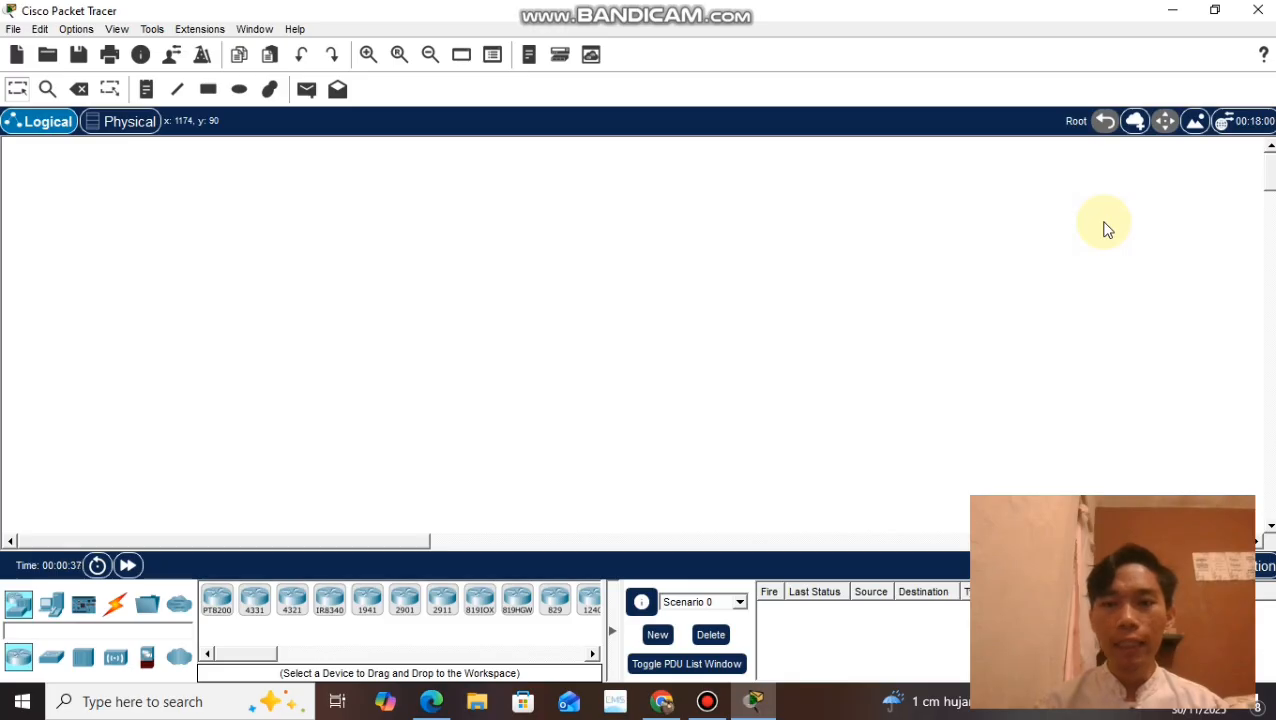
Step: Switch to Chrome, review the assignment's first task about a four-computer, one-switch network, and return to Cisco Packet Tracer
left_click(666, 705)
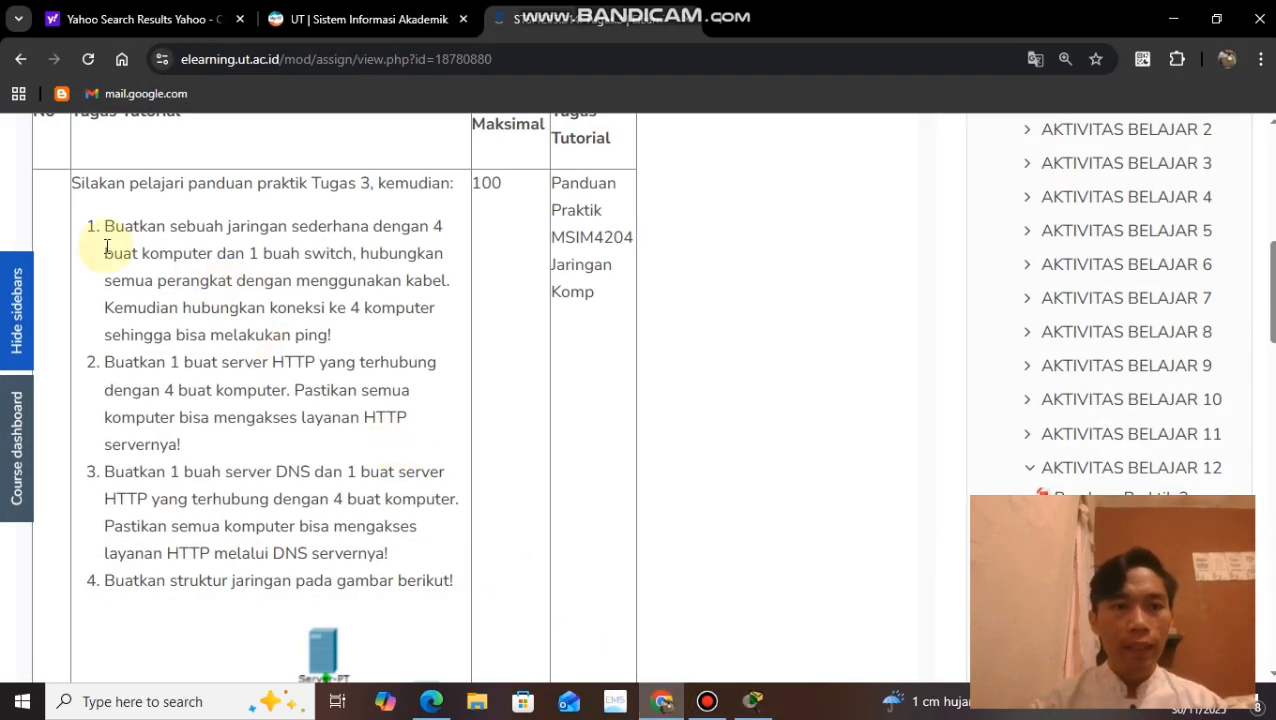
left_click_drag(104, 226, 345, 341)
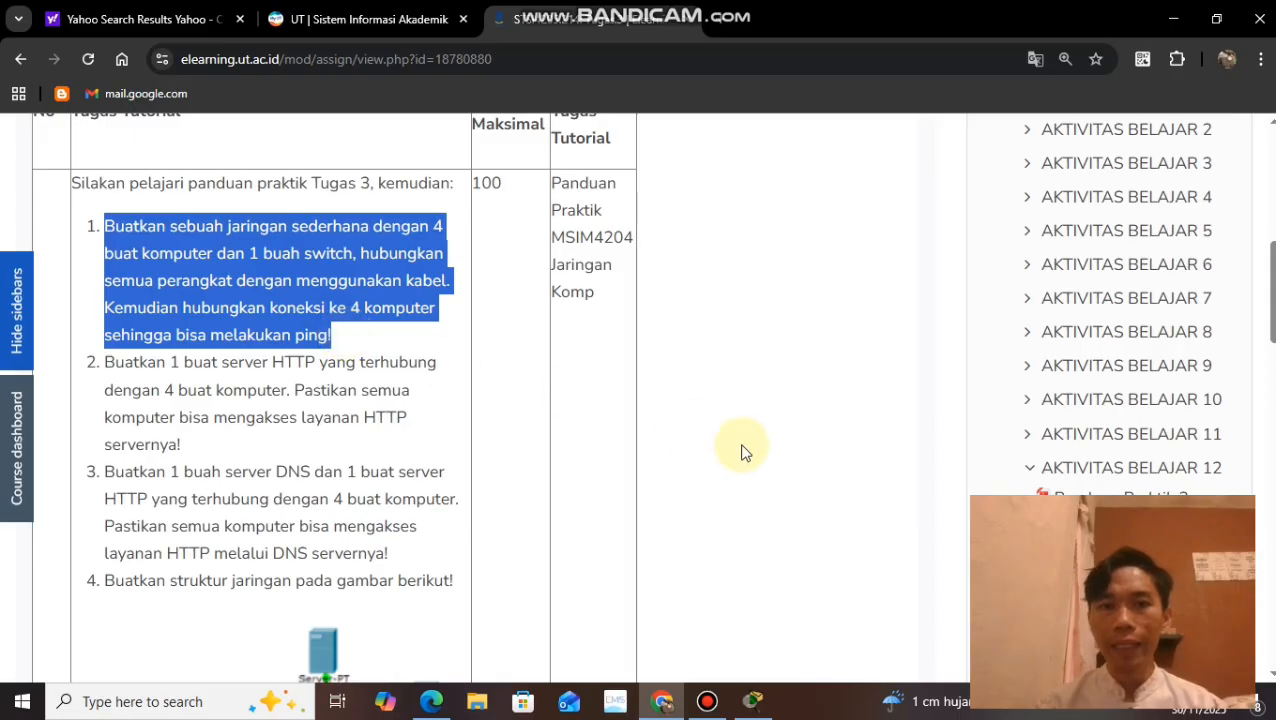
left_click(758, 703)
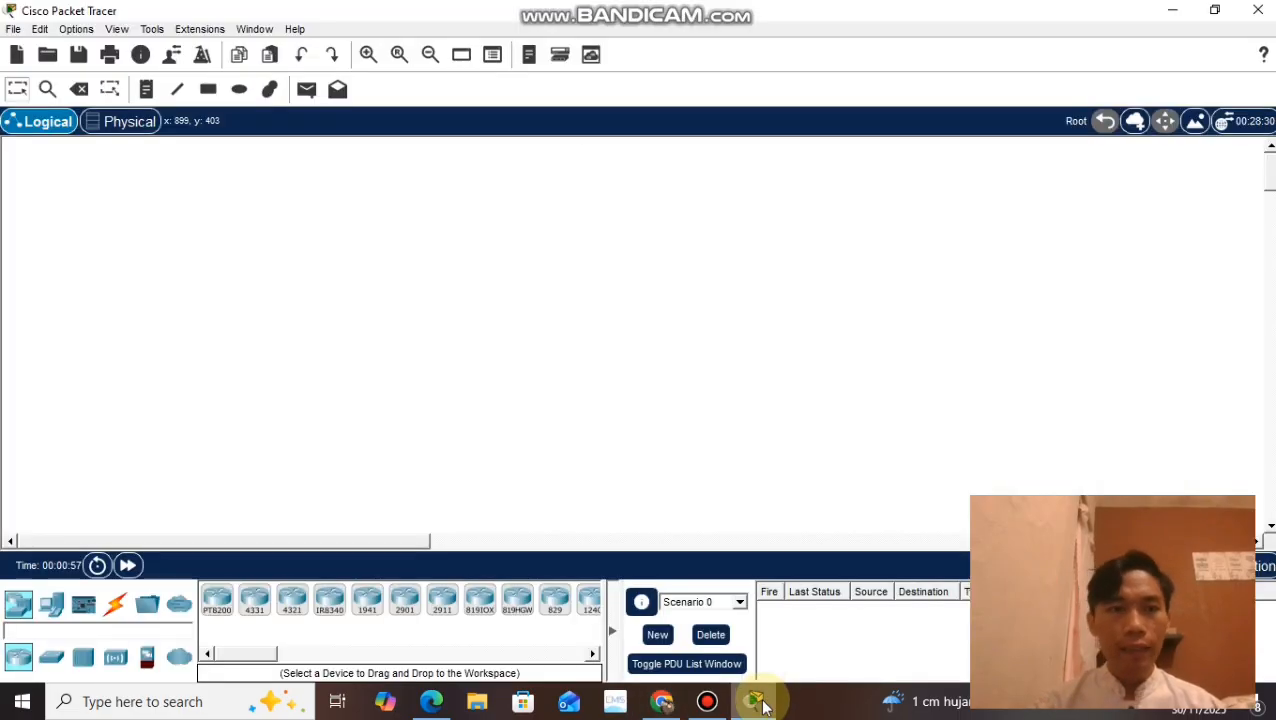
Step: Place four PC end devices, PC0 to PC3, in a row across the upper part of the workspace
left_click(49, 614)
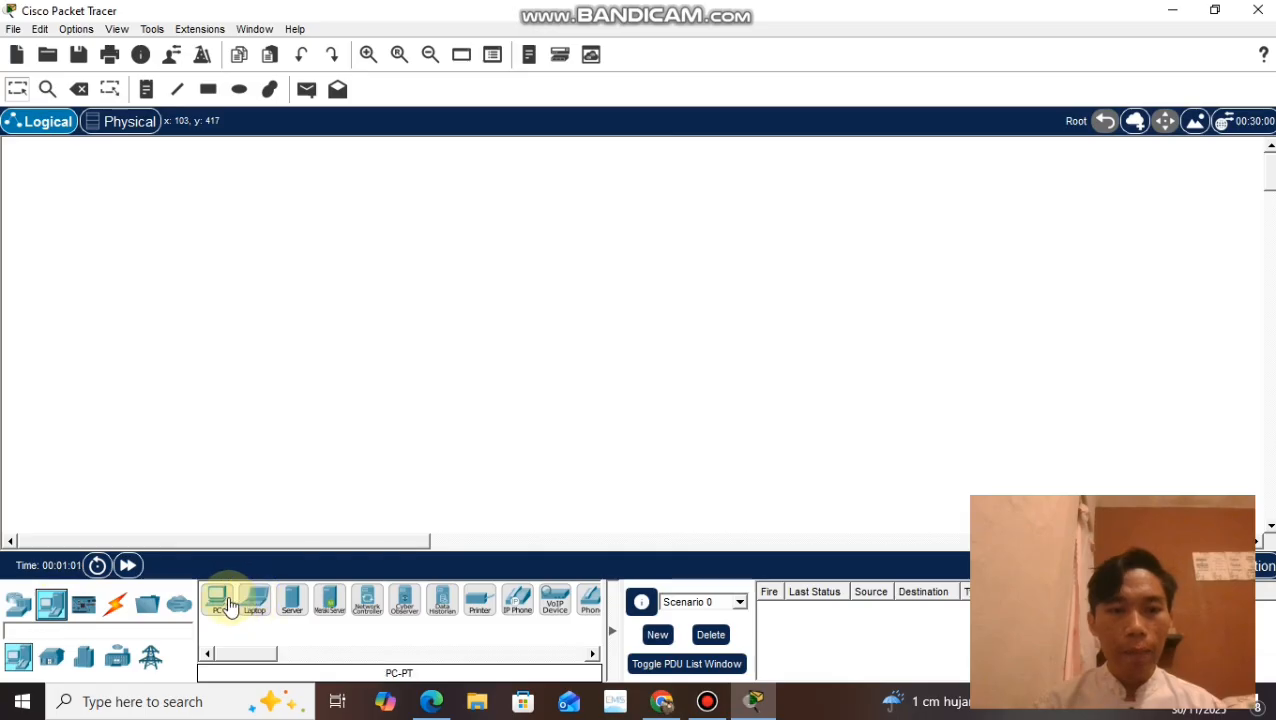
left_click_drag(218, 605, 319, 260)
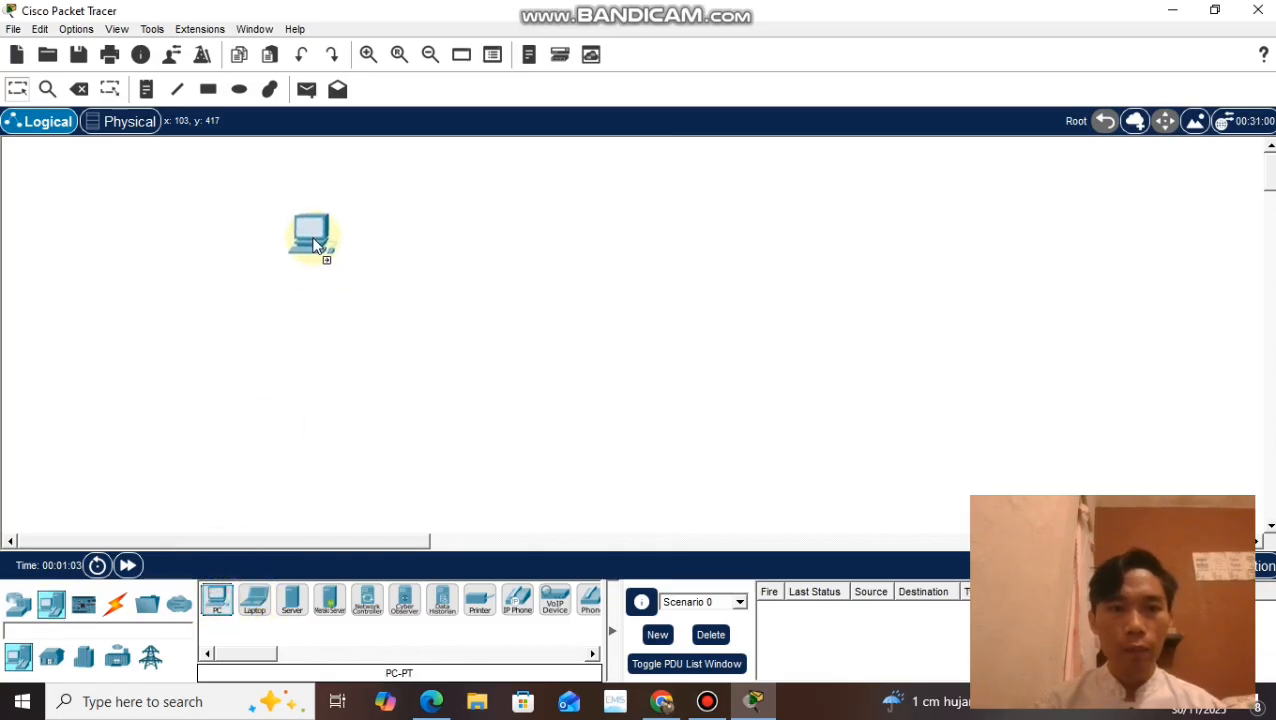
left_click(220, 600)
left_click(414, 258)
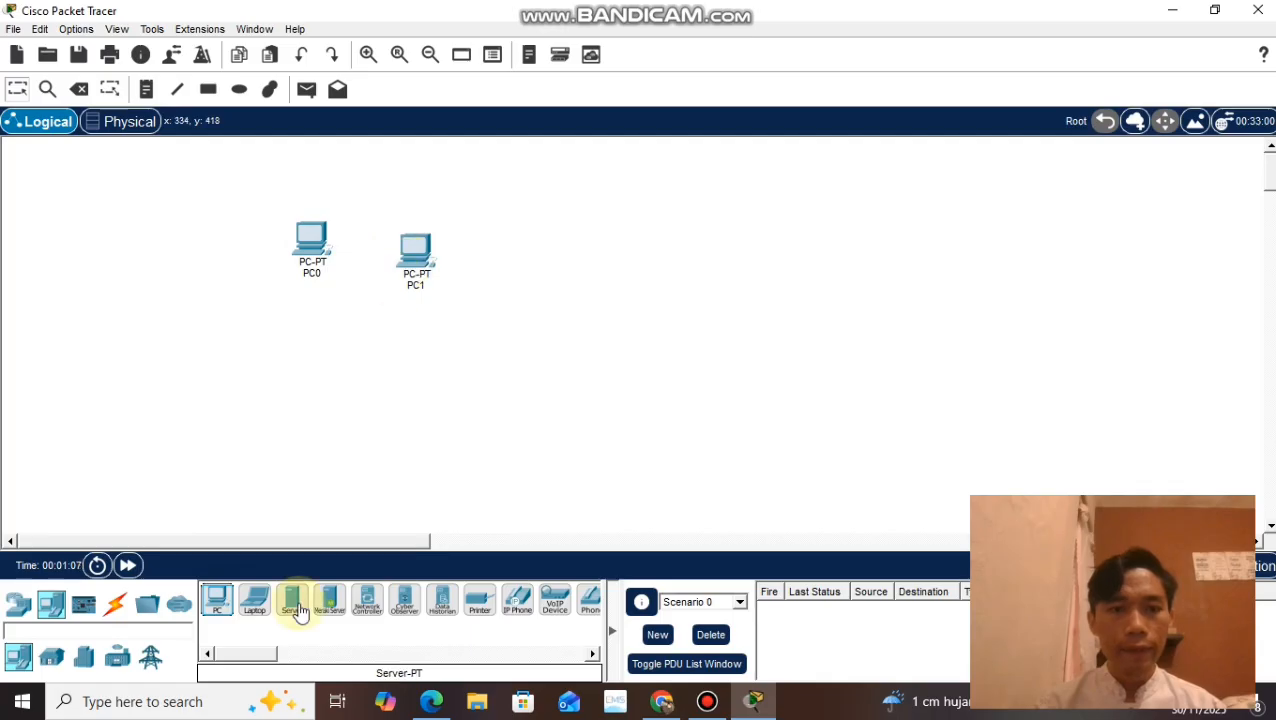
left_click_drag(216, 598, 514, 296)
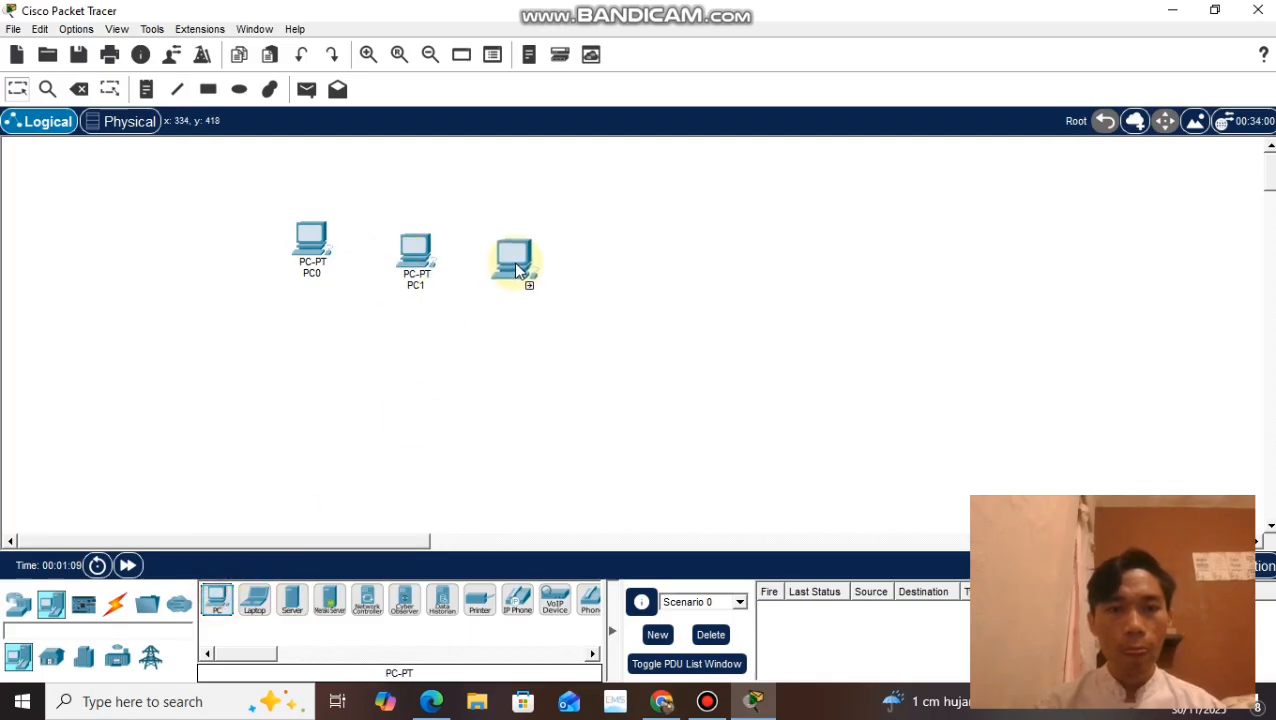
left_click(513, 264)
left_click(220, 612)
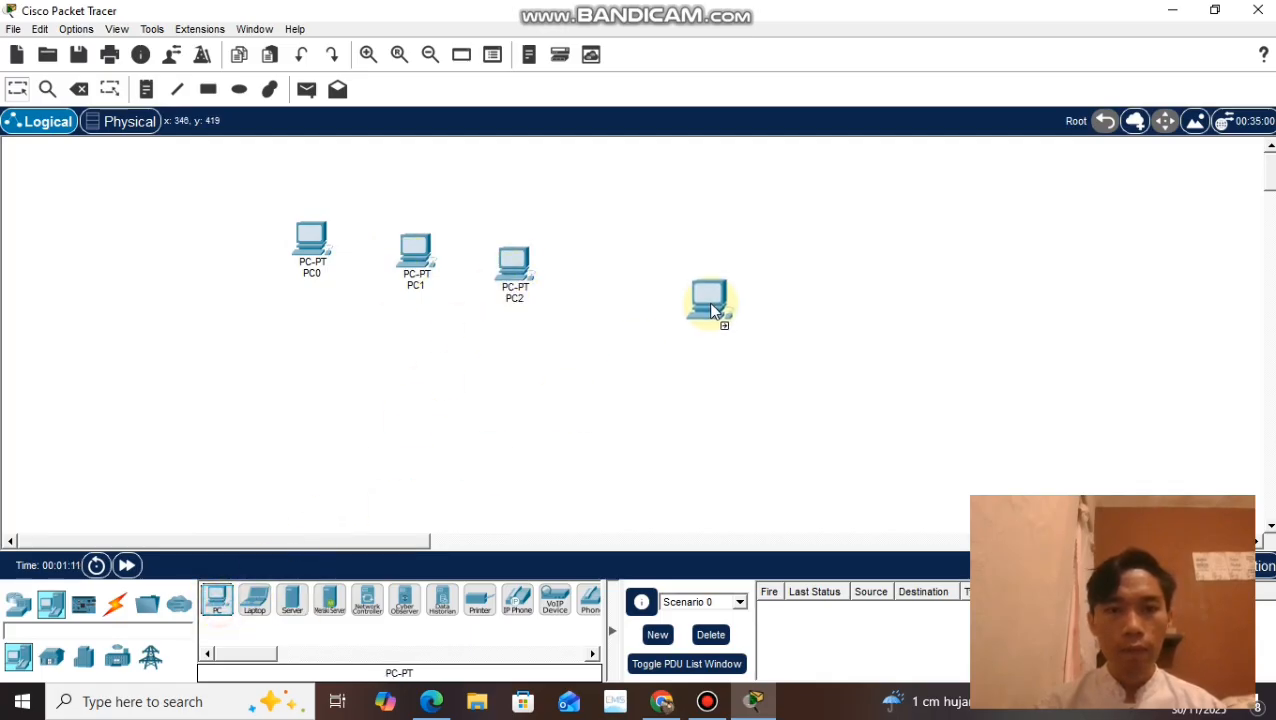
left_click(633, 286)
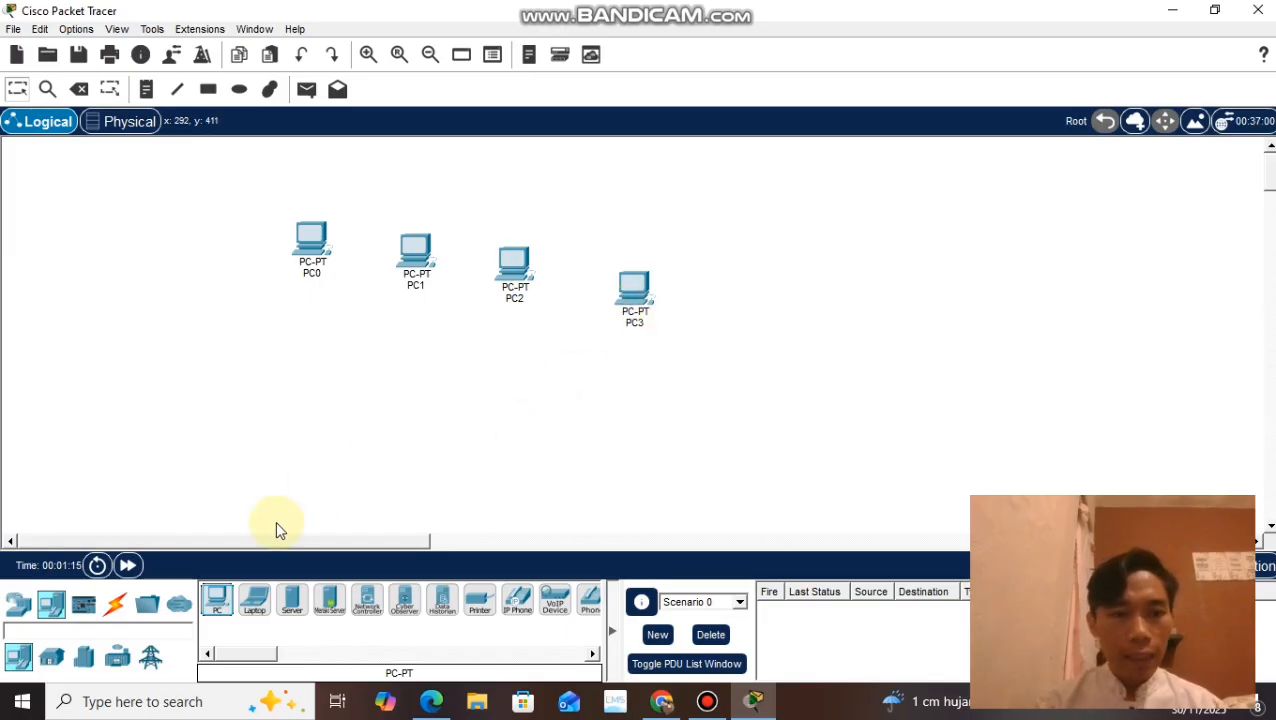
Step: Place one 2960 switch below the row of PCs
left_click(18, 601)
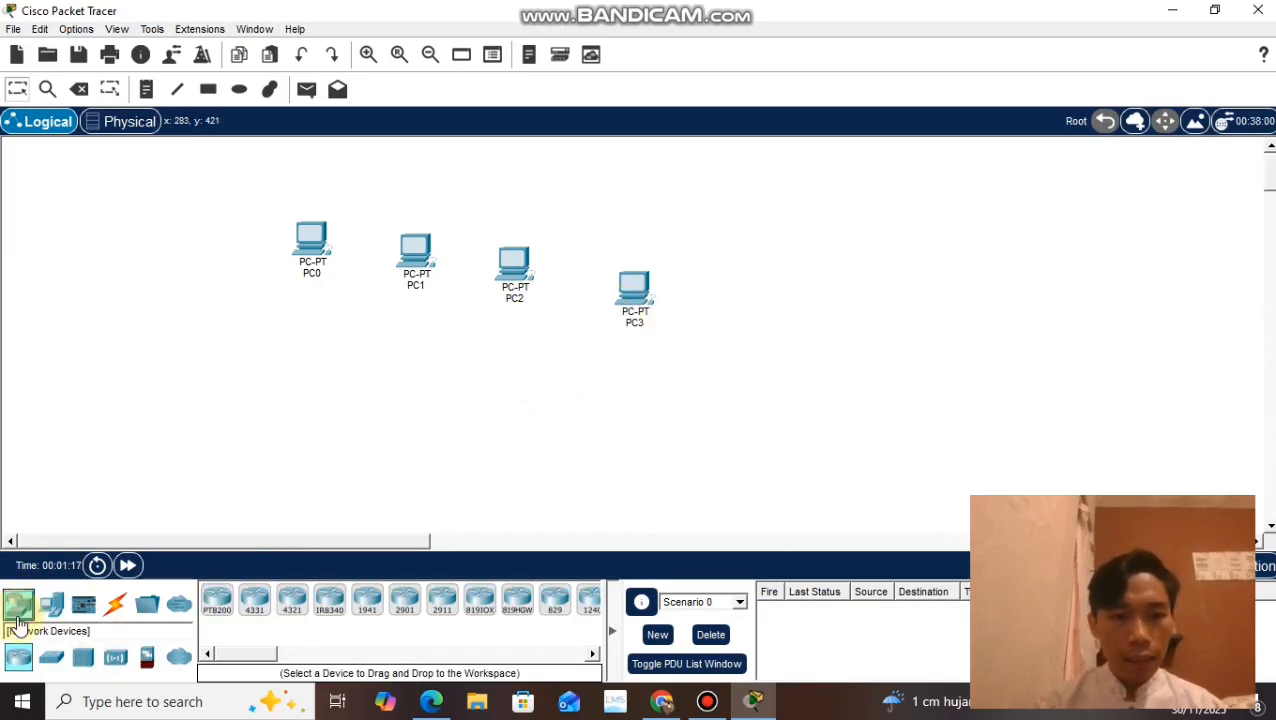
left_click(52, 673)
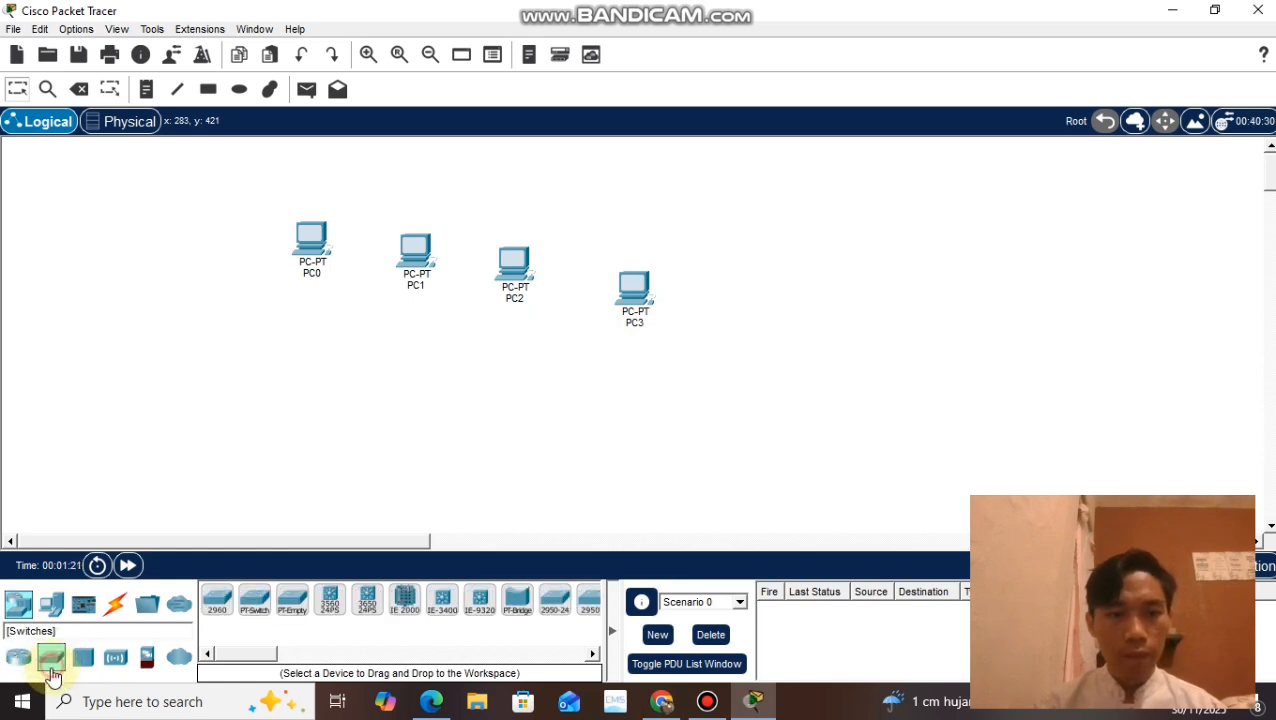
left_click(217, 600)
left_click(430, 490)
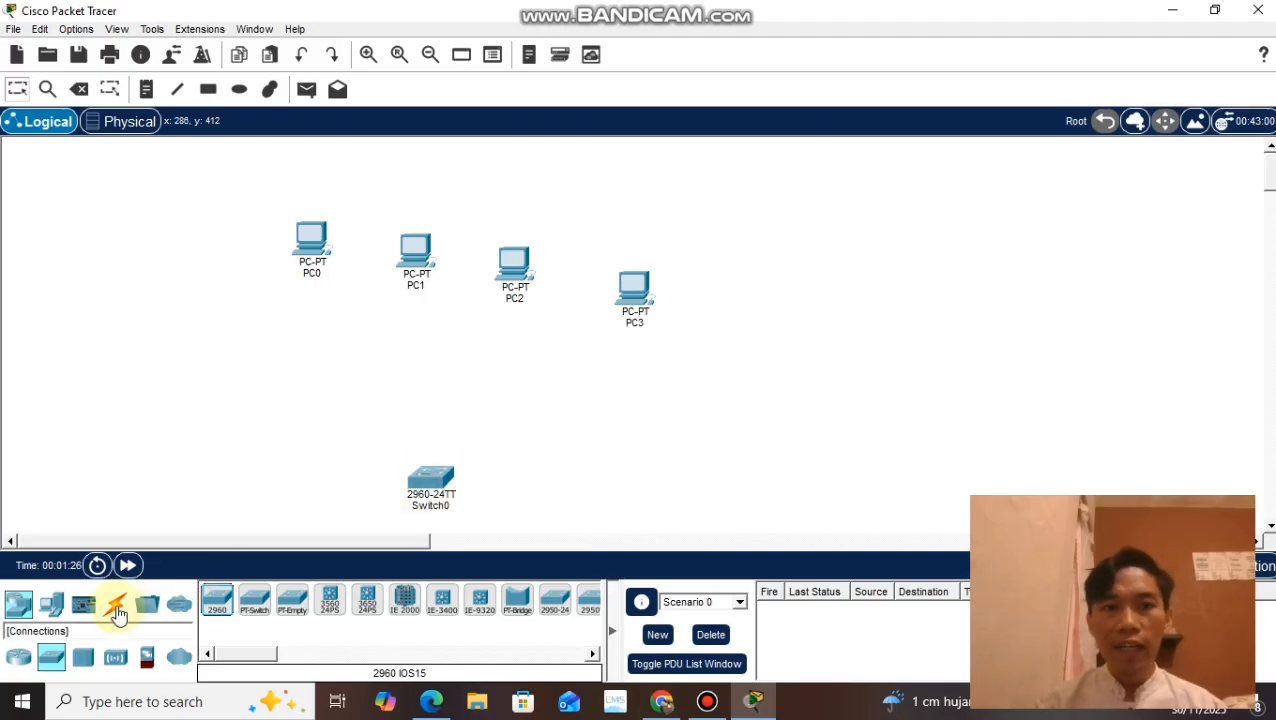
Step: Connect PC0 and PC1 to Switch0 using the automatically chosen connection type
left_click(118, 613)
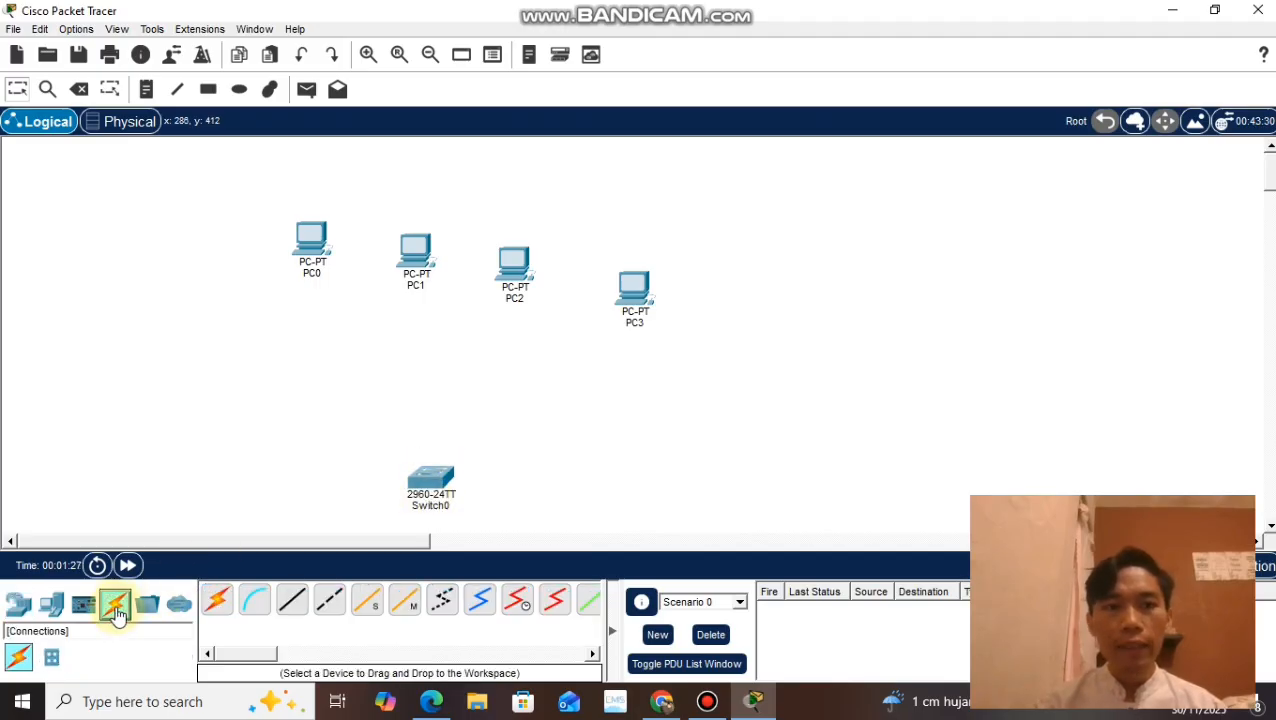
left_click(315, 255)
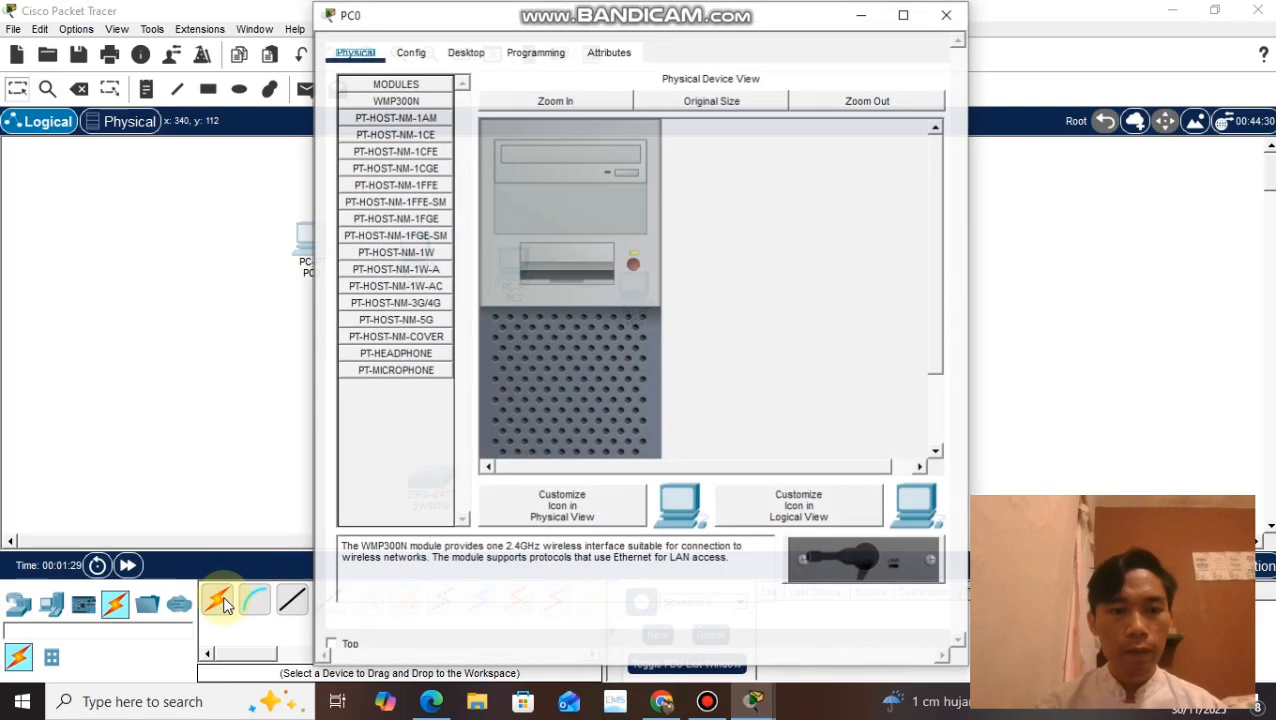
left_click(946, 15)
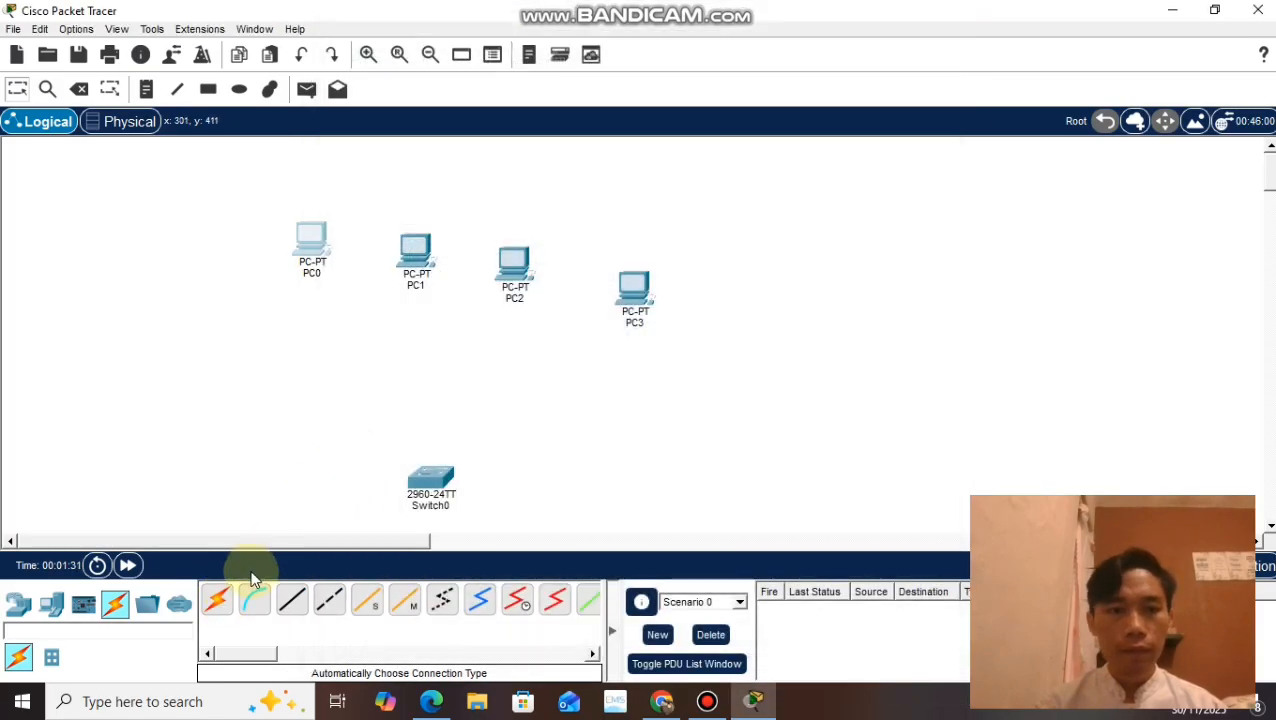
left_click(215, 603)
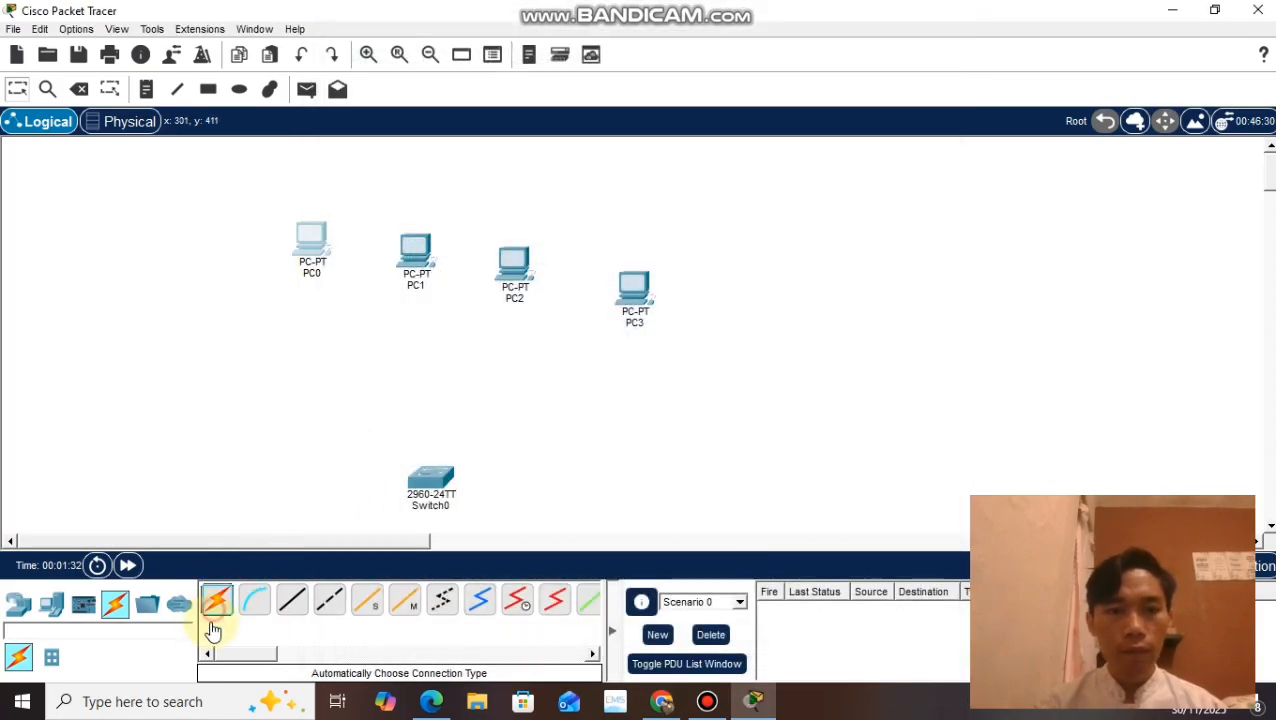
left_click(318, 250)
left_click(428, 483)
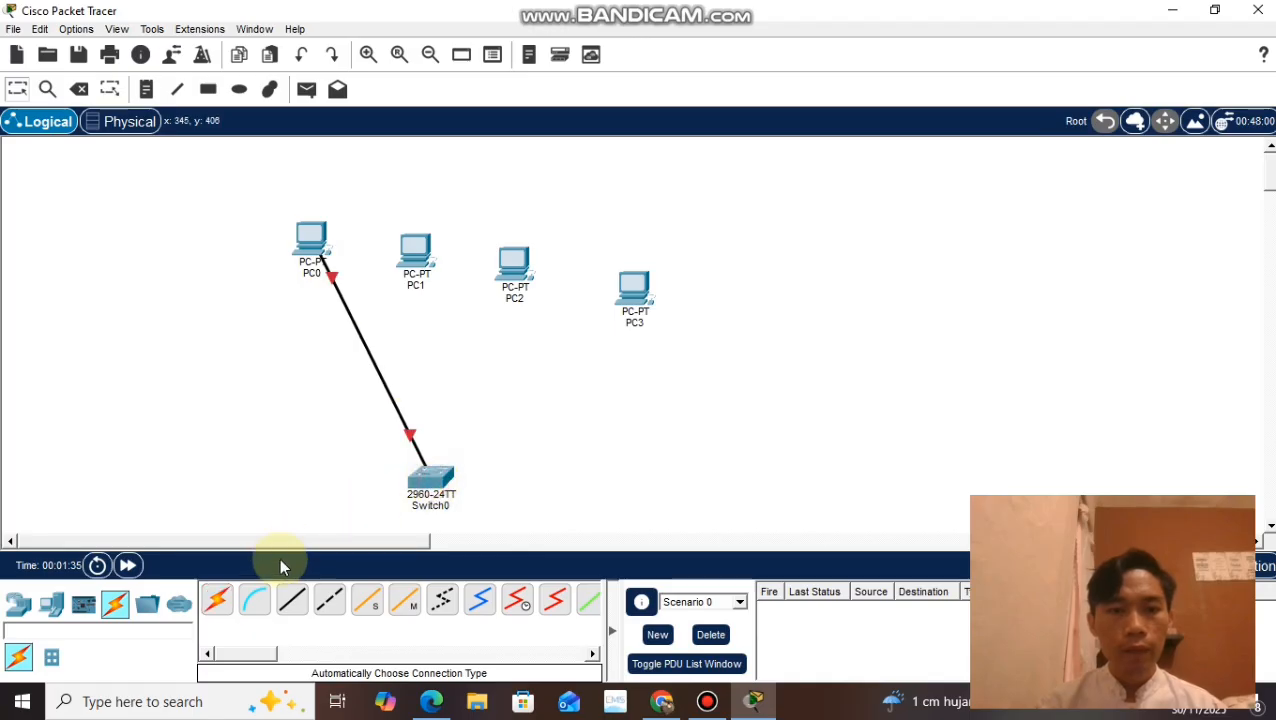
left_click(216, 600)
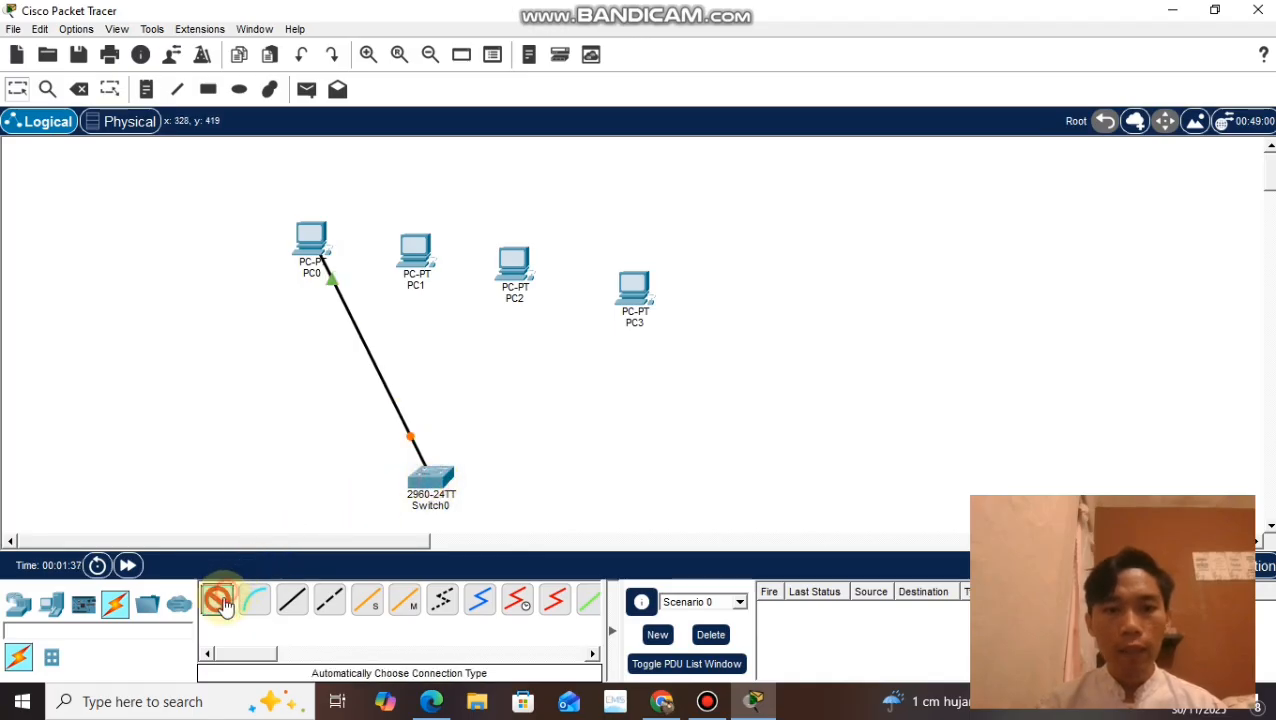
left_click(416, 252)
left_click(428, 472)
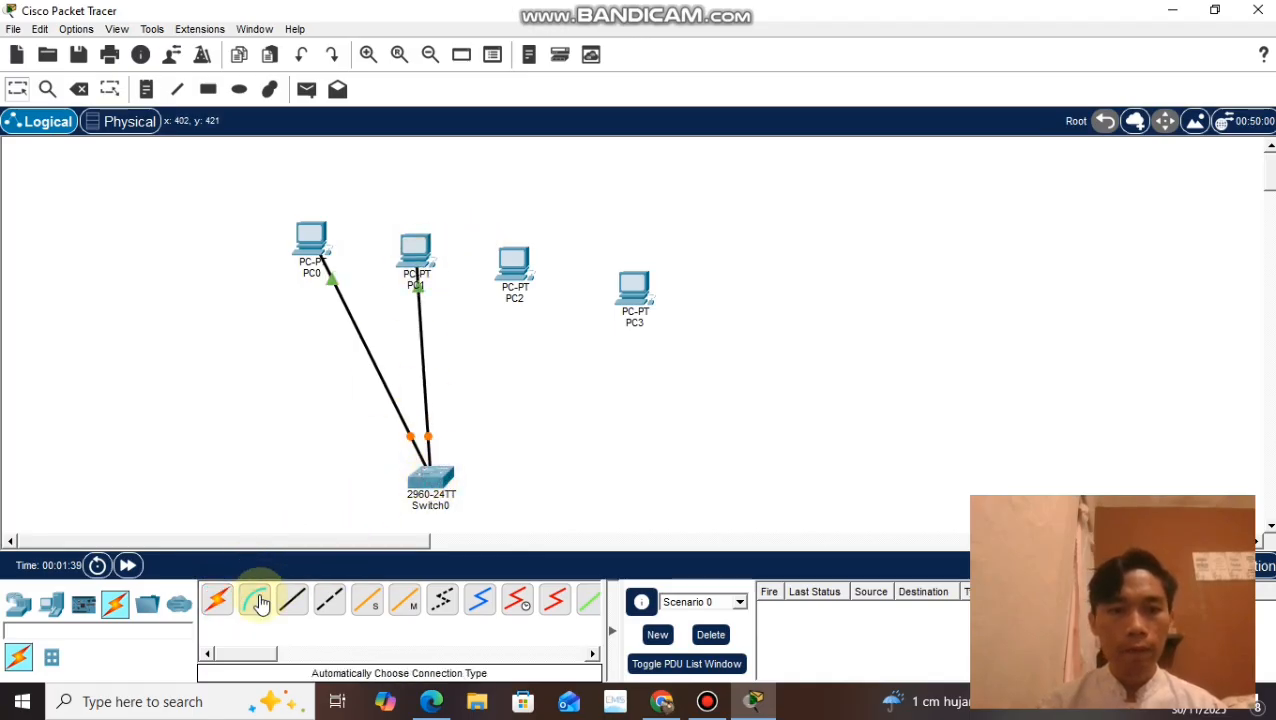
Step: Connect PC2 and PC3 to Switch0 using the automatically chosen connection type
left_click(216, 600)
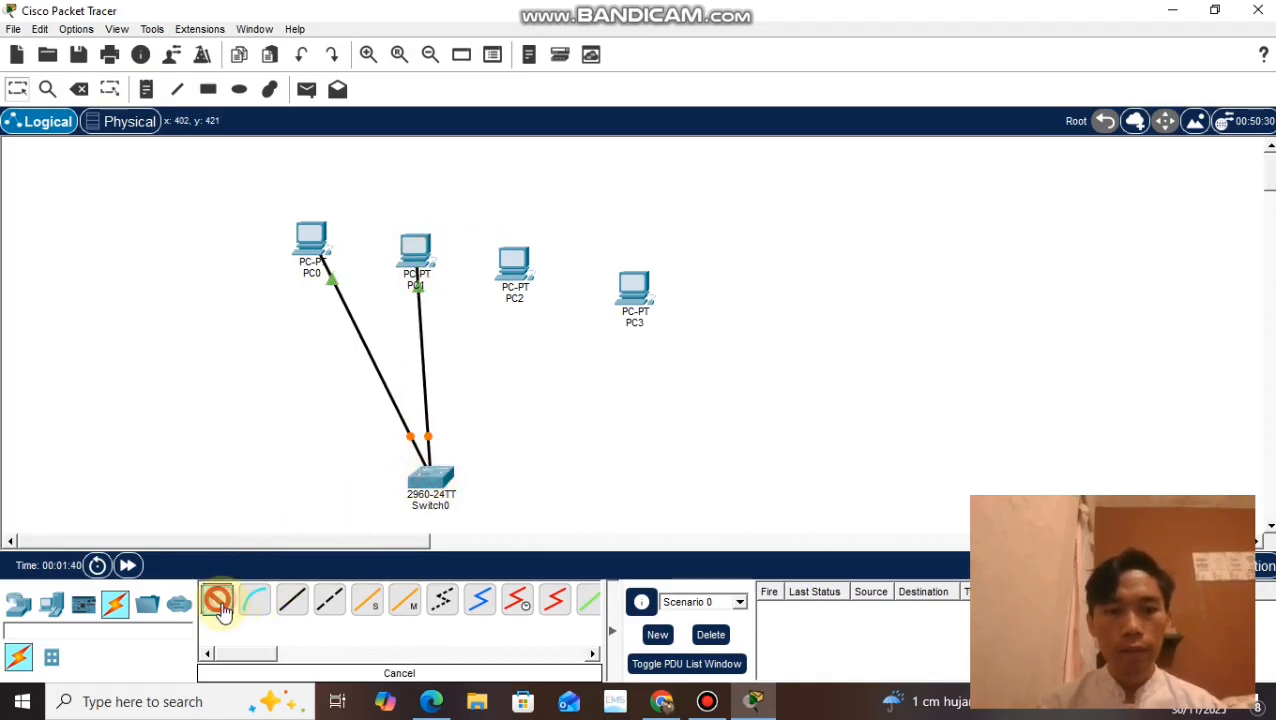
left_click(515, 258)
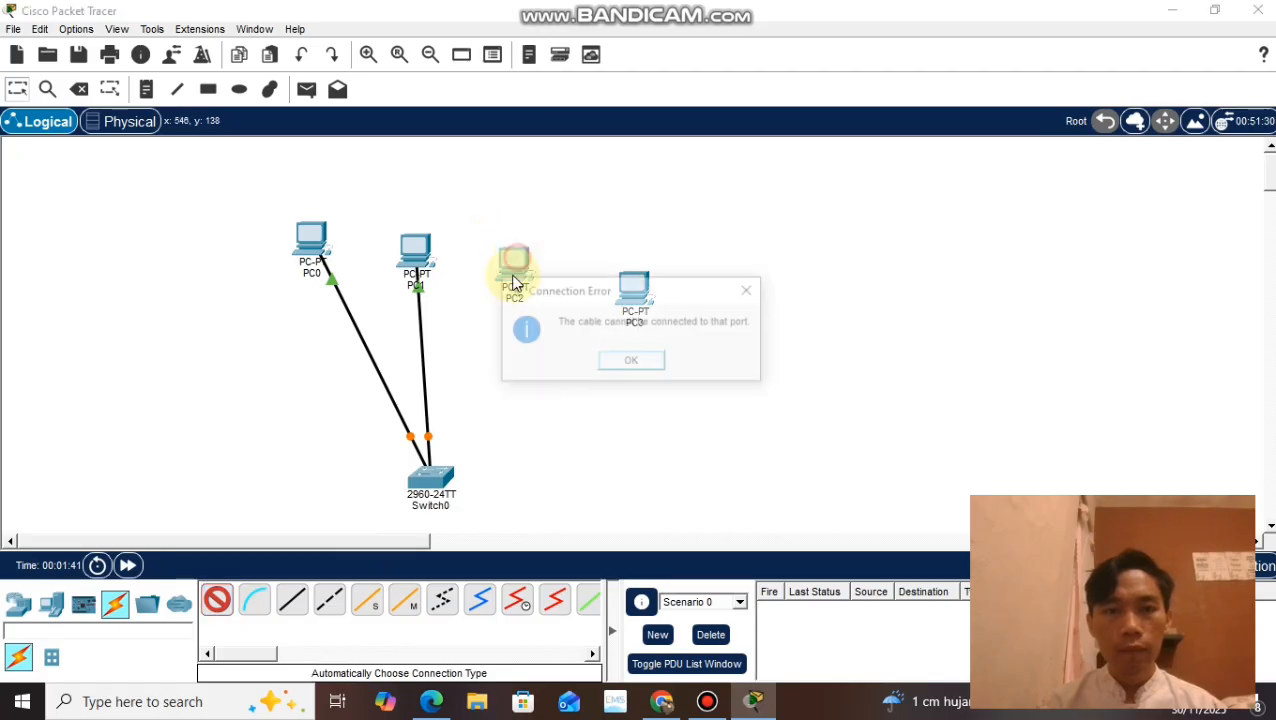
left_click(752, 290)
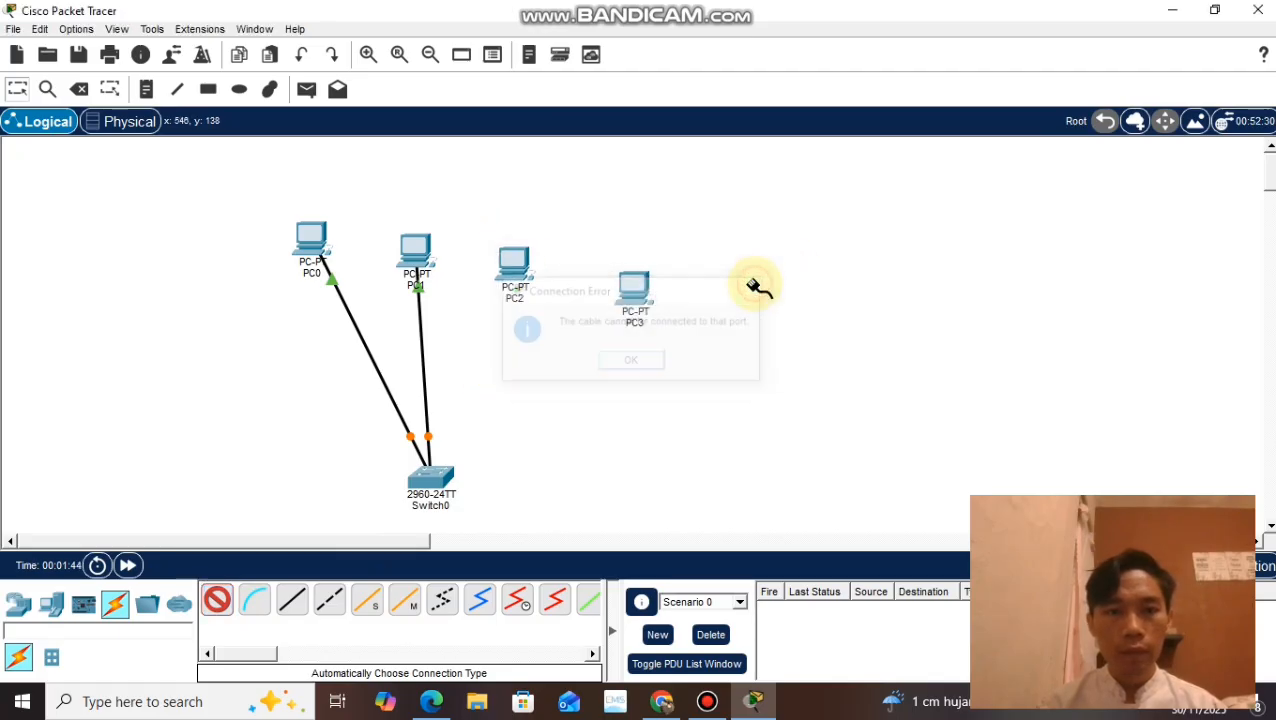
left_click(453, 491)
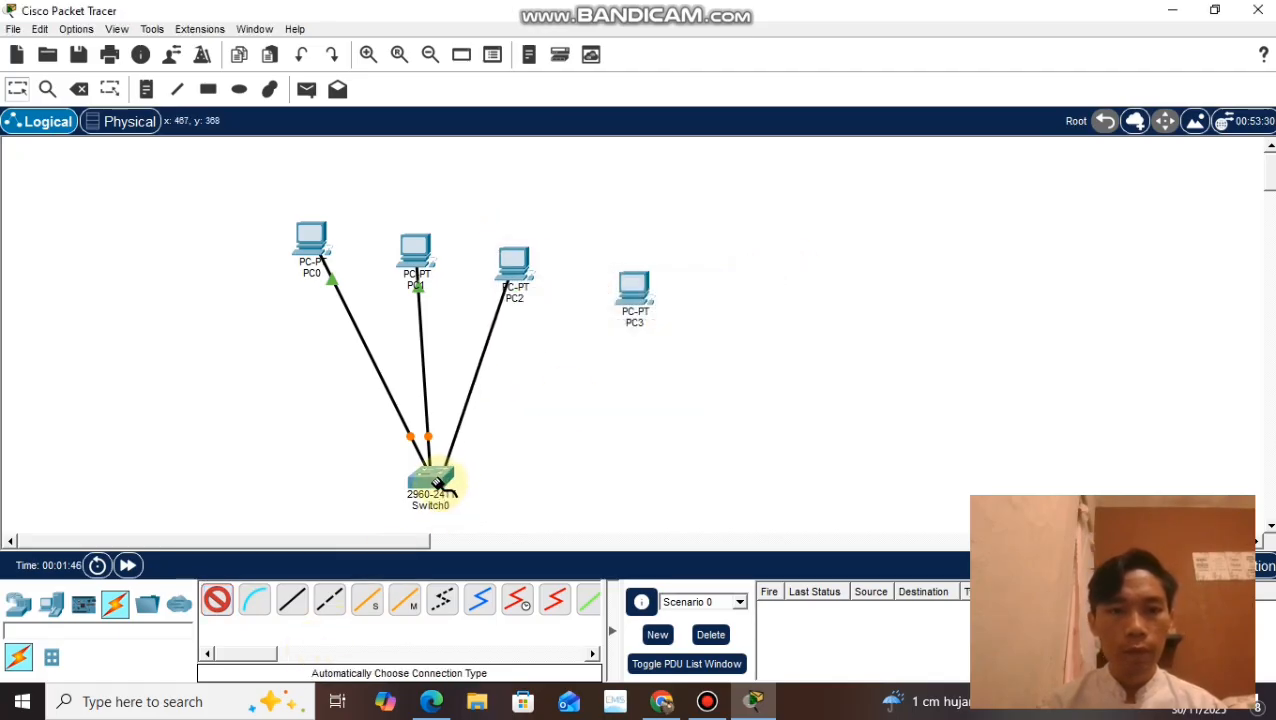
left_click(217, 601)
left_click(632, 293)
left_click(405, 466)
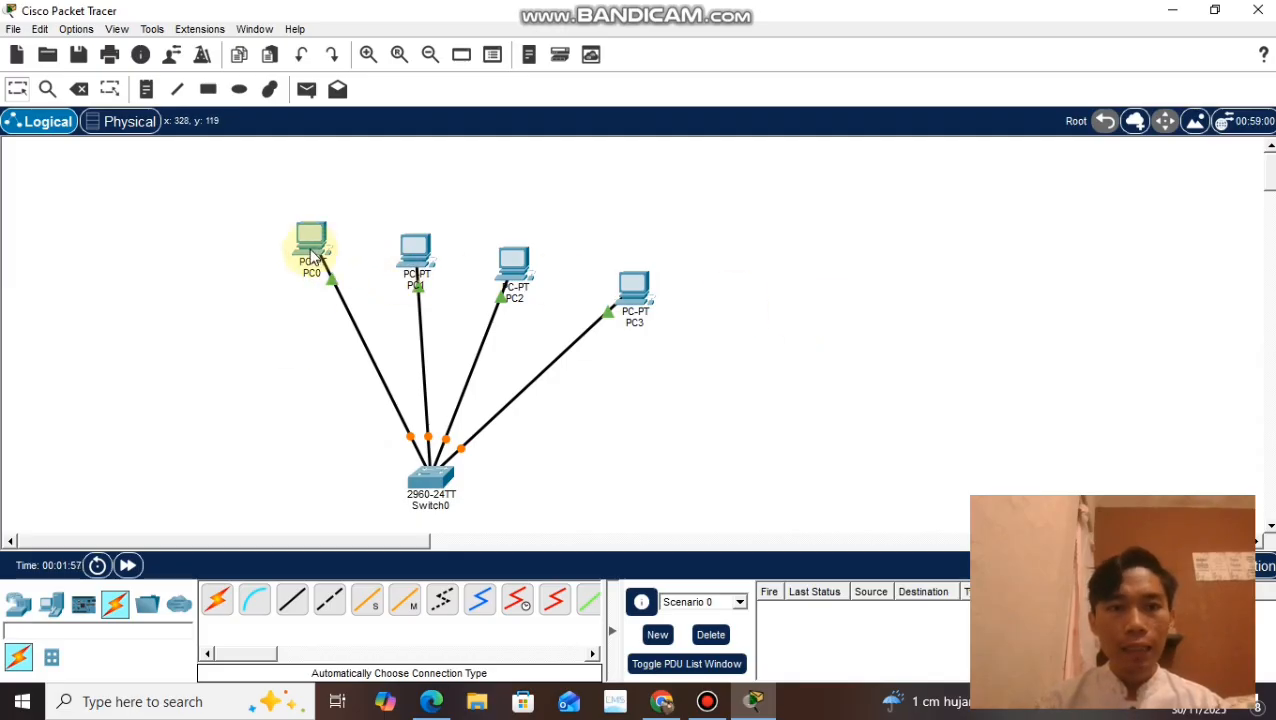
Step: Configure PC0's FastEthernet0 interface with IPv4 address 192.168.1.1 and subnet mask 255.255.255.0
left_click(312, 250)
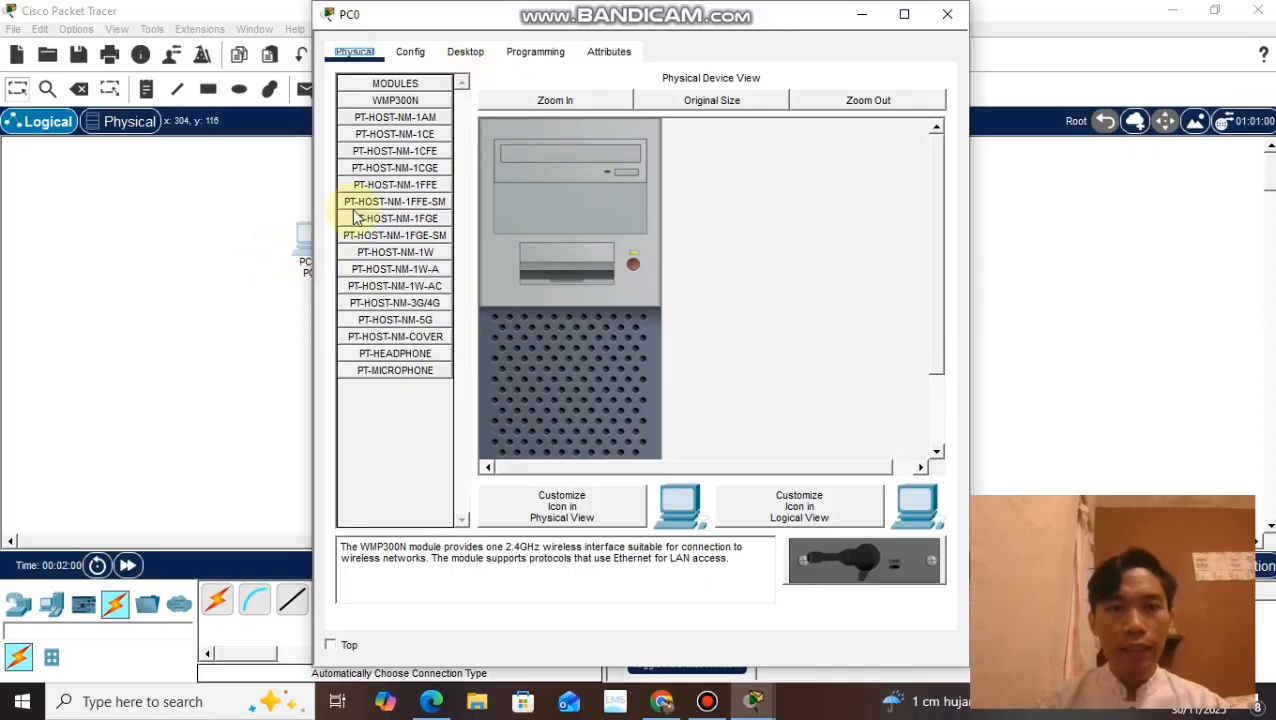
left_click(424, 60)
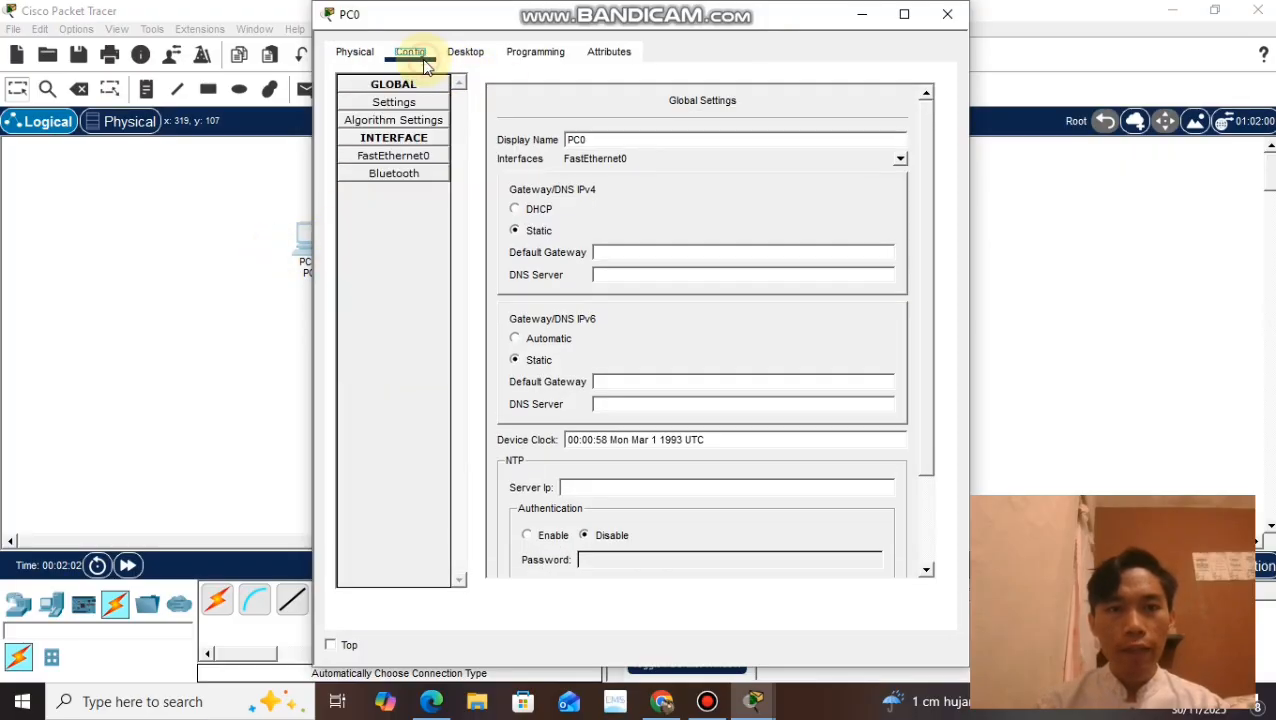
left_click(424, 162)
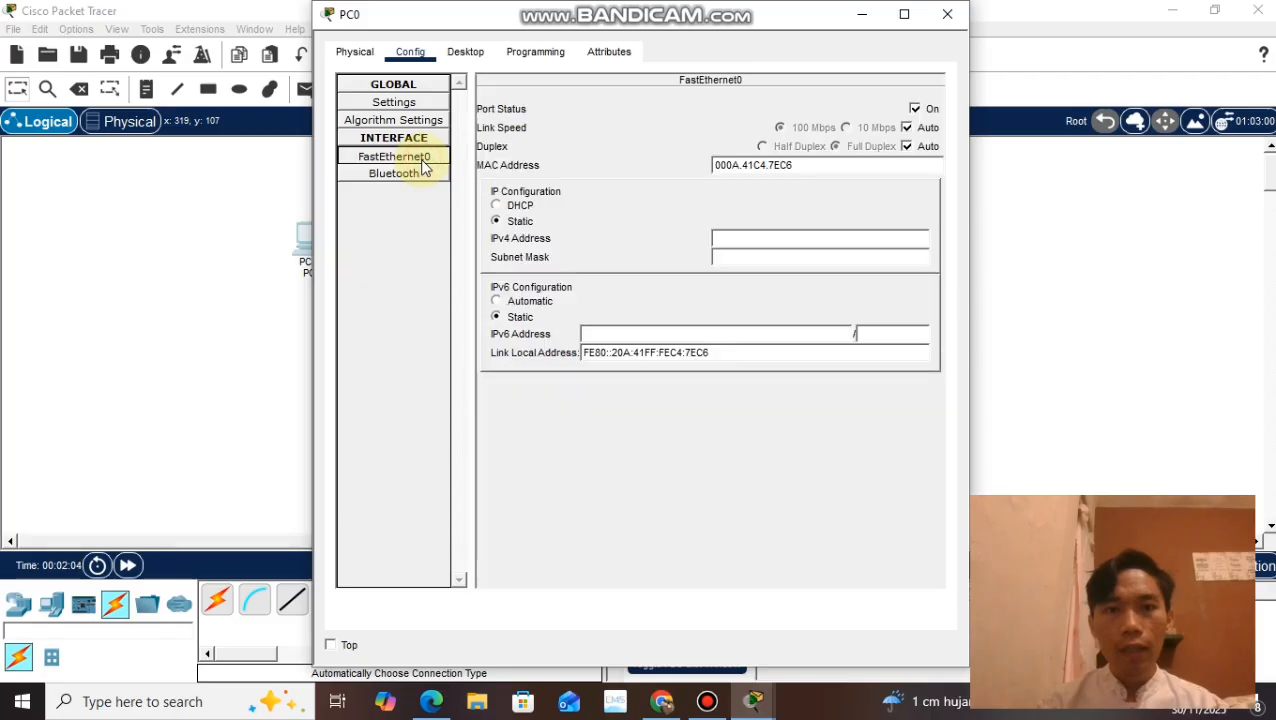
left_click(758, 240)
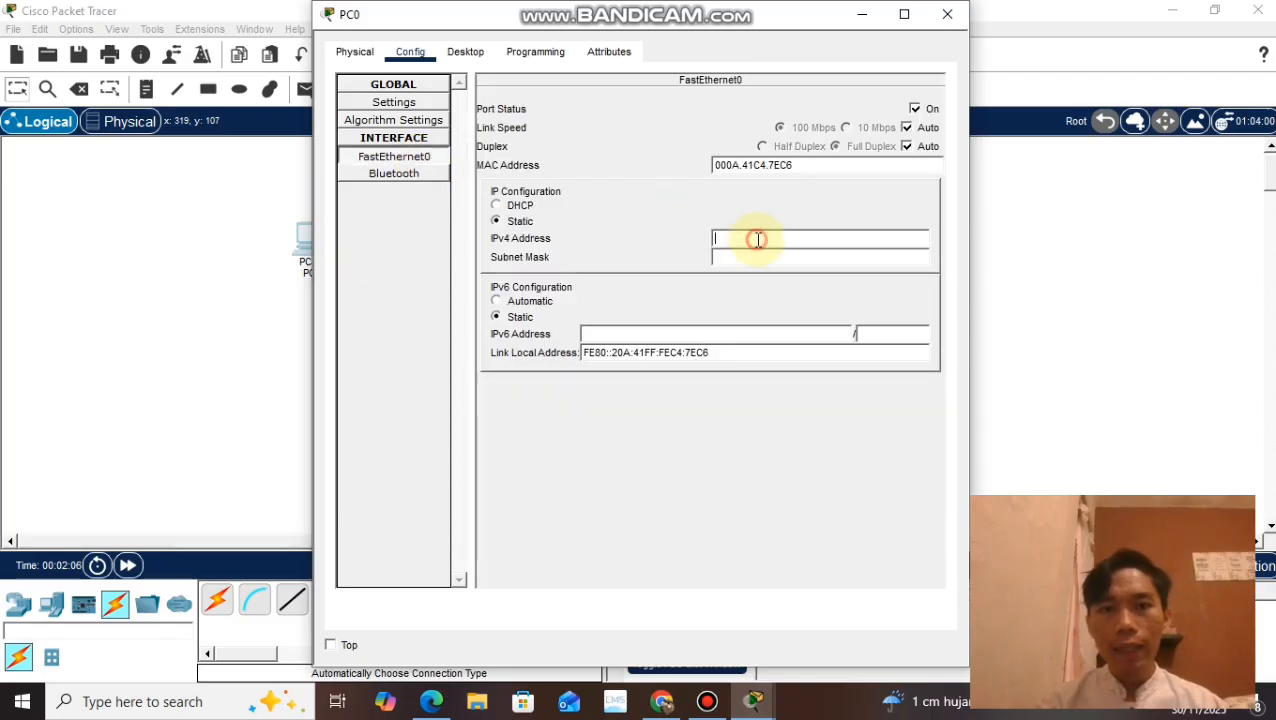
left_click_drag(727, 22, 937, 34)
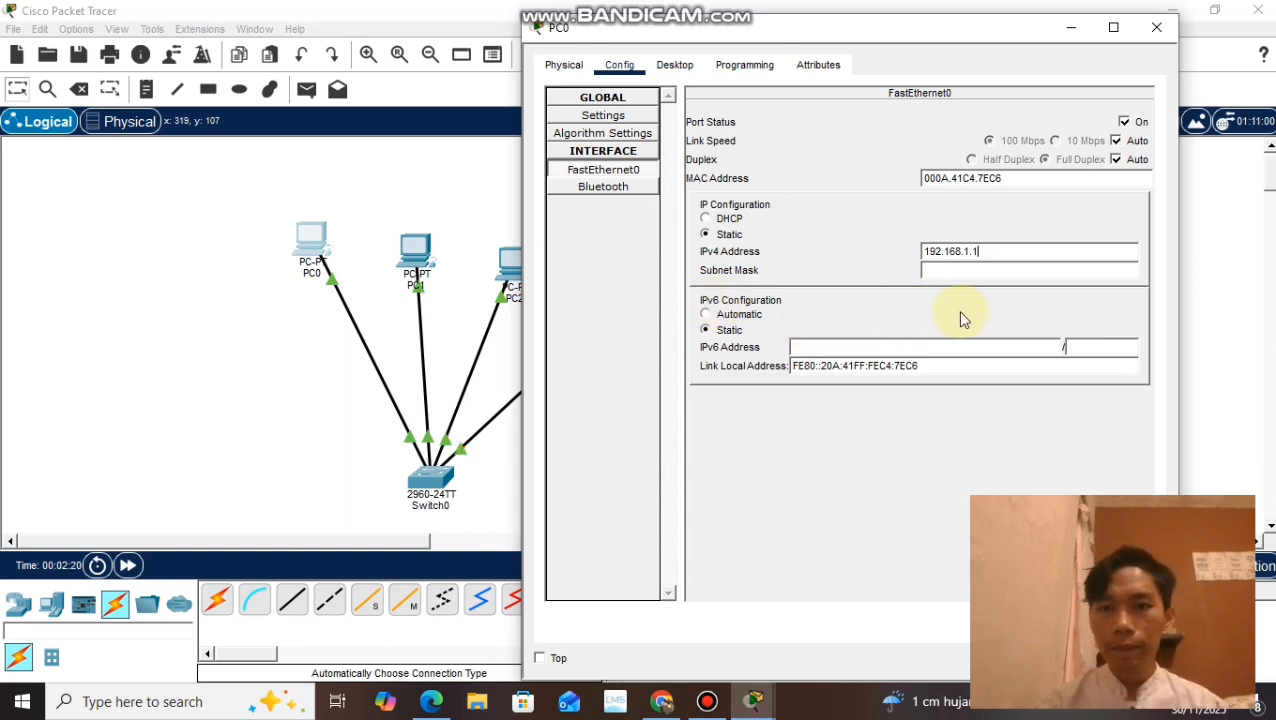
left_click(986, 272)
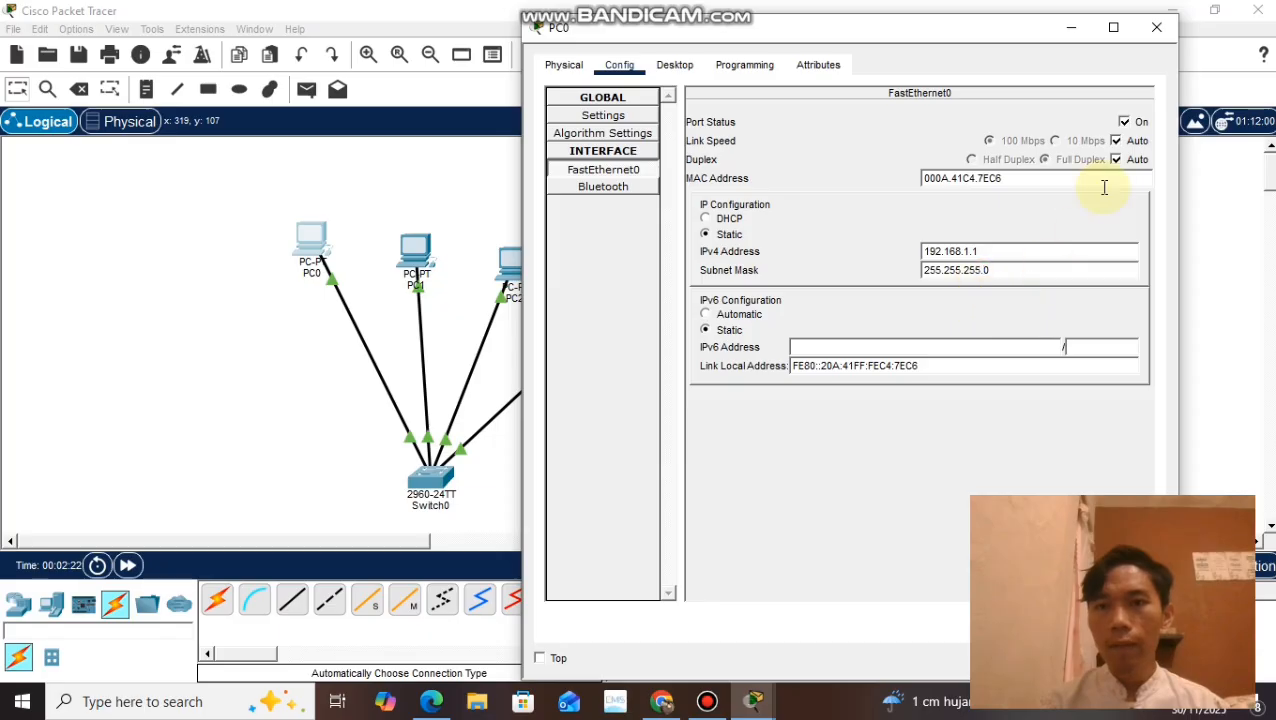
left_click(1153, 30)
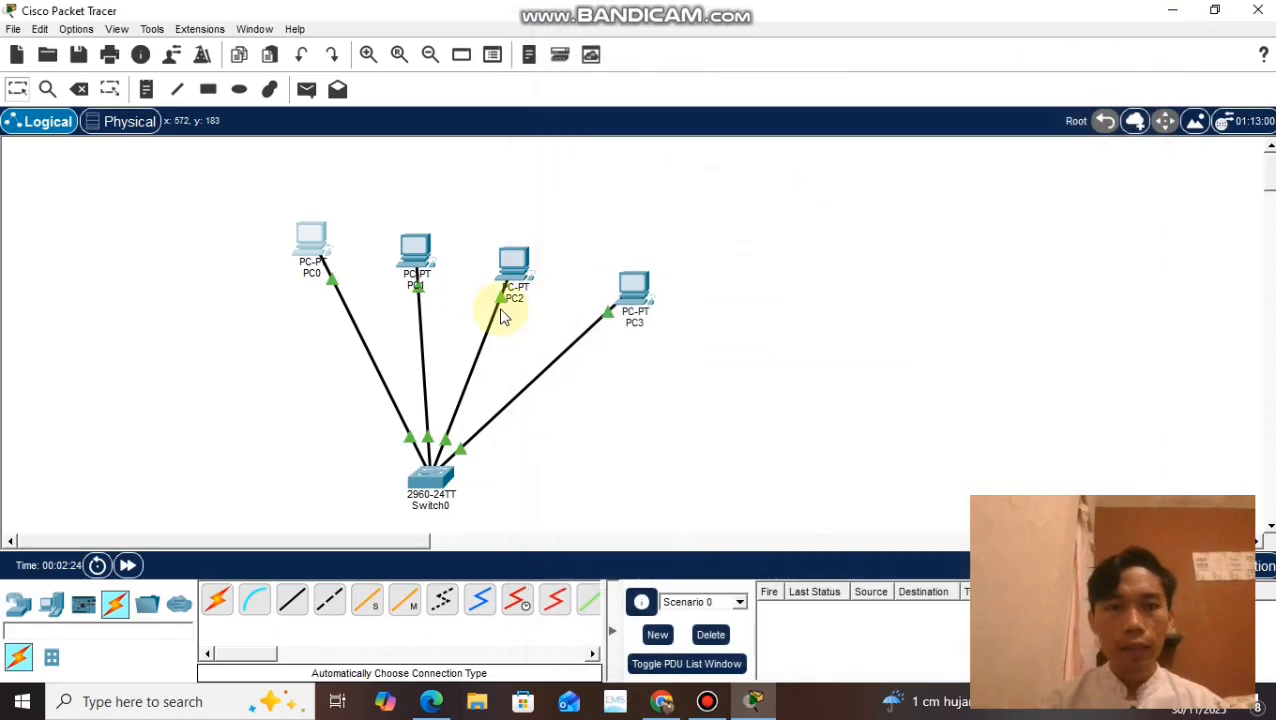
Step: Configure PC1's FastEthernet0 interface with IPv4 address 192.168.1.2 and subnet mask 255.255.255.0
left_click(412, 256)
left_click(426, 58)
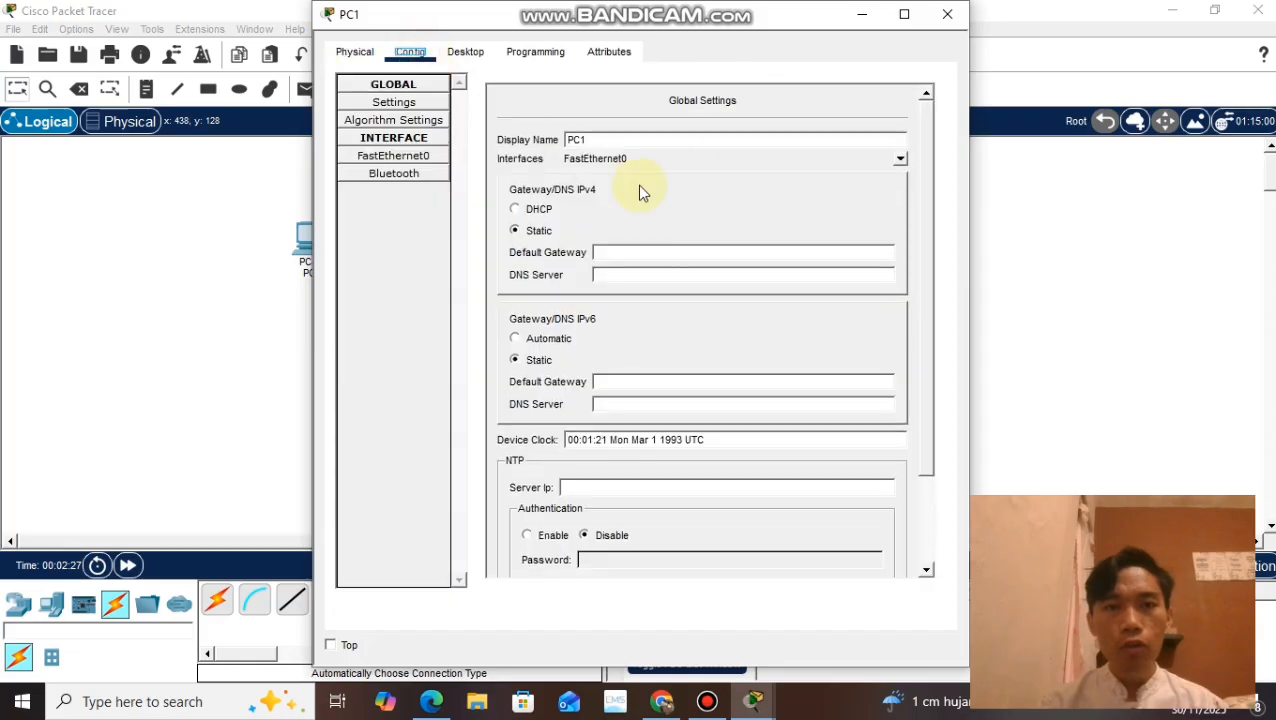
left_click(644, 252)
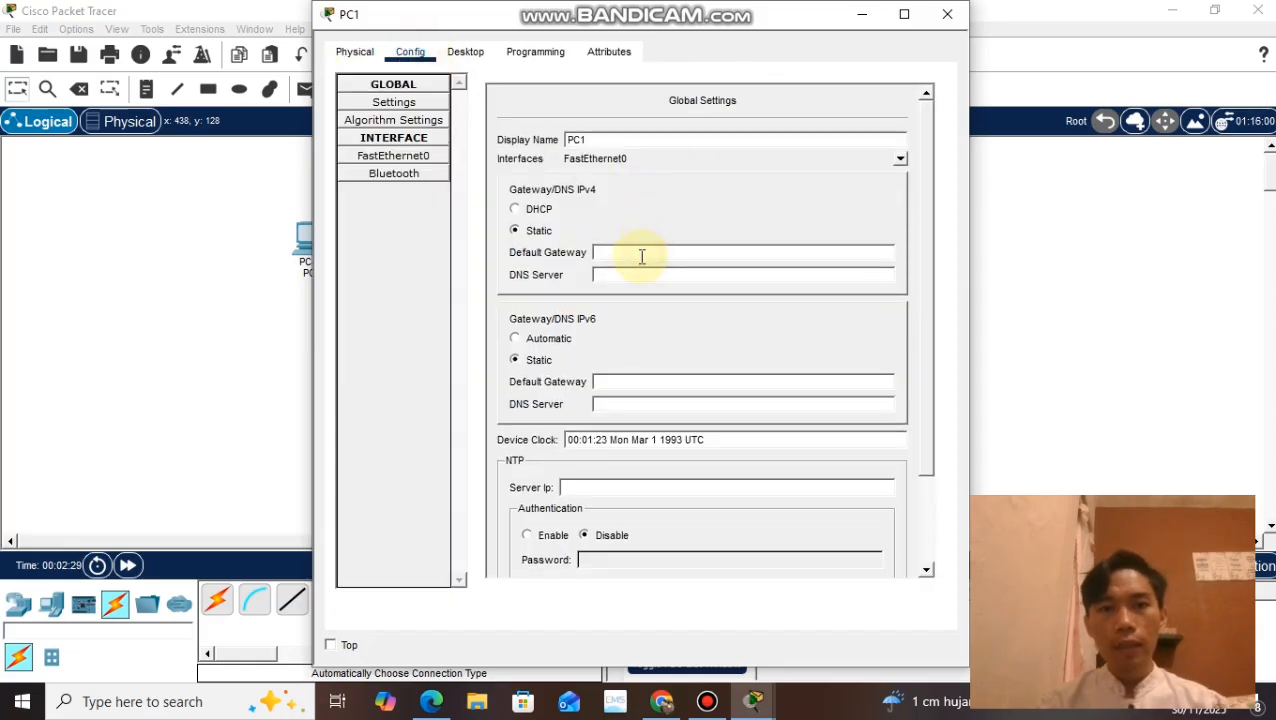
left_click(385, 156)
left_click(714, 239)
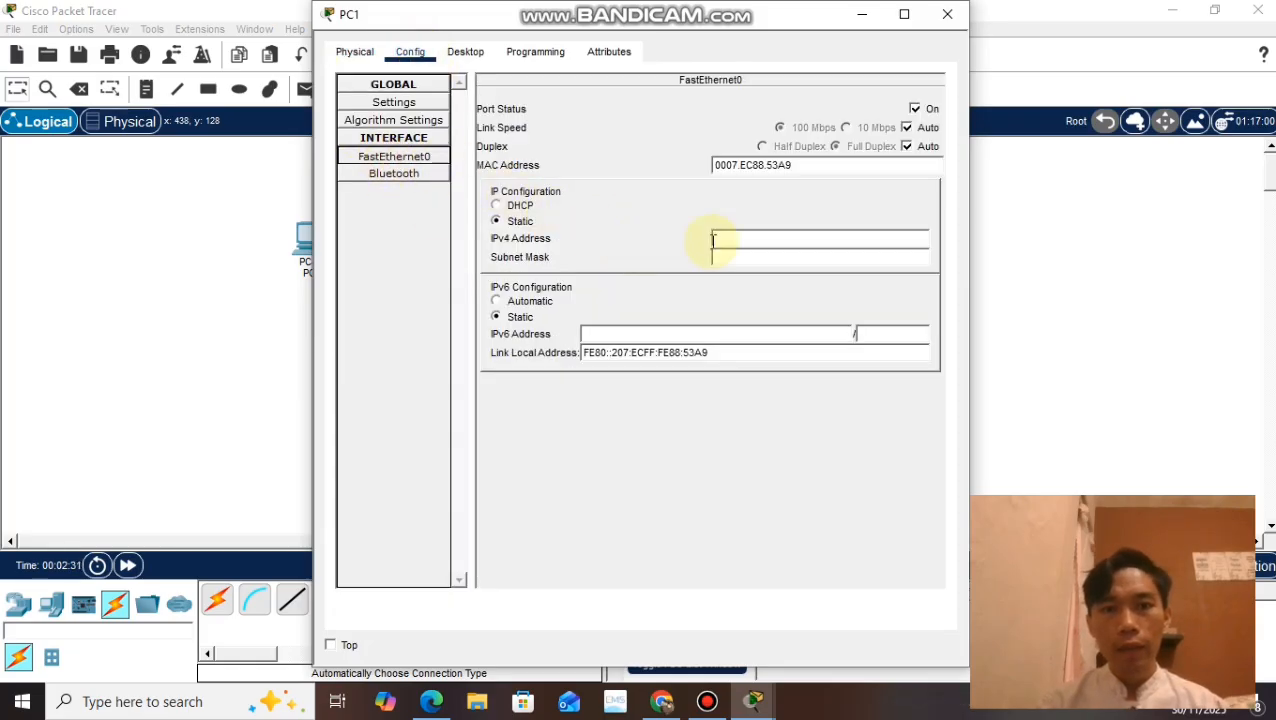
left_click(747, 244)
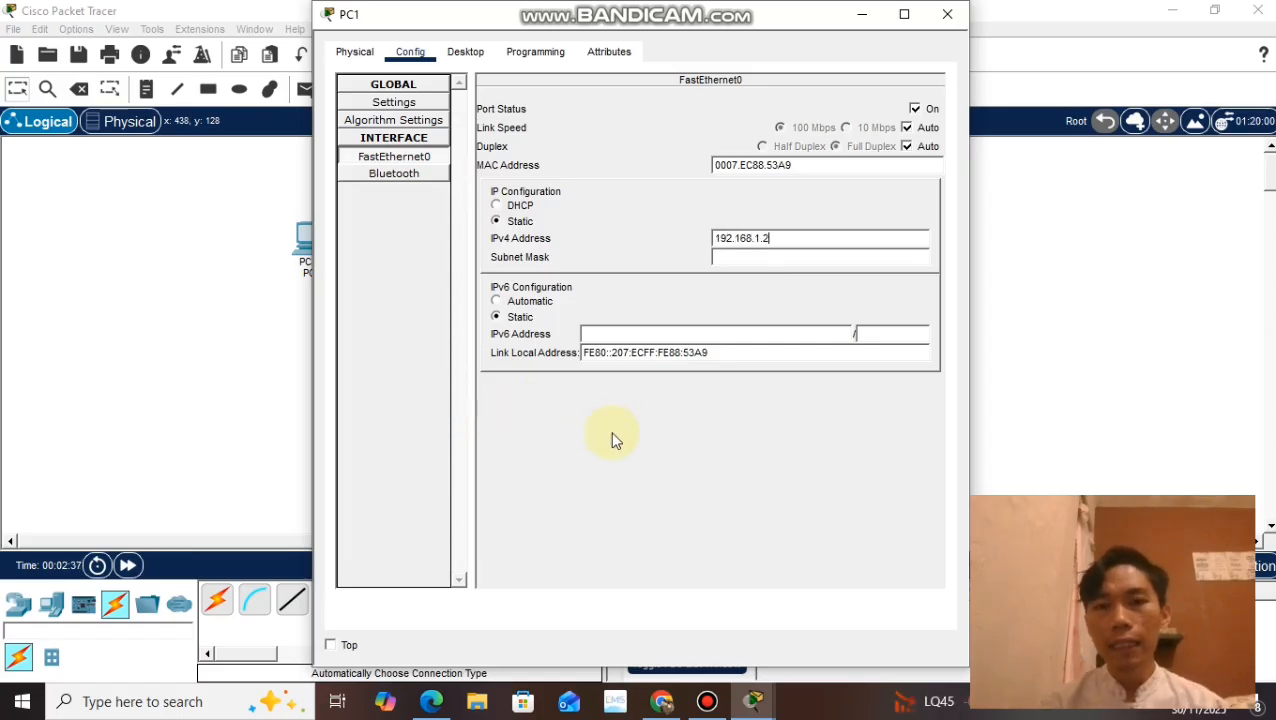
left_click(755, 256)
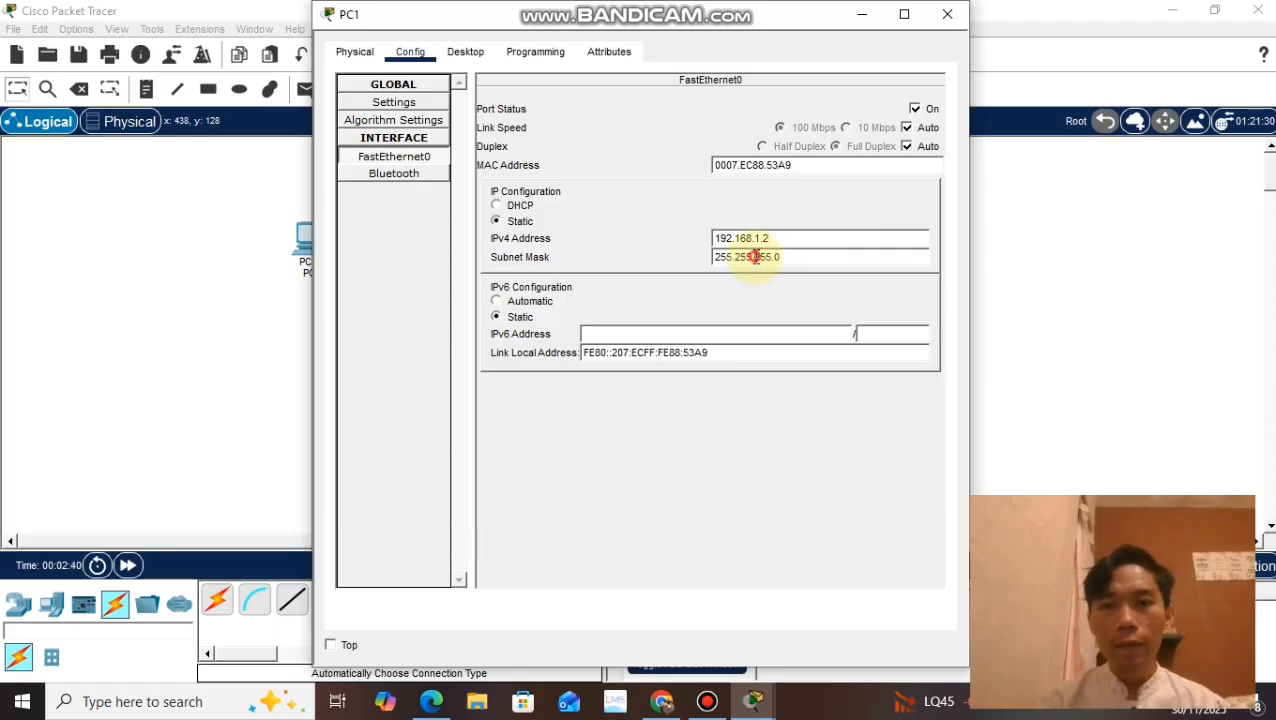
left_click(947, 14)
Step: Configure PC2's FastEthernet0 interface with IPv4 address 192.168.1.3 and subnet mask 255.255.255.0
left_click(538, 275)
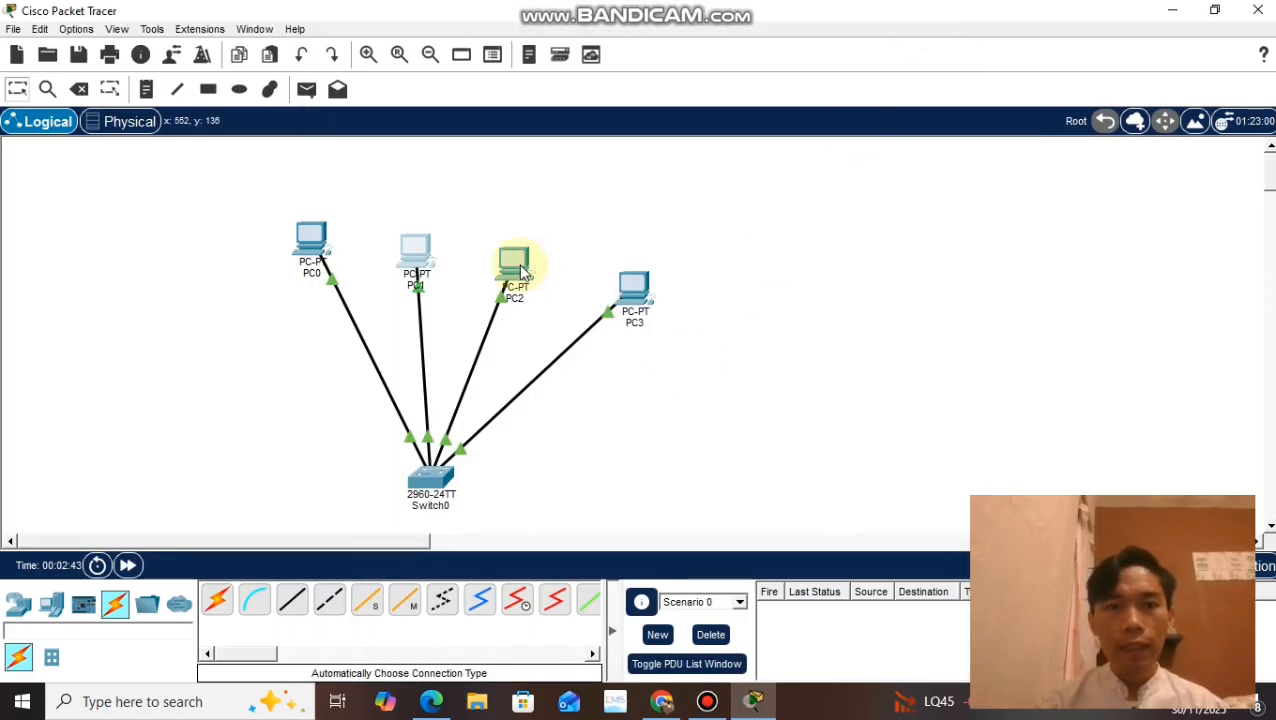
left_click(516, 266)
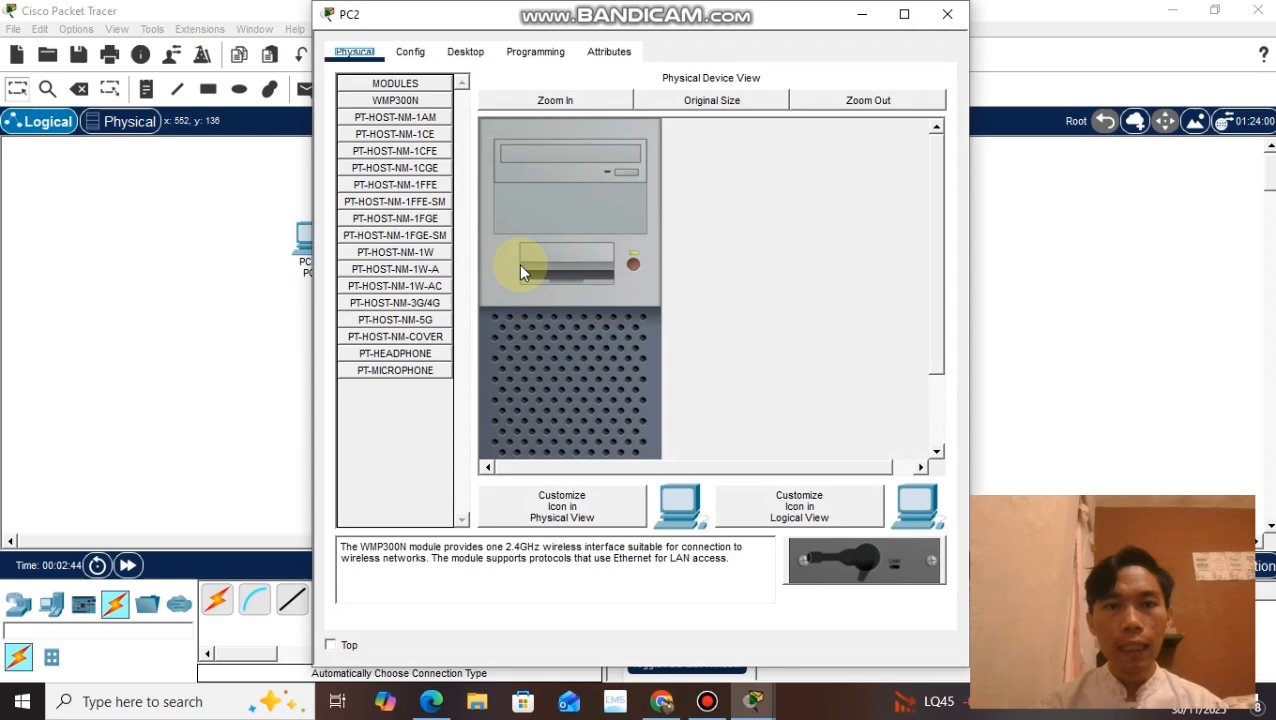
left_click(410, 51)
left_click(416, 157)
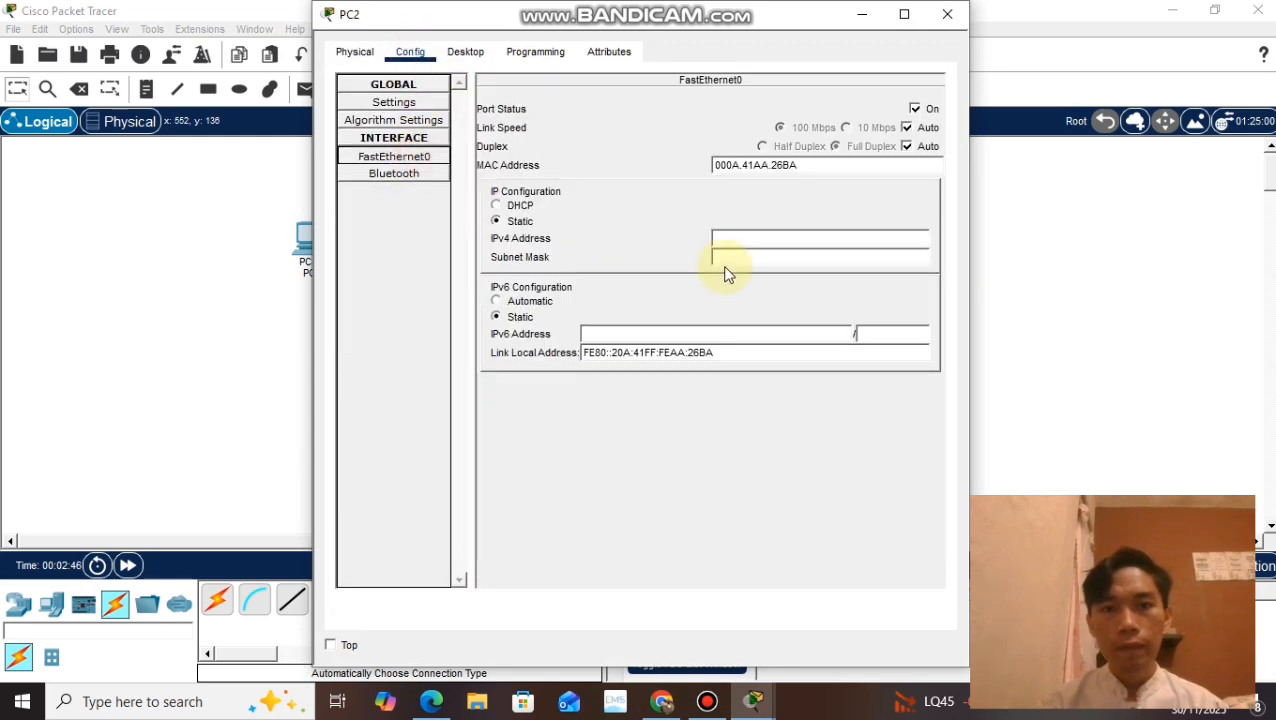
left_click(737, 241)
type("192")
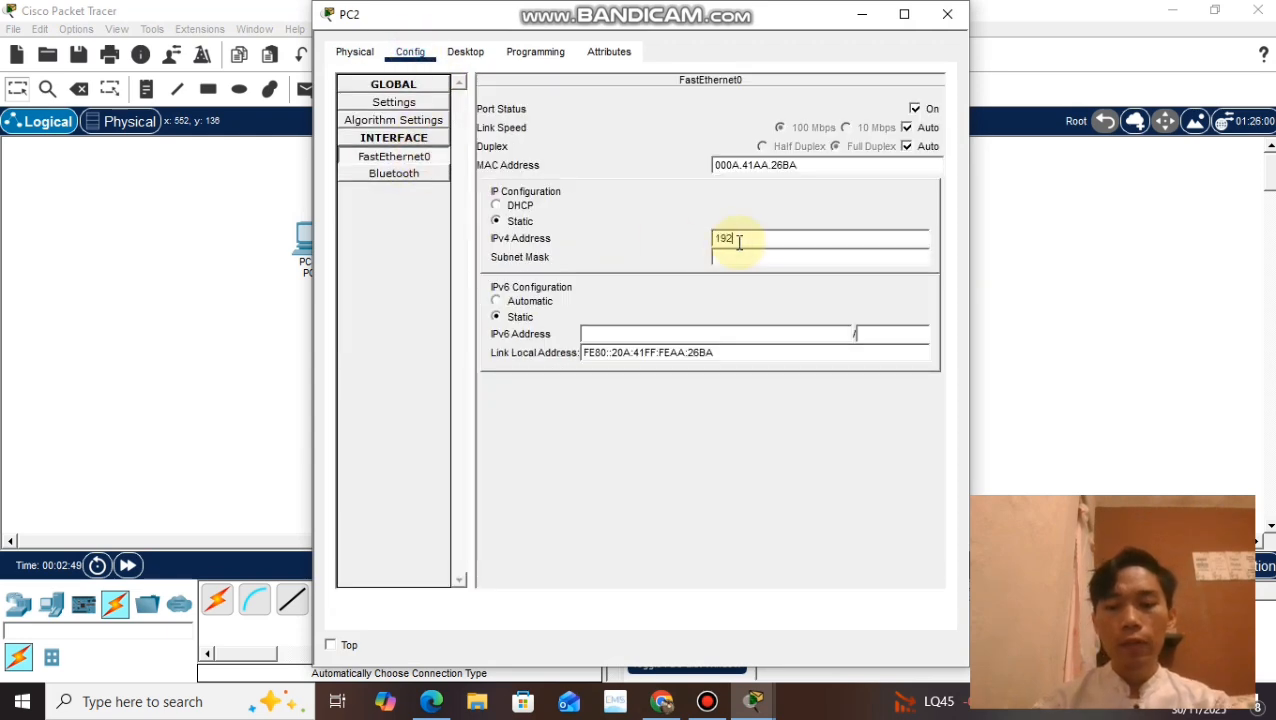
type(".168.1.3")
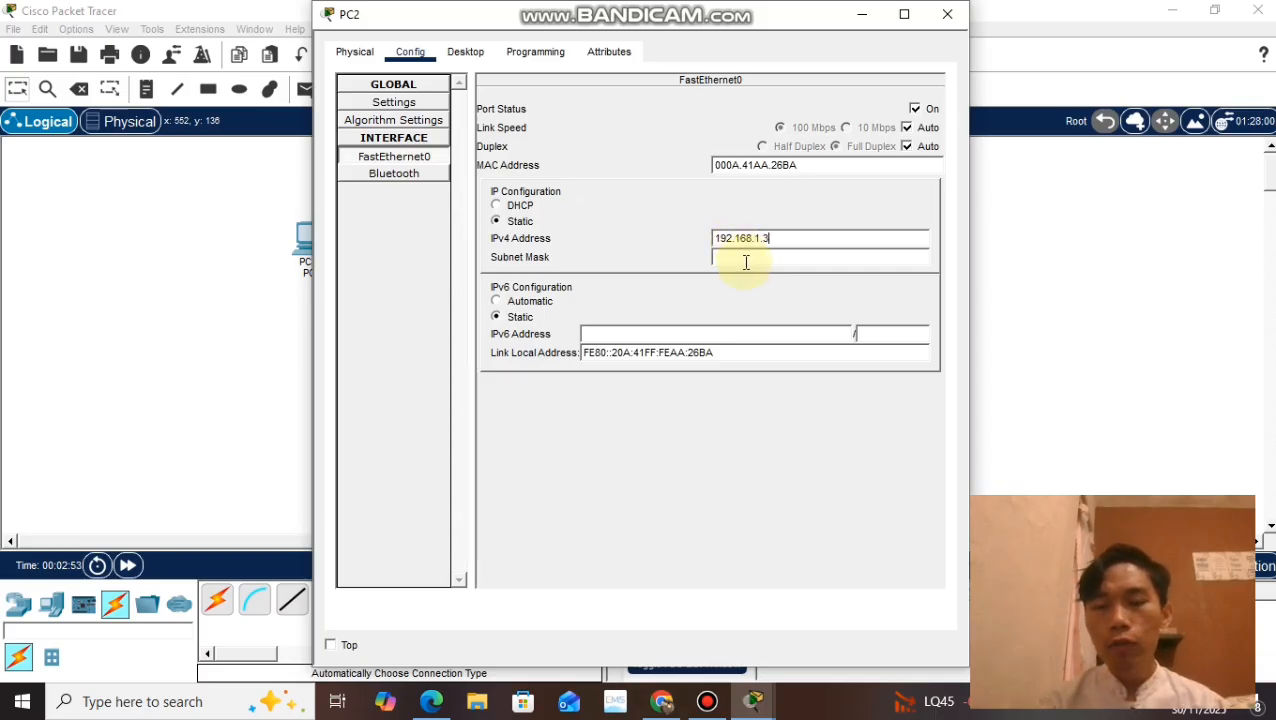
left_click(745, 261)
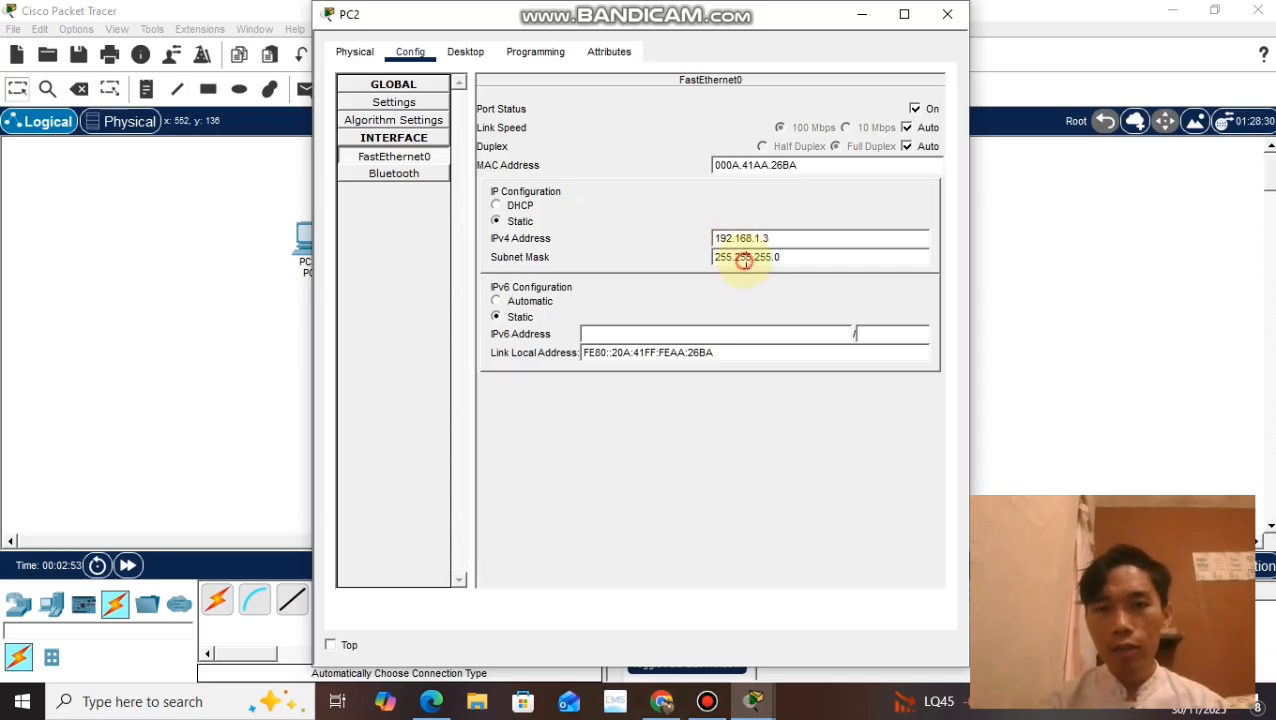
left_click(947, 14)
Step: Configure PC3's FastEthernet0 interface with IPv4 address 192.168.1.4 and subnet mask 255.255.255.0
left_click(637, 285)
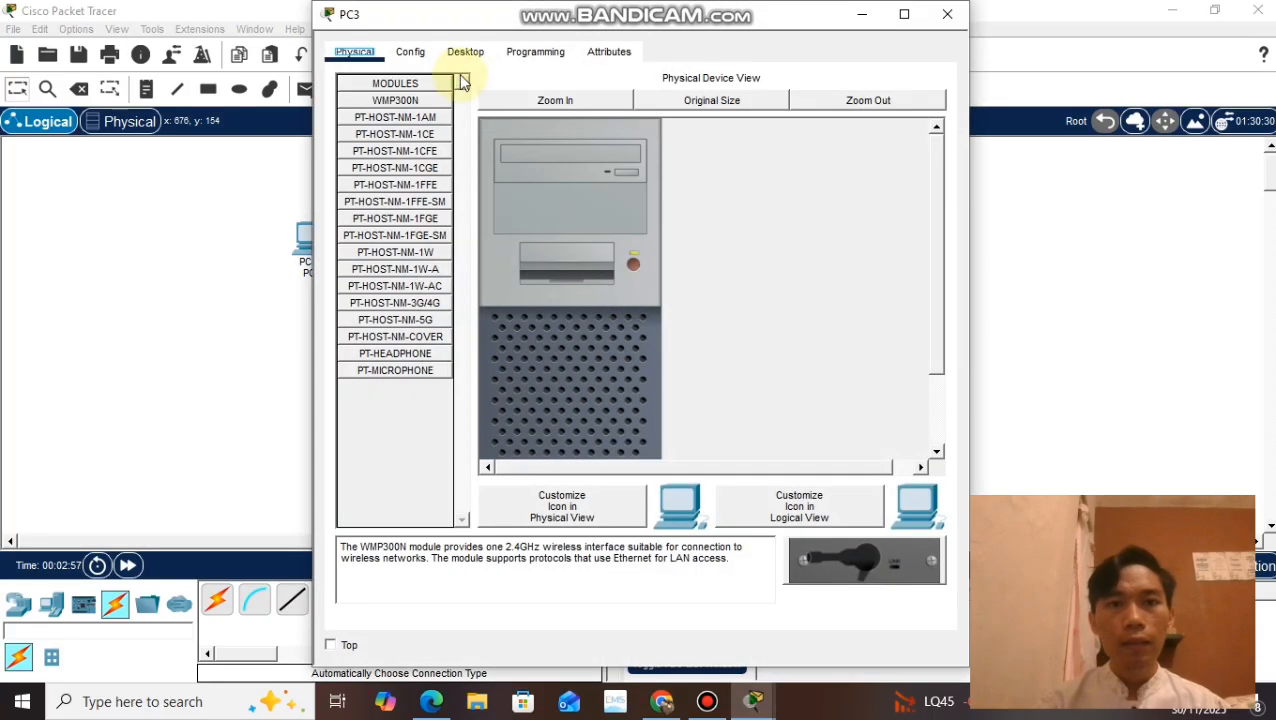
left_click(410, 52)
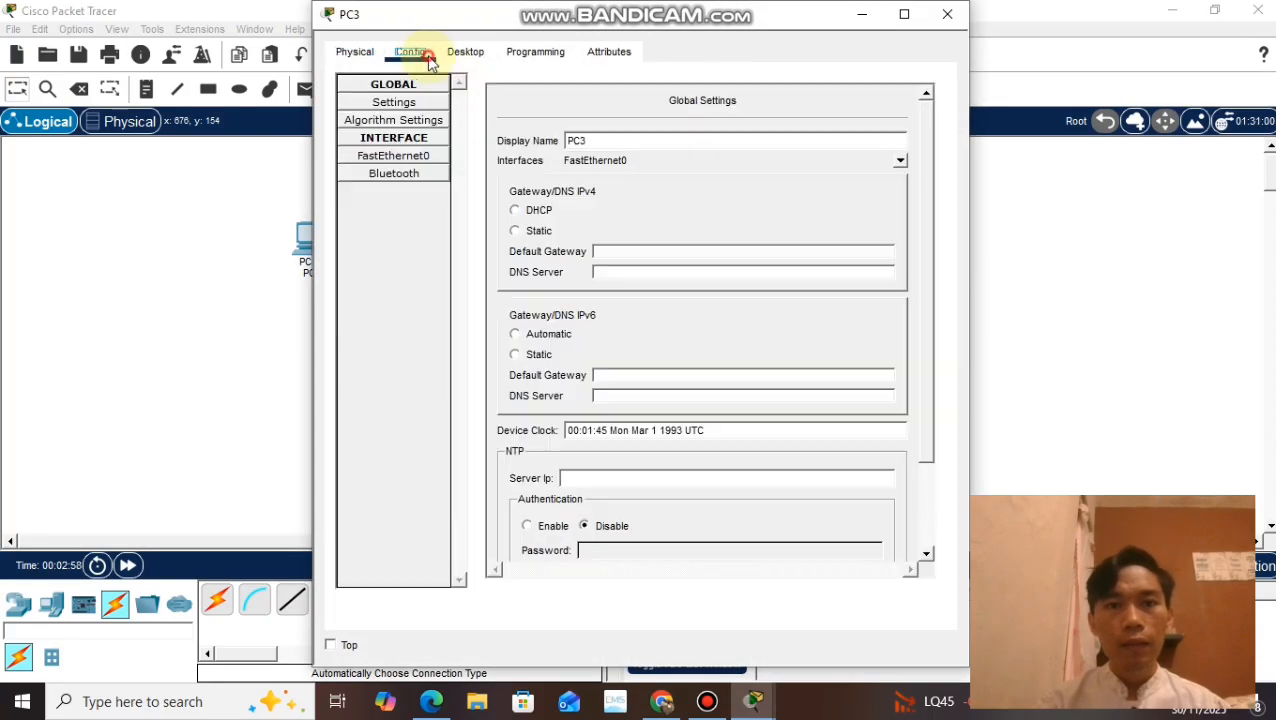
left_click(416, 157)
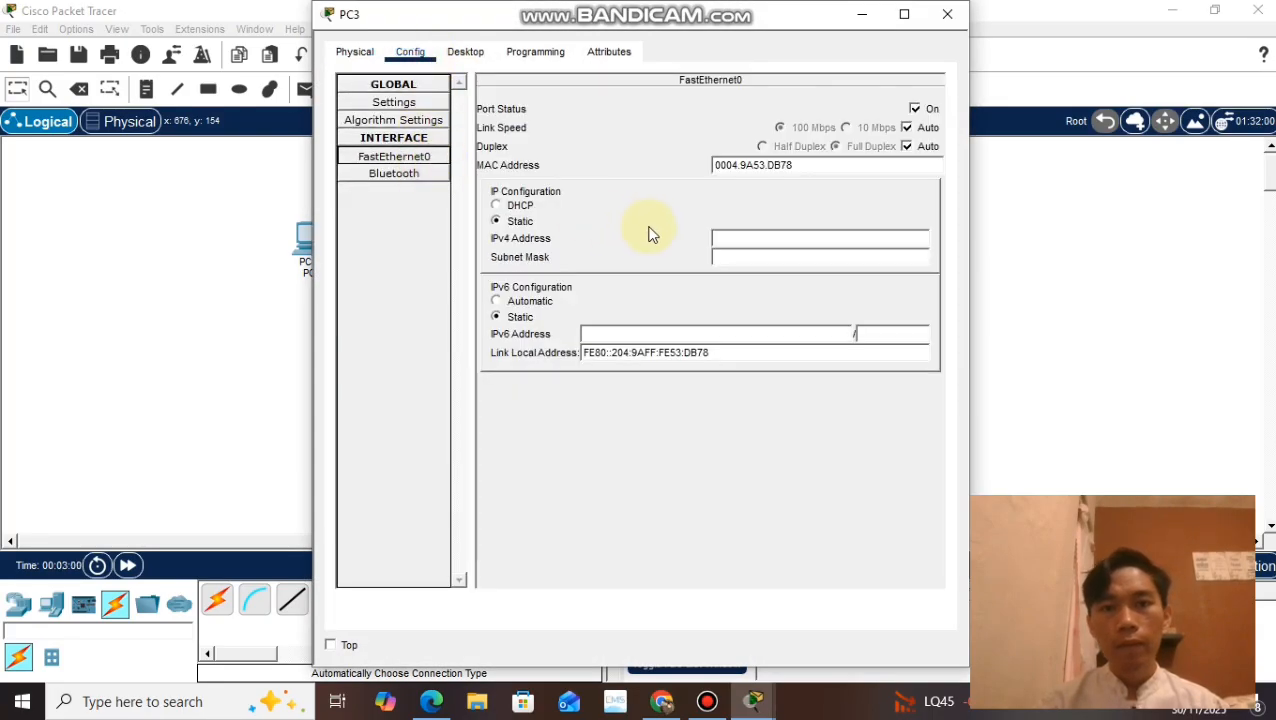
left_click(729, 236)
type("192.168.1.4")
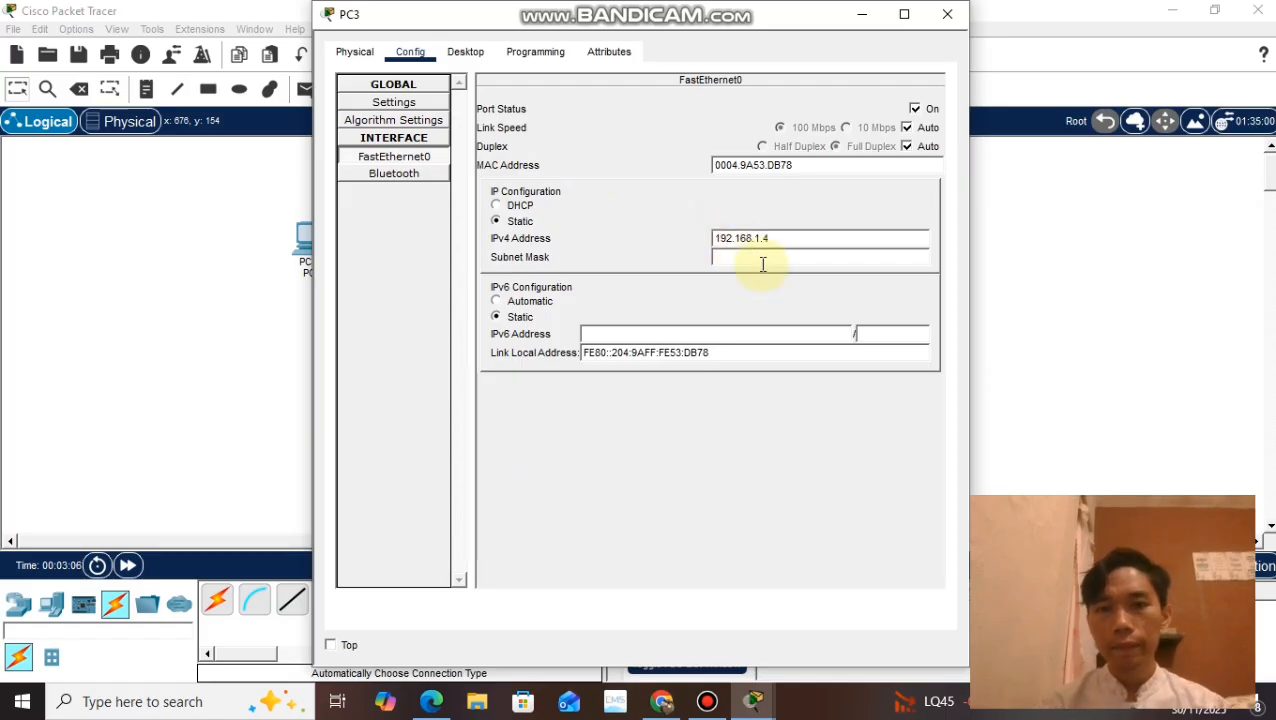
left_click(758, 258)
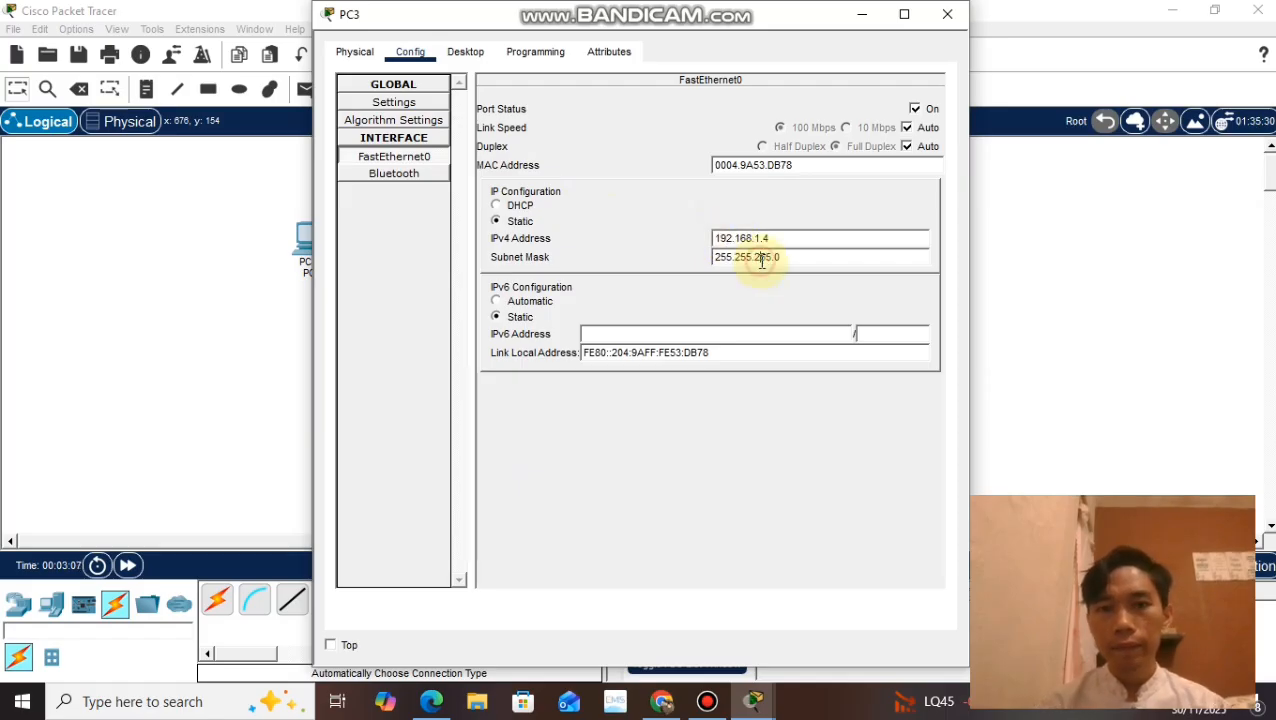
left_click(948, 16)
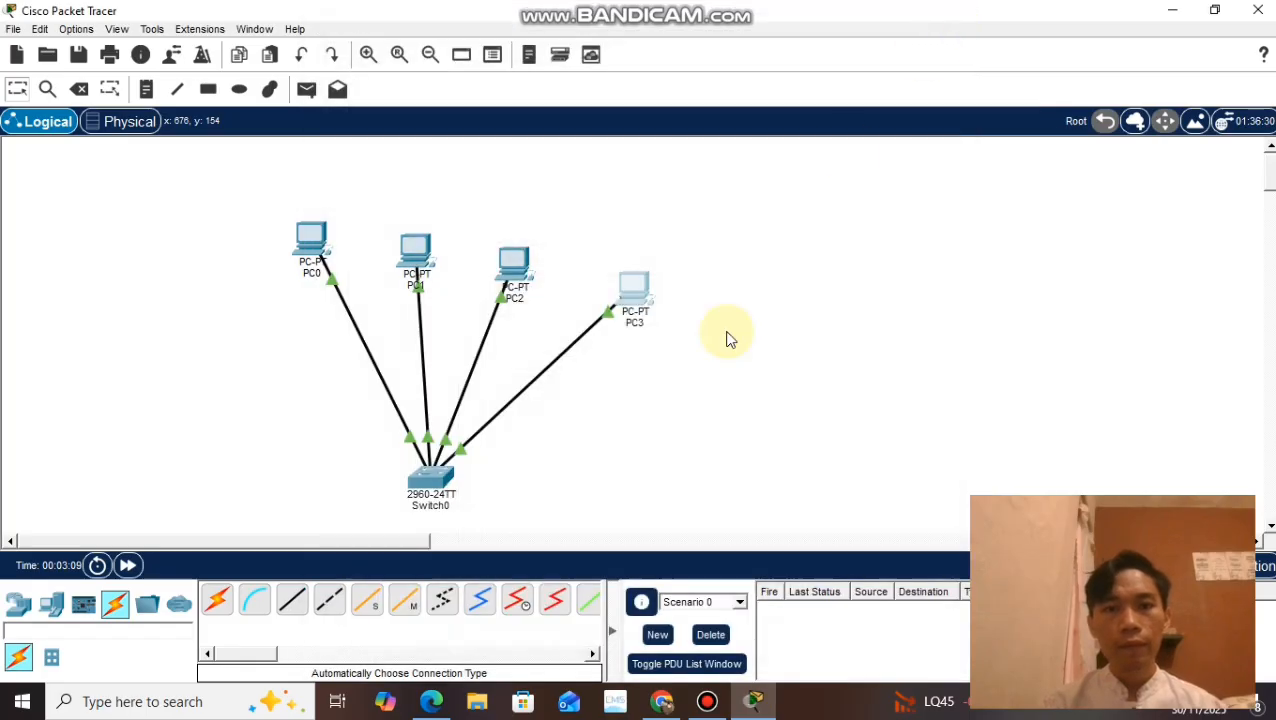
Step: Open PC0's Command Prompt, move its window clear of the PCs, and ping PC1 at 192.168.1.2
left_click(304, 242)
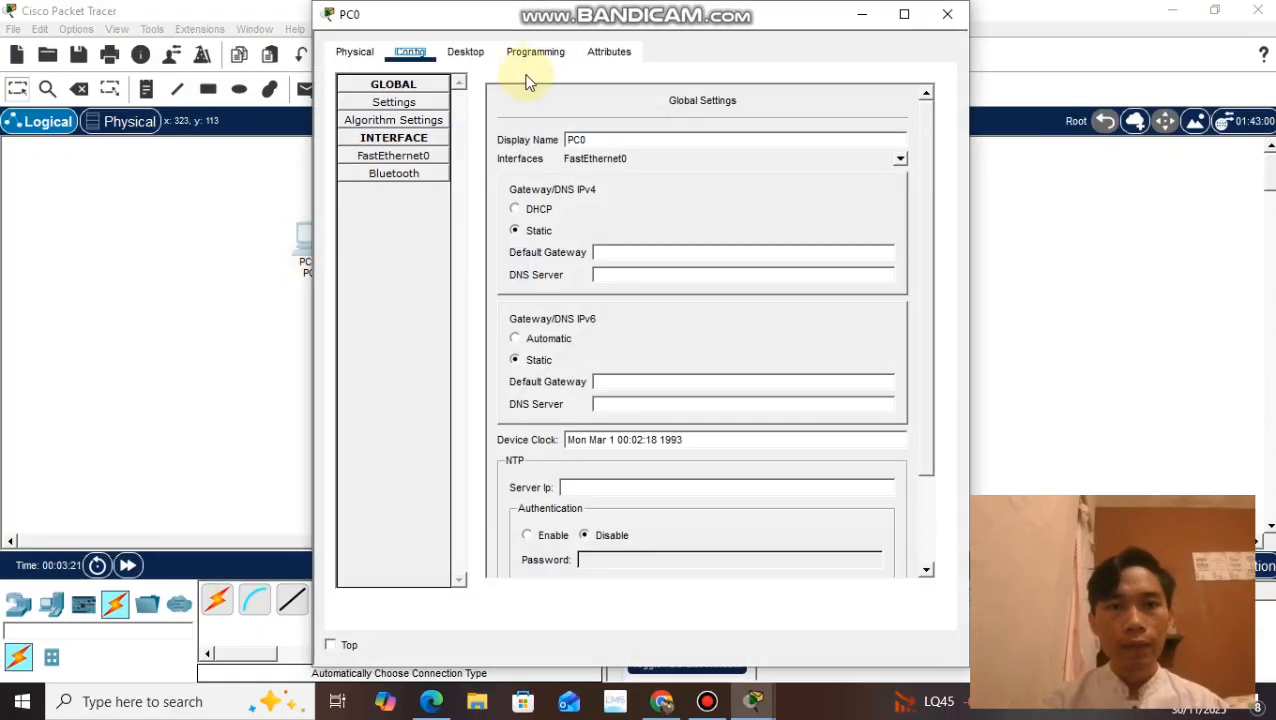
left_click(465, 53)
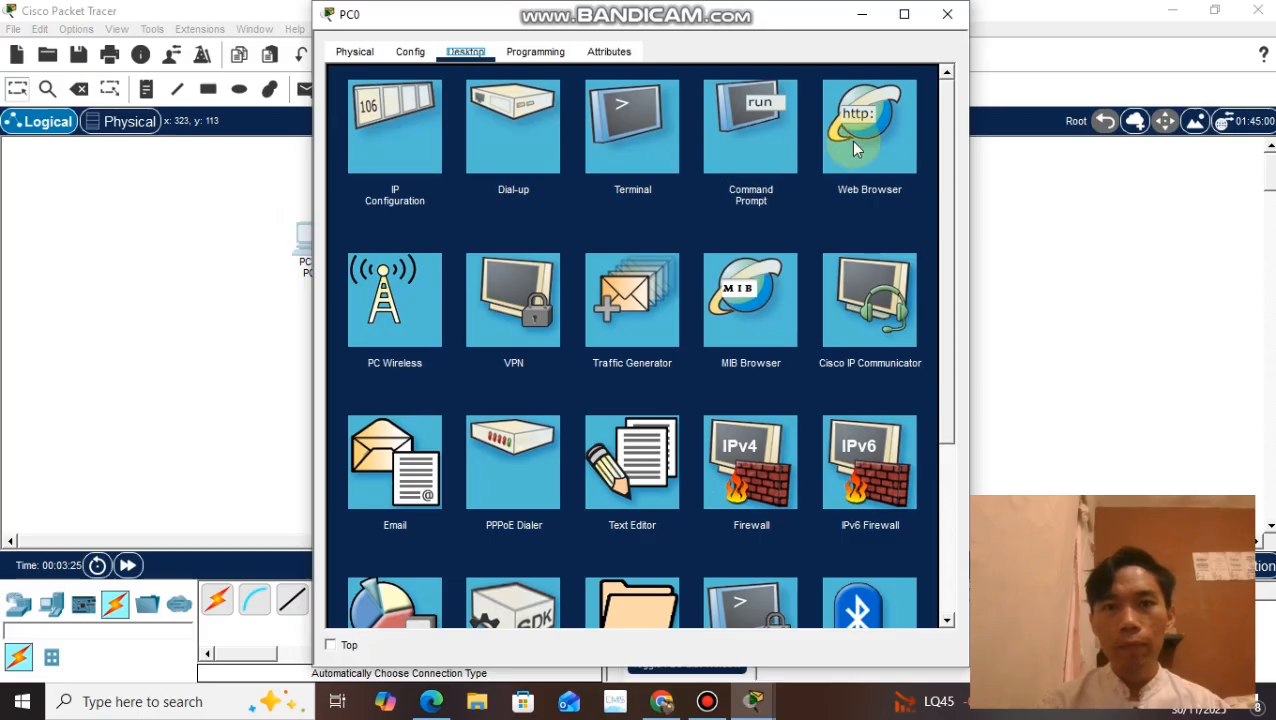
left_click(750, 172)
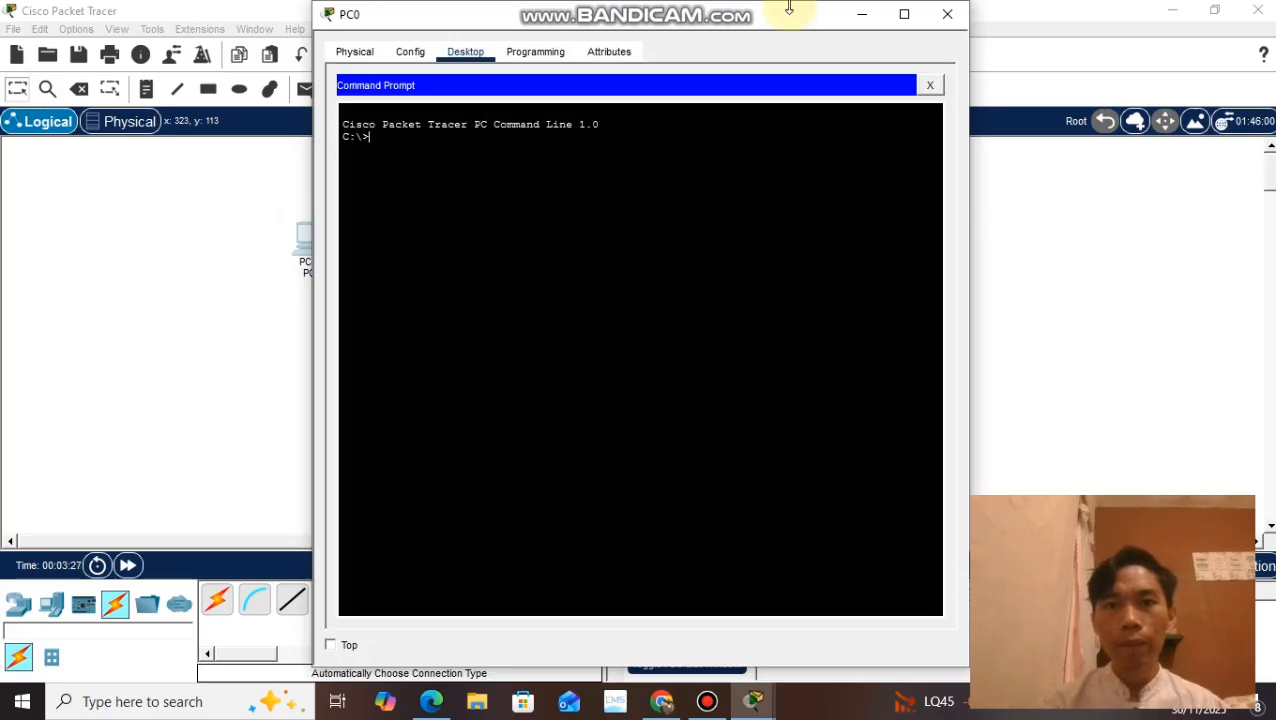
left_click_drag(792, 14, 1188, 4)
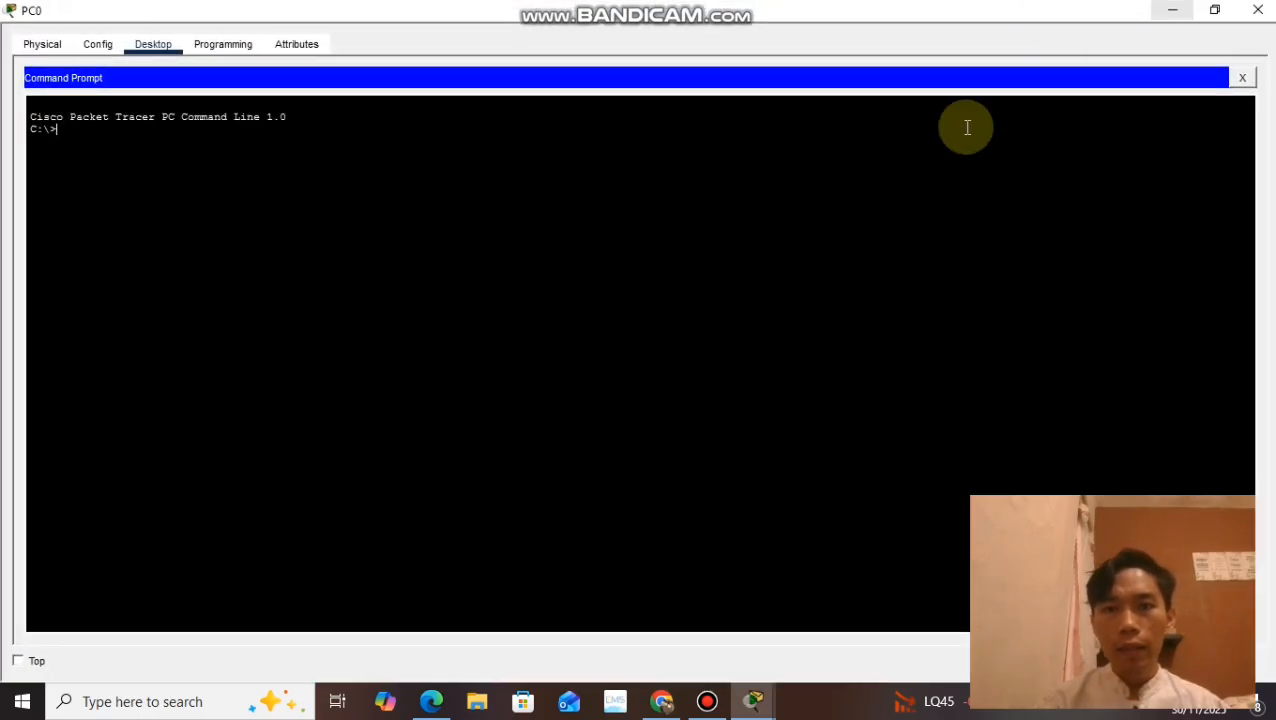
left_click(1215, 10)
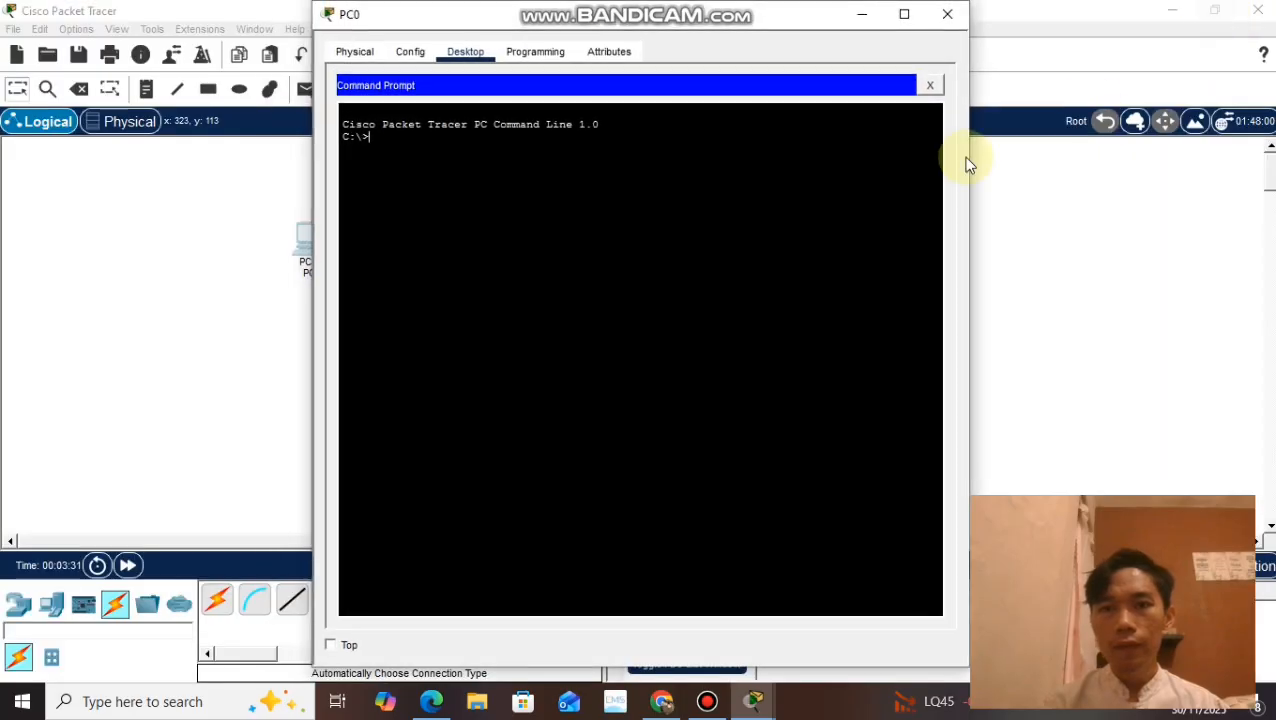
left_click_drag(702, 16, 985, 20)
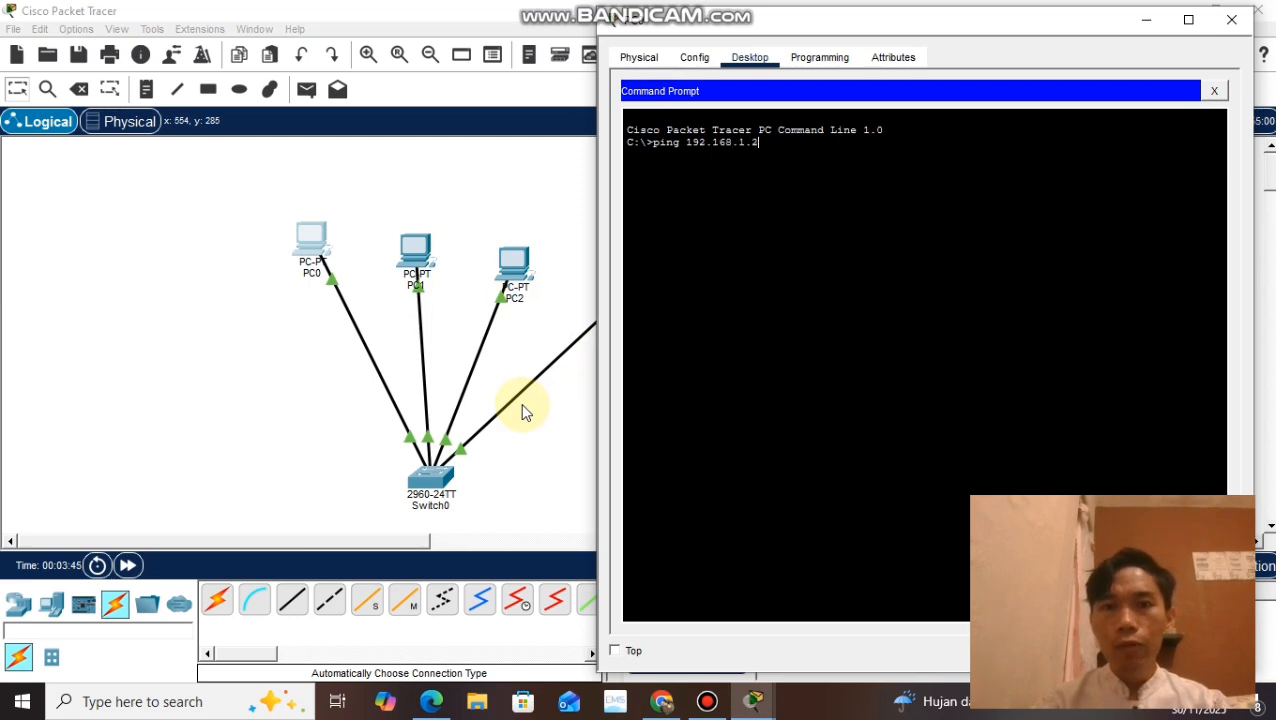
key("Return")
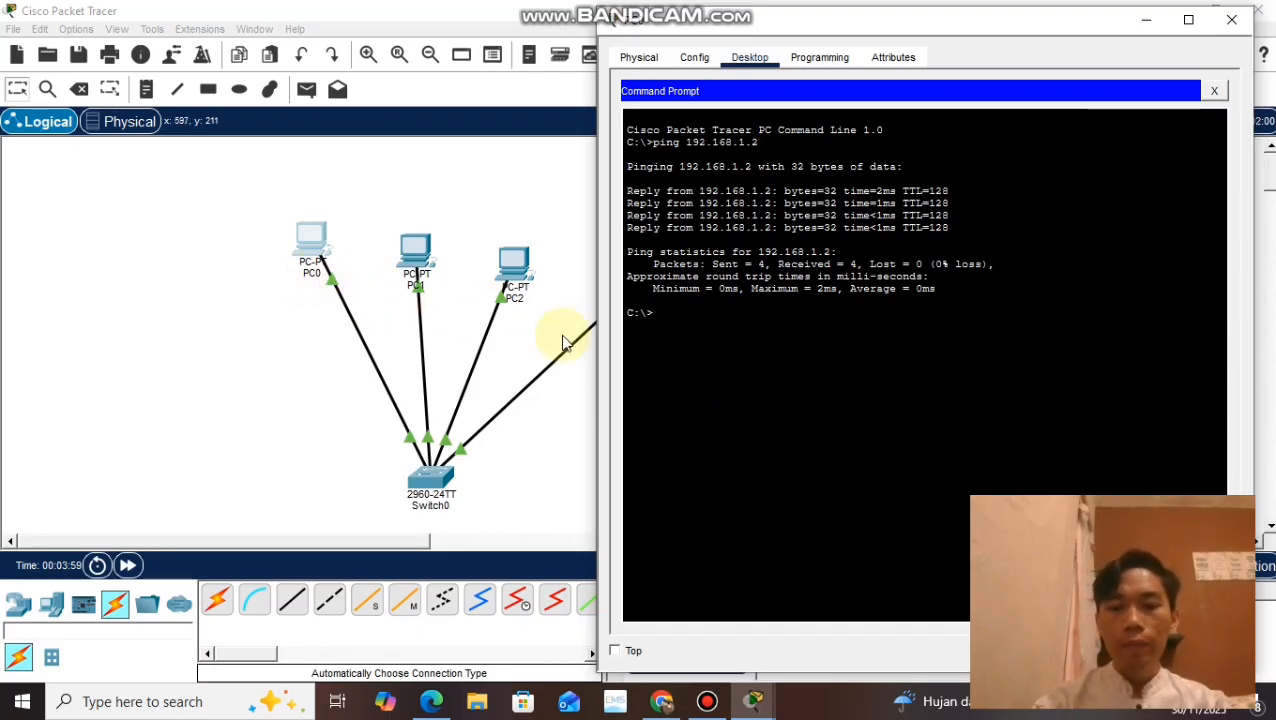
Step: Ping PC2 at 192.168.1.3 and PC3 at 192.168.1.4 from PC0, and close PC0's window
type("ng 192.168.1.3")
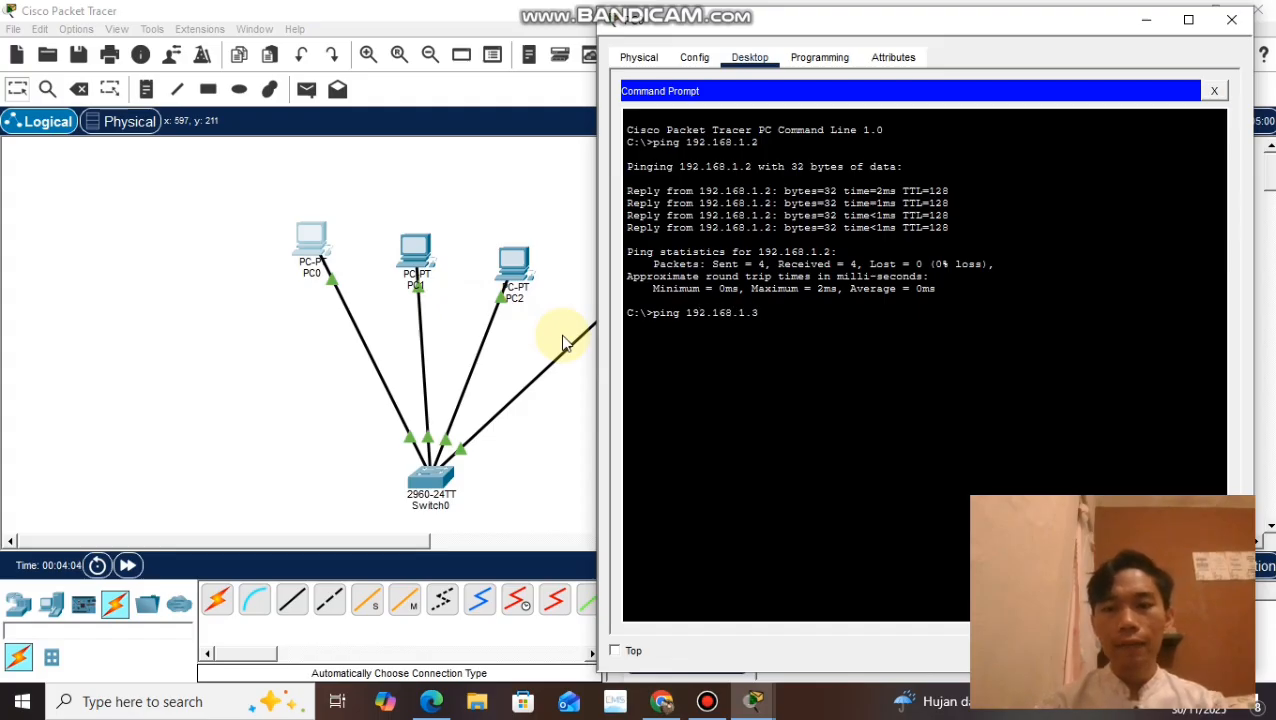
key("Return")
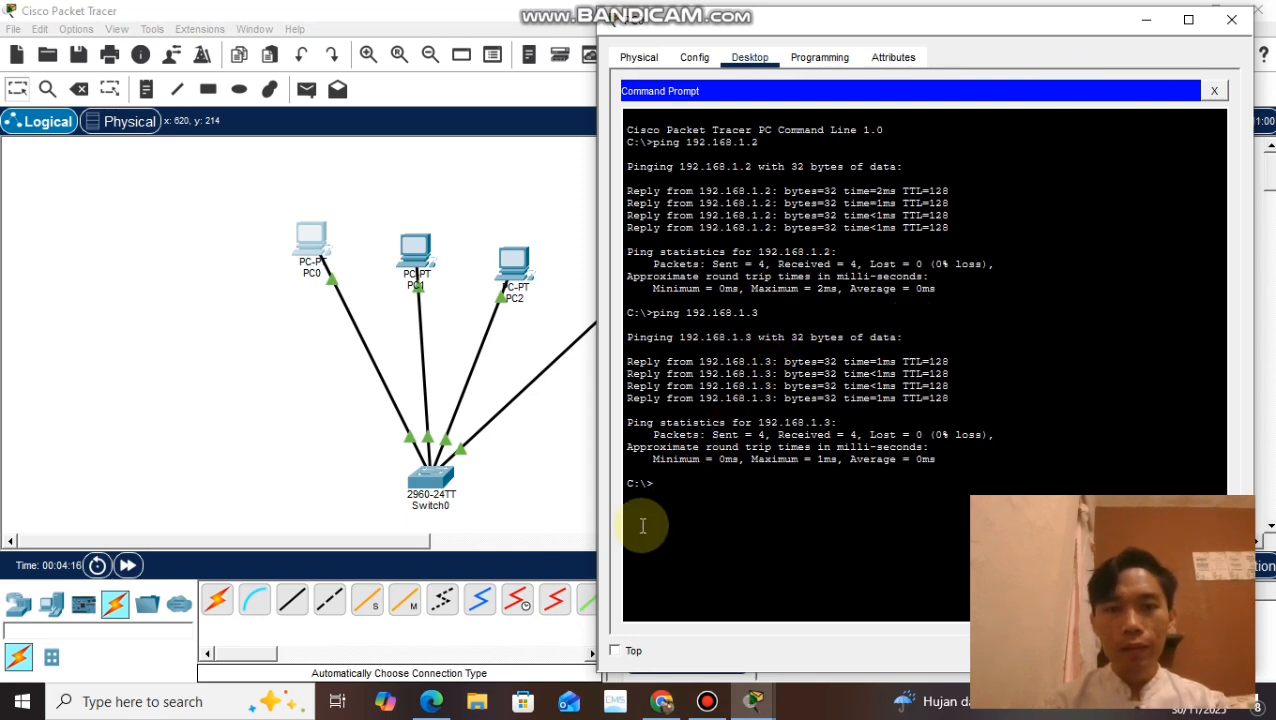
type("ping")
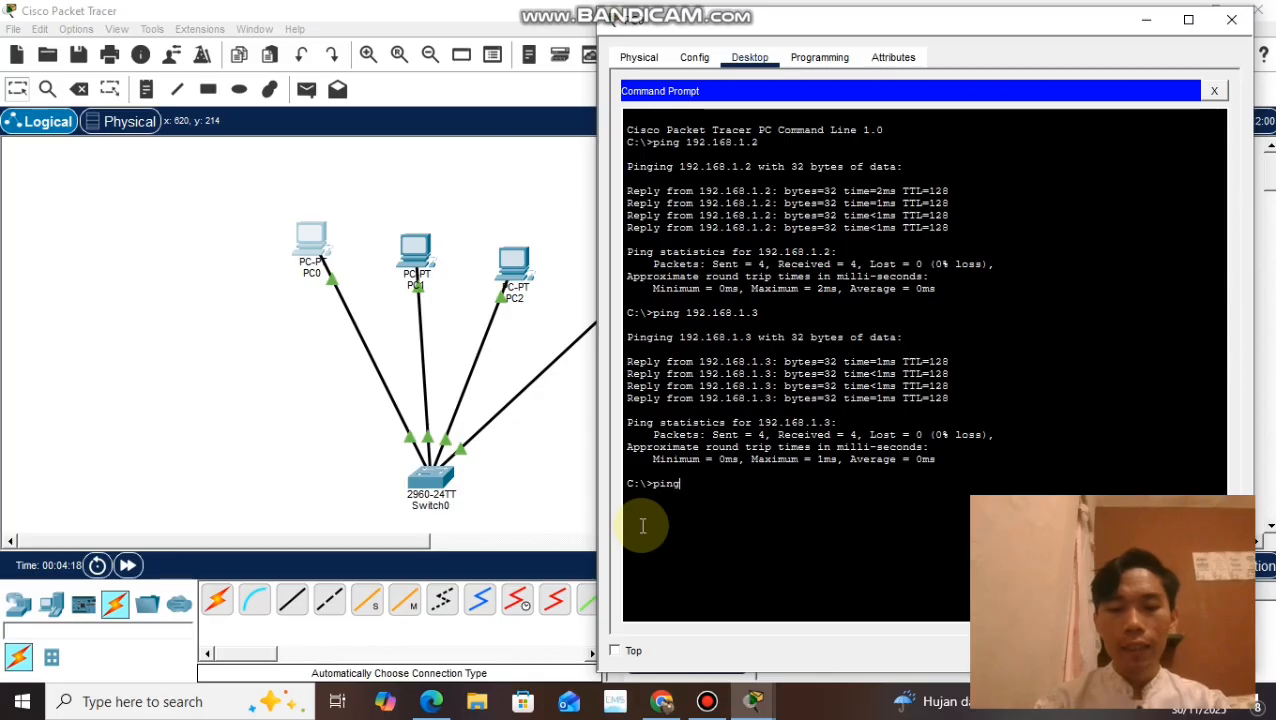
type(" 192.1")
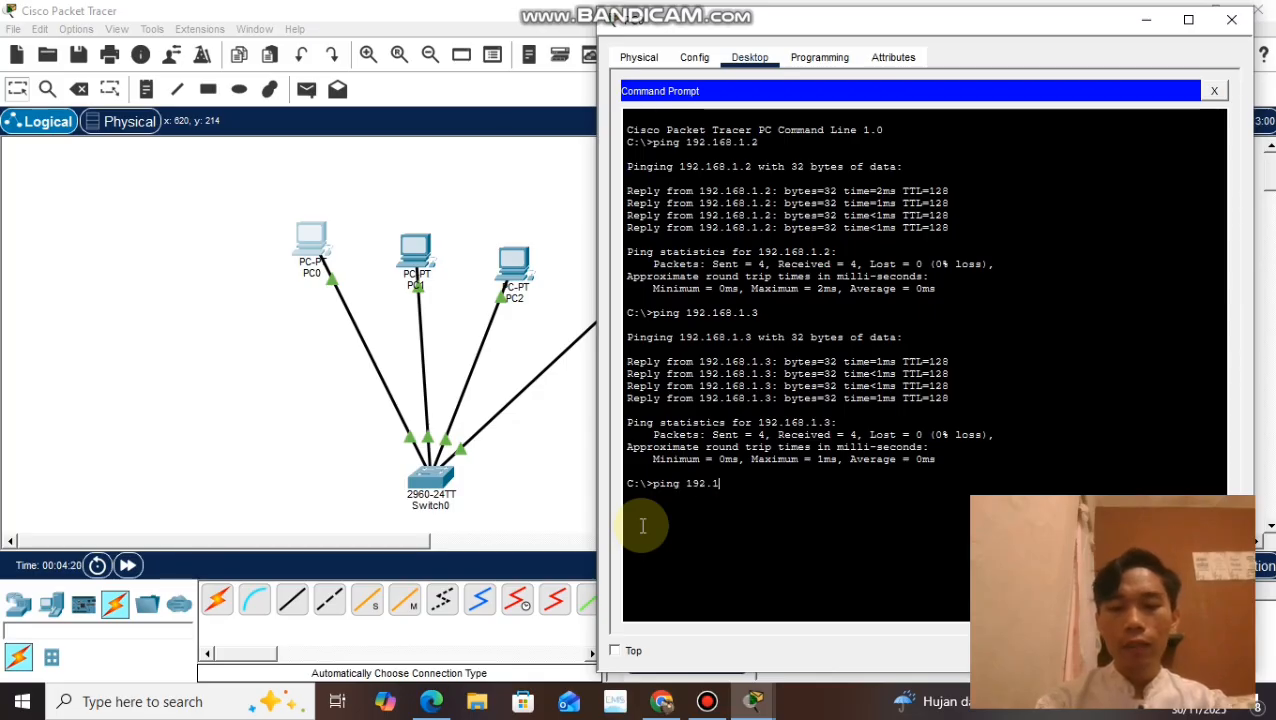
type("68.1.4")
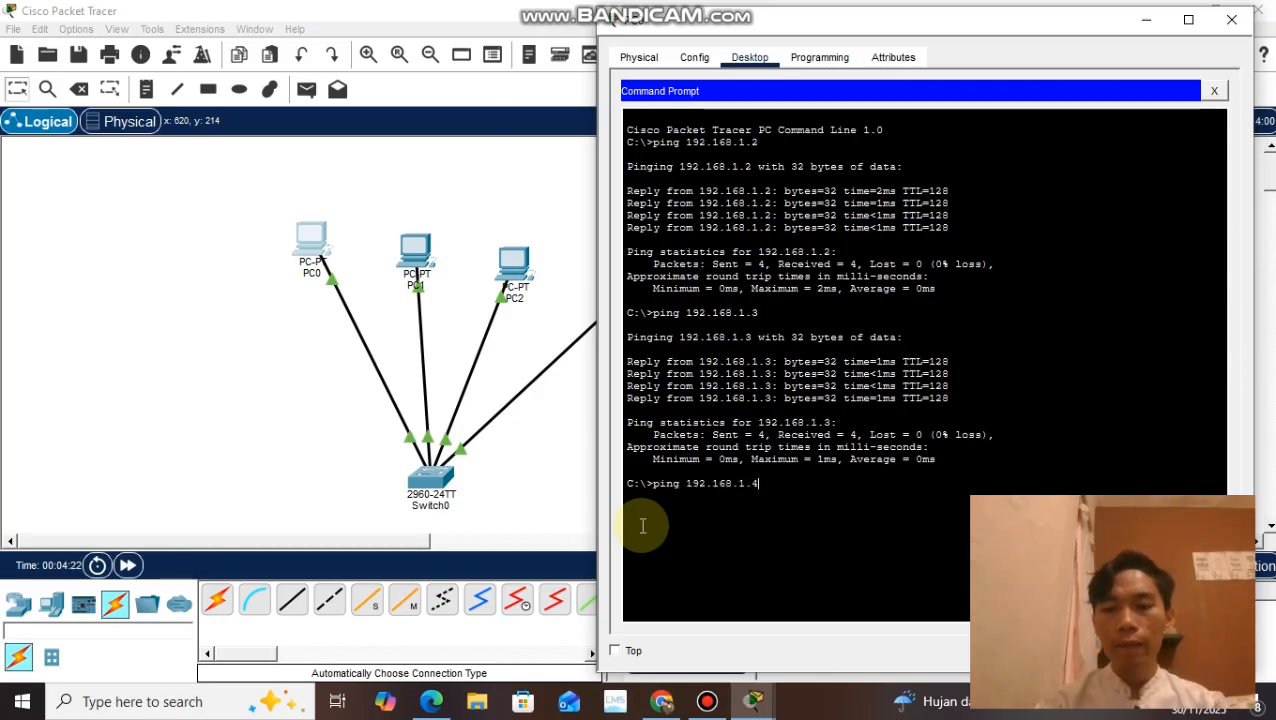
key("Return")
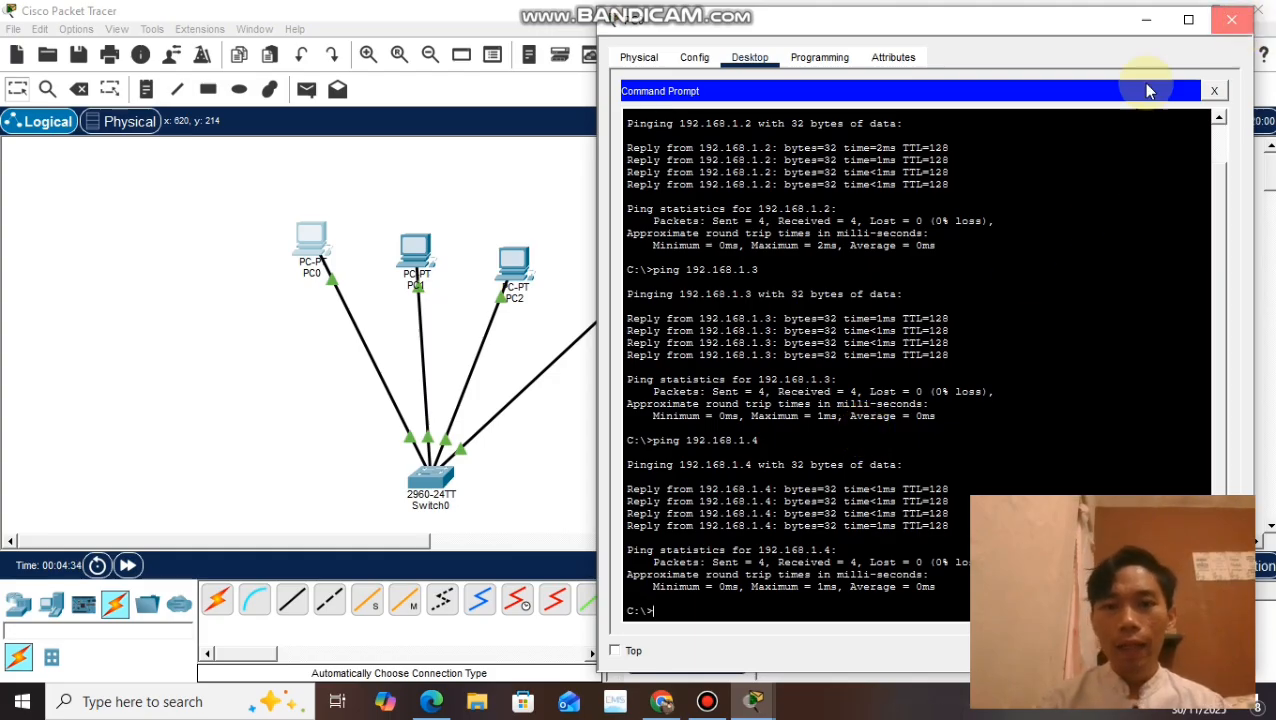
left_click(1231, 19)
Step: Switch to the assignment page in Chrome and read the second task about the HTTP server
left_click(661, 701)
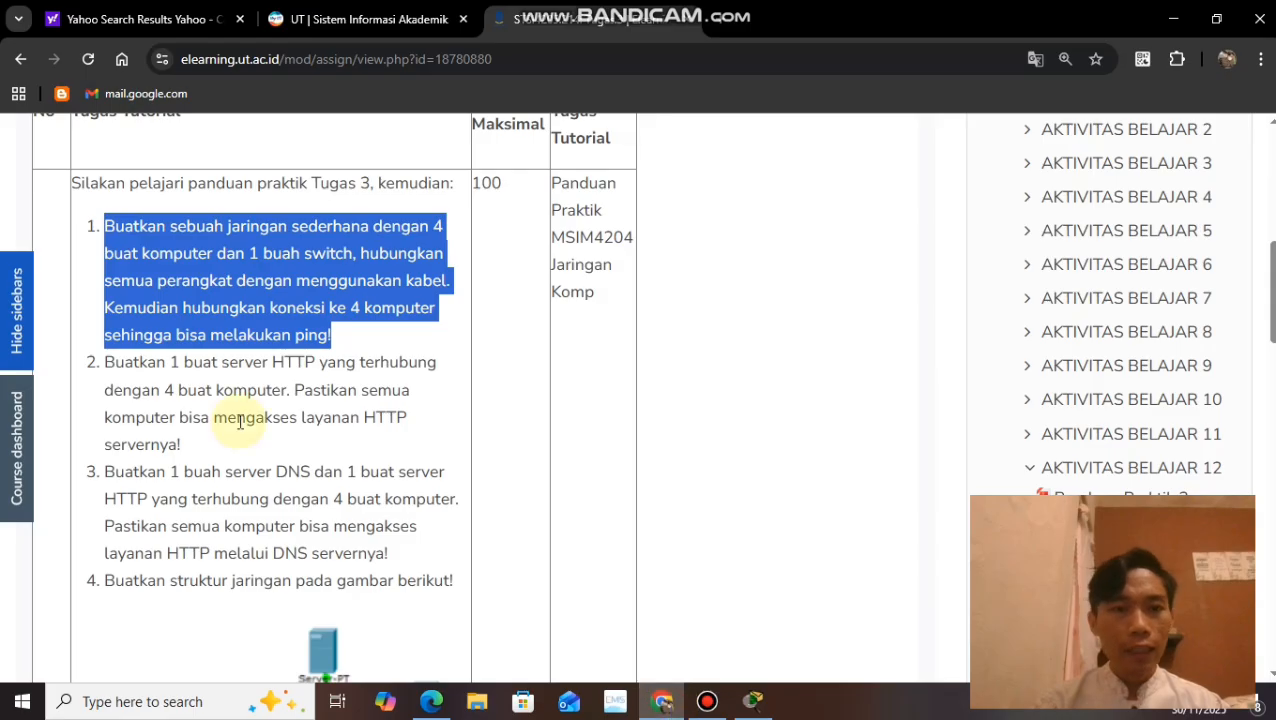
left_click(105, 364)
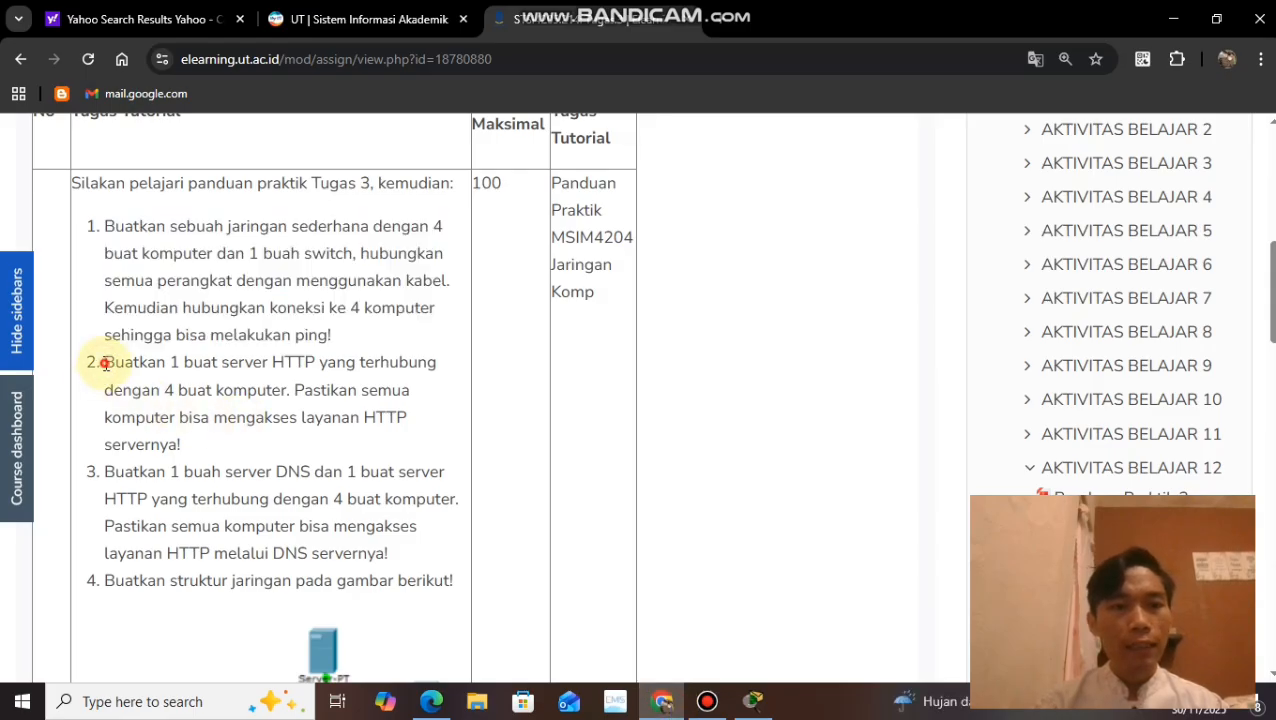
left_click_drag(105, 364, 275, 450)
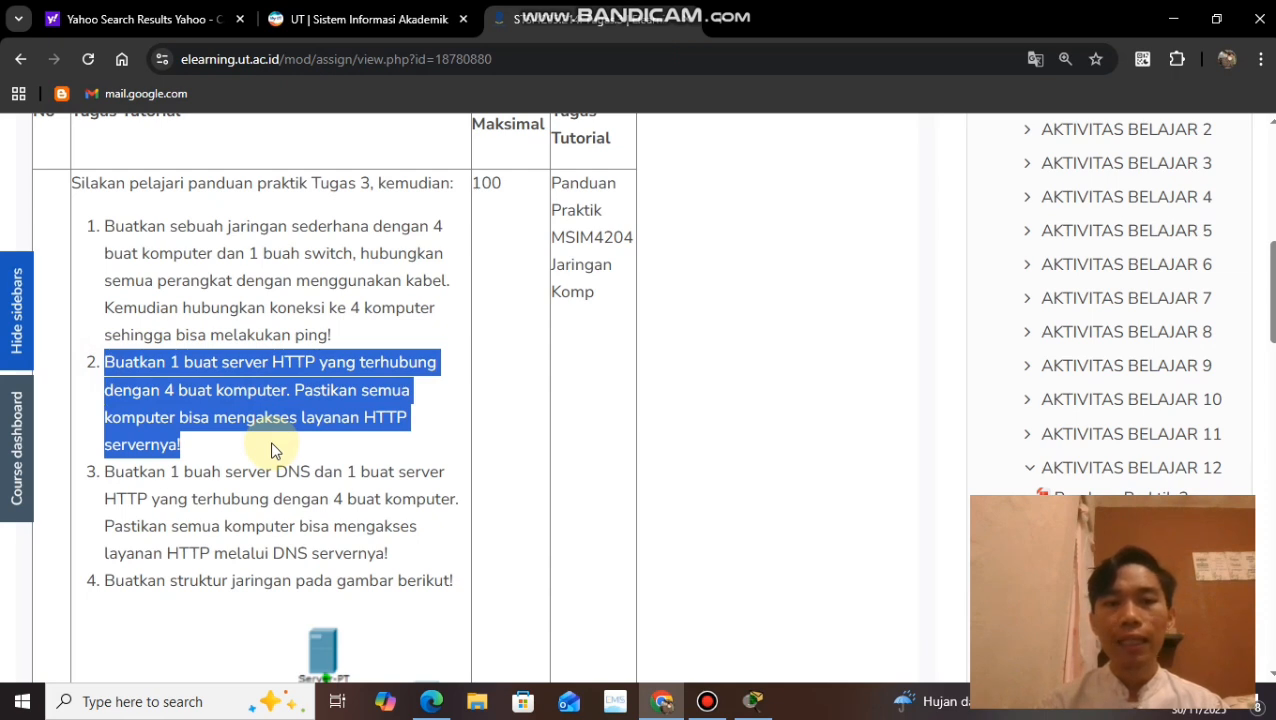
Step: Switch to Cisco Packet Tracer and place a generic server in the workspace beside the switch, below PC0
left_click(754, 703)
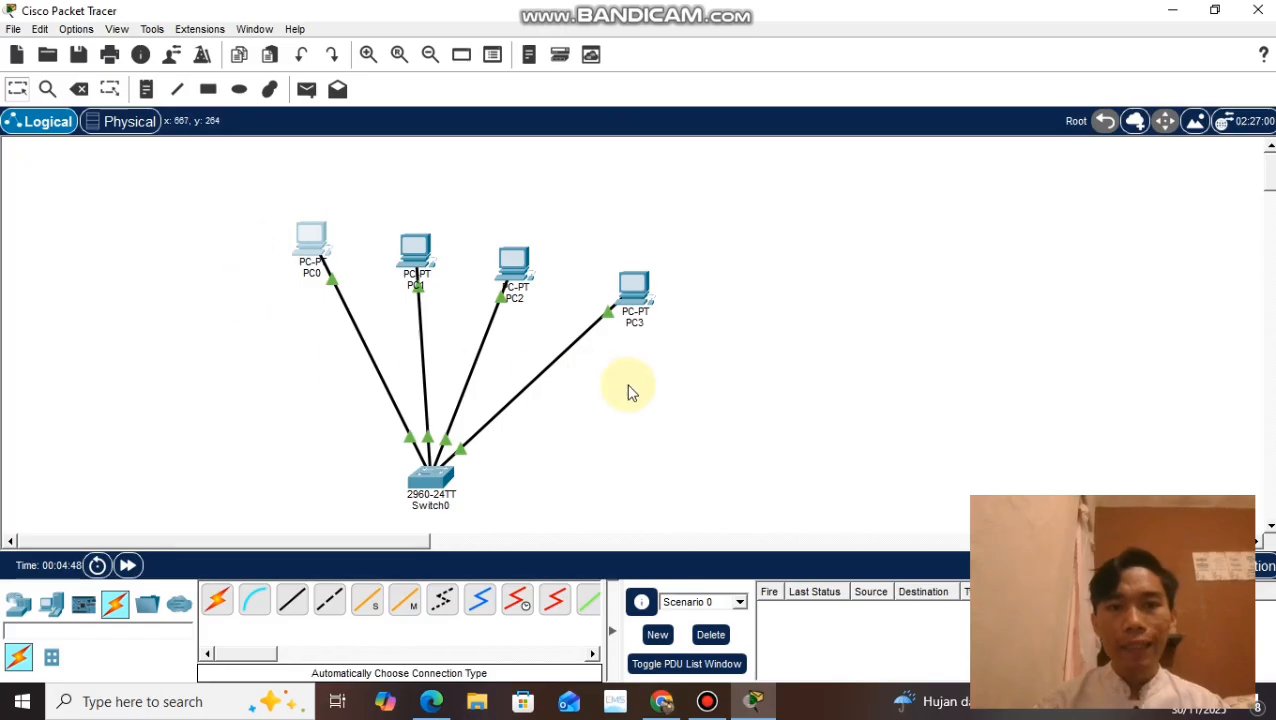
left_click(52, 605)
left_click(291, 606)
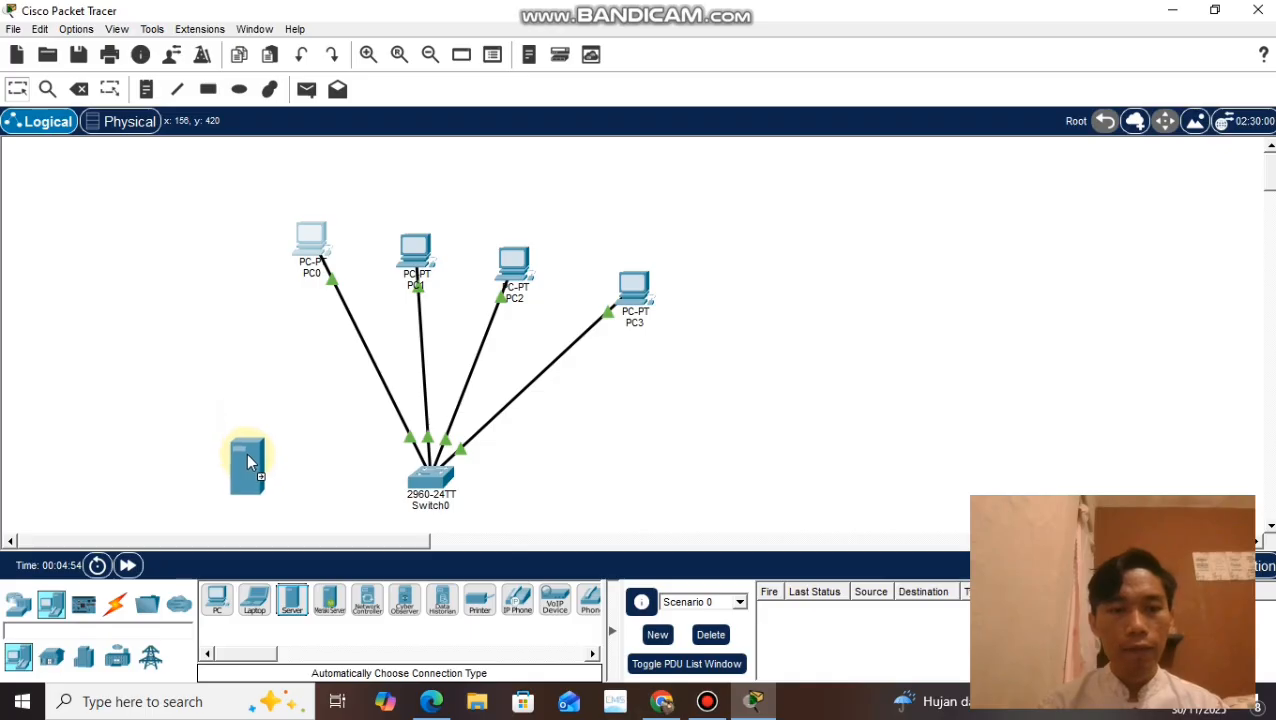
left_click(246, 453)
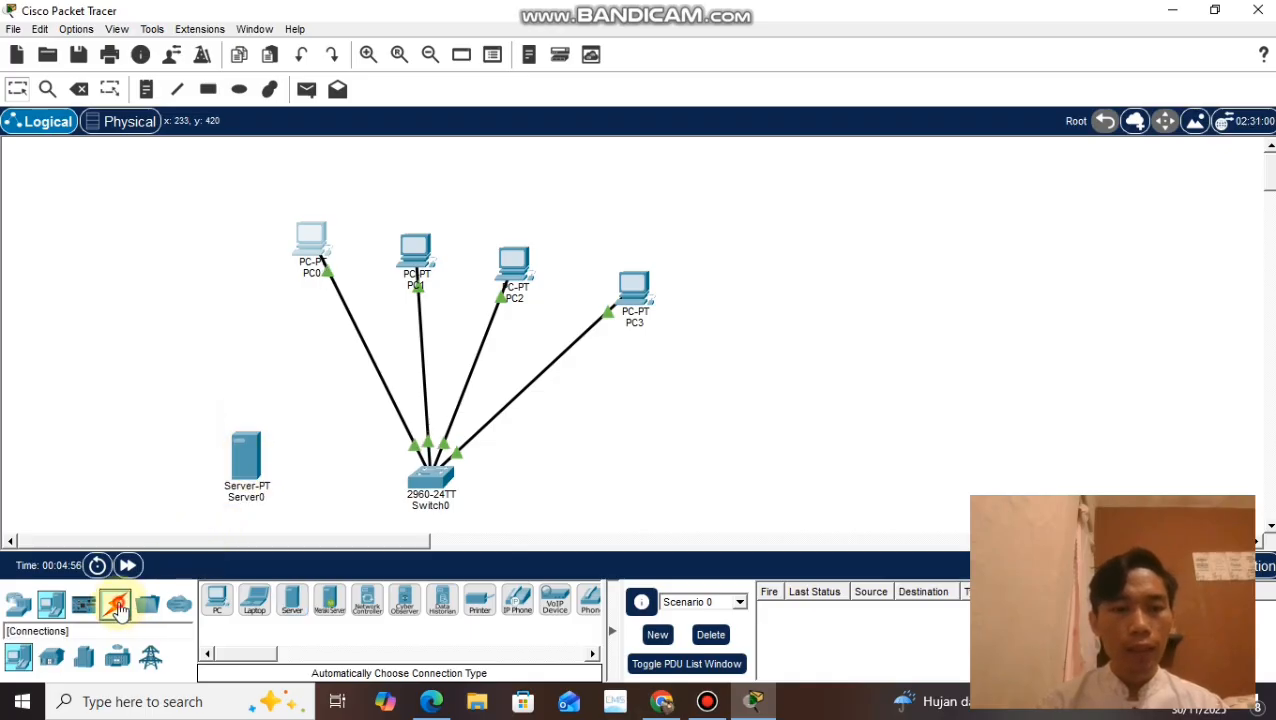
Step: Cable Server0 to Switch0 using the automatically chosen connection type
left_click(117, 607)
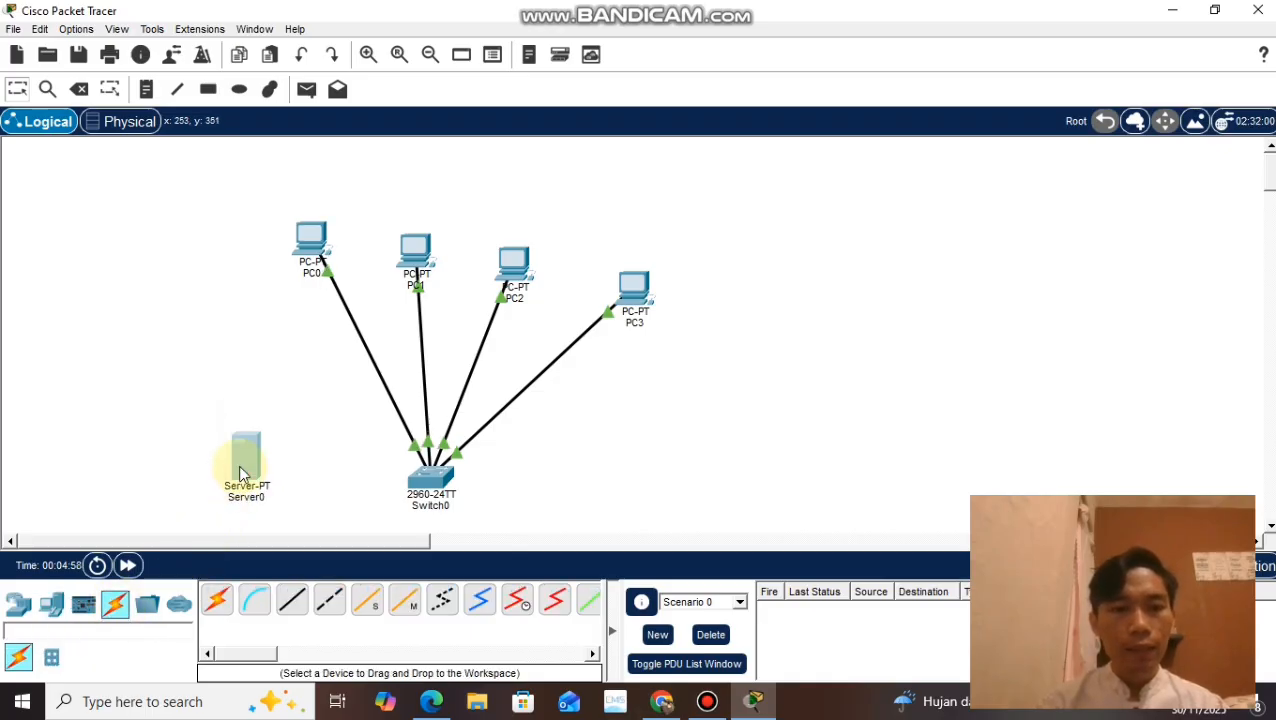
left_click(241, 473)
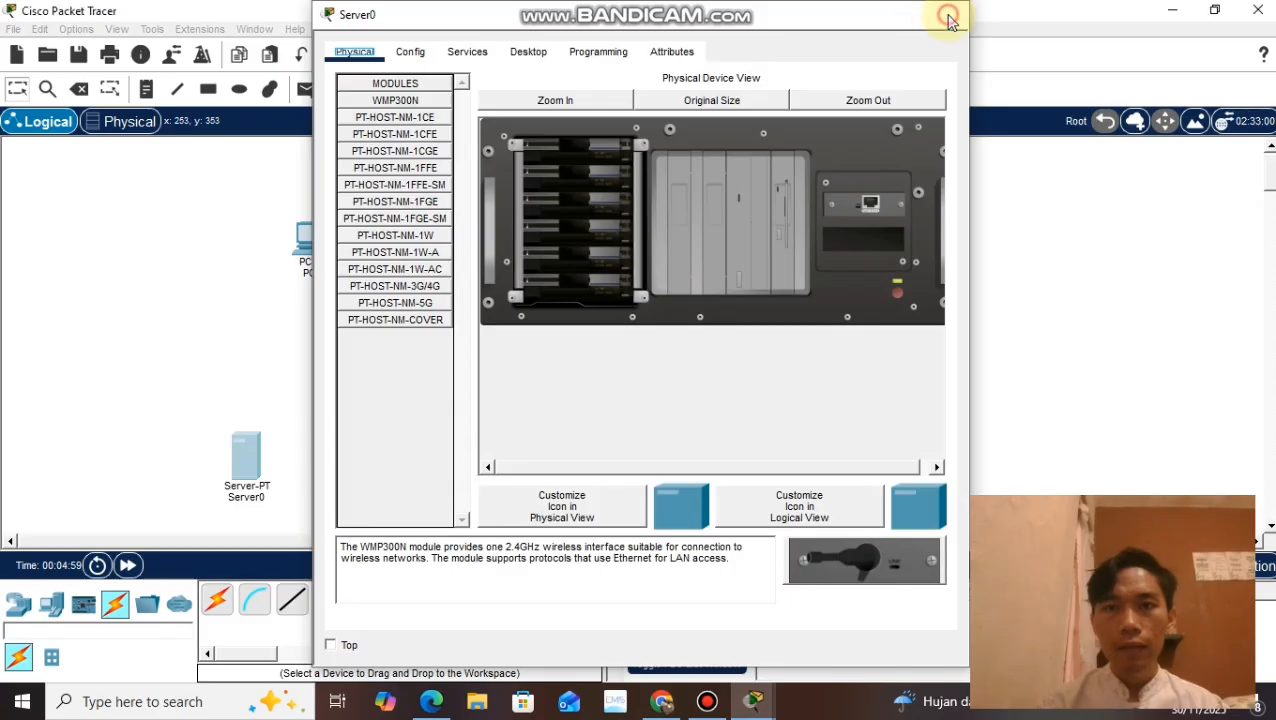
left_click(948, 17)
left_click(216, 600)
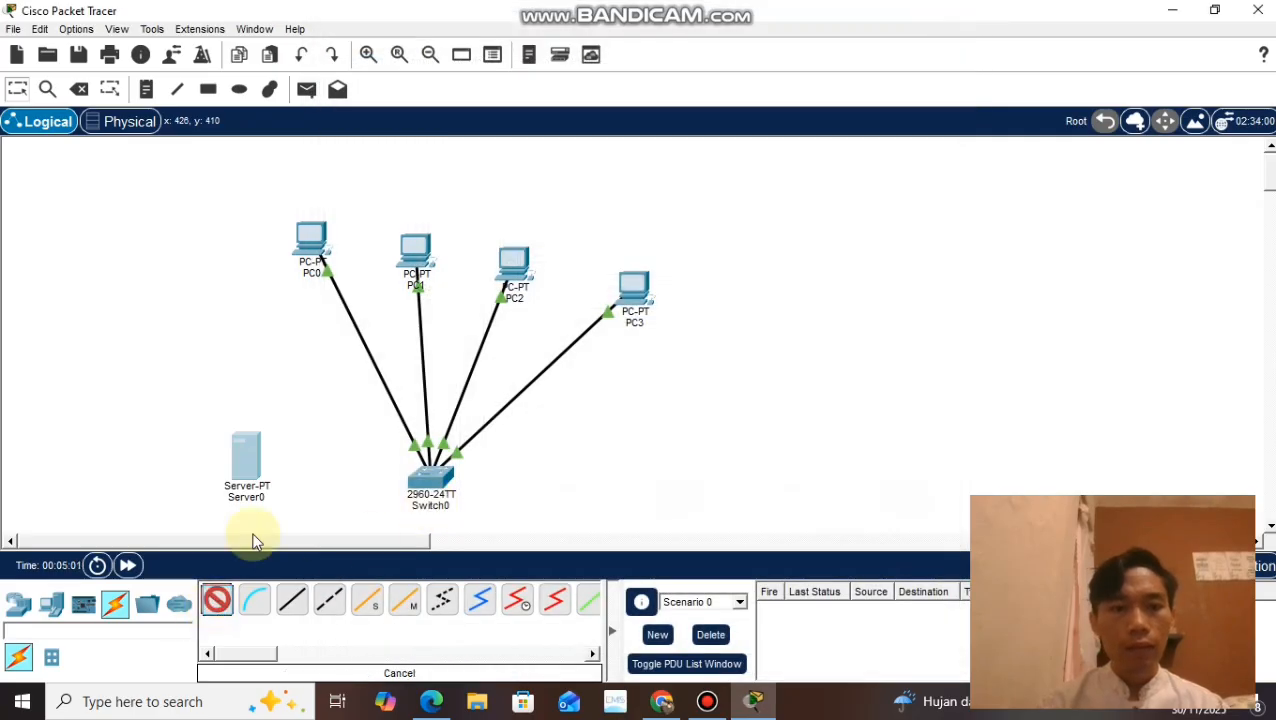
left_click(250, 462)
left_click(428, 474)
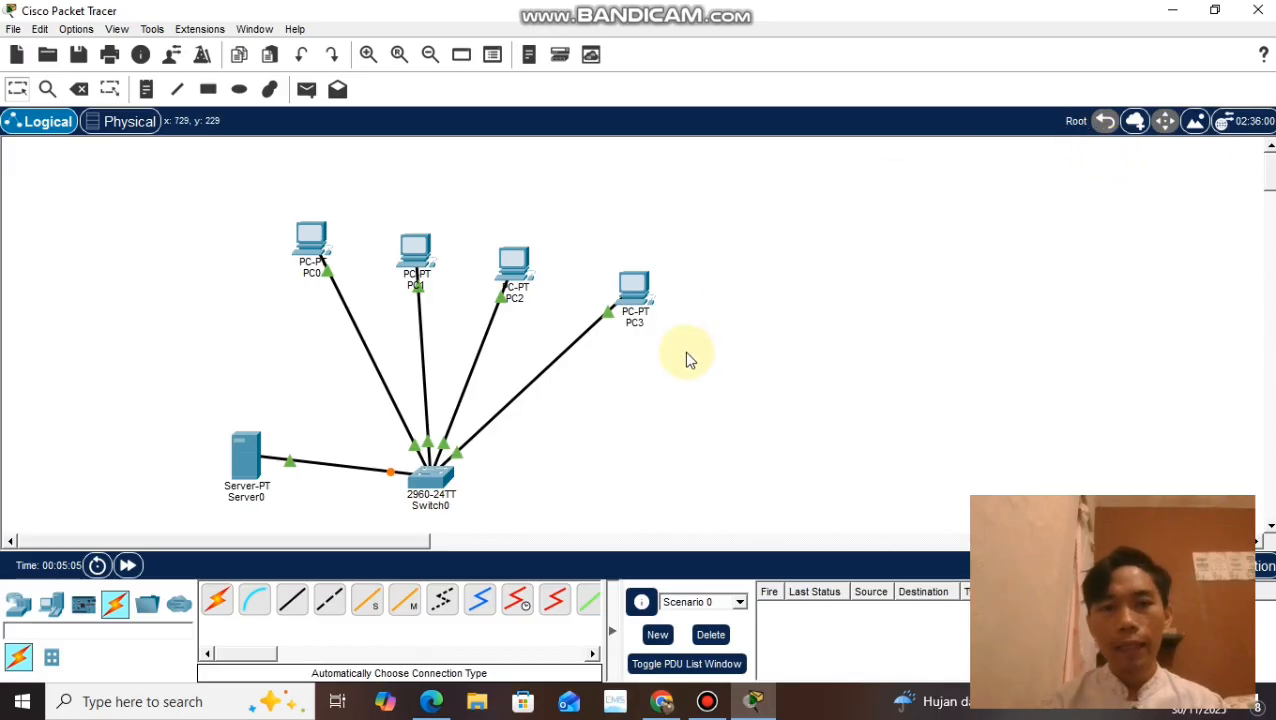
Step: Configure Server0's FastEthernet0 with IPv4 address 192.168.1.5 and subnet mask 255.255.255.0, and check its HTTP service before closing its window
left_click(250, 468)
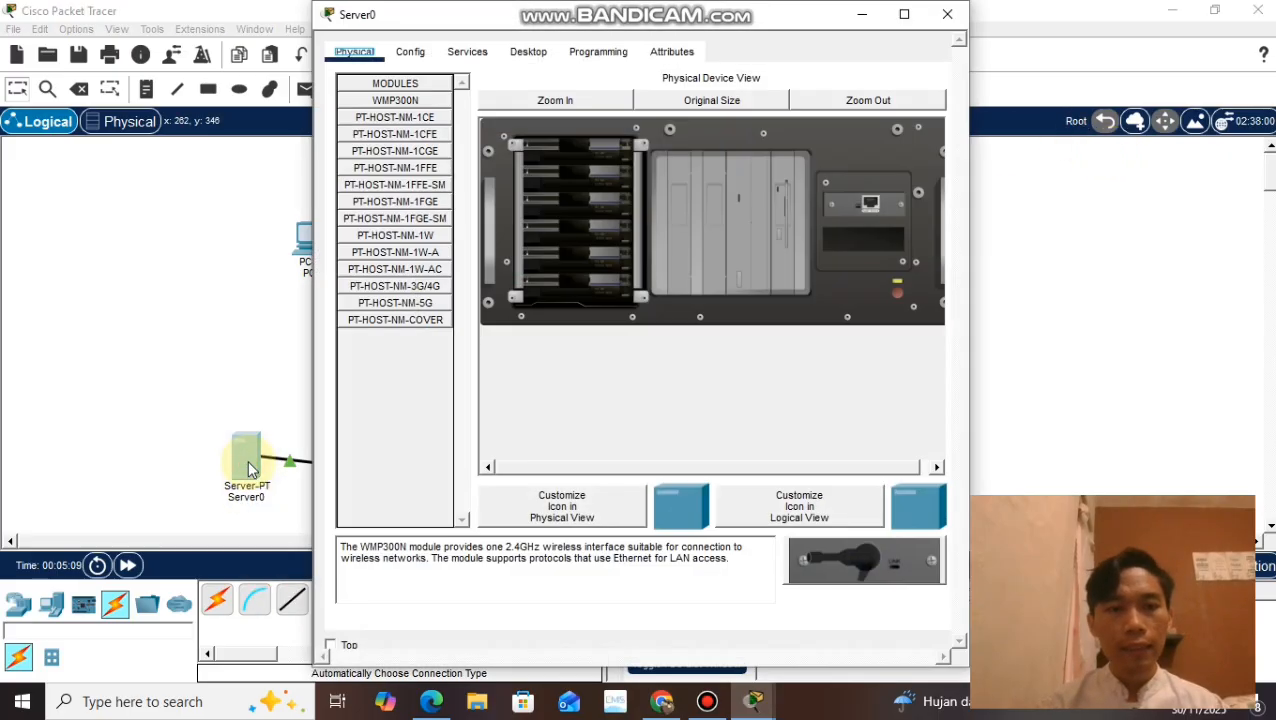
left_click(410, 51)
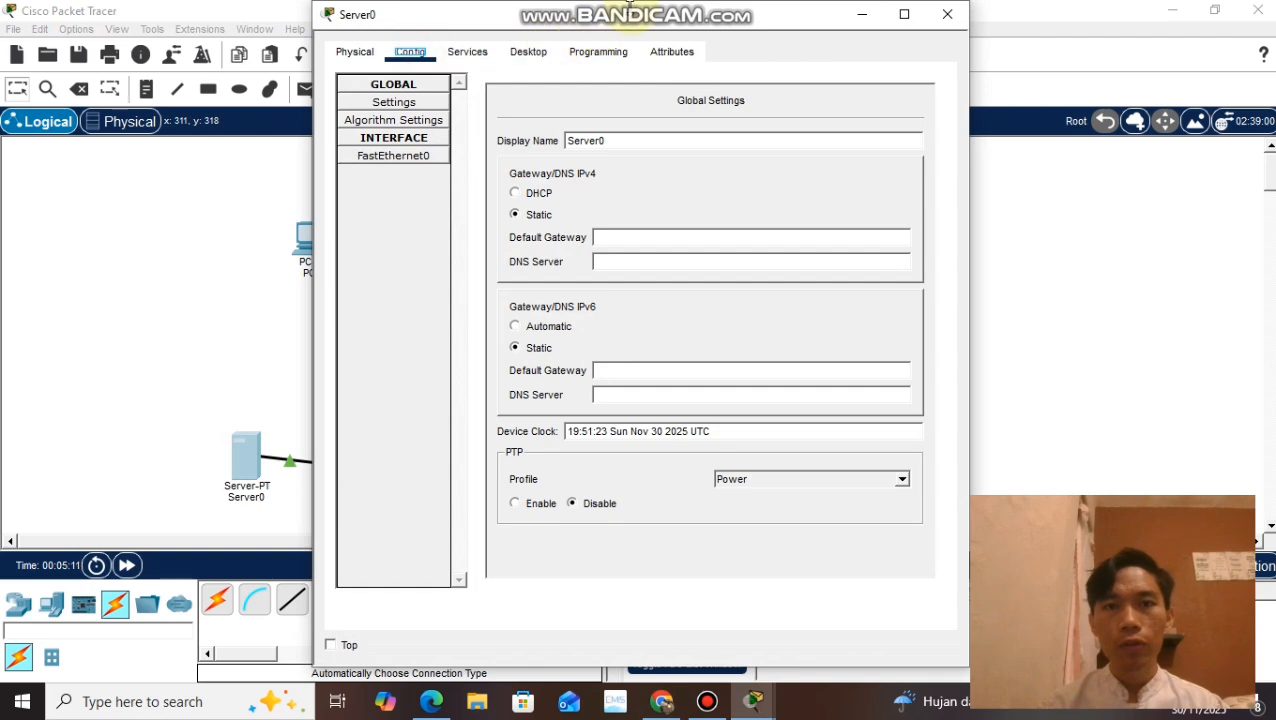
left_click_drag(632, 25, 975, 33)
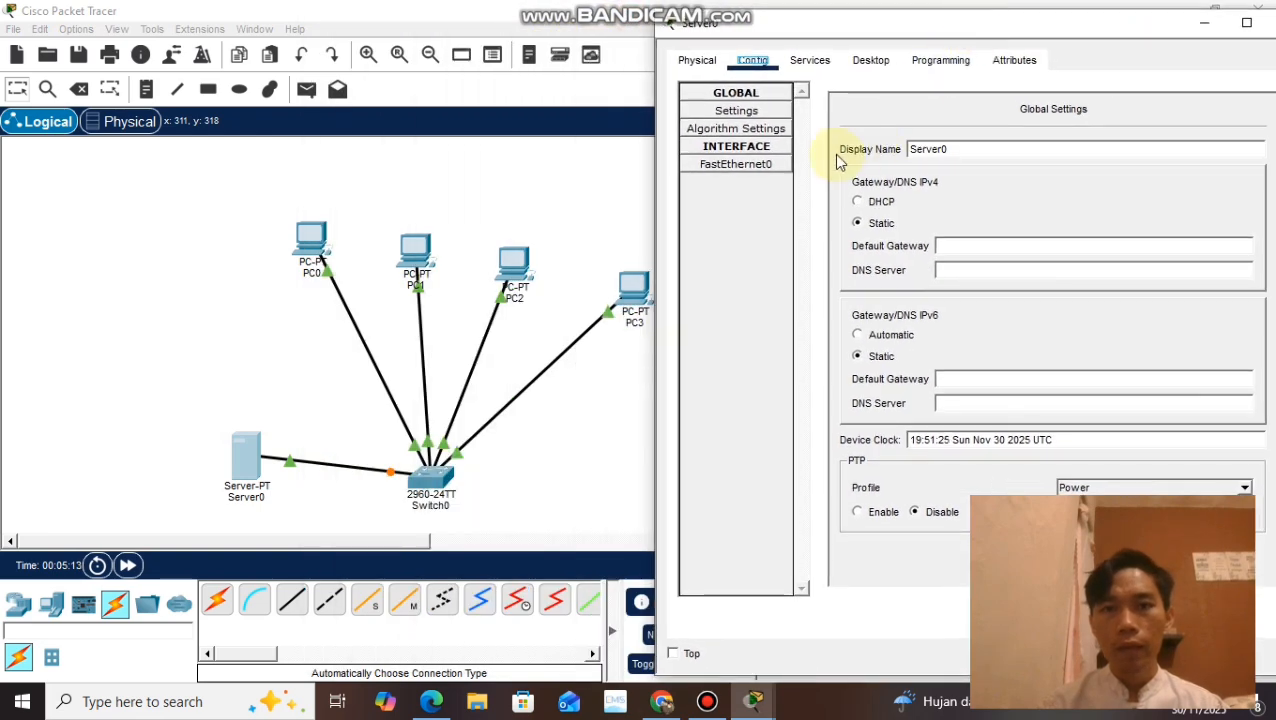
left_click(770, 167)
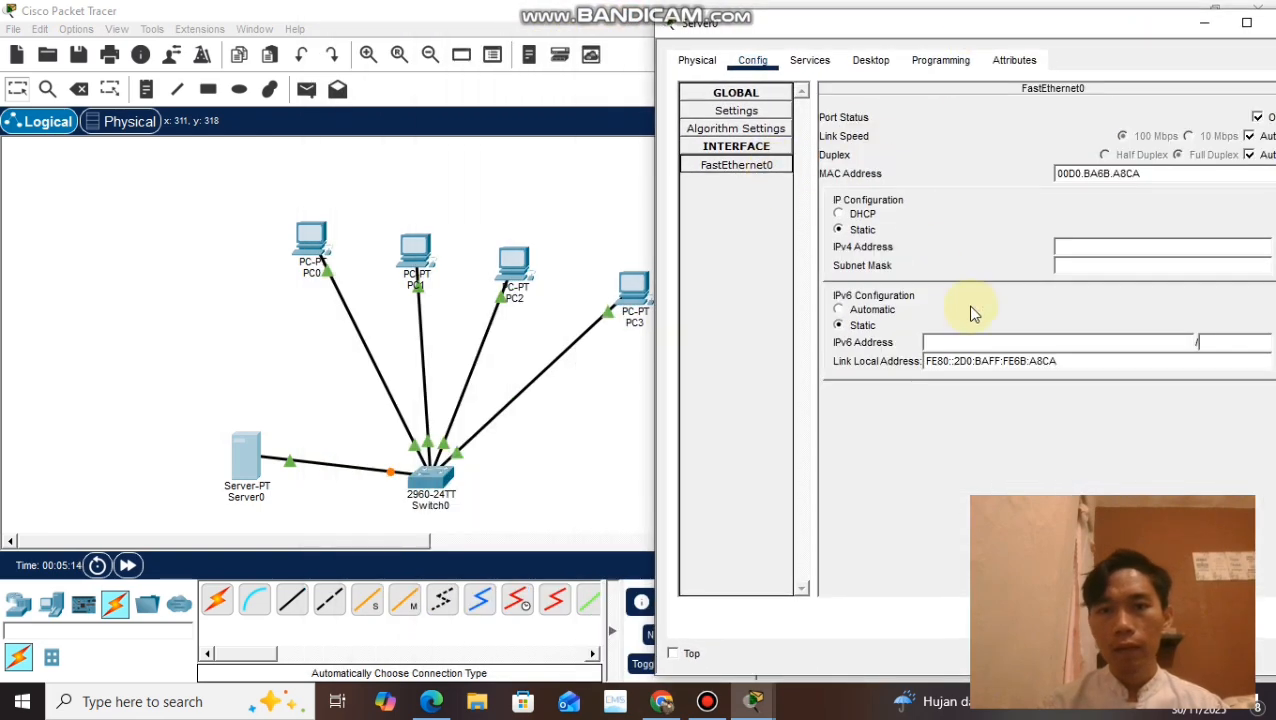
left_click(1085, 250)
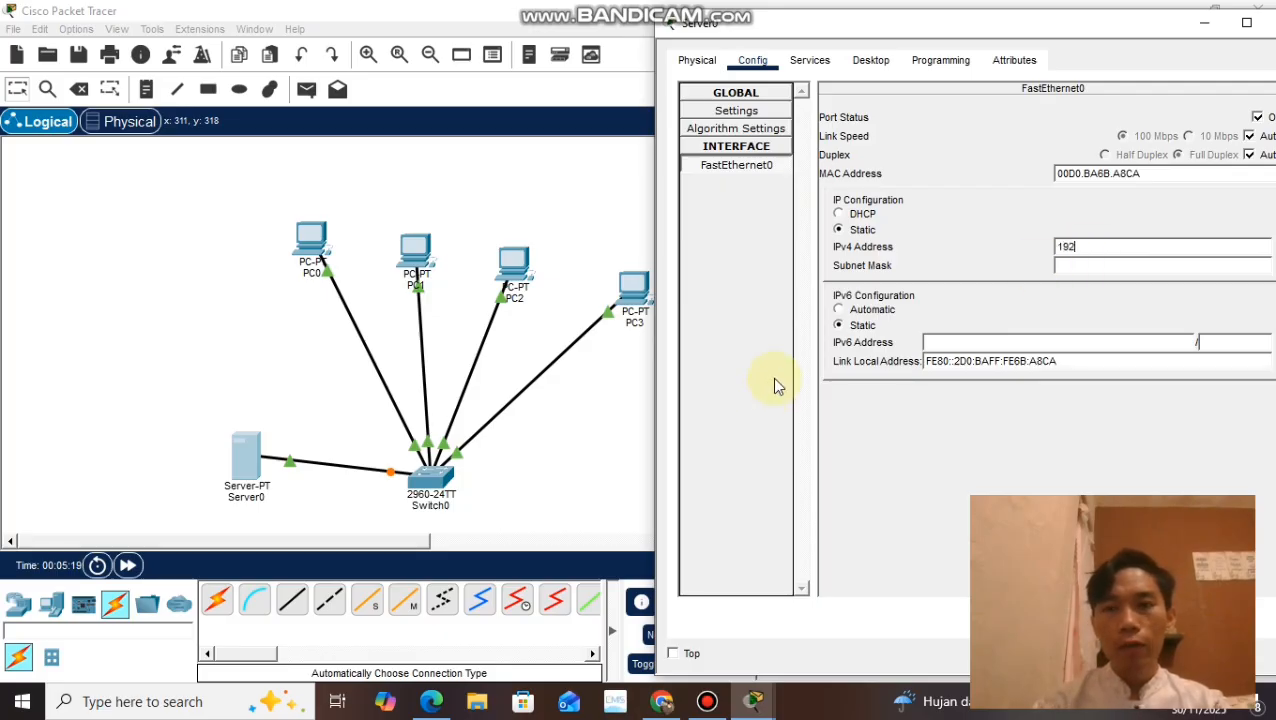
type("192.168")
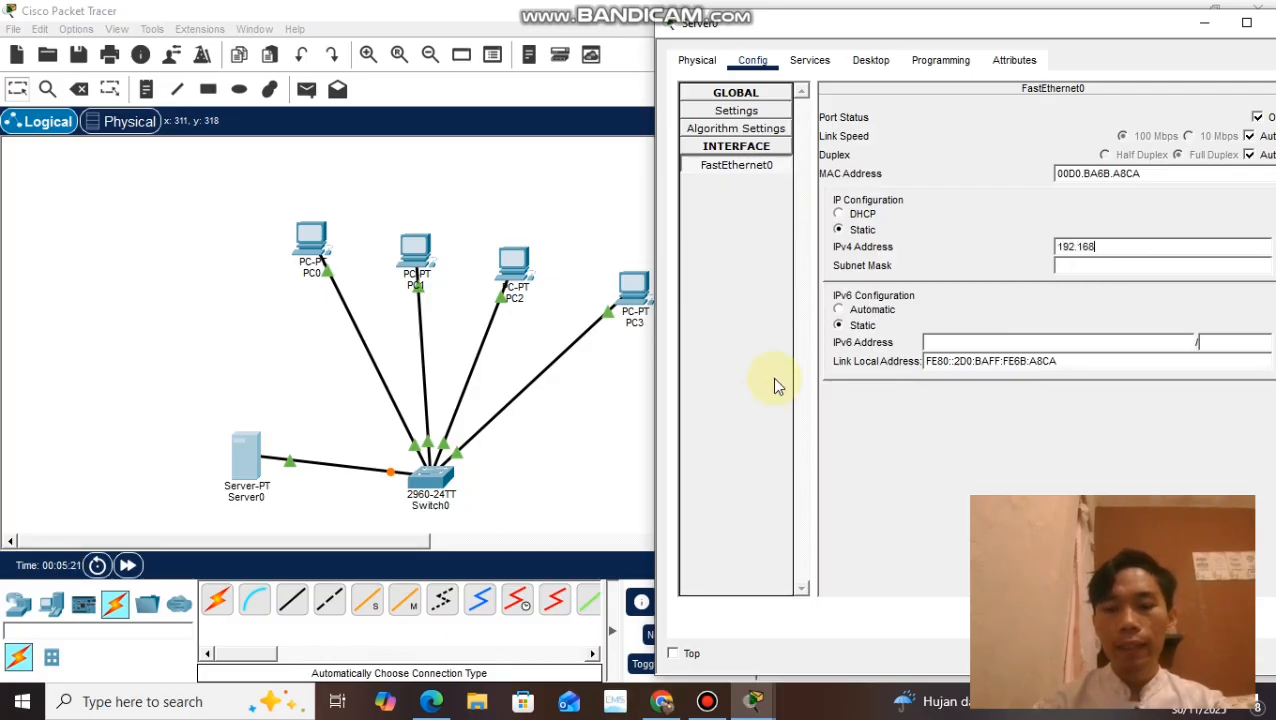
type(".1.5")
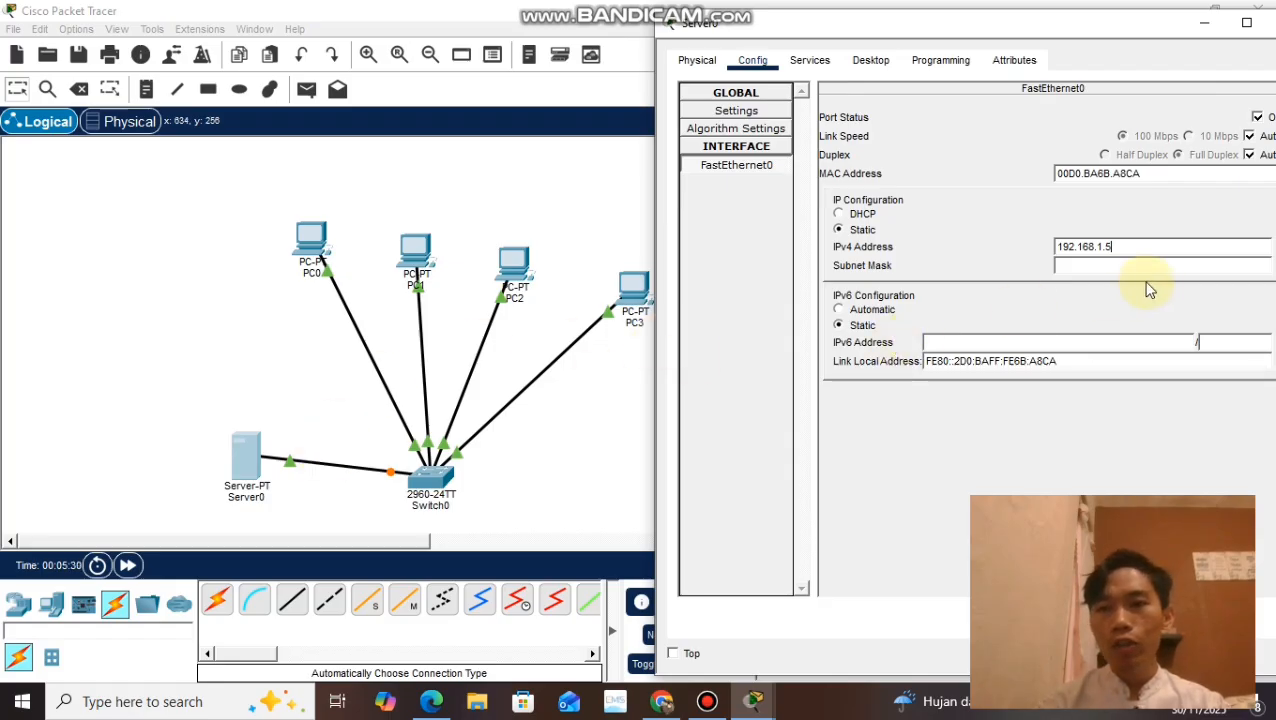
left_click(1089, 267)
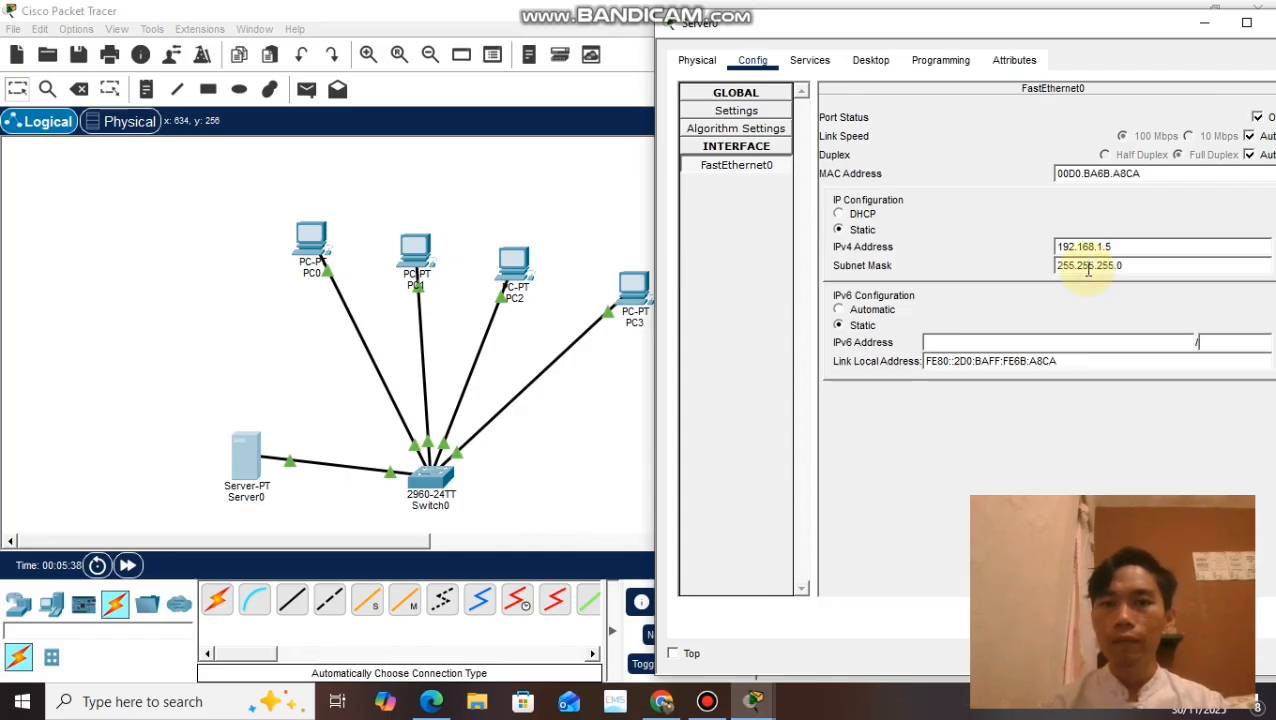
left_click(811, 61)
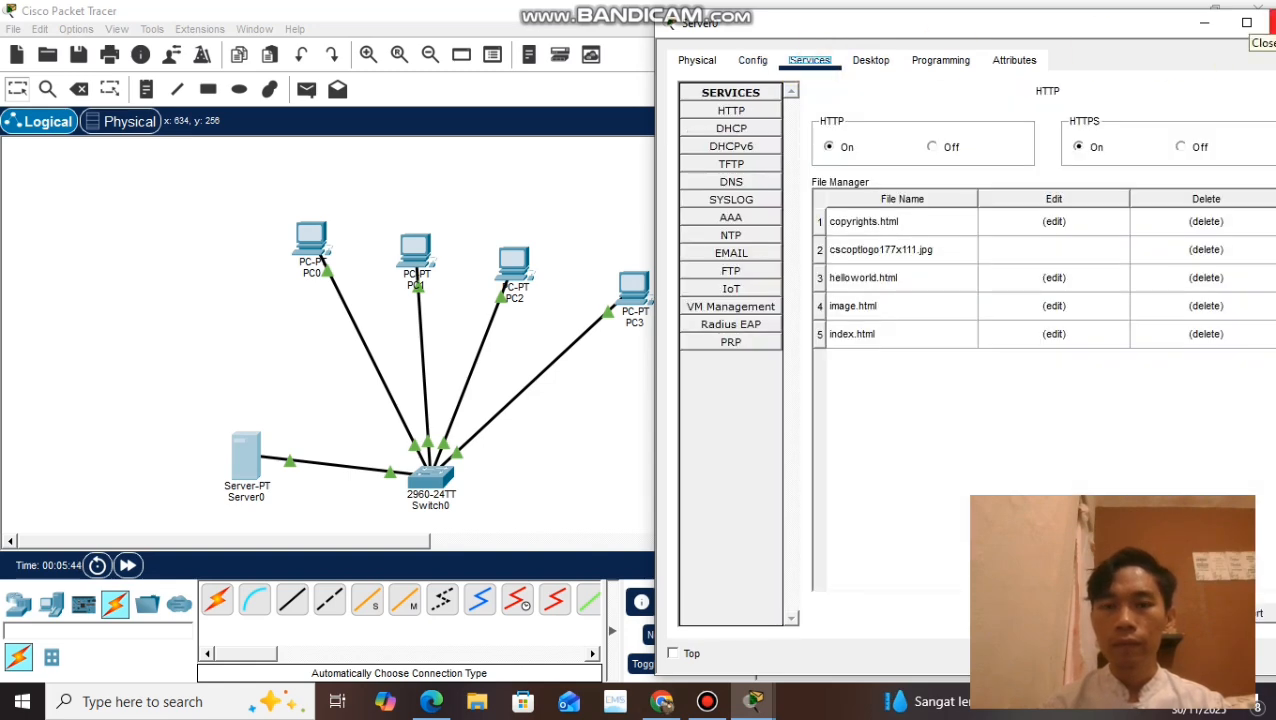
left_click(1265, 22)
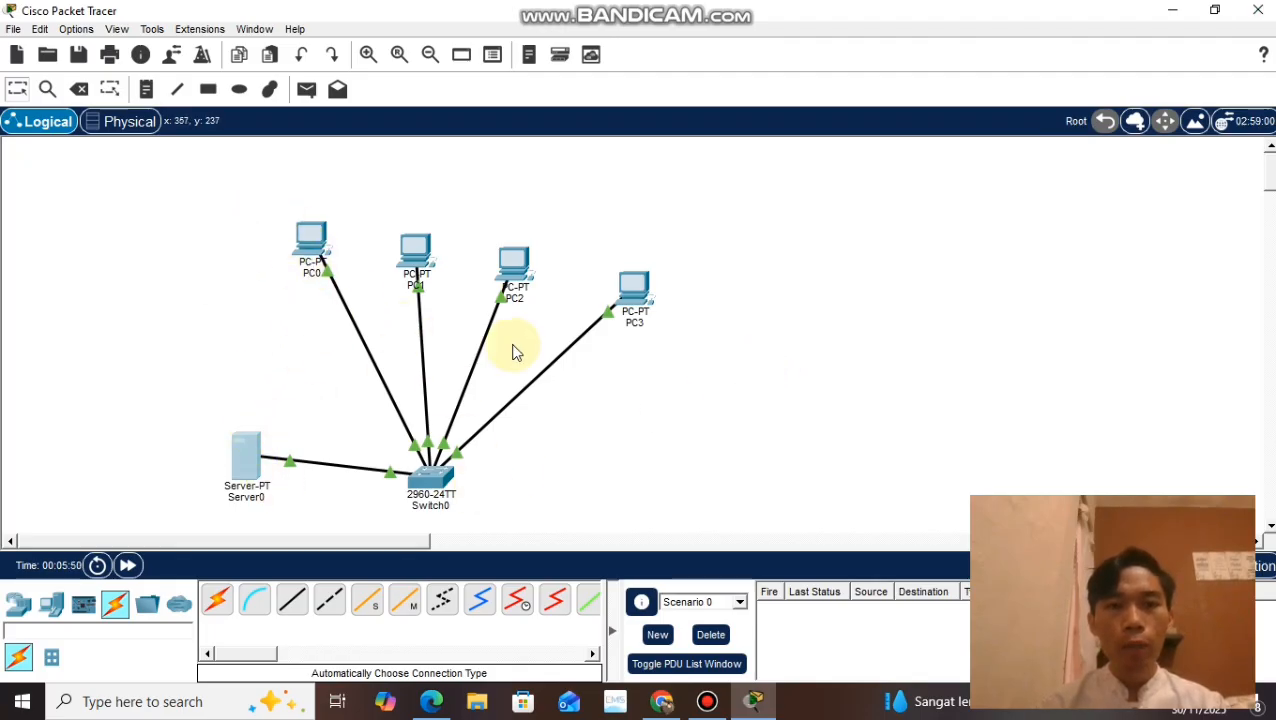
Step: Load the server's page at 192.168.1.5 in PC0's Web Browser and close PC0's window
left_click(310, 250)
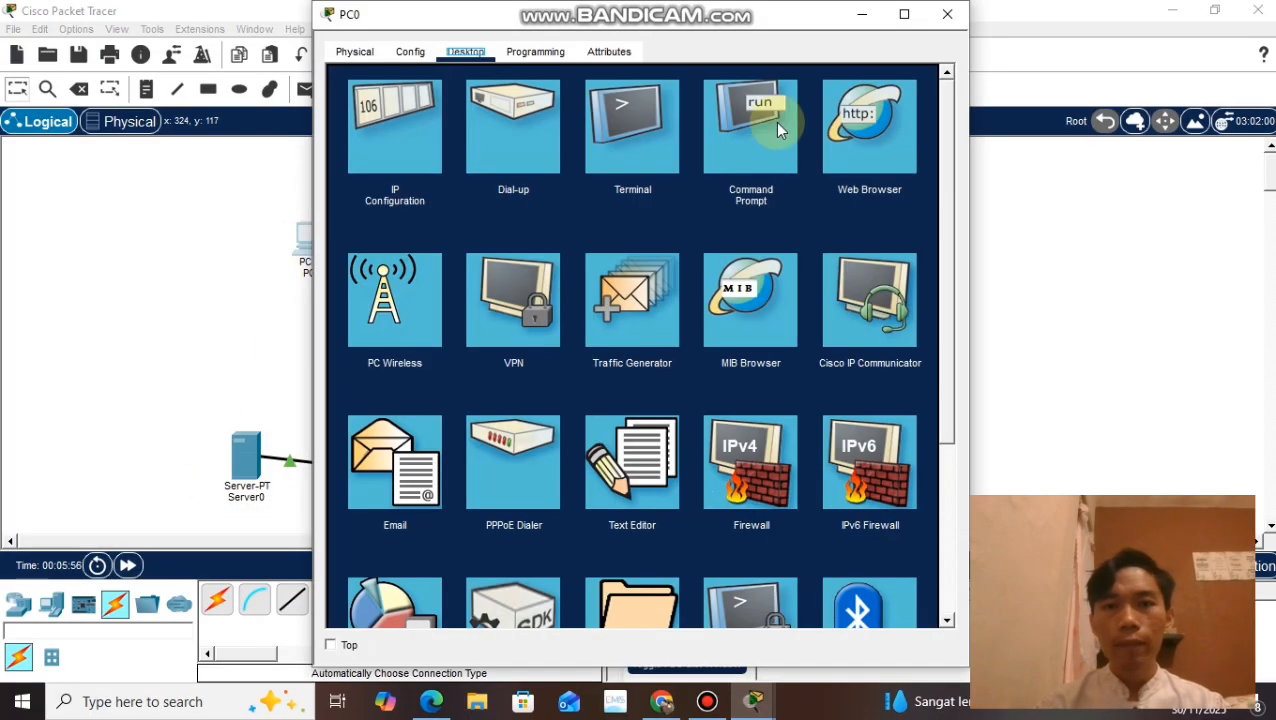
left_click(875, 146)
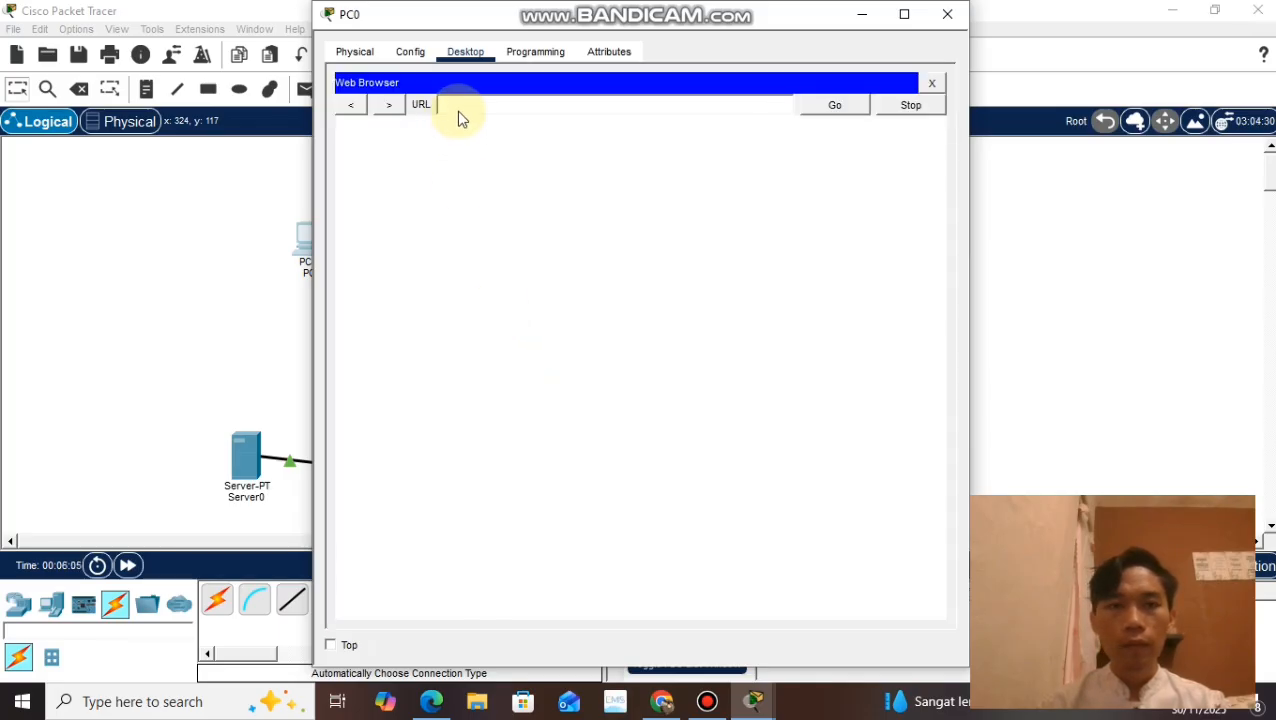
type("192")
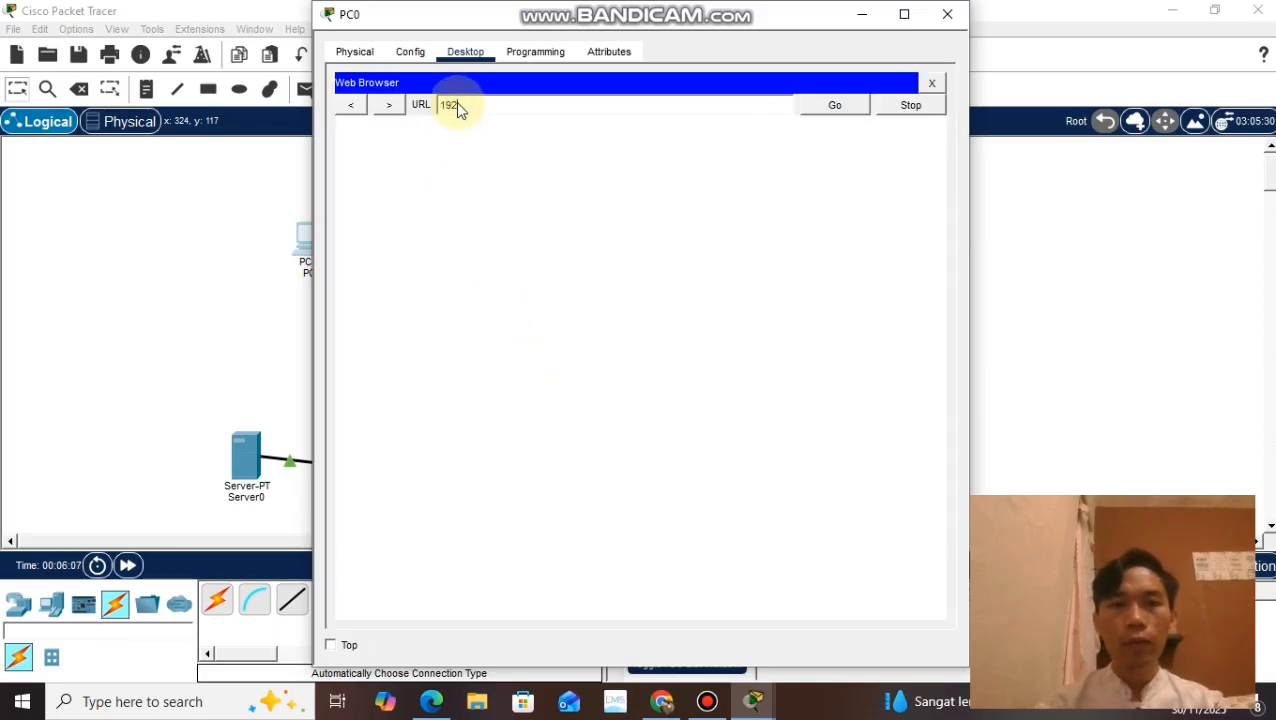
type(".168.1.5")
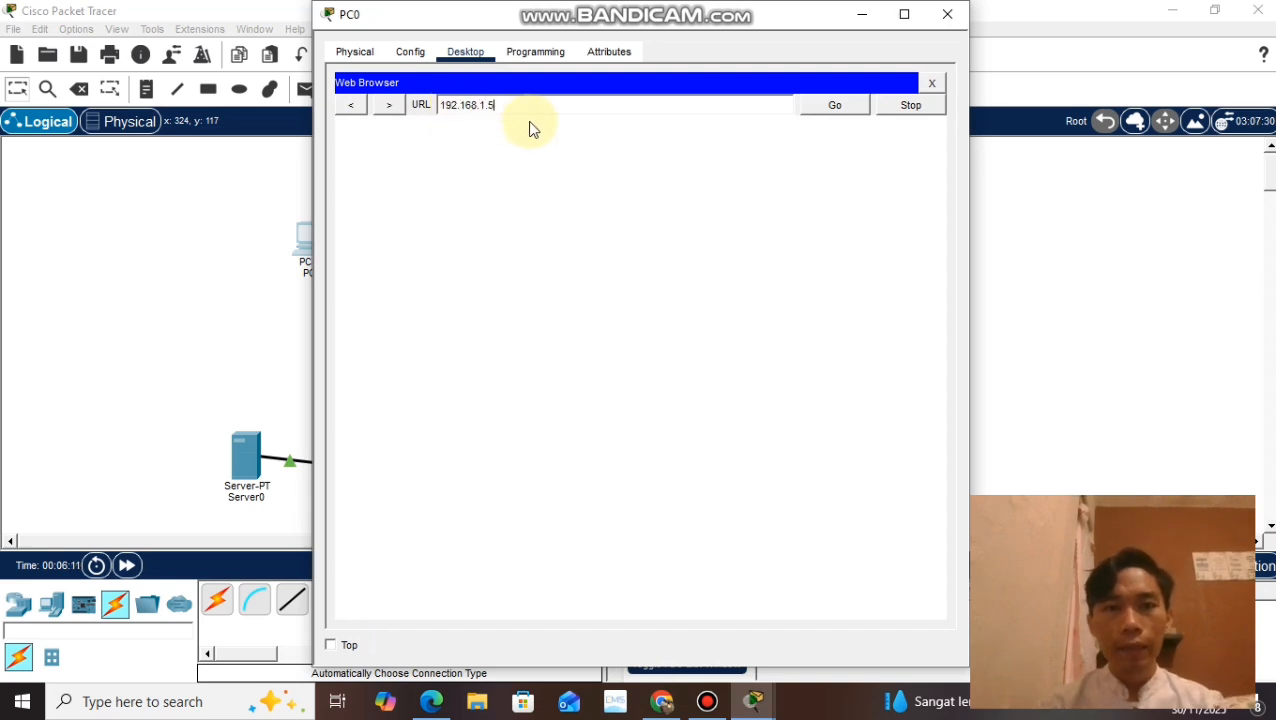
left_click(835, 114)
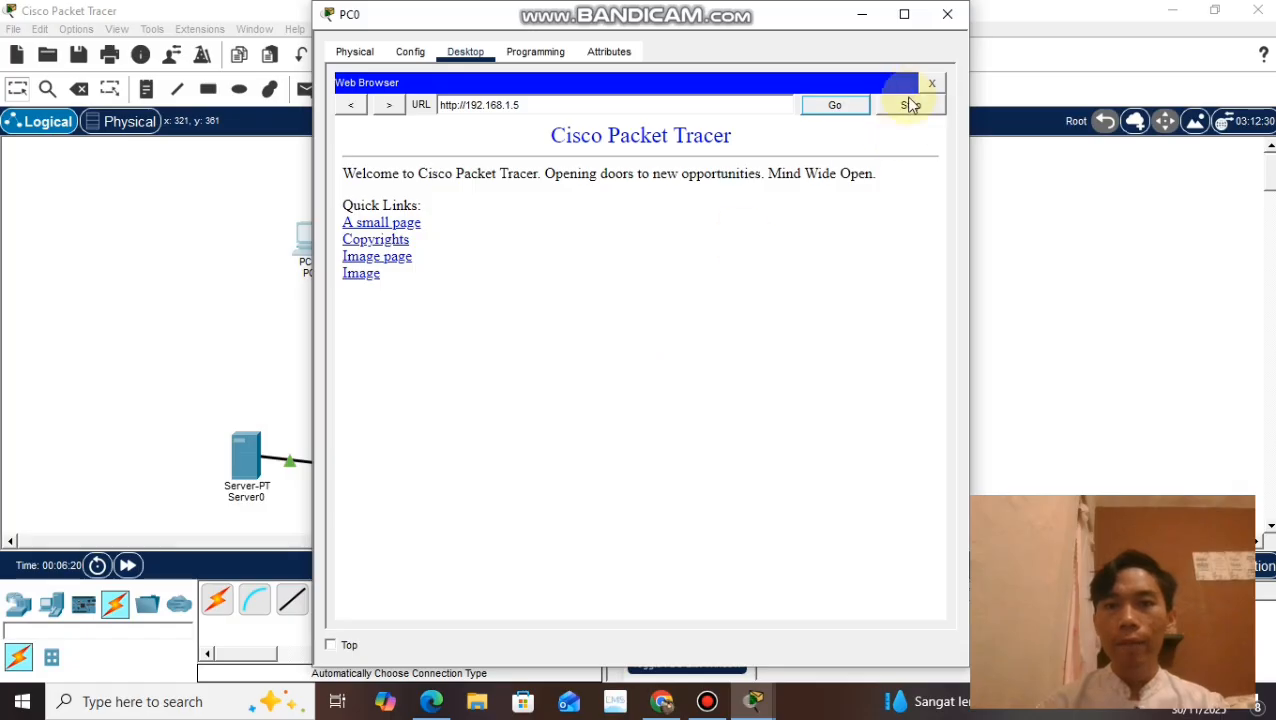
left_click(948, 25)
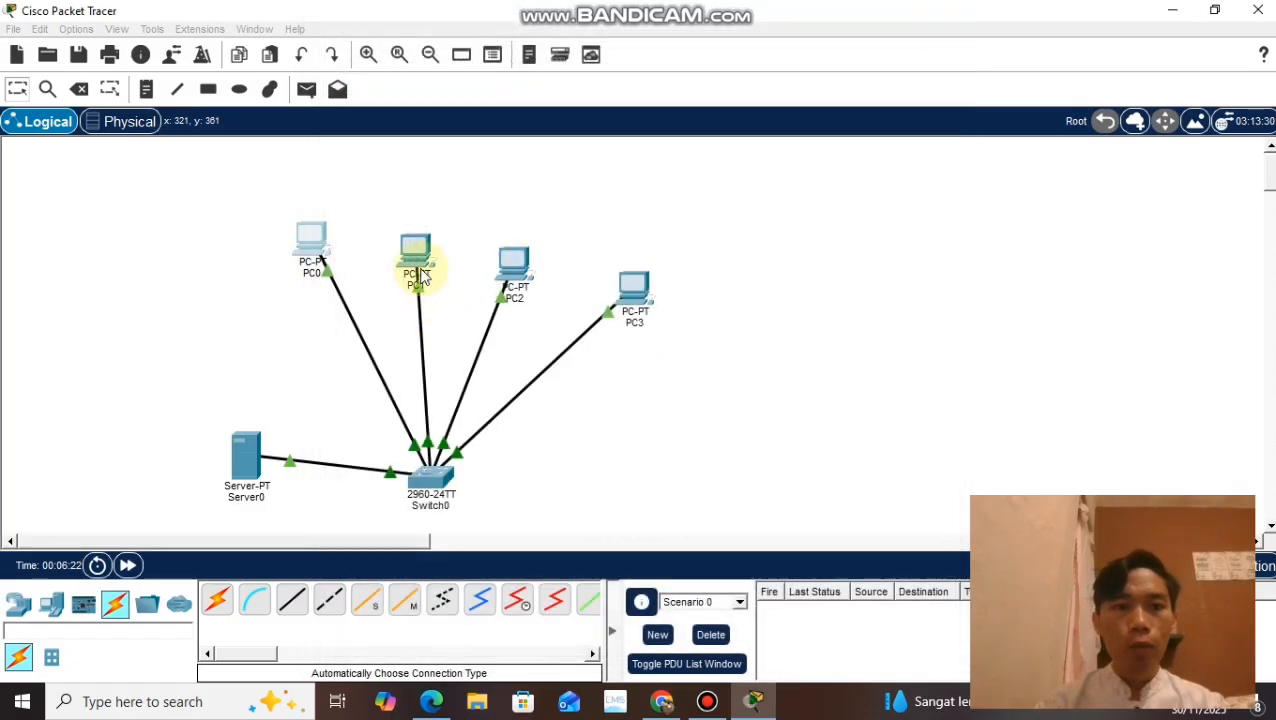
Step: Load the server's page at 192.168.1.5 in PC1's Web Browser and close PC1's window
left_click(418, 250)
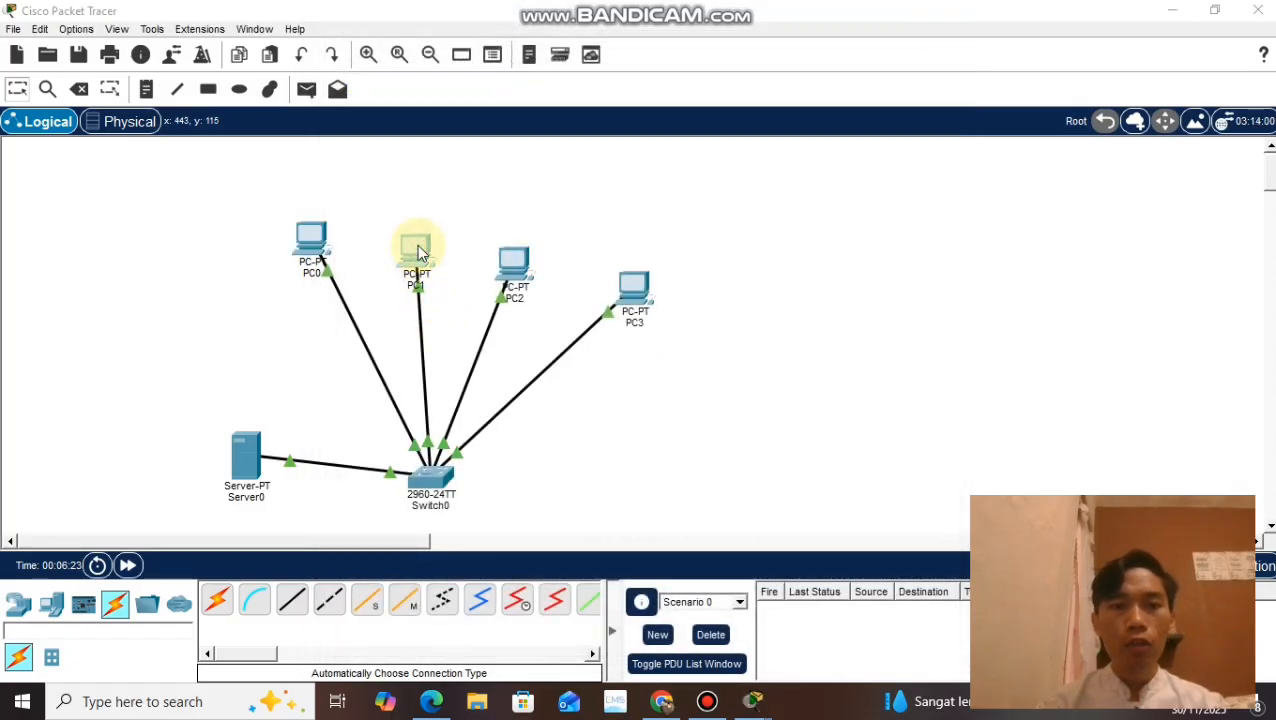
left_click(481, 58)
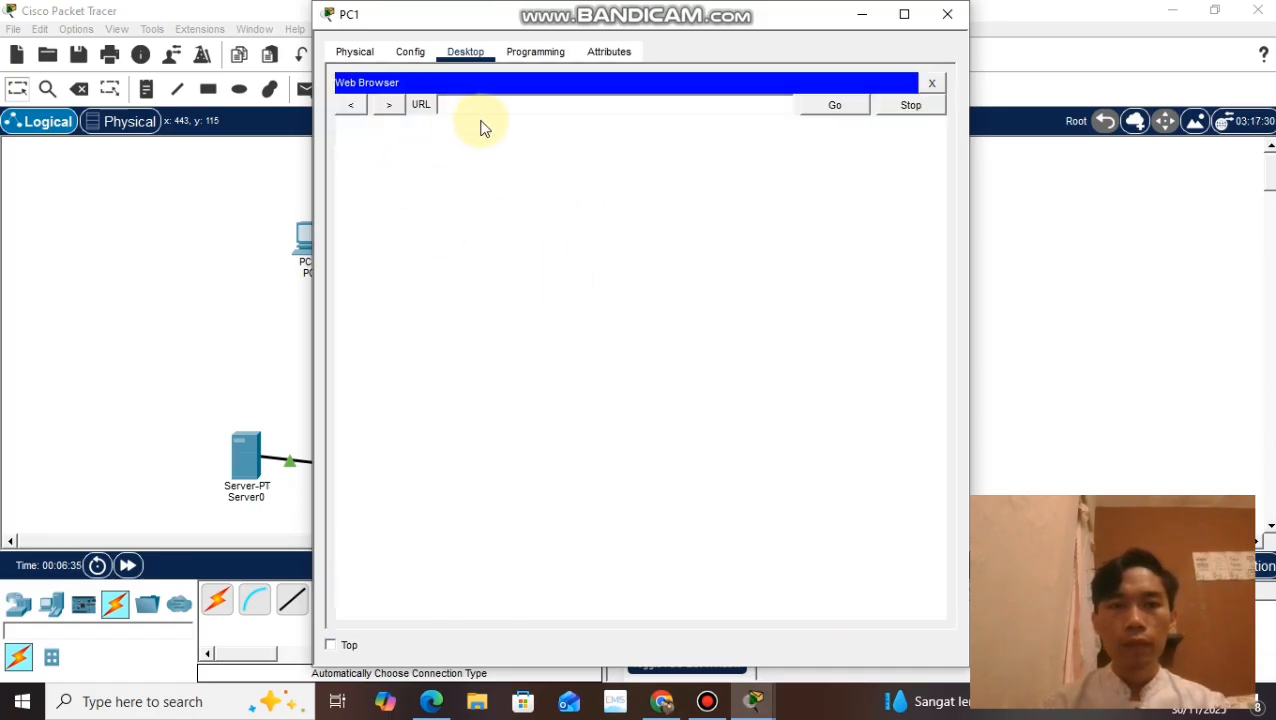
left_click(483, 106)
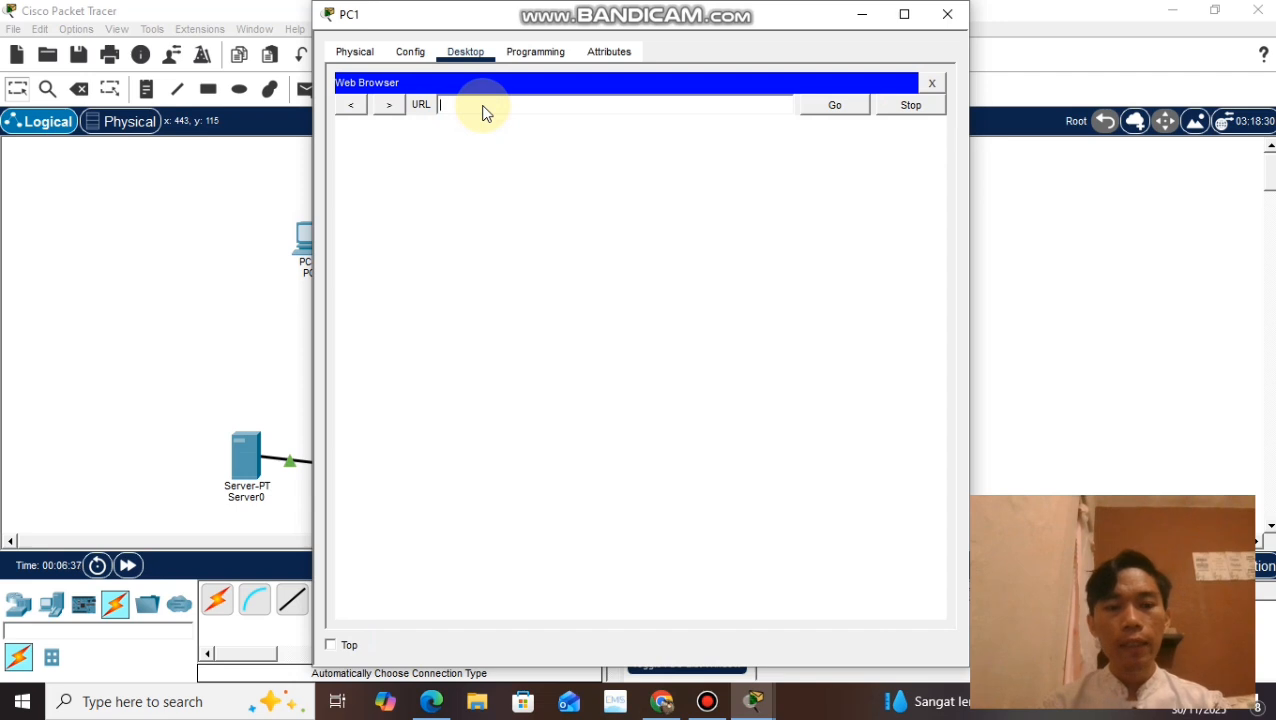
type("192.1")
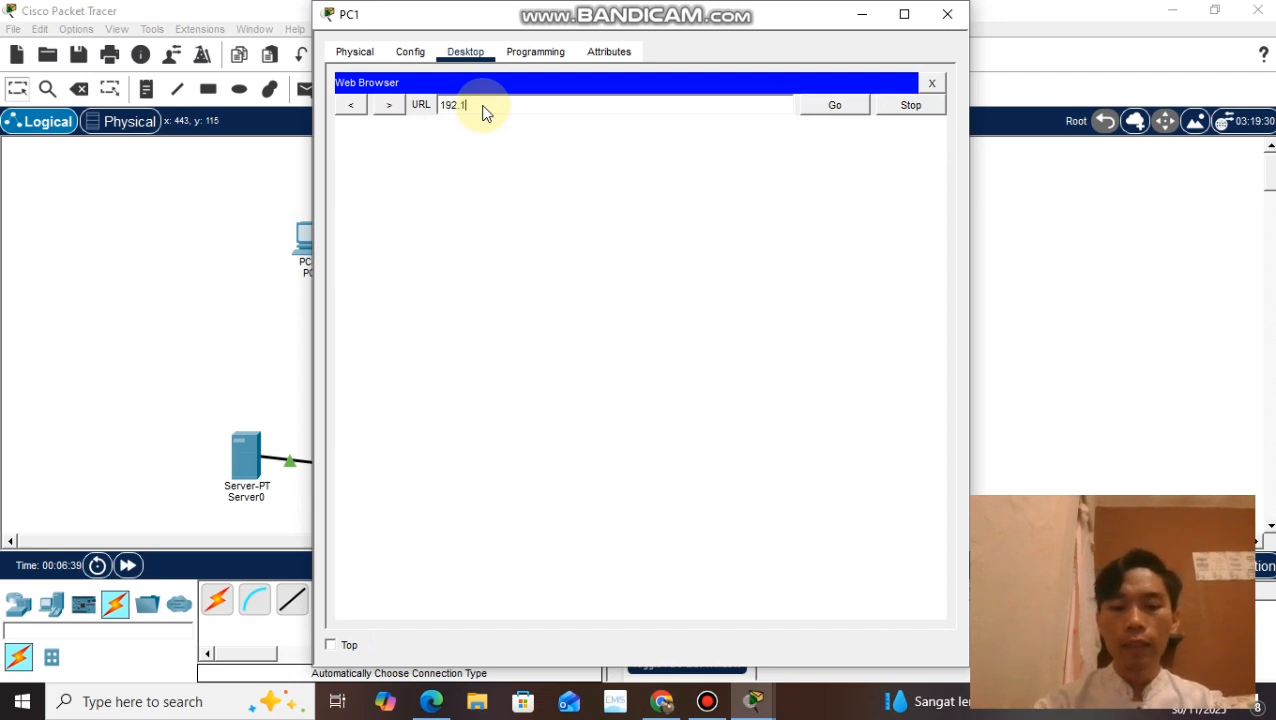
type("68.1.5")
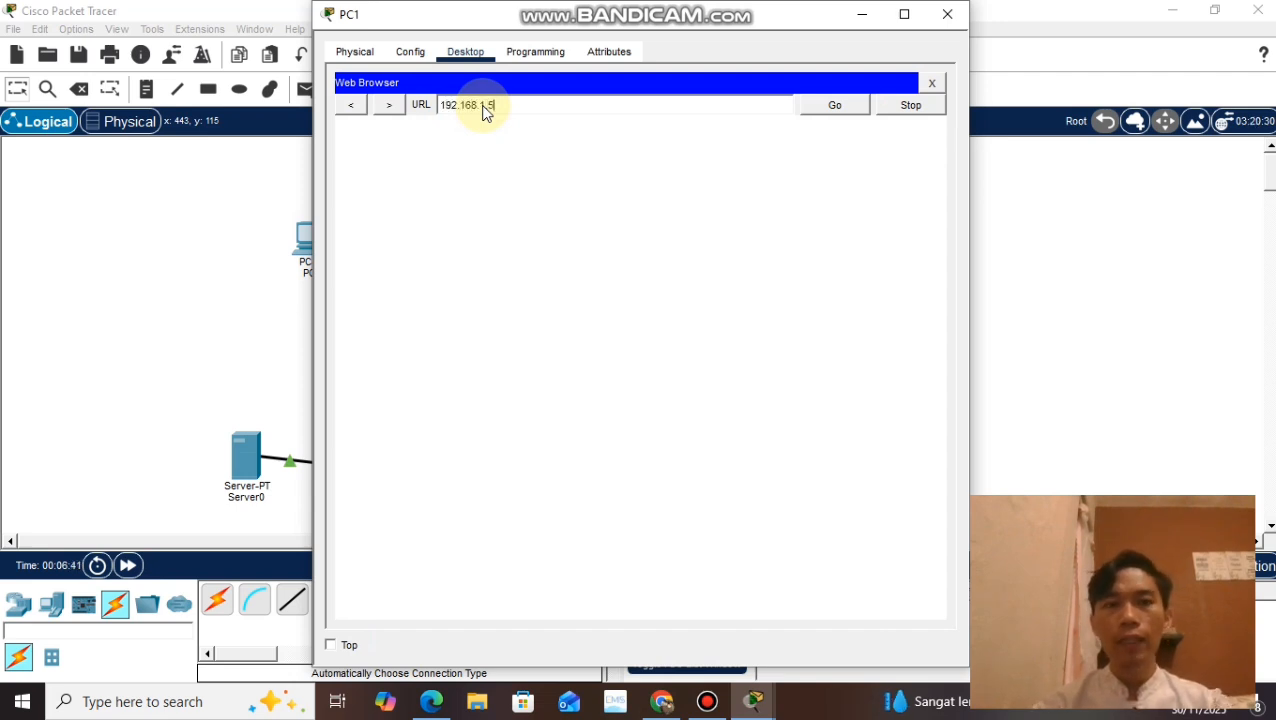
key("Return")
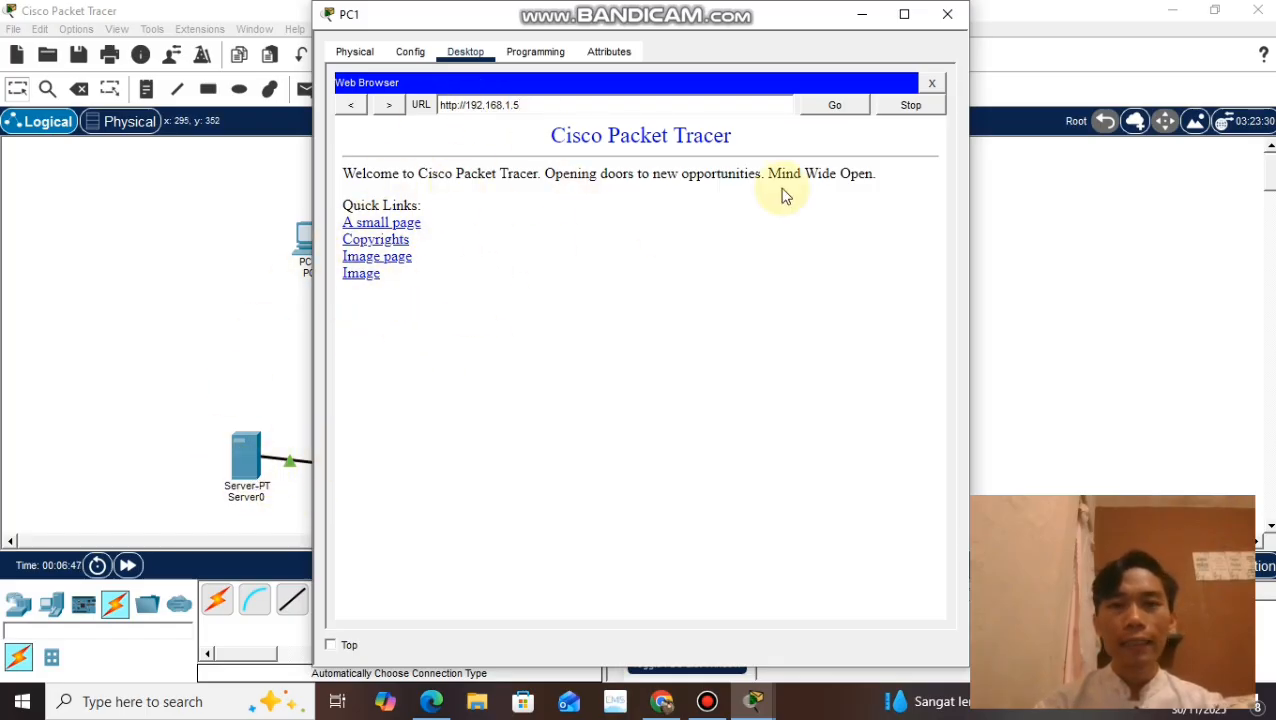
left_click(947, 14)
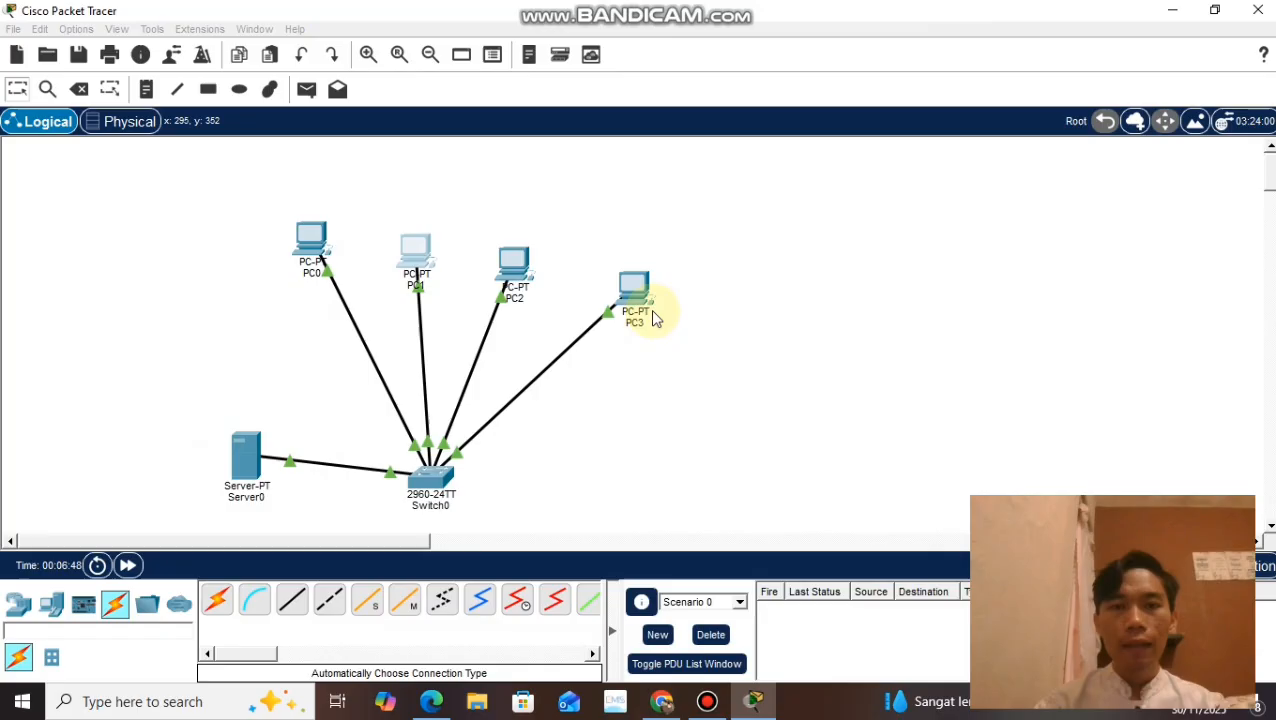
Step: Load the server's page at 192.168.1.5 in PC2's Web Browser and close PC2's window
left_click(506, 266)
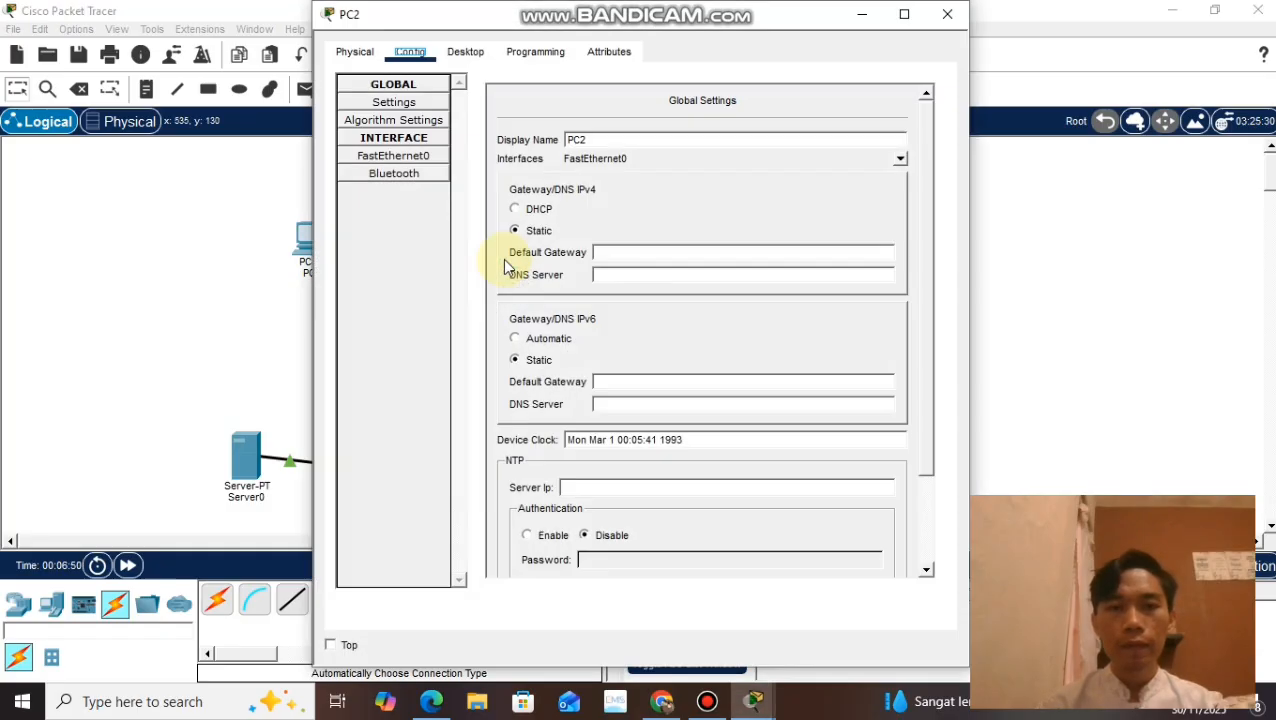
left_click(465, 51)
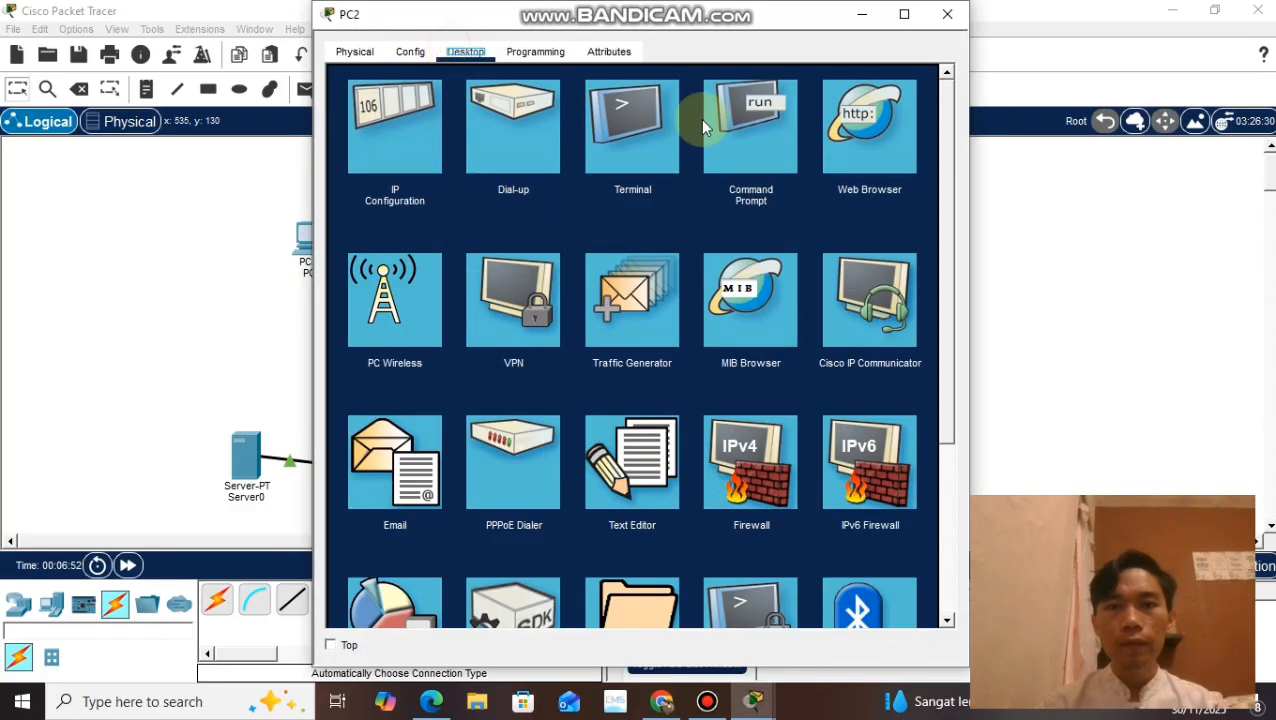
left_click(890, 160)
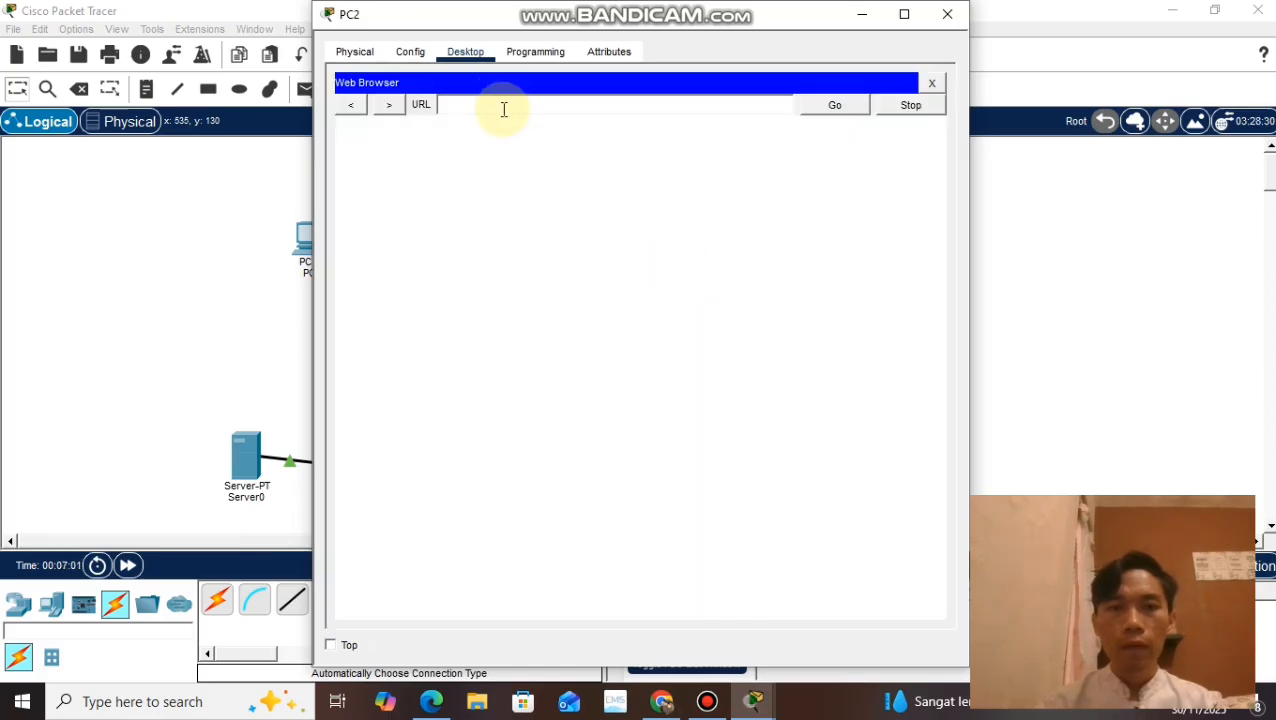
left_click(504, 109)
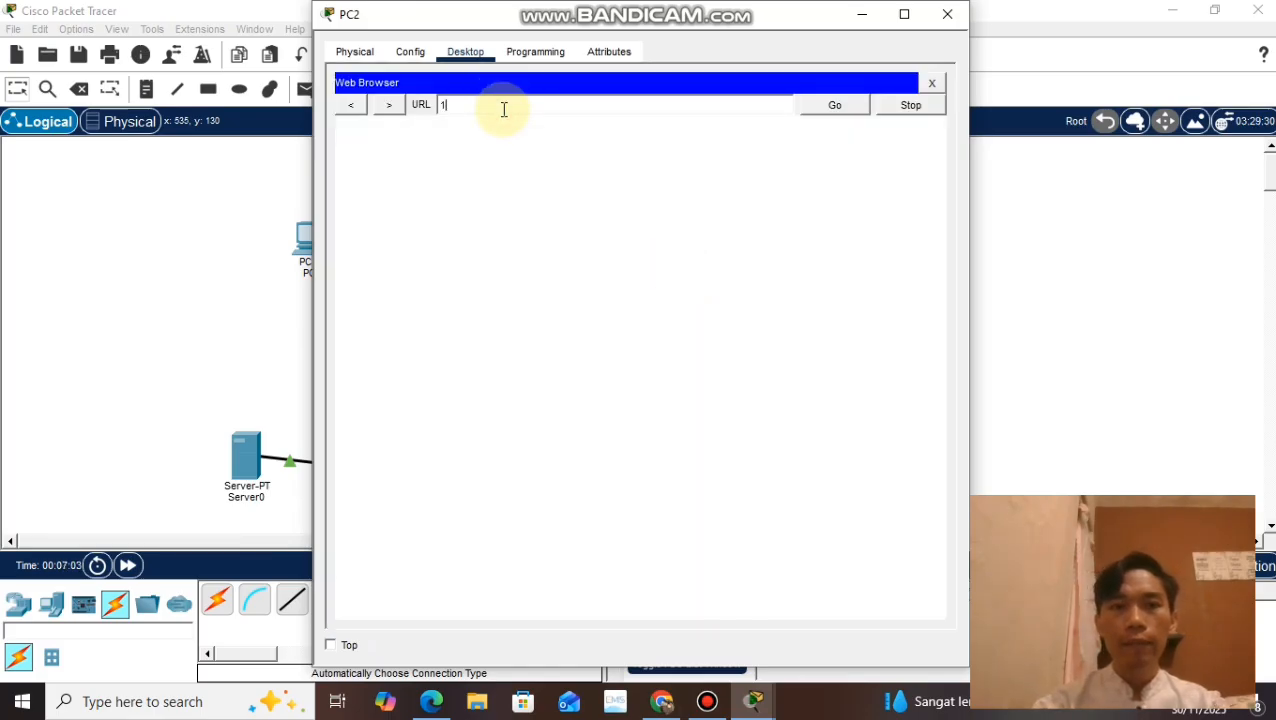
type("192.16")
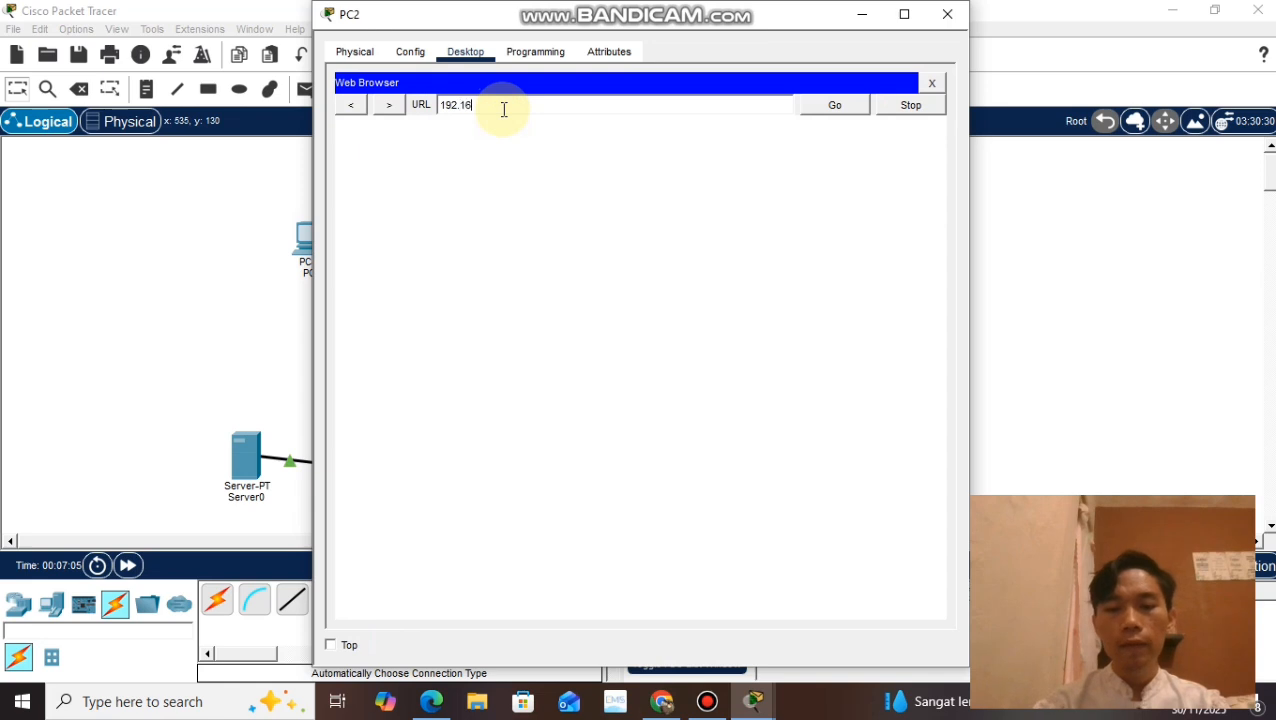
type("8.1.5")
key("Return")
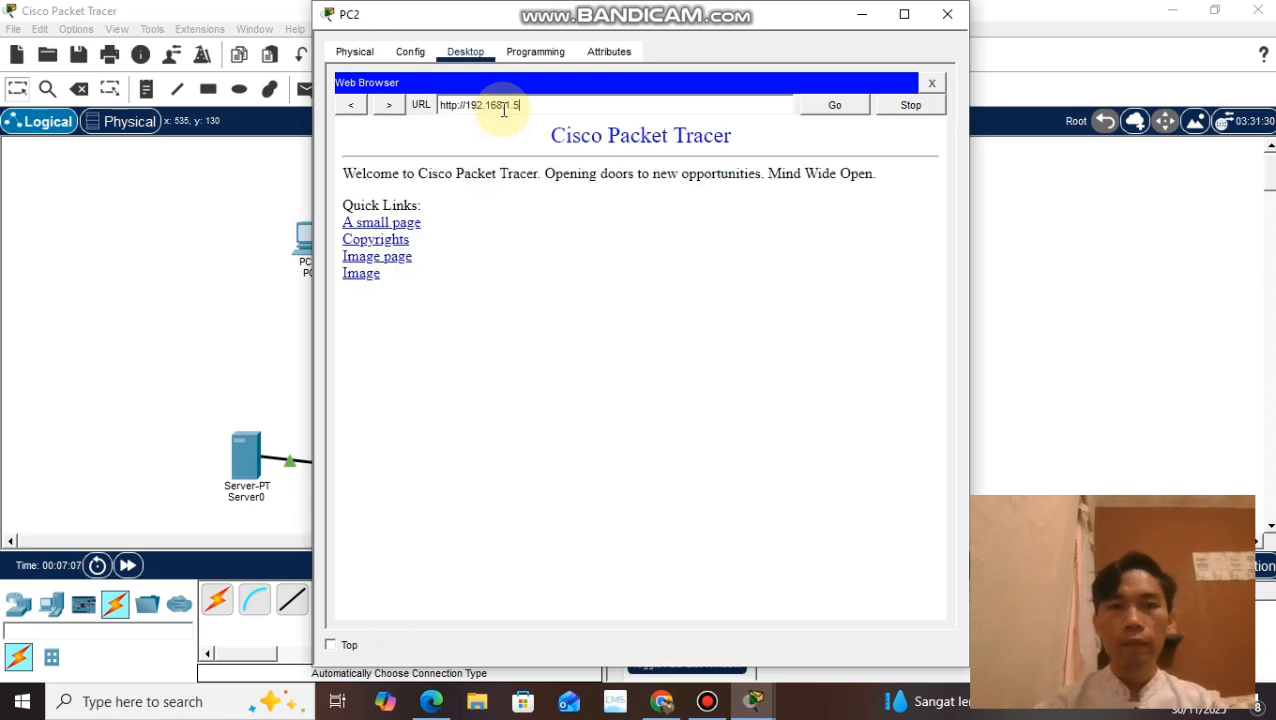
left_click(948, 16)
Step: Load the server's page at 192.168.1.5 in PC3's Web Browser and close PC3's window
left_click(634, 286)
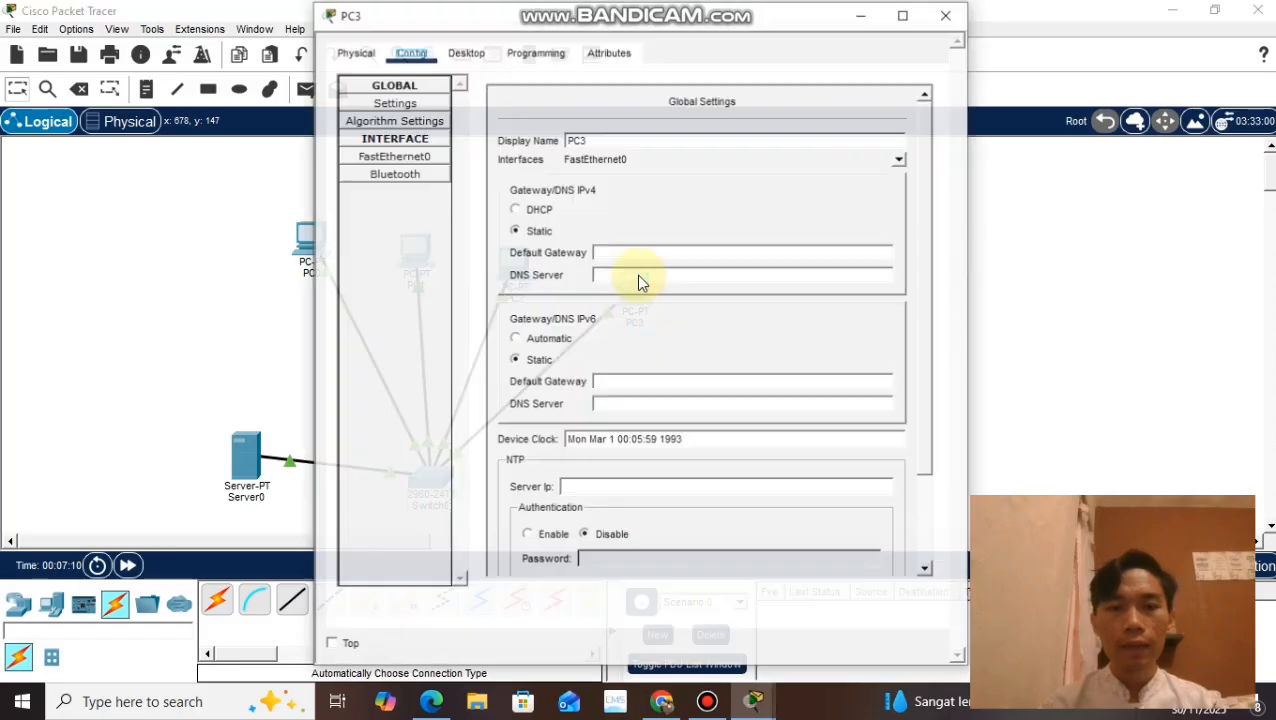
left_click(468, 52)
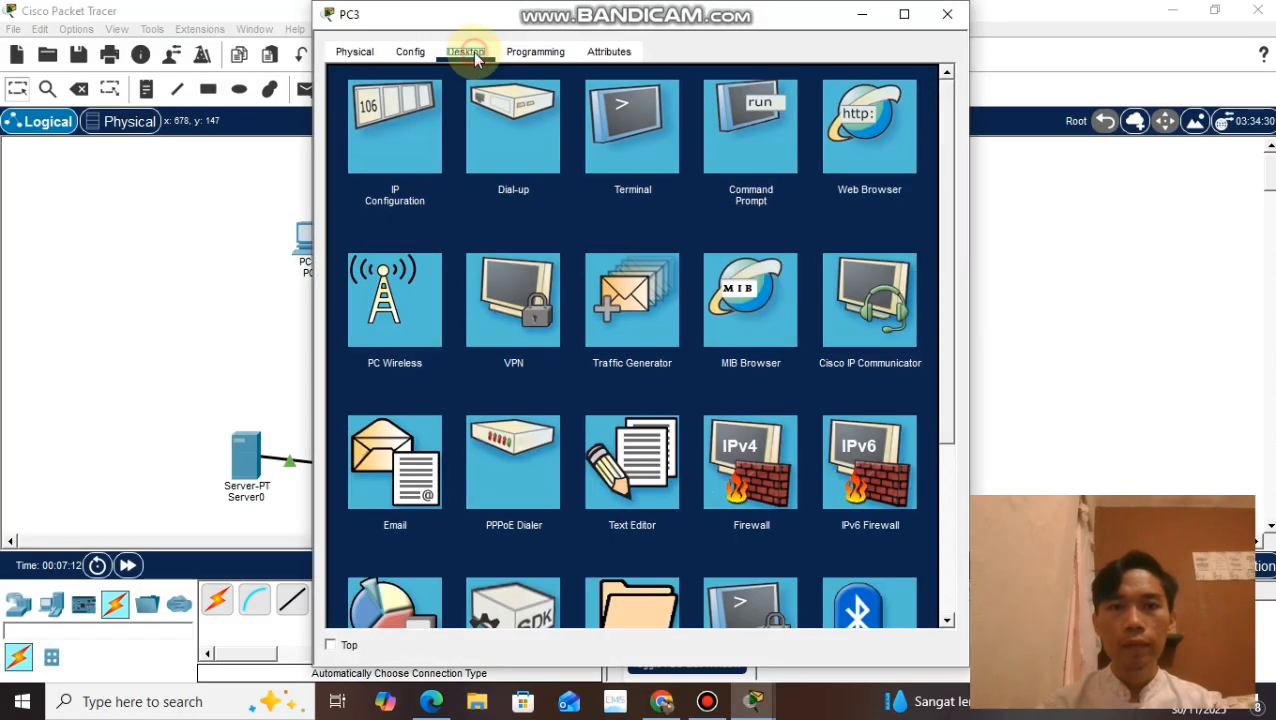
left_click(875, 145)
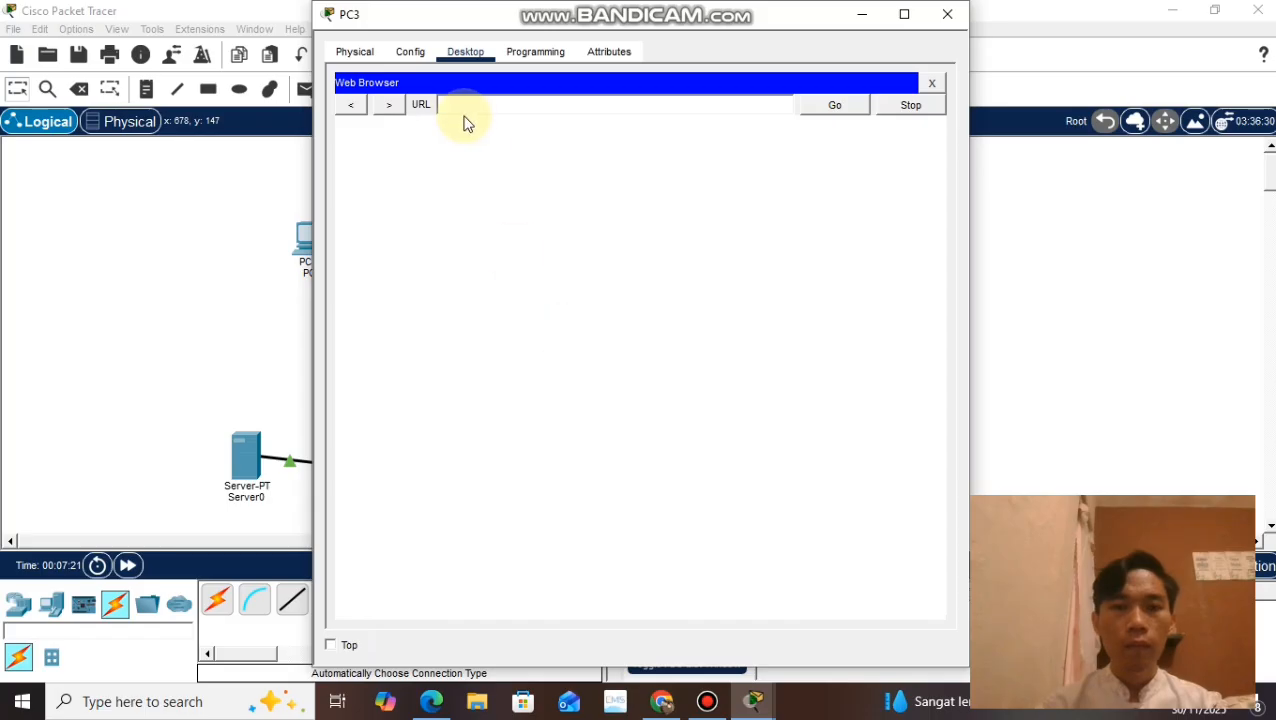
left_click(465, 113)
type("192")
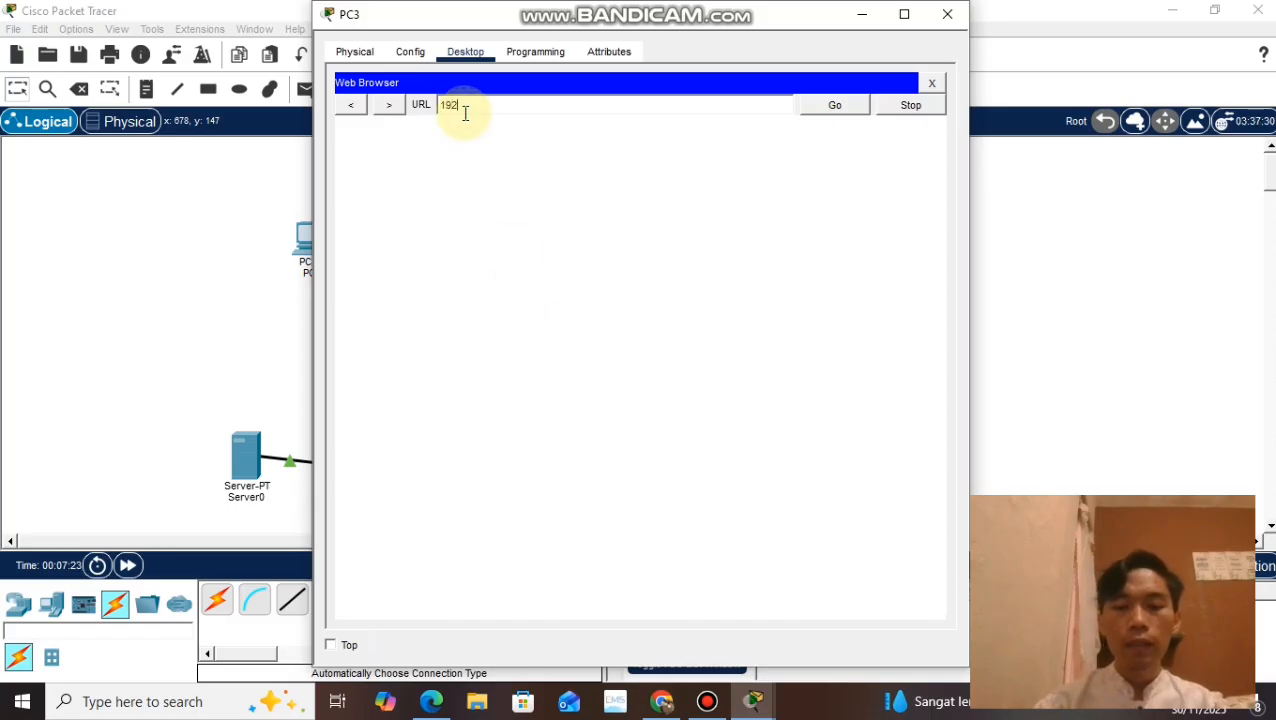
type(".168.1.5")
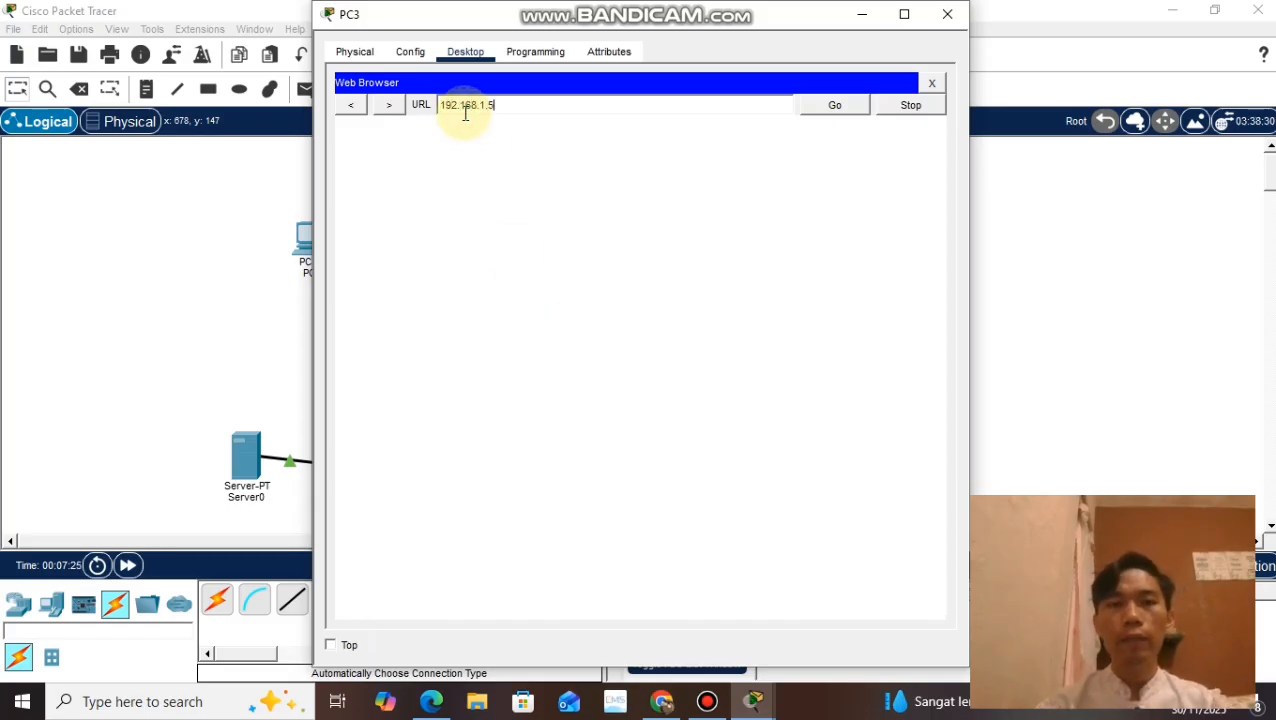
key("Return")
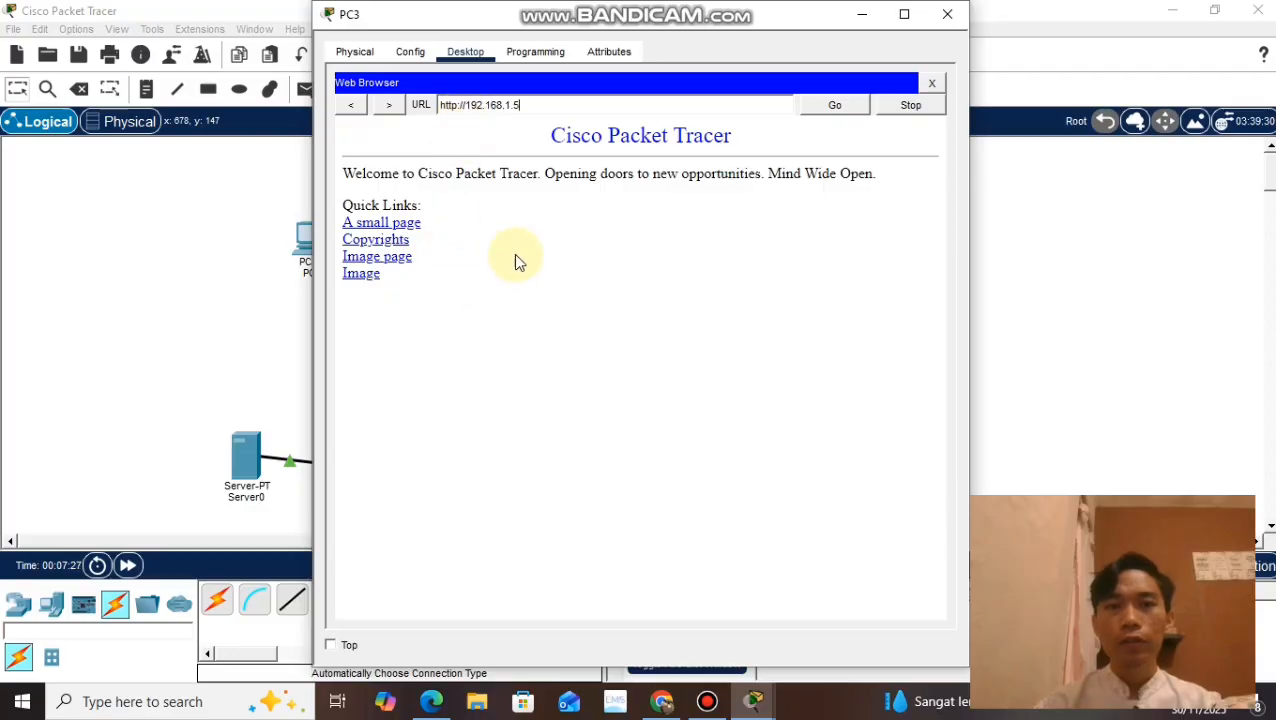
left_click(948, 16)
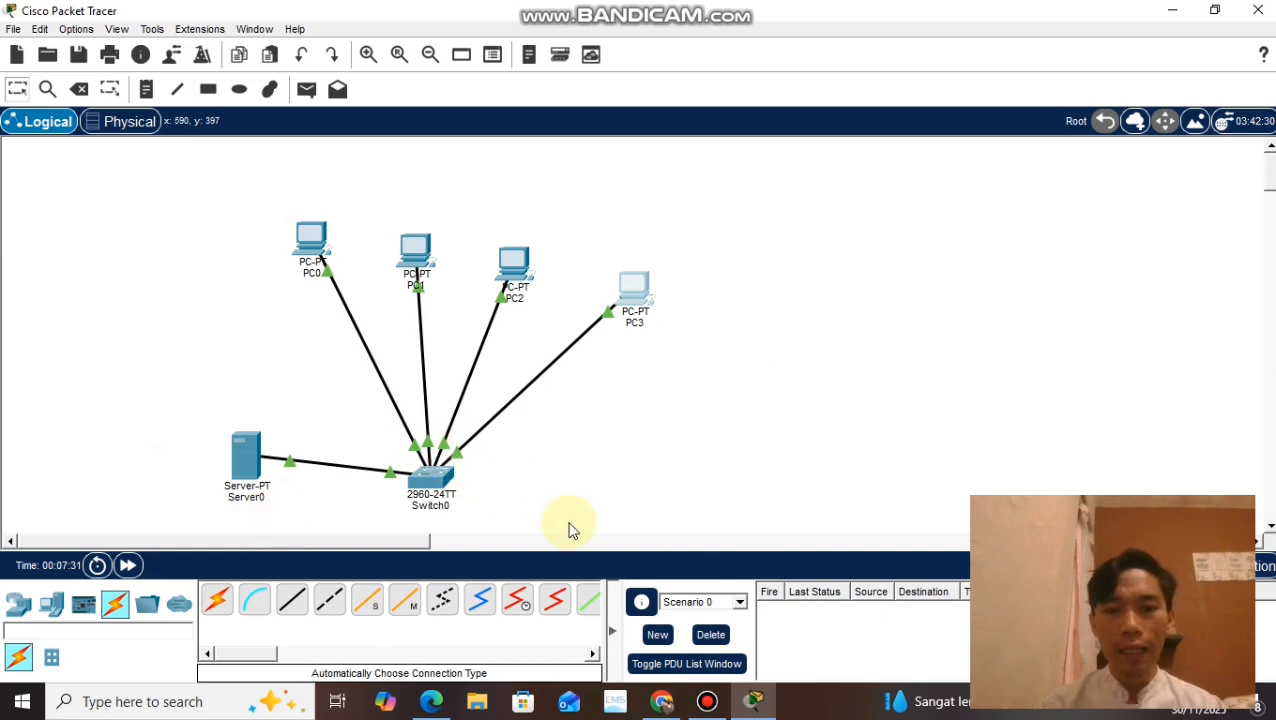
Step: Switch to Chrome, highlight and read assignment task 3 about the DNS and HTTP servers, and return to Packet Tracer
left_click(664, 702)
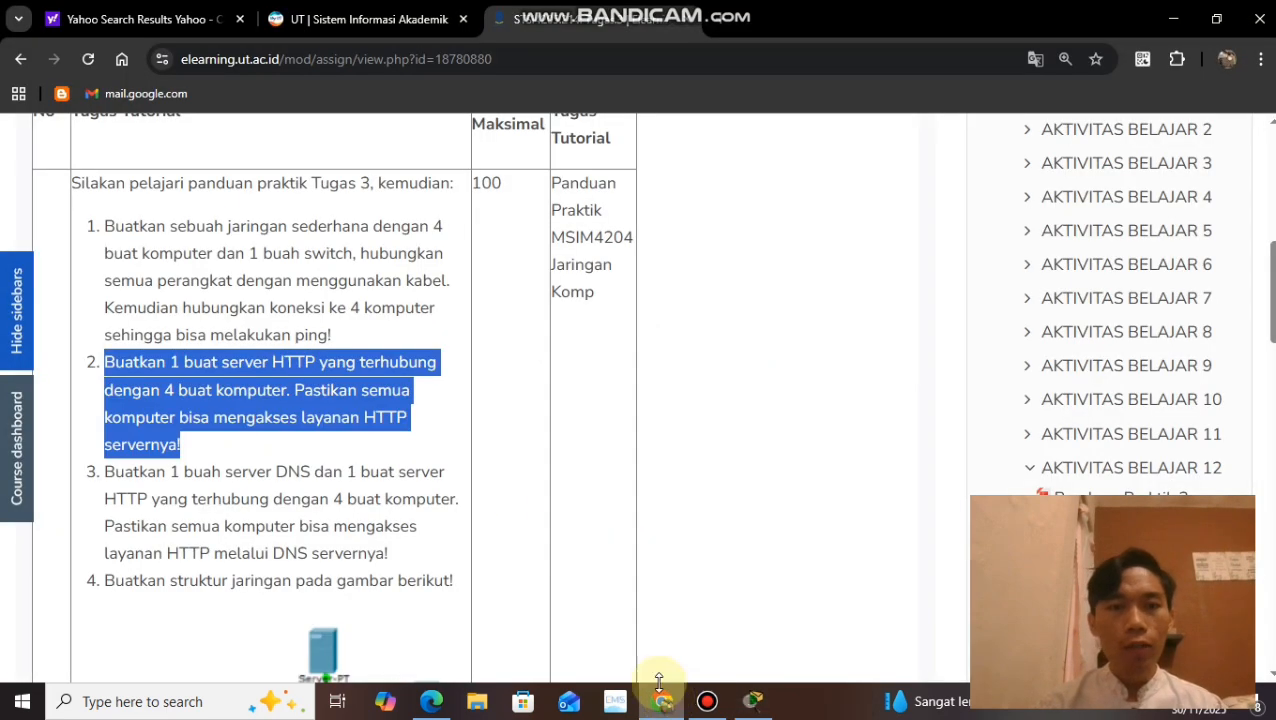
left_click_drag(108, 473, 430, 558)
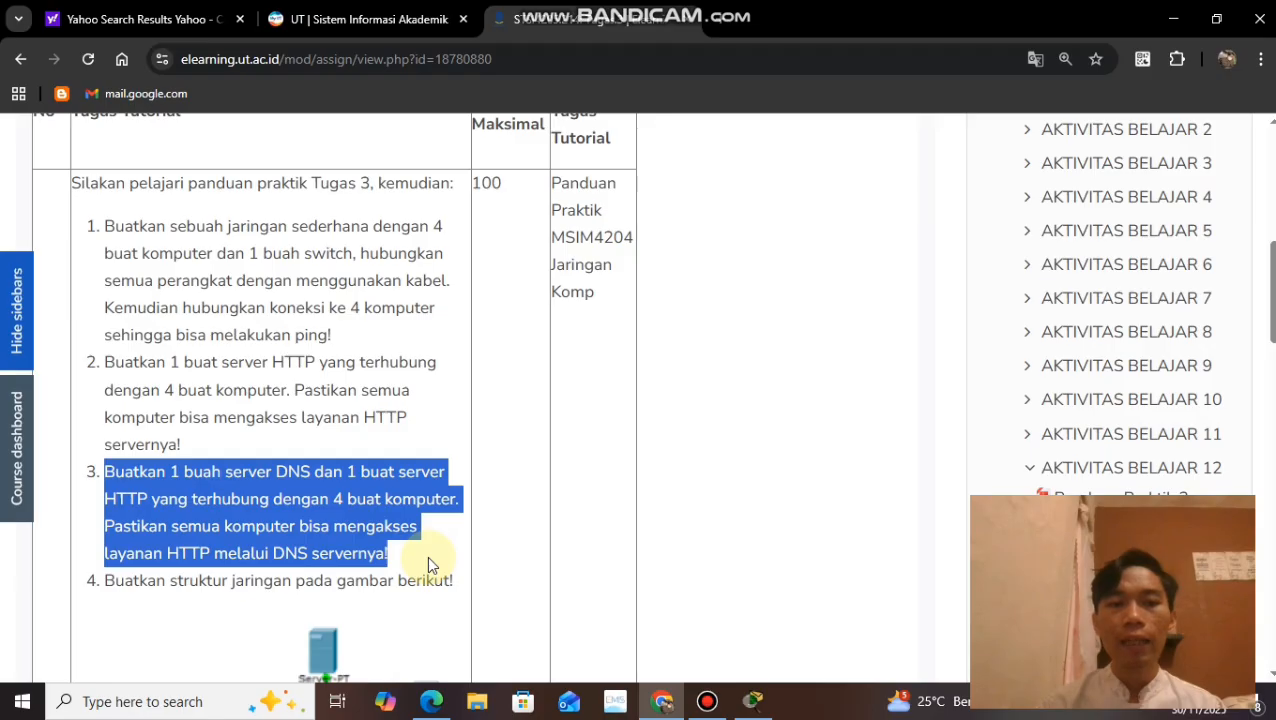
left_click(752, 701)
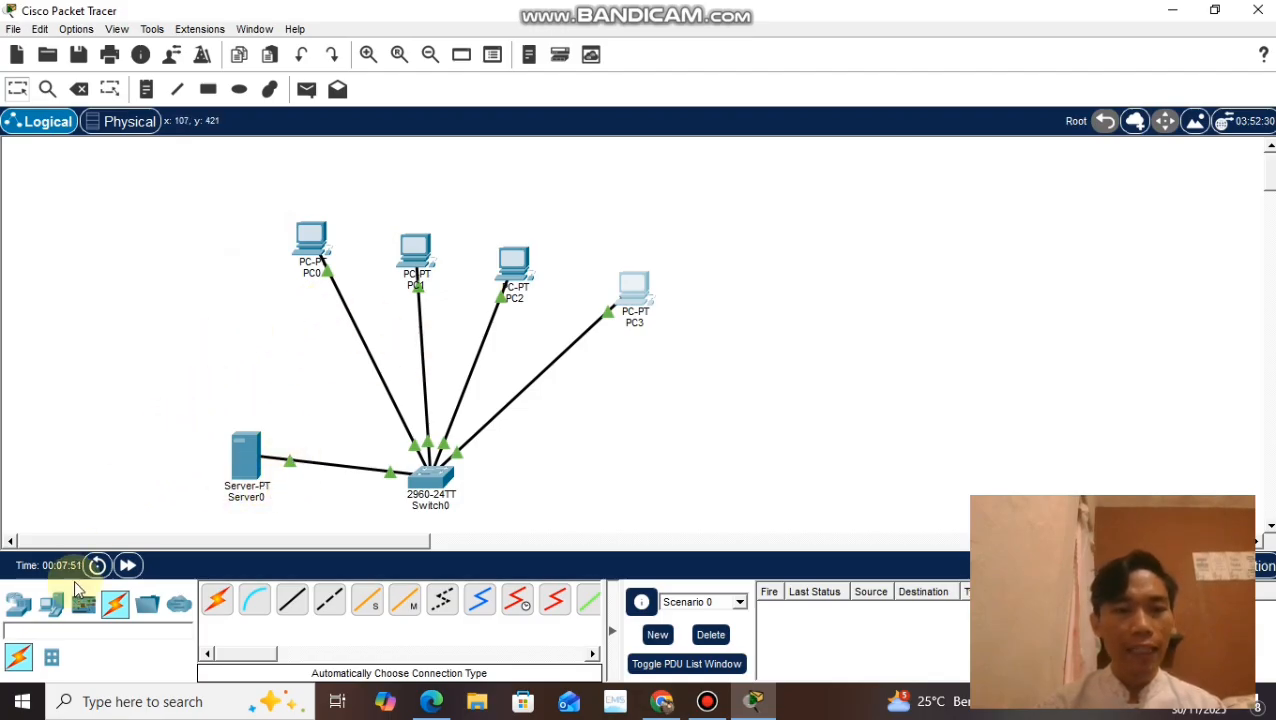
Step: Add a second server below PC3, beside Switch0, and cable it to Switch0 using the automatically chosen connection type
left_click(55, 610)
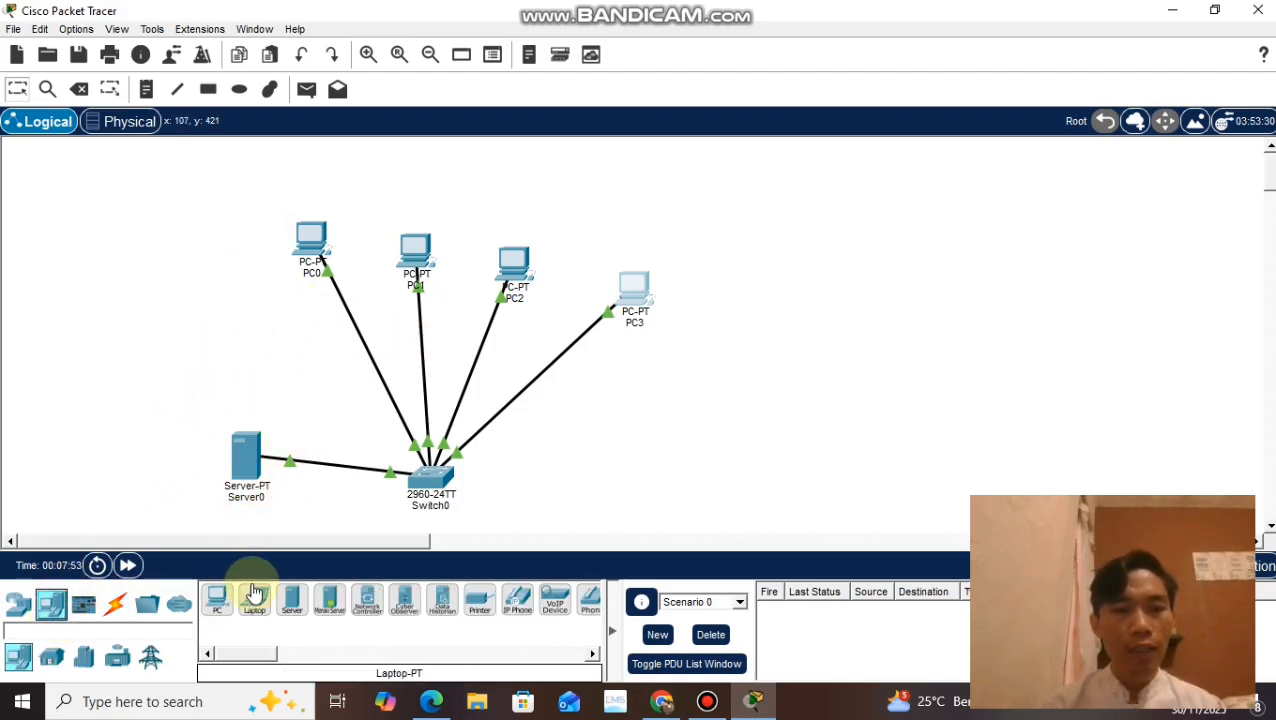
left_click_drag(292, 600, 645, 463)
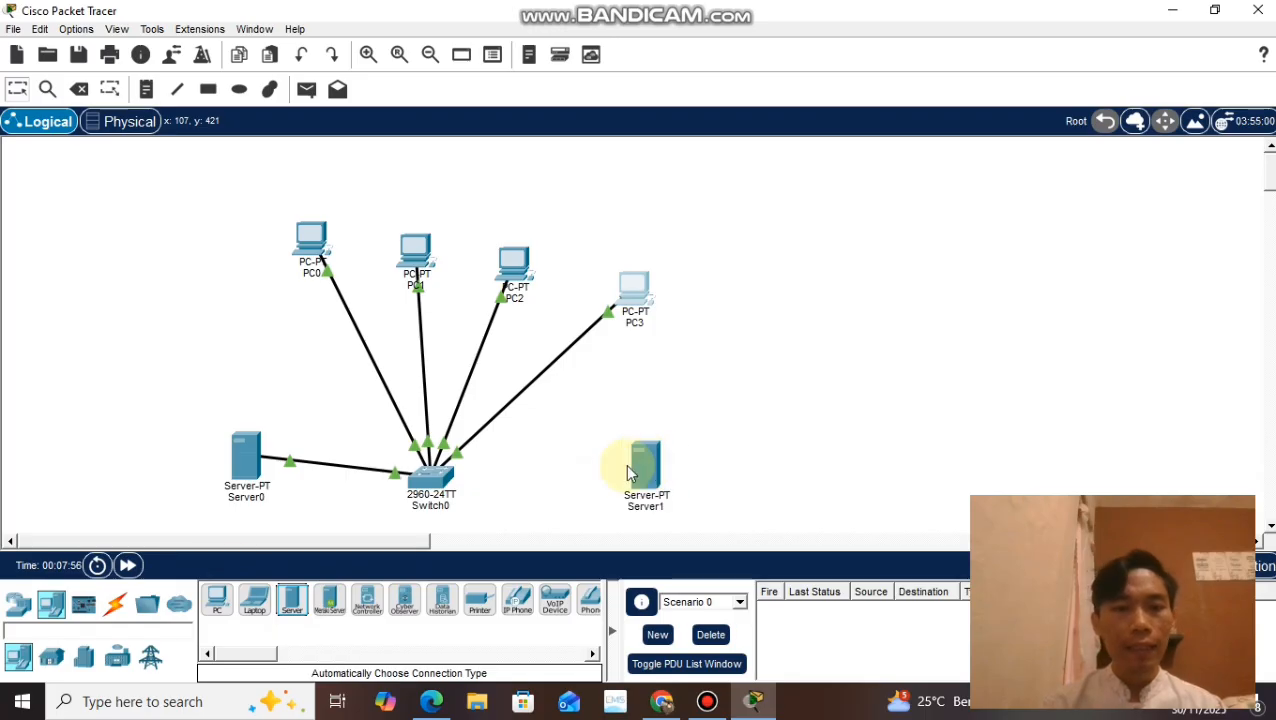
left_click(115, 604)
left_click(214, 601)
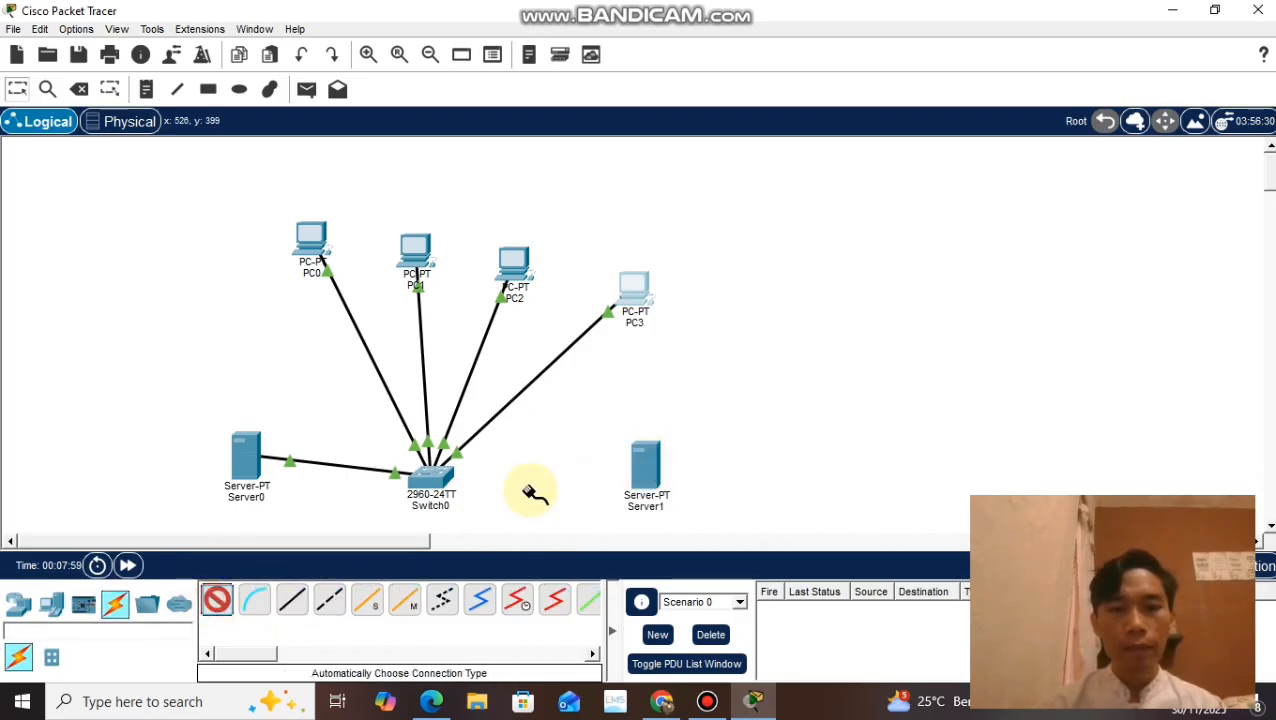
left_click(645, 470)
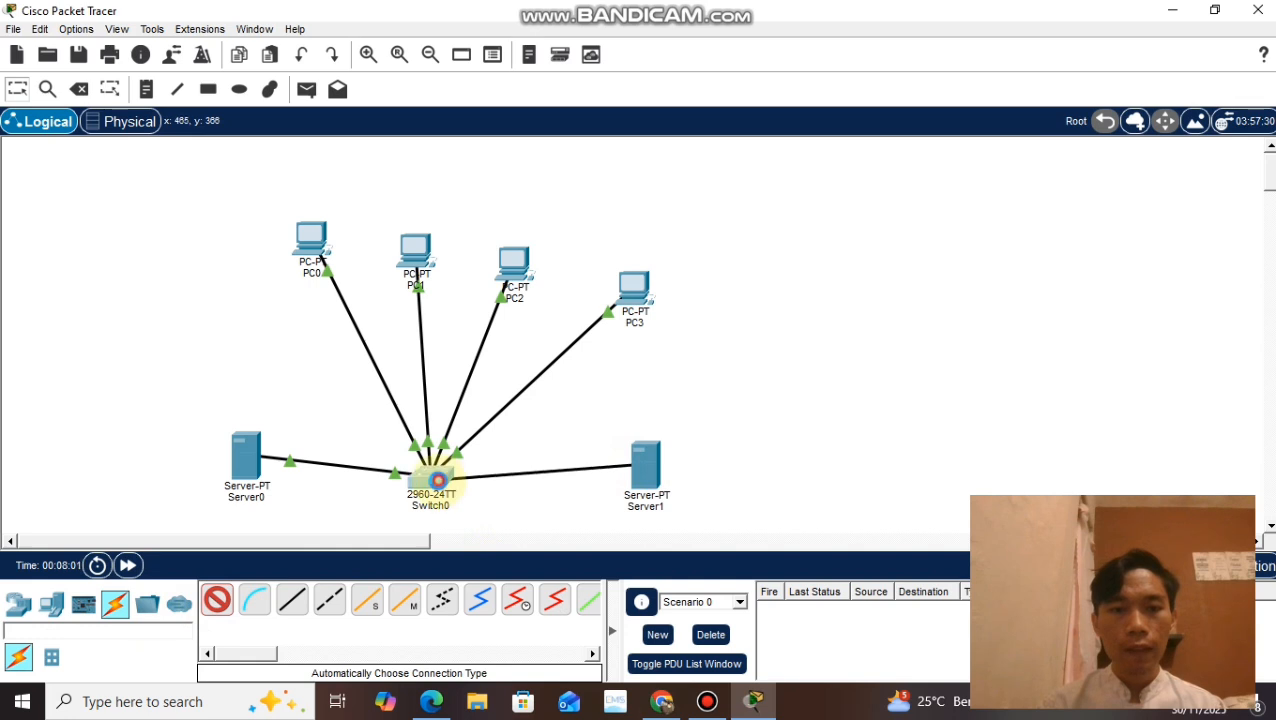
left_click(428, 476)
Step: Rename the newly added server as Server DNS
left_click(648, 506)
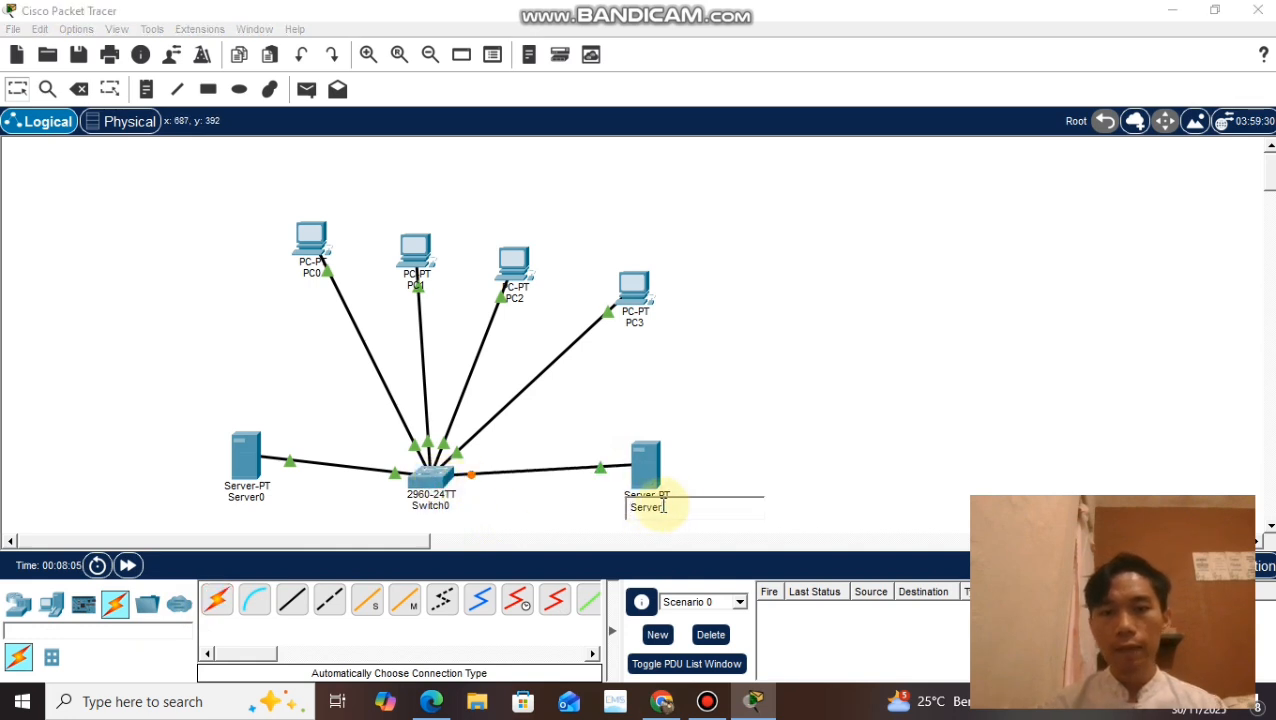
type("DNS")
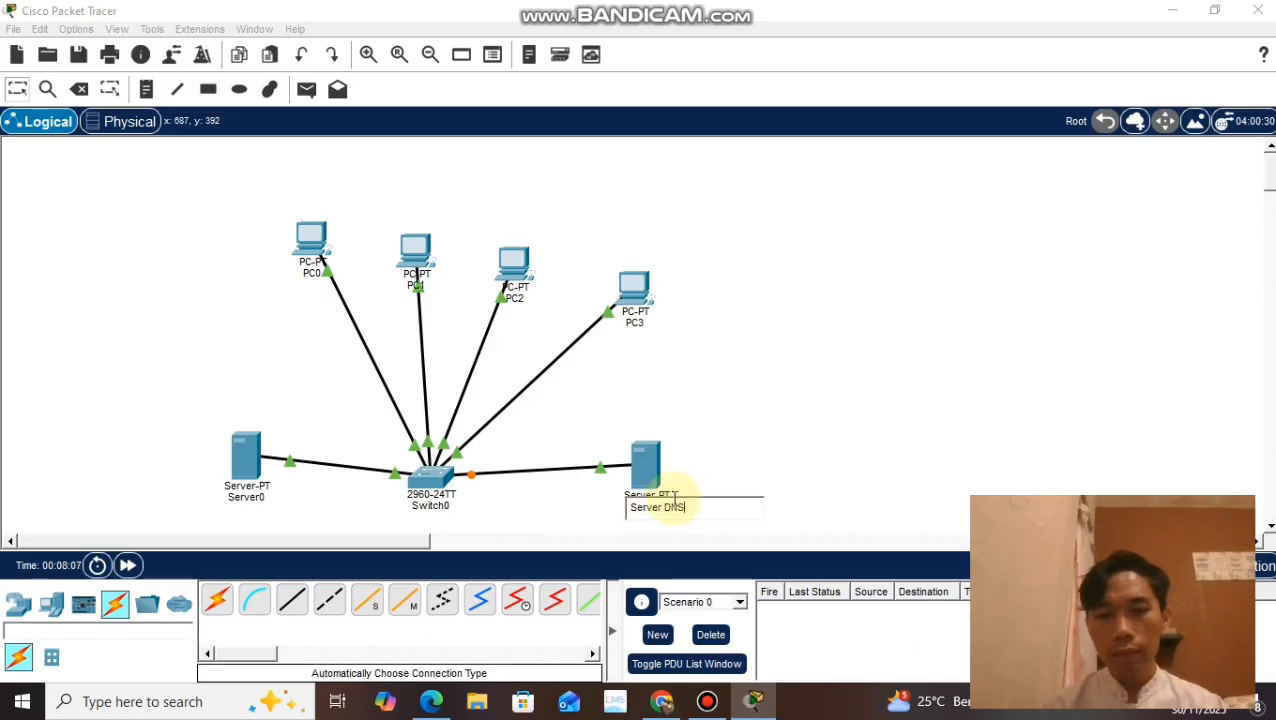
key("Return")
Step: Configure Server DNS's FastEthernet0 with IPv4 address 192.168.1.6 and subnet mask 255.255.255.0
left_click(648, 470)
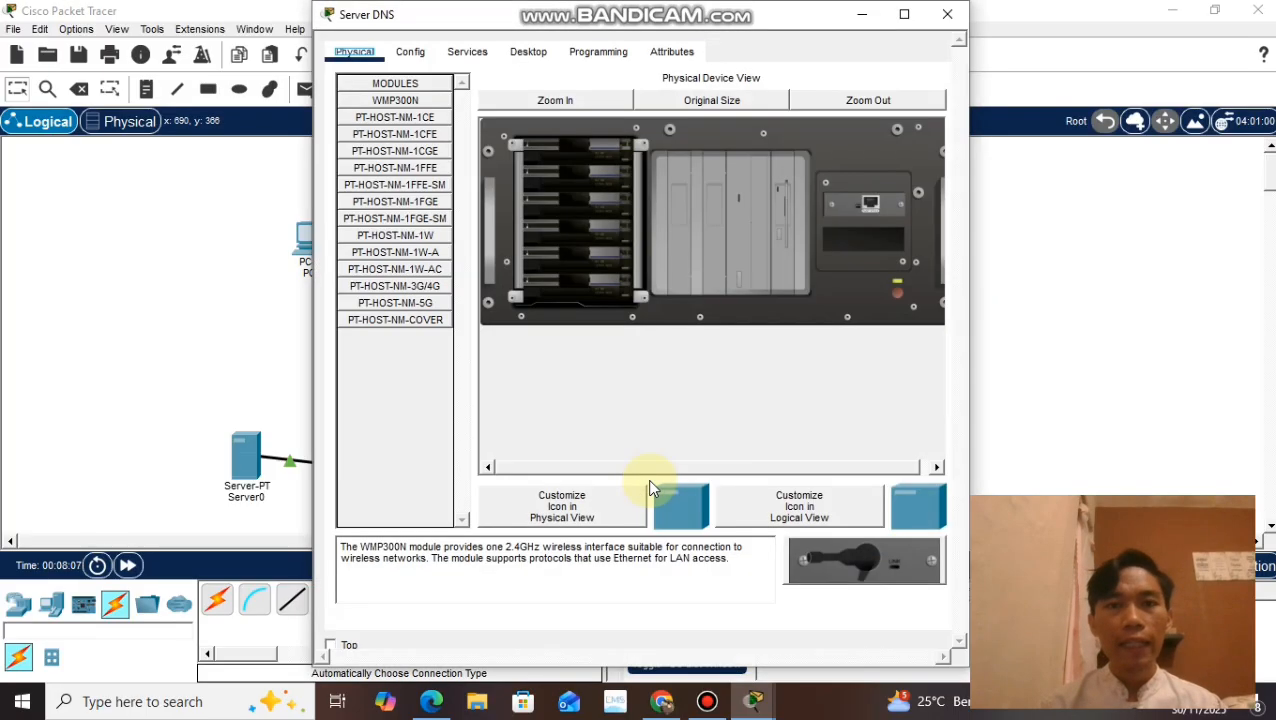
left_click(414, 53)
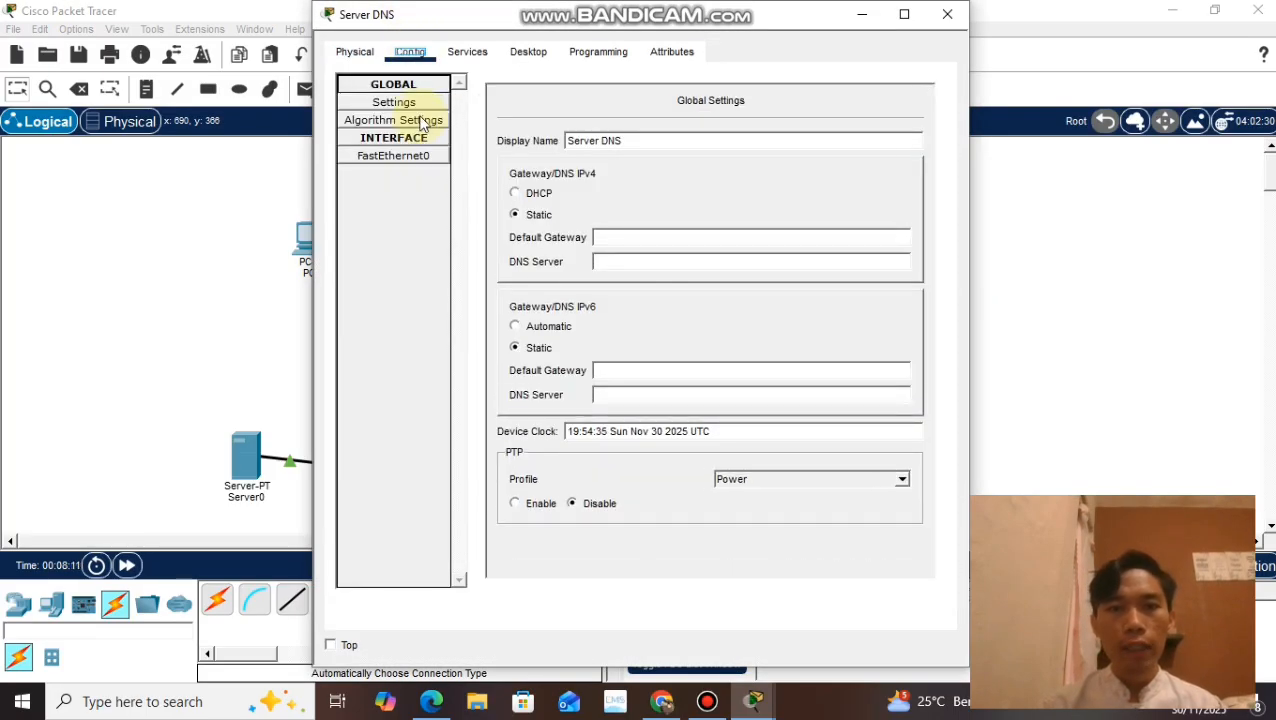
left_click(415, 157)
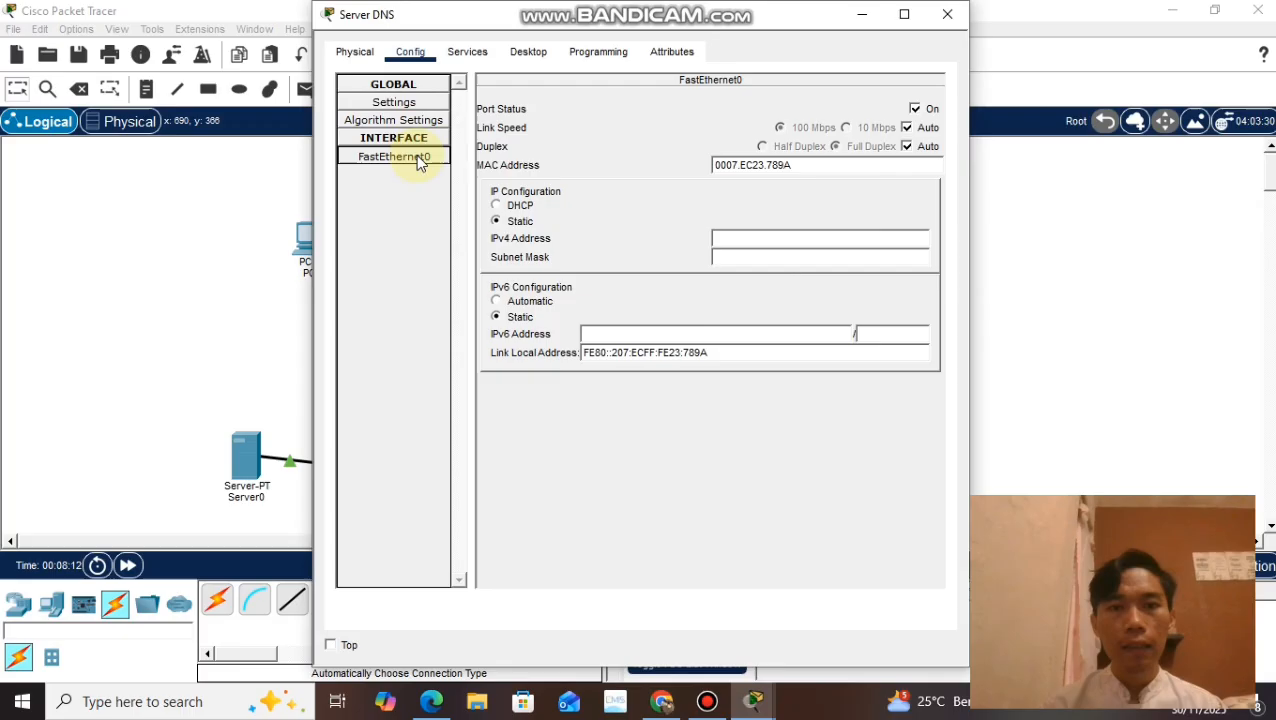
left_click(736, 239)
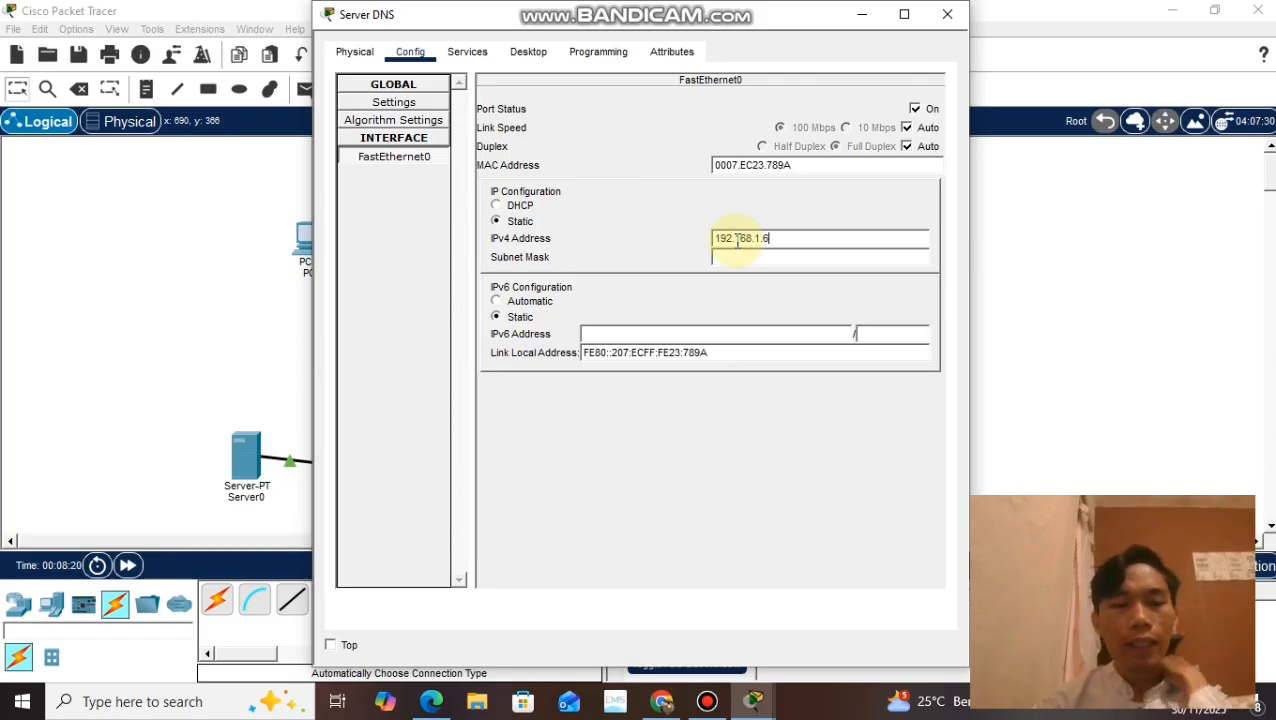
left_click(722, 258)
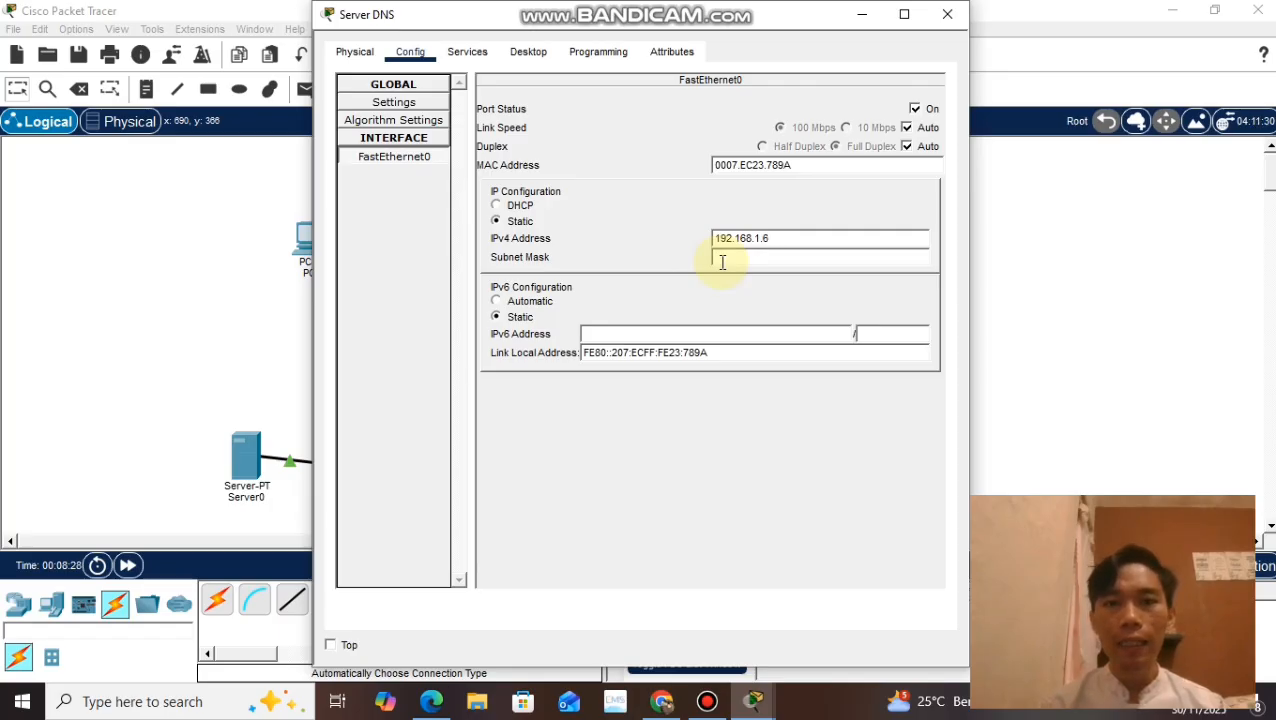
left_click(722, 260)
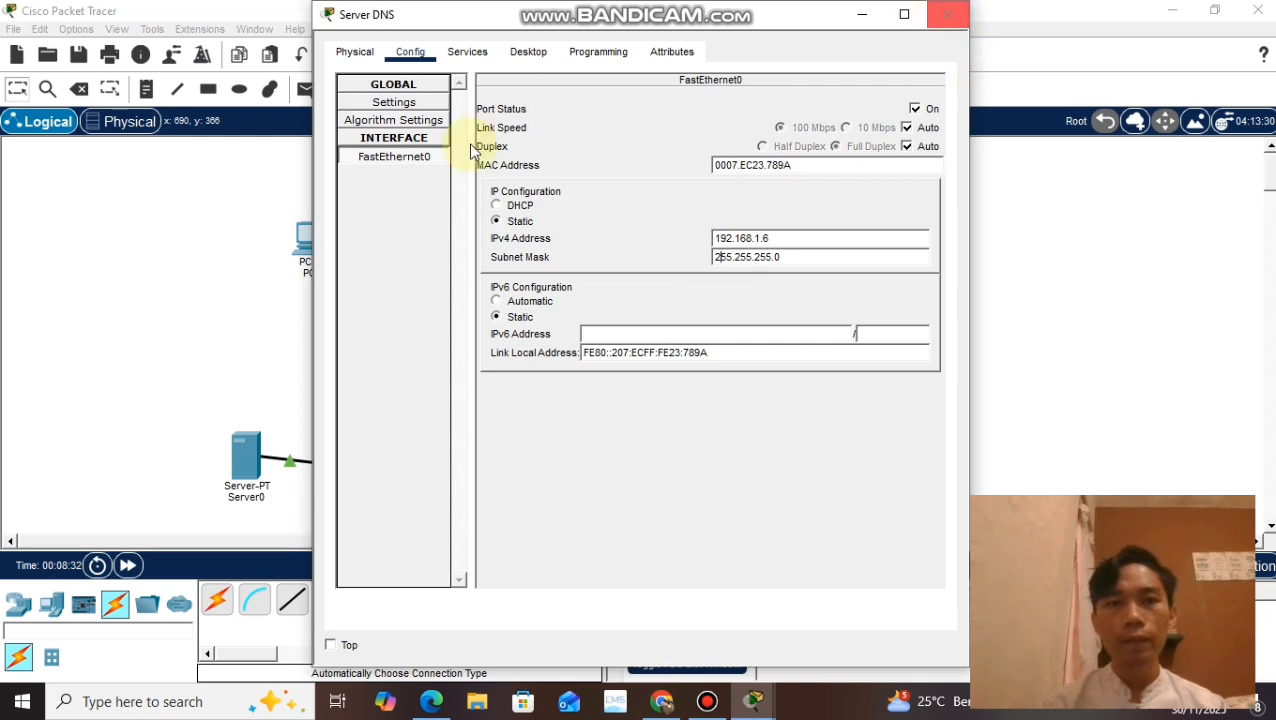
Step: Turn on the DNS service on Server DNS and add an A record mapping tugas3.com to 192.168.1.5
left_click(394, 103)
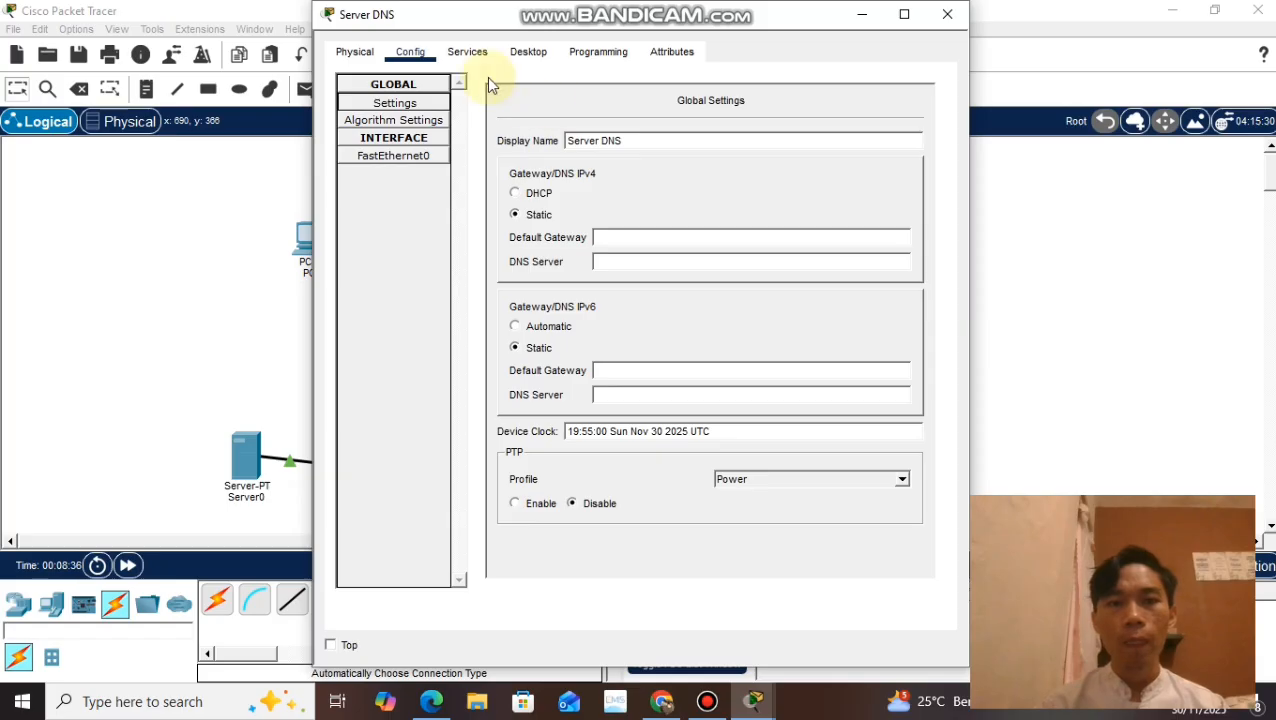
left_click(463, 58)
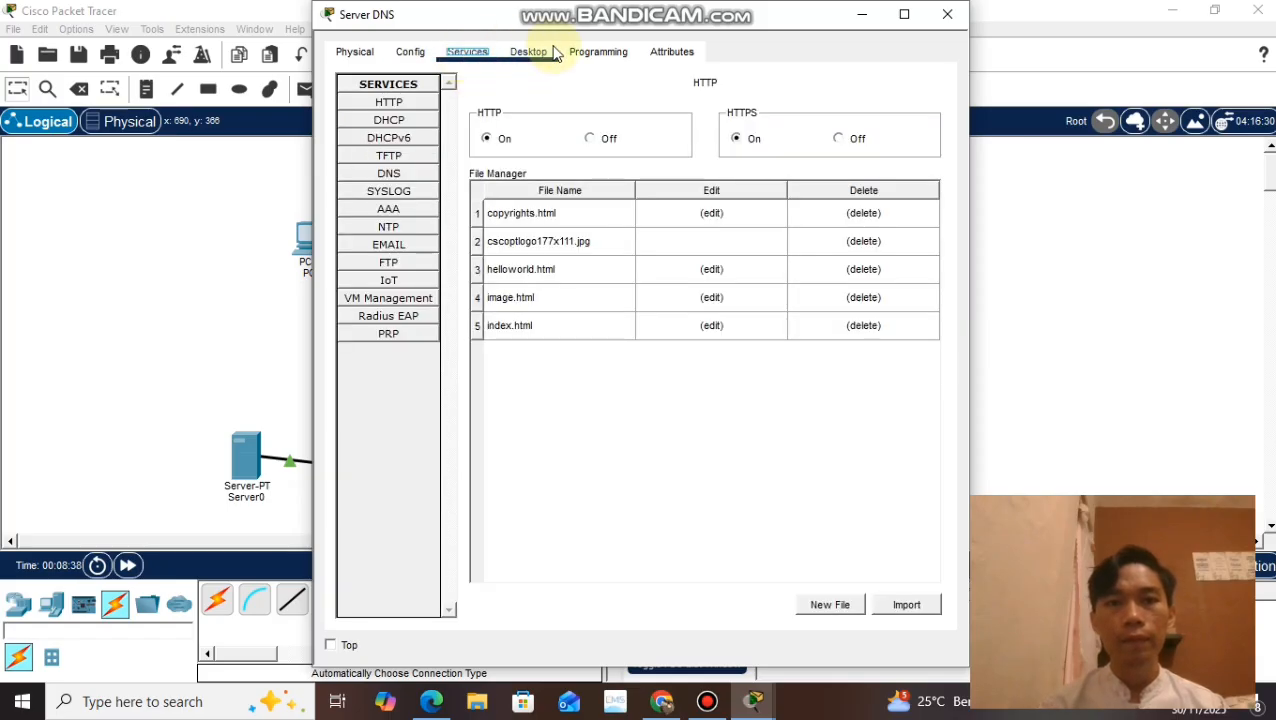
left_click(551, 55)
left_click(482, 56)
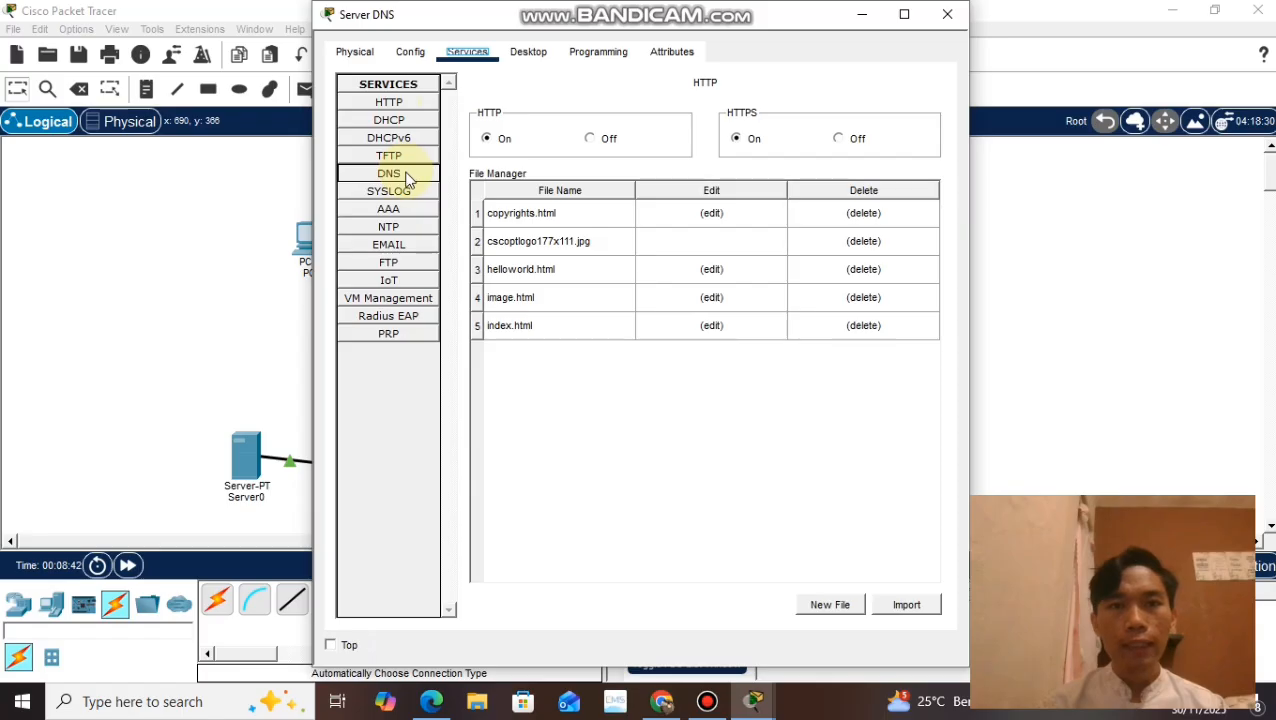
left_click(420, 176)
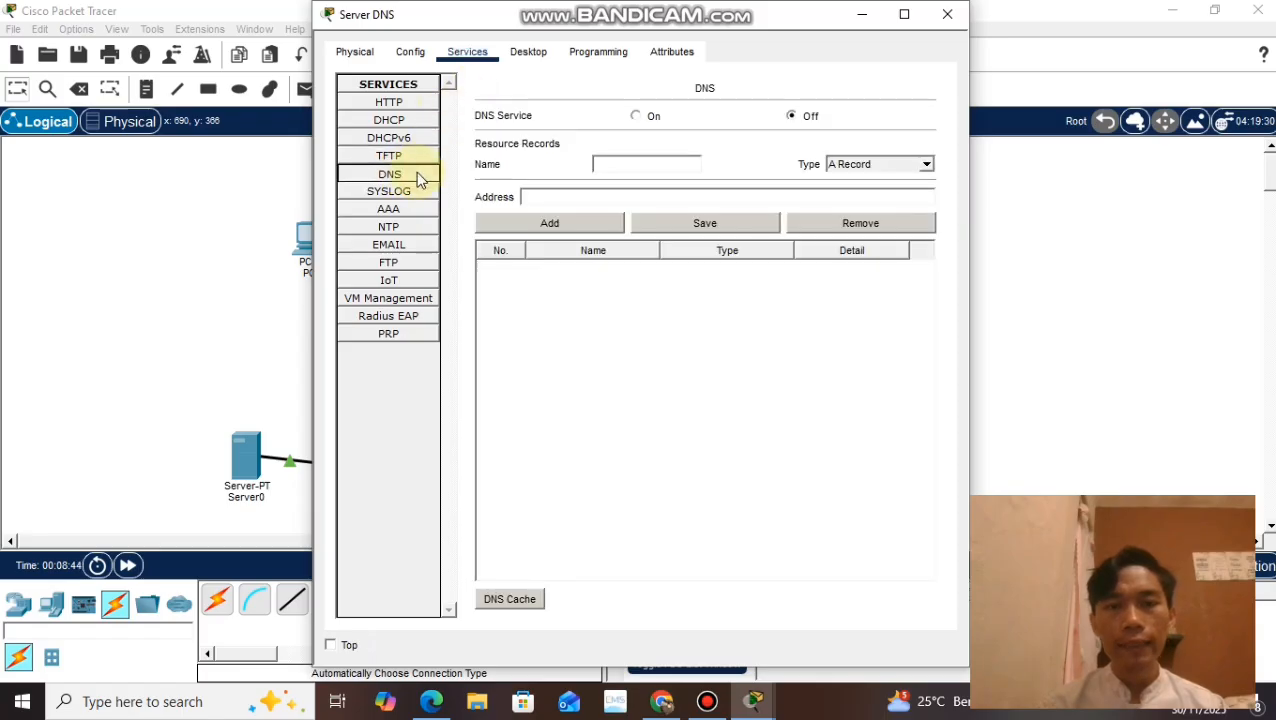
left_click(647, 164)
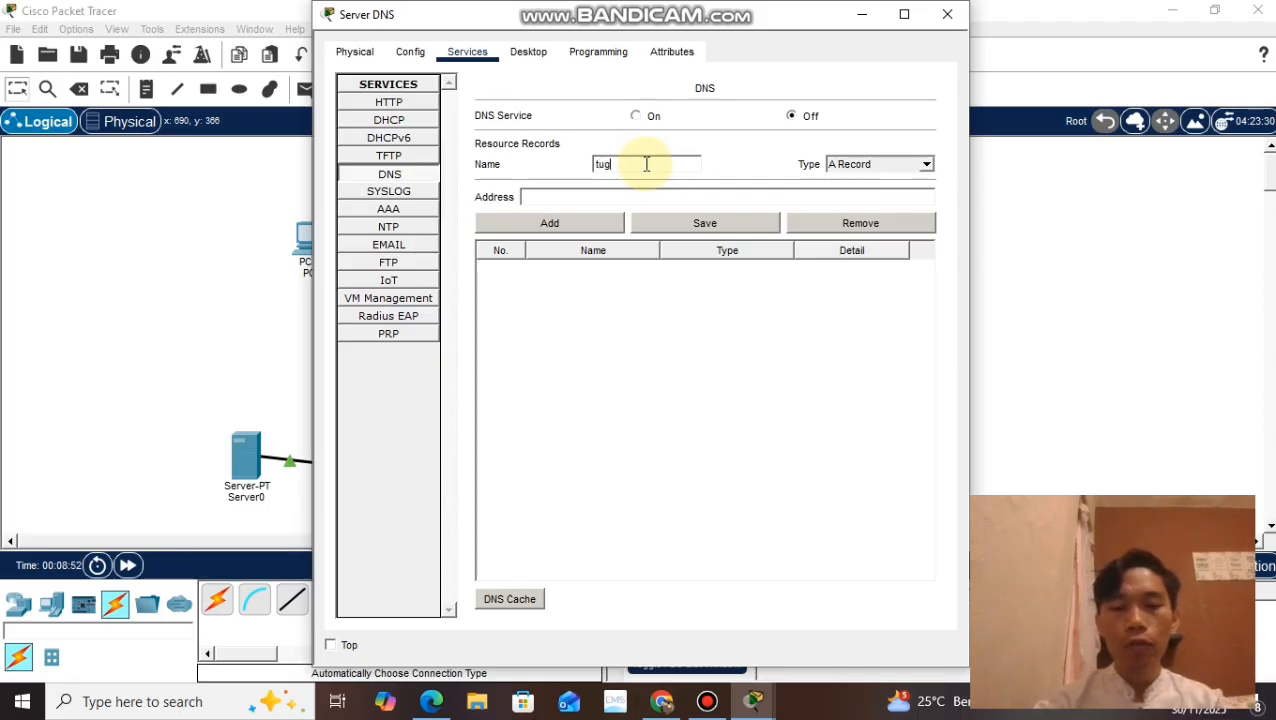
type("tugas3.com")
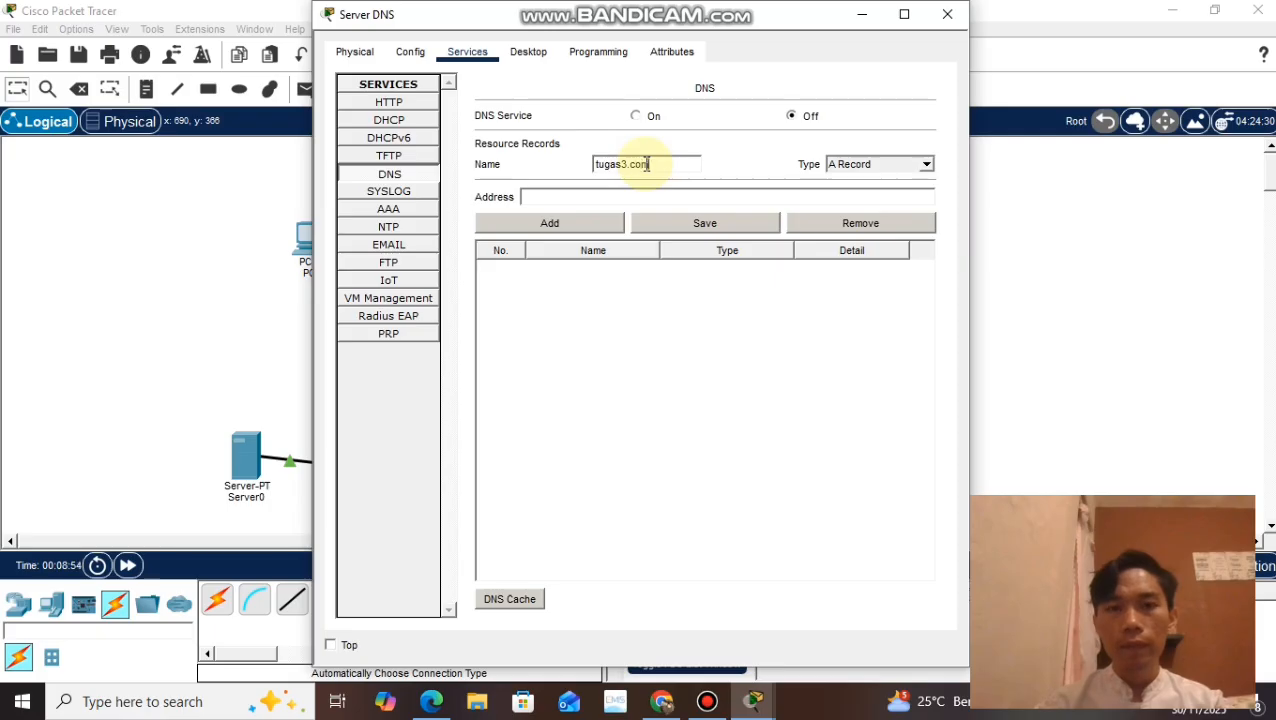
left_click(614, 203)
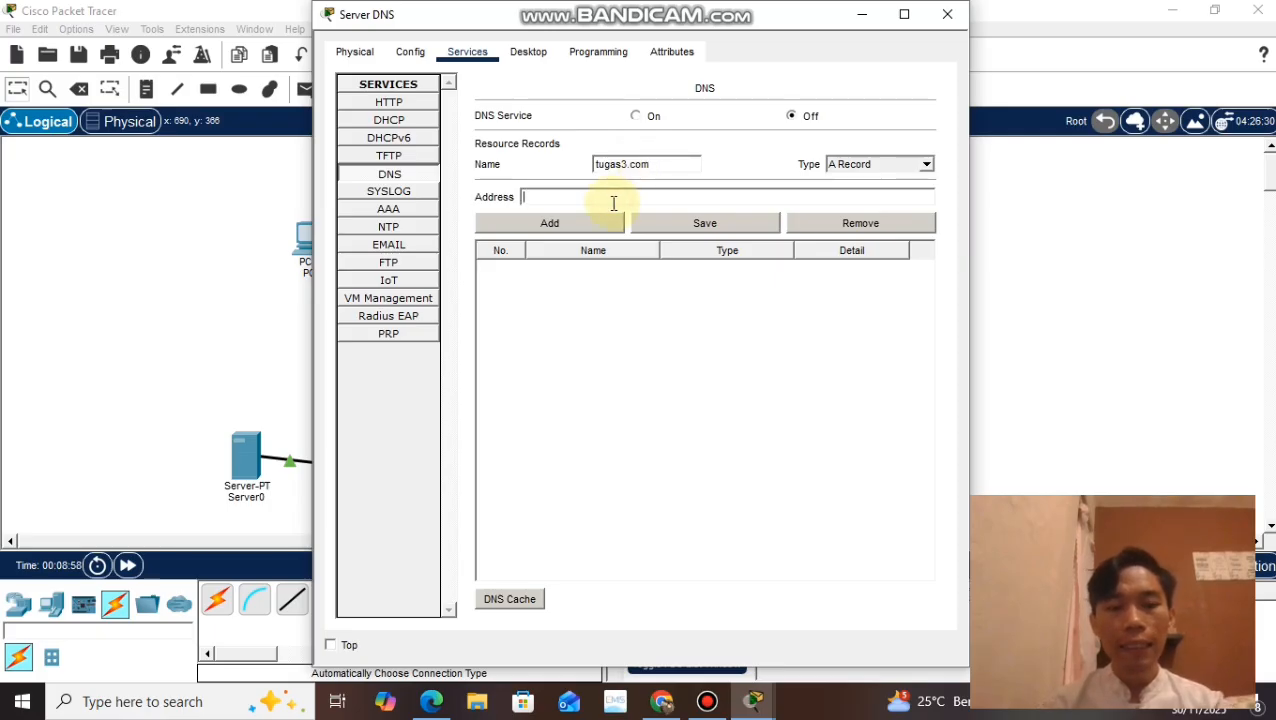
type("192.")
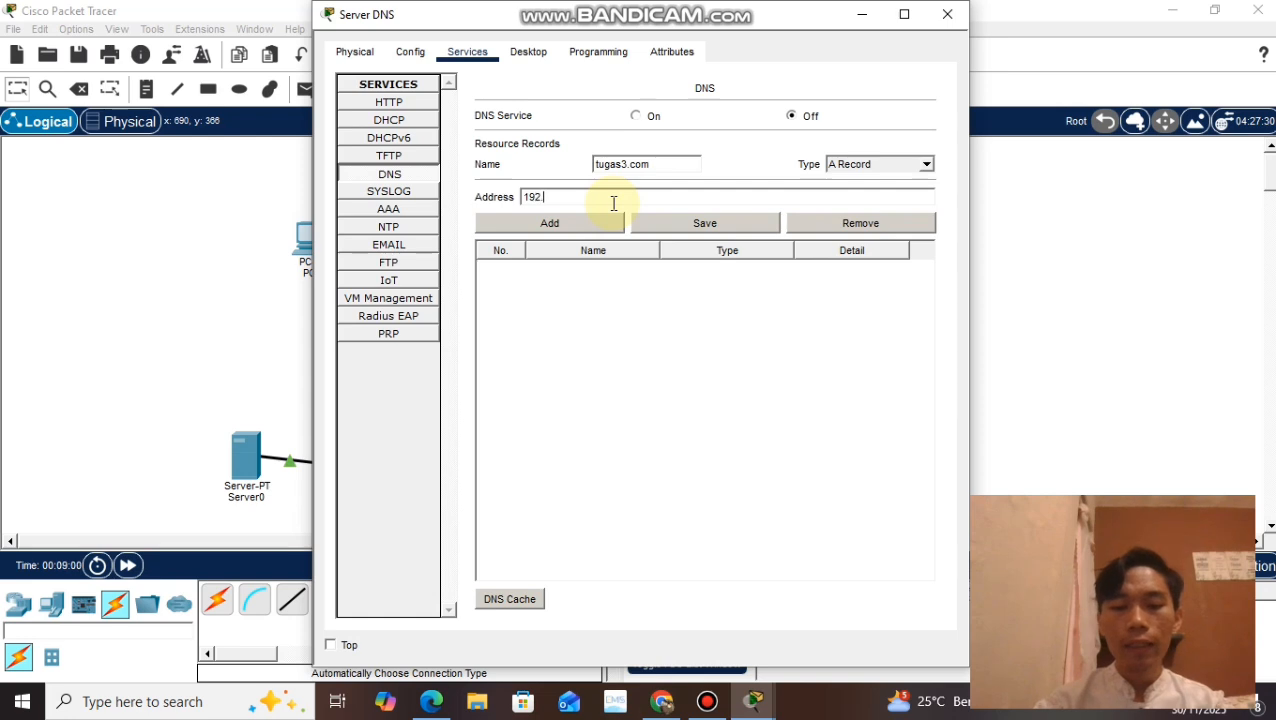
type("168.1.5")
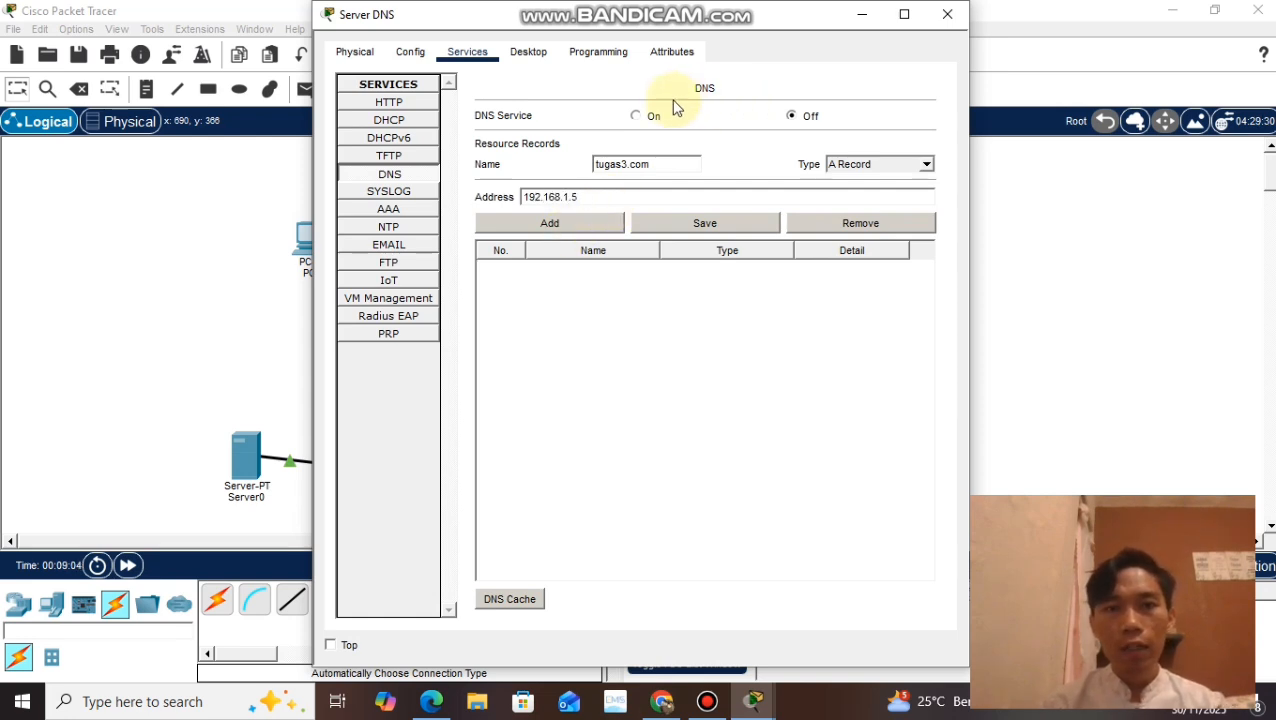
left_click(634, 117)
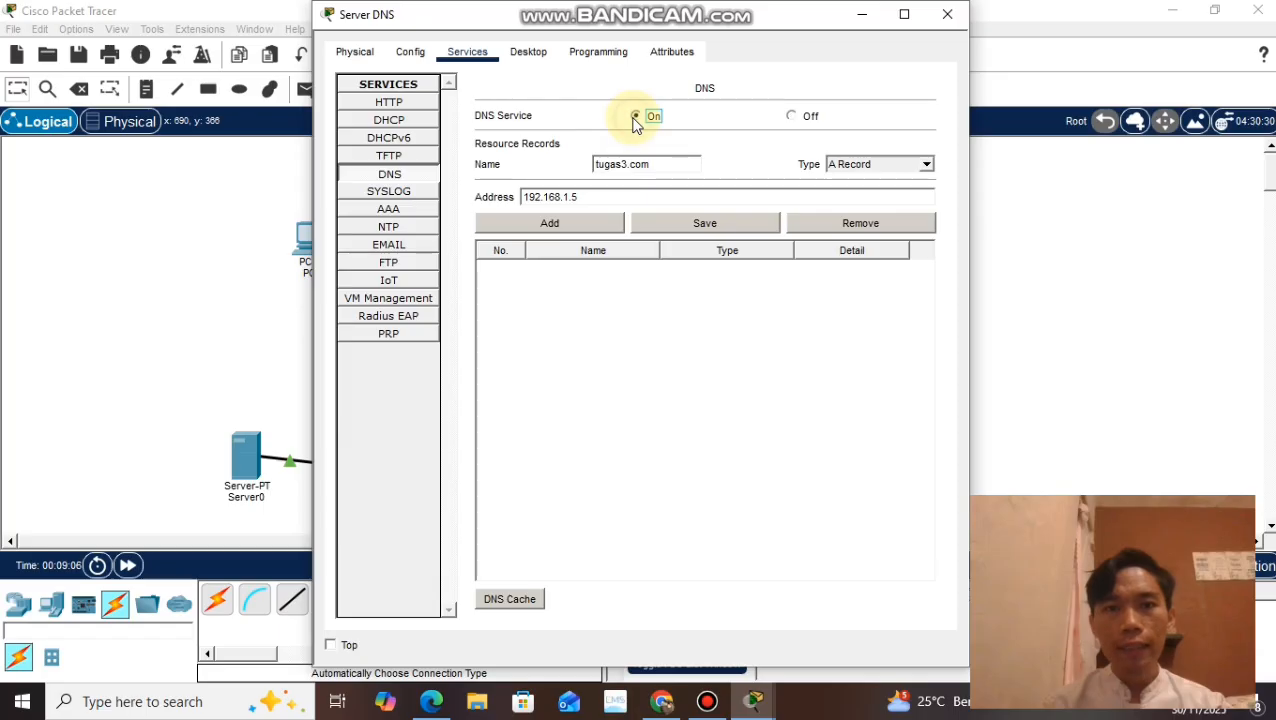
left_click(593, 226)
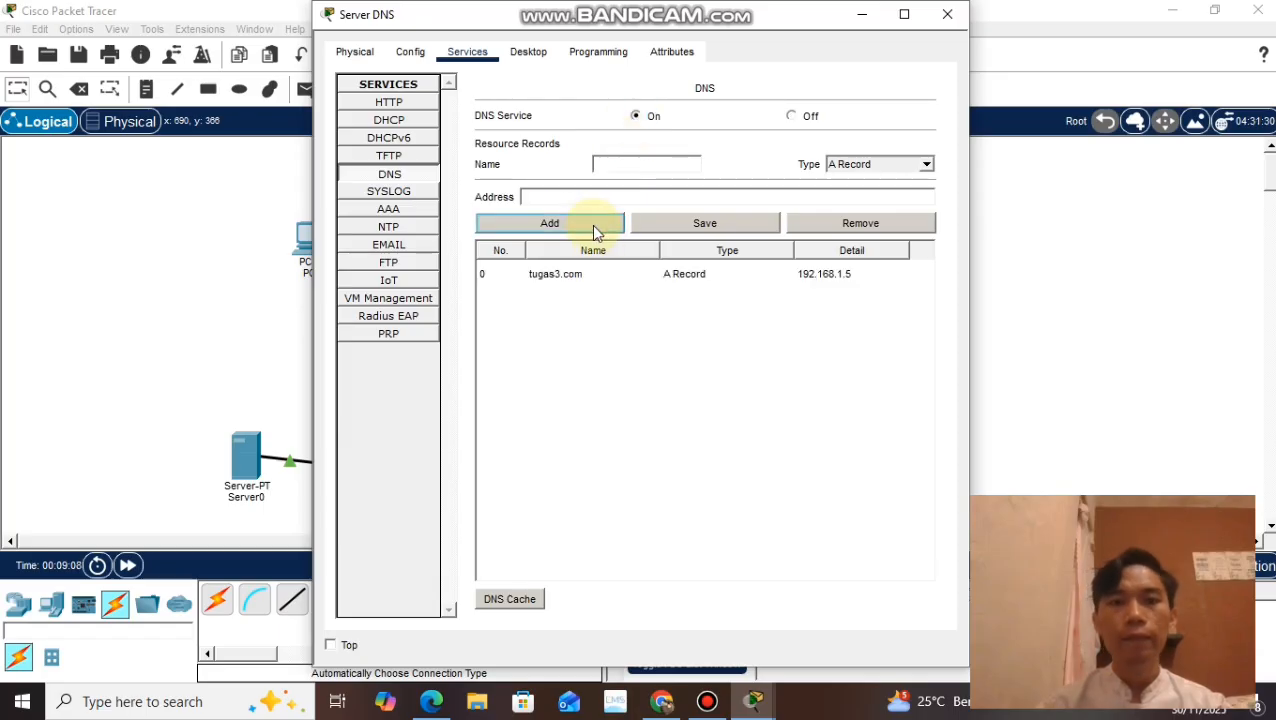
left_click(947, 15)
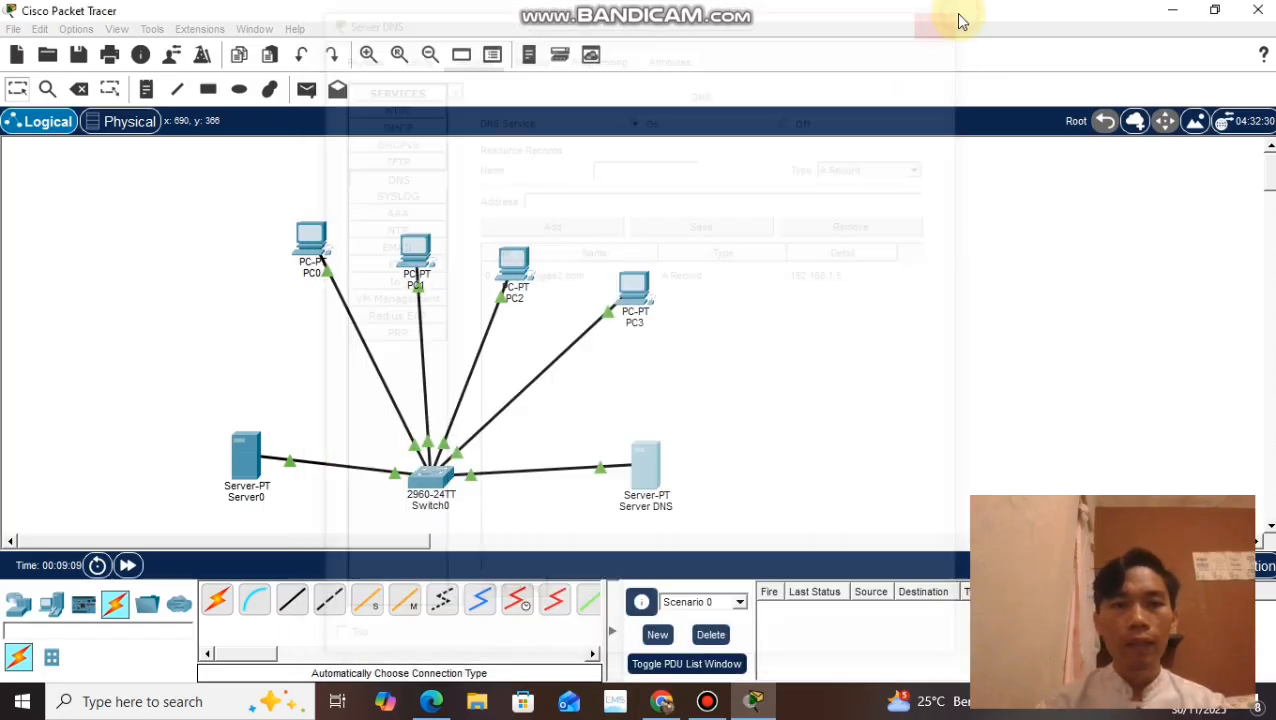
Step: Set the IPv4 DNS server in PC0's IP configuration to 192.168.1.6
left_click(313, 245)
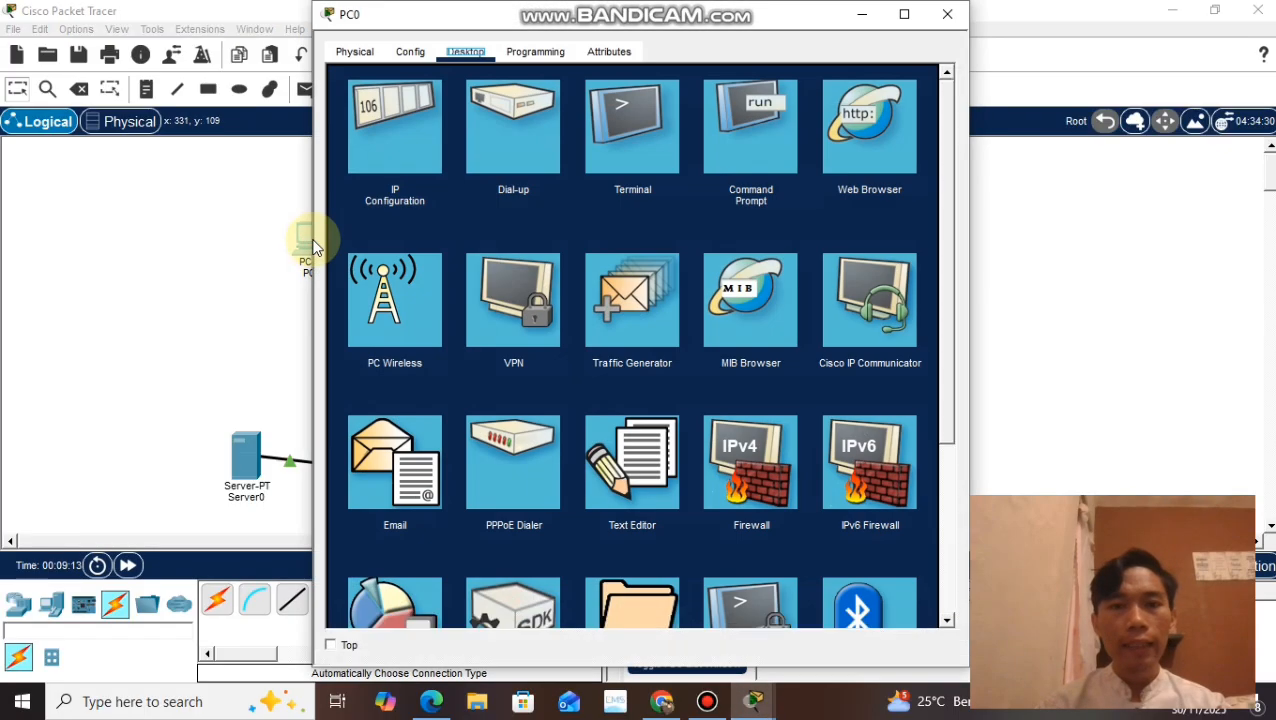
left_click(407, 53)
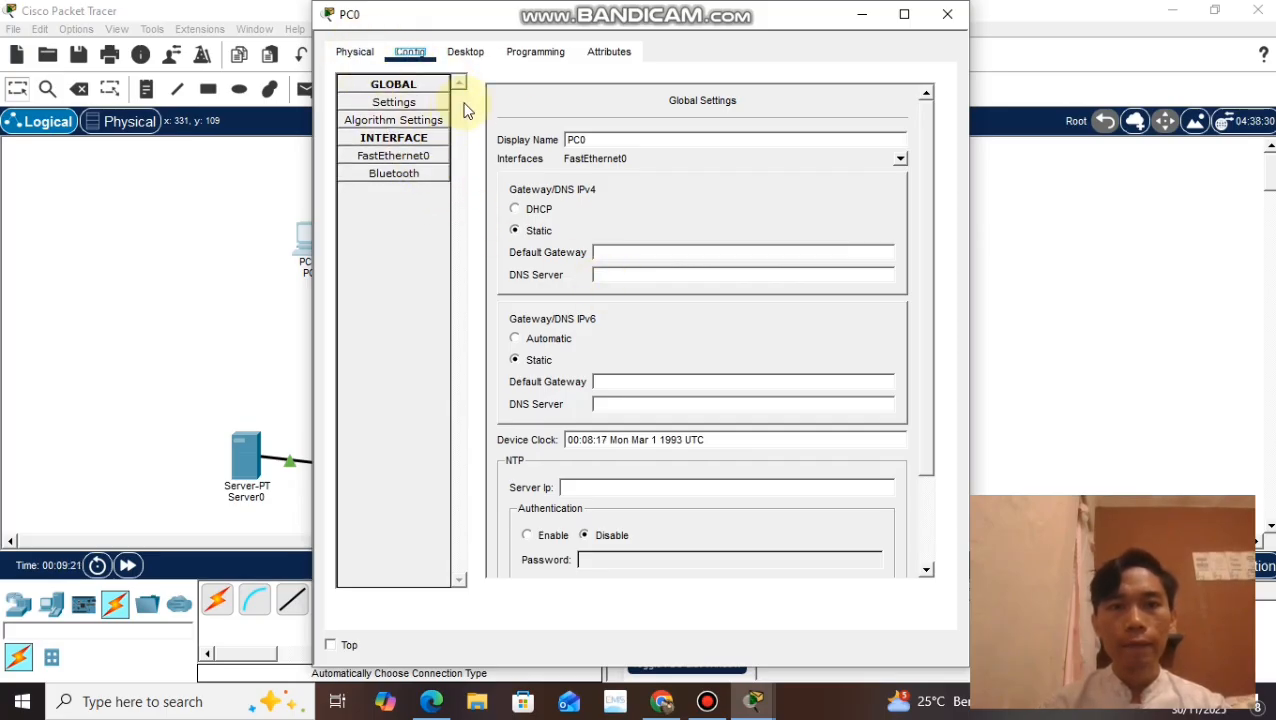
left_click(513, 55)
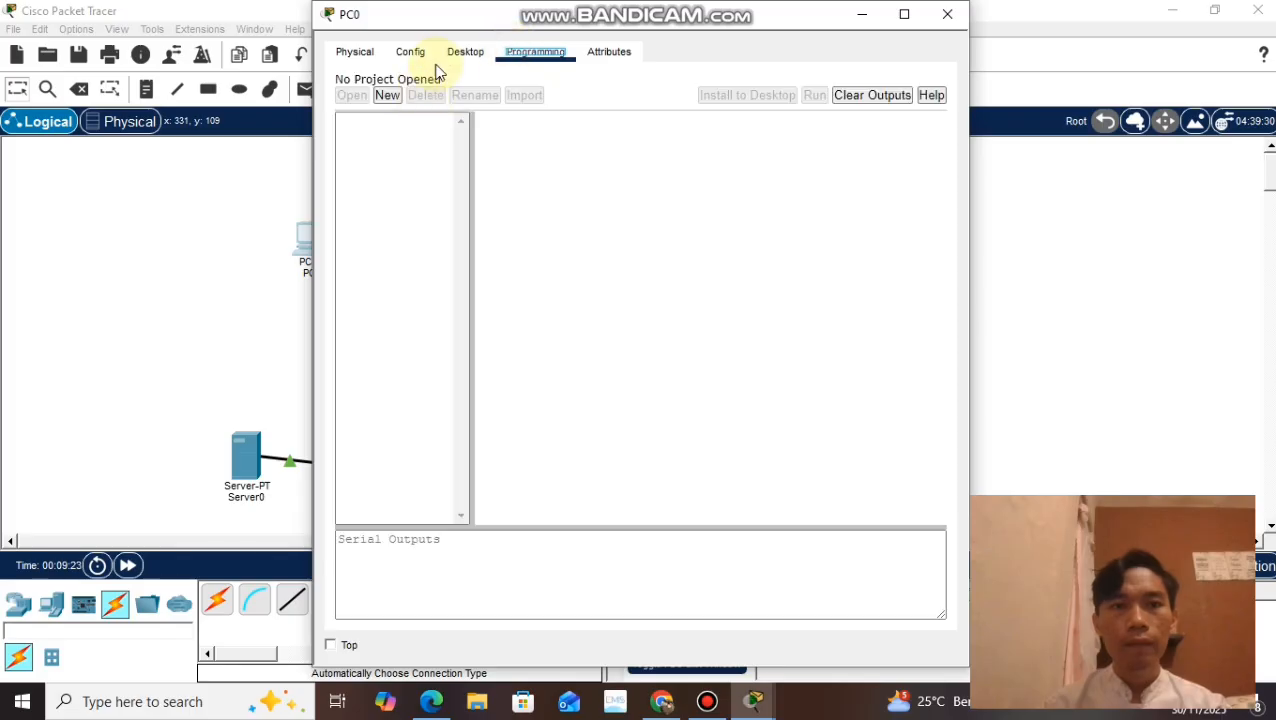
left_click(463, 54)
left_click(378, 148)
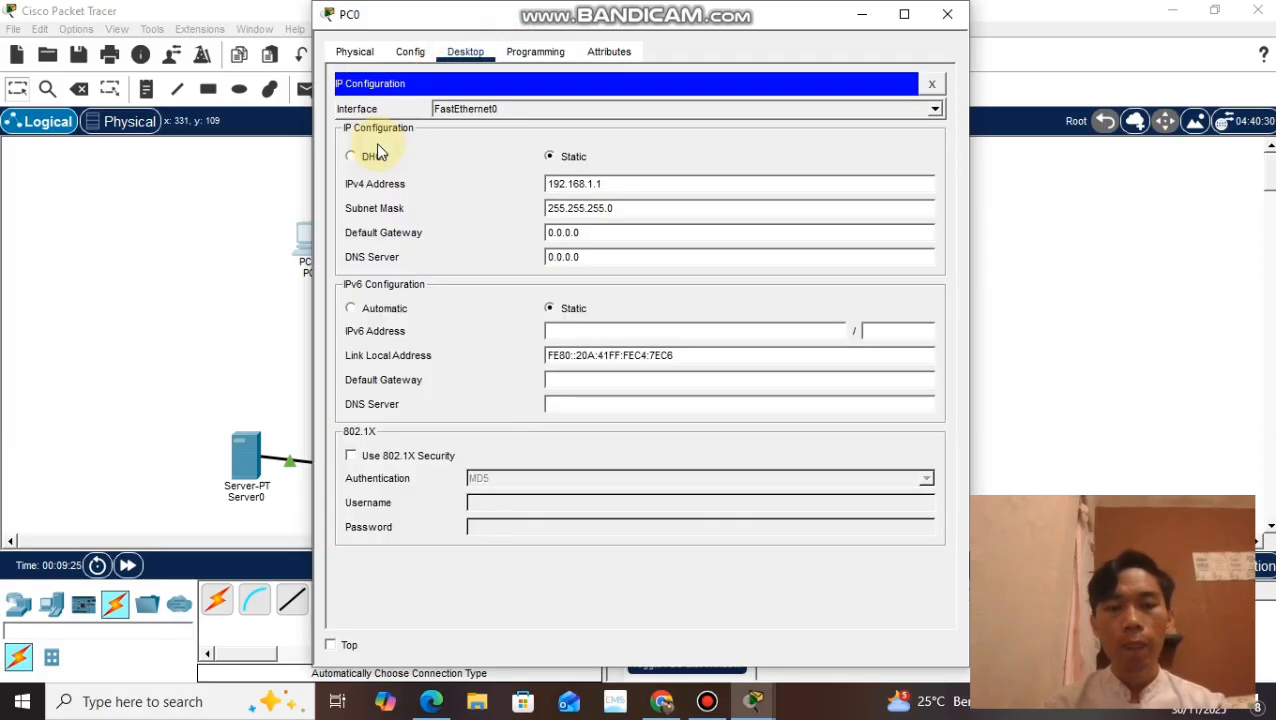
left_click_drag(595, 256, 525, 257)
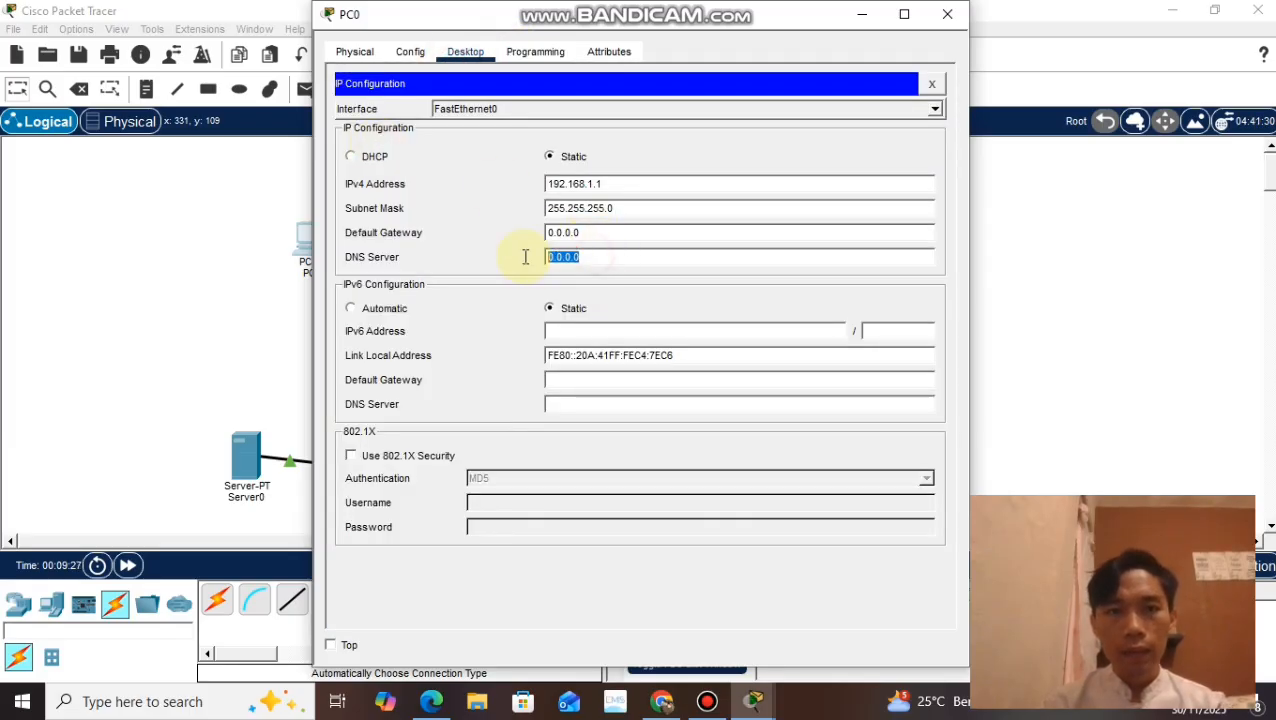
type("192")
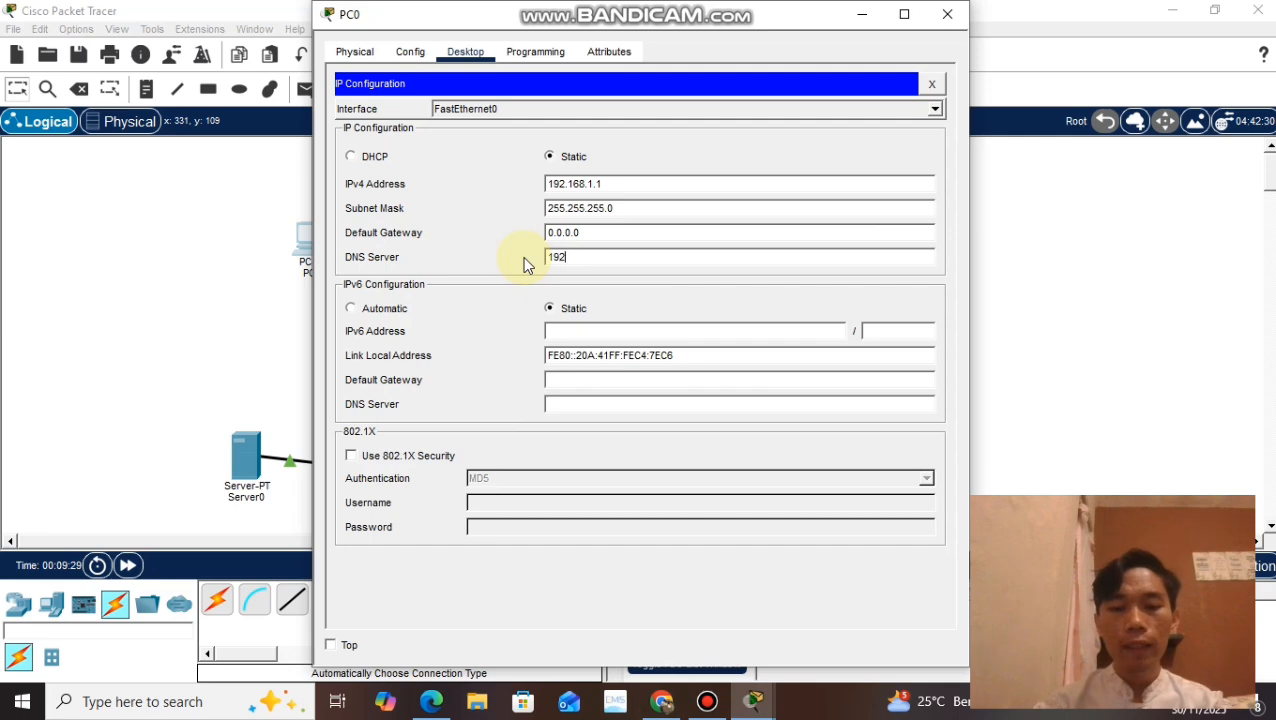
type(".168.1.6")
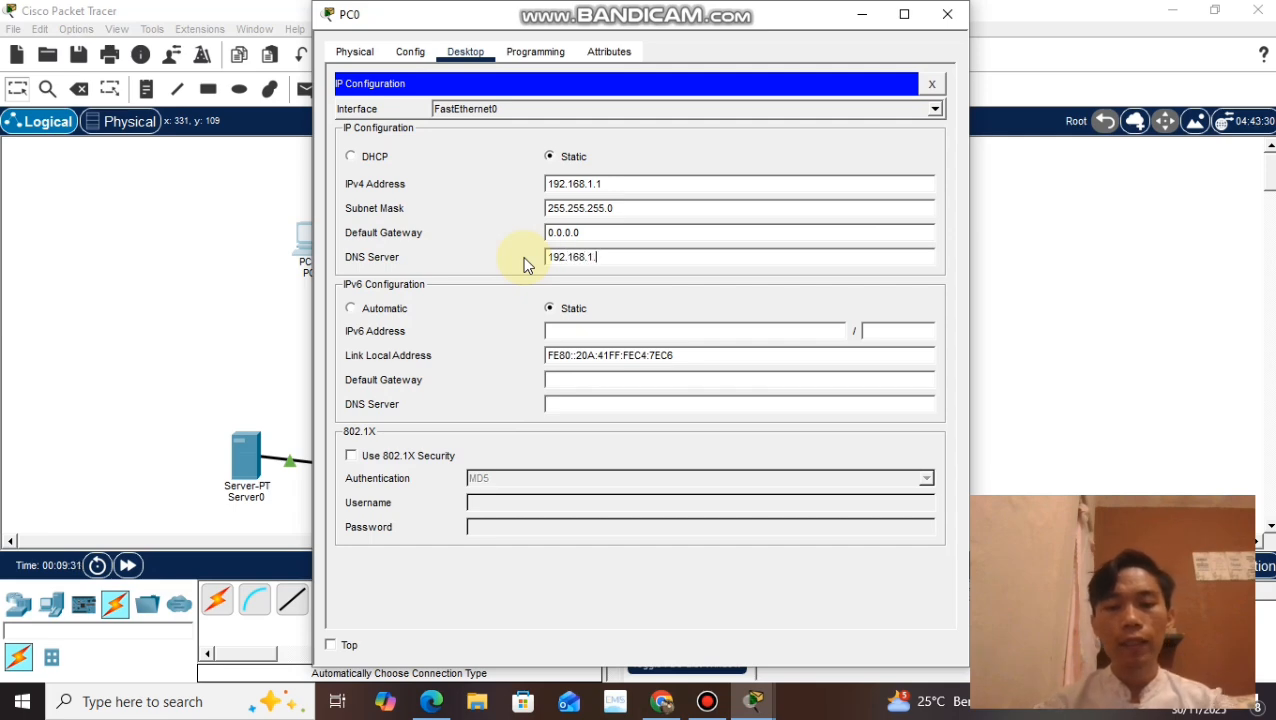
left_click(956, 18)
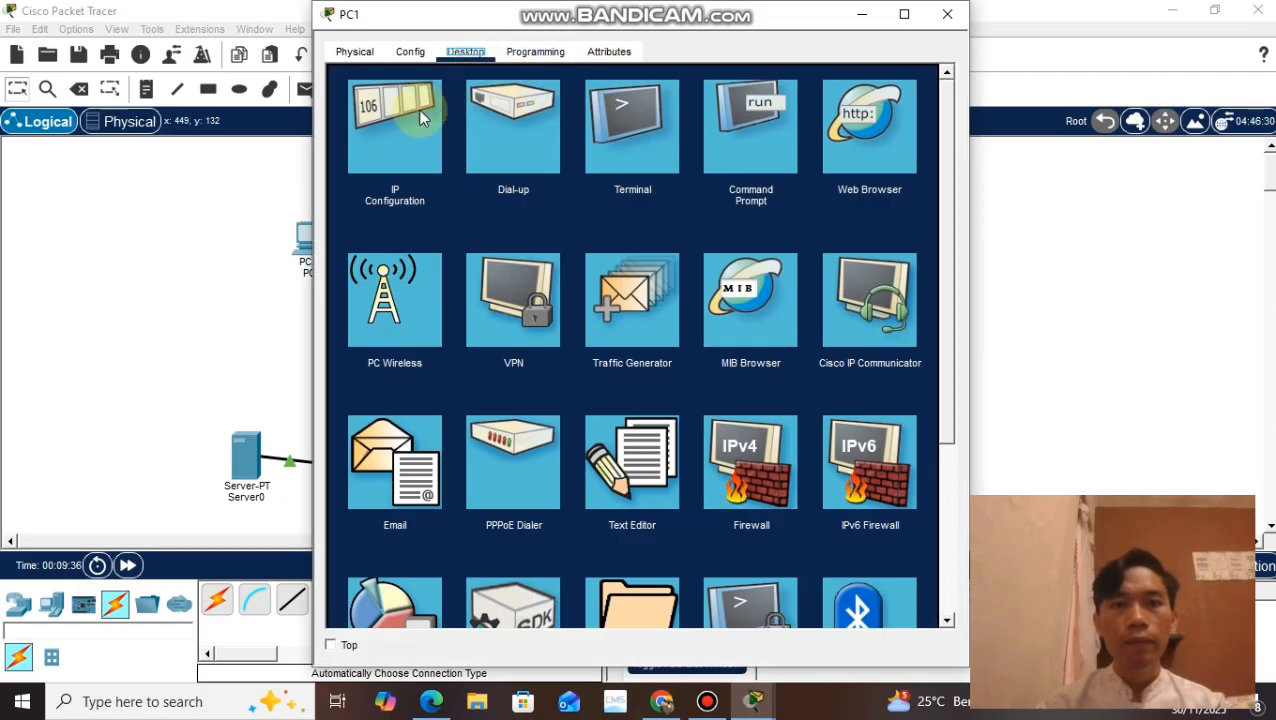
Step: Set the IPv4 DNS server in PC1's IP configuration to 192.168.1.6
left_click(393, 127)
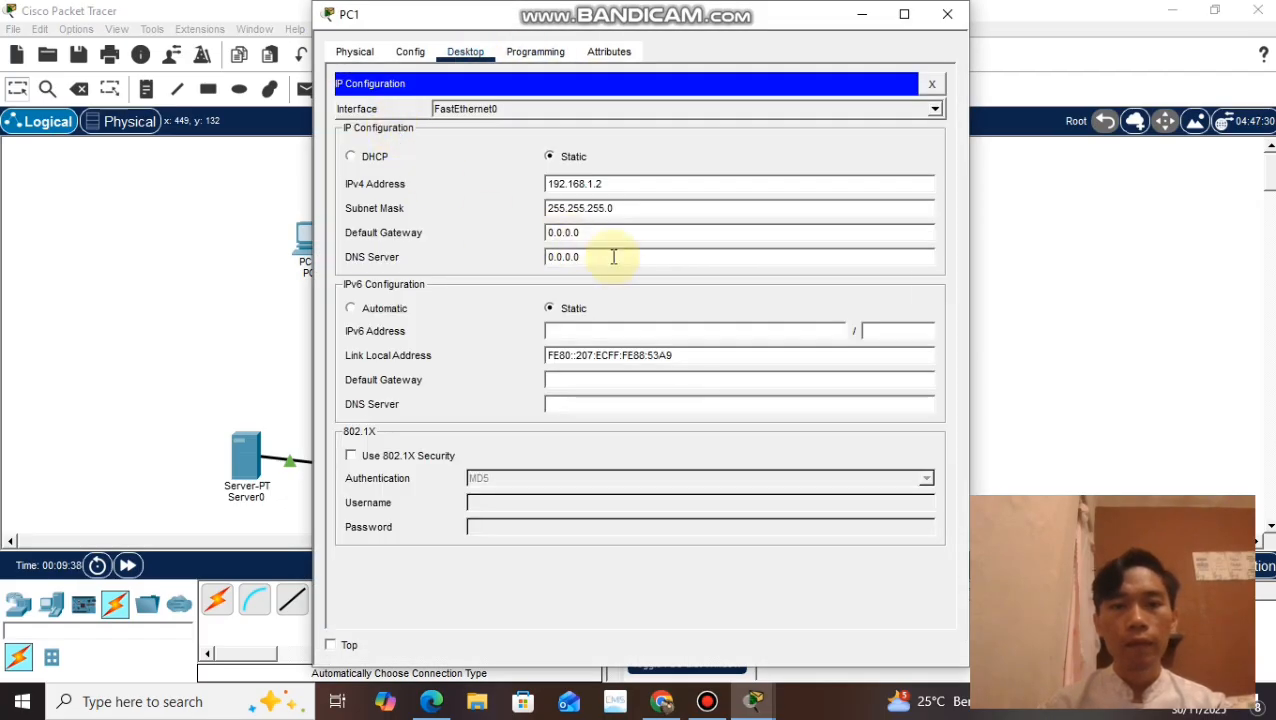
left_click_drag(614, 257, 505, 258)
type("192.")
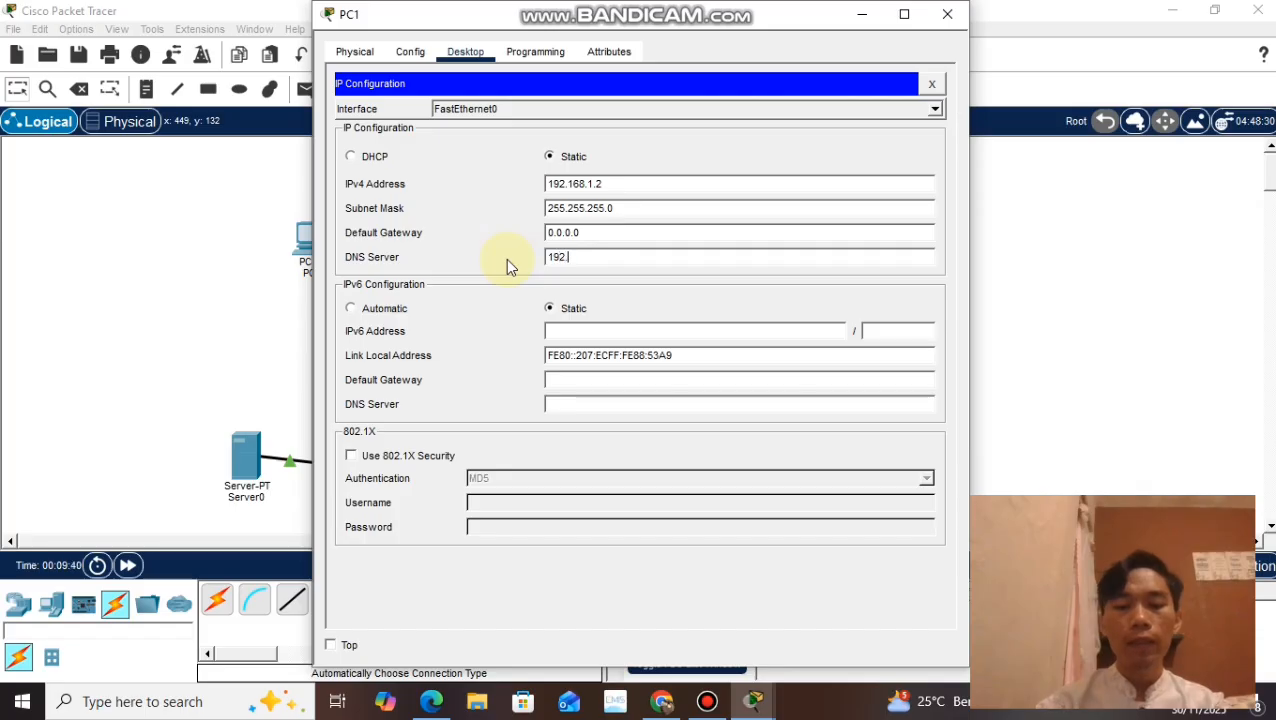
type("168.1.6")
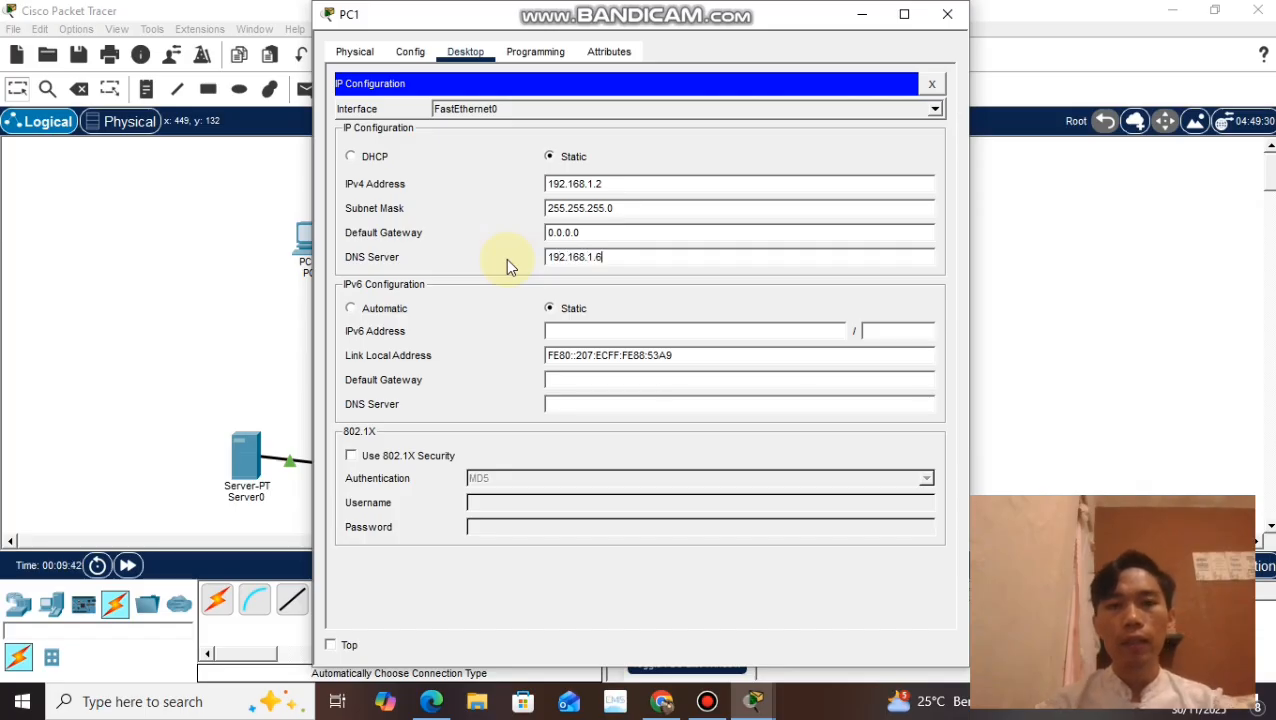
left_click(947, 14)
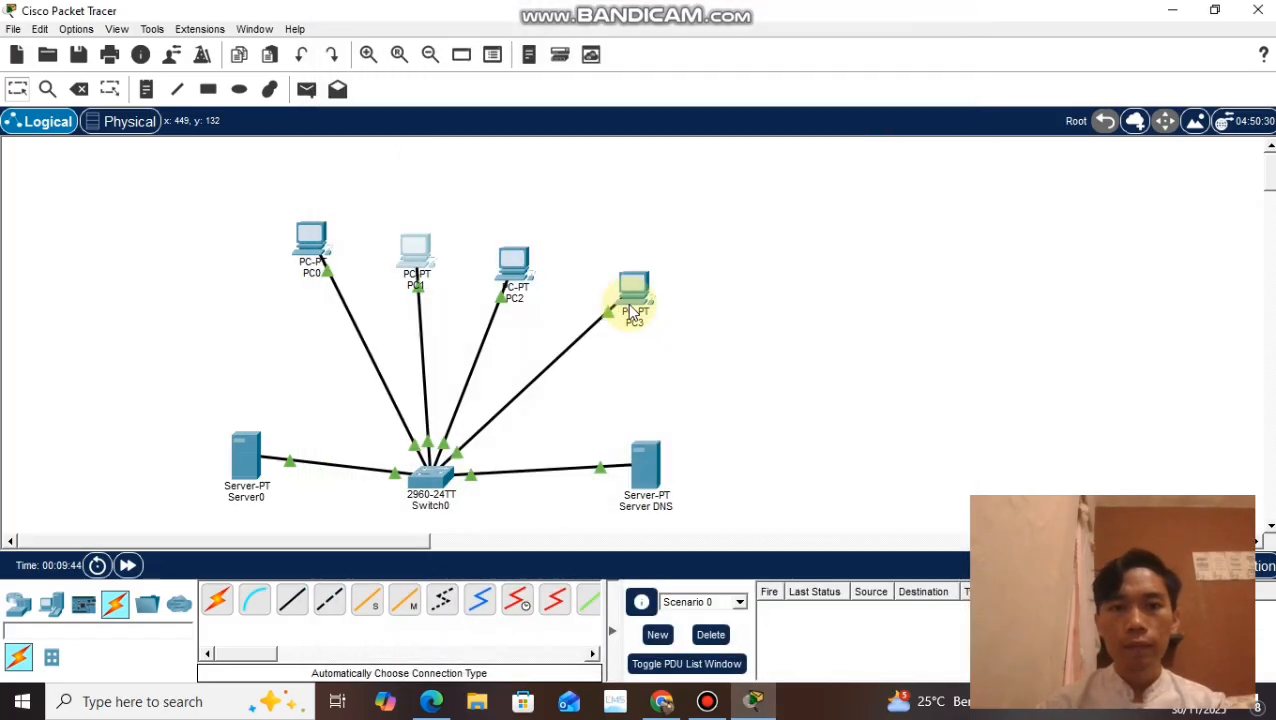
Step: Set the IPv4 DNS server in PC2's IP configuration to 192.168.1.6
left_click(514, 268)
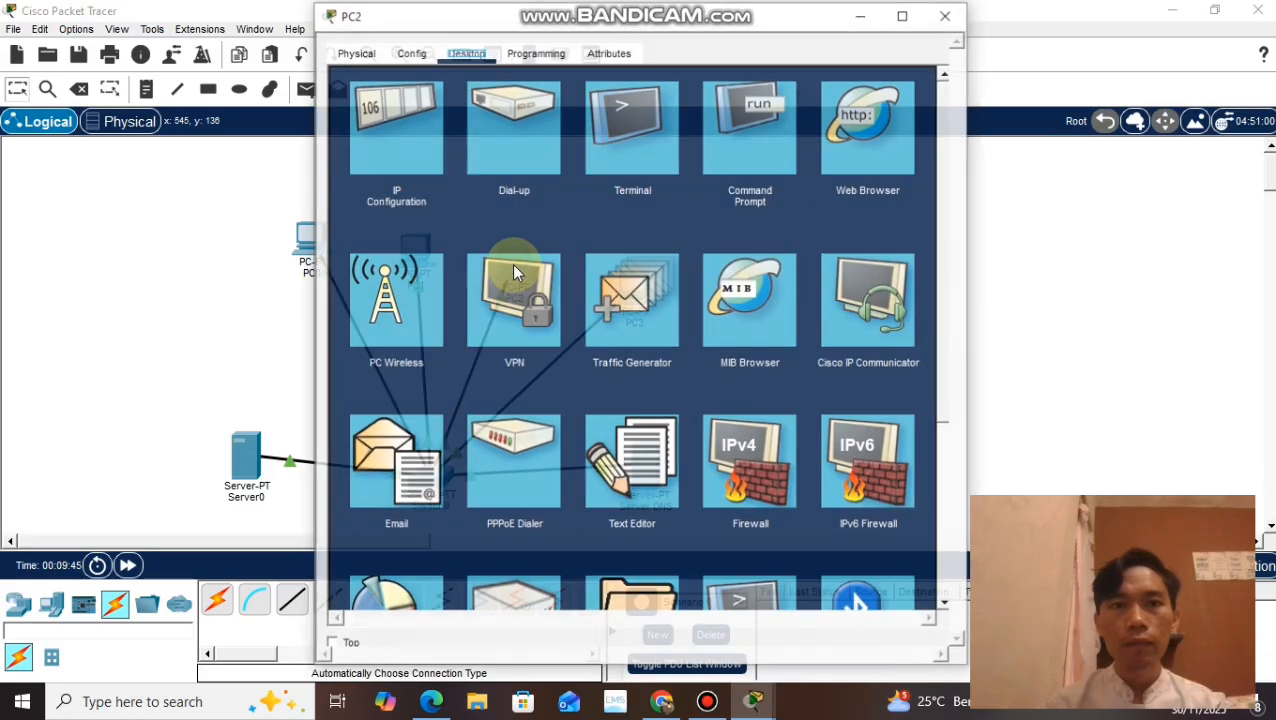
left_click(394, 127)
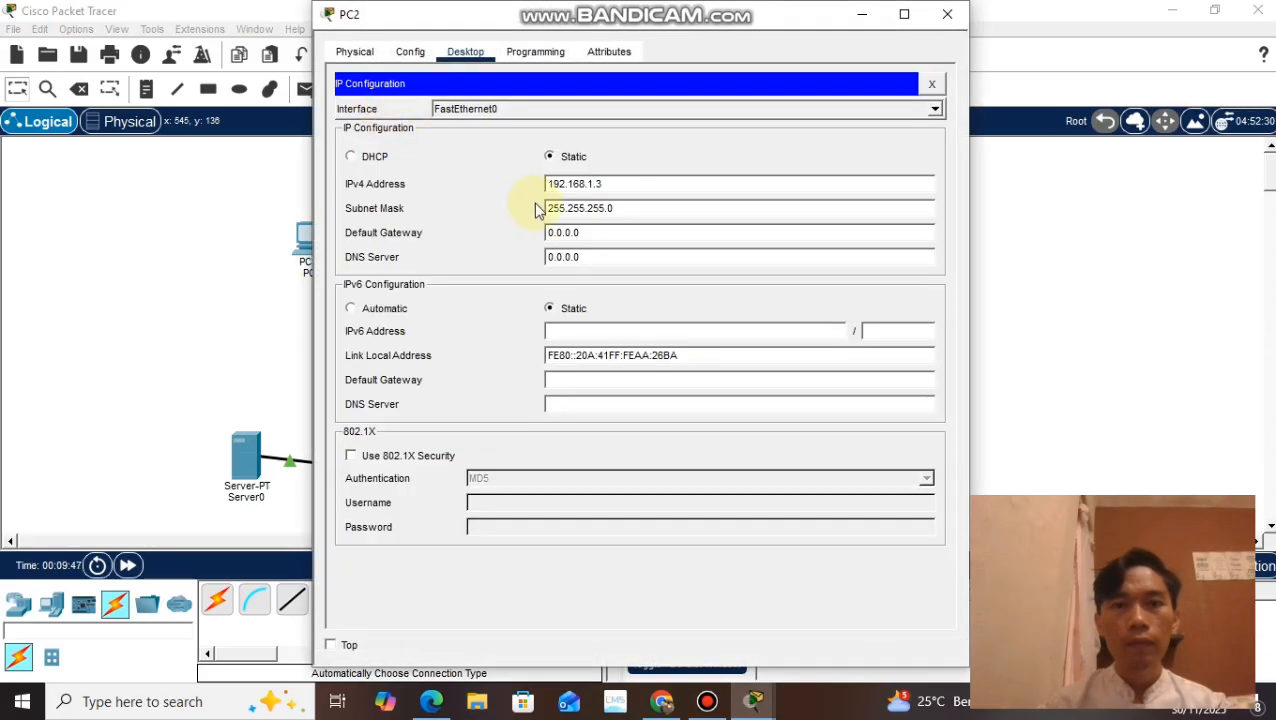
left_click(600, 257)
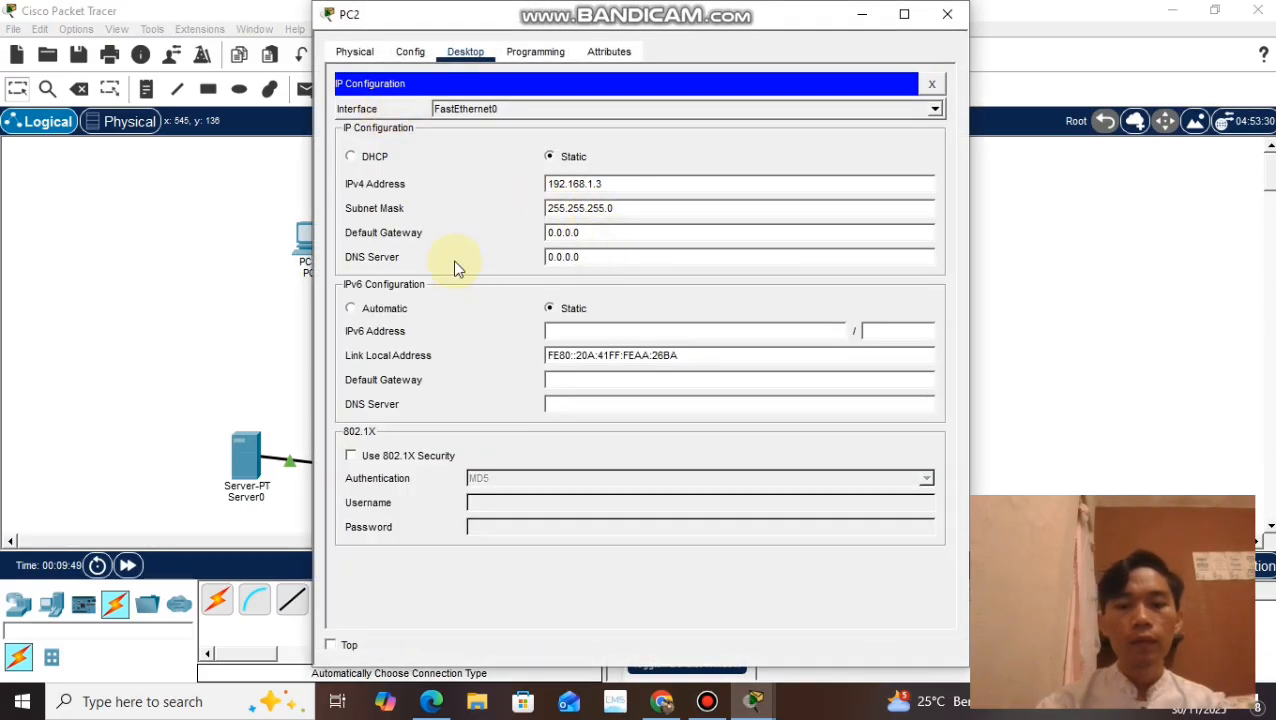
left_click_drag(595, 258, 501, 270)
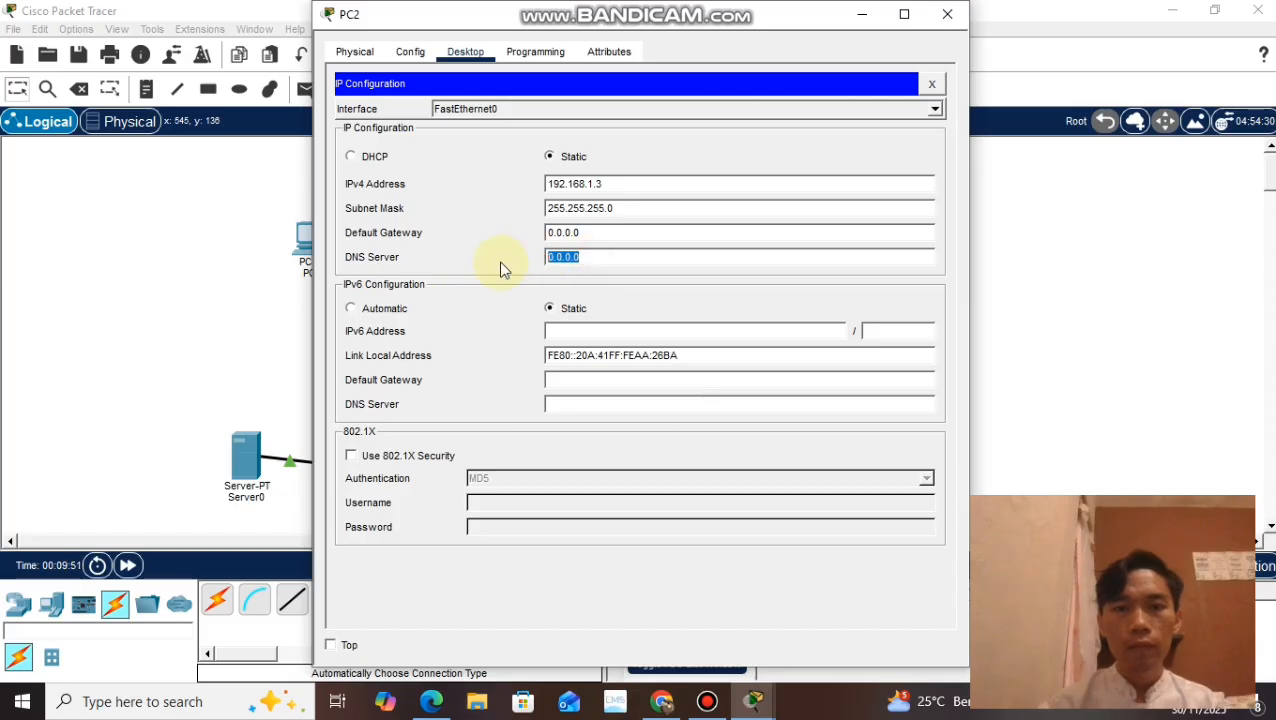
type("192.16")
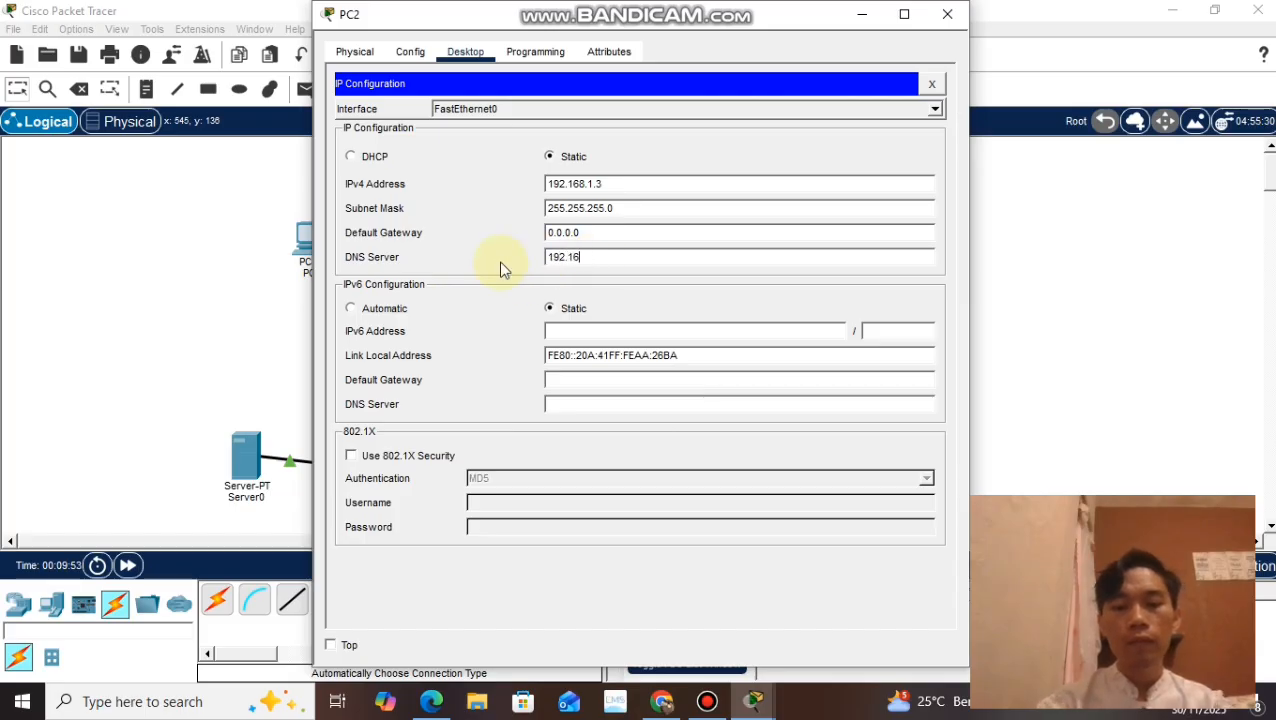
type("8.1.6")
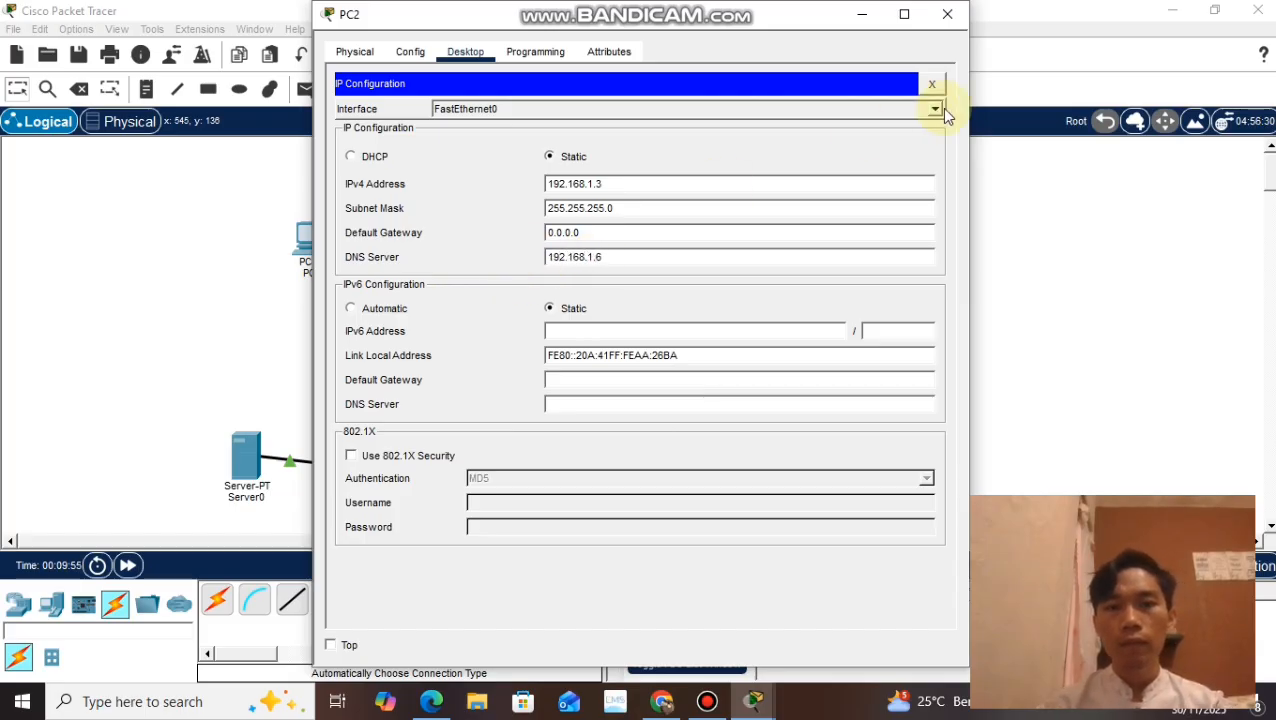
left_click(947, 14)
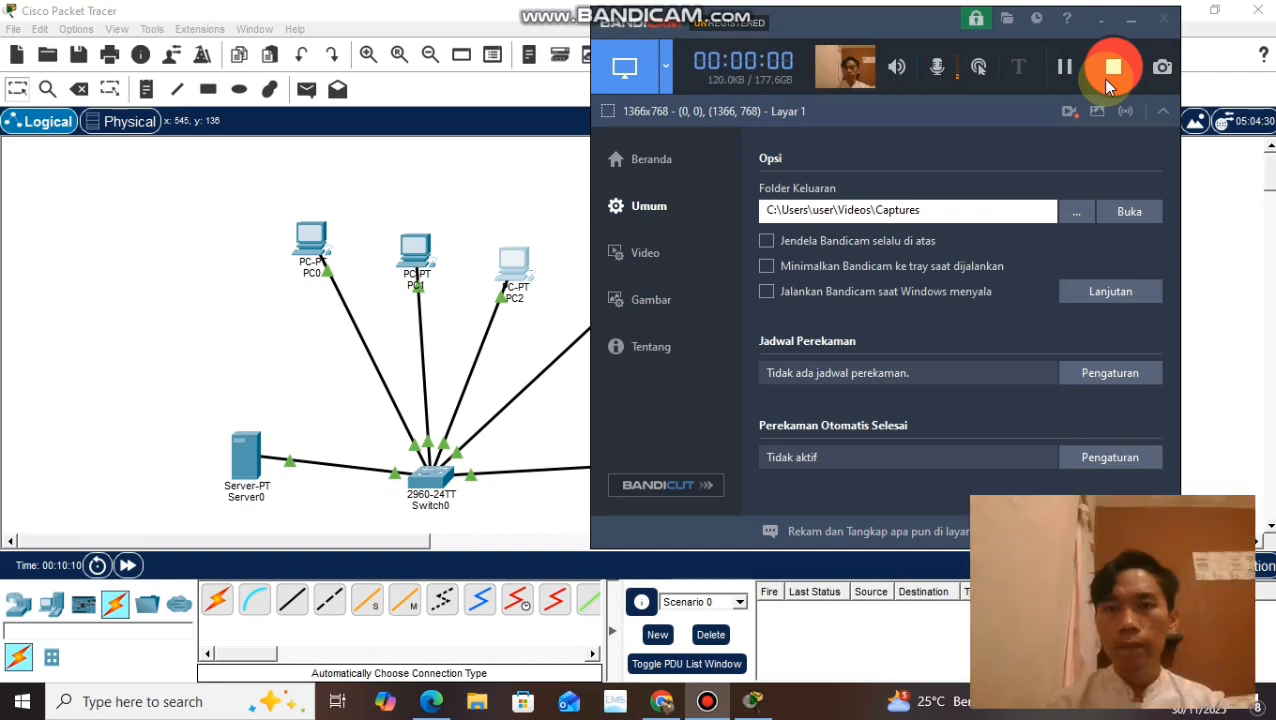
Step: Set the IPv4 DNS server in PC3's IP configuration to 192.168.1.6
left_click(1131, 20)
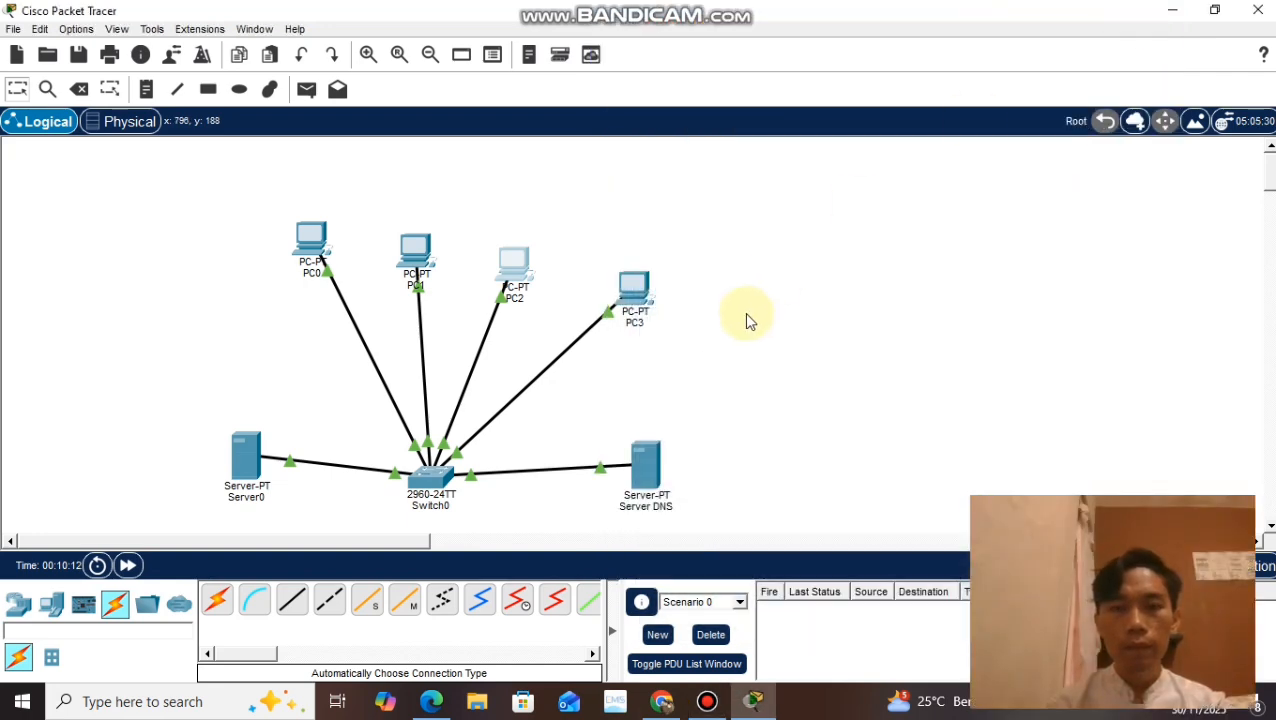
left_click(640, 302)
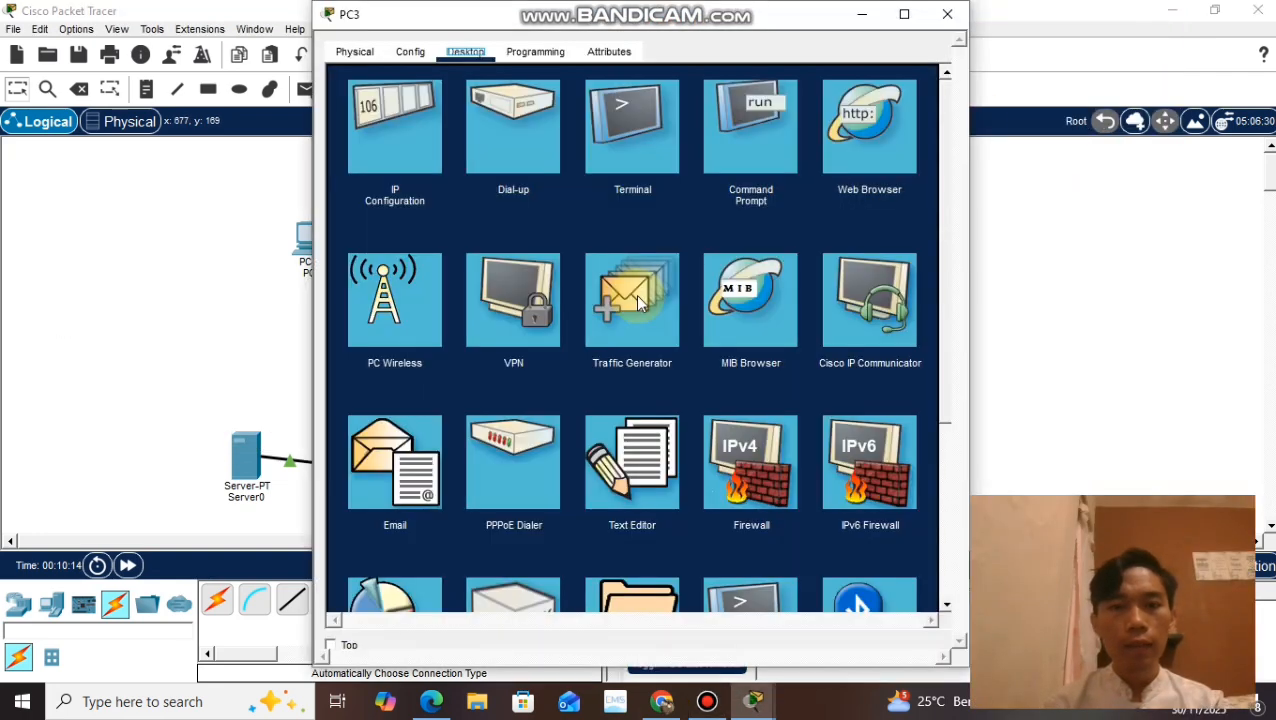
left_click(422, 142)
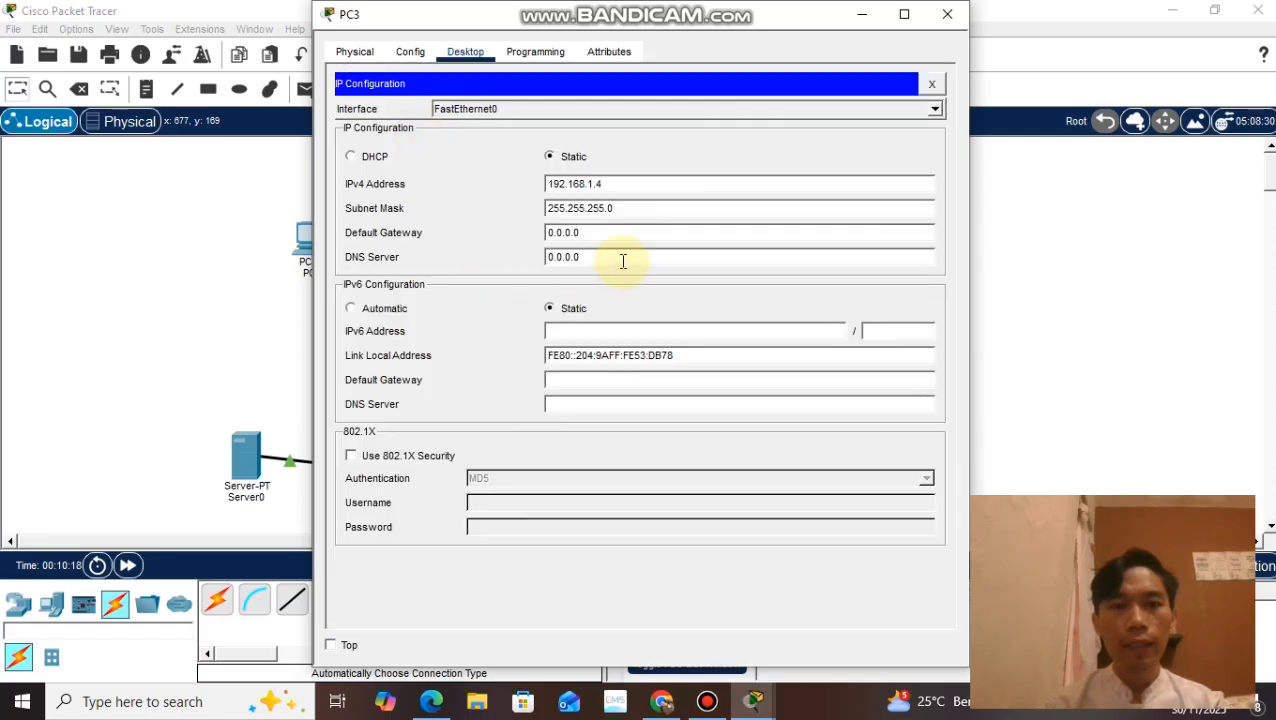
left_click_drag(622, 260, 513, 259)
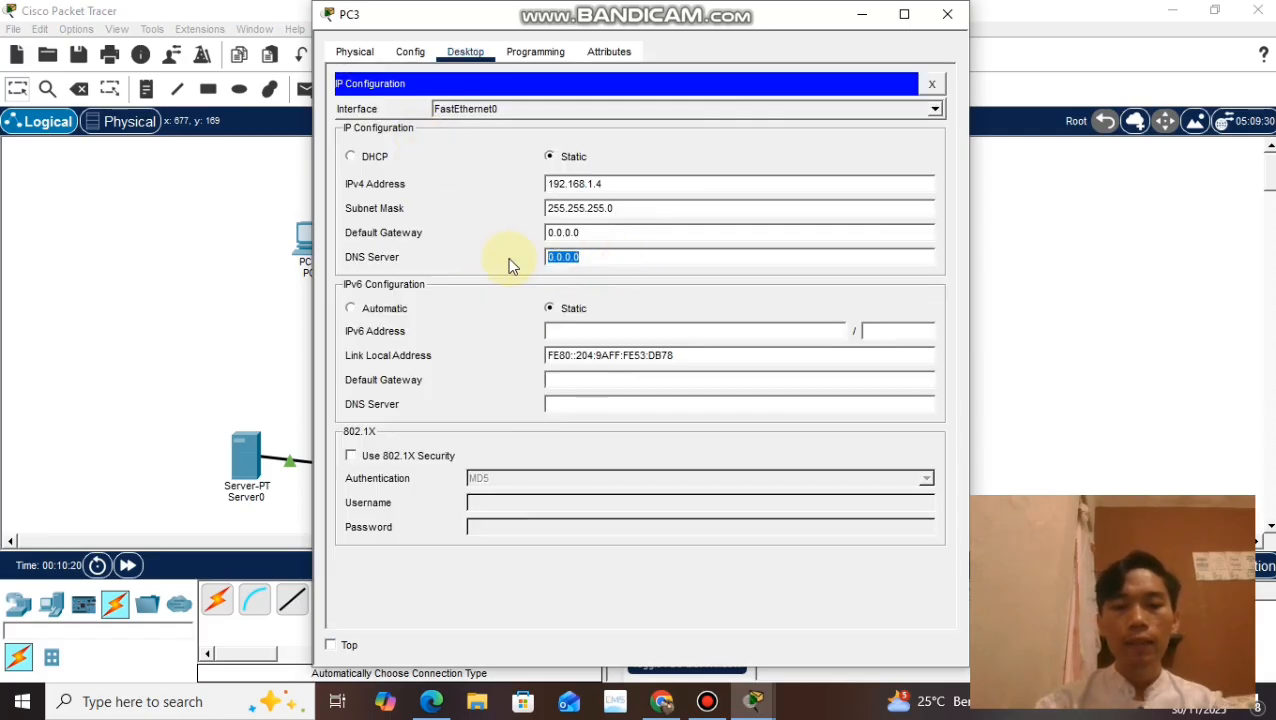
type("19")
type("2.")
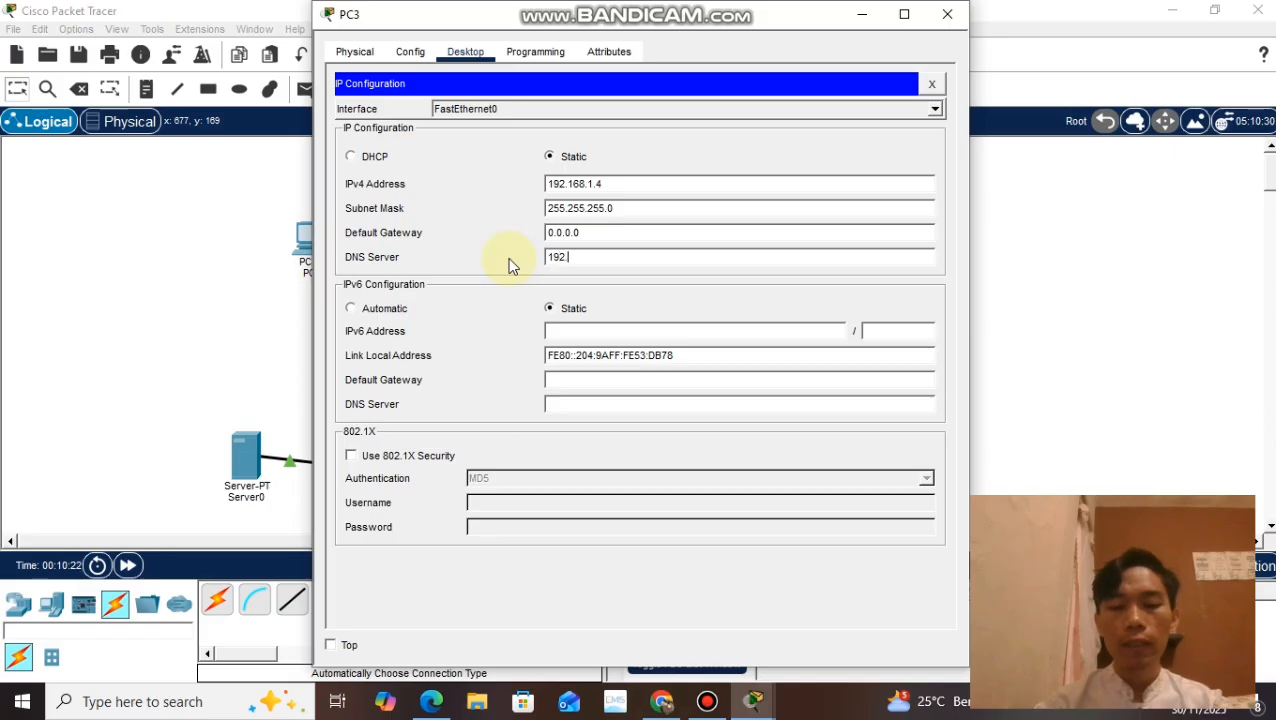
type("168.1.")
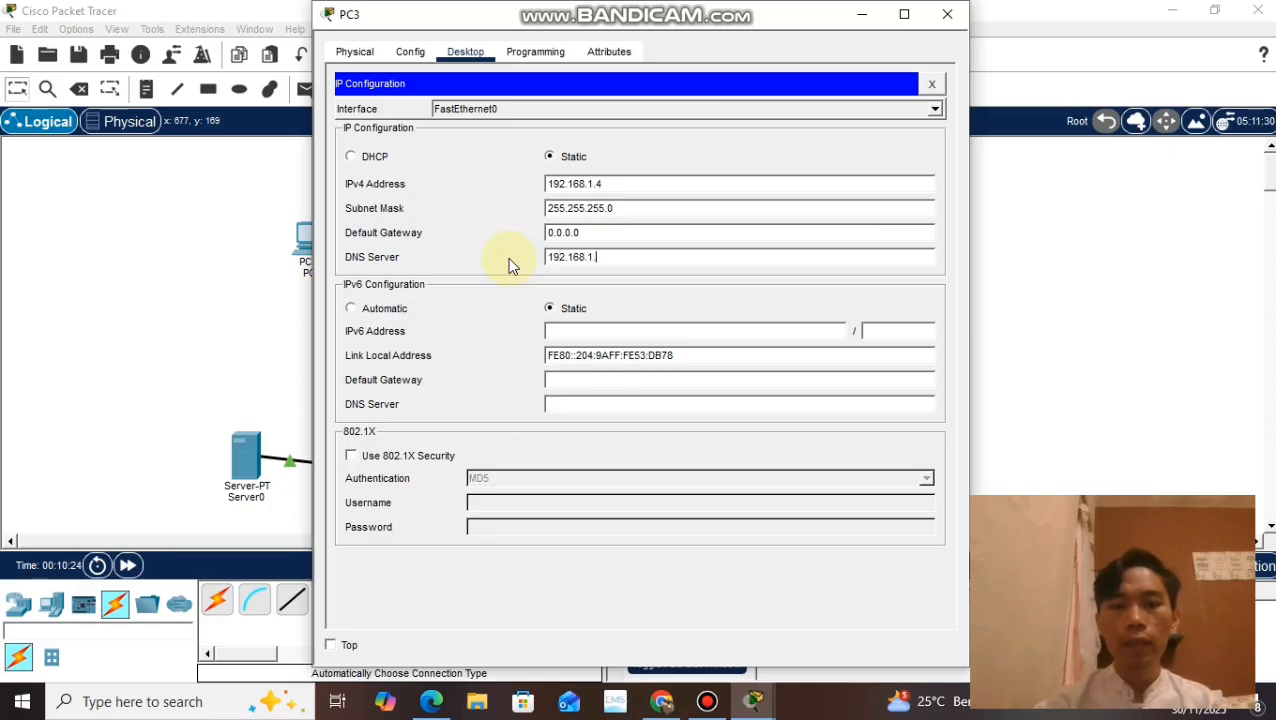
type("6")
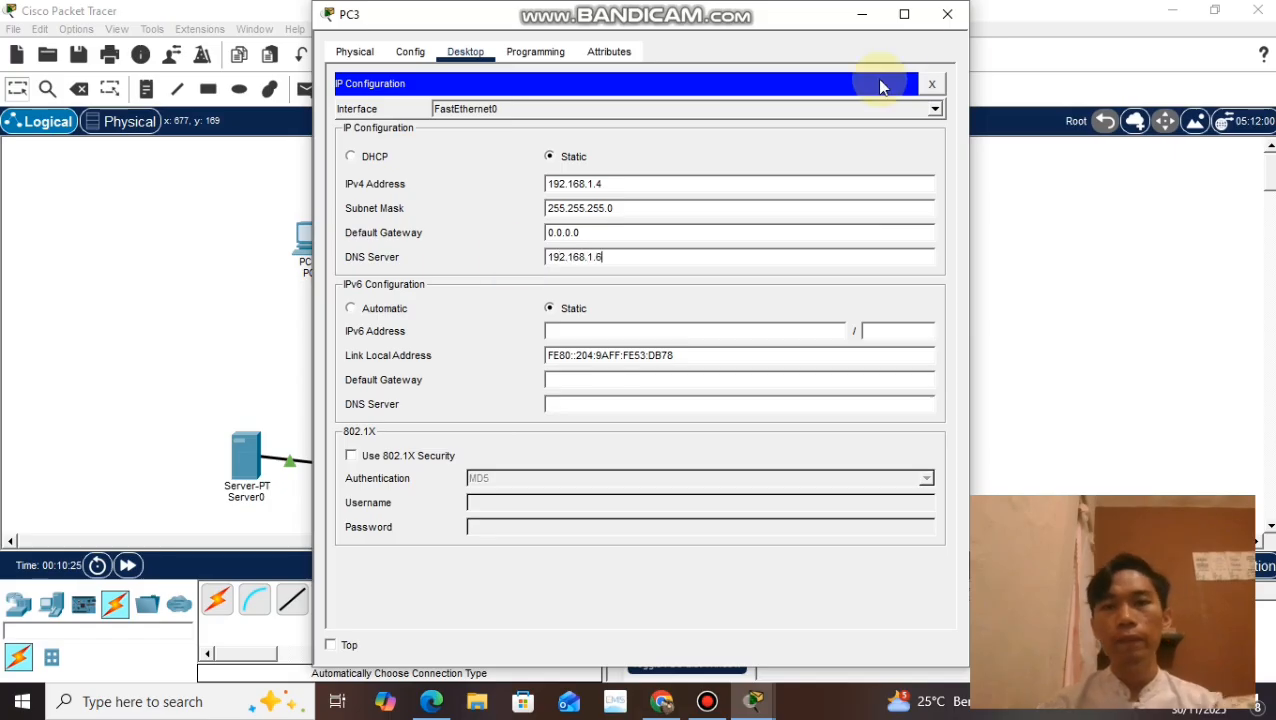
left_click(943, 12)
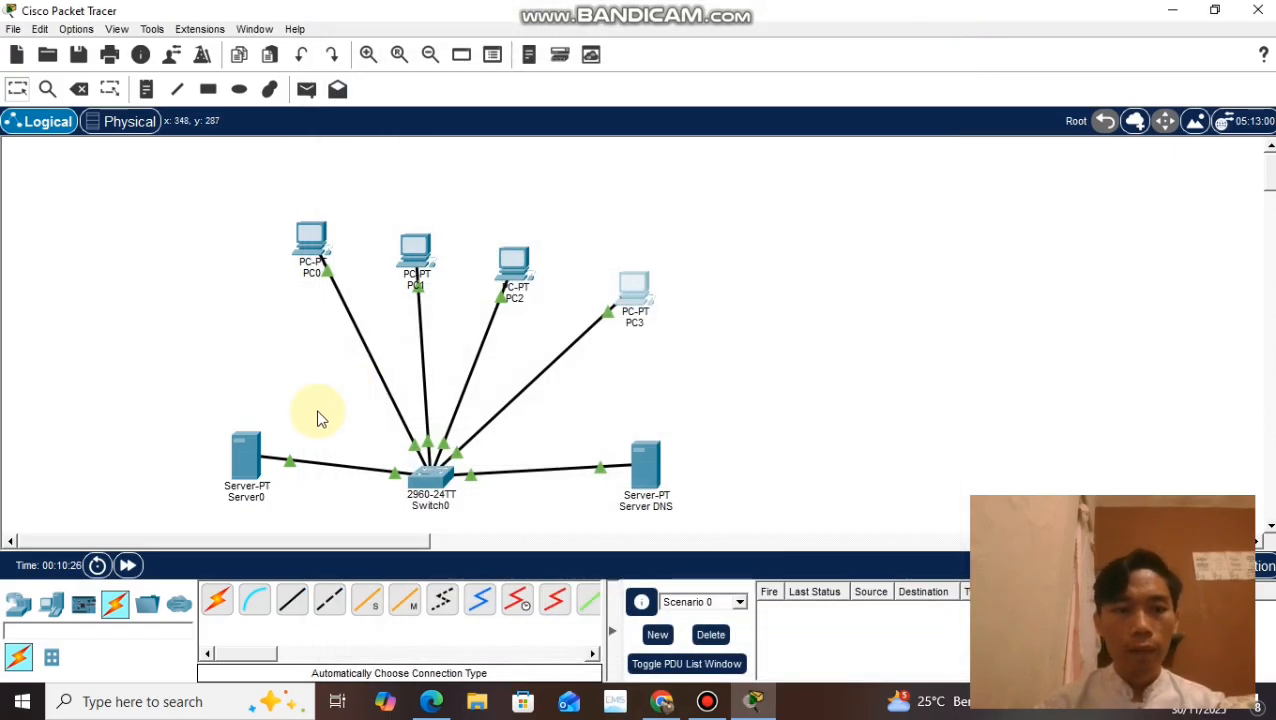
Step: Set the IPv4 DNS server in Server0's IP configuration to 192.168.1.6
left_click(229, 478)
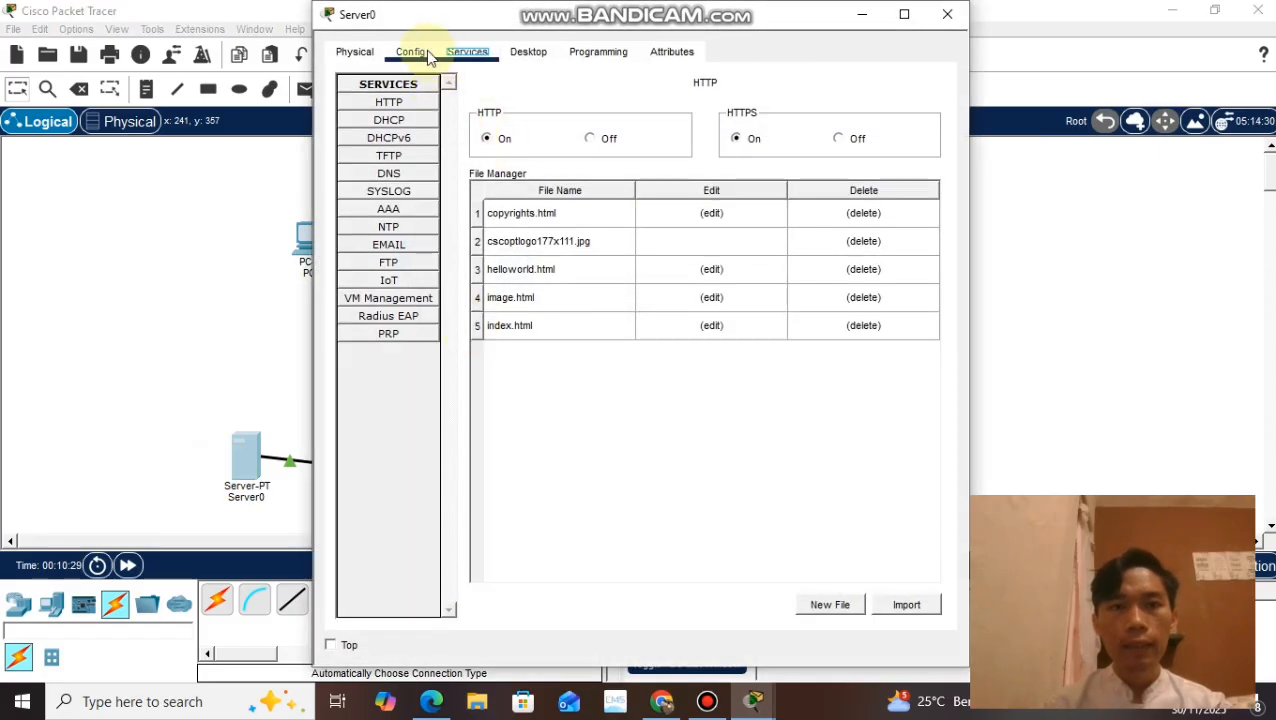
left_click(427, 57)
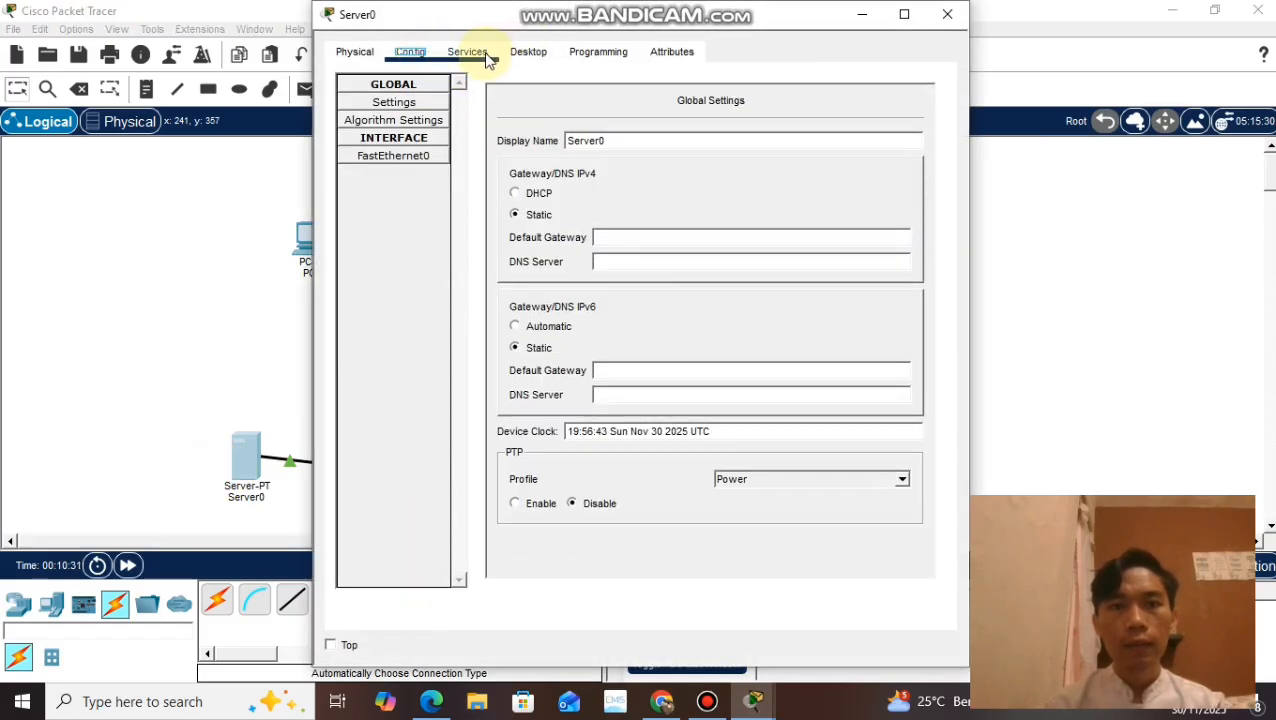
left_click(533, 55)
left_click(404, 128)
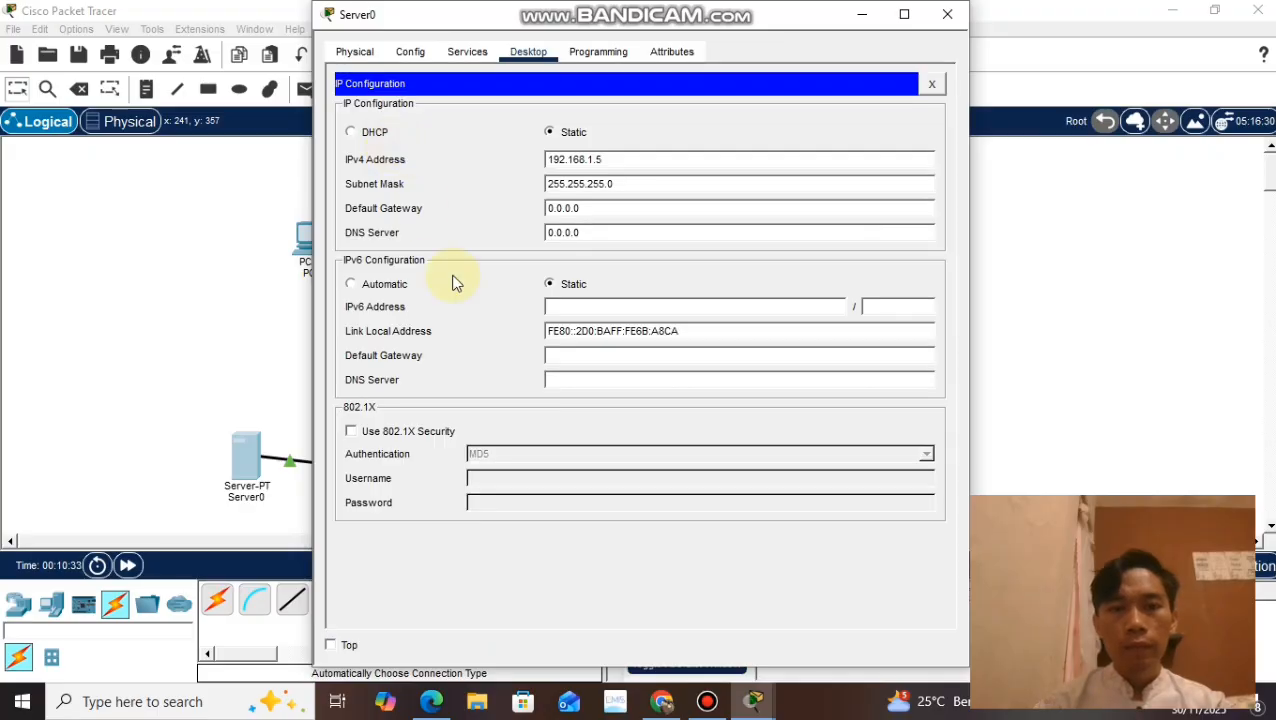
left_click_drag(590, 233, 503, 244)
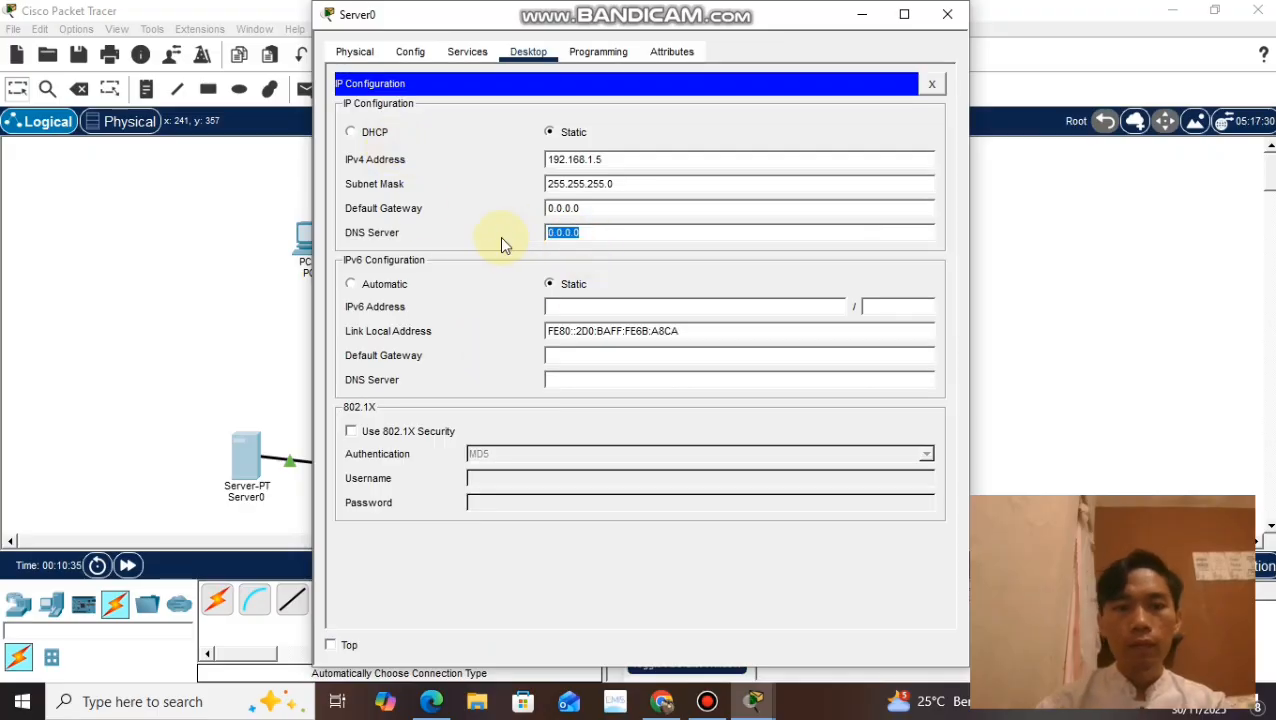
type("192.16")
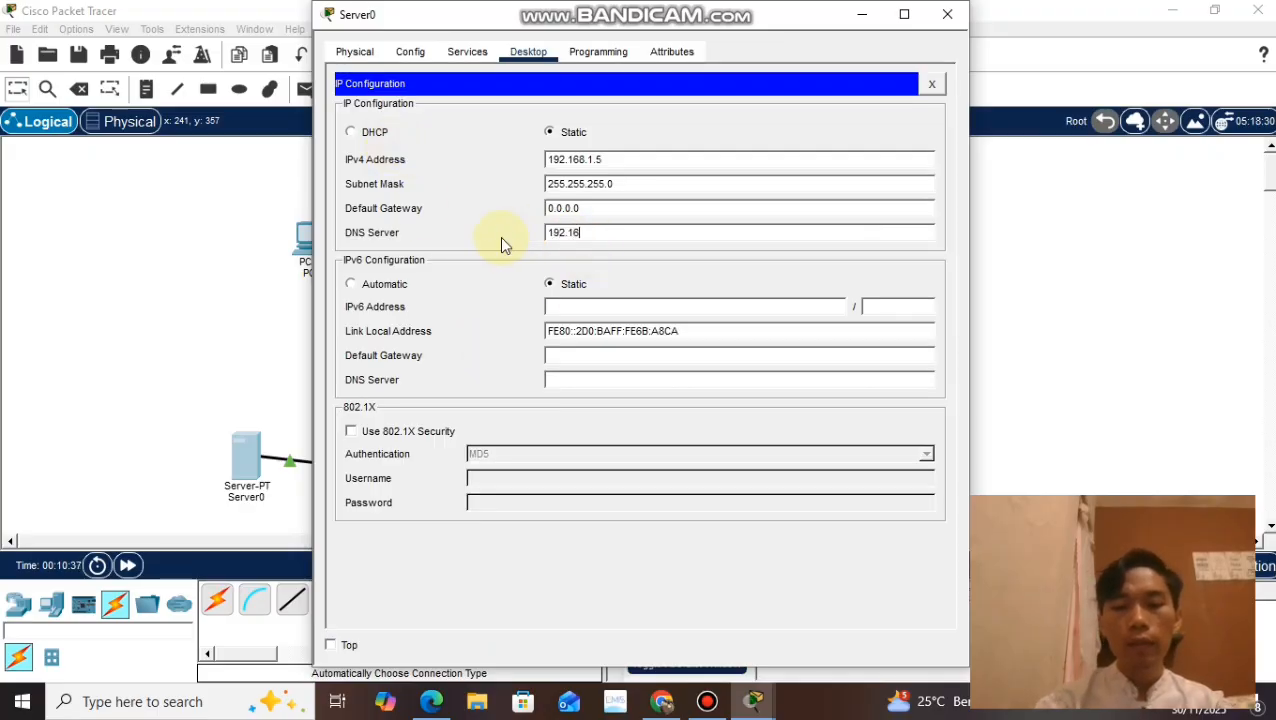
type("8.1.6")
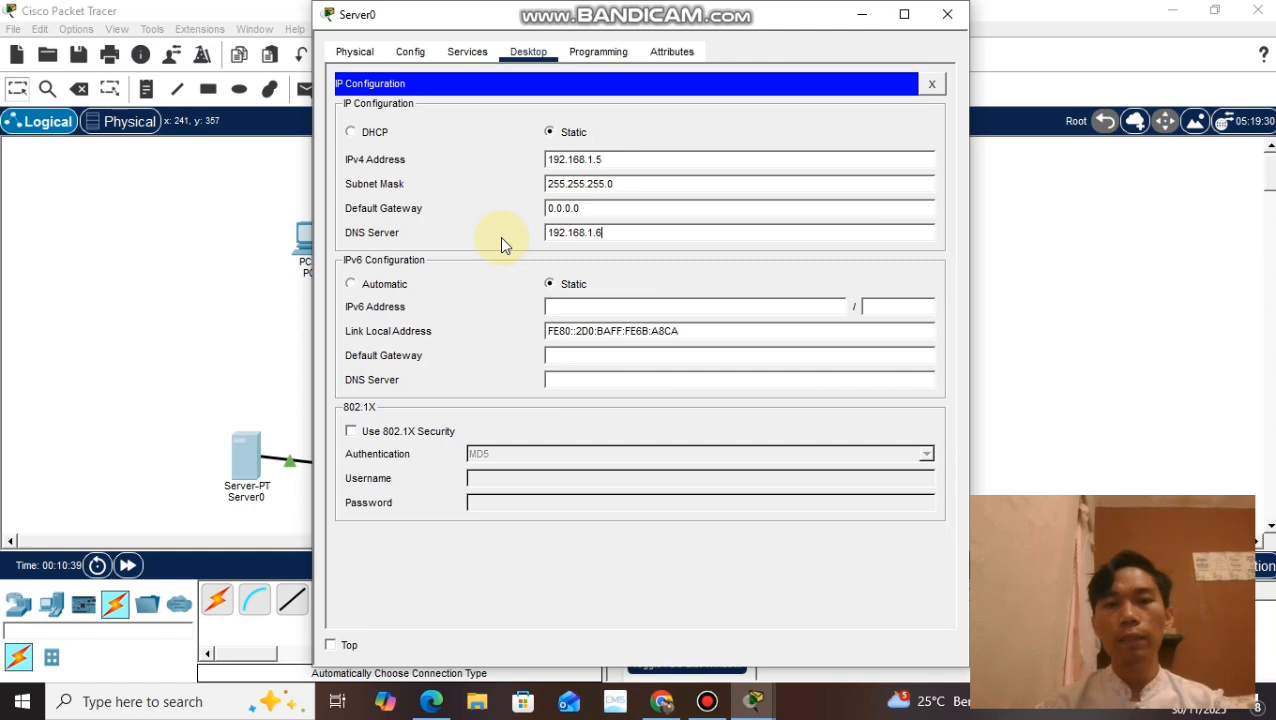
left_click(948, 17)
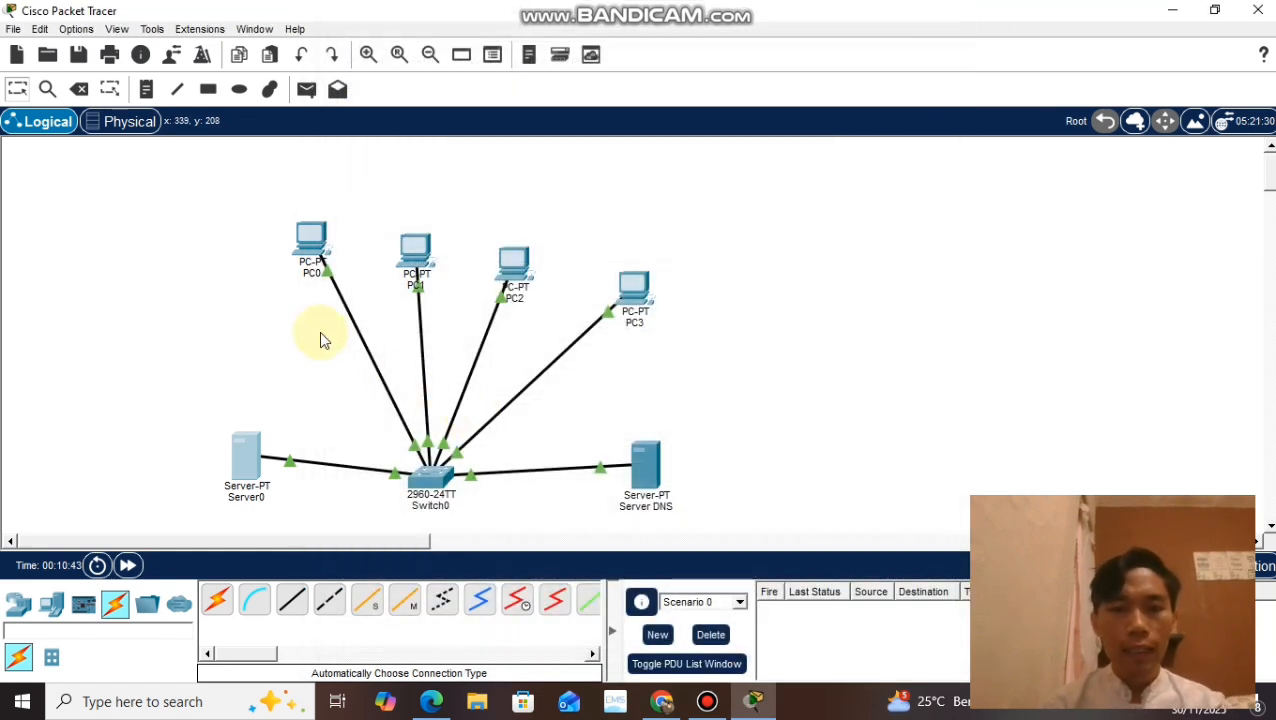
Step: Load tugas3.com in PC0's web browser to test name resolution, and close the PC0 window
left_click(313, 247)
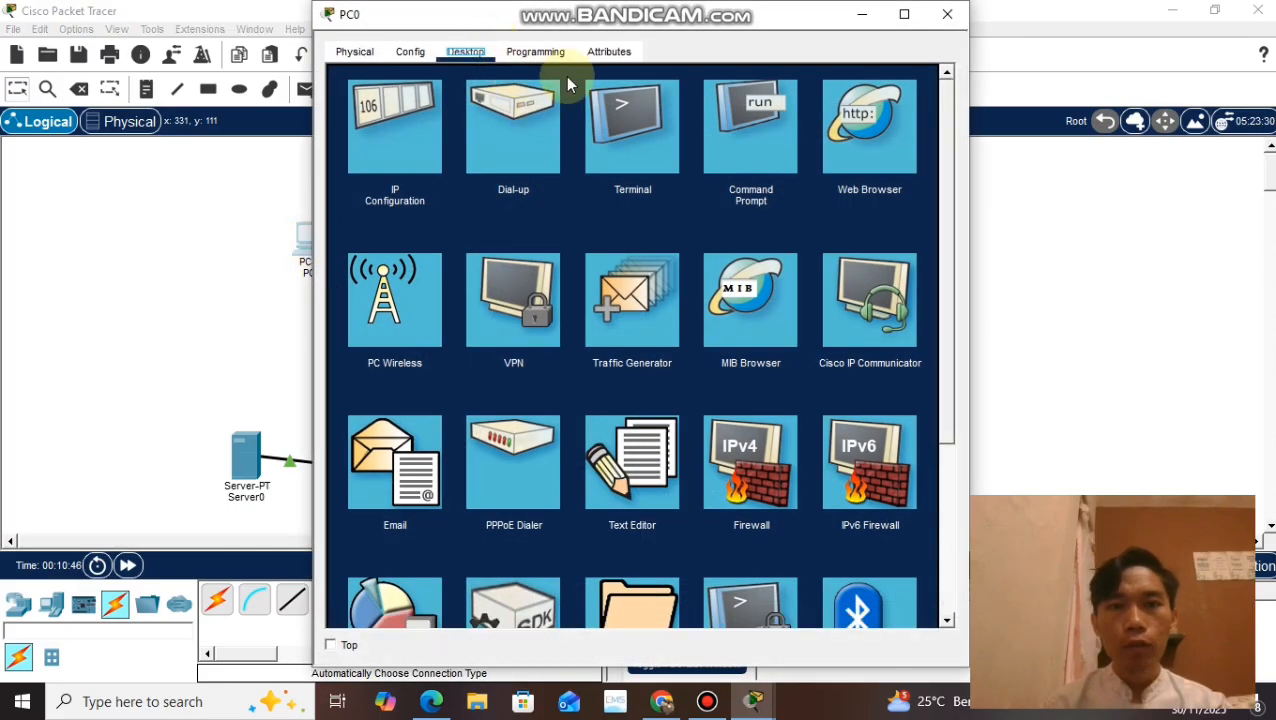
left_click(895, 147)
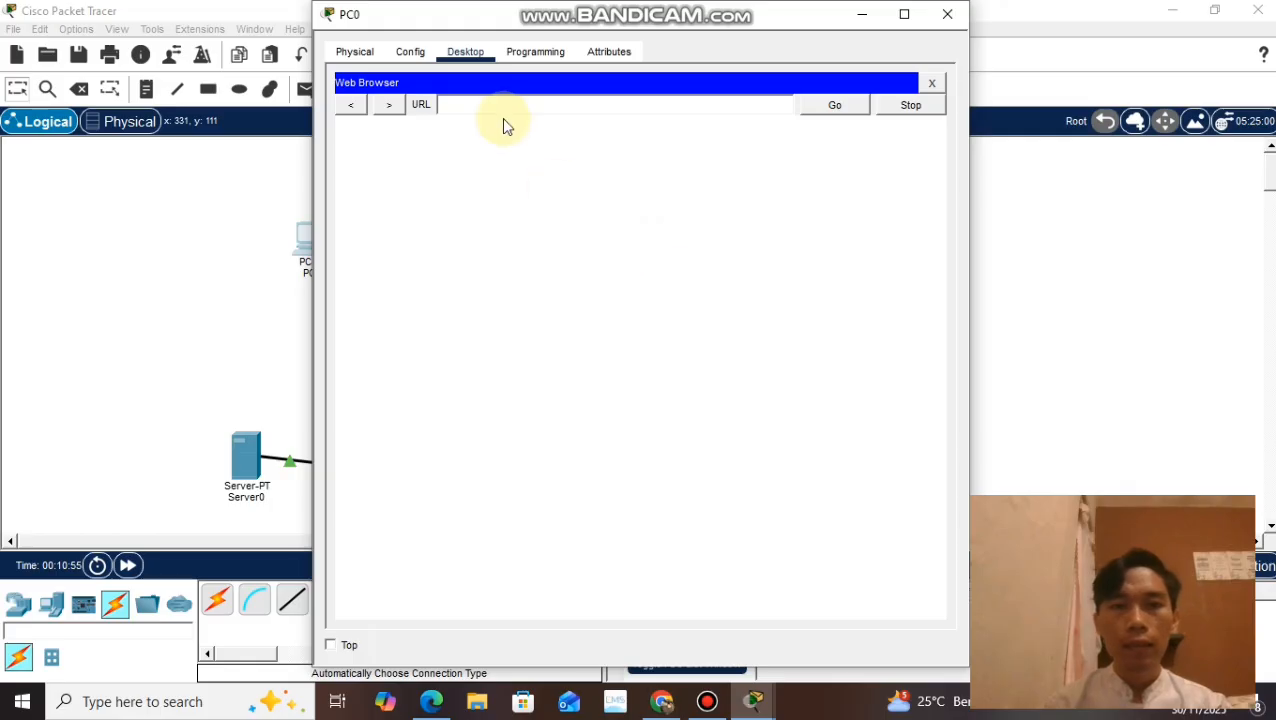
left_click(501, 115)
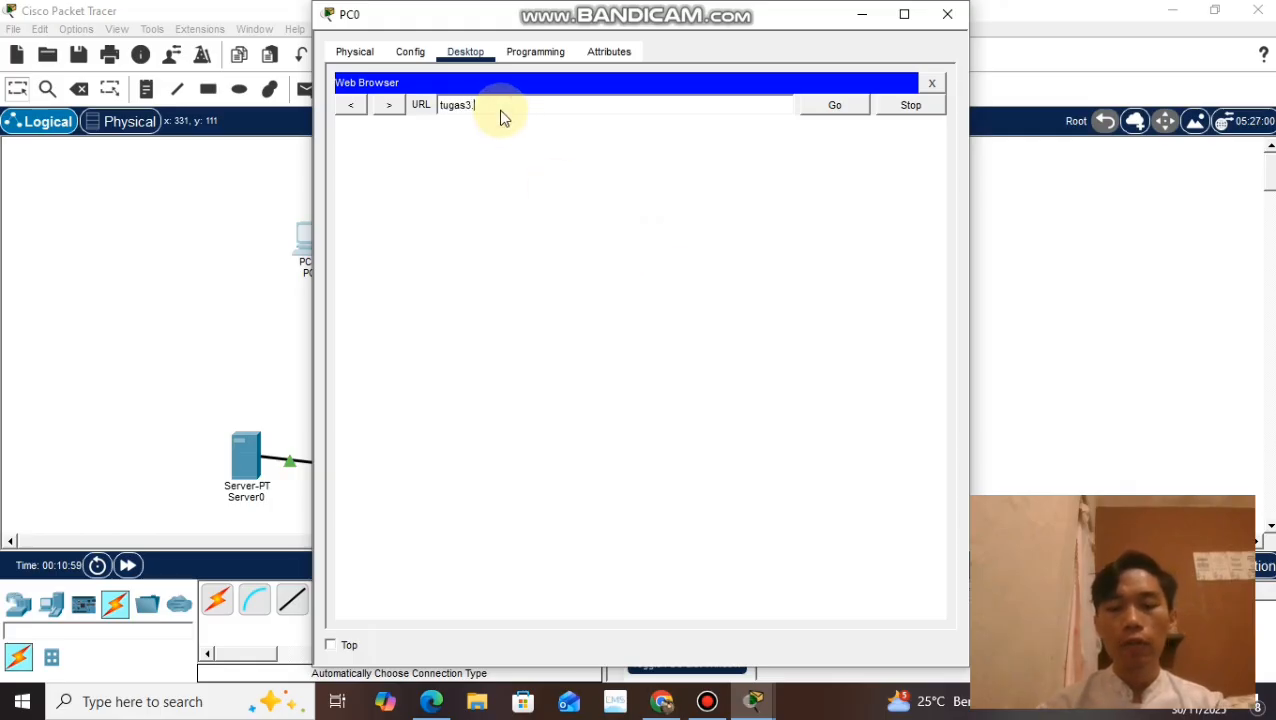
type("tugas3.com")
key("Return")
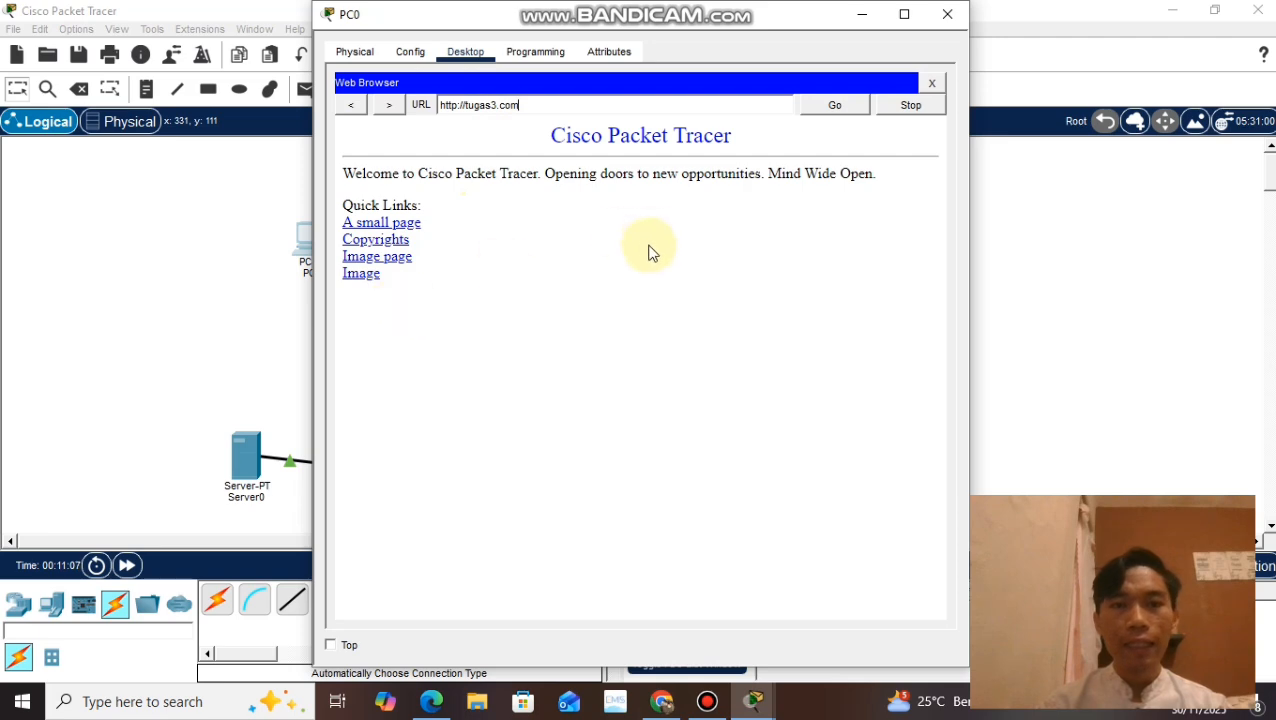
left_click(947, 16)
Step: Load tugas3.com in PC1's web browser to test name resolution, and close the PC1 window
left_click(425, 258)
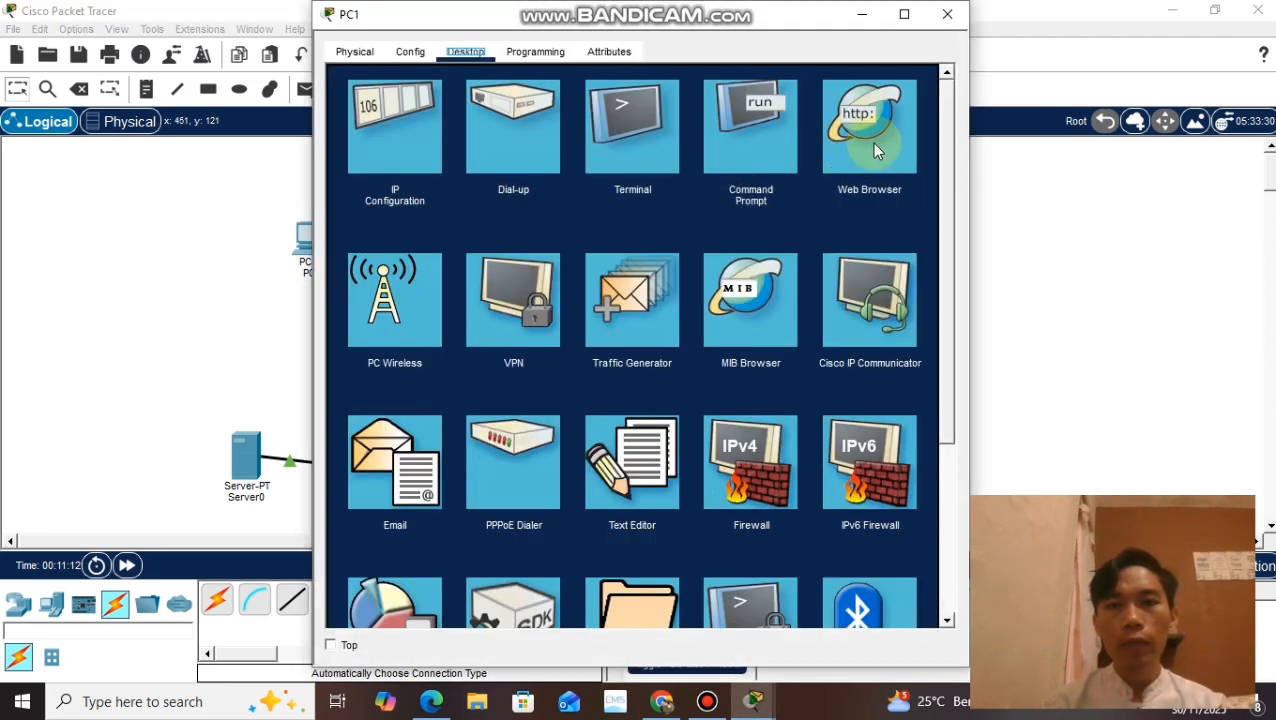
left_click(873, 148)
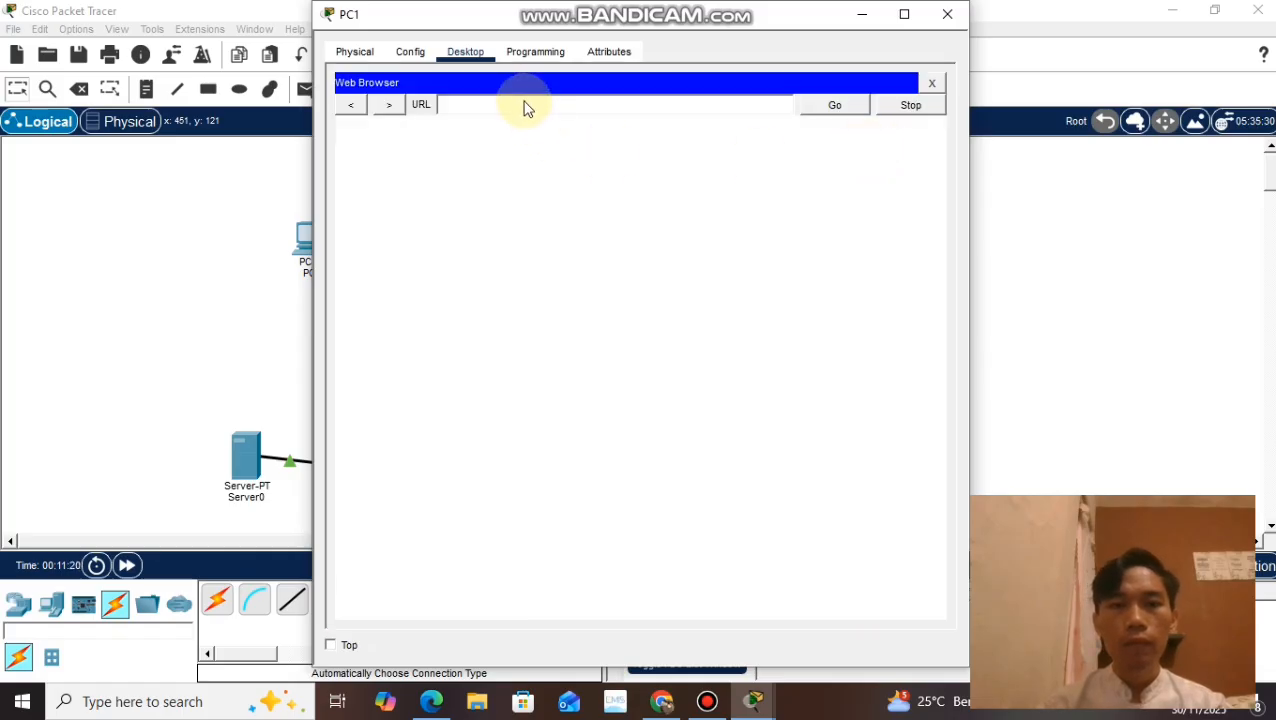
left_click(526, 110)
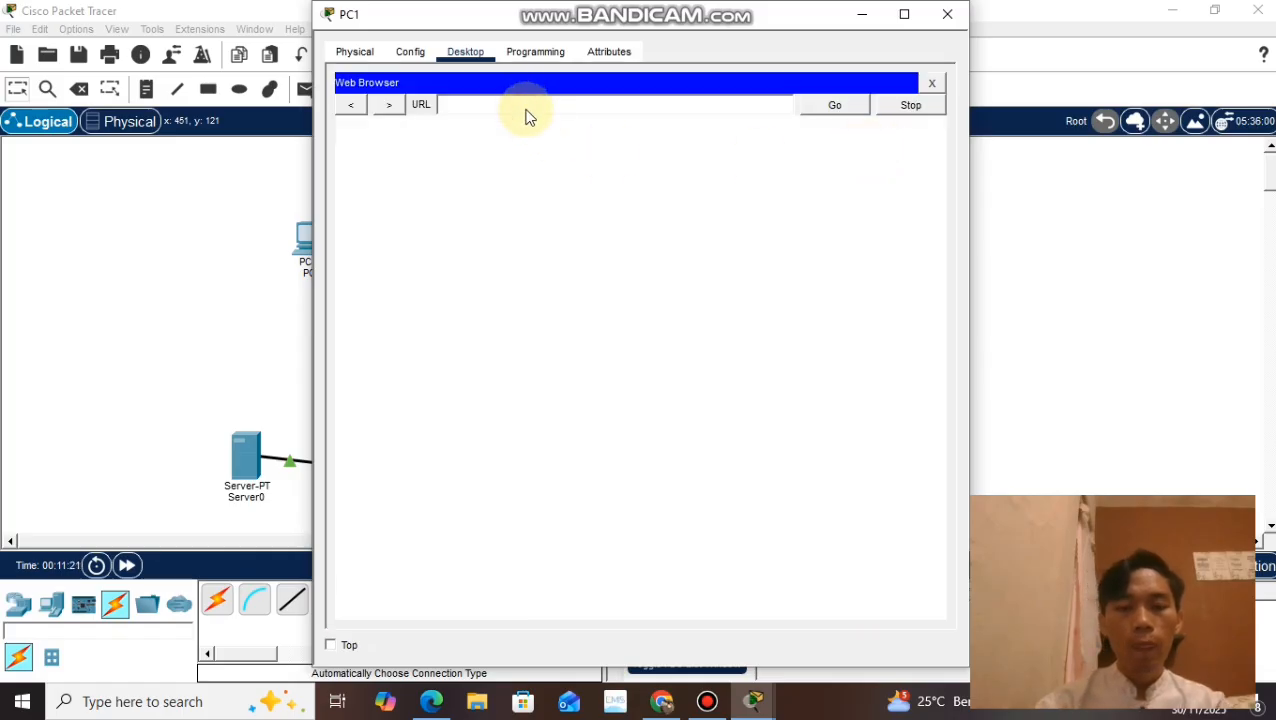
type("tugsa")
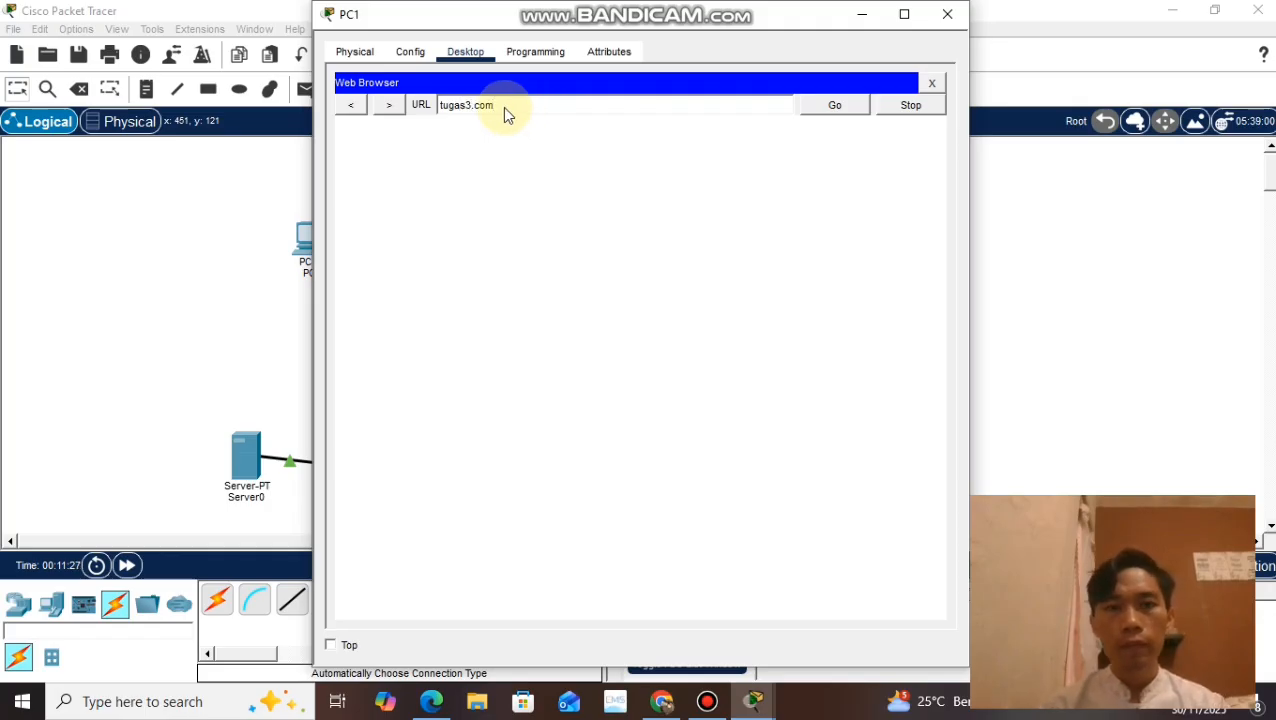
left_click(495, 105)
left_click_drag(488, 107, 434, 113)
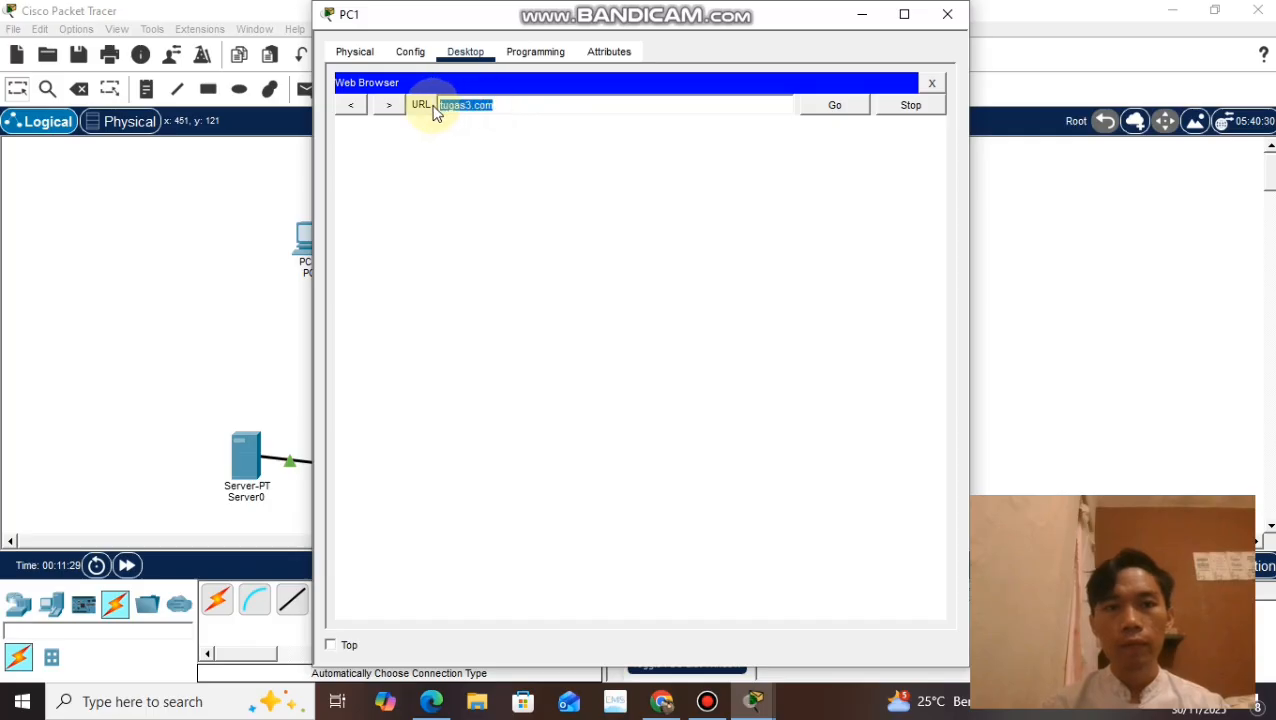
left_click(800, 118)
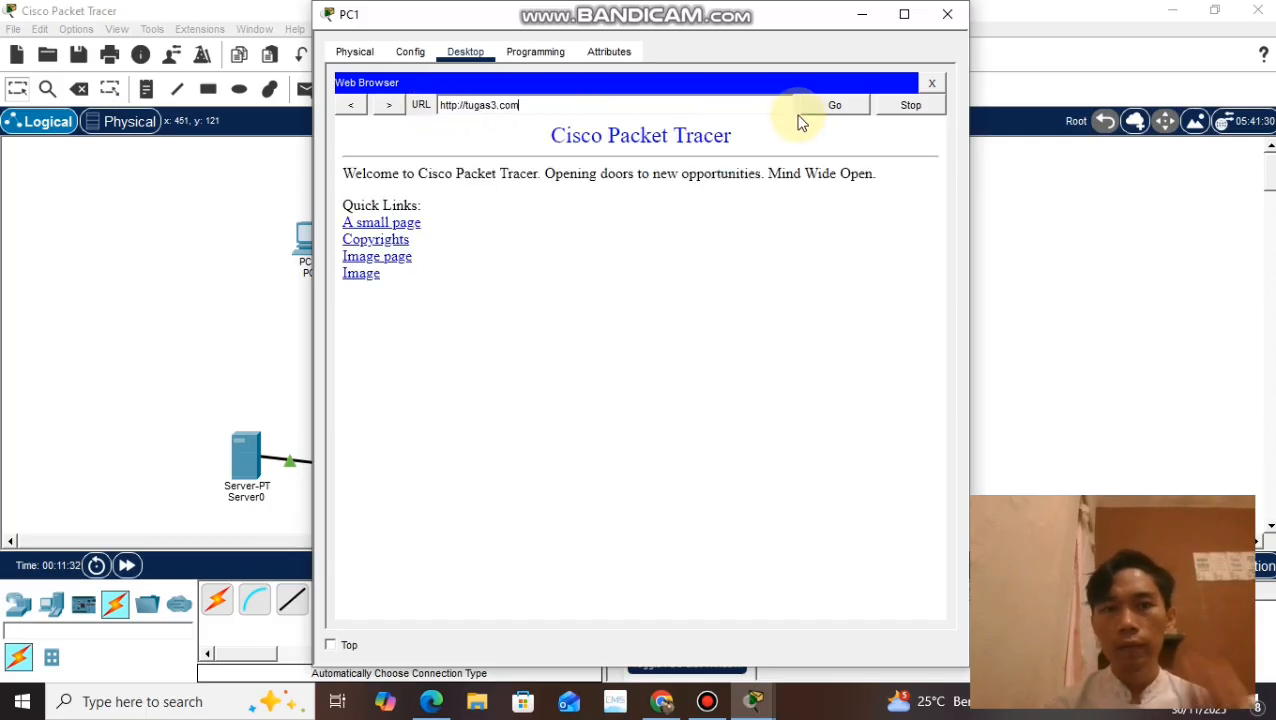
left_click(947, 16)
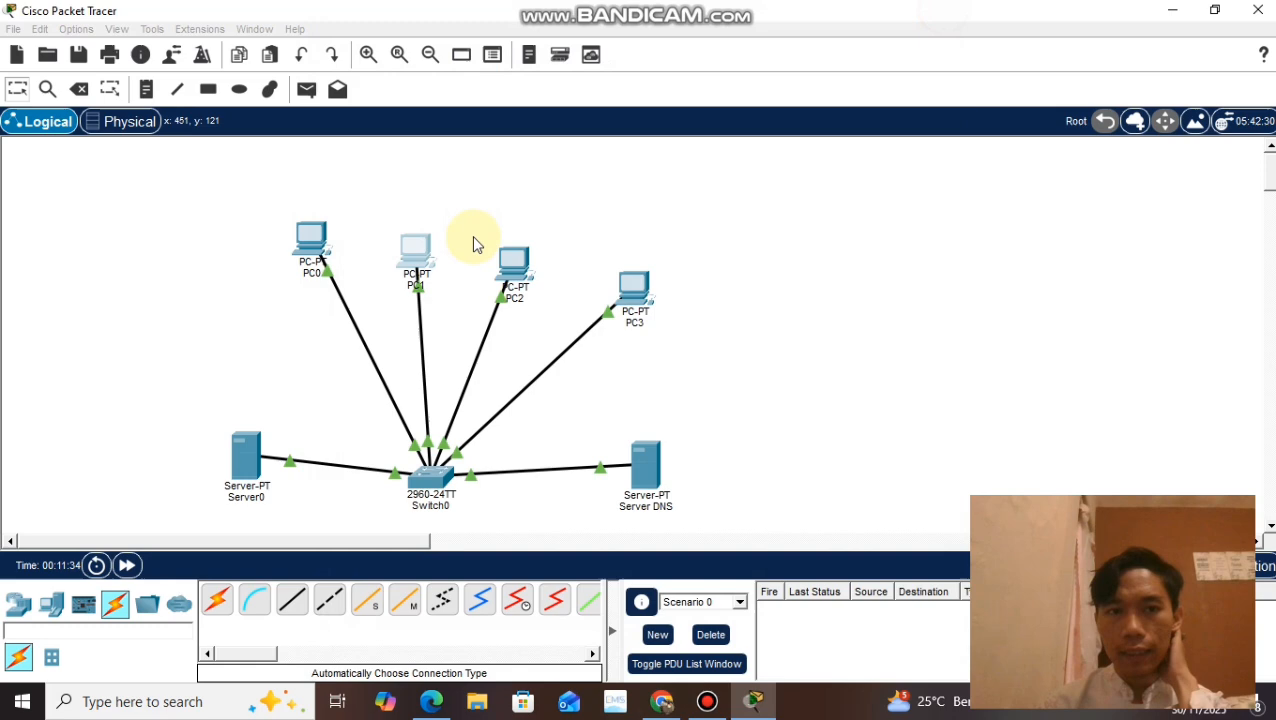
Step: Load tugas3.com in PC2's web browser to test name resolution, and close the PC2 window
left_click(522, 280)
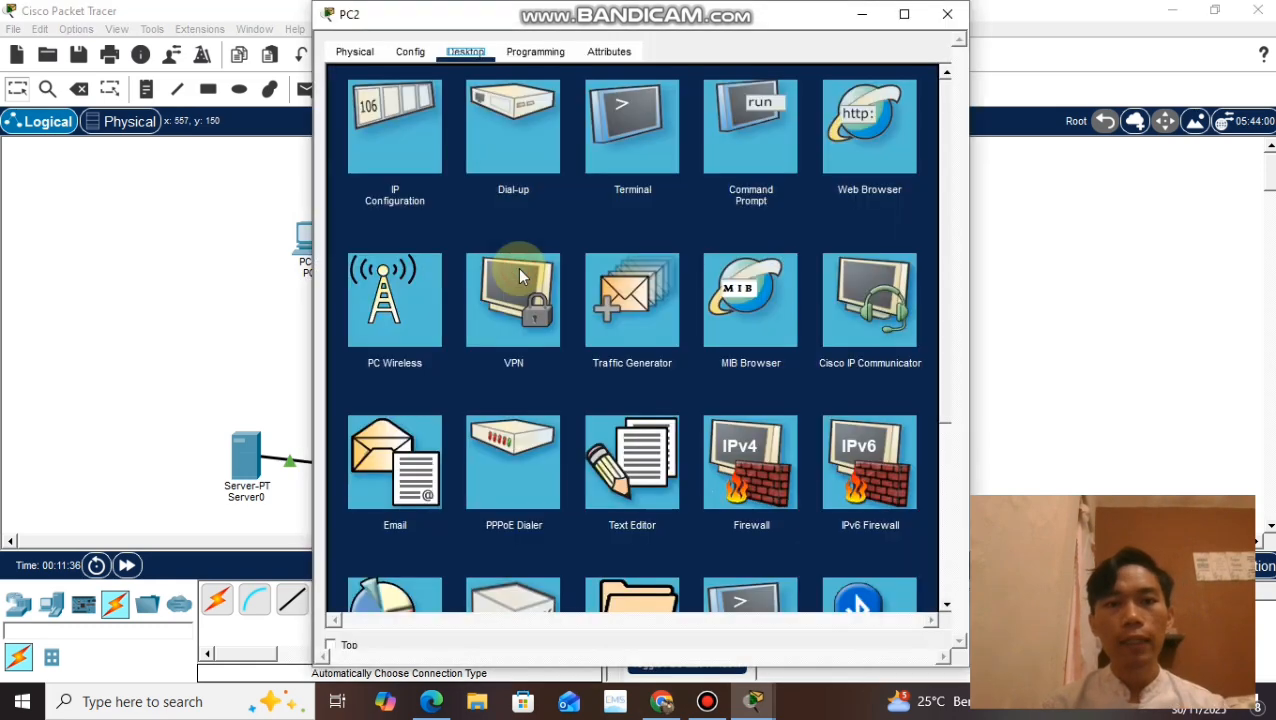
left_click(517, 275)
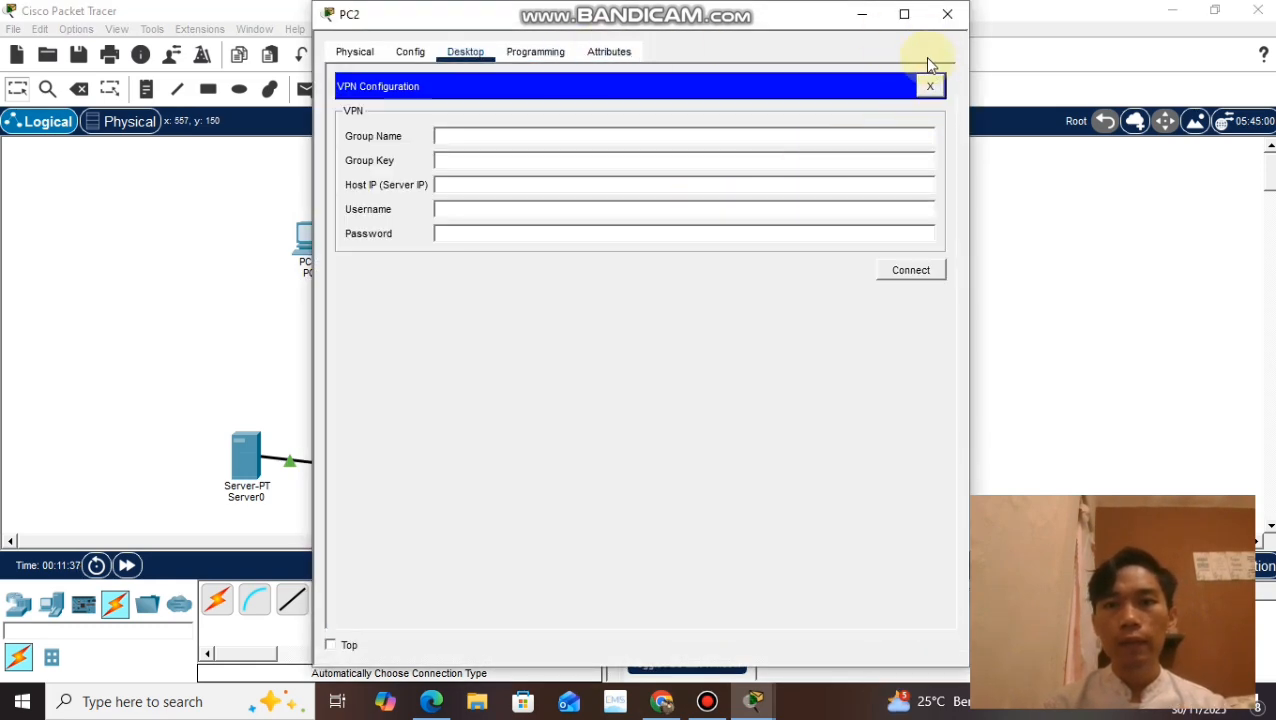
left_click(930, 88)
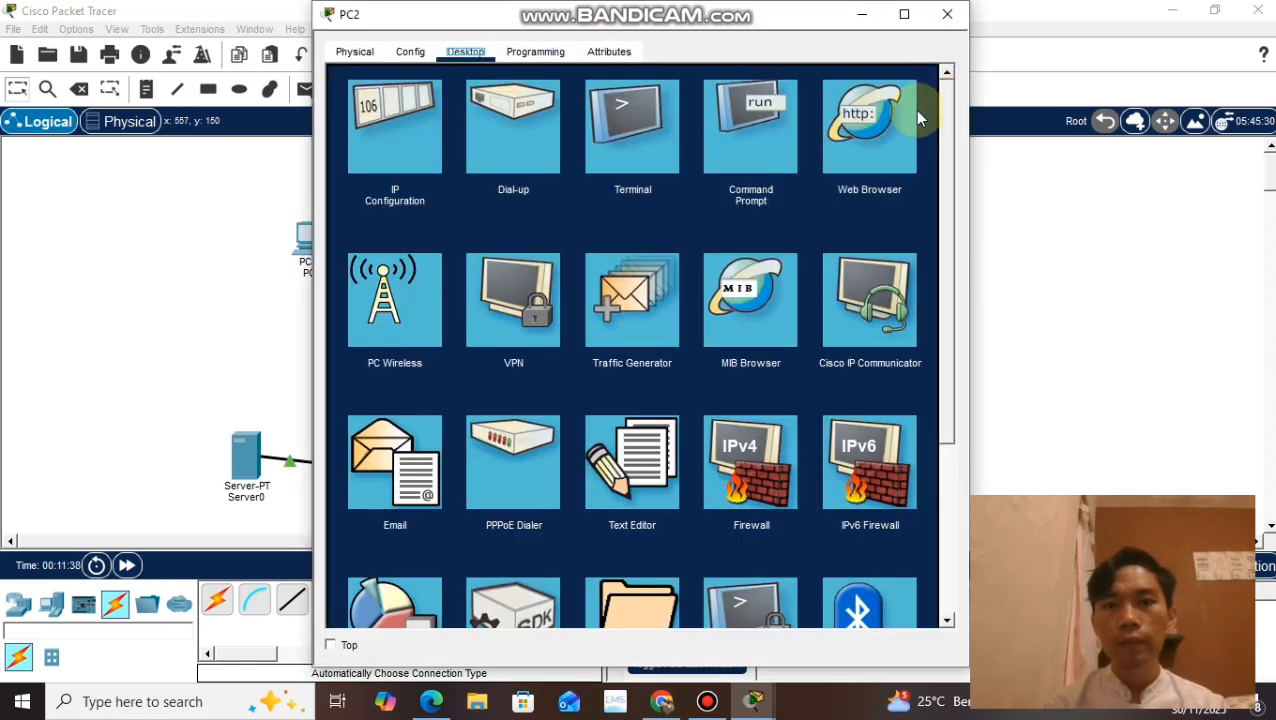
left_click(868, 147)
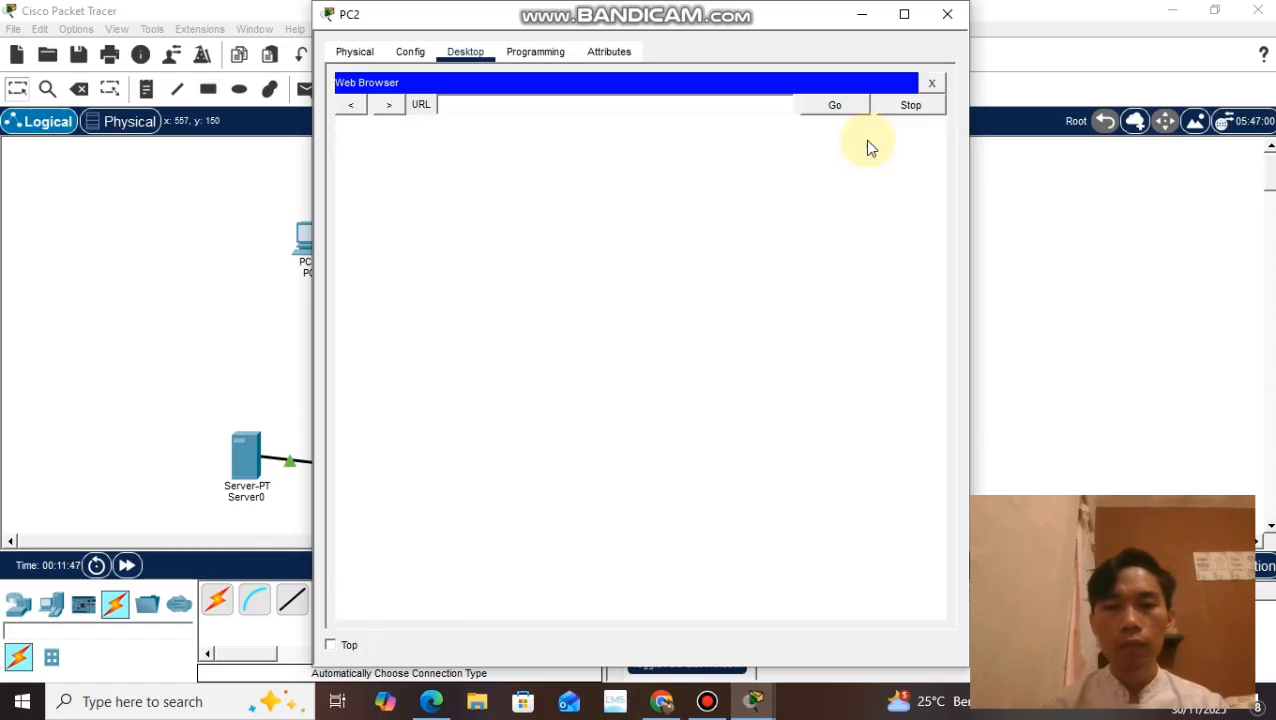
left_click(508, 105)
type("tugas3.com")
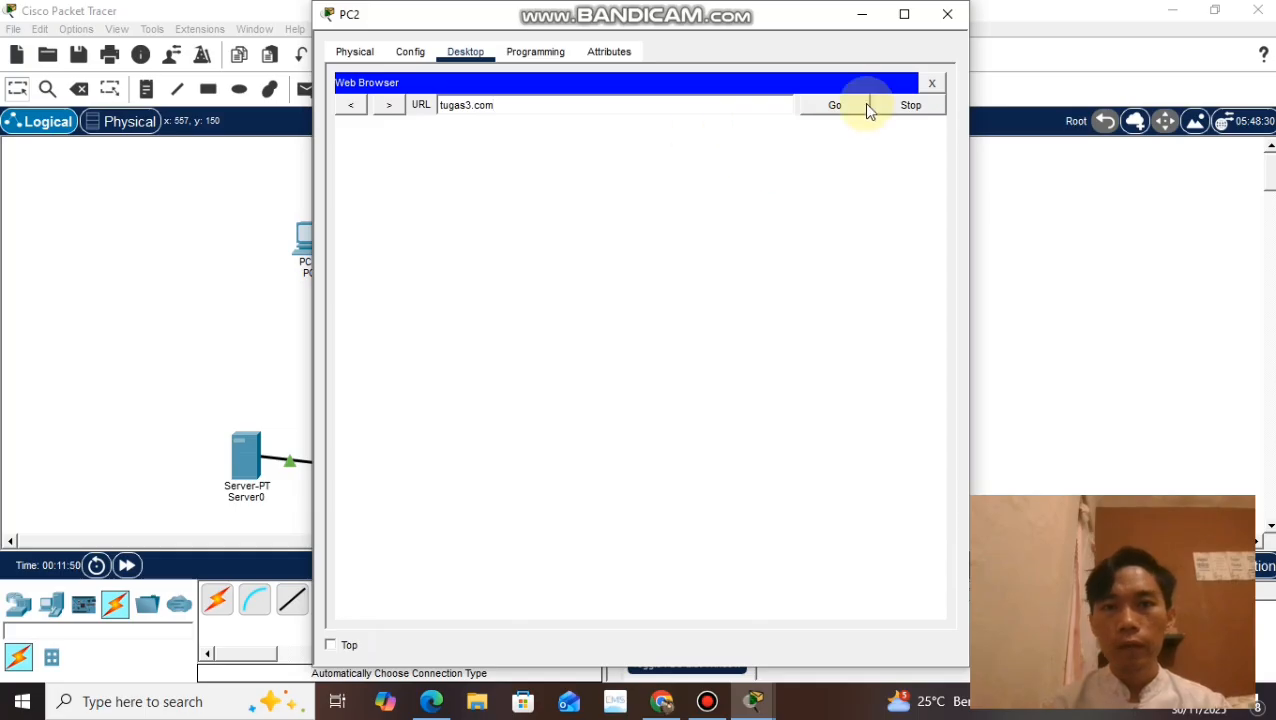
left_click(840, 106)
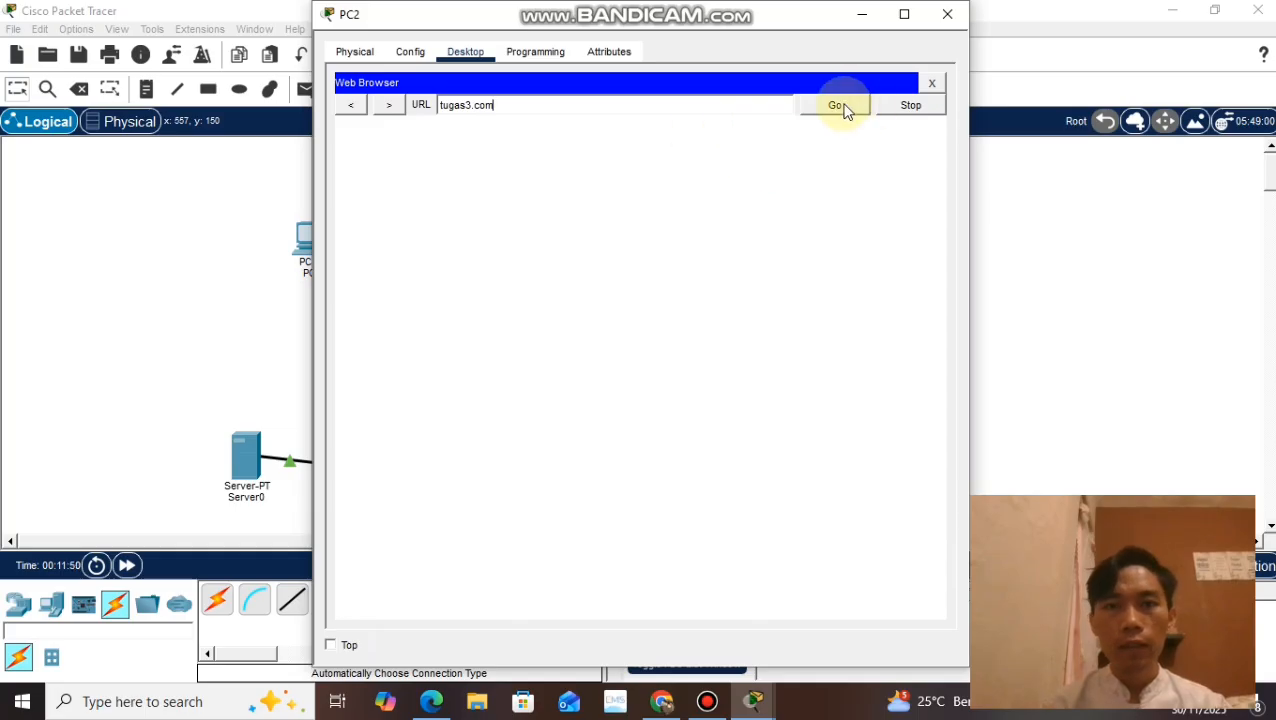
left_click(950, 14)
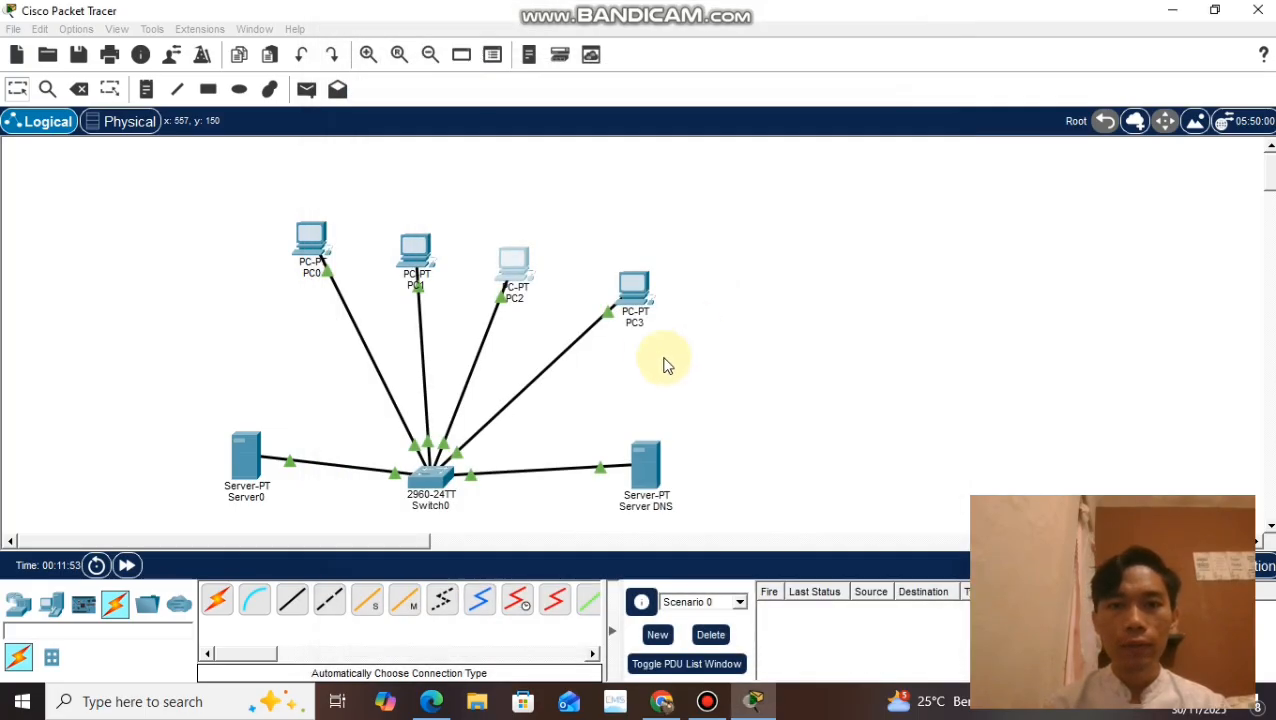
Step: Load tugas3.com in PC3's web browser to test name resolution, and close the PC3 window
left_click(632, 300)
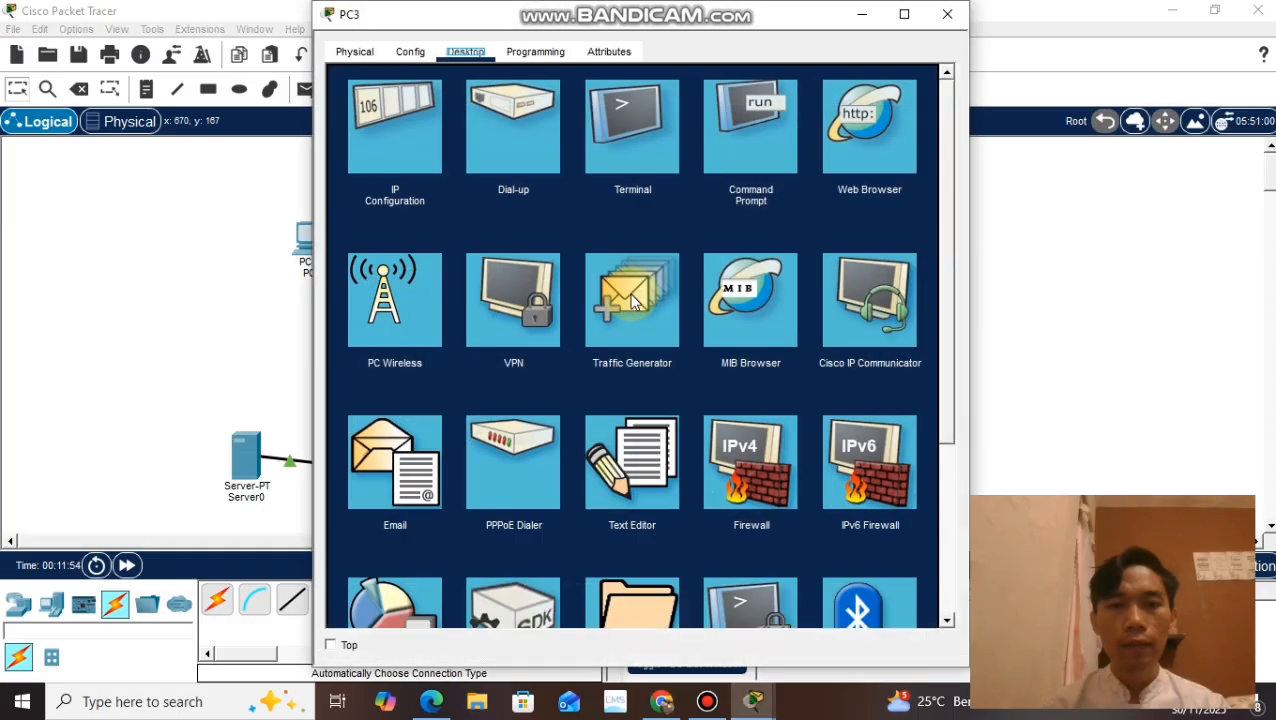
left_click(858, 178)
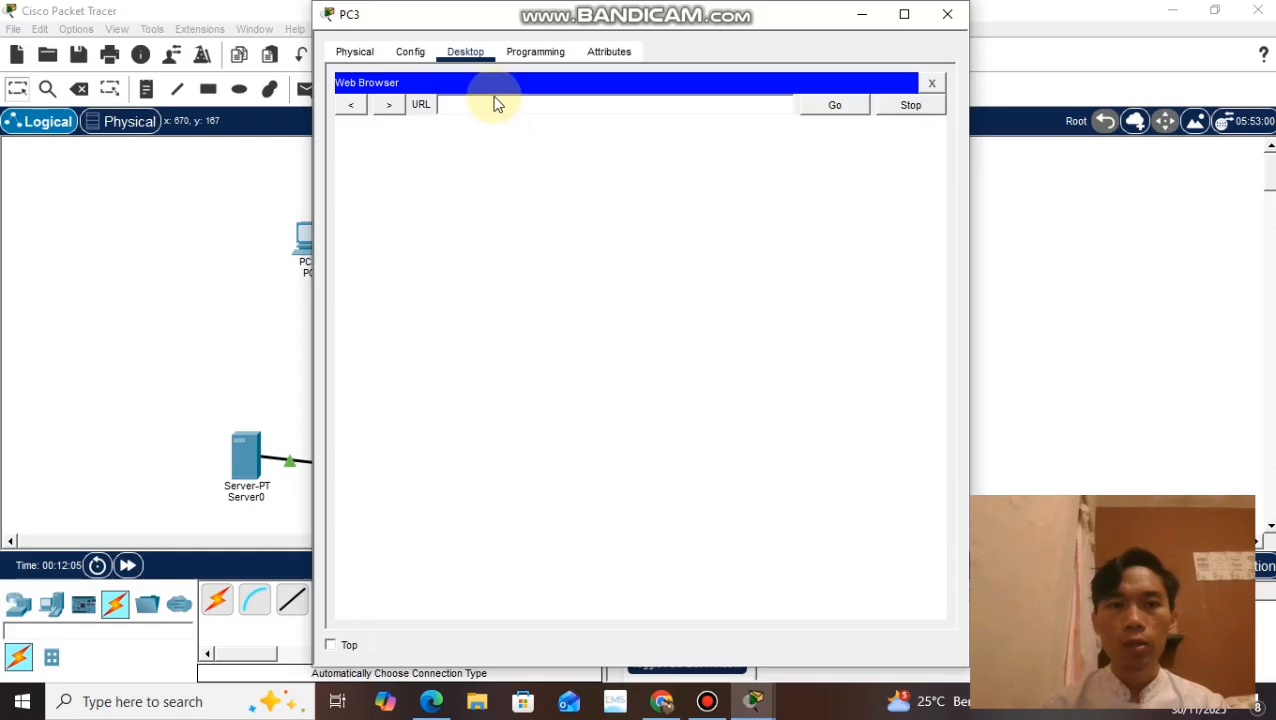
left_click(496, 106)
type("tugas3.com")
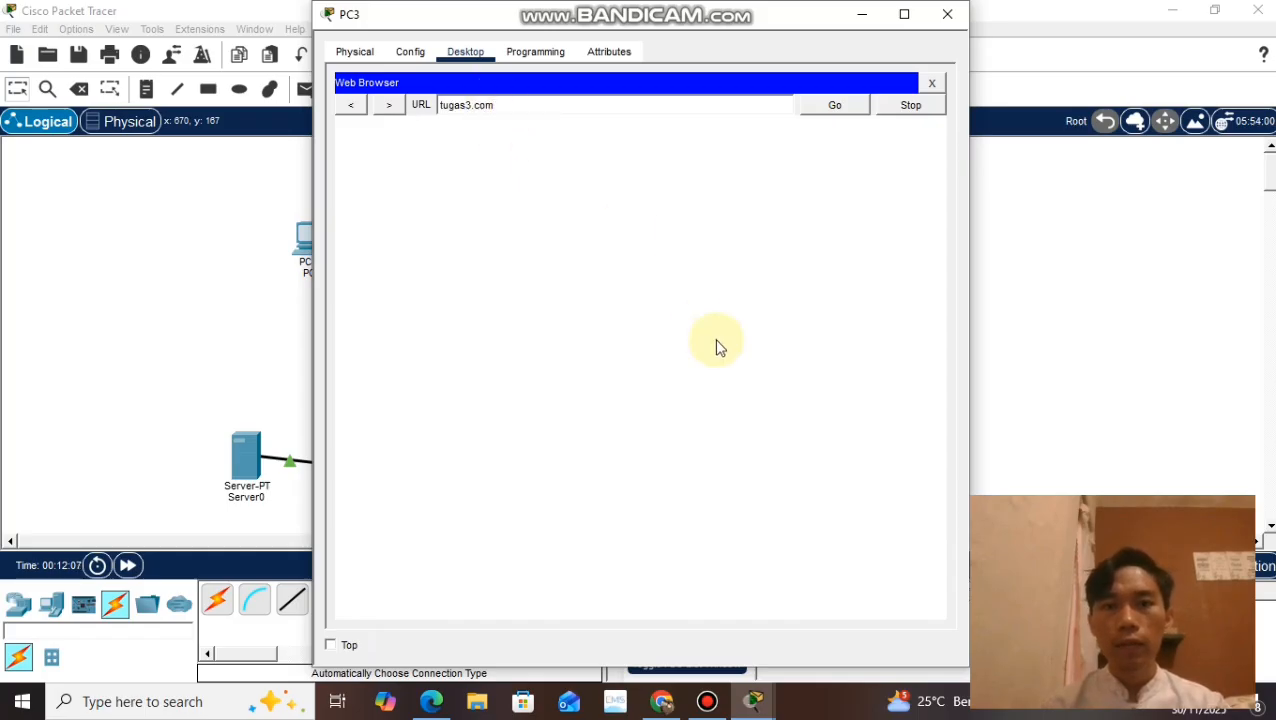
key("Return")
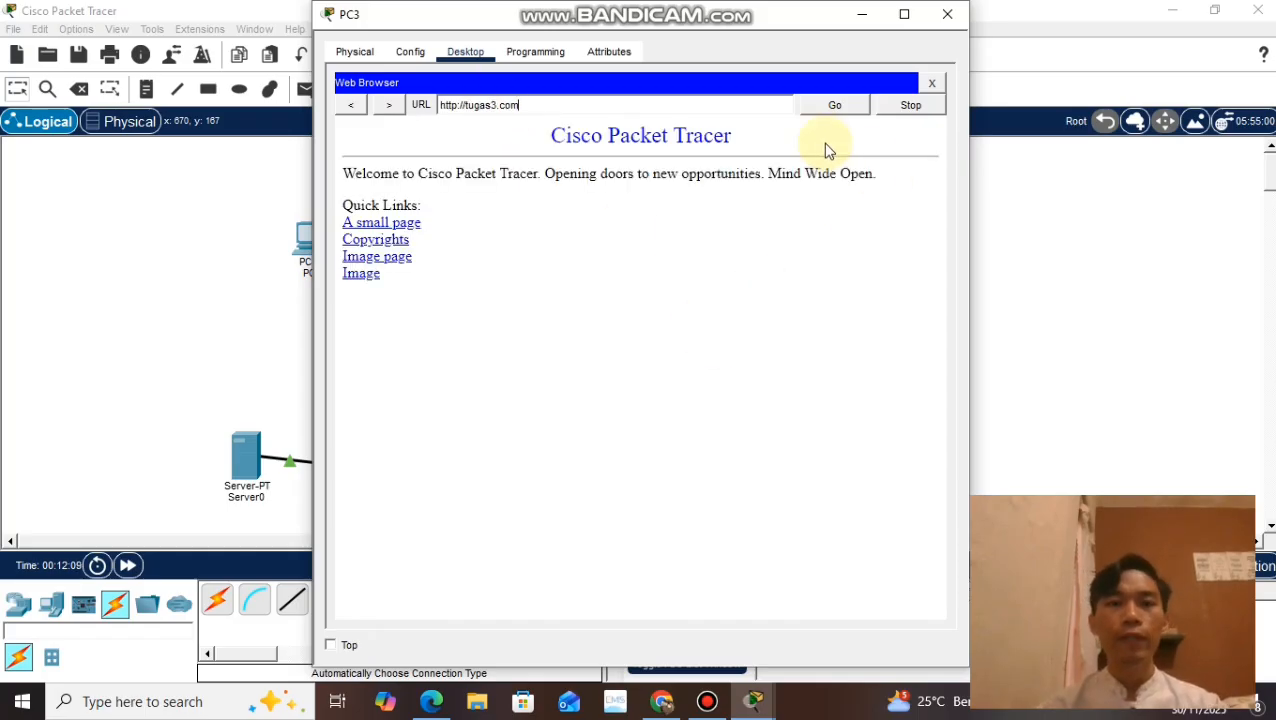
left_click(951, 12)
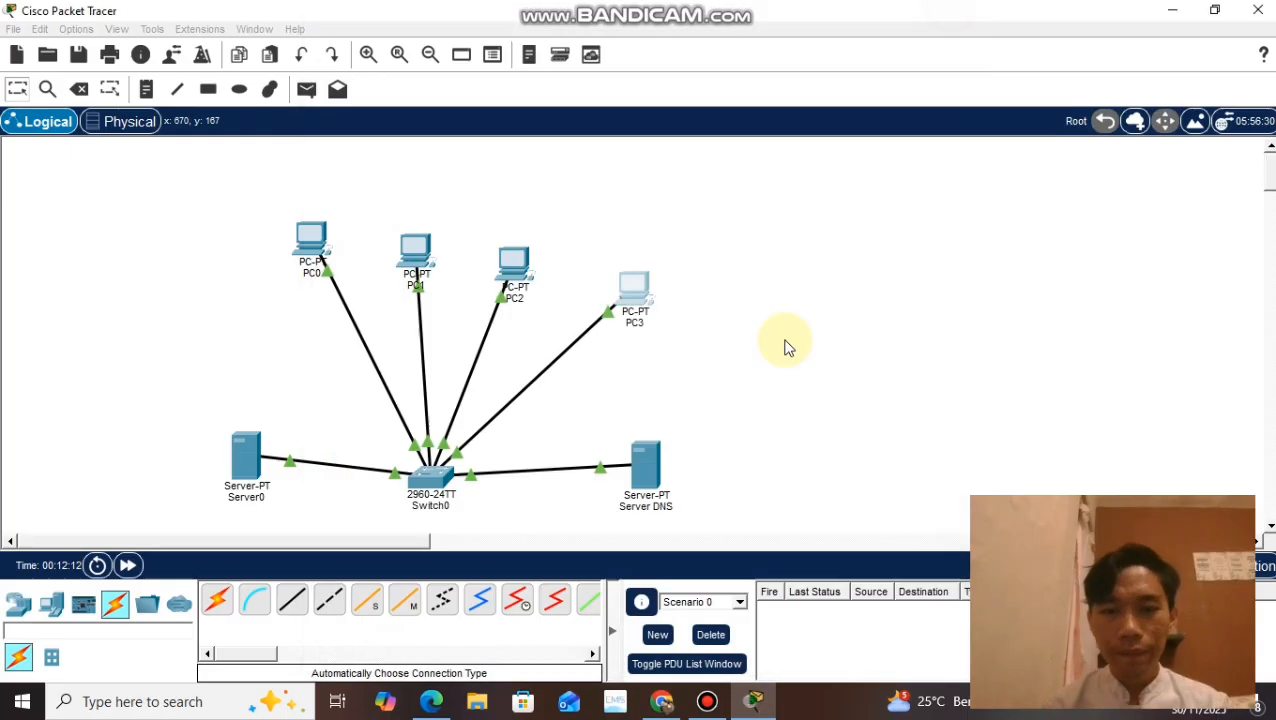
Step: Review question 4's network diagram on the Chrome assignment page, and delete all devices of the finished topology from the Packet Tracer workspace
left_click(656, 706)
scroll(402, 492, "down", 3)
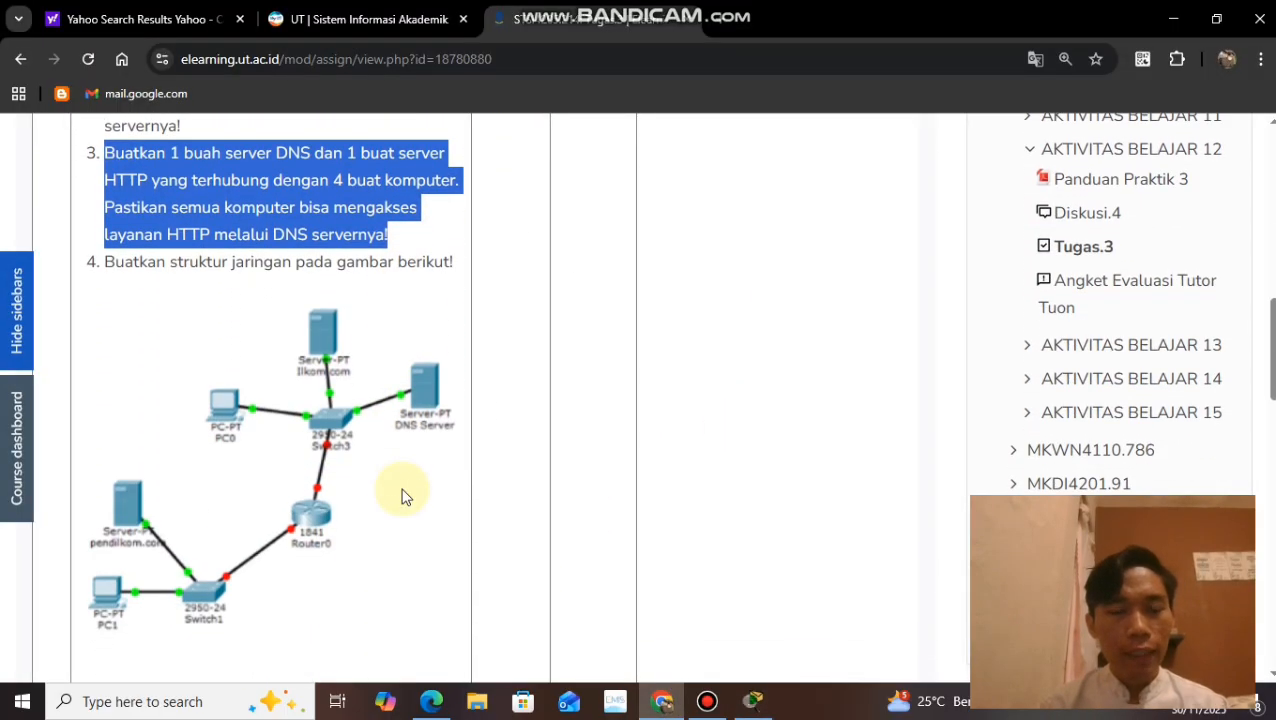
scroll(402, 492, "down", 2)
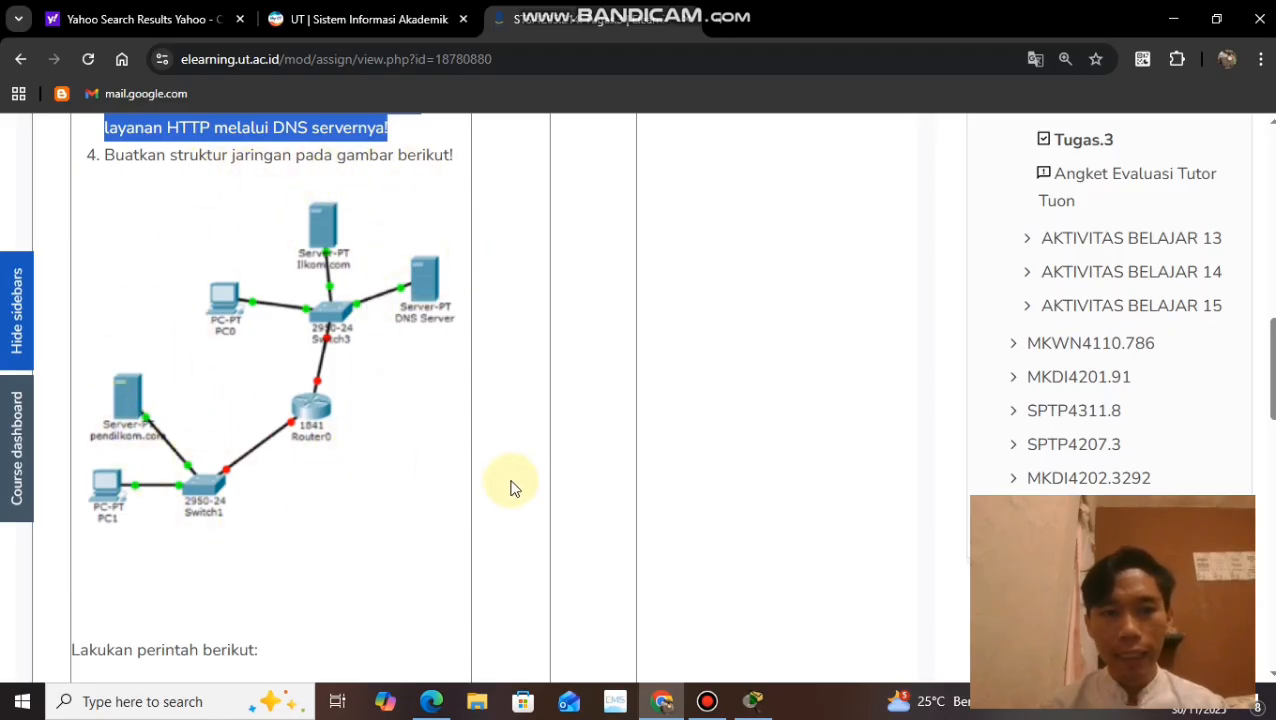
left_click(752, 700)
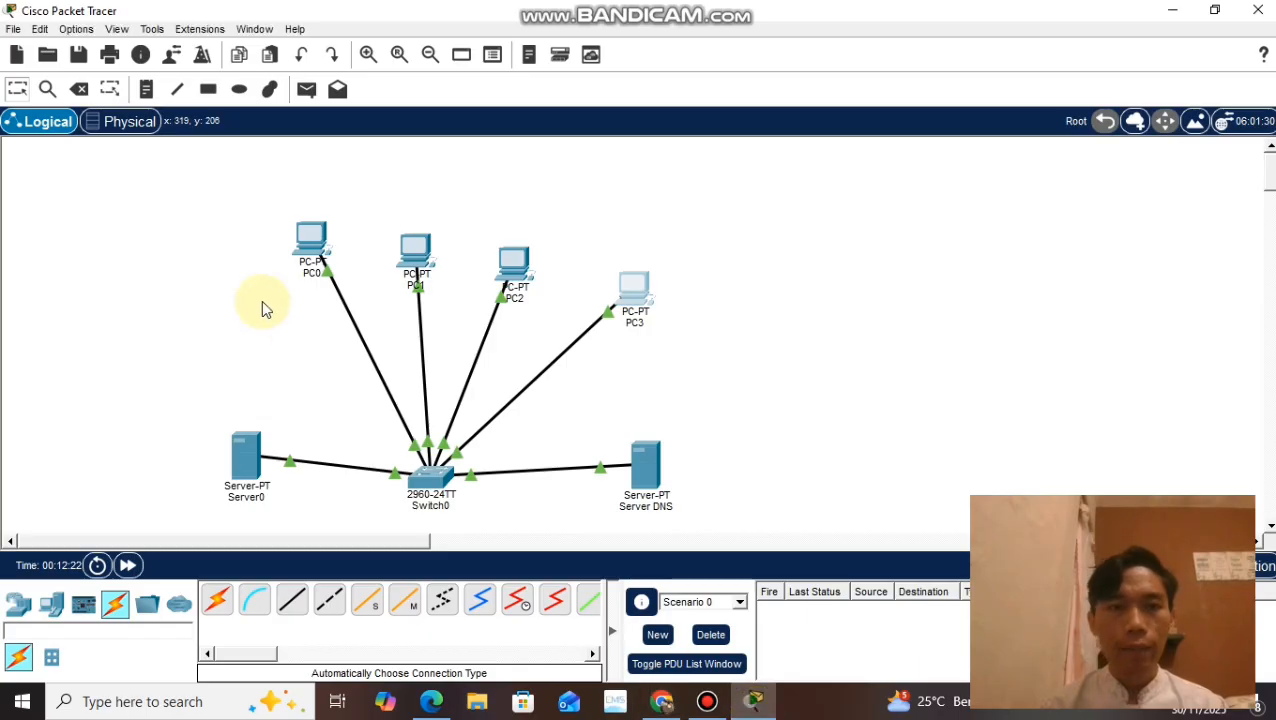
left_click_drag(111, 164, 786, 523)
key("Delete")
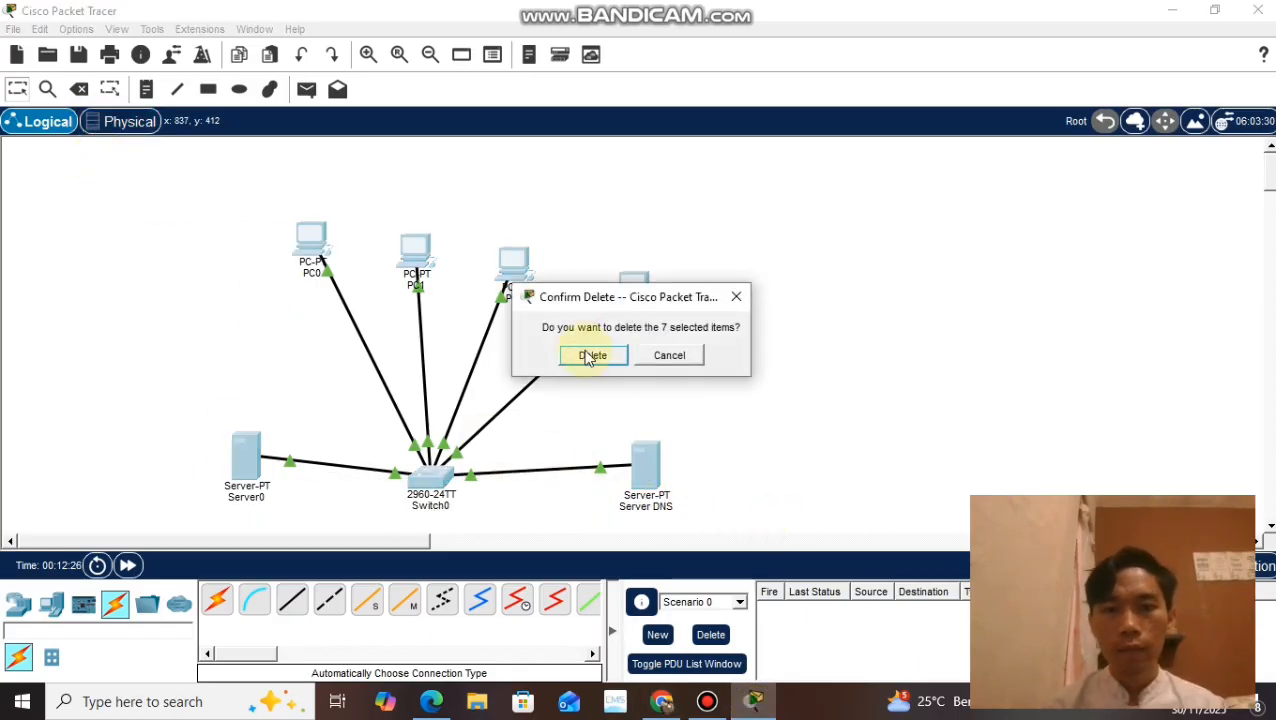
left_click(591, 360)
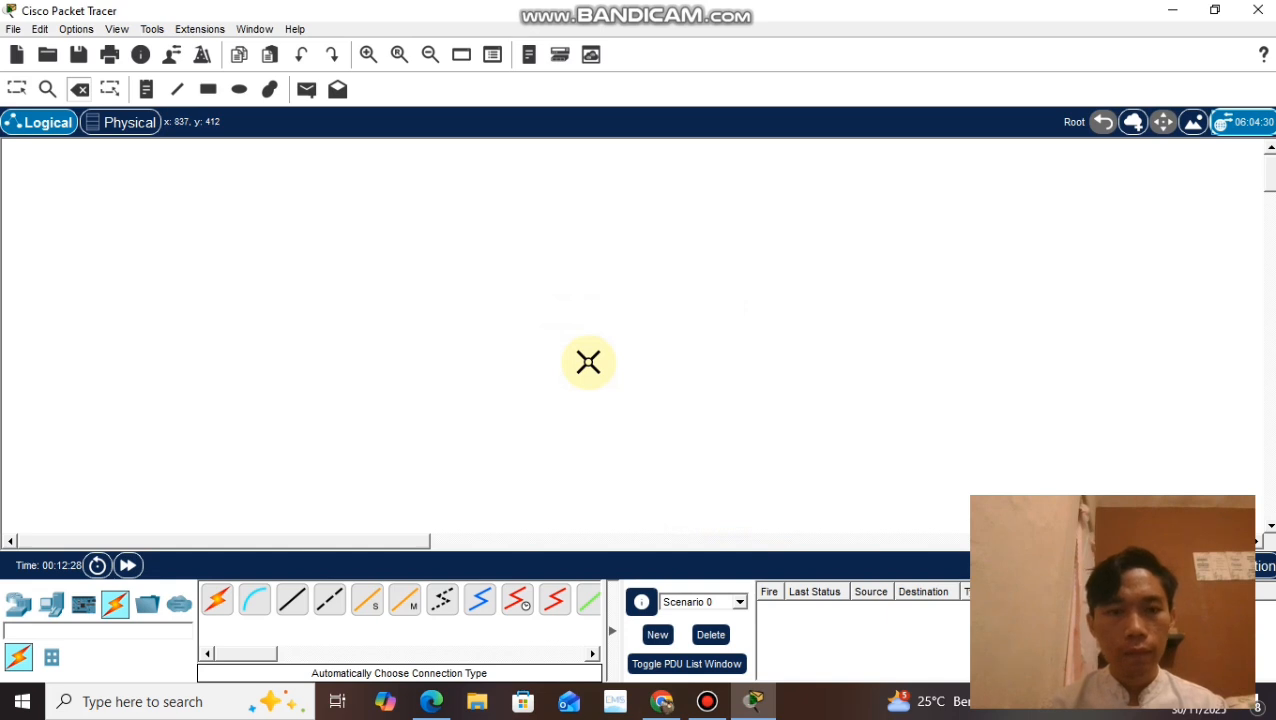
Step: Place a PC low in the empty workspace and a server directly above it
left_click(18, 604)
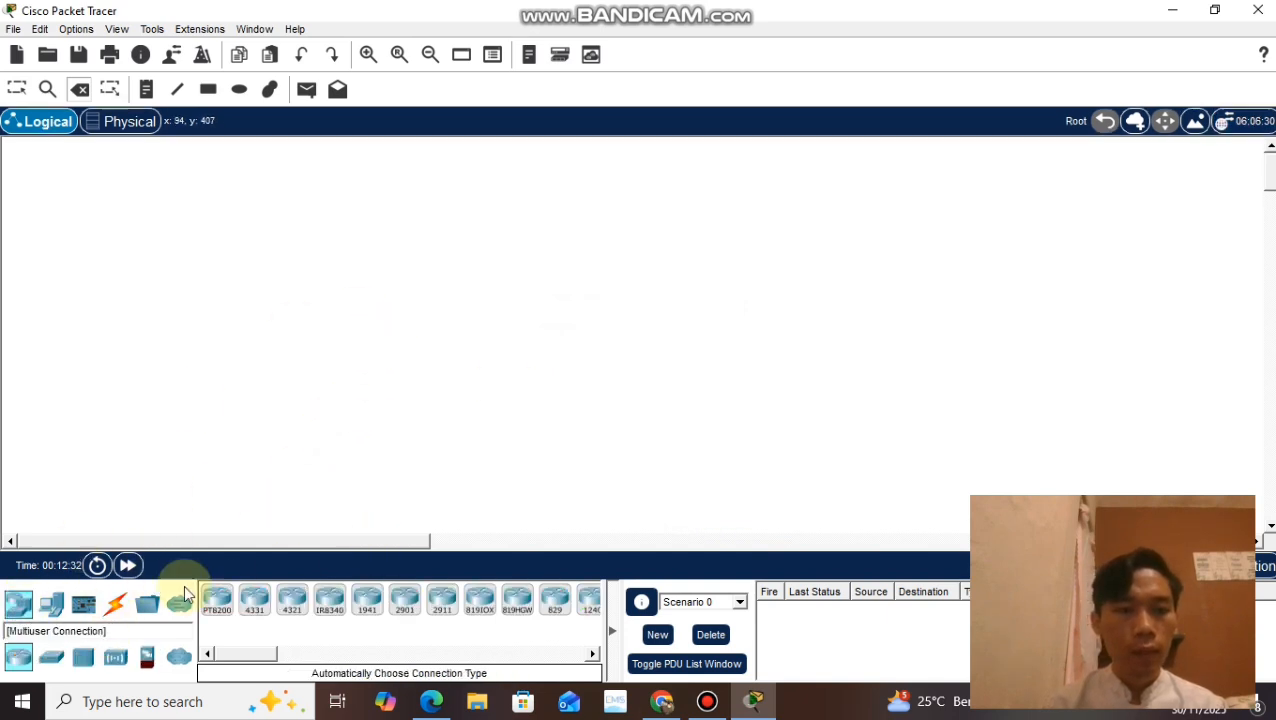
left_click(52, 614)
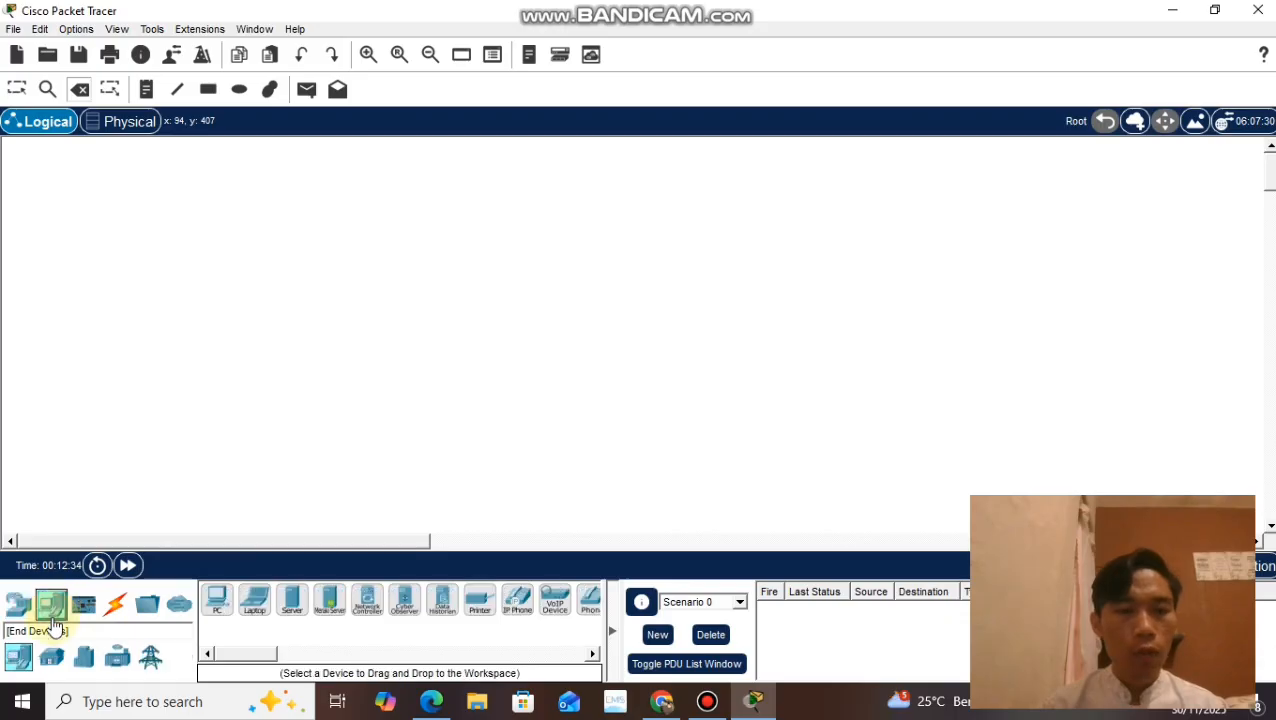
left_click_drag(210, 600, 239, 491)
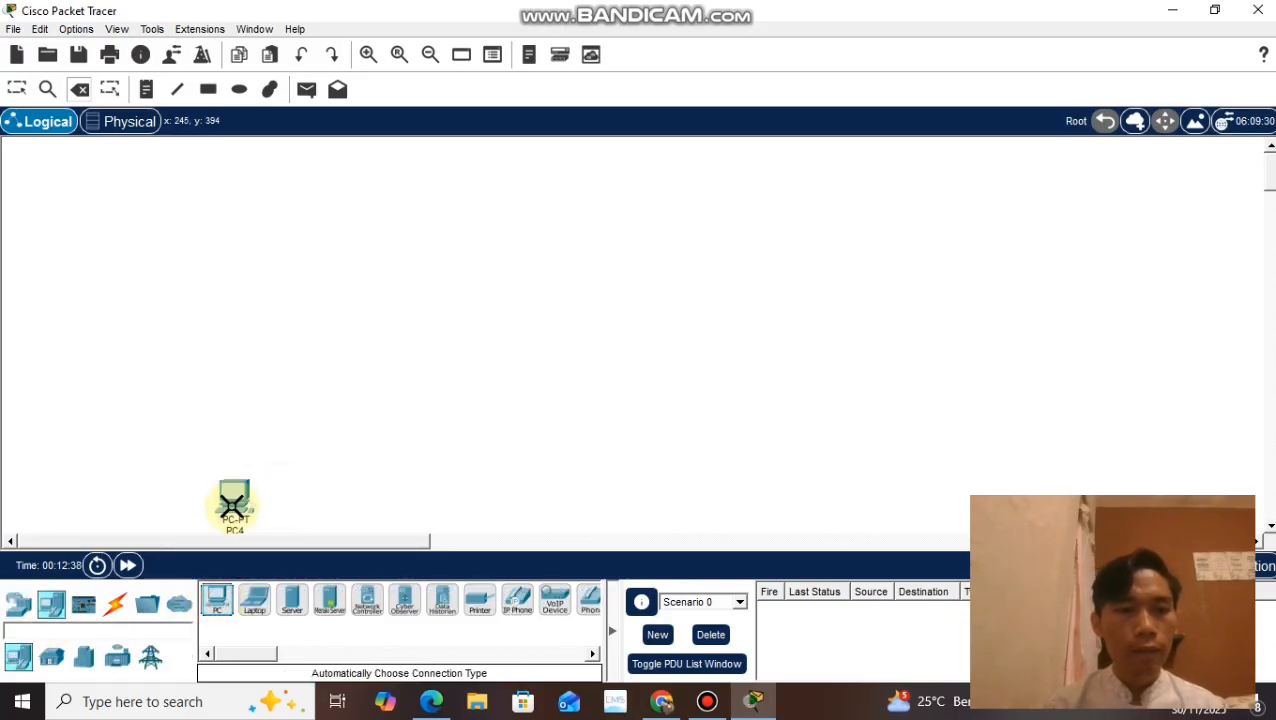
left_click_drag(280, 612, 239, 400)
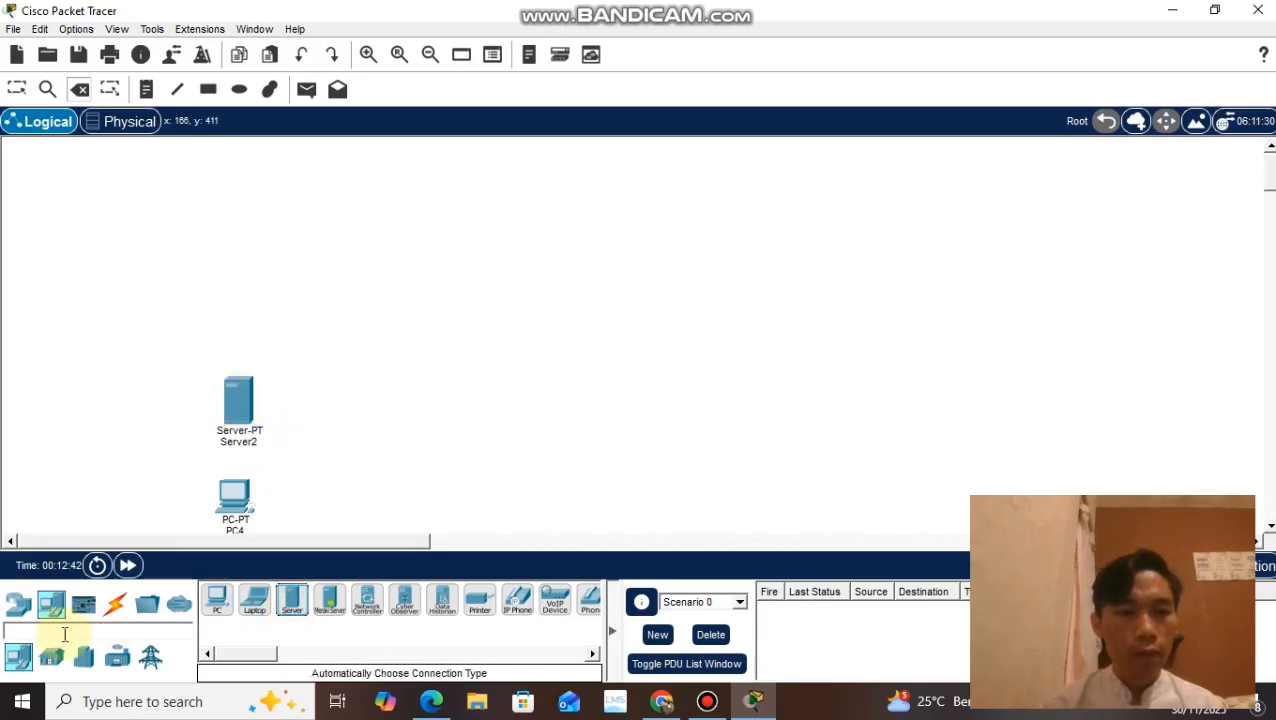
Step: Place a 2950-24 switch beside the new PC, below and to the right of the server
left_click(19, 604)
left_click(50, 656)
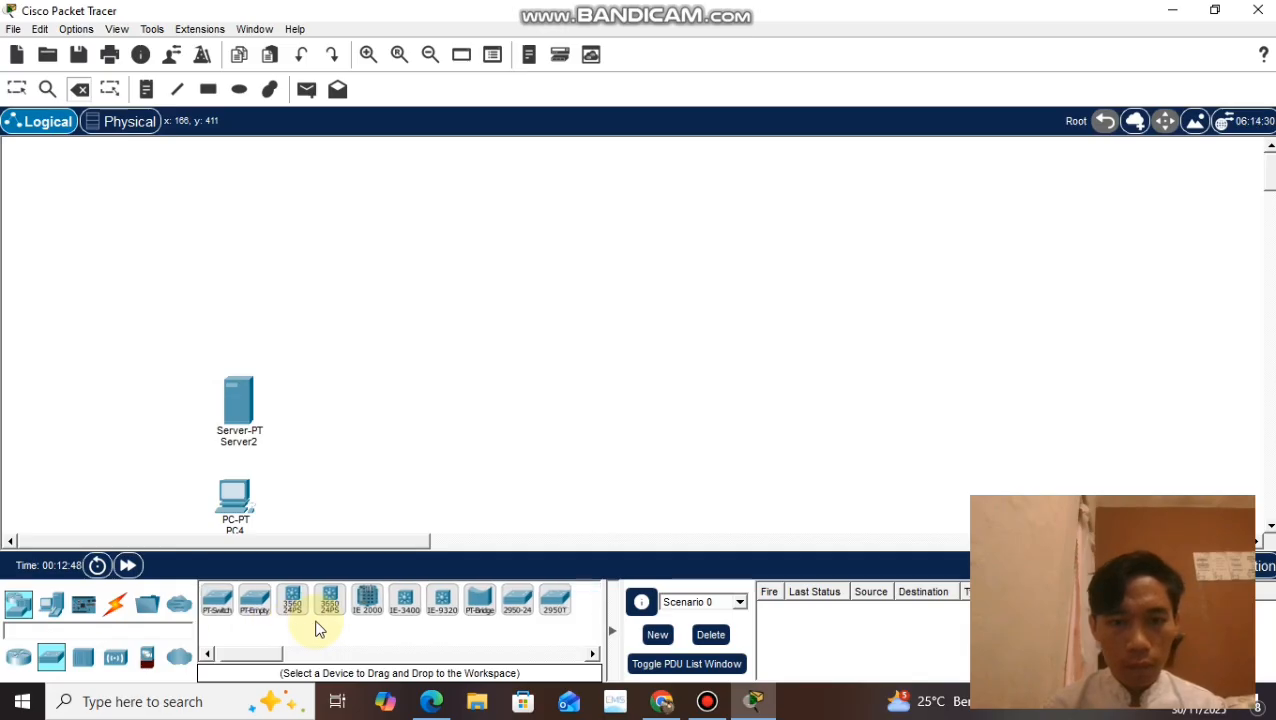
scroll(319, 626, "down", 2)
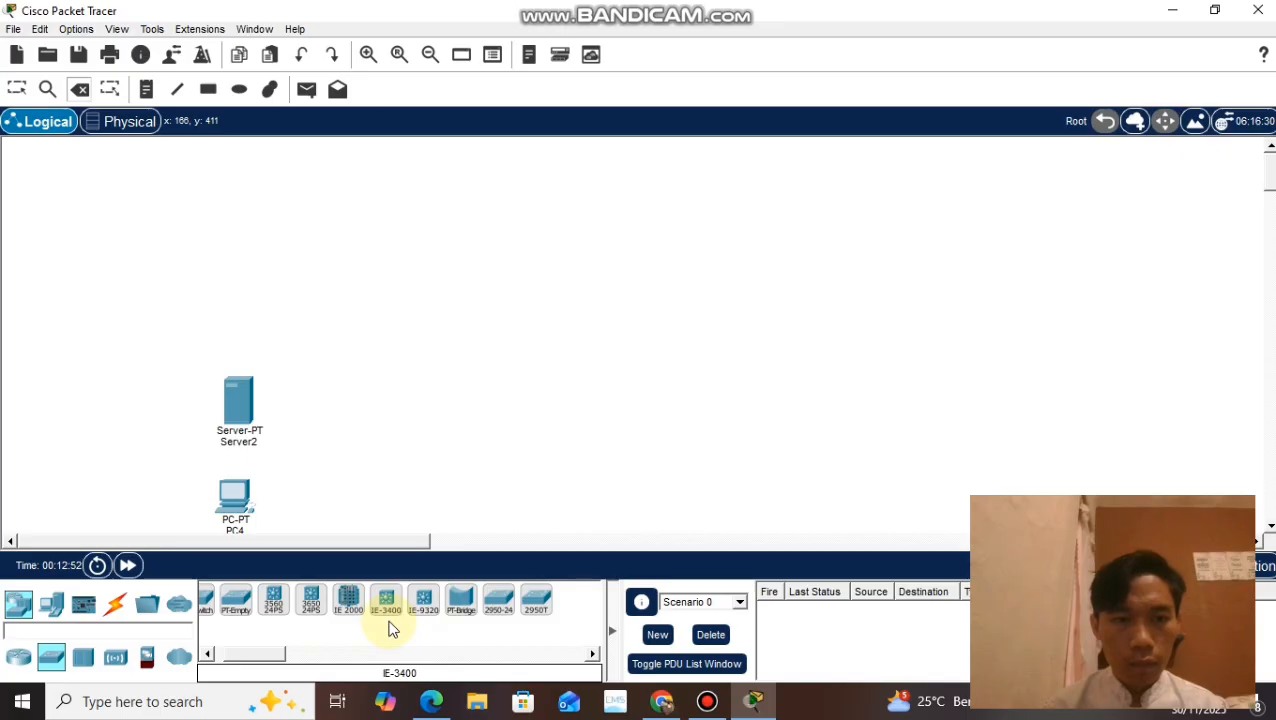
left_click(500, 603)
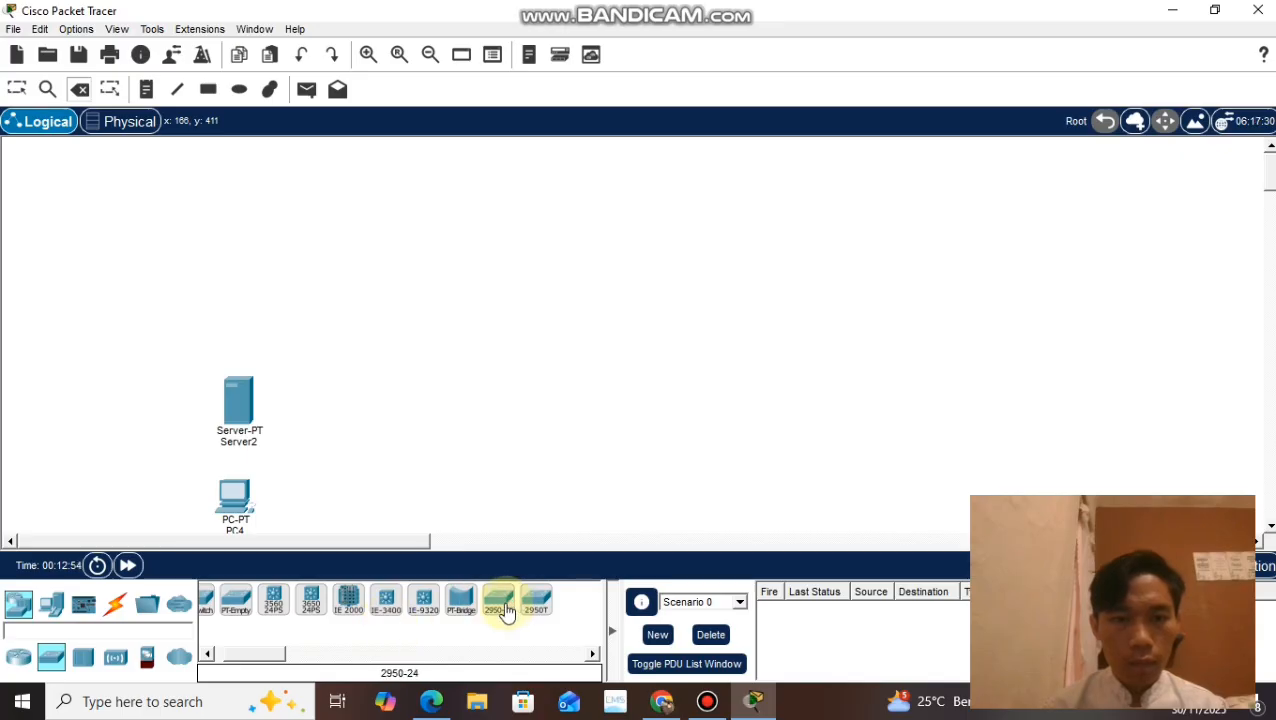
left_click(365, 522)
left_click_drag(364, 520, 345, 525)
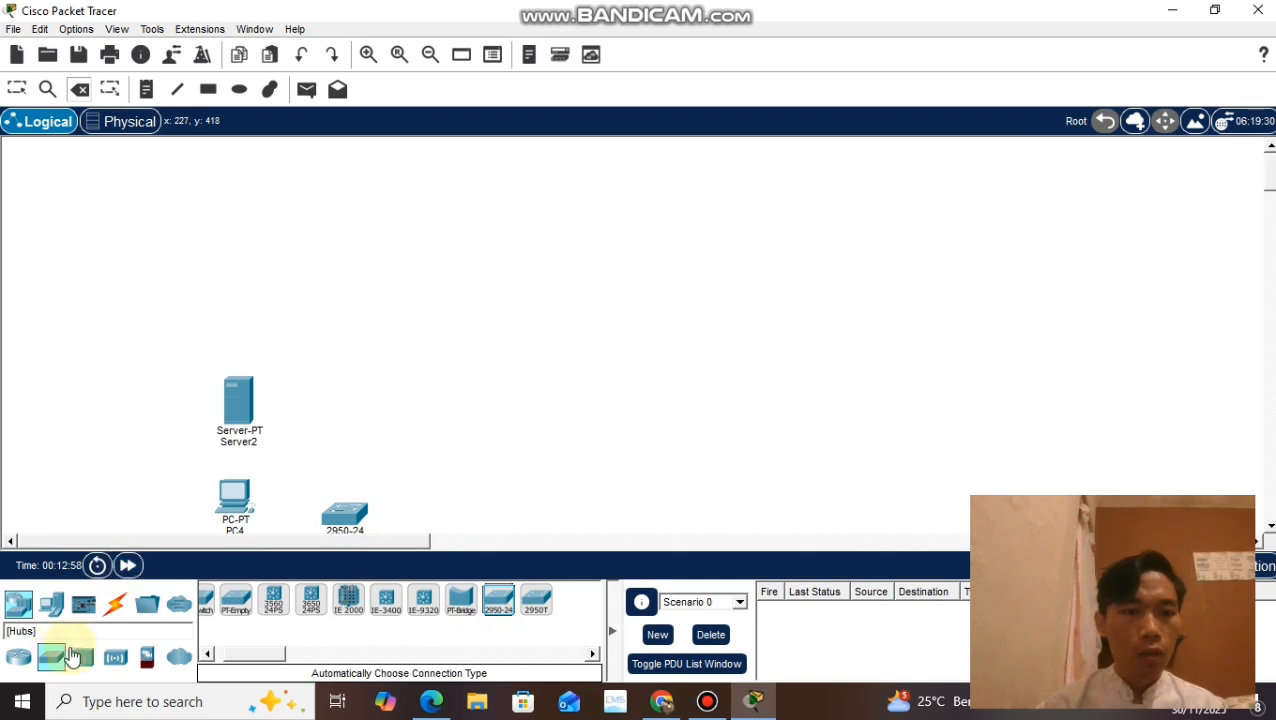
Step: Add a second PC and two more servers in the upper part of the workspace for the second network
left_click(51, 604)
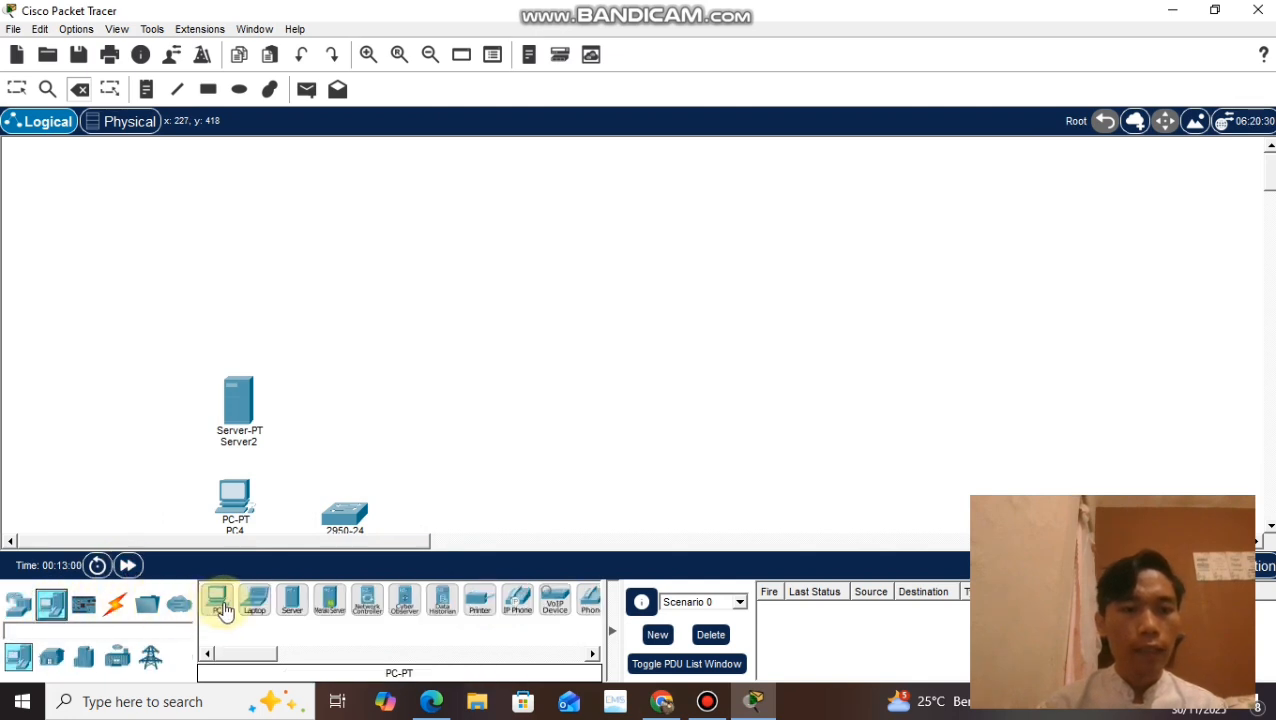
left_click_drag(224, 610, 346, 246)
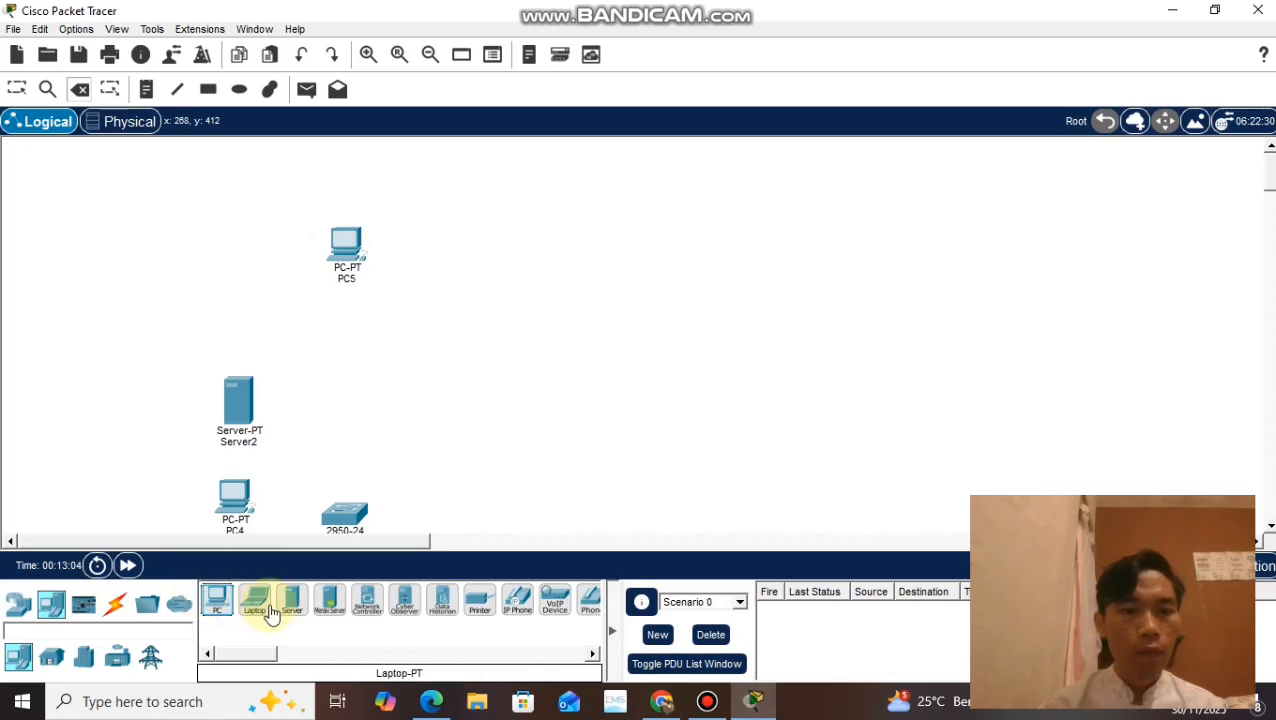
left_click_drag(290, 607, 430, 297)
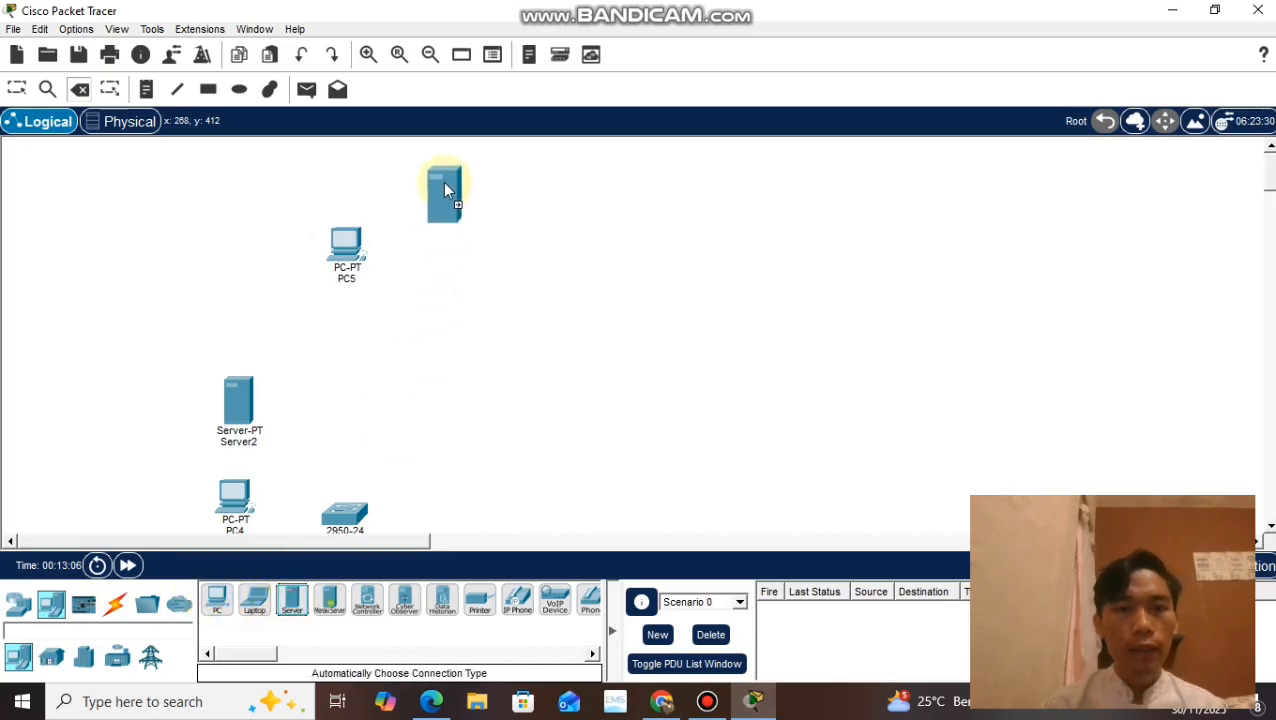
left_click_drag(448, 184, 448, 184)
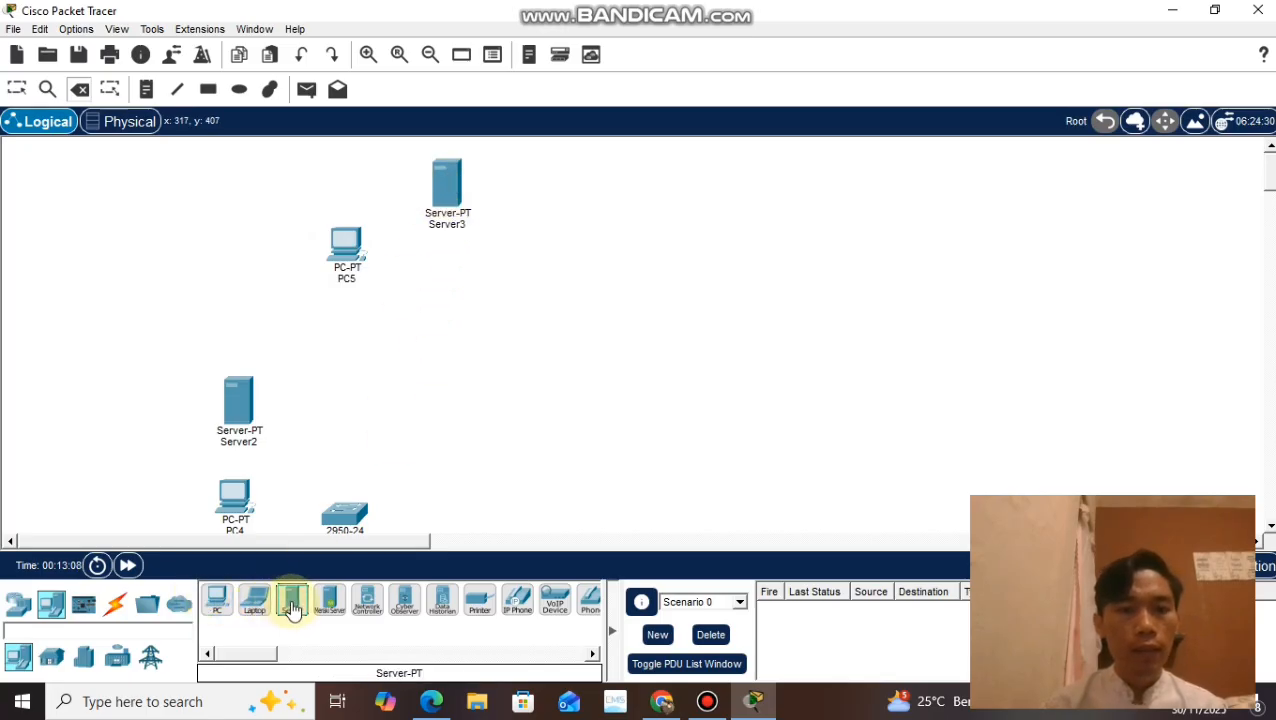
left_click_drag(291, 603, 525, 392)
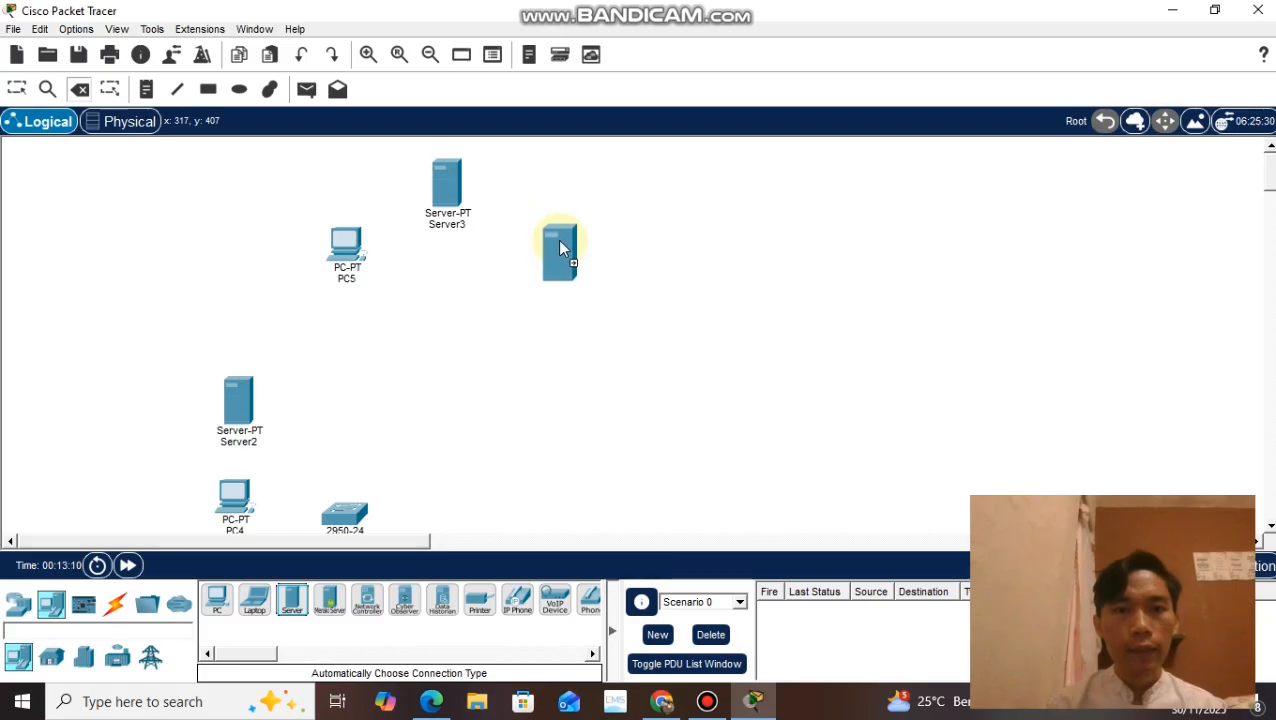
left_click(557, 239)
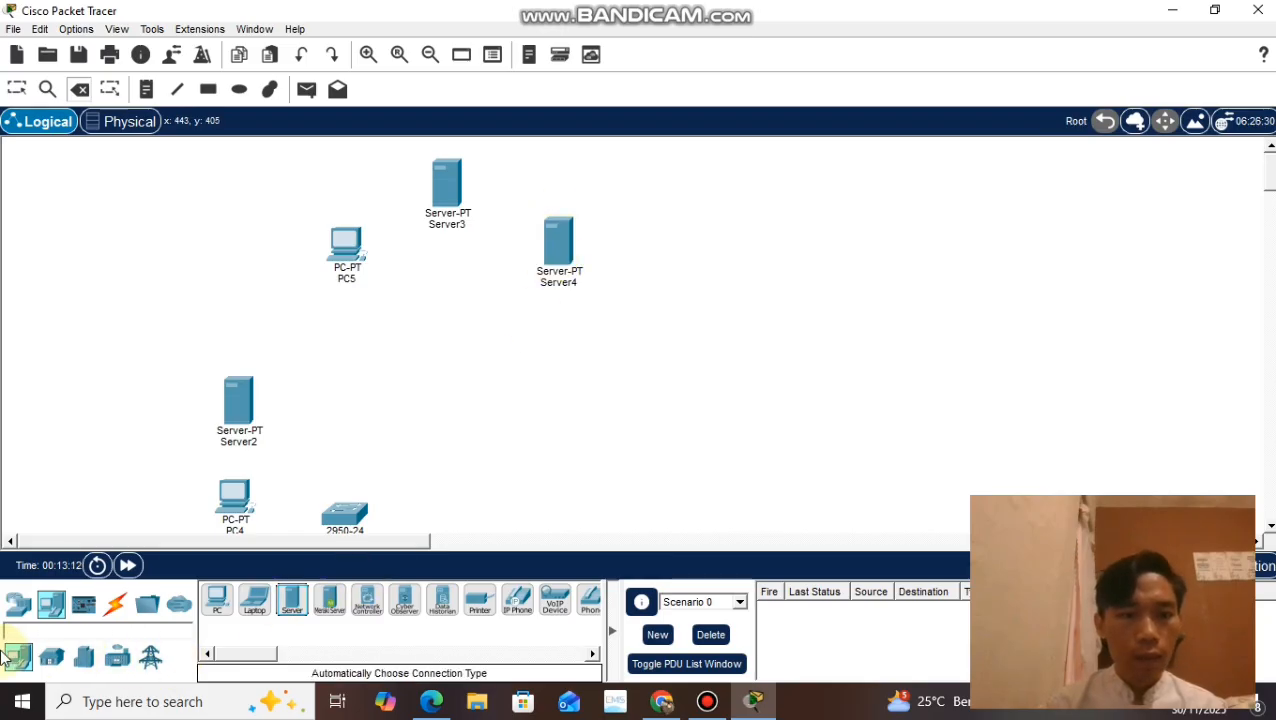
Step: Place a second 2950-24 switch below the upper PC and between the two upper servers
left_click(19, 608)
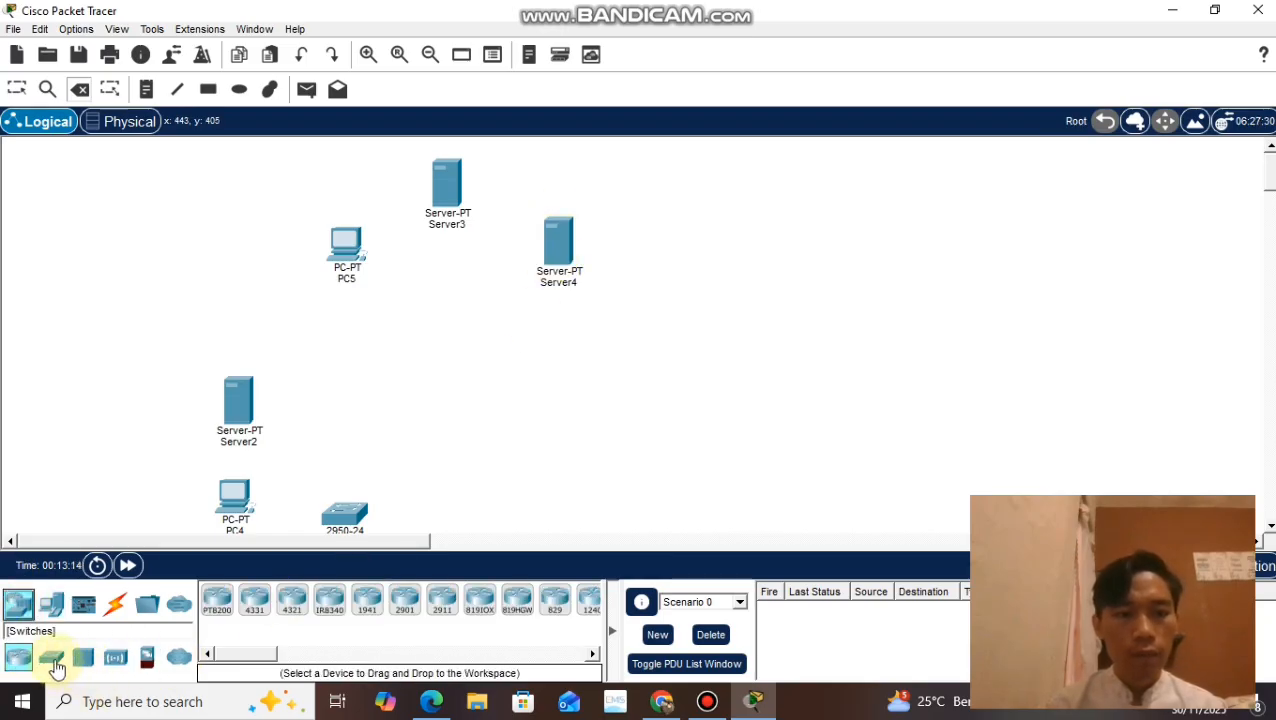
left_click(51, 657)
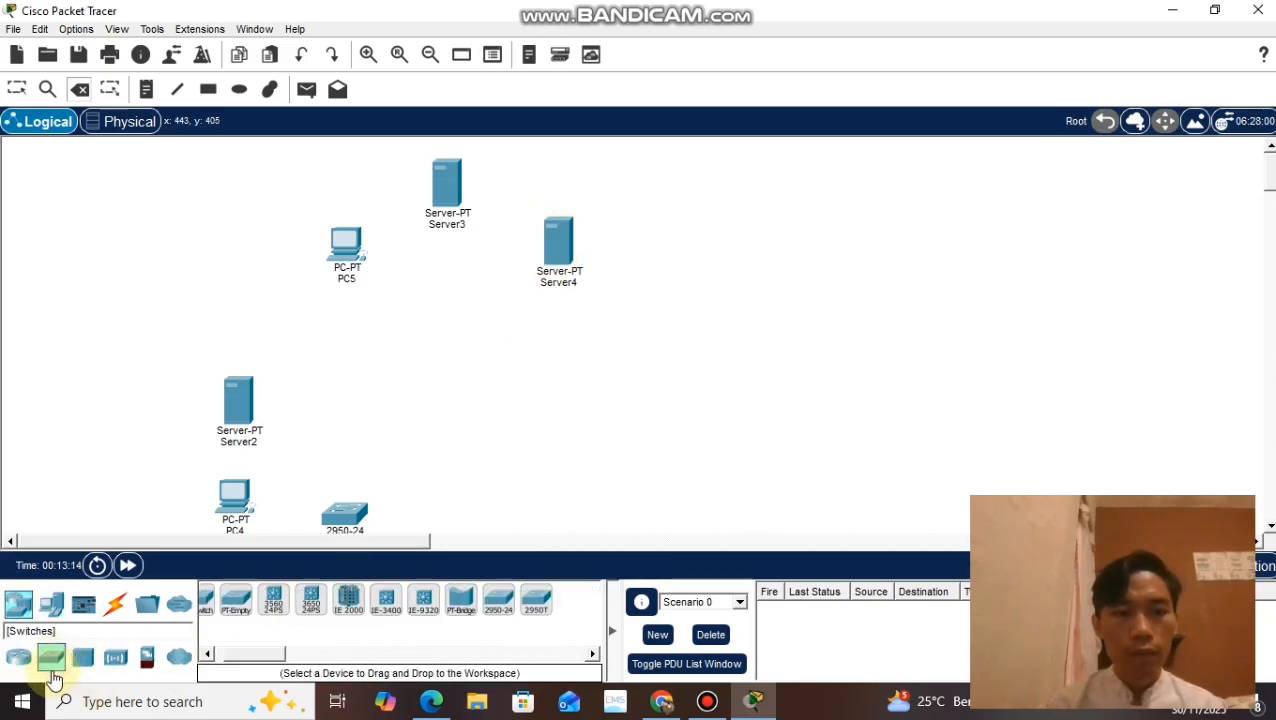
left_click(498, 602)
left_click(455, 300)
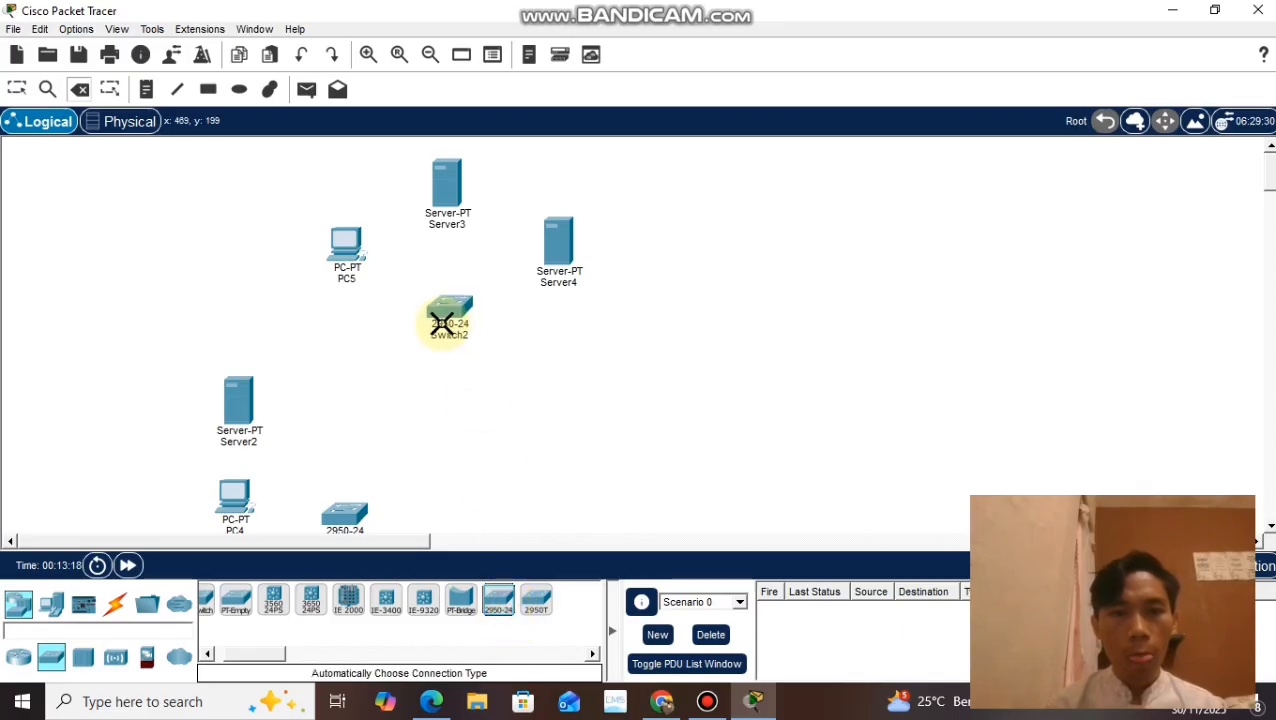
Step: Place an 1841 router between the upper and lower 2950-24 switches
left_click(51, 604)
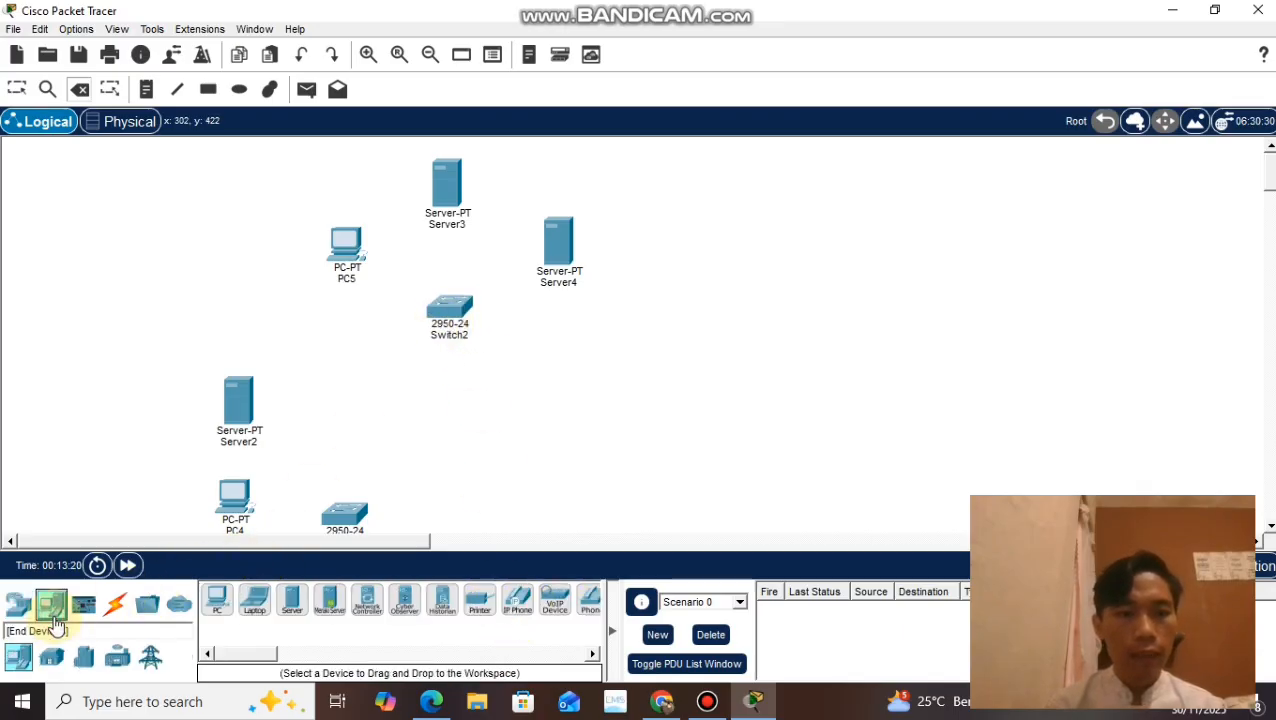
left_click(14, 617)
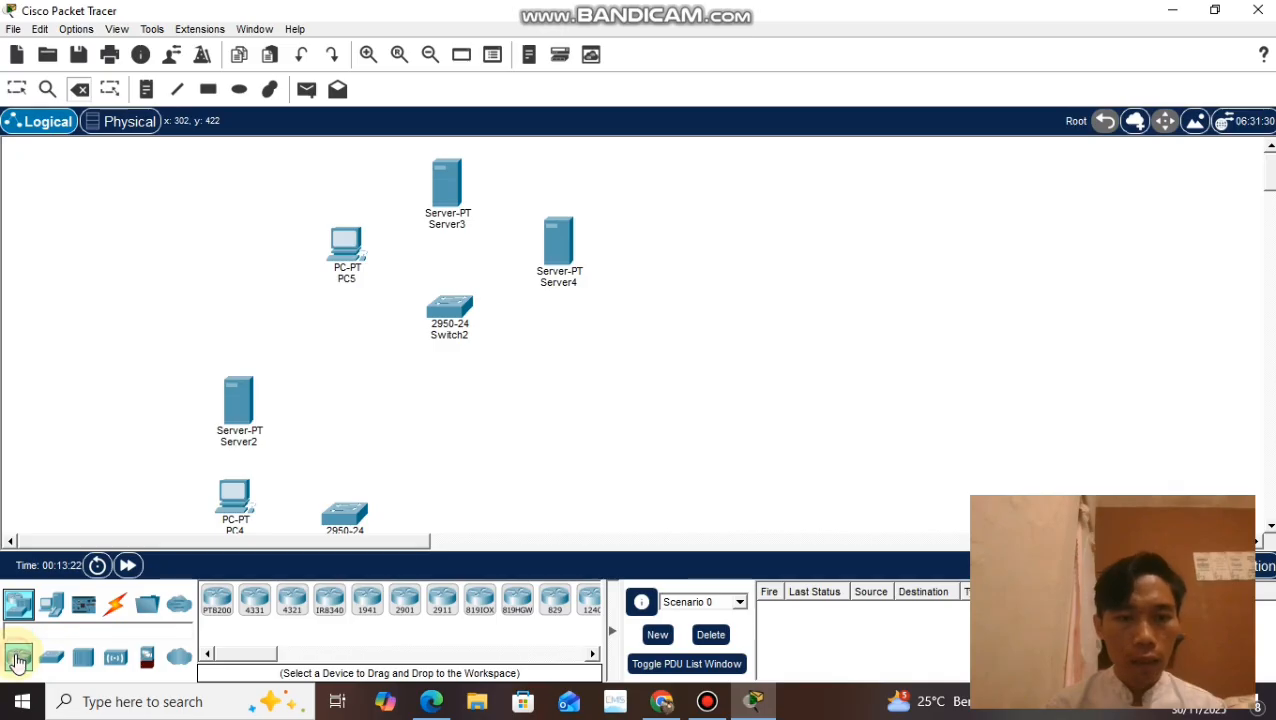
scroll(390, 610, "down", 2)
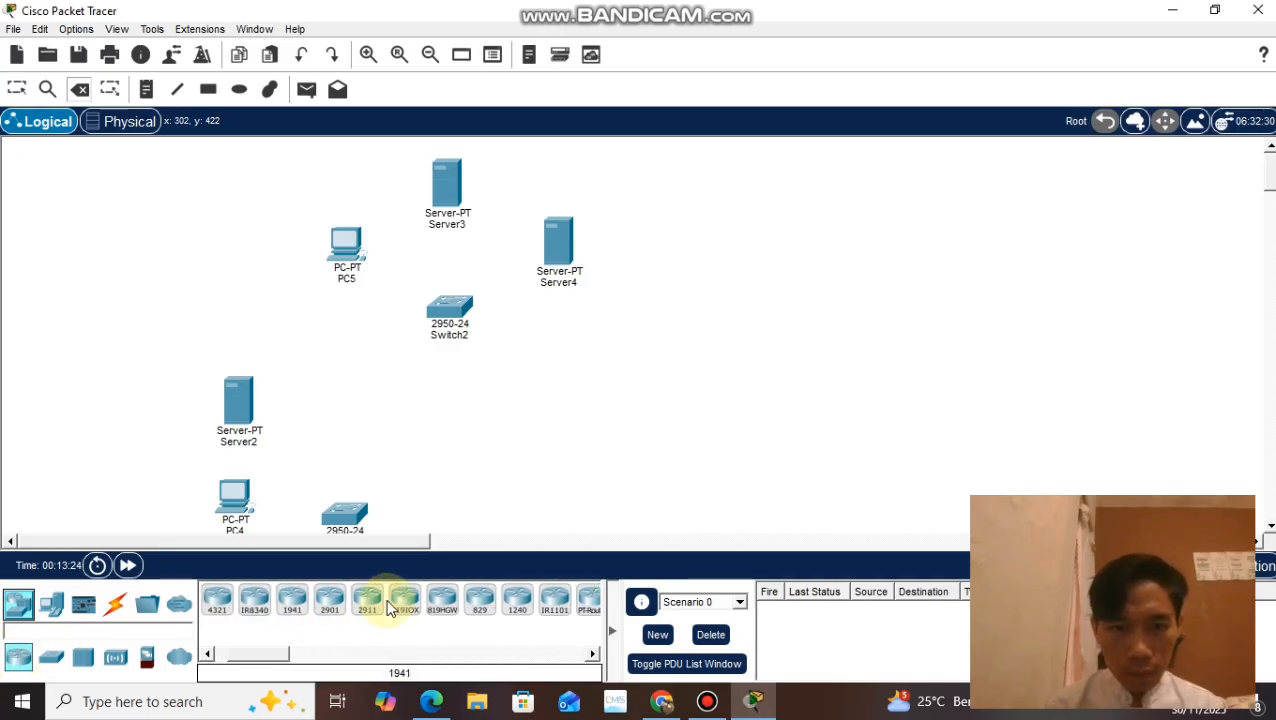
scroll(390, 610, "down", 1)
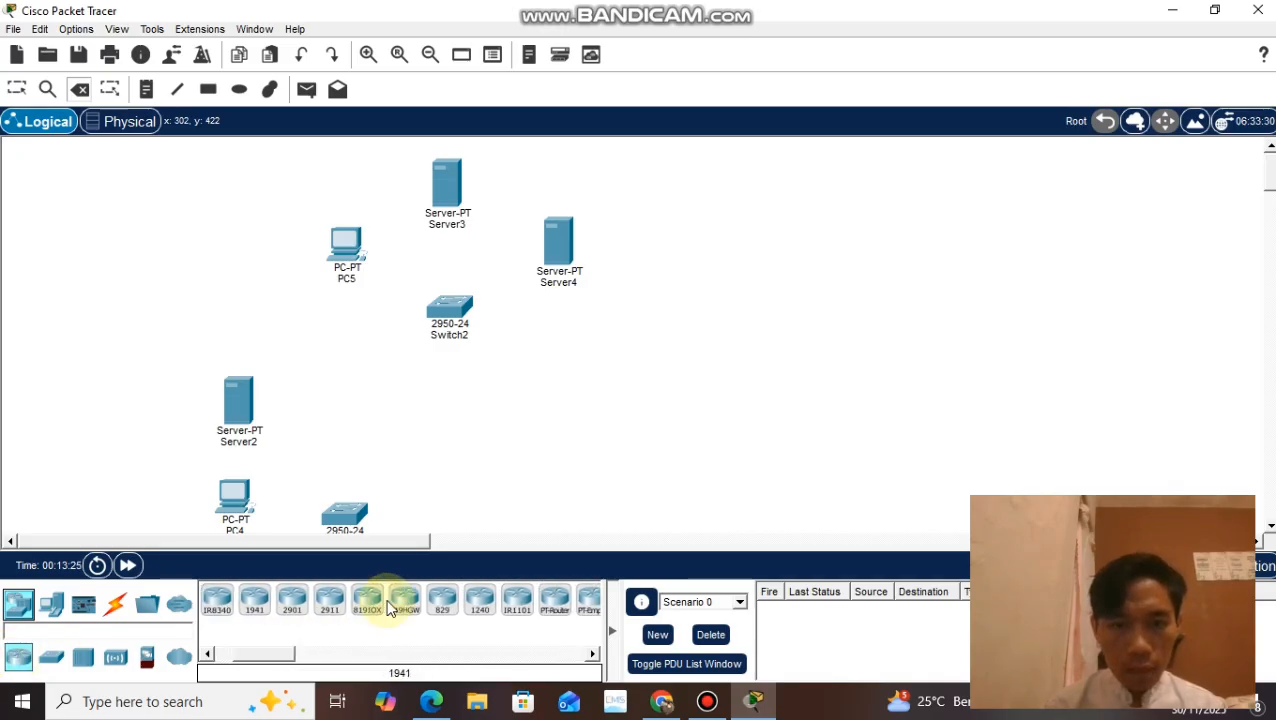
scroll(388, 605, "down", 1)
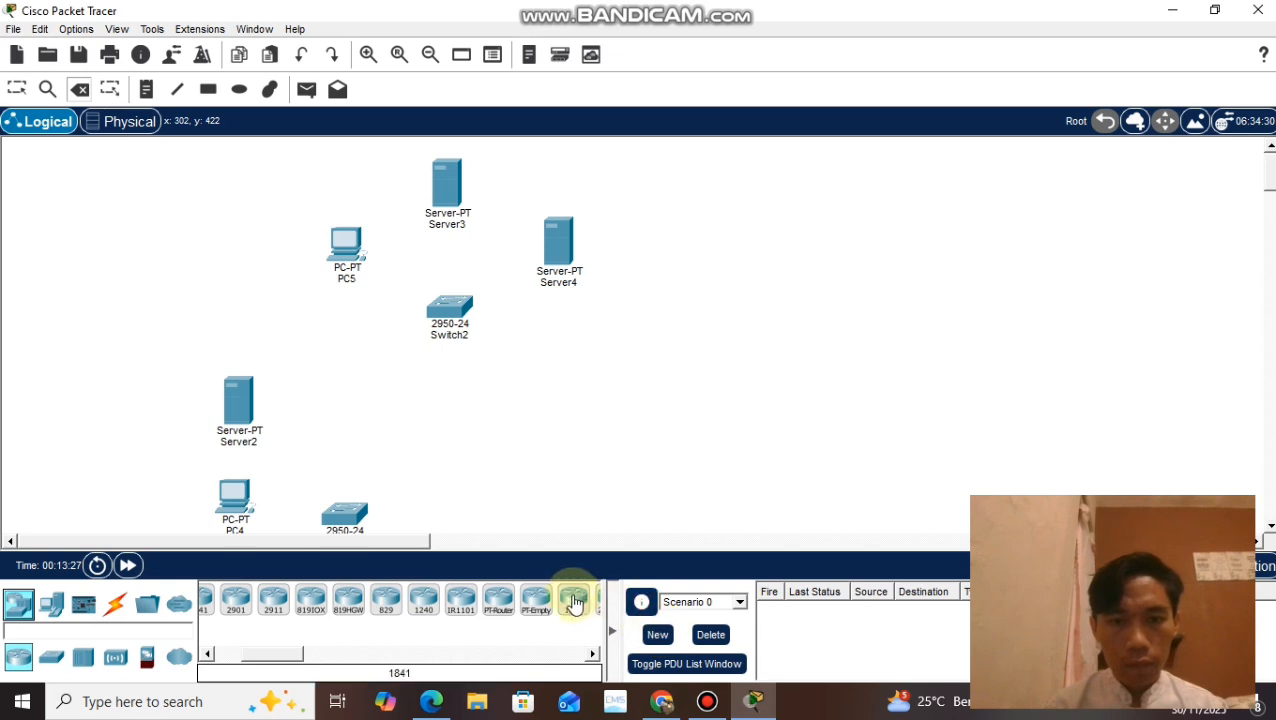
left_click_drag(575, 602, 427, 403)
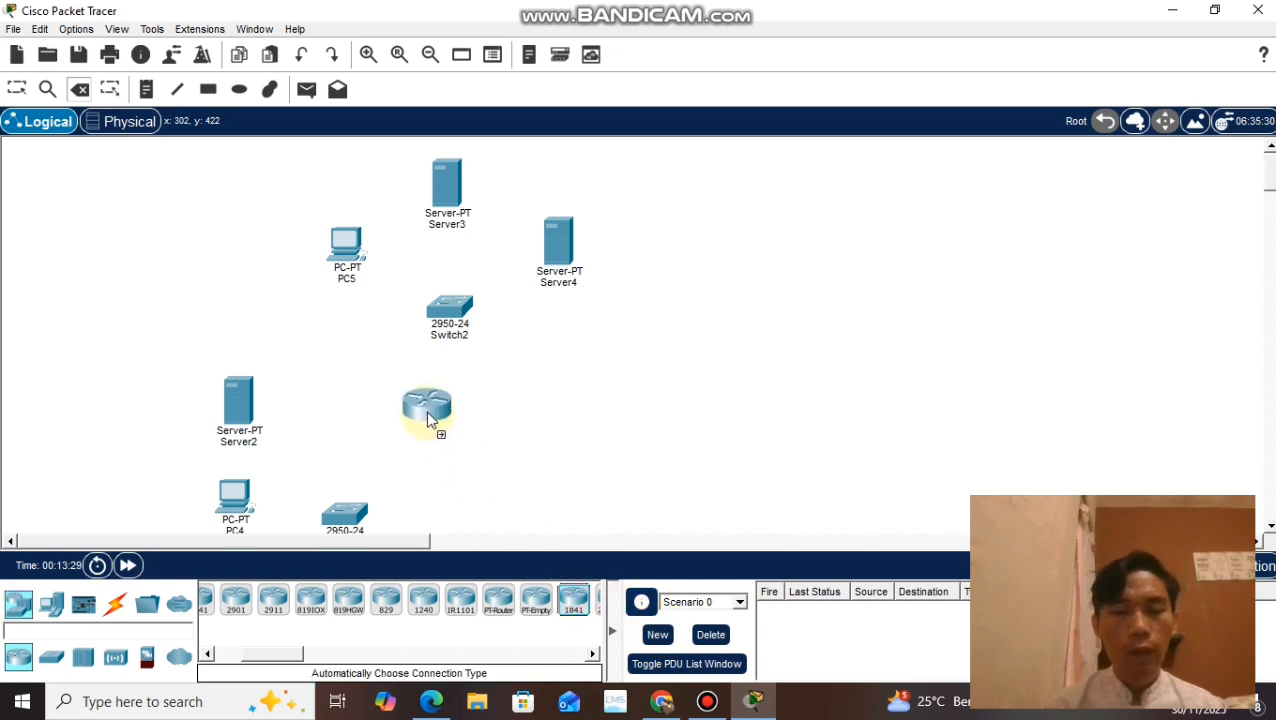
left_click(427, 412)
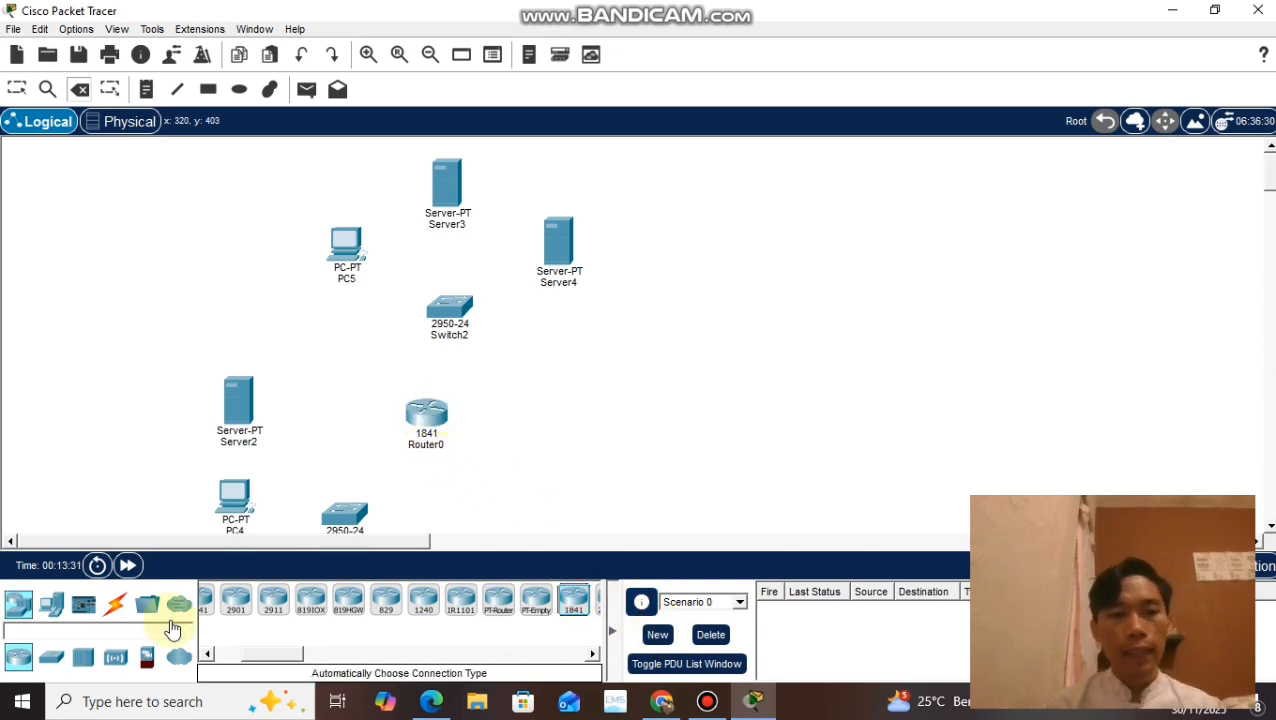
Step: Cable Server2 and PC4 to the lower 2950-24 switch using automatically chosen connection types
left_click(115, 604)
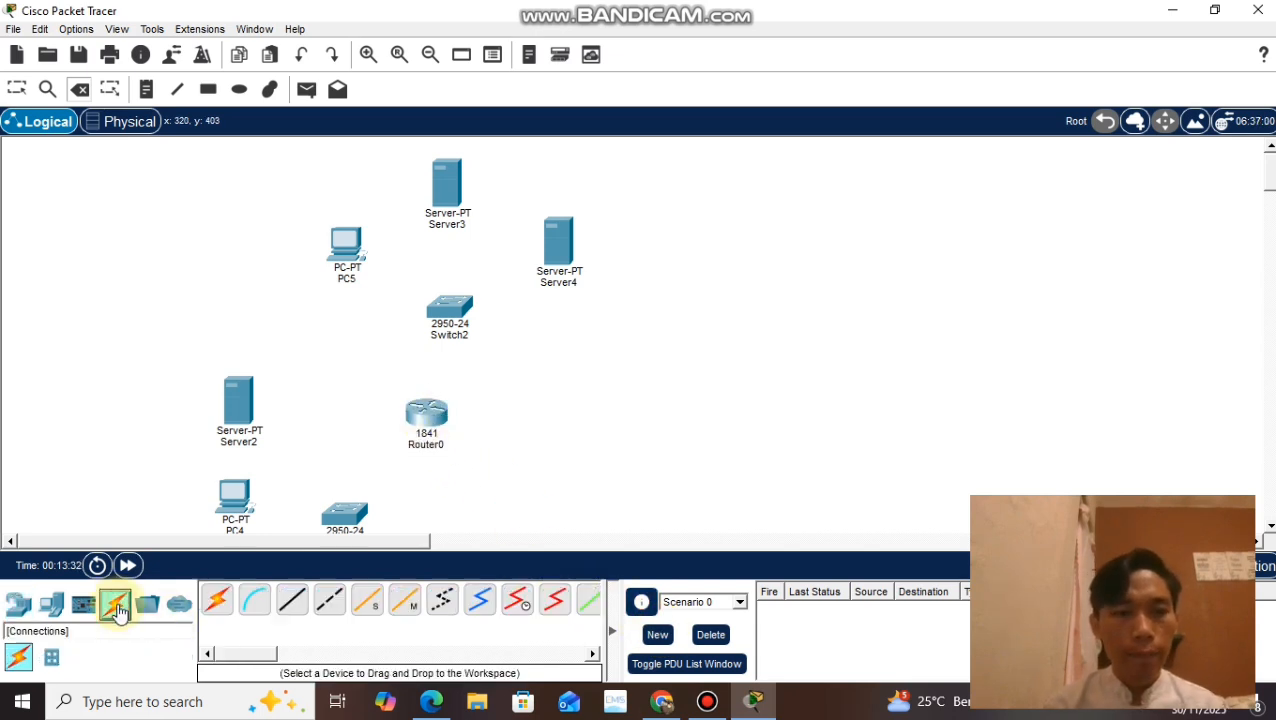
left_click(237, 400)
left_click(727, 297)
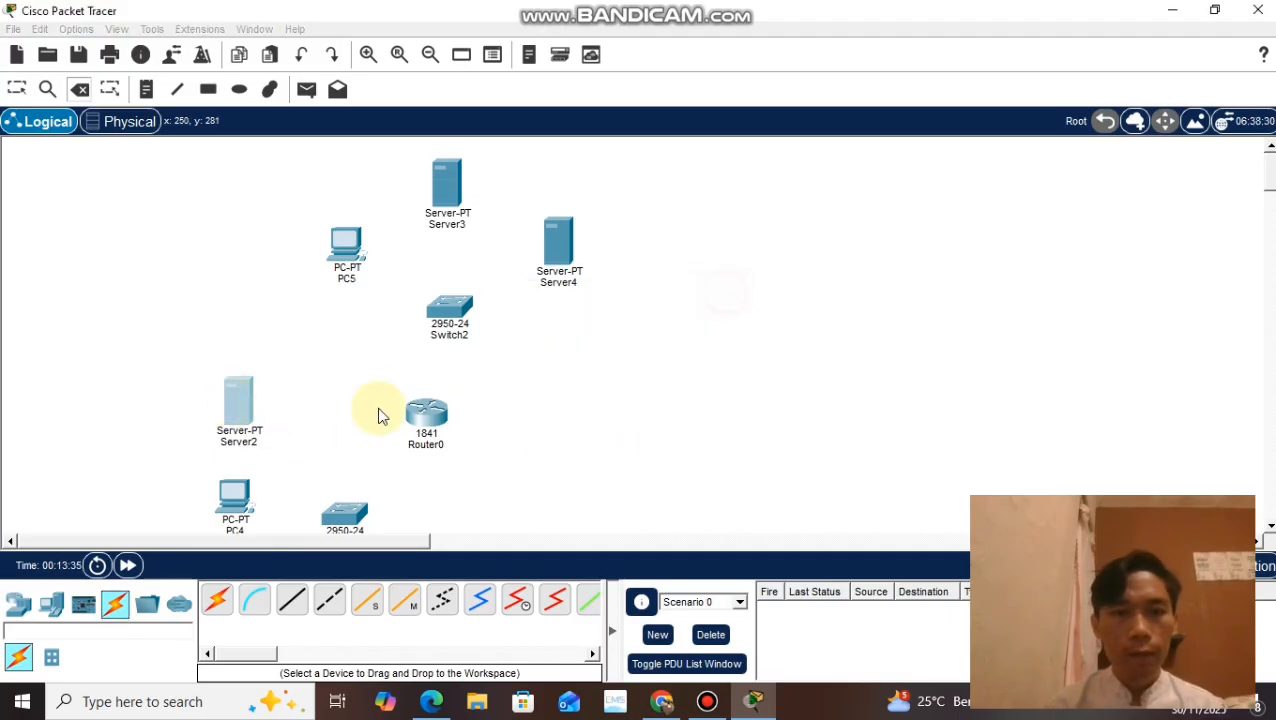
left_click(217, 600)
left_click(250, 402)
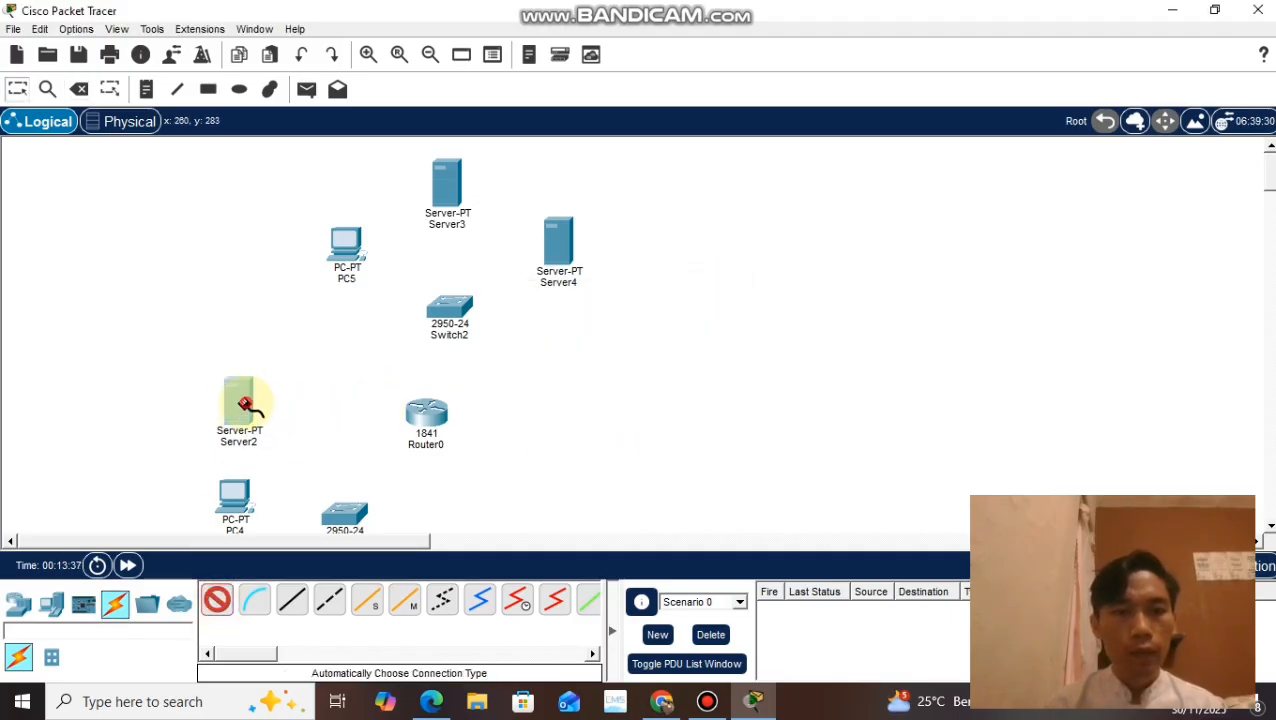
left_click(345, 517)
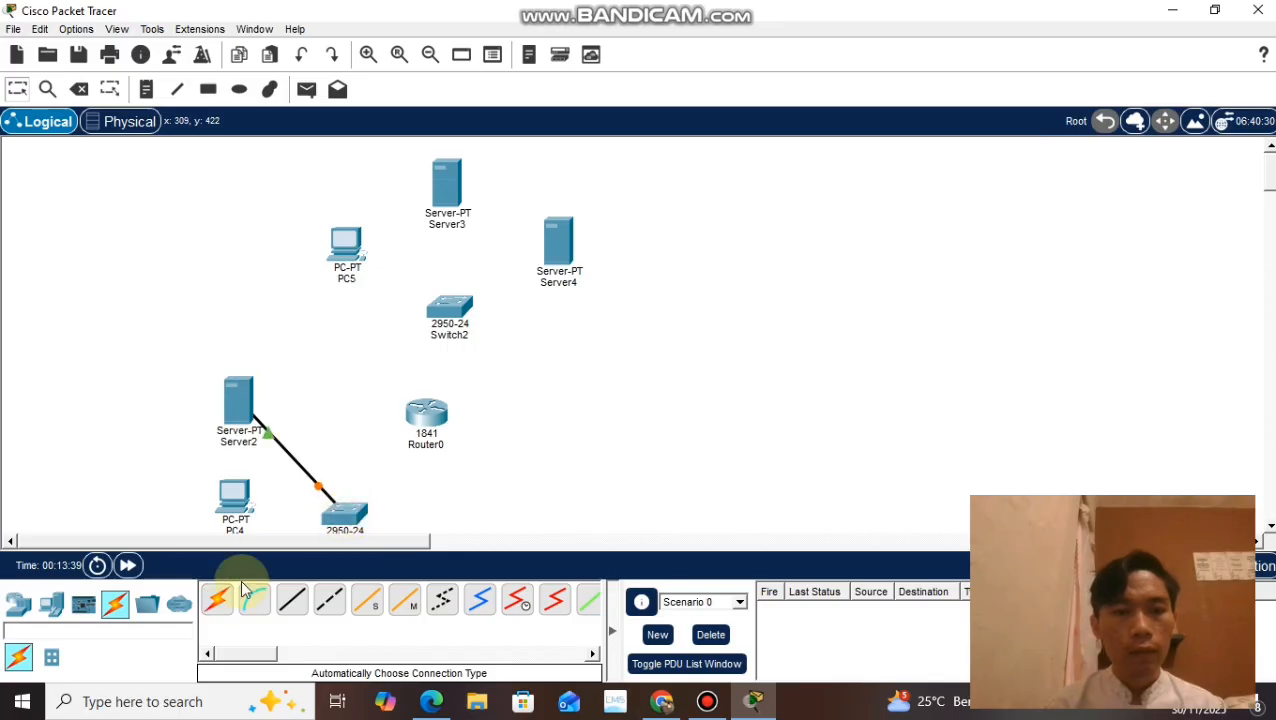
left_click(216, 600)
left_click(237, 510)
left_click(343, 517)
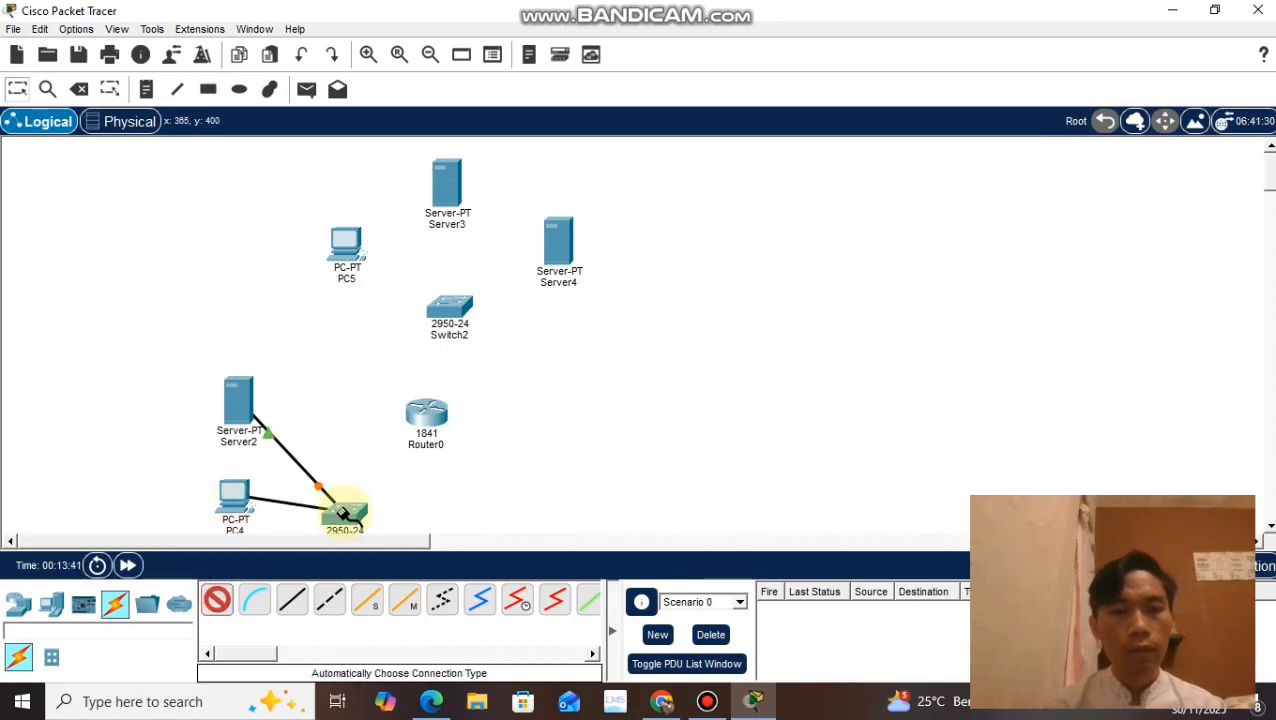
Step: Cable PC5, Server3 and Server4 to the upper 2950-24 switch, Switch2, using automatically chosen connection types
left_click(214, 608)
left_click(346, 245)
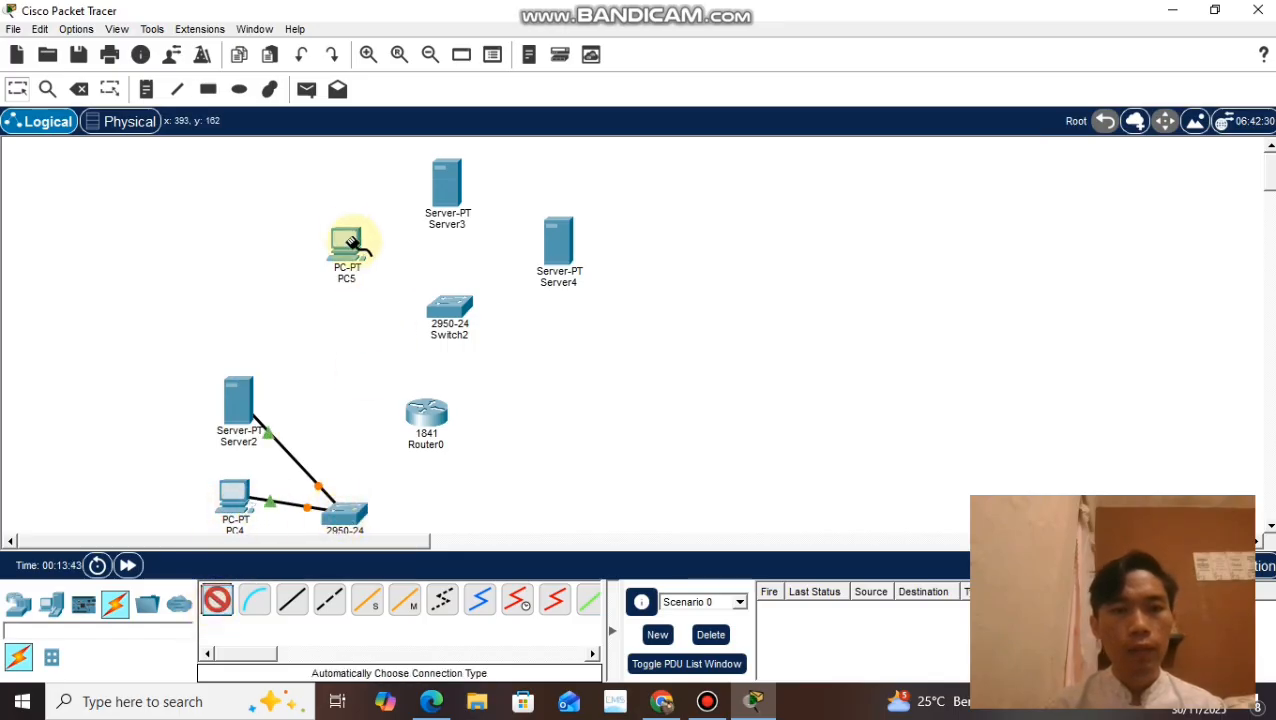
left_click(450, 312)
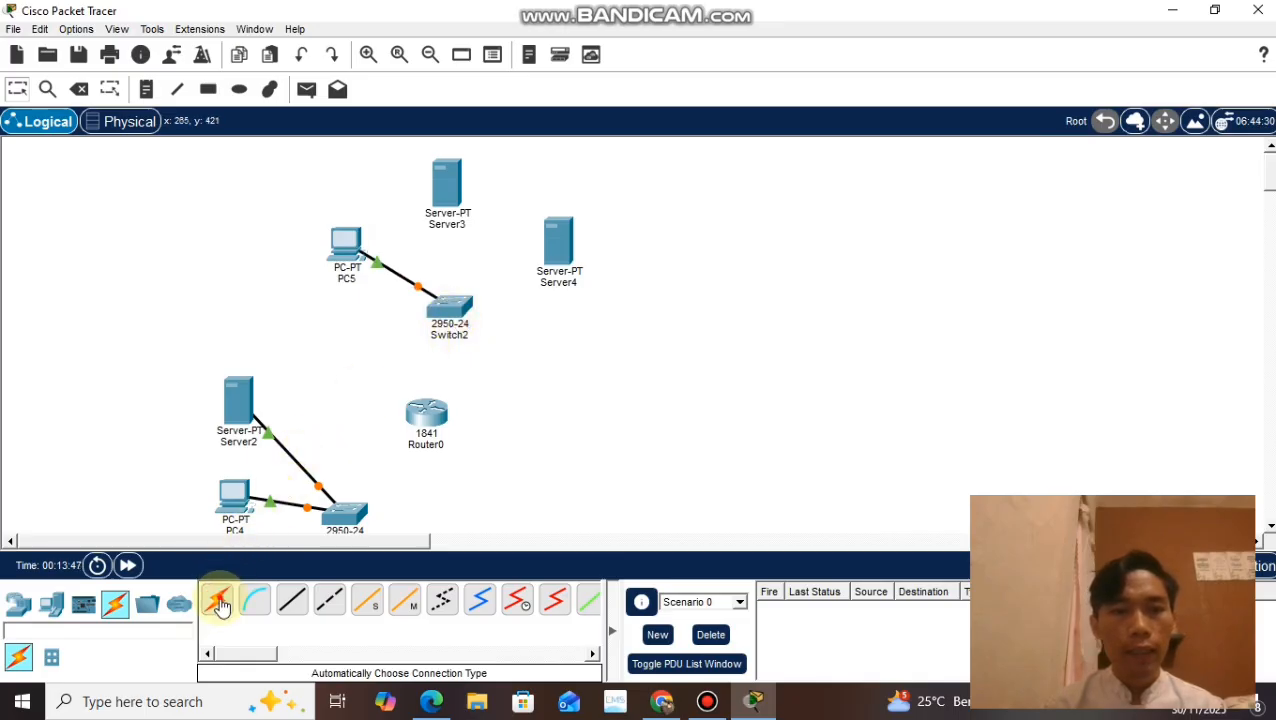
left_click(216, 600)
left_click(450, 210)
left_click(441, 290)
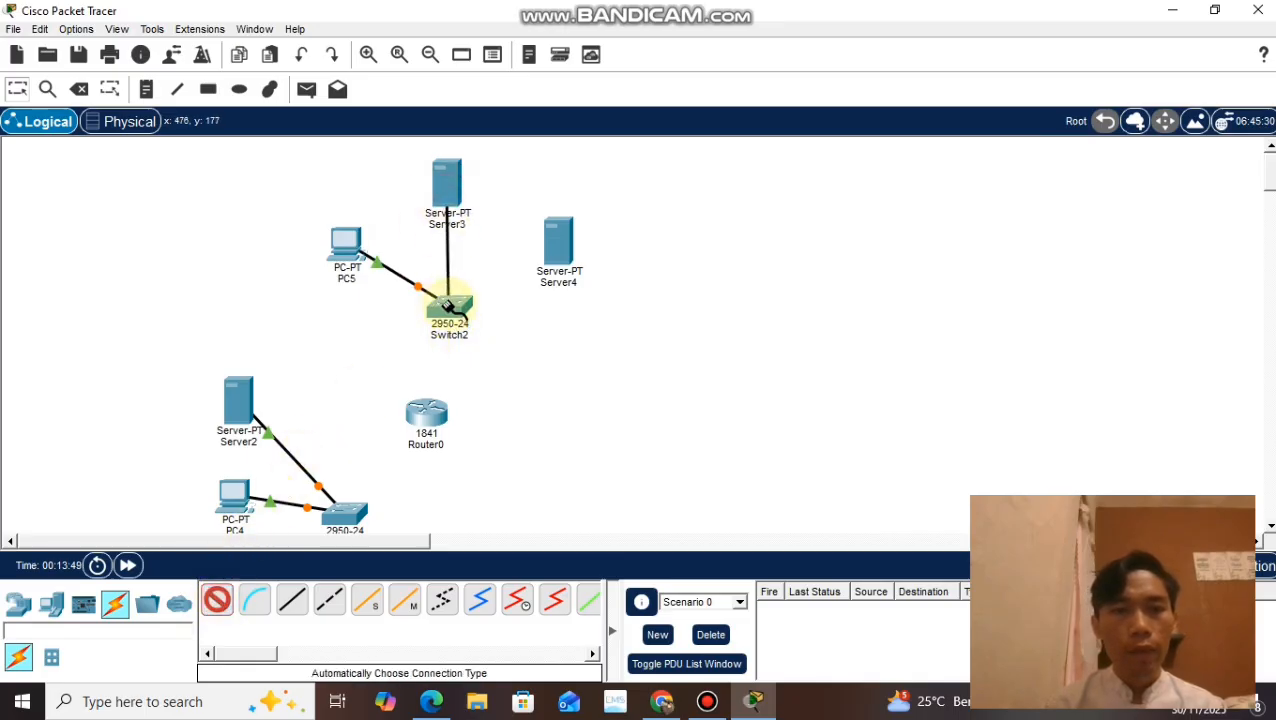
left_click(218, 600)
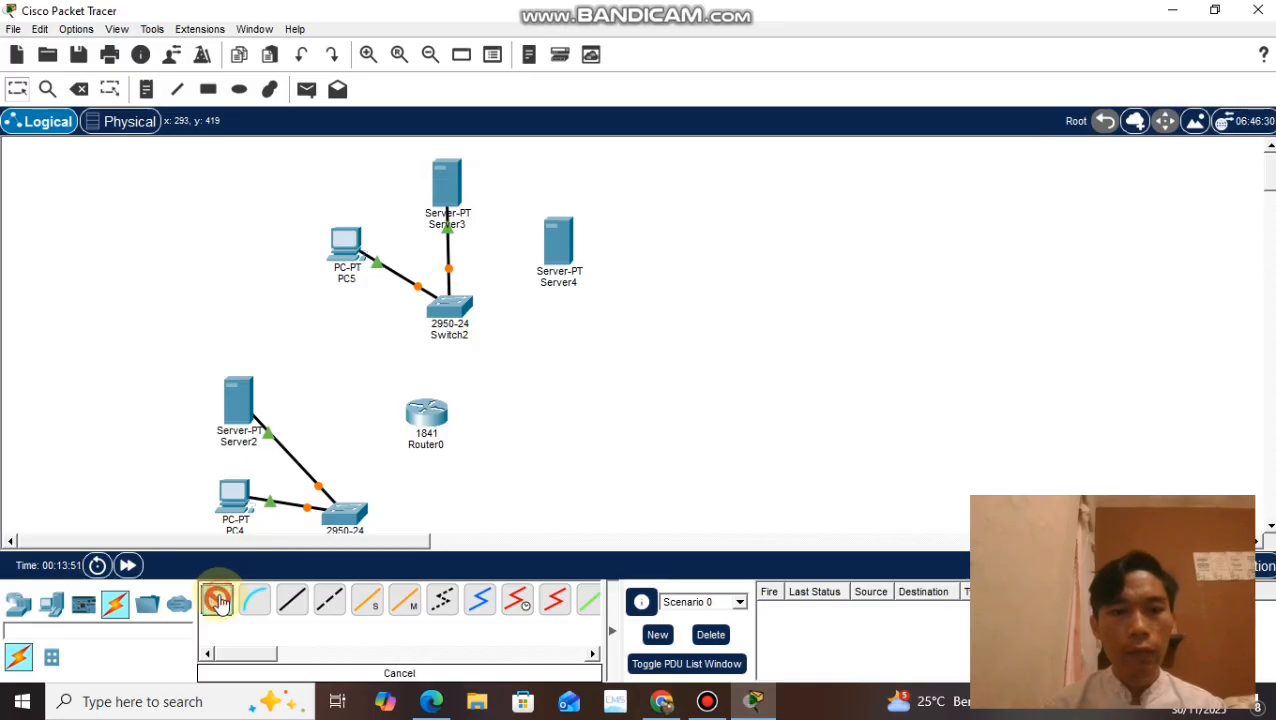
left_click(560, 242)
left_click(443, 330)
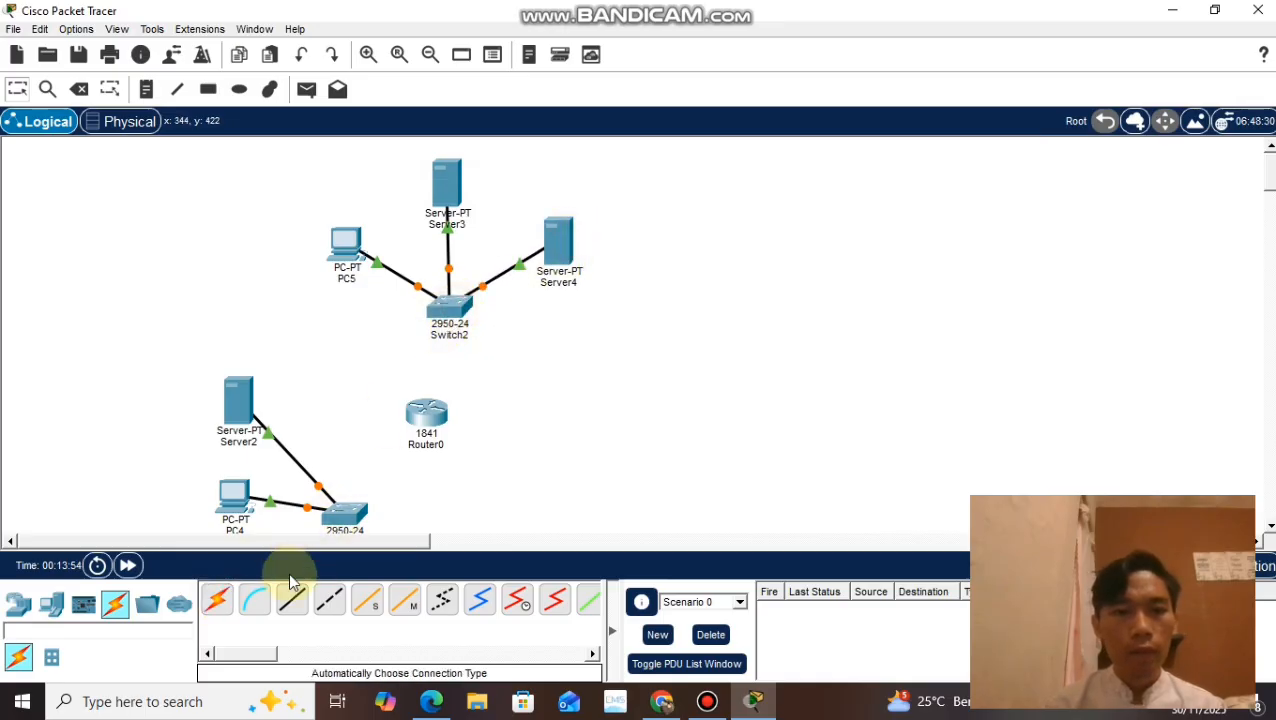
Step: Connect the lower 2950-24 switch and Switch2 to the 1841 router using automatically chosen connection types
left_click(218, 600)
left_click(344, 515)
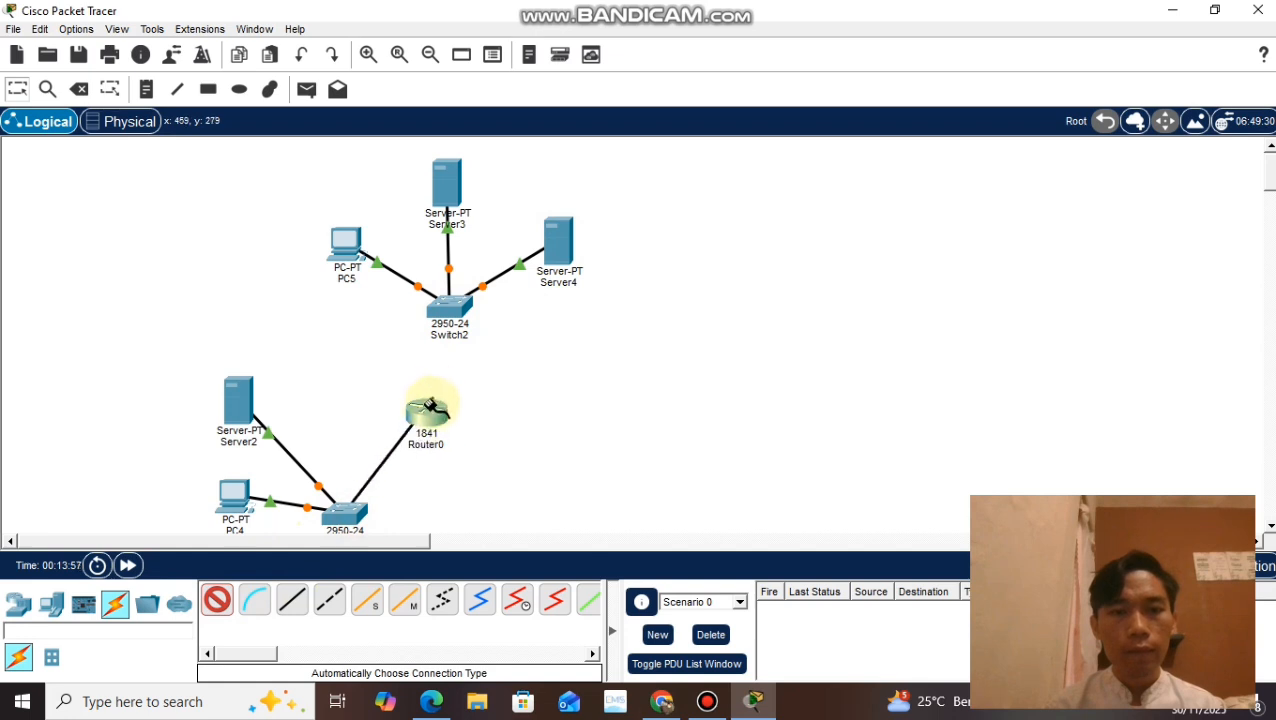
left_click(427, 412)
left_click(218, 600)
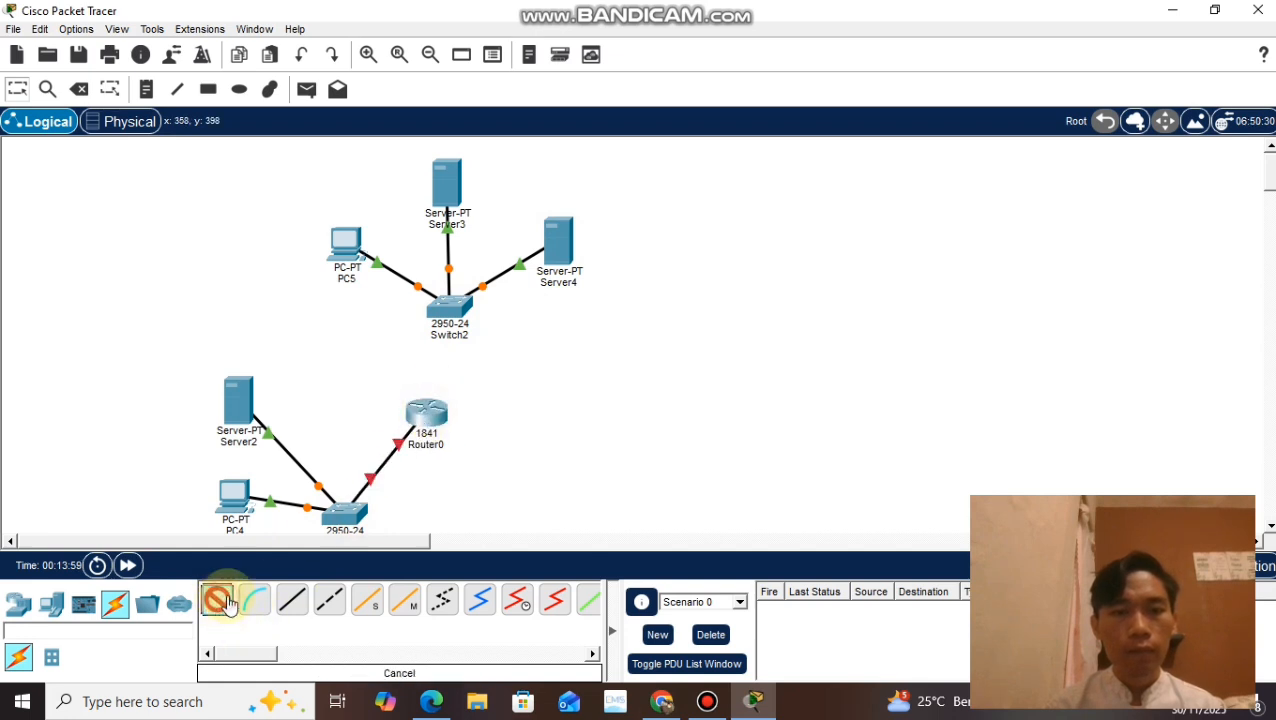
left_click(450, 306)
left_click(432, 410)
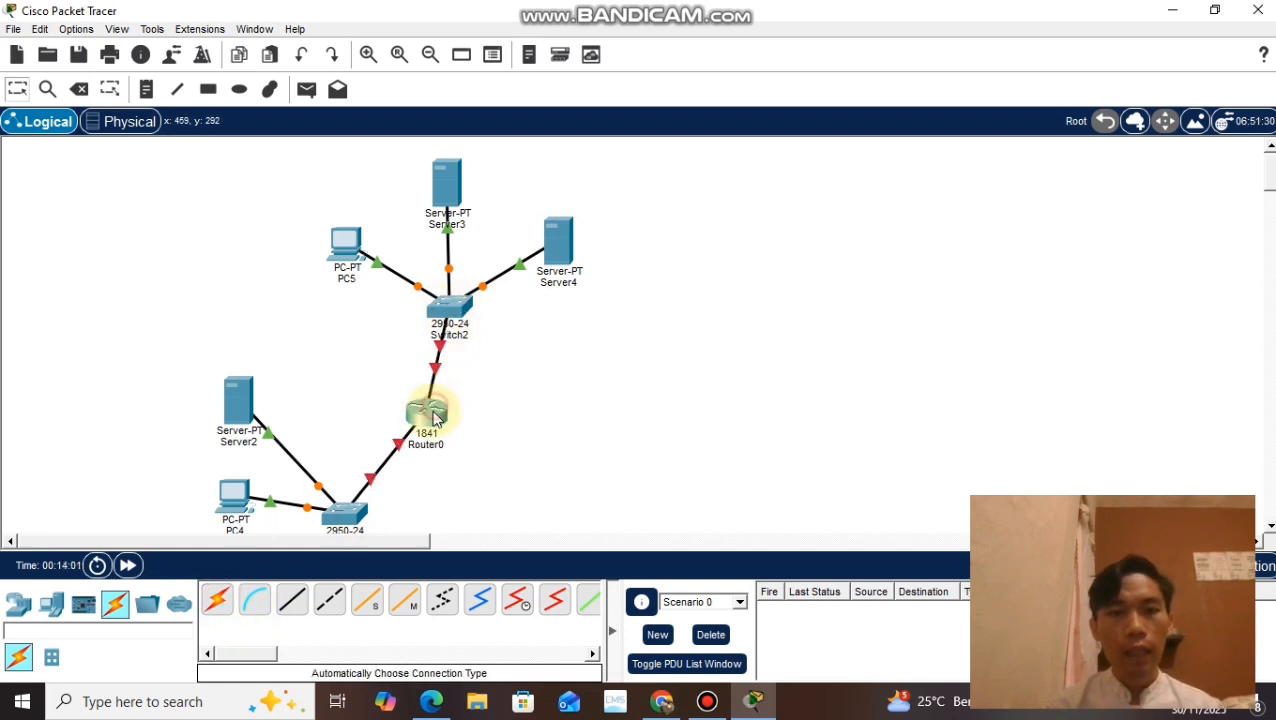
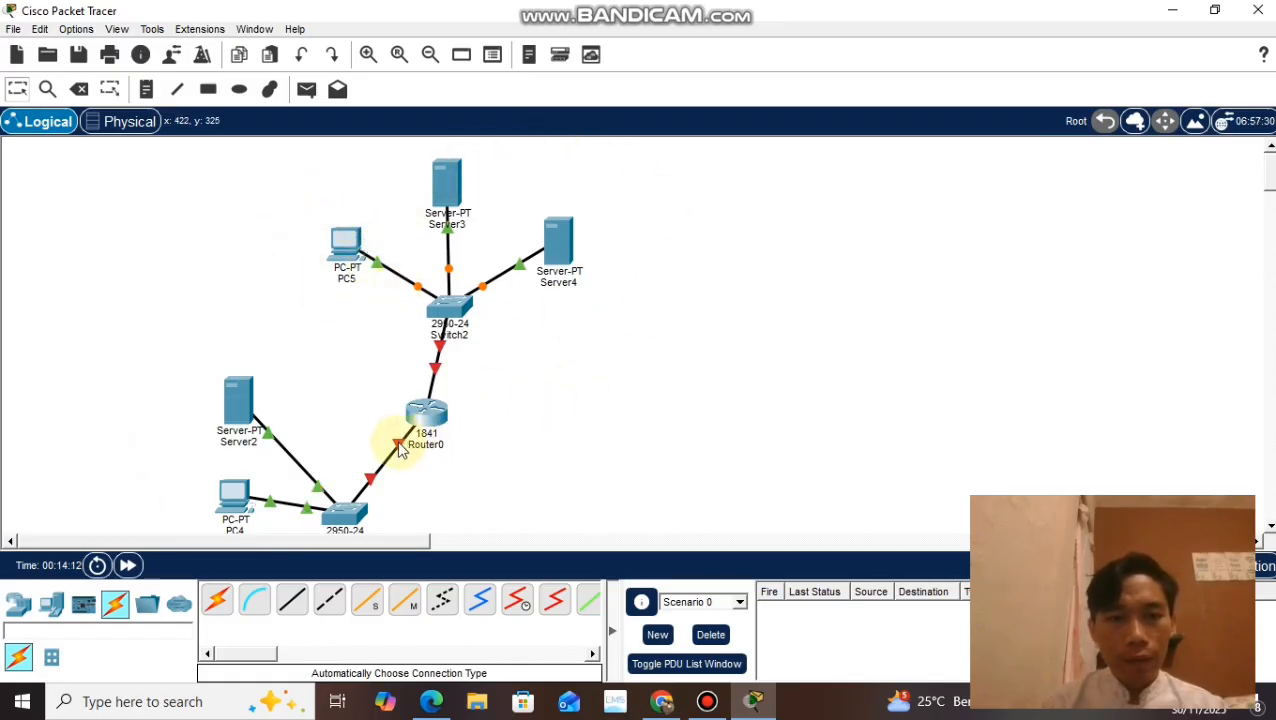
Step: Give the 1841 router's FastEthernet0/0 interface the IPv4 address 192.168.10.1 with subnet mask 255.255.255.0
mouse_move(398, 450)
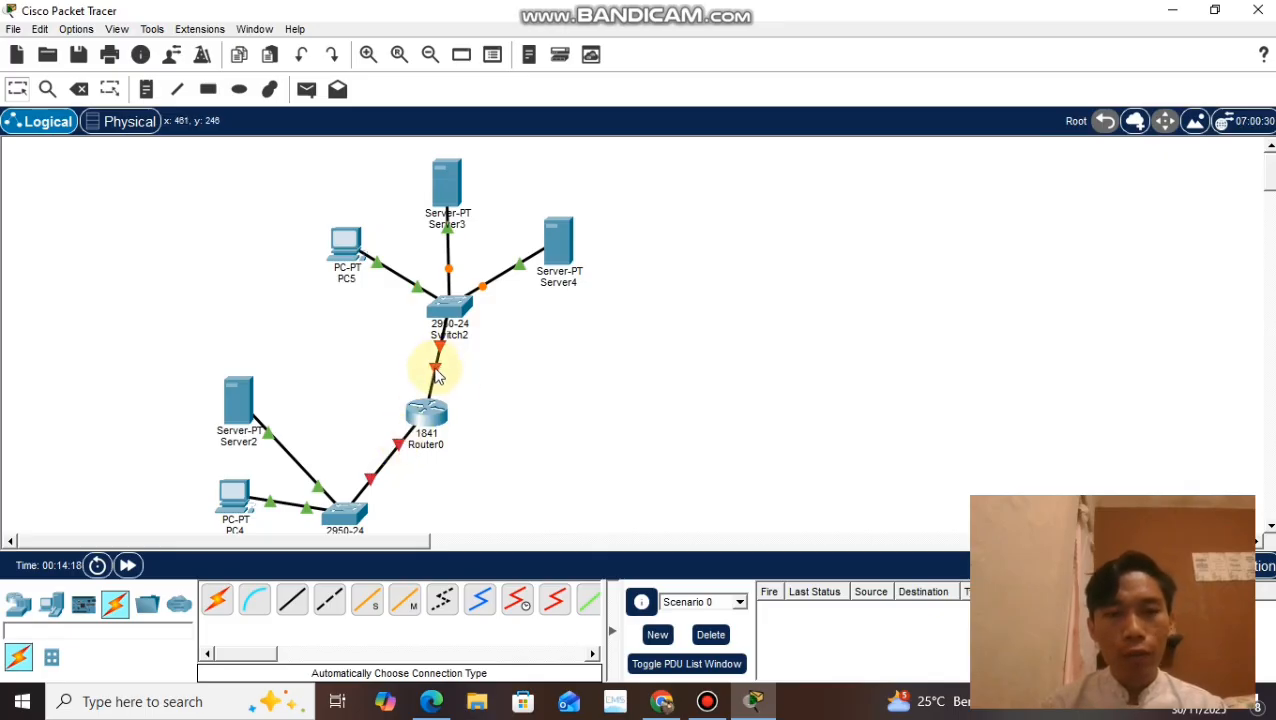
mouse_move(437, 374)
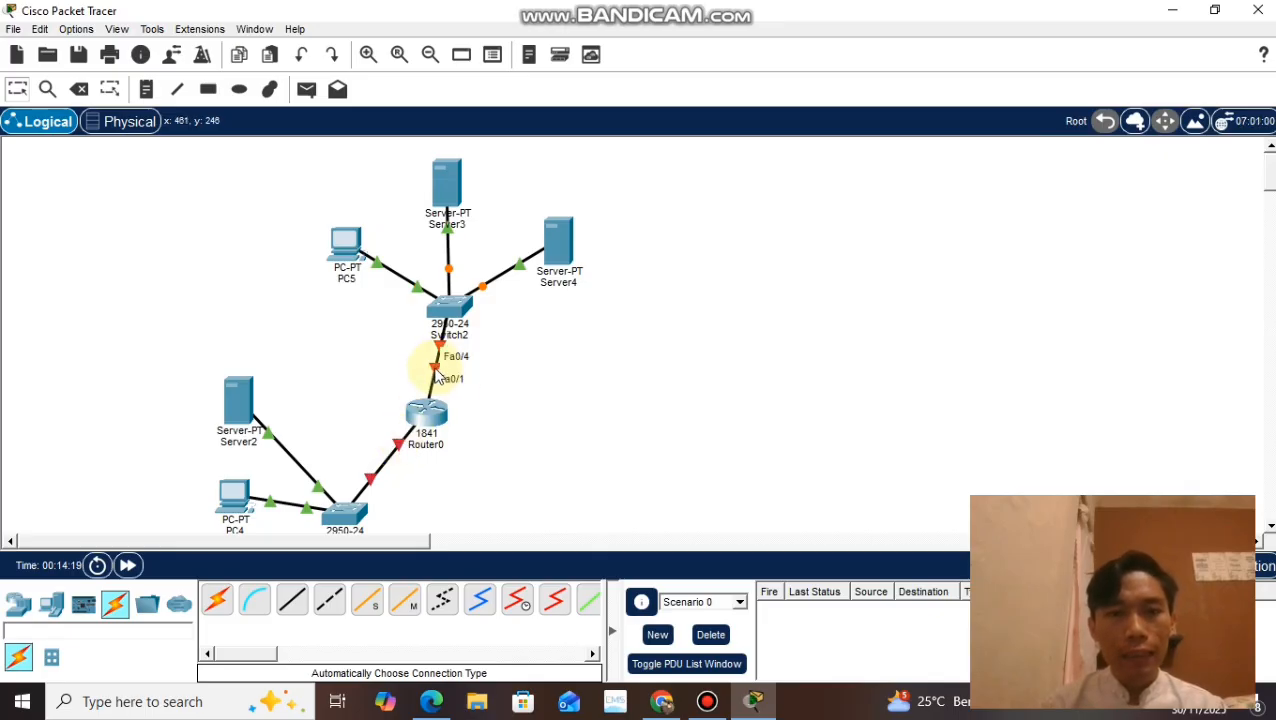
left_click(428, 422)
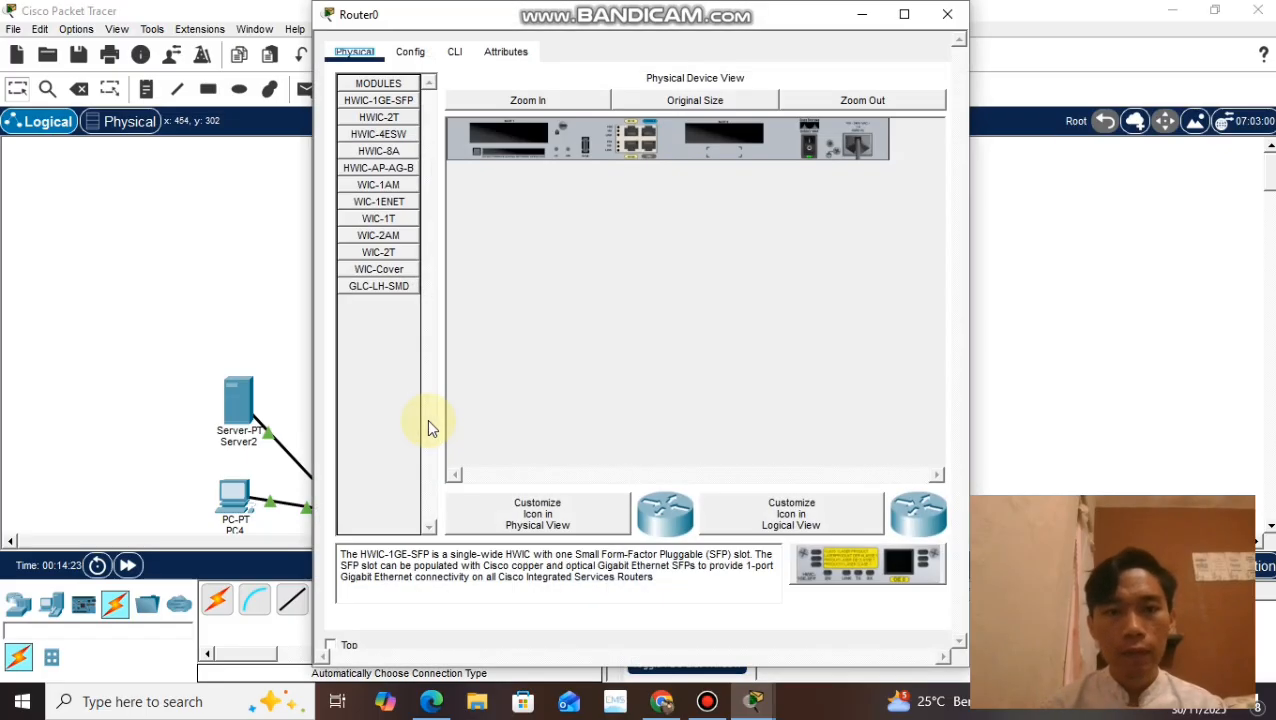
left_click(408, 58)
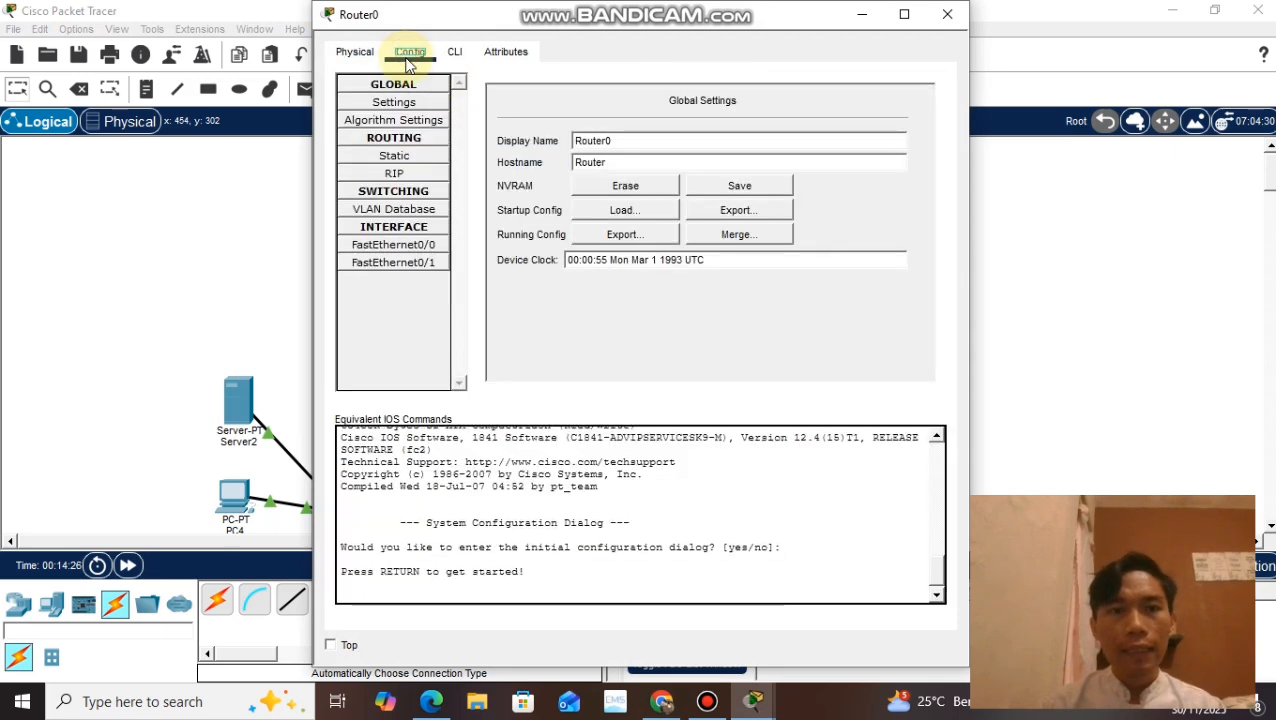
left_click(421, 250)
left_click_drag(727, 28, 952, 41)
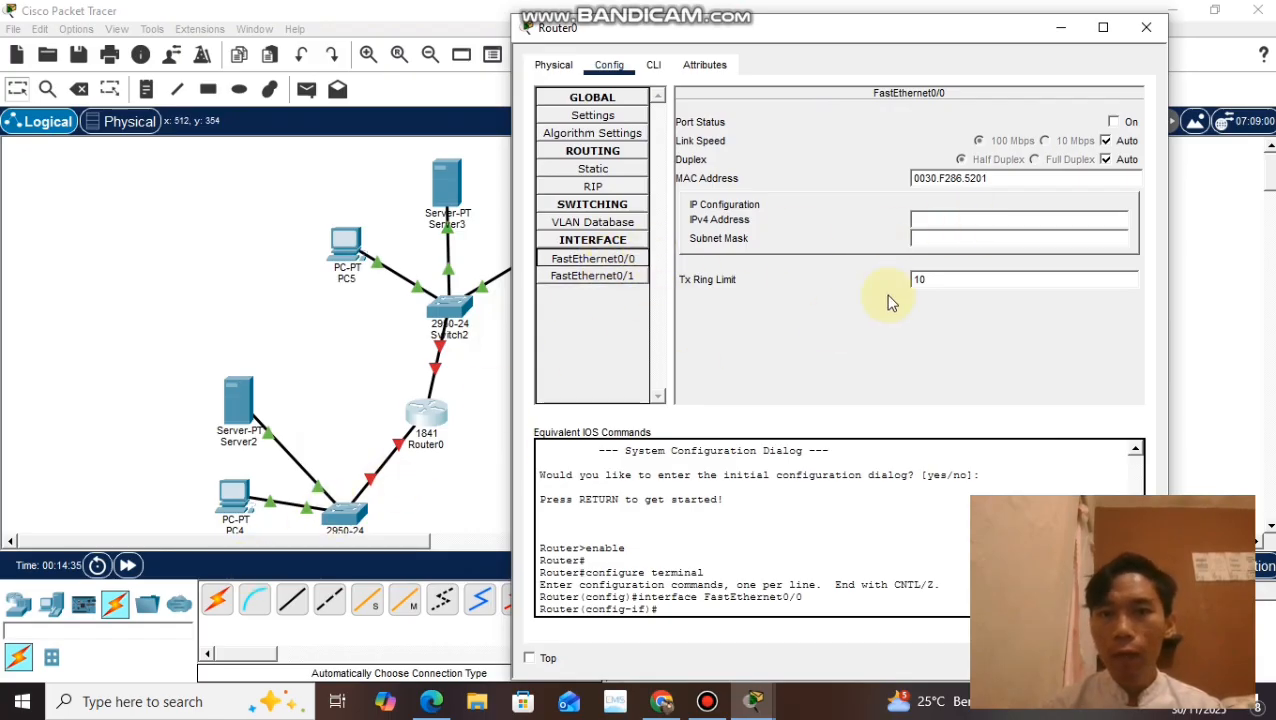
left_click(959, 218)
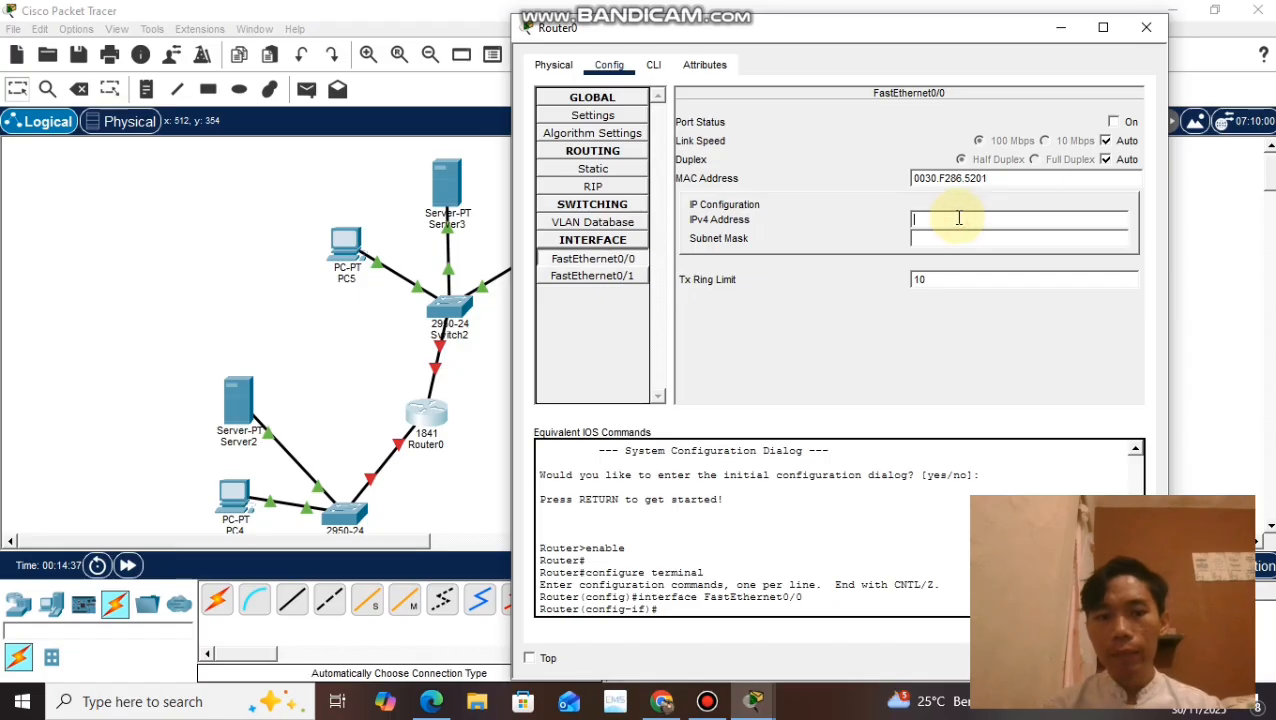
type("192")
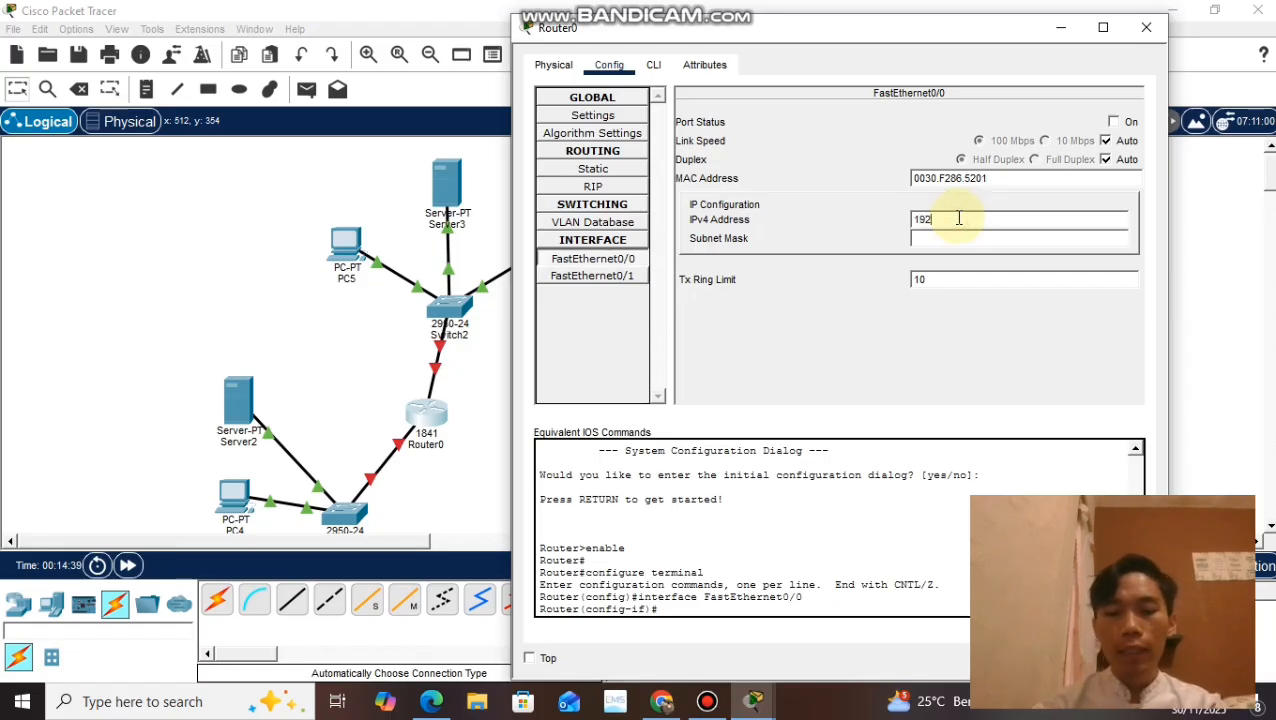
type(".168")
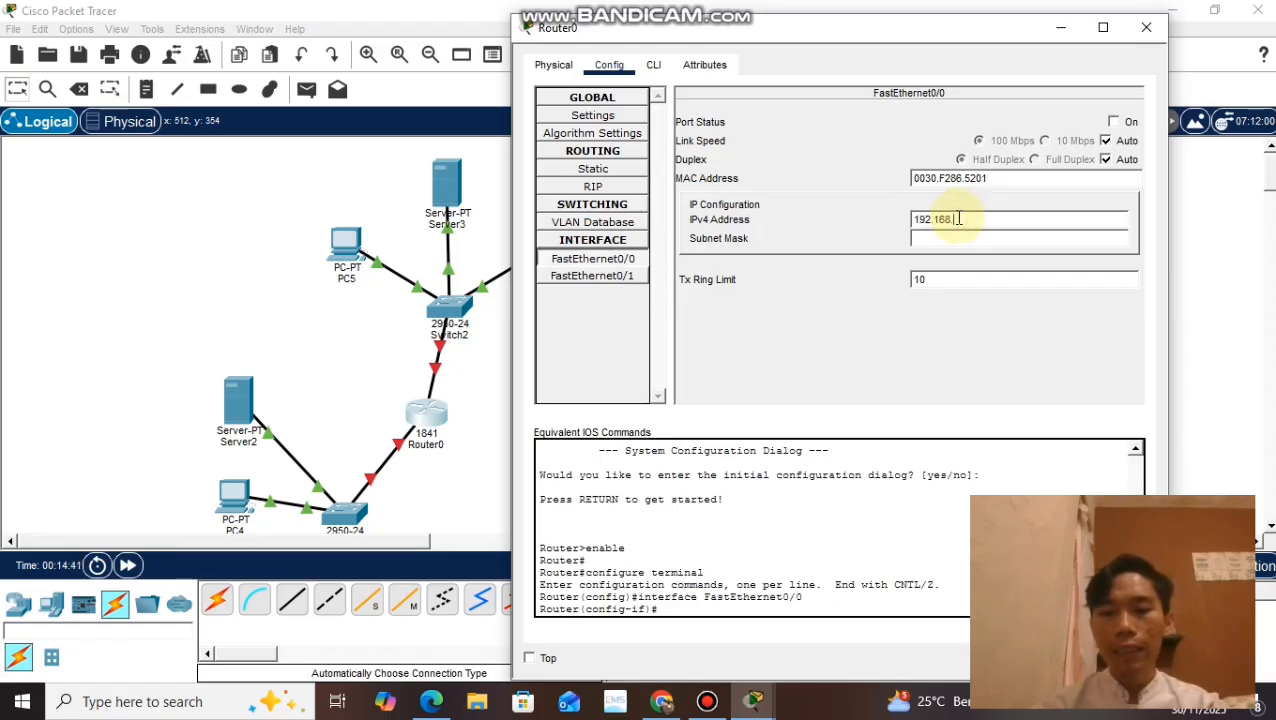
type(".10.1")
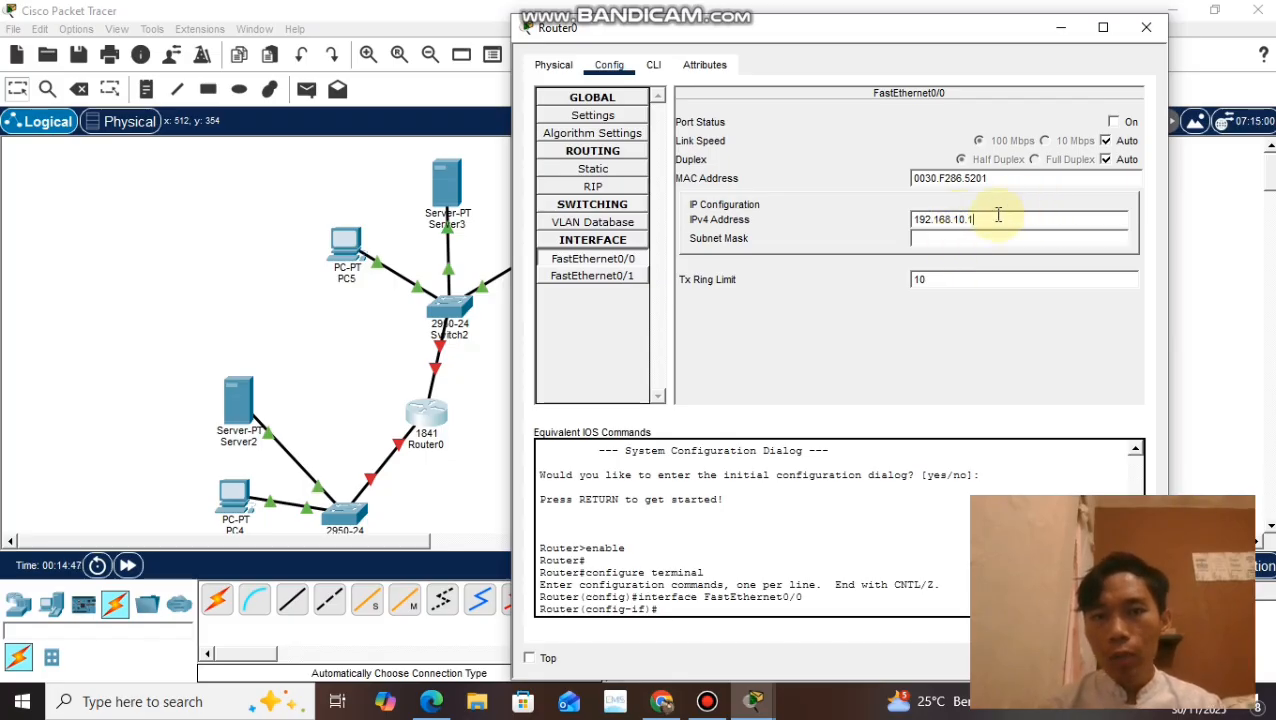
left_click_drag(998, 215, 910, 221)
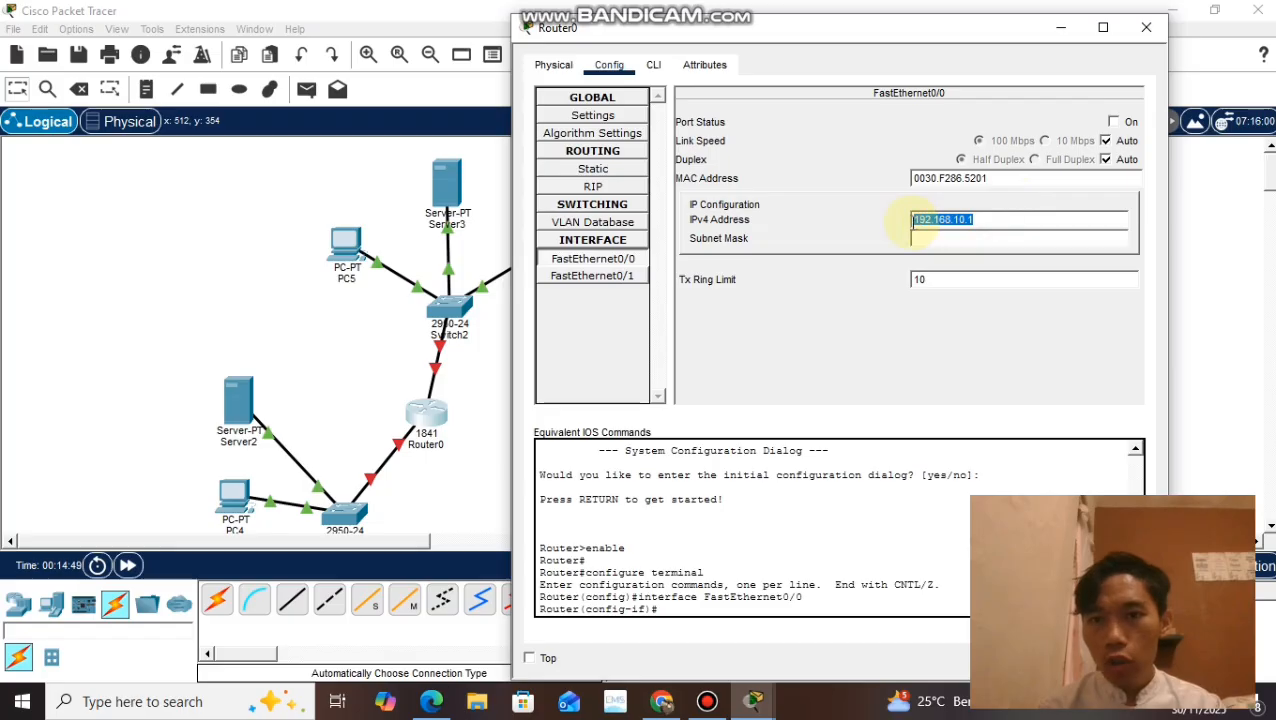
left_click(972, 233)
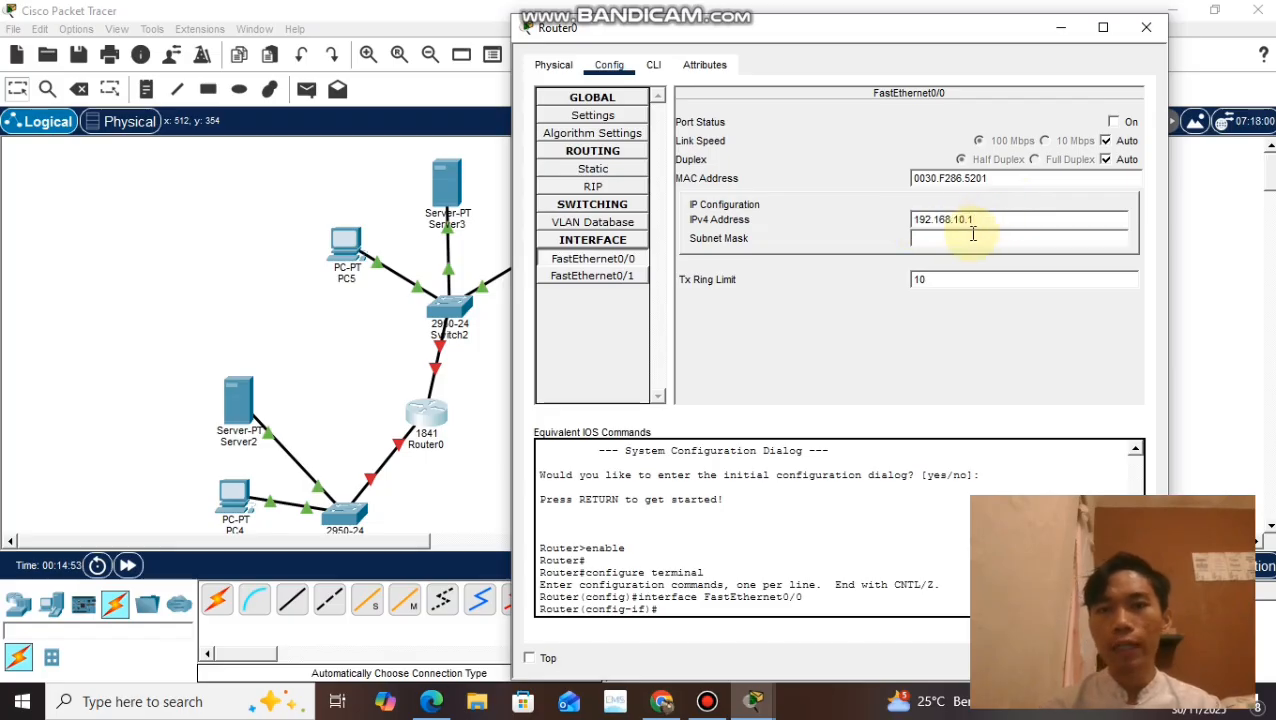
left_click(970, 235)
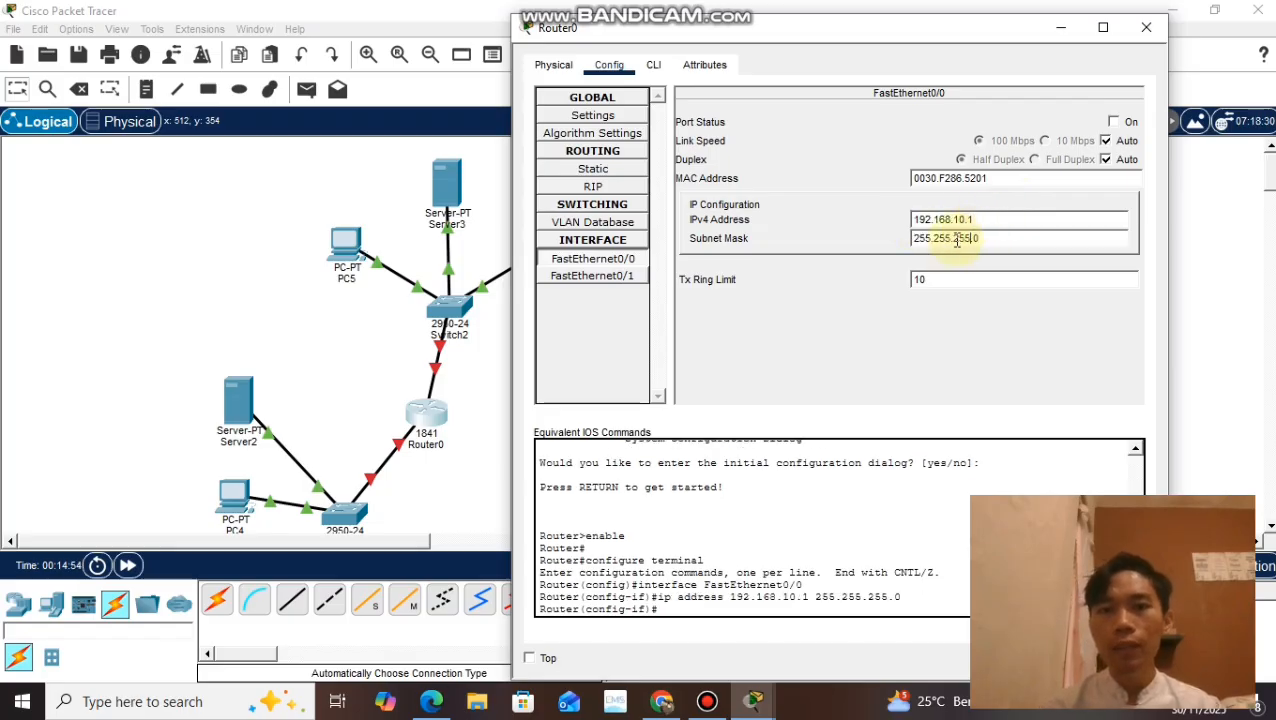
Step: Give the router's FastEthernet0/1 interface the IPv4 address 192.168.20.1 with mask 255.255.255.0, and close the router's settings
left_click(619, 284)
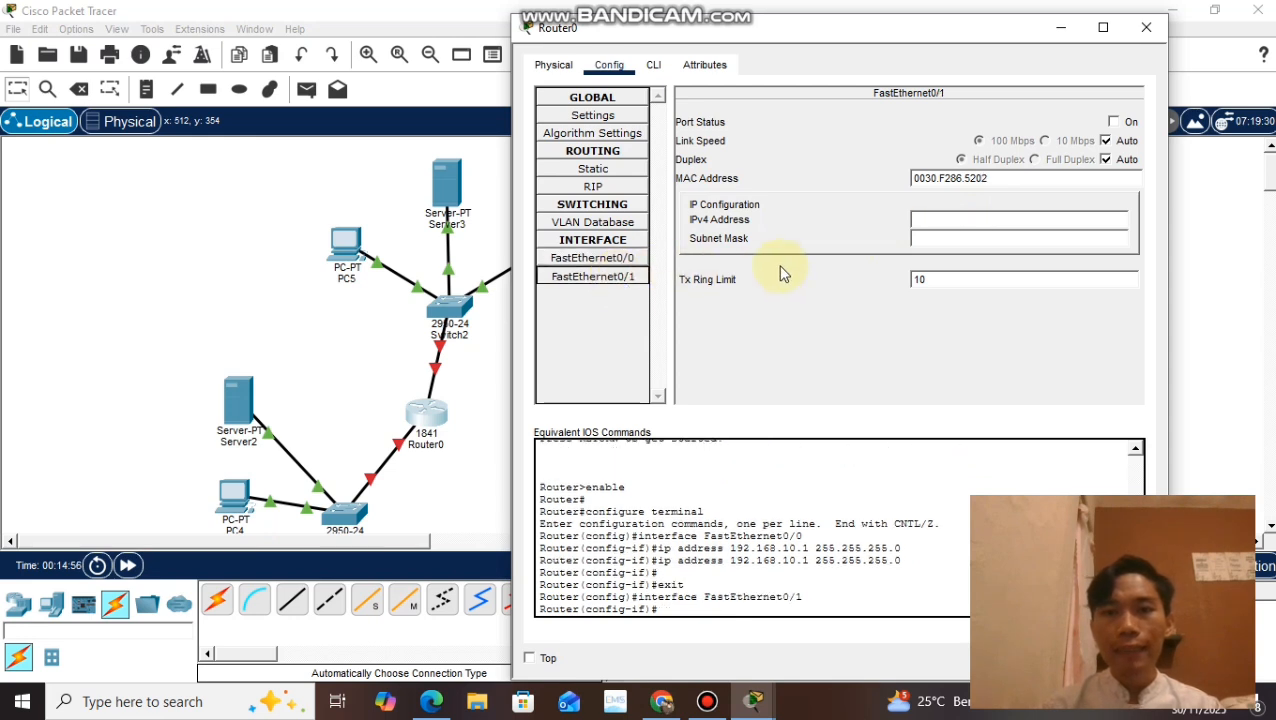
left_click(999, 219)
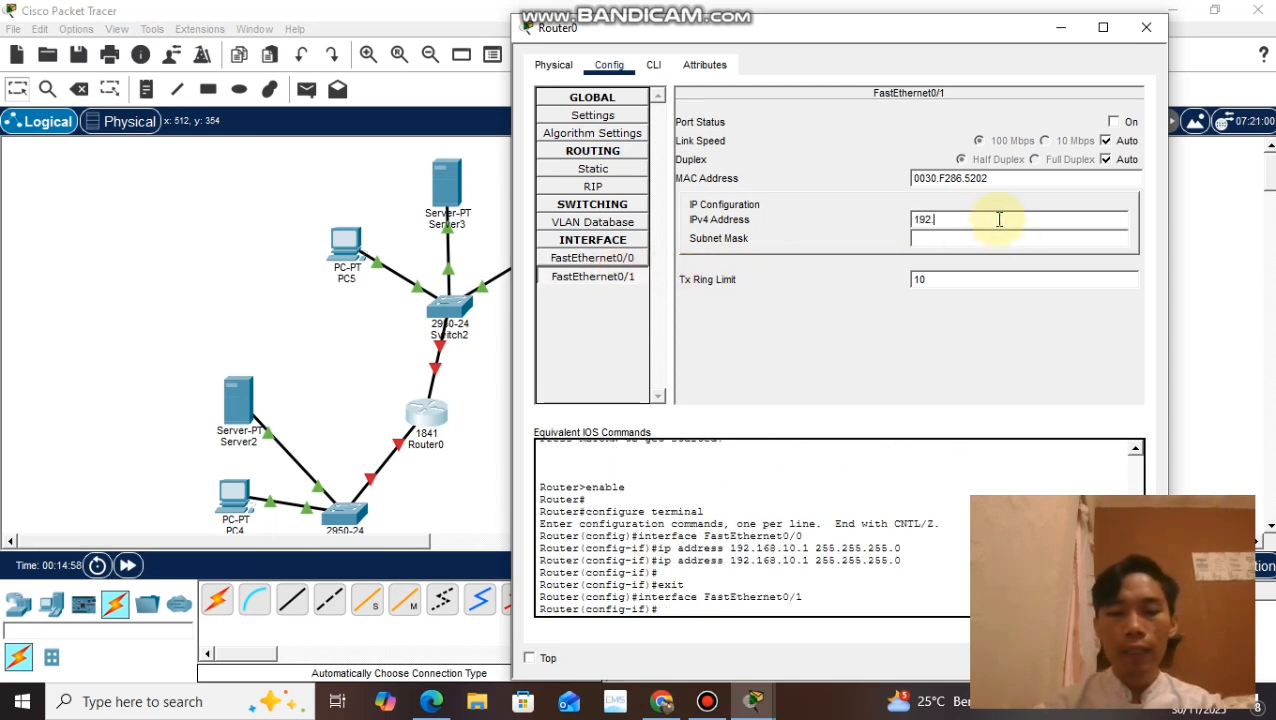
type("192.168.20.1")
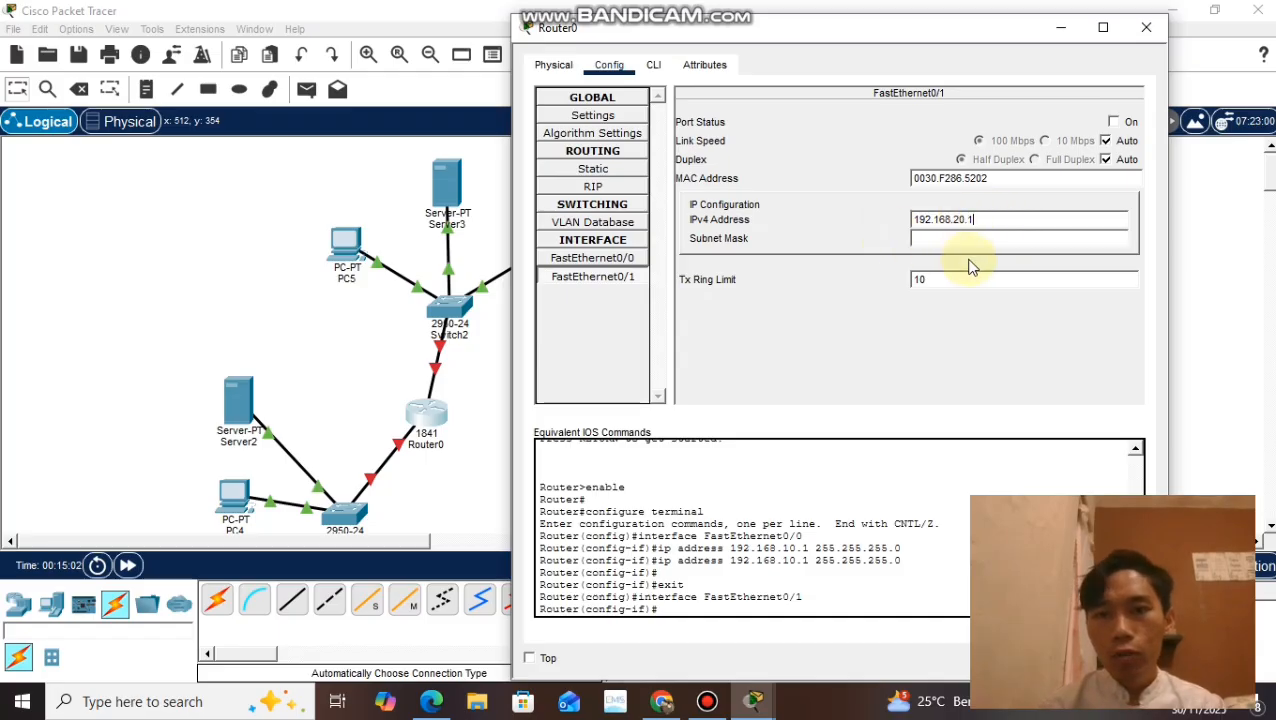
left_click(960, 240)
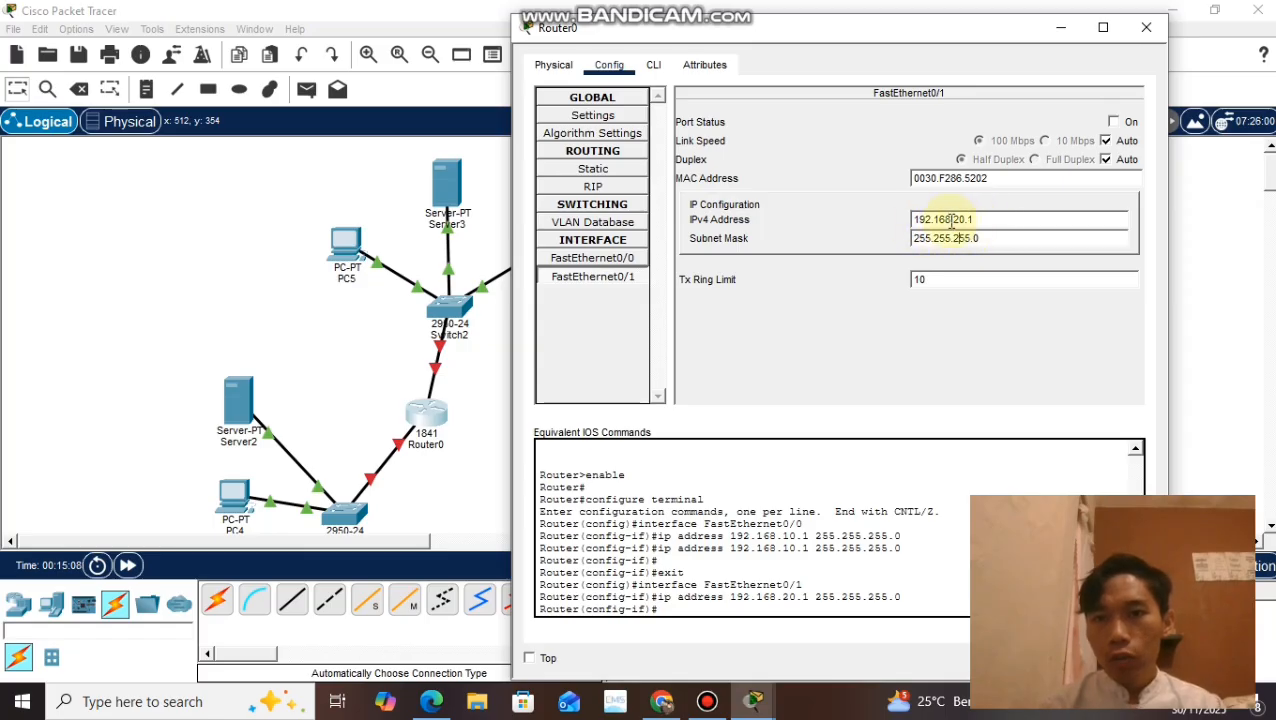
left_click_drag(952, 221, 975, 220)
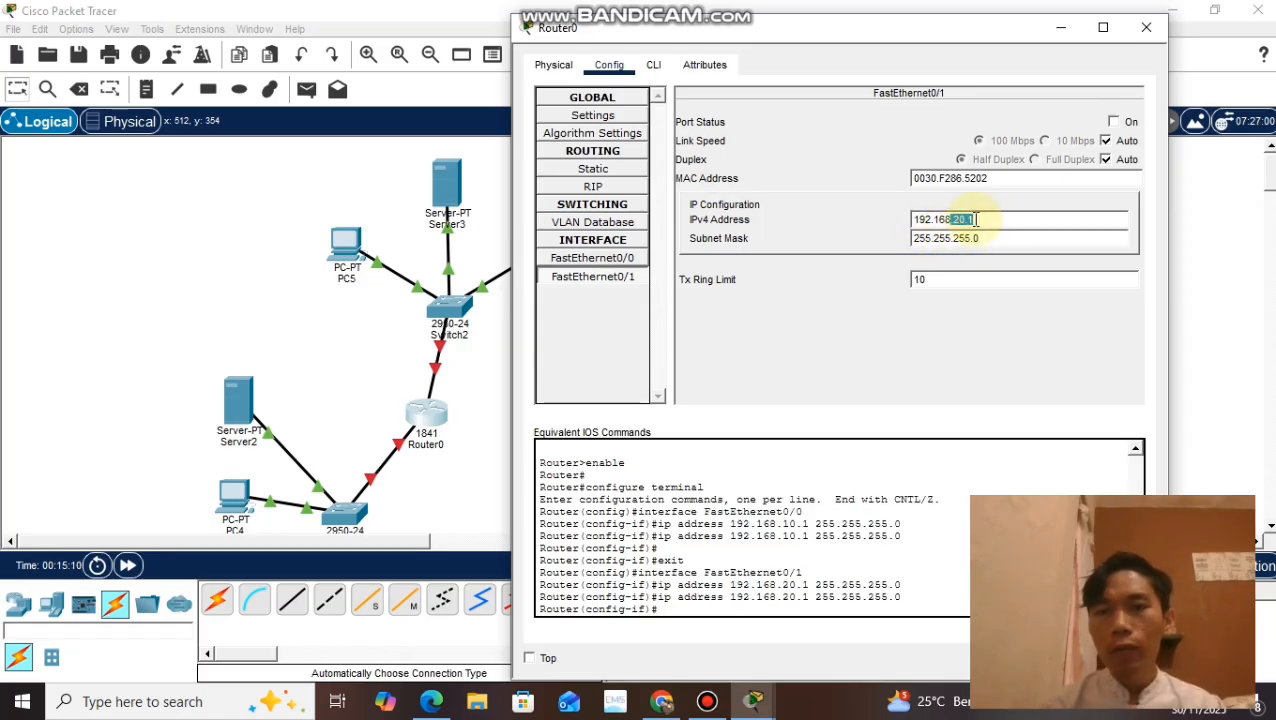
left_click(834, 293)
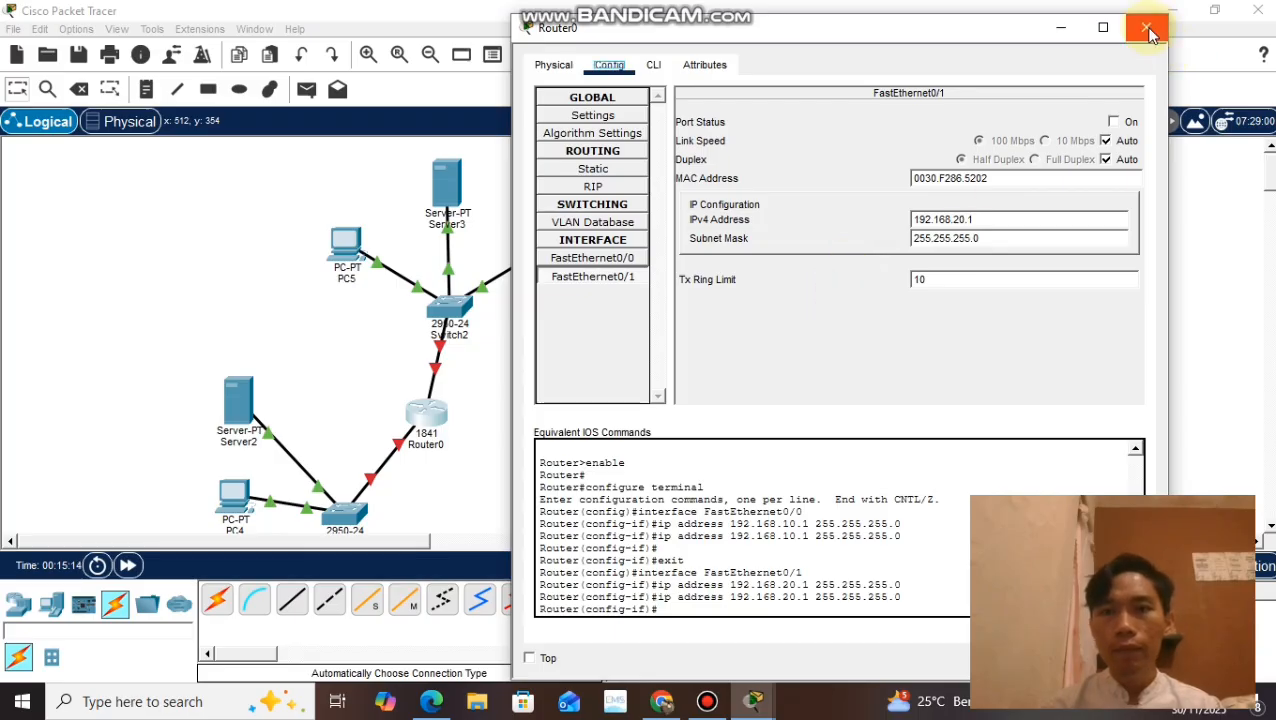
left_click(1148, 33)
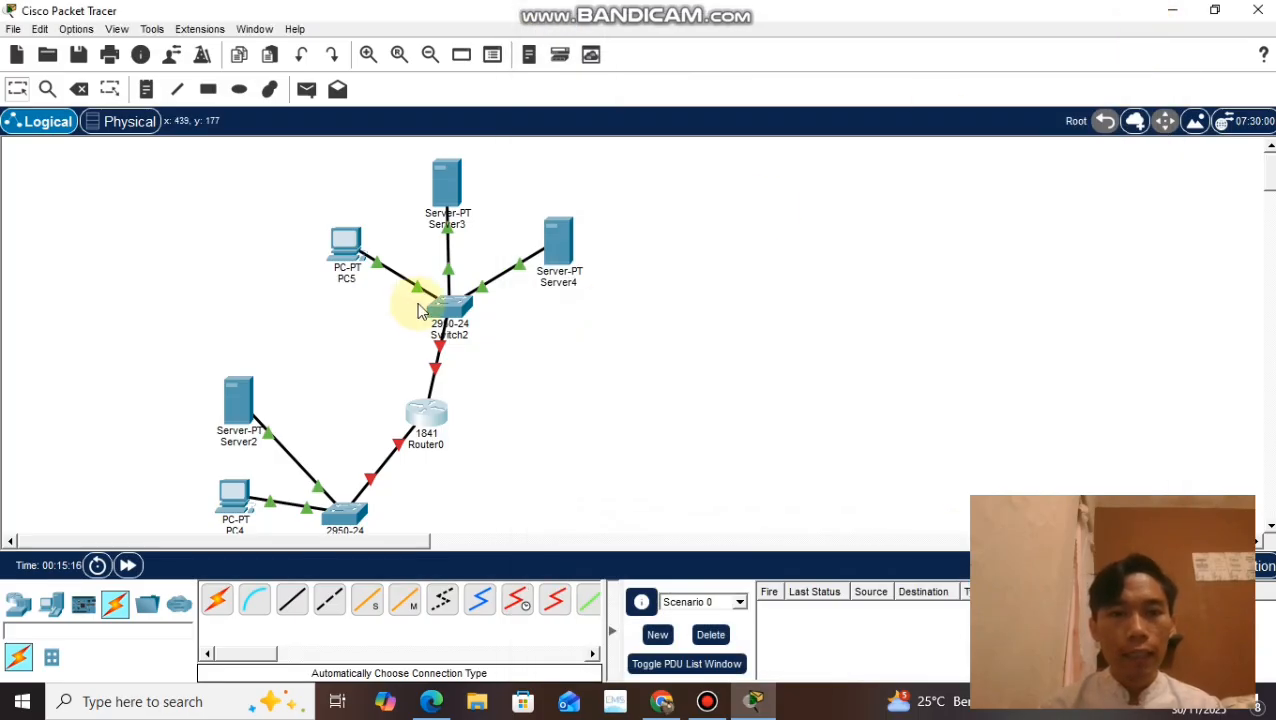
Step: Assign PC5 the static IPv4 address 192.168.20.2 with subnet mask 255.255.255.0 in its IP configuration
left_click(349, 256)
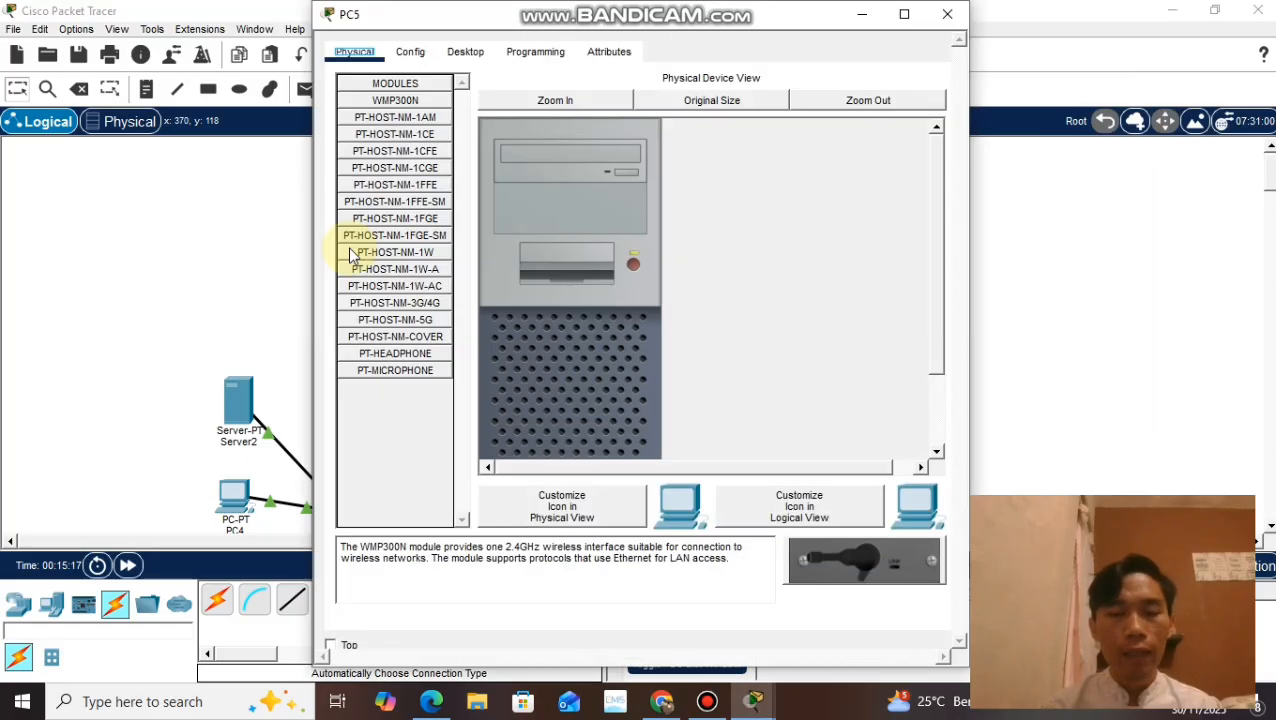
left_click(411, 55)
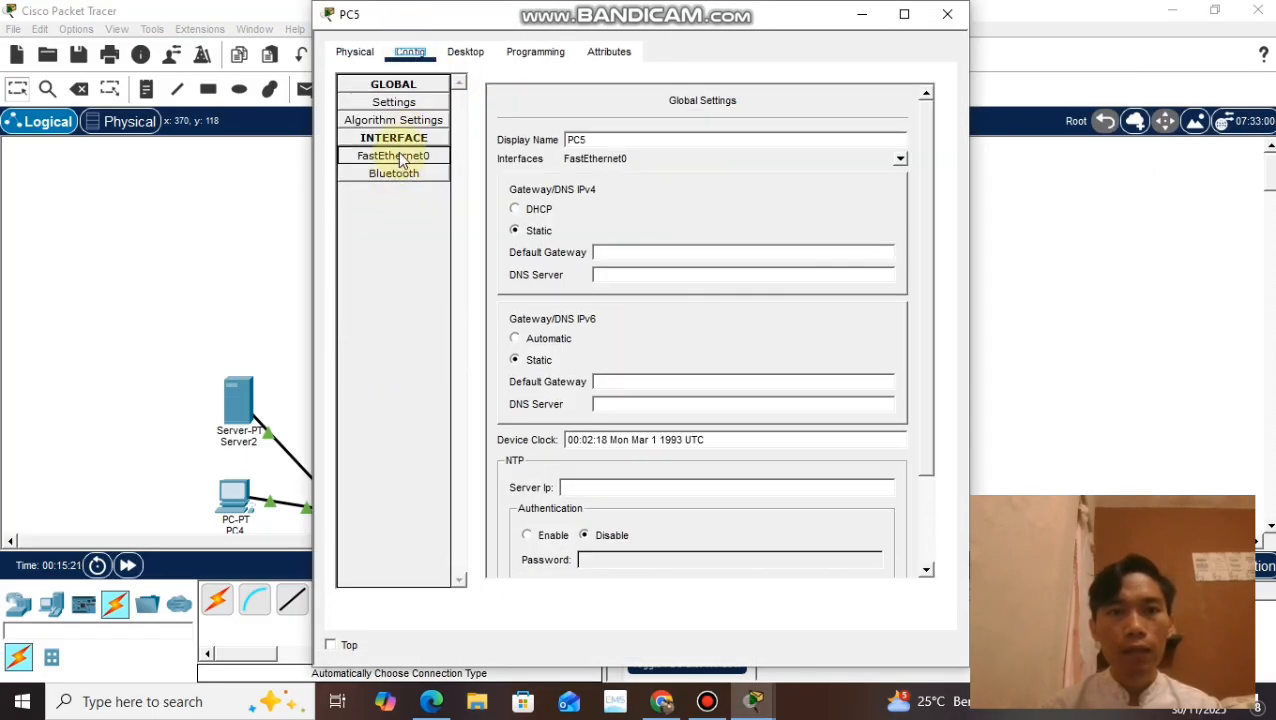
left_click(402, 158)
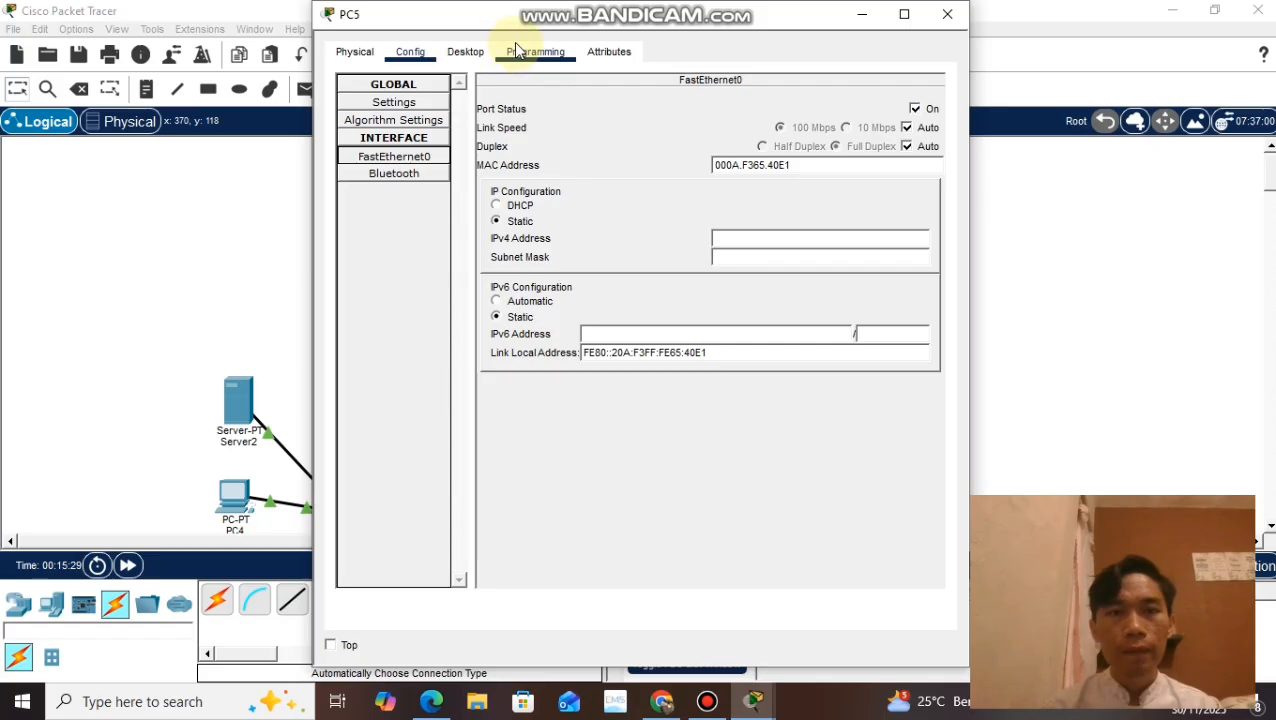
left_click(414, 105)
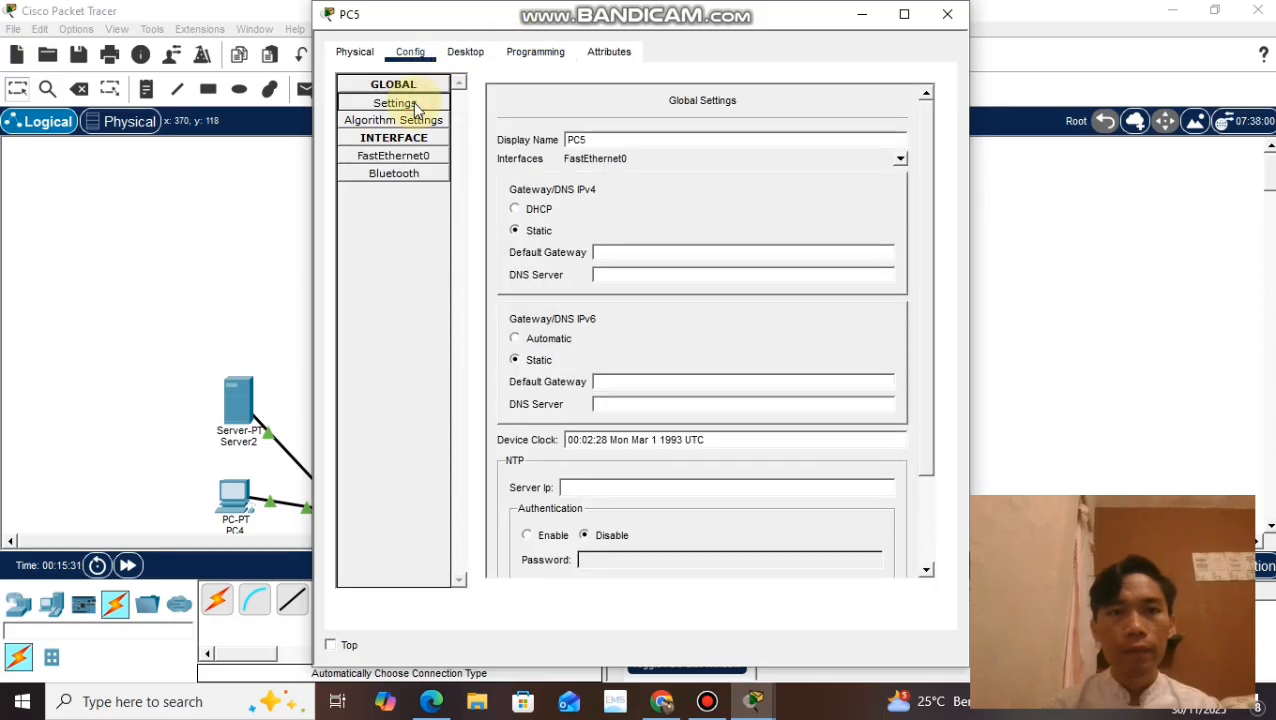
left_click(535, 52)
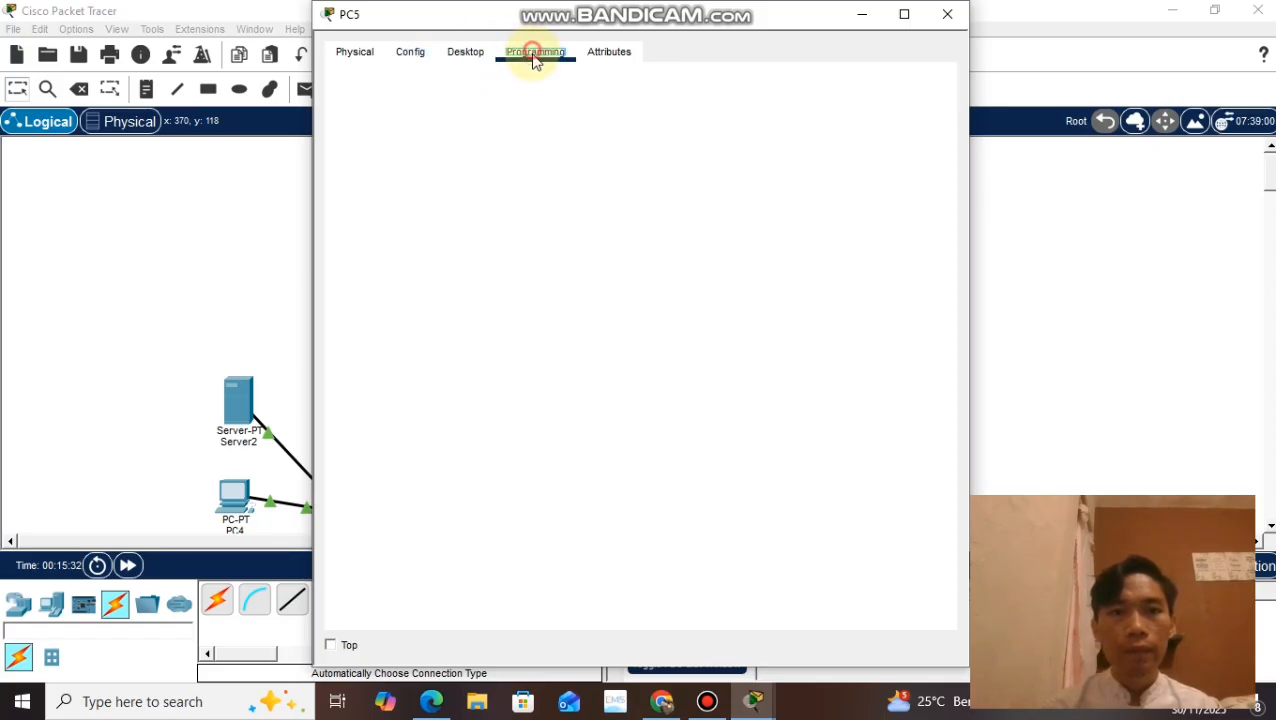
left_click(463, 55)
left_click(368, 126)
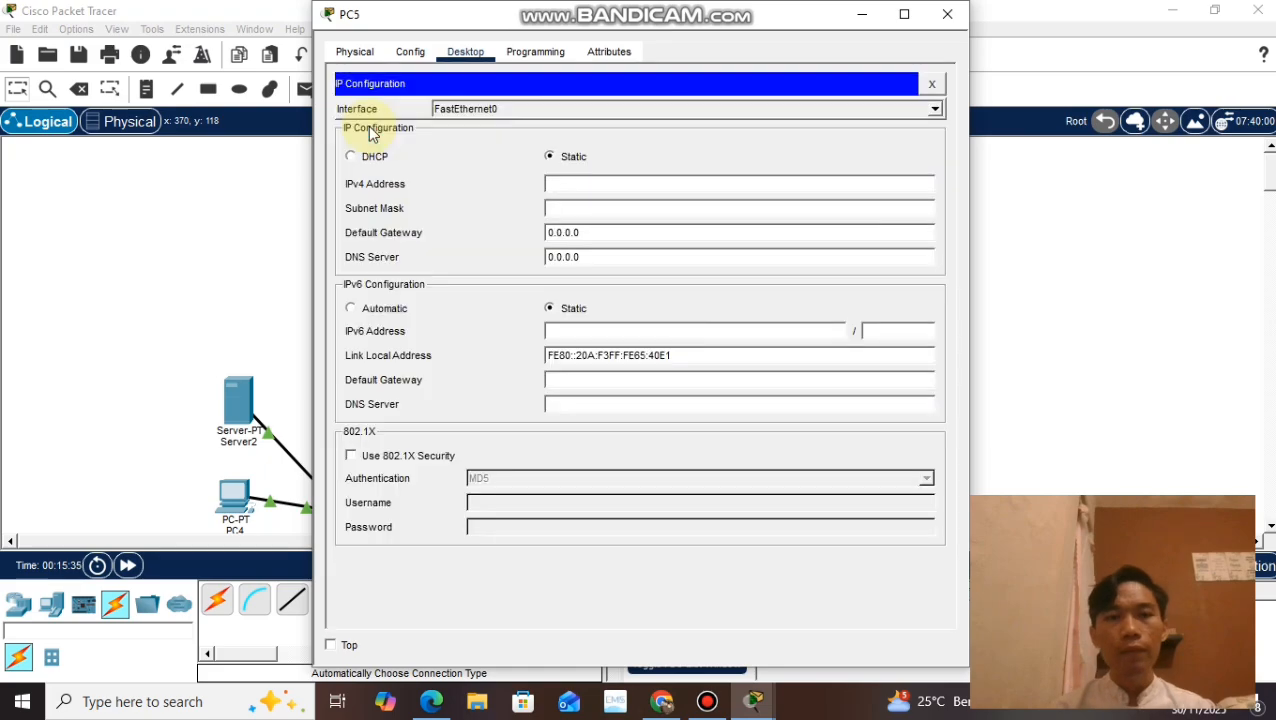
left_click(612, 188)
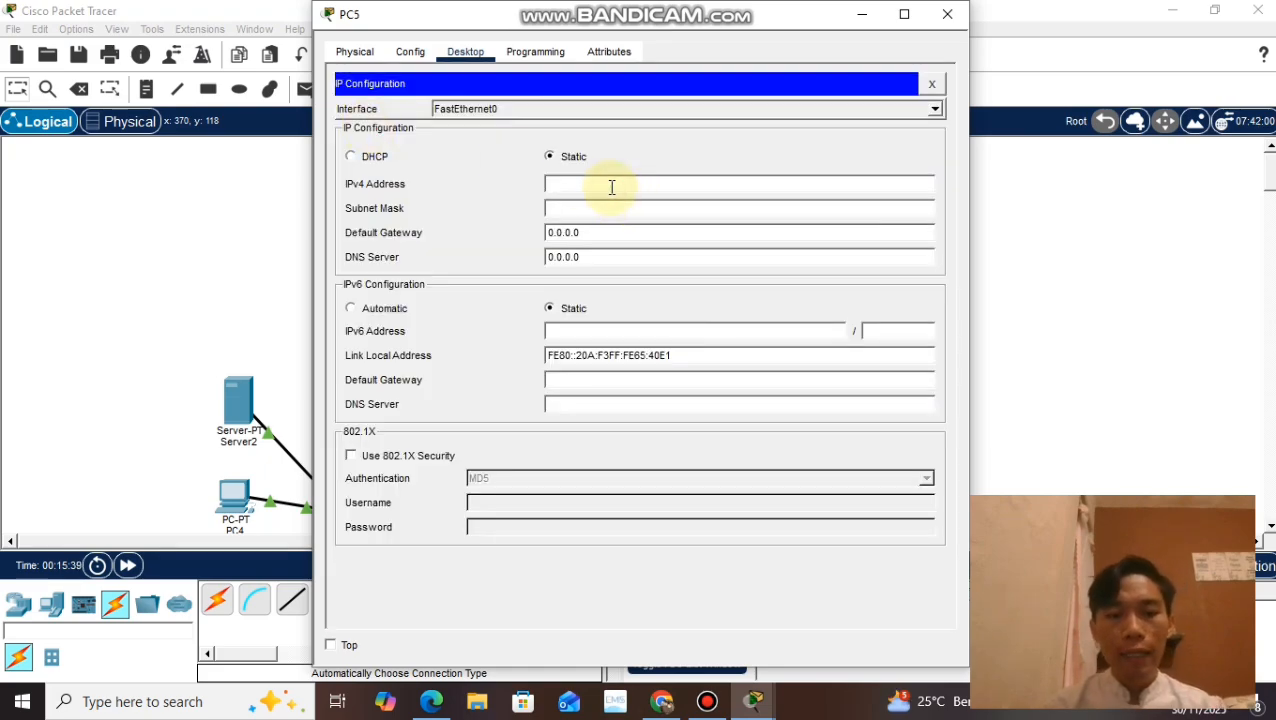
type("192.168.20.")
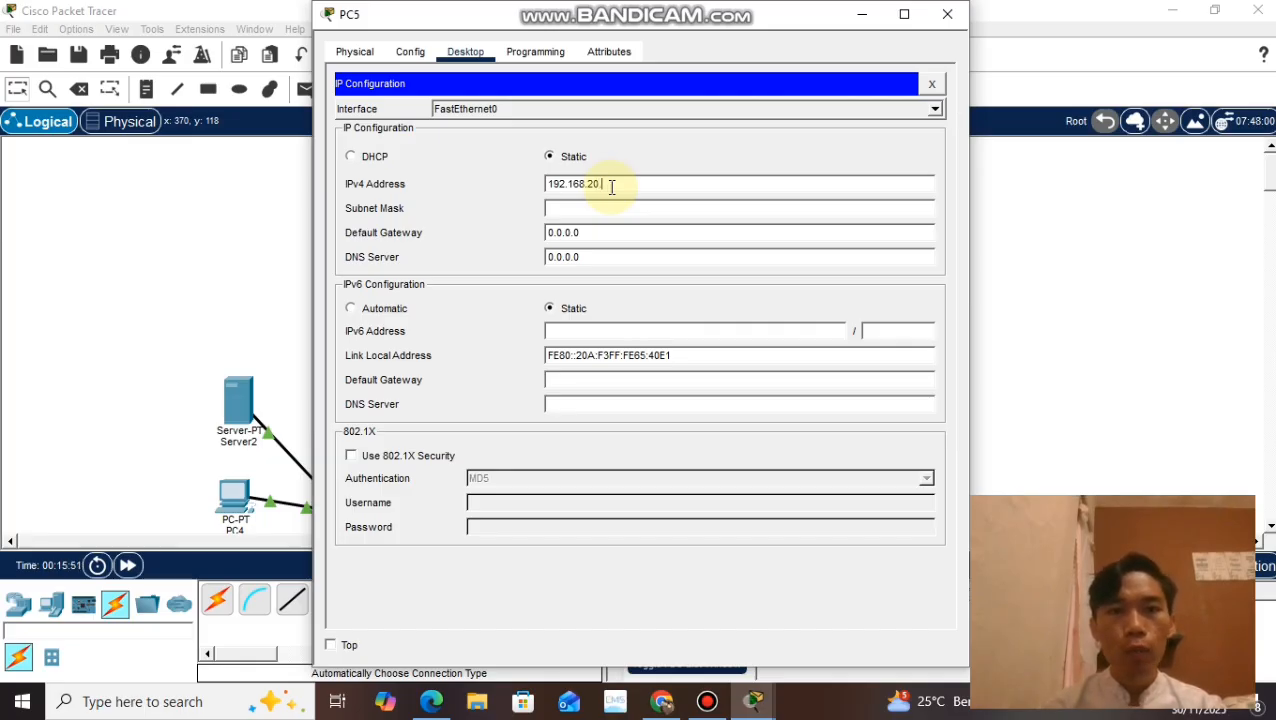
type("2")
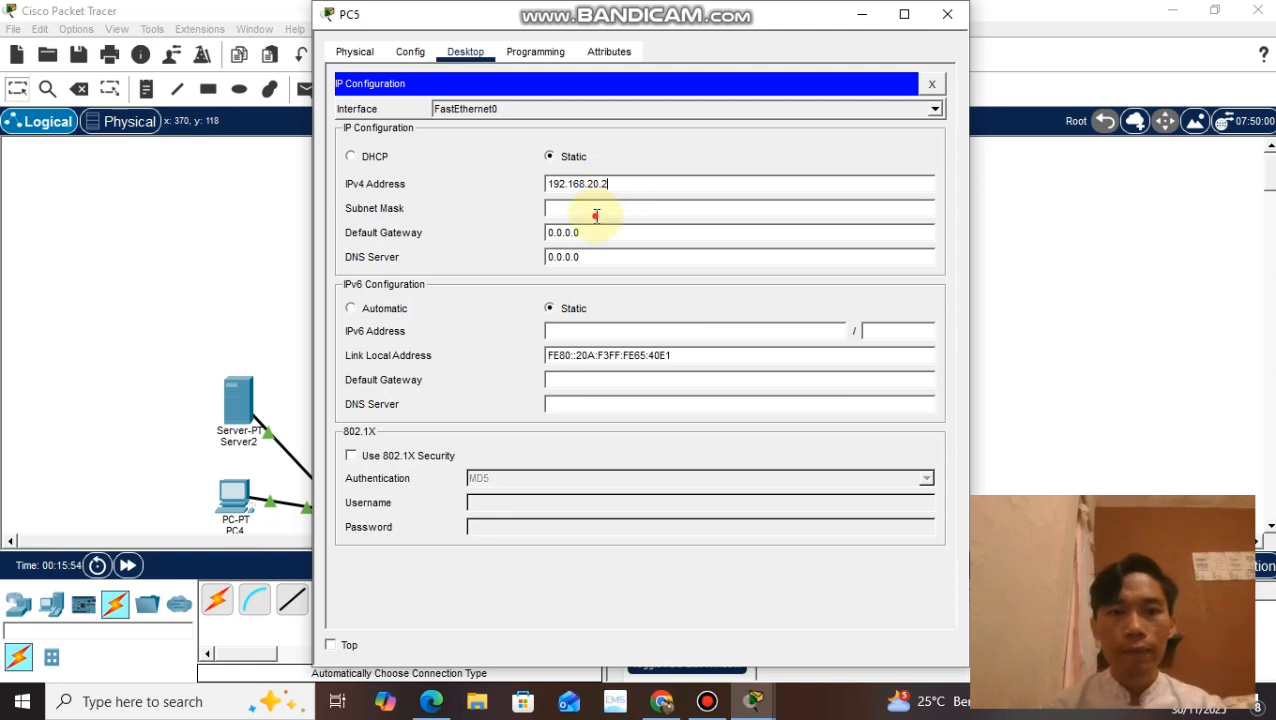
left_click(595, 214)
Step: Set PC5's default gateway to 192.168.20.1 and close its settings
left_click_drag(600, 236, 521, 238)
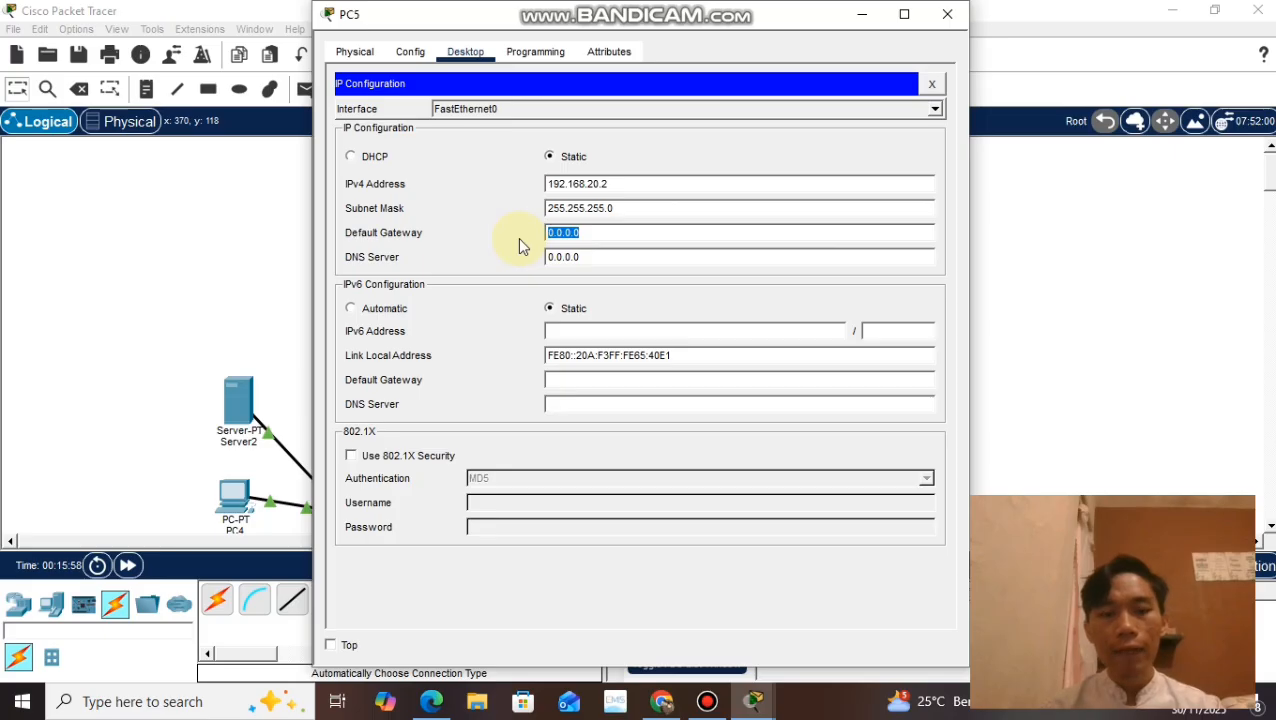
type("192.1")
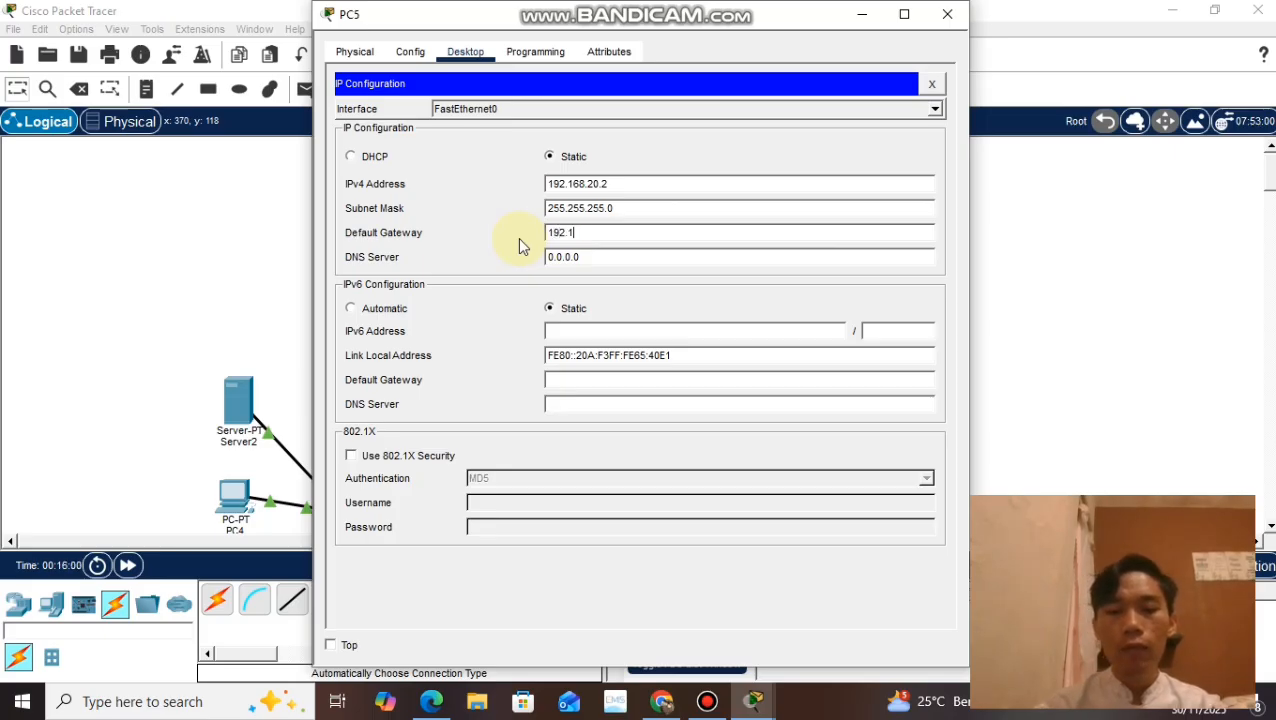
type("68.20.1")
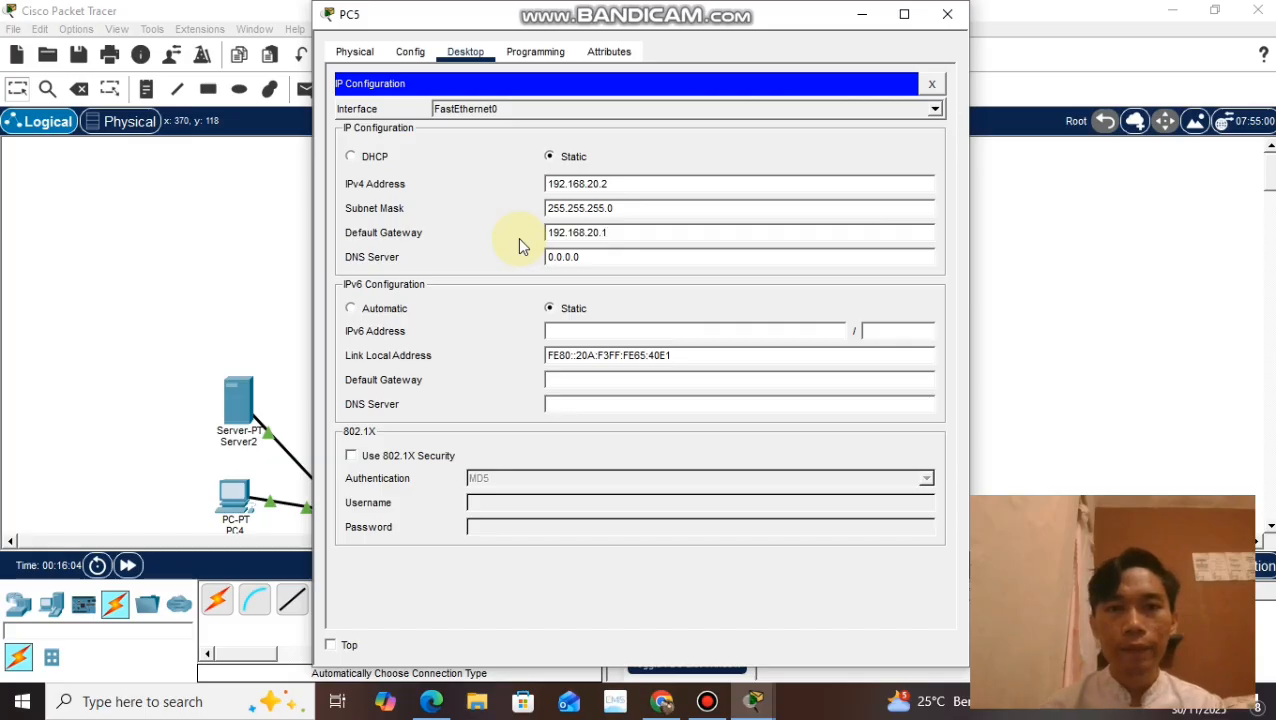
left_click(948, 16)
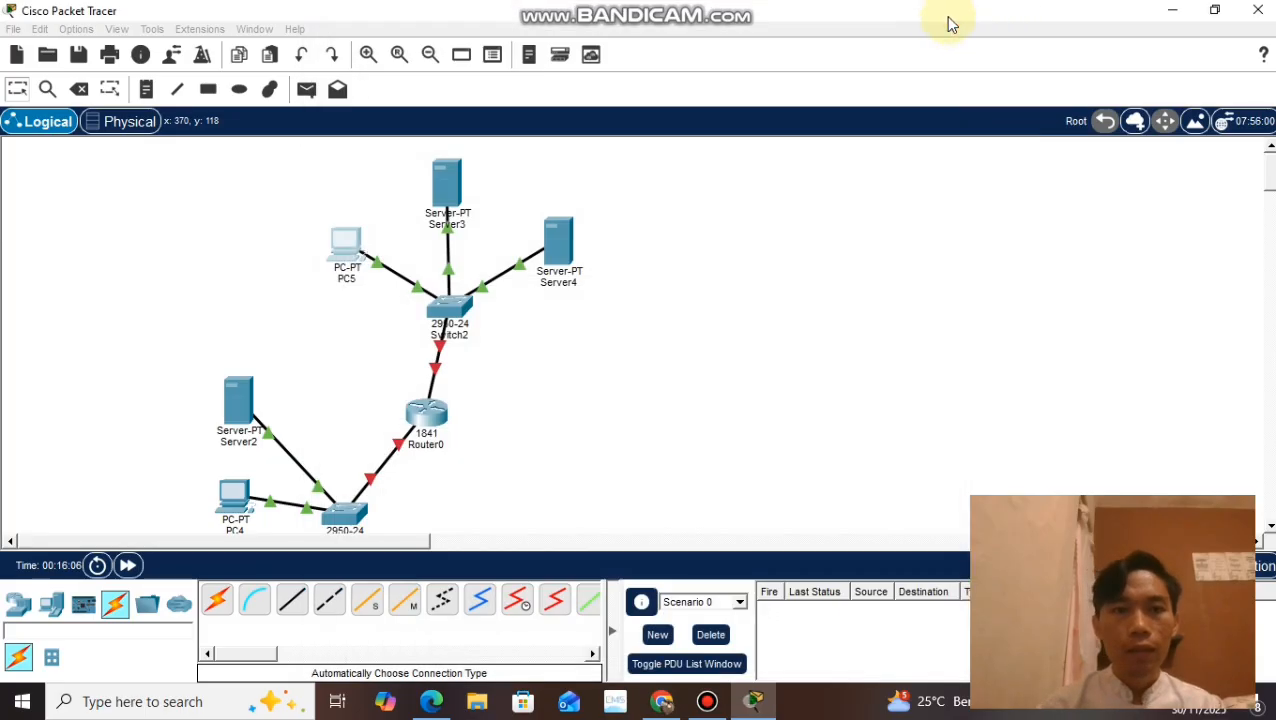
Step: Give Server3's FastEthernet0 interface the IPv4 address 192.168.20.3 with subnet mask 255.255.255.0, and close its settings
left_click(447, 198)
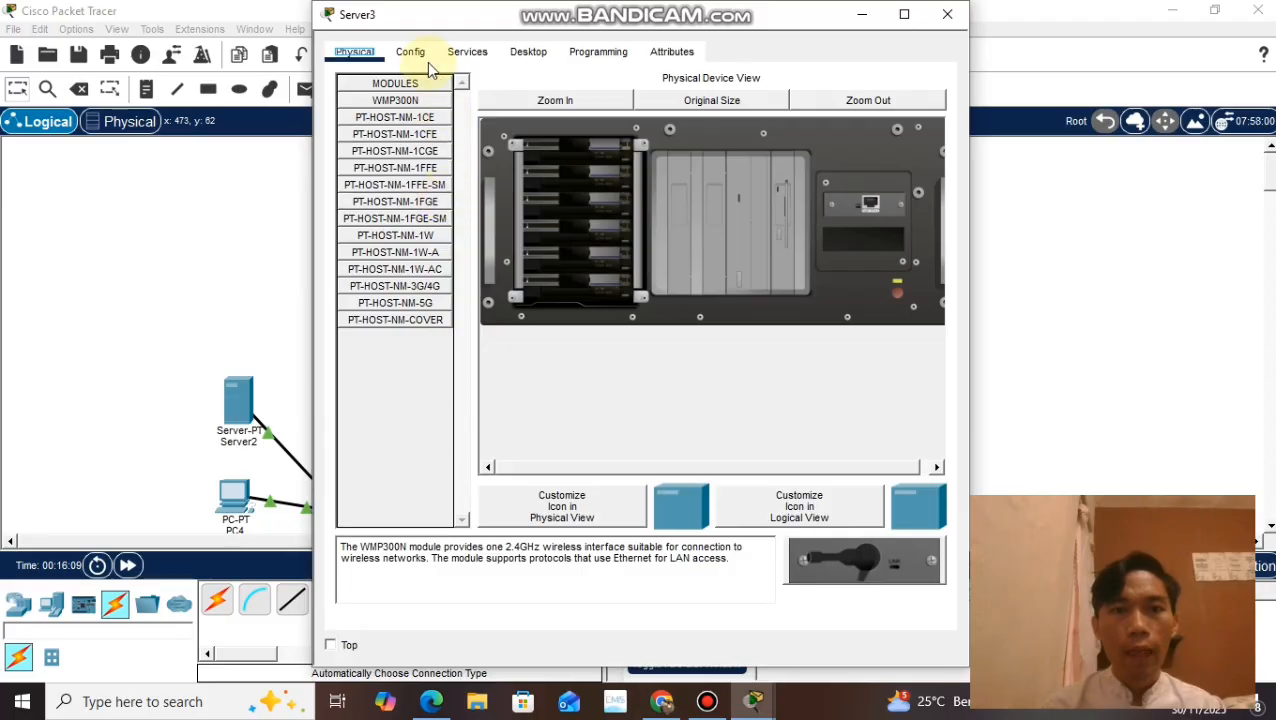
left_click(420, 56)
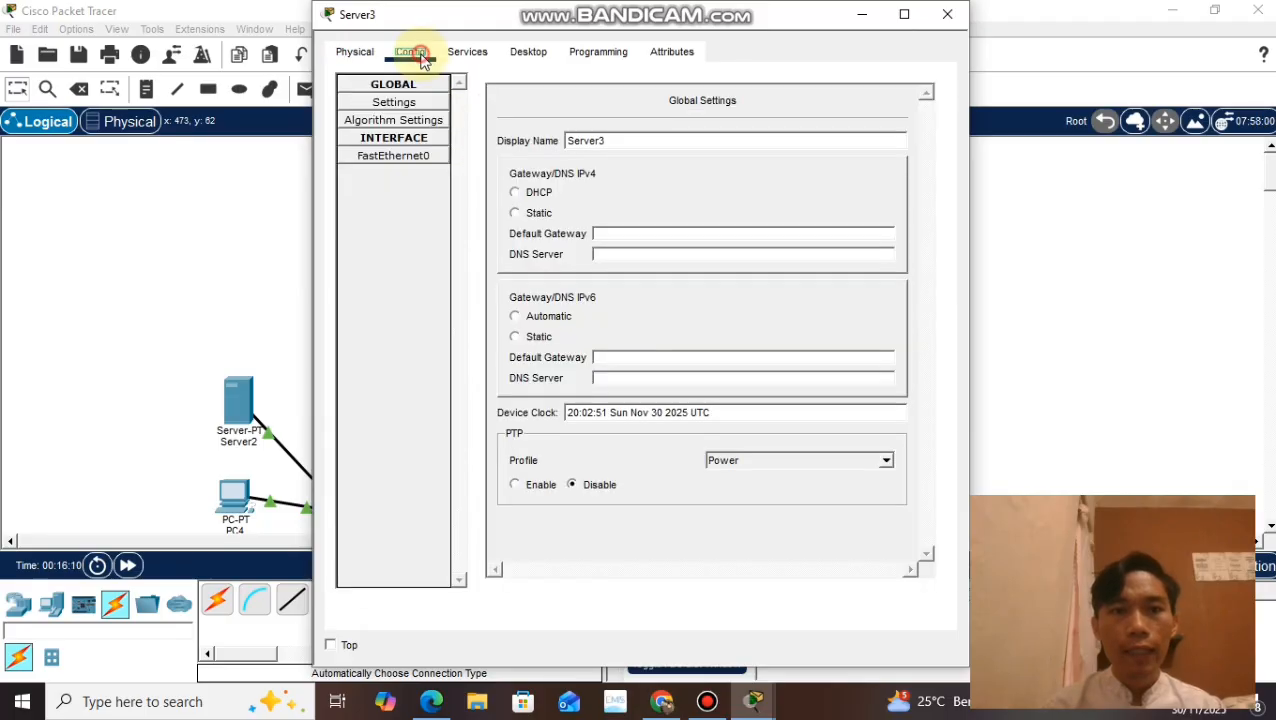
left_click(419, 162)
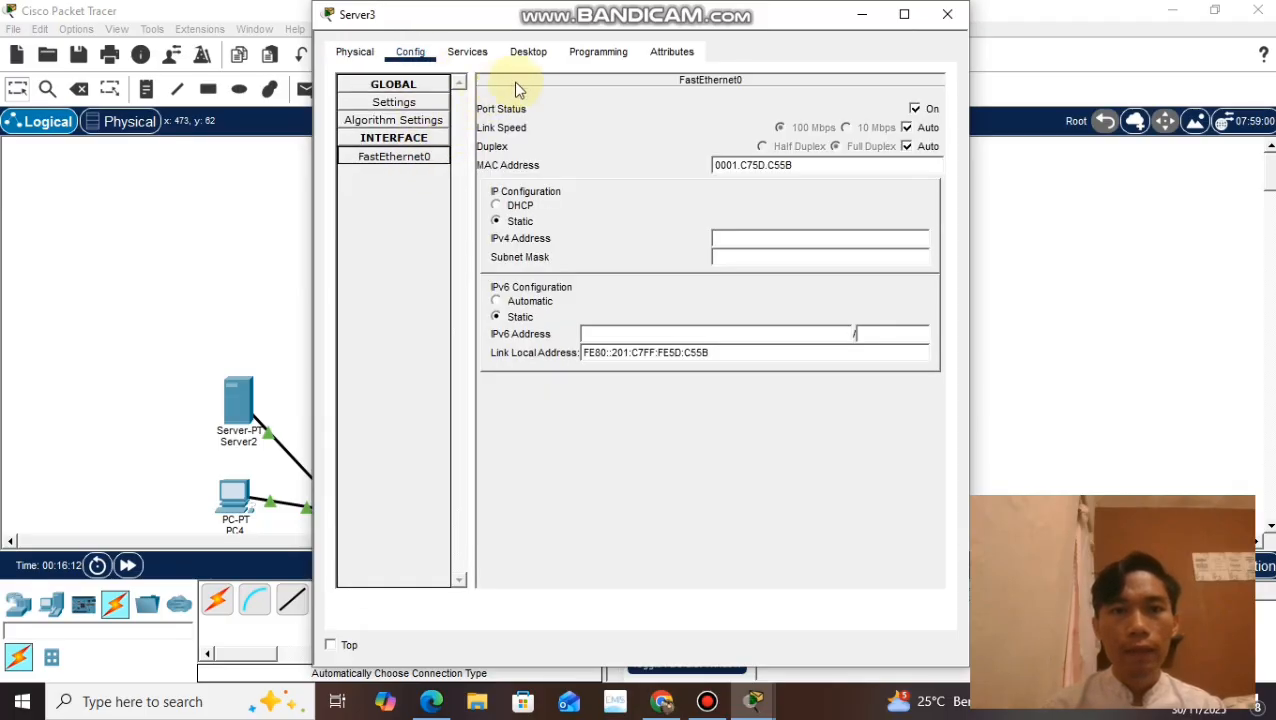
right_click(757, 241)
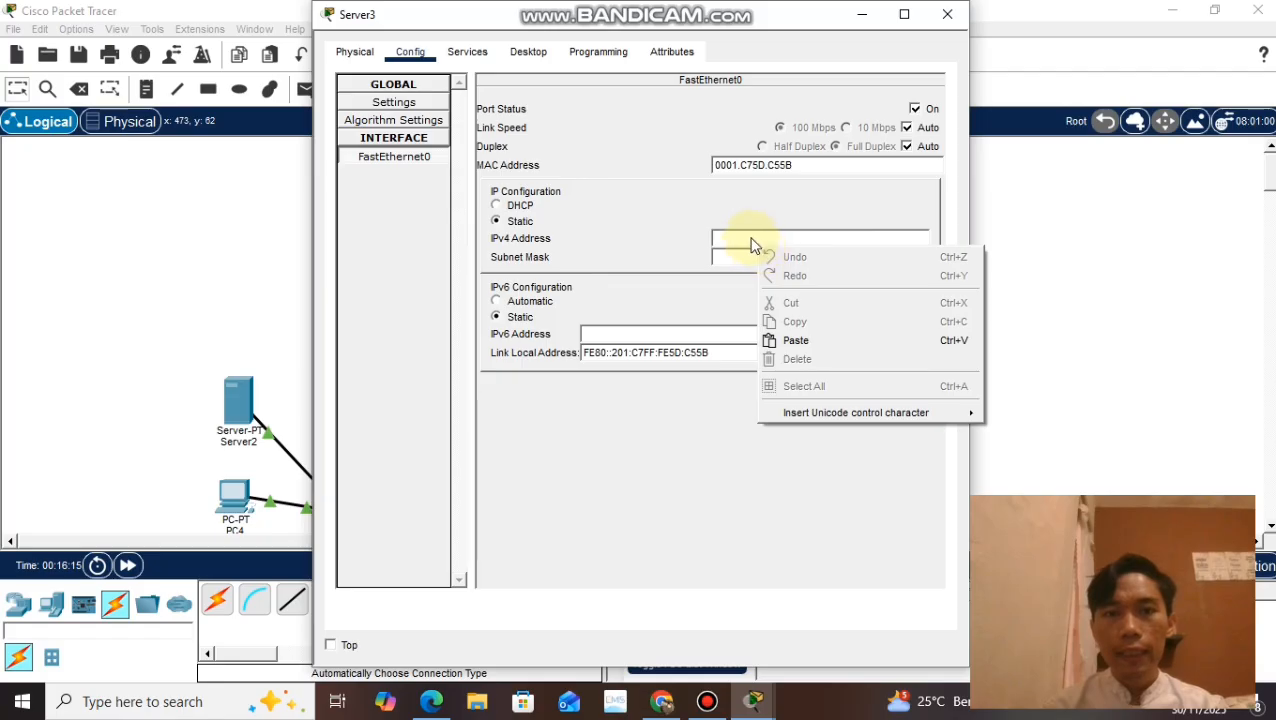
left_click(752, 238)
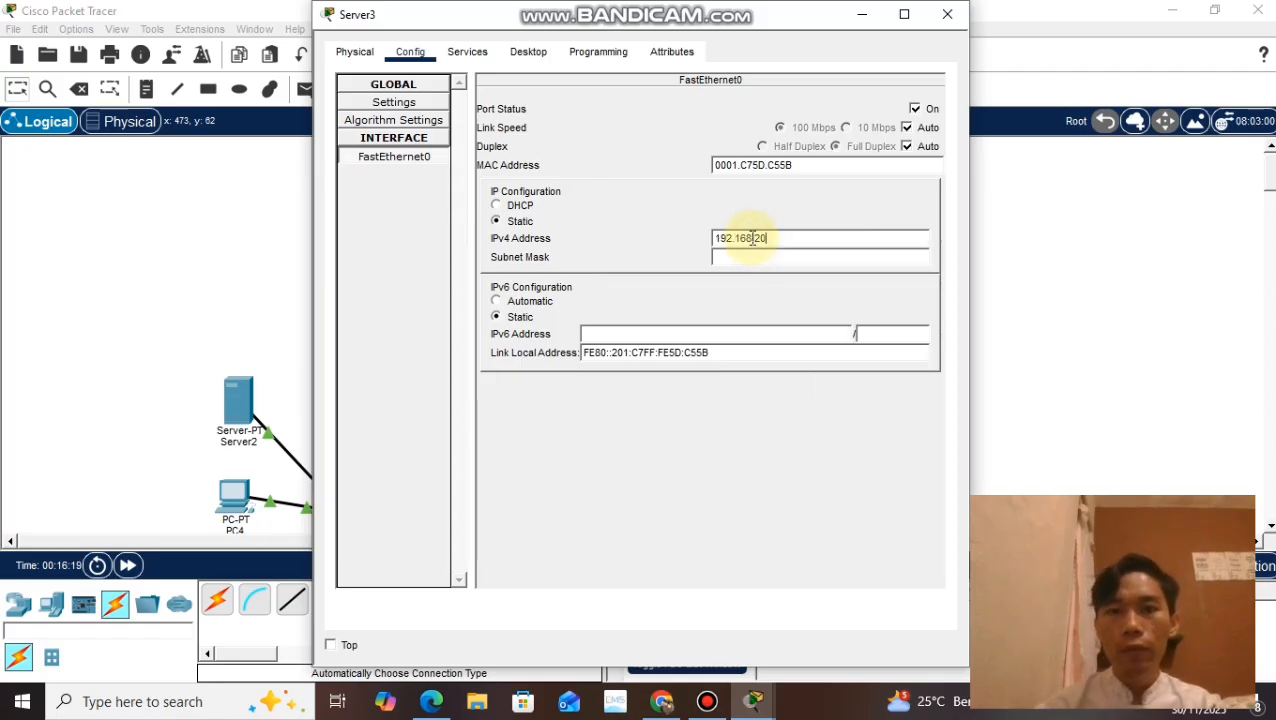
type("192.168.20.3")
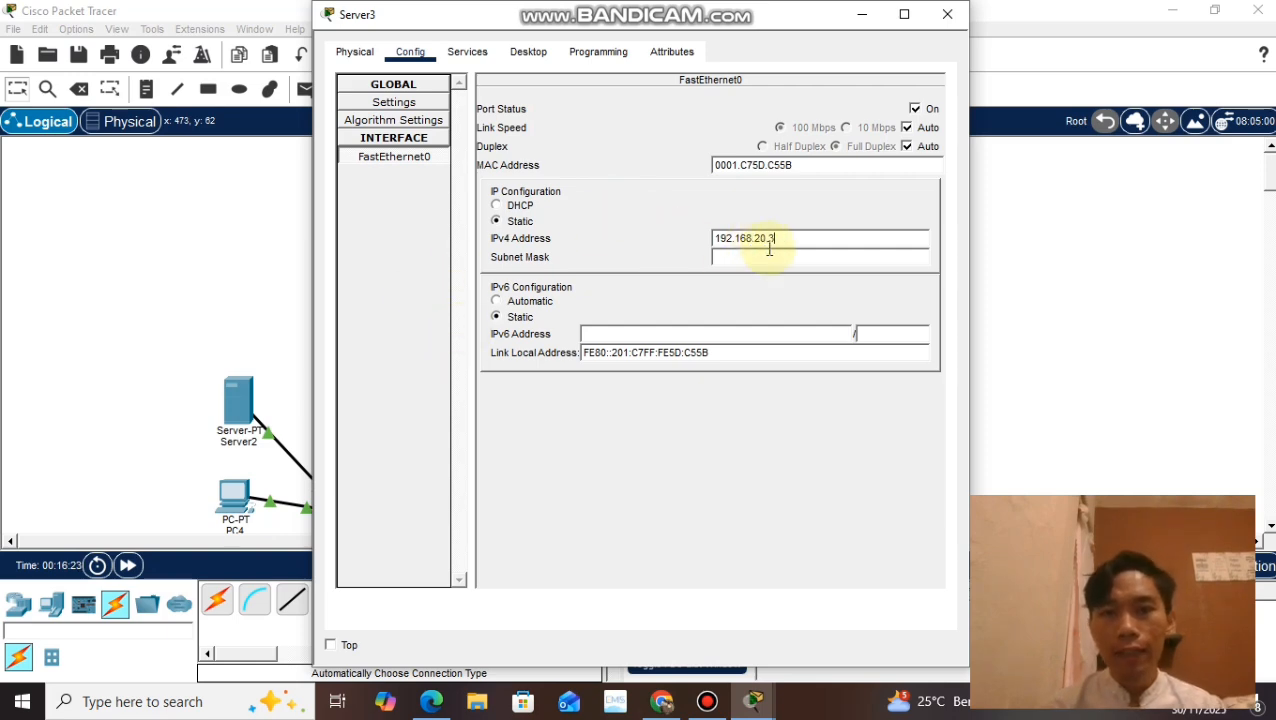
left_click(769, 256)
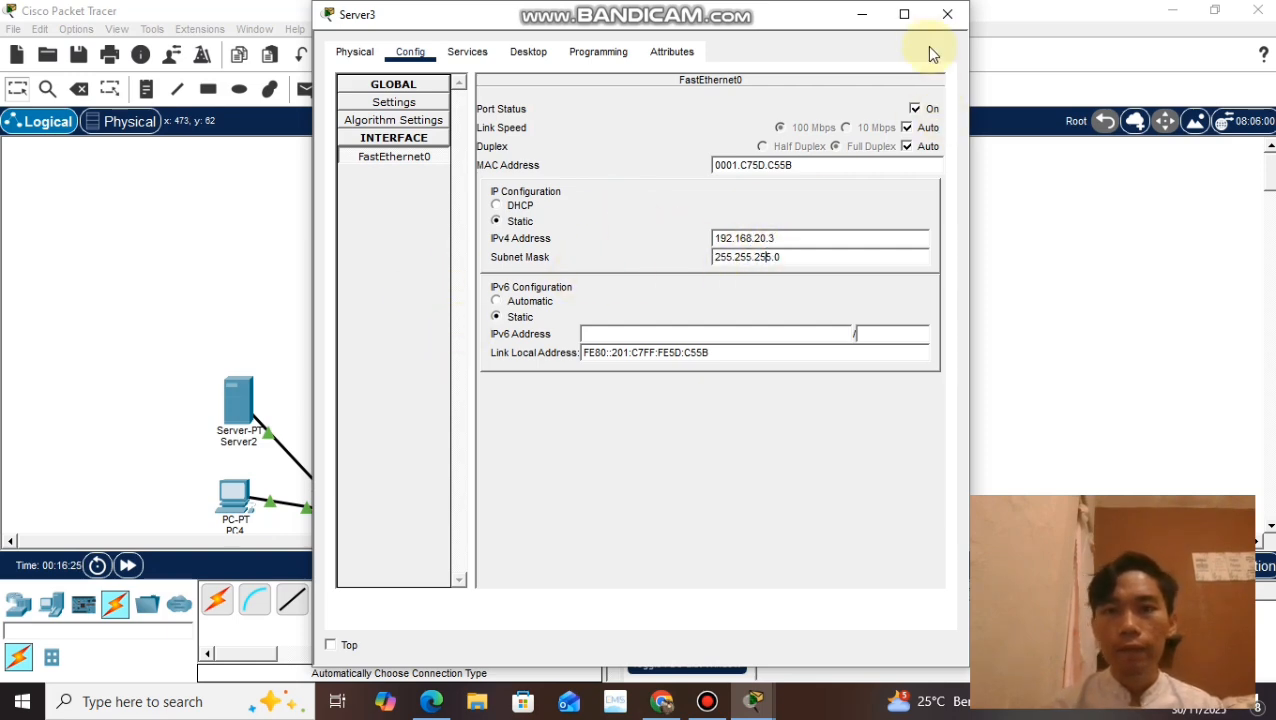
left_click(948, 20)
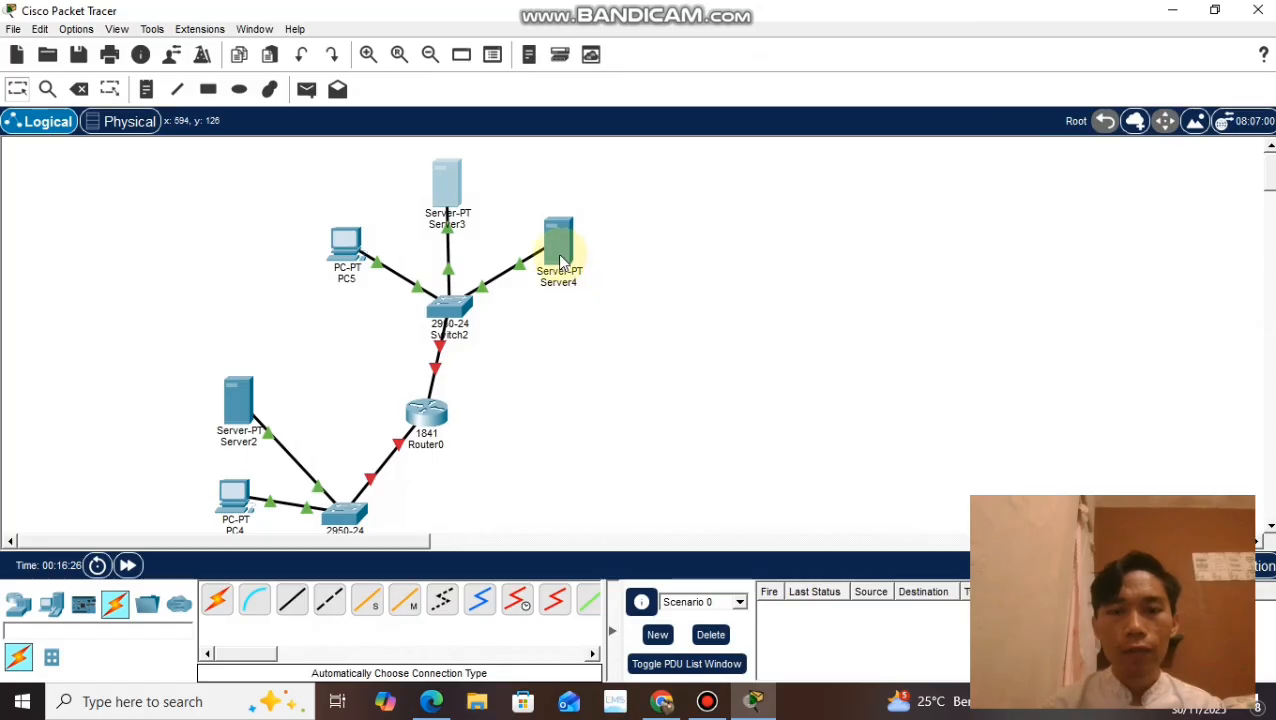
Step: Rename Server4 as DNS on the workspace
left_click(567, 288)
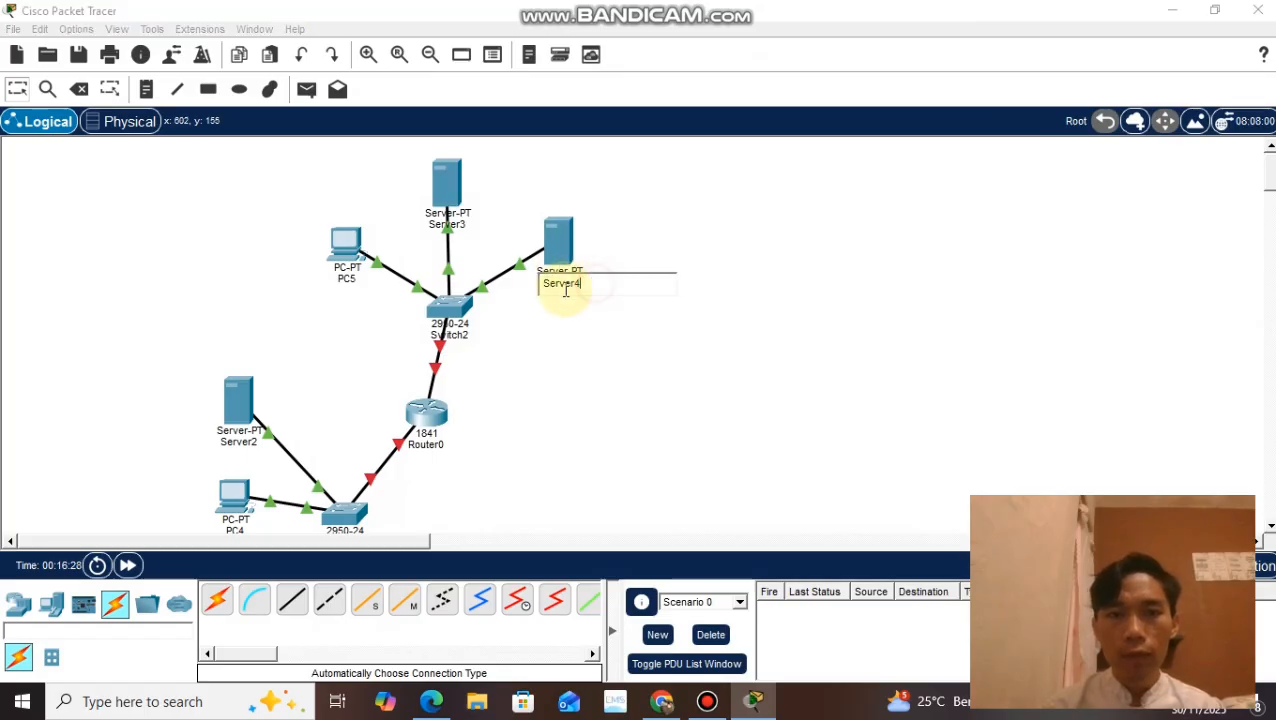
double_click(540, 290)
type("DNS")
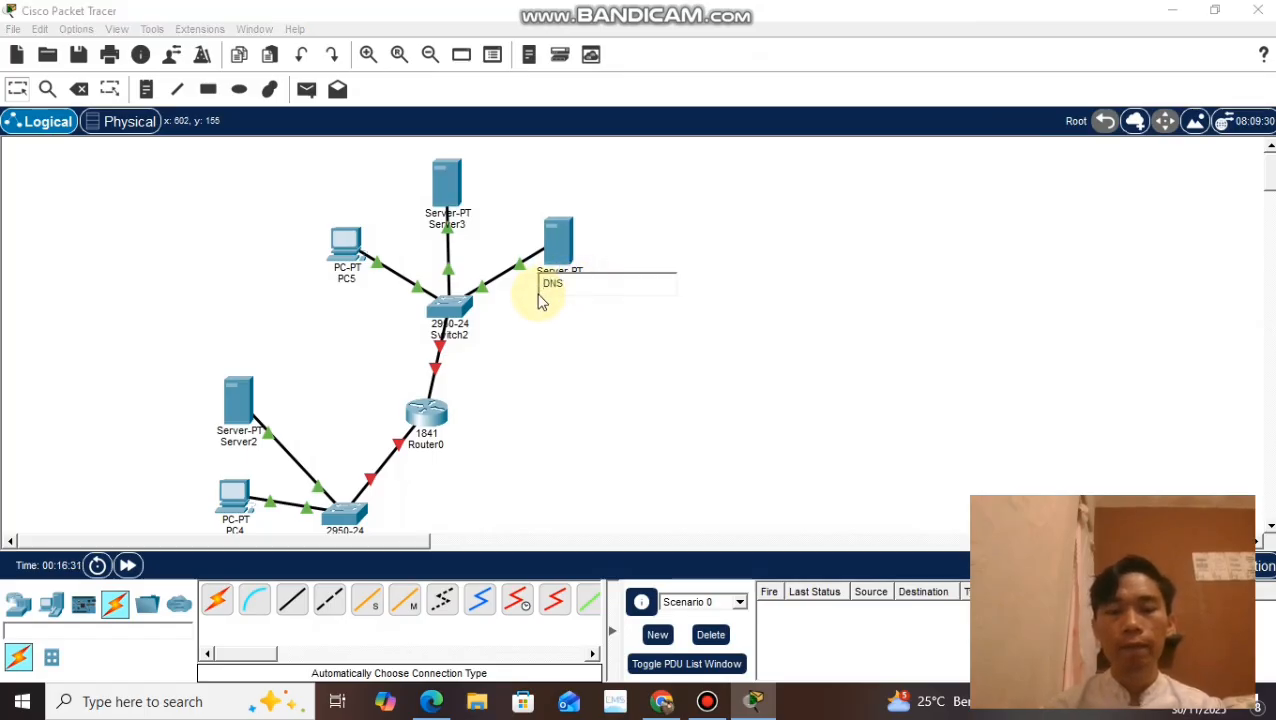
left_click(566, 347)
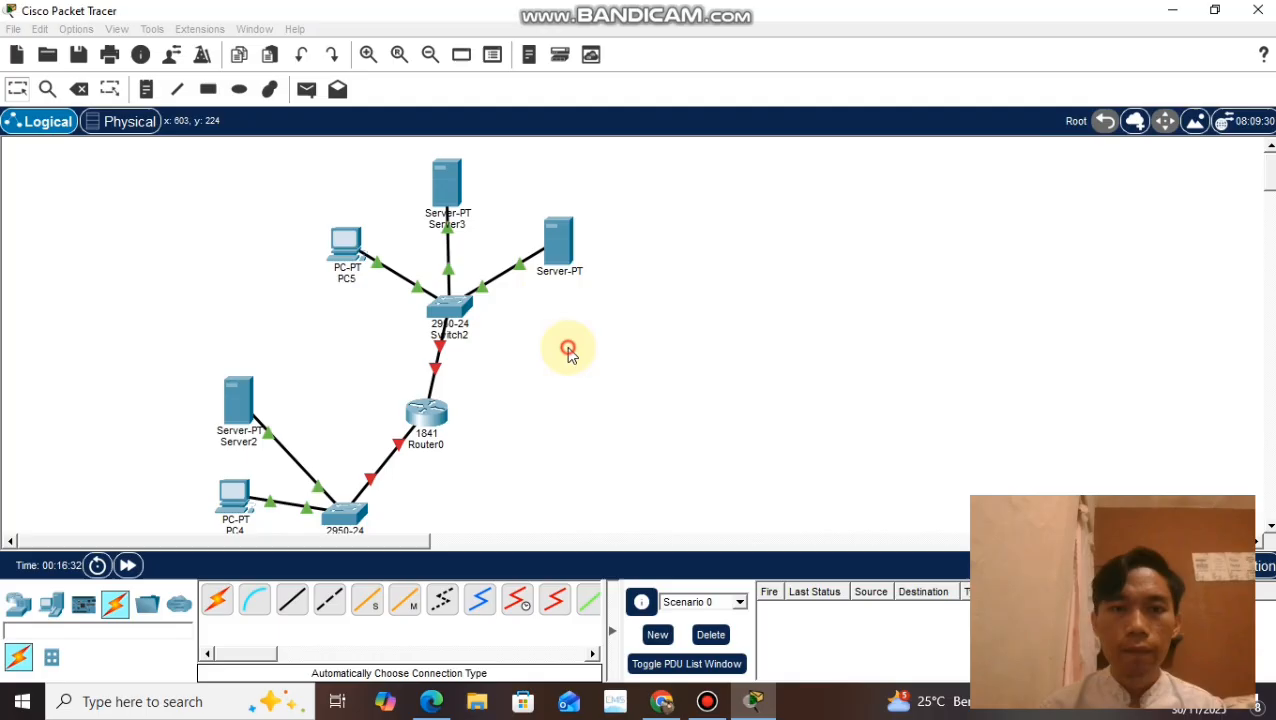
Step: Give the DNS server's FastEthernet0 interface the IPv4 address 192.168.20.4 with subnet mask 255.255.255.0
left_click(562, 257)
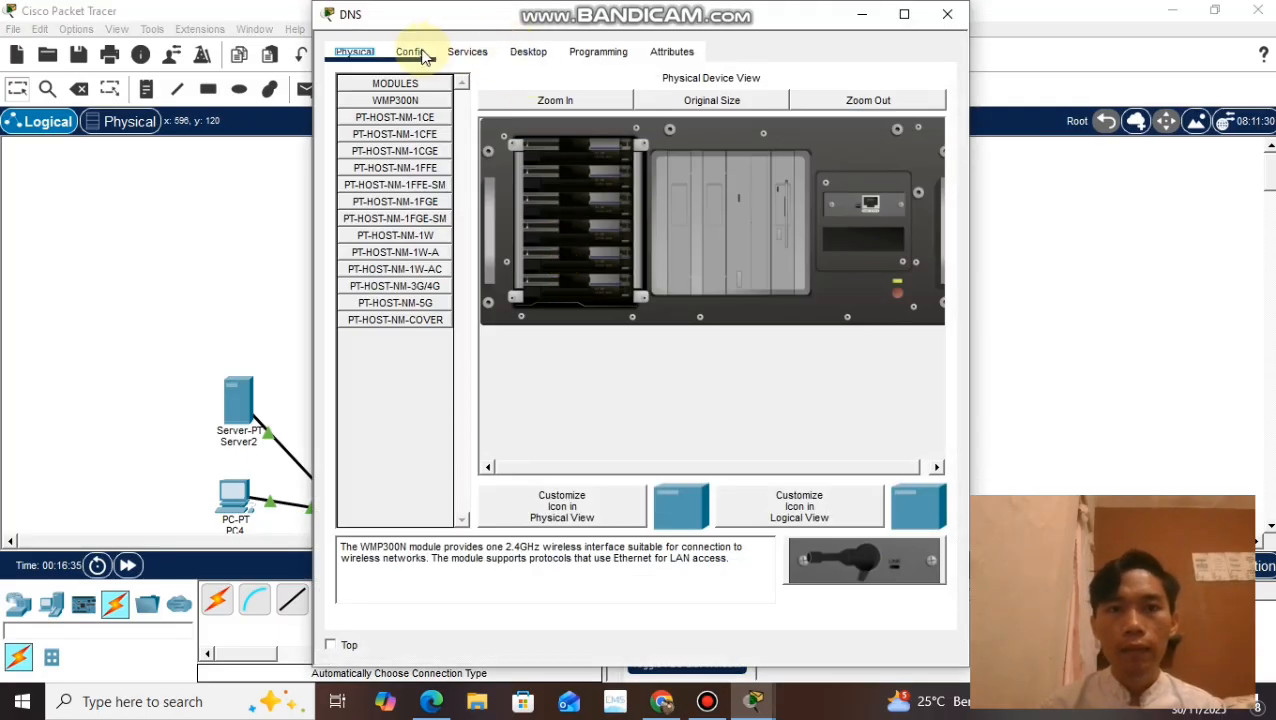
left_click(422, 54)
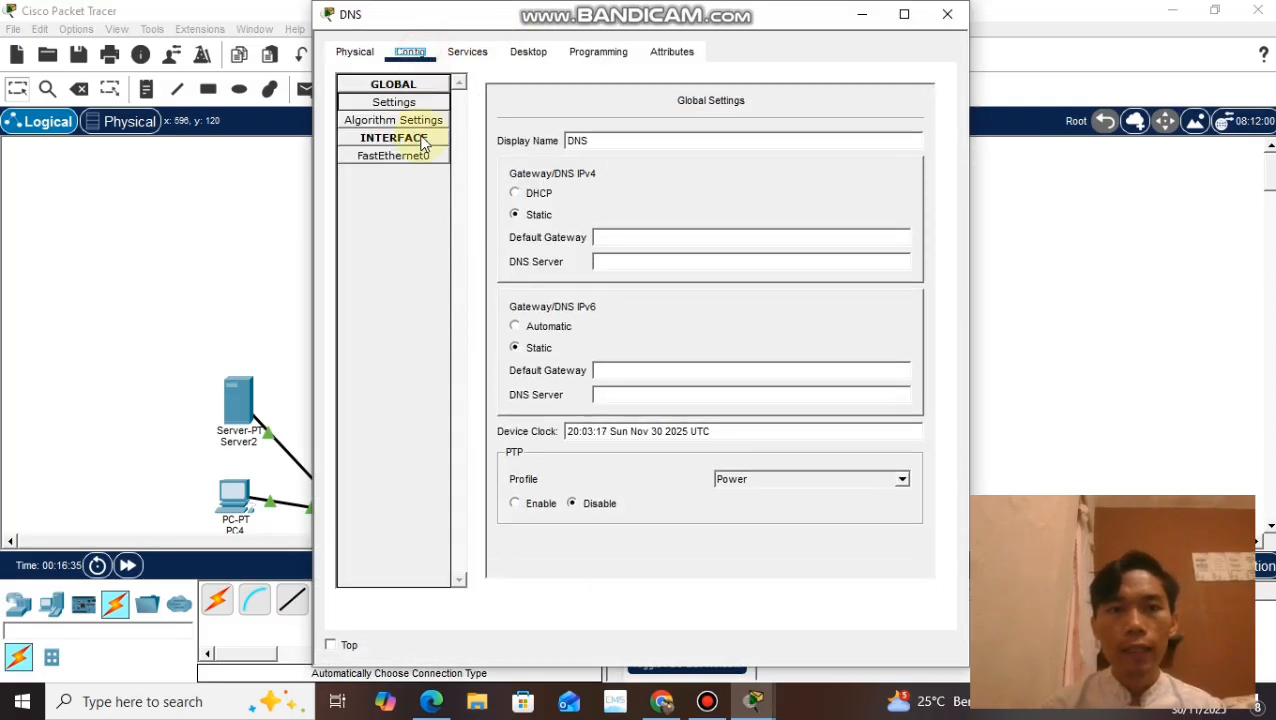
left_click(421, 157)
left_click(740, 239)
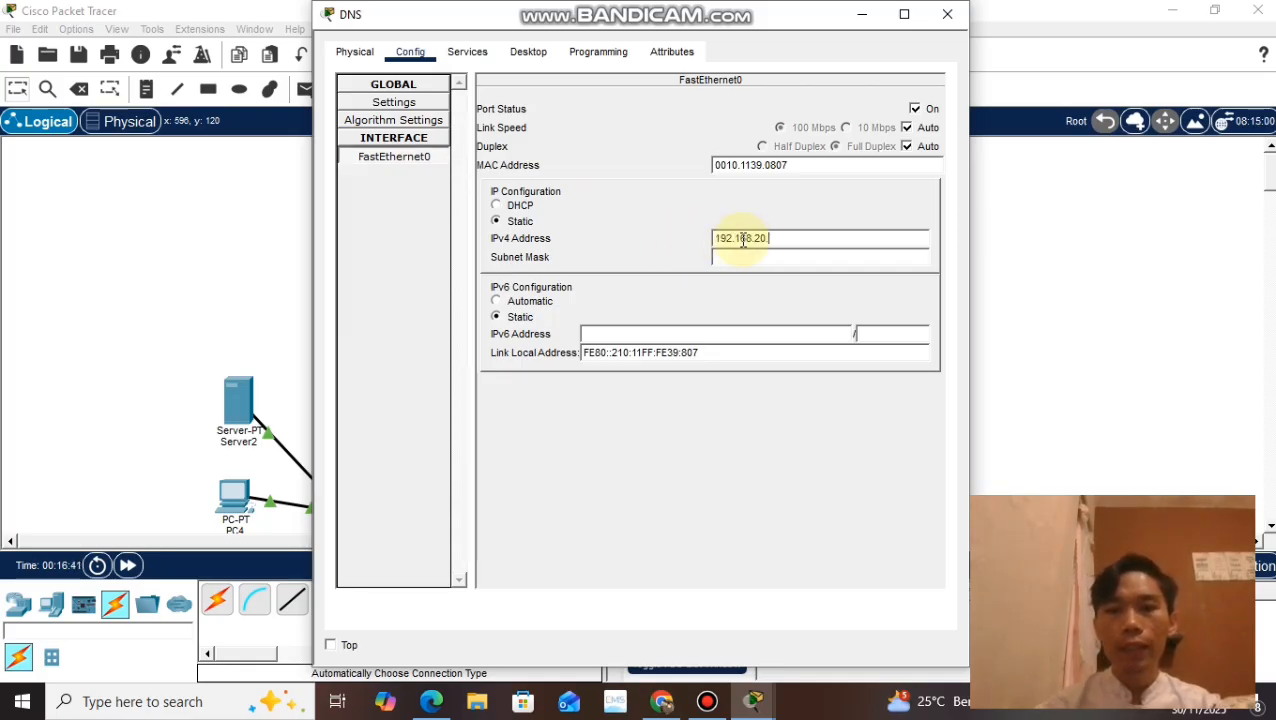
type("4")
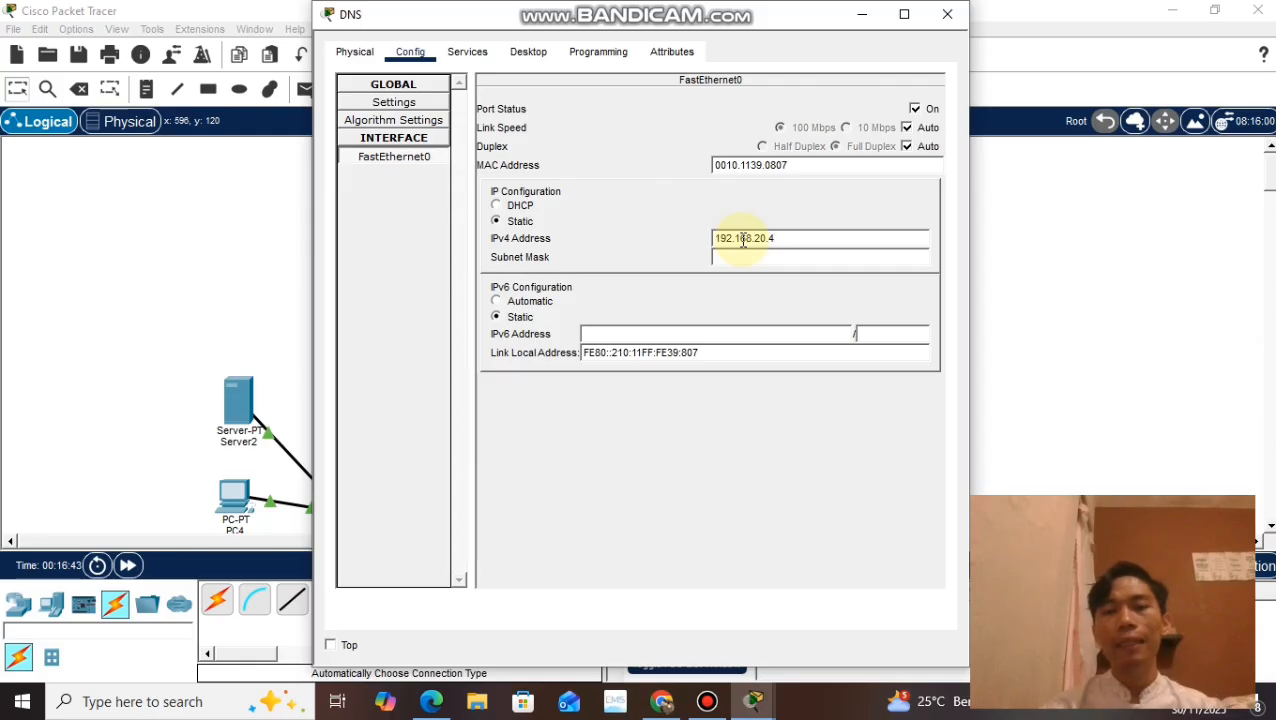
left_click(759, 259)
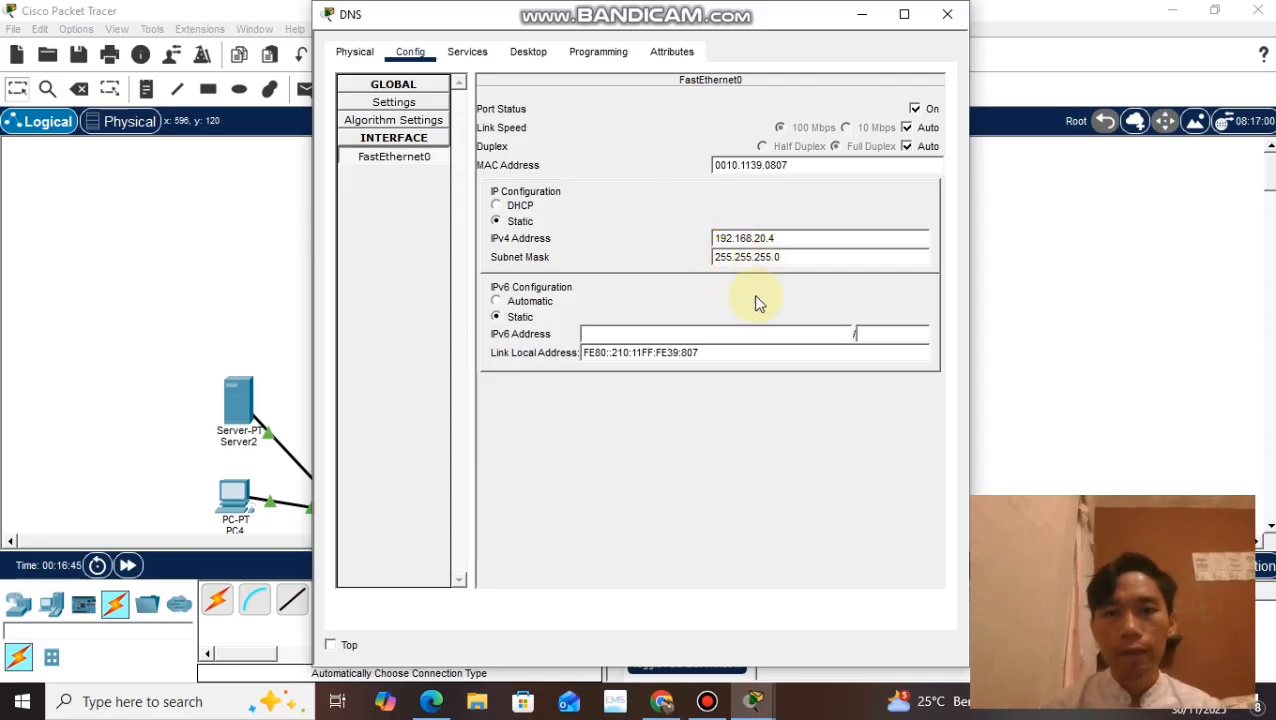
key("Tab")
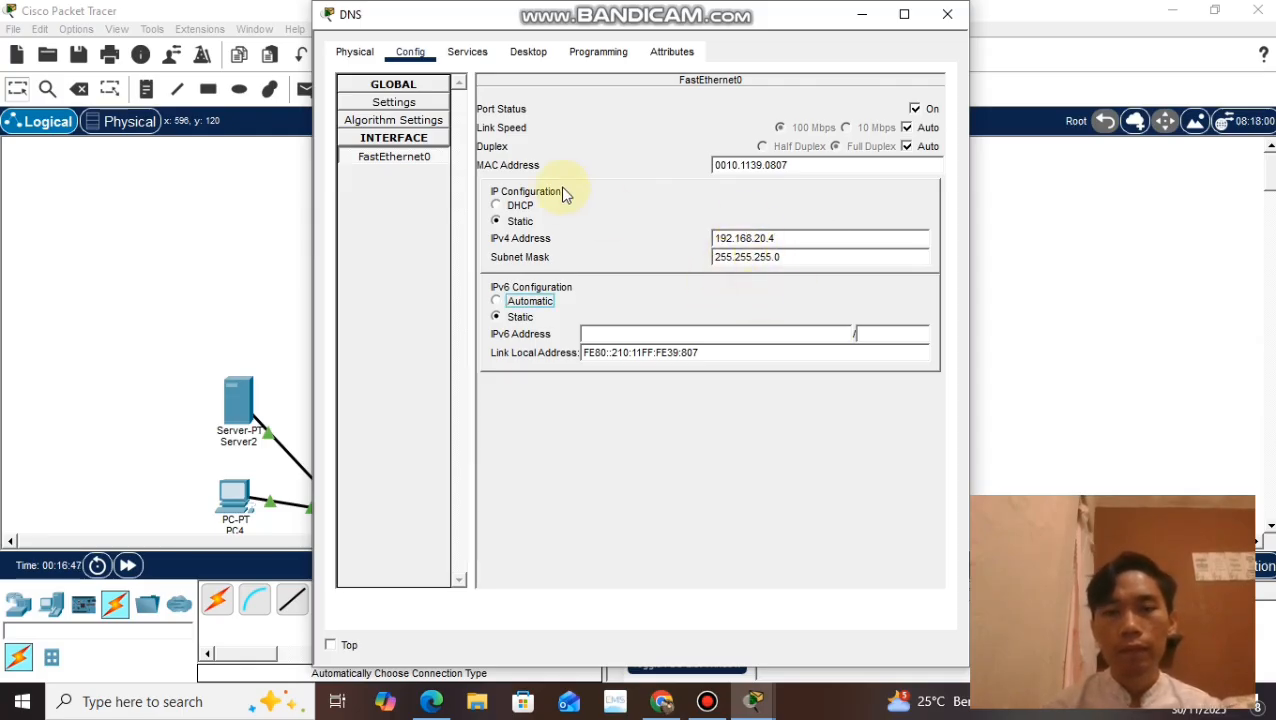
Step: Set the DNS server's default gateway to 192.168.20.1 in its IP configuration
left_click(476, 53)
left_click(528, 52)
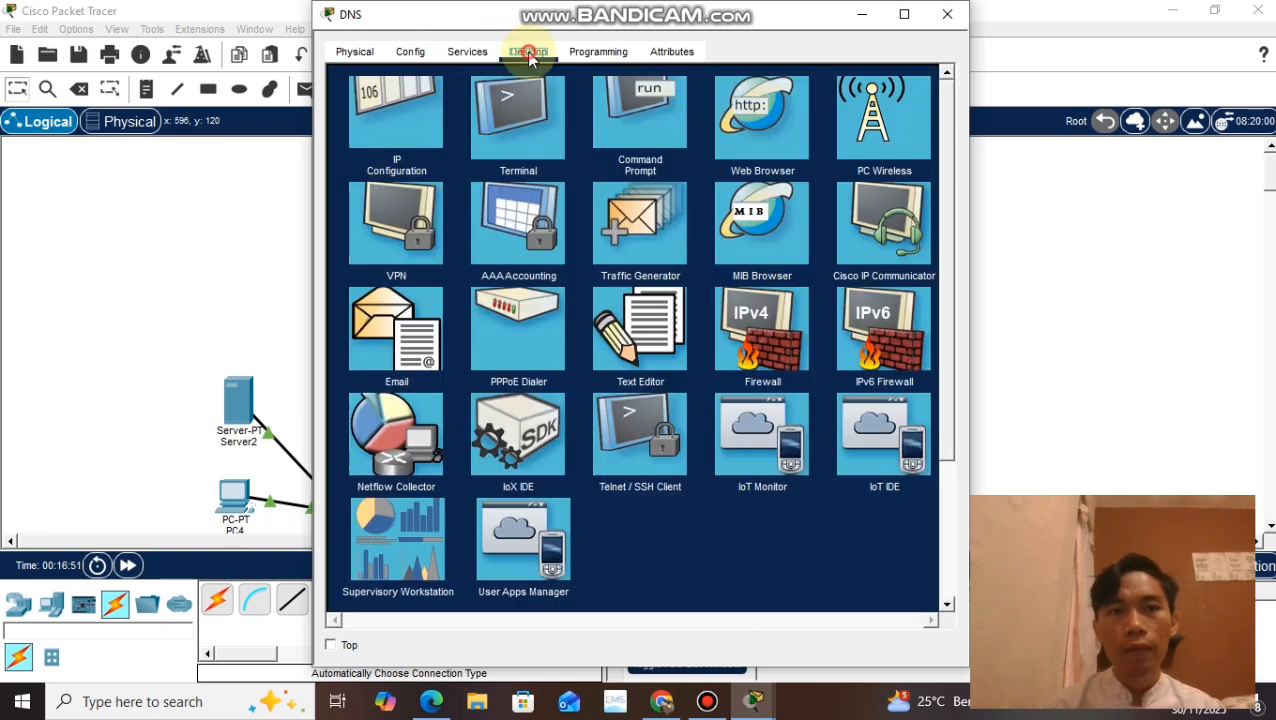
left_click(367, 178)
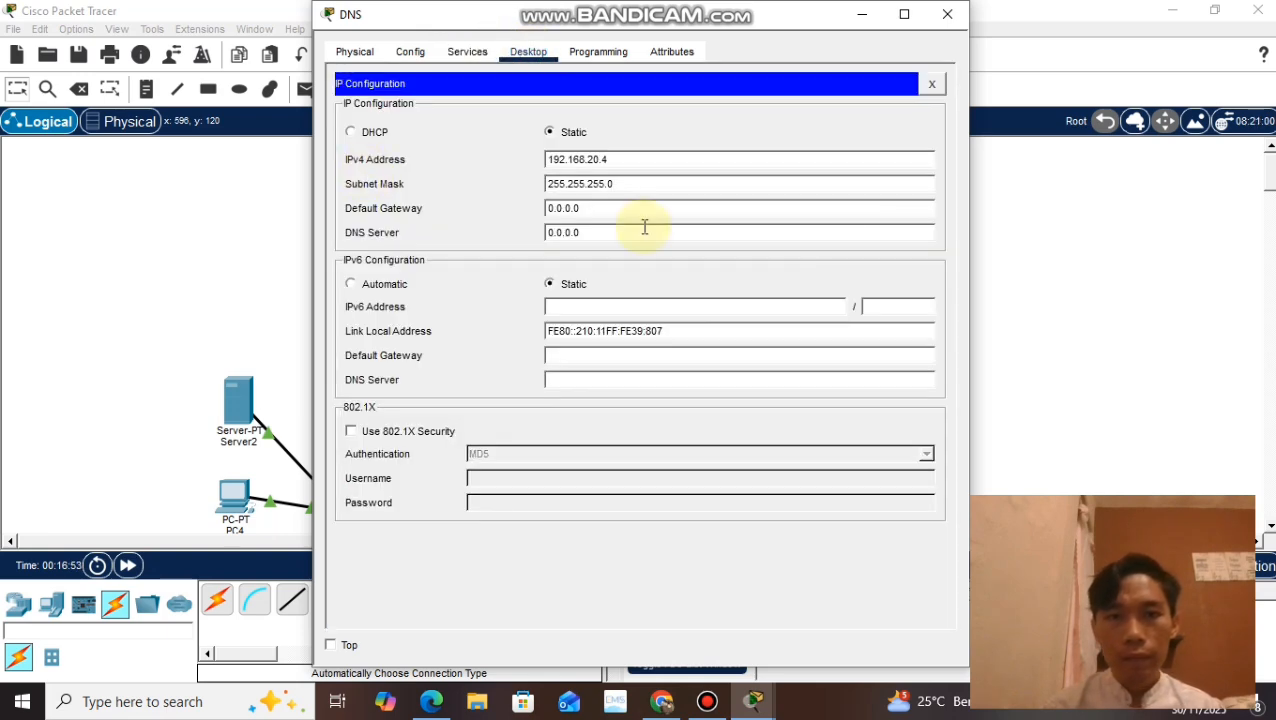
left_click(587, 208)
left_click_drag(587, 208, 518, 210)
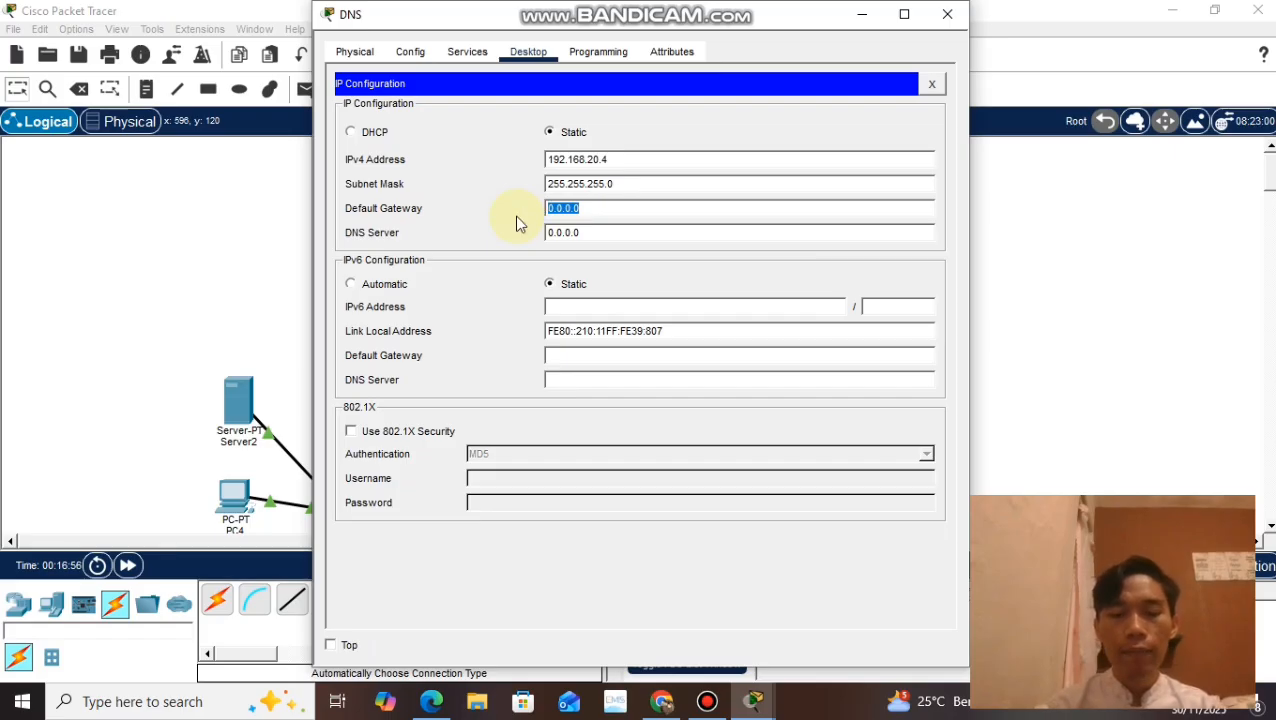
type("192.1")
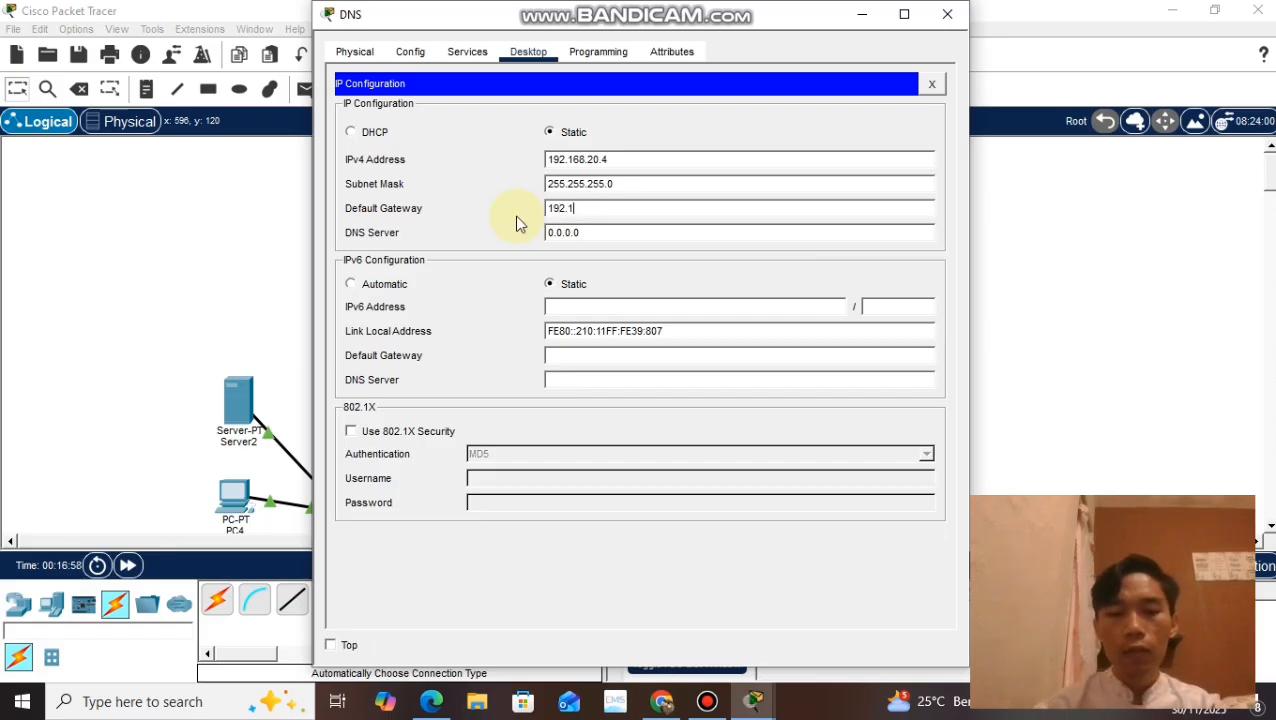
type("68.20.1")
Step: Copy the DNS server's own IPv4 address, 192.168.20.4, into its DNS server setting and close its settings
left_click(581, 236)
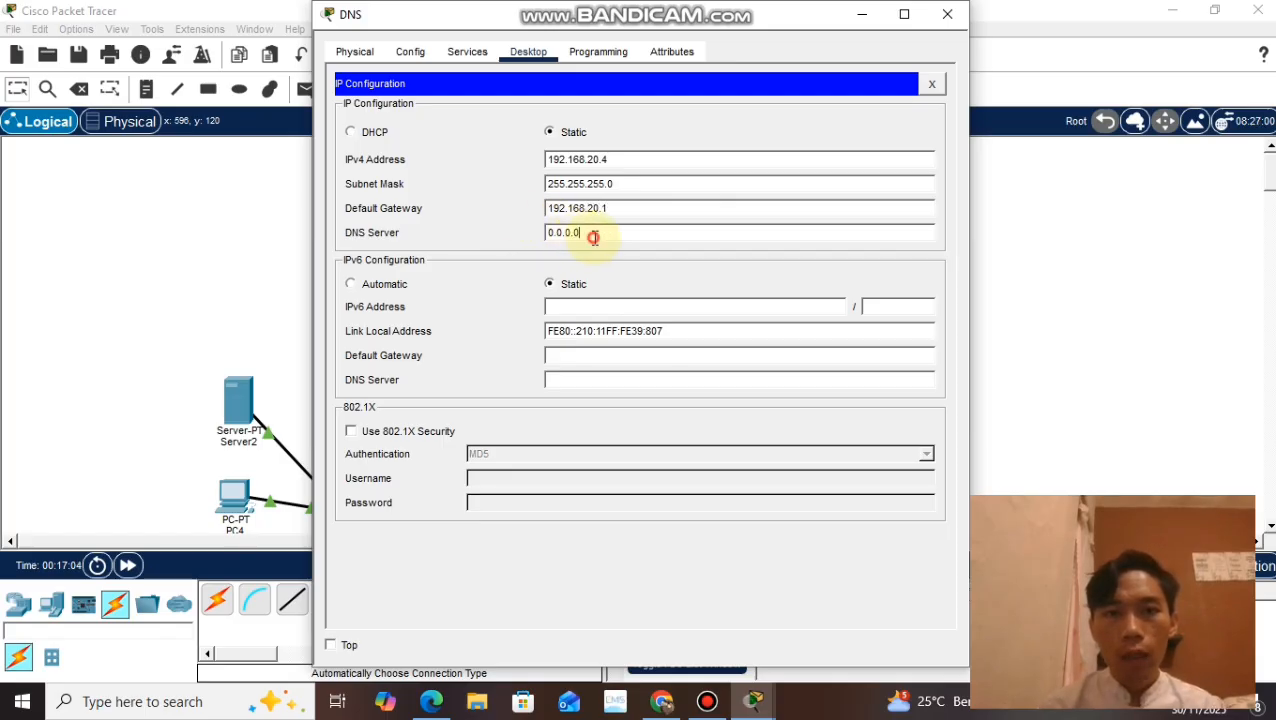
left_click_drag(592, 236, 541, 240)
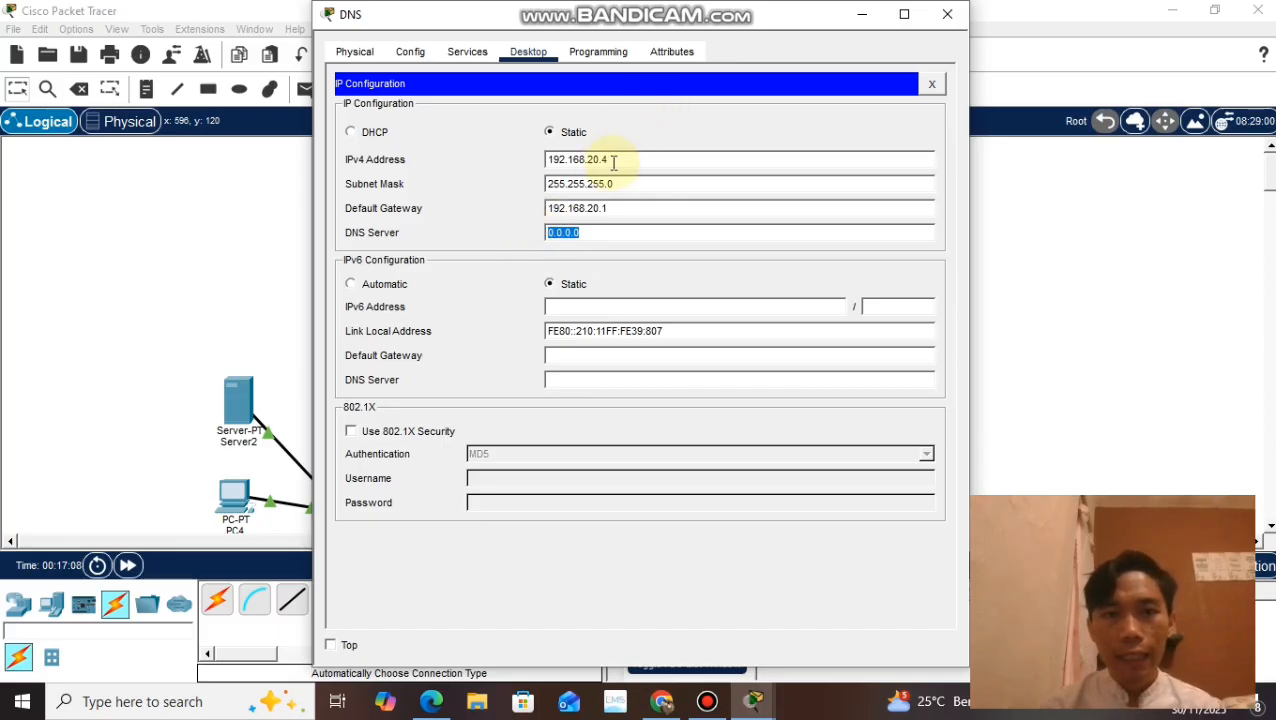
left_click_drag(614, 161, 548, 161)
key("ctrl+c")
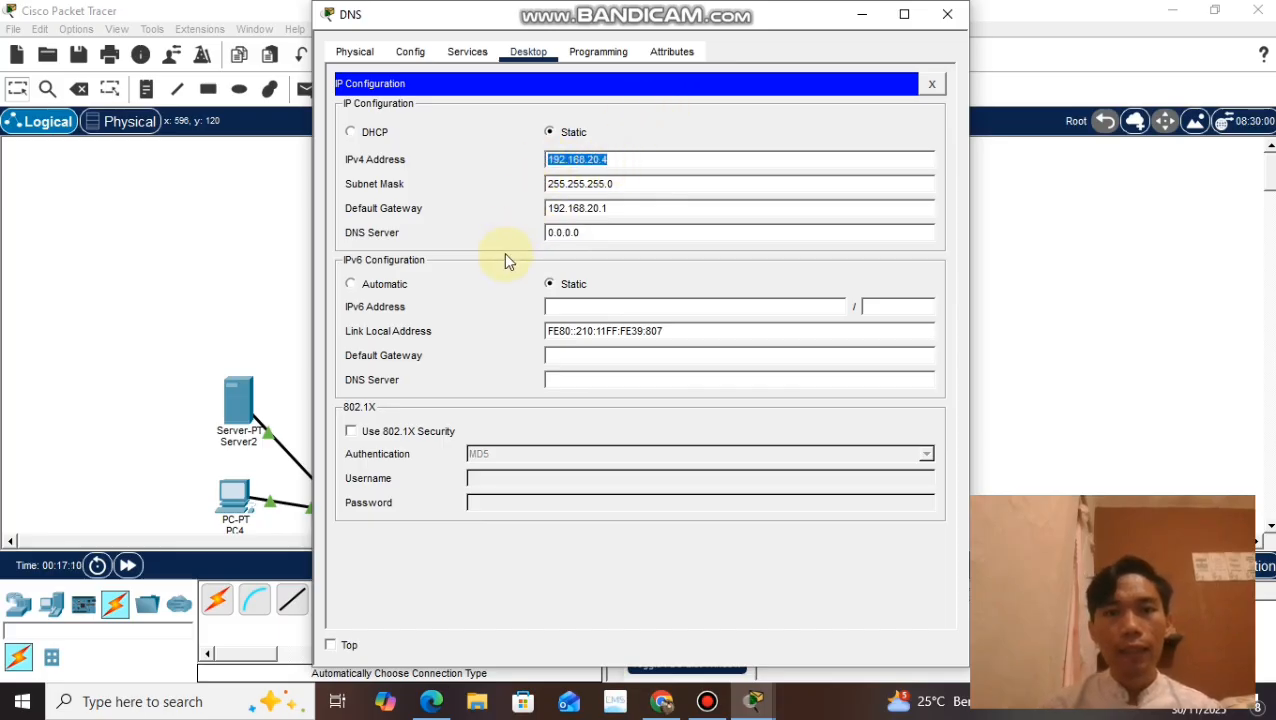
left_click(587, 231)
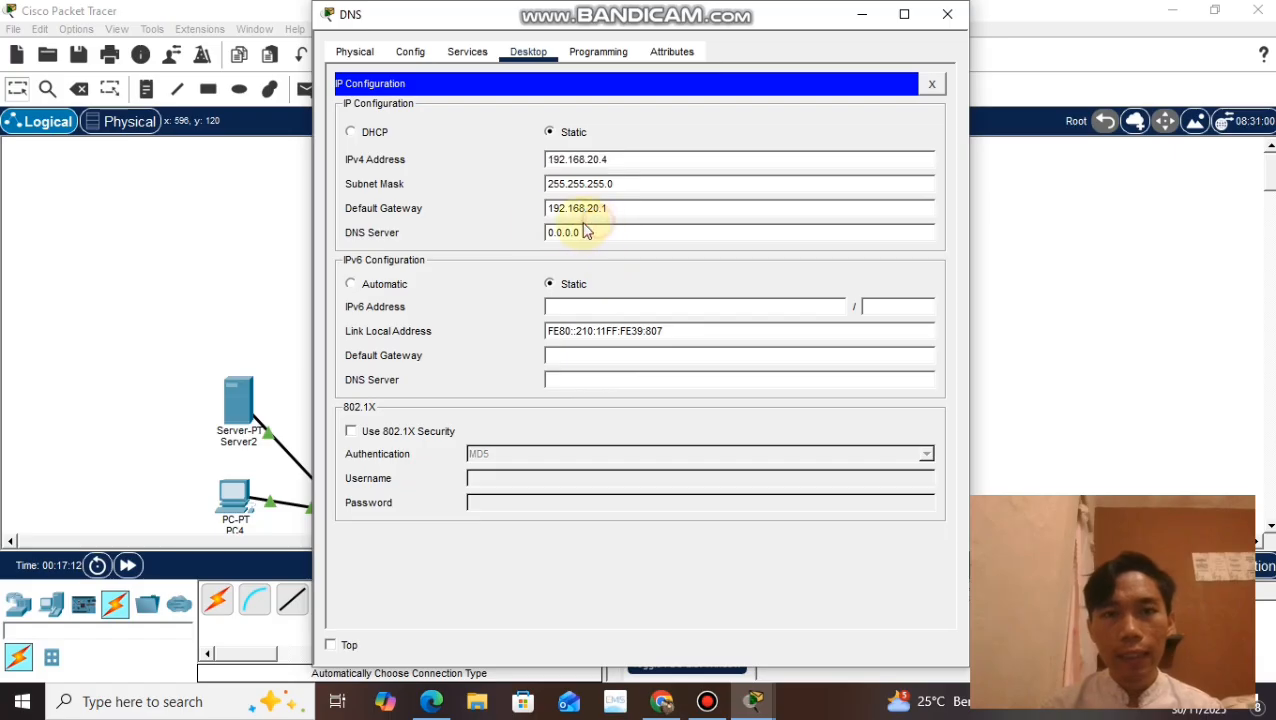
left_click_drag(584, 231, 534, 244)
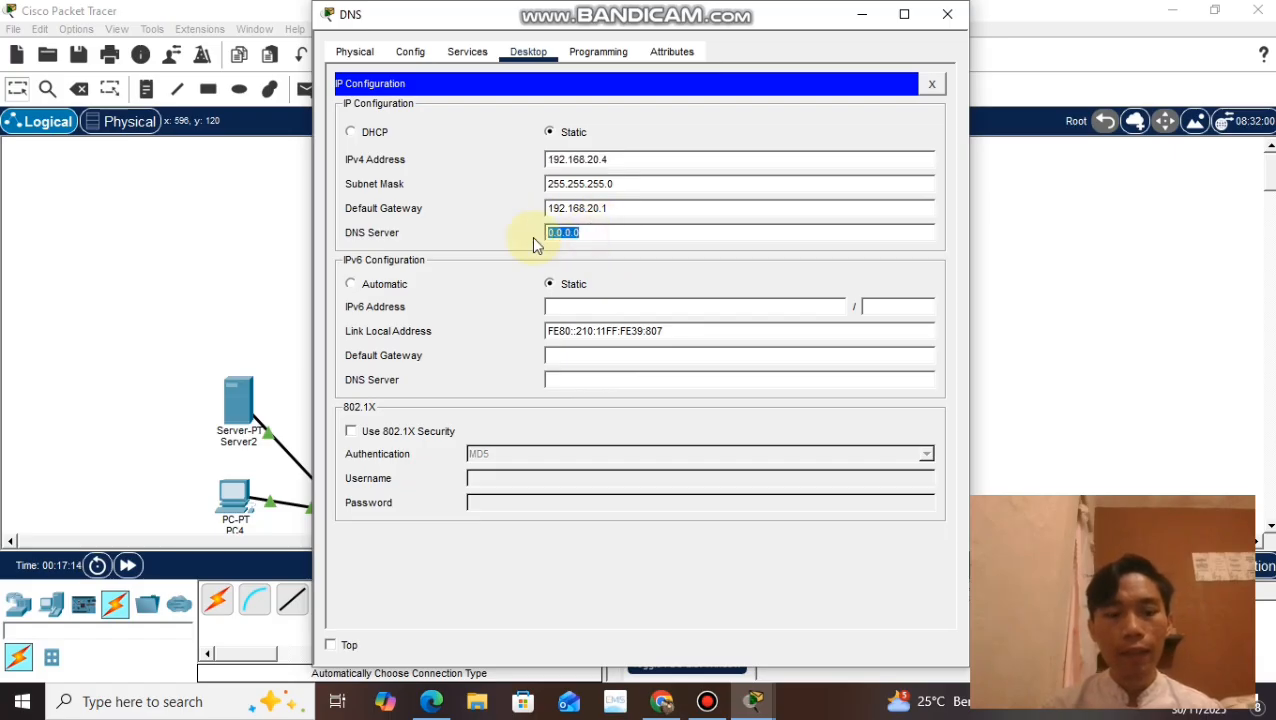
key("ctrl+v")
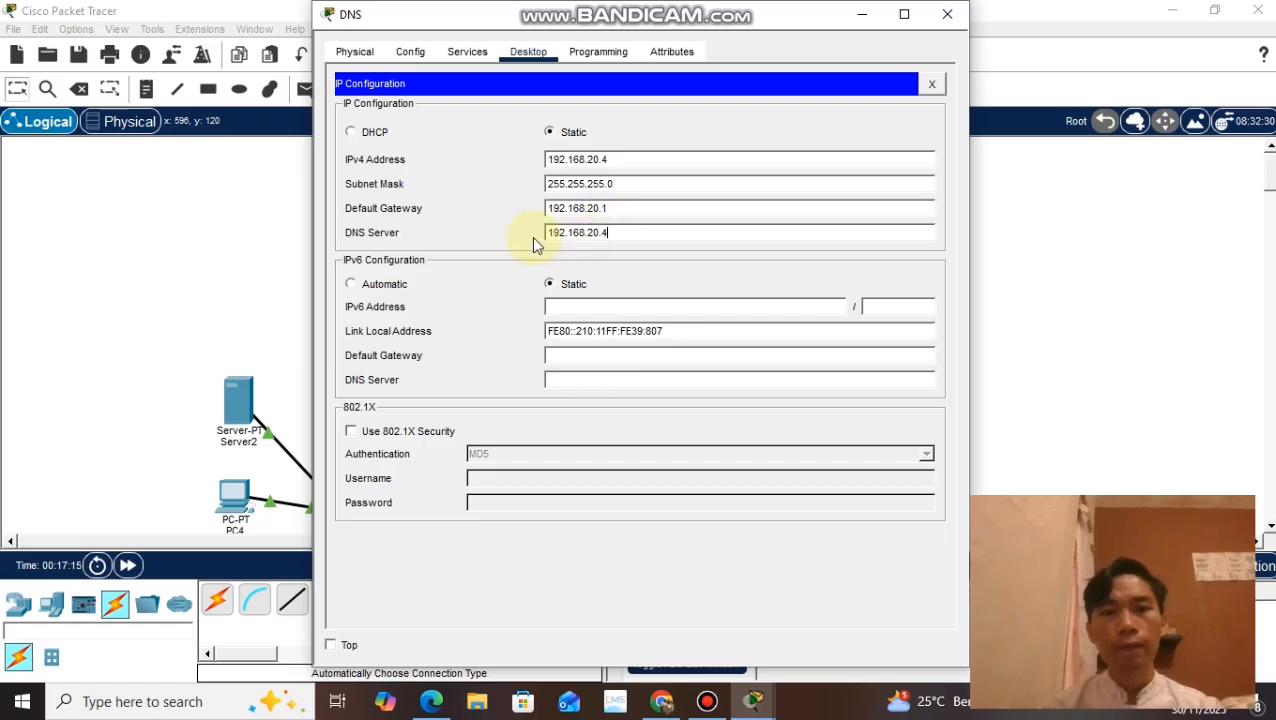
left_click(947, 15)
Step: Set Server3's DNS server to 192.168.20.4 and its default gateway to 192.168.20.1, and close its settings
left_click(454, 196)
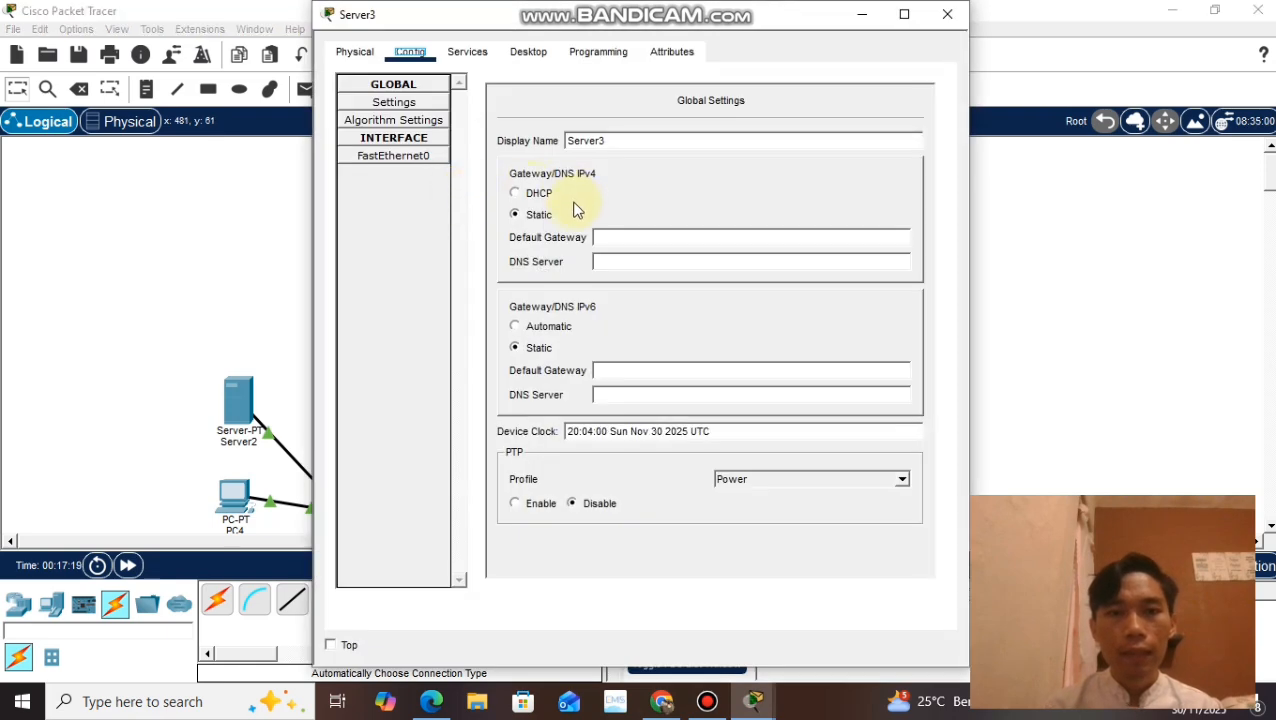
left_click(628, 263)
key("ctrl+v")
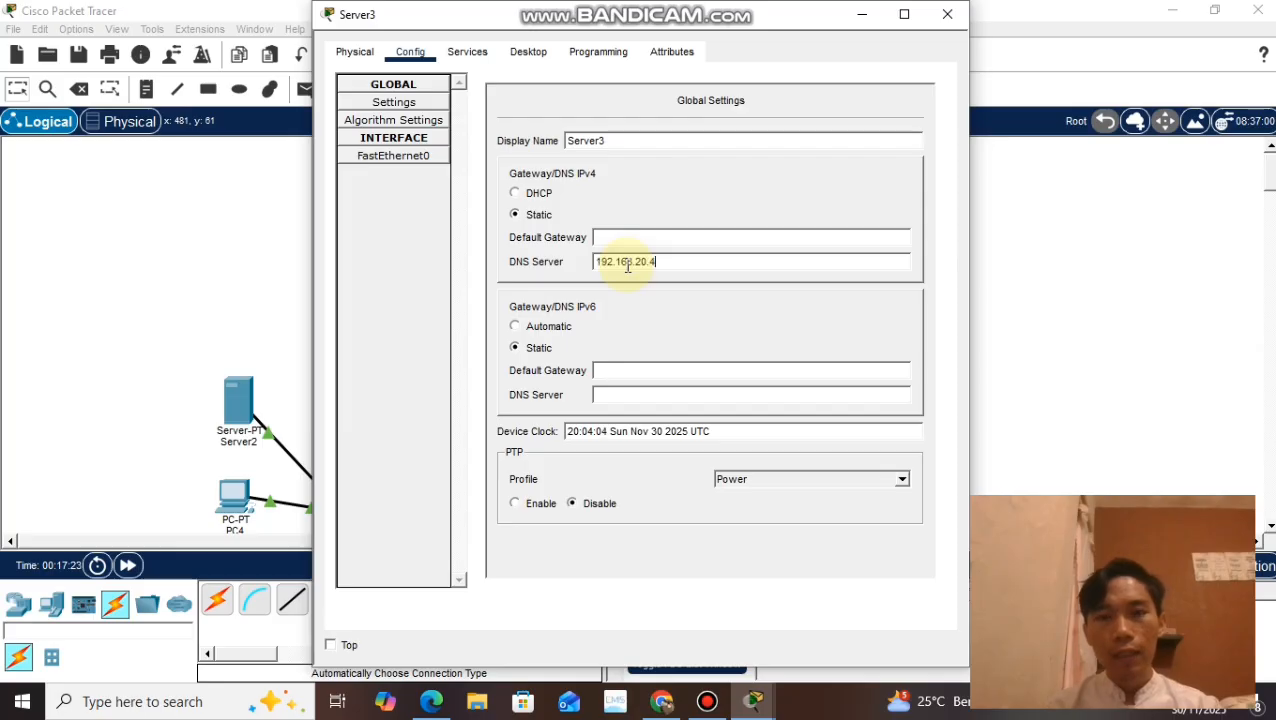
left_click(622, 238)
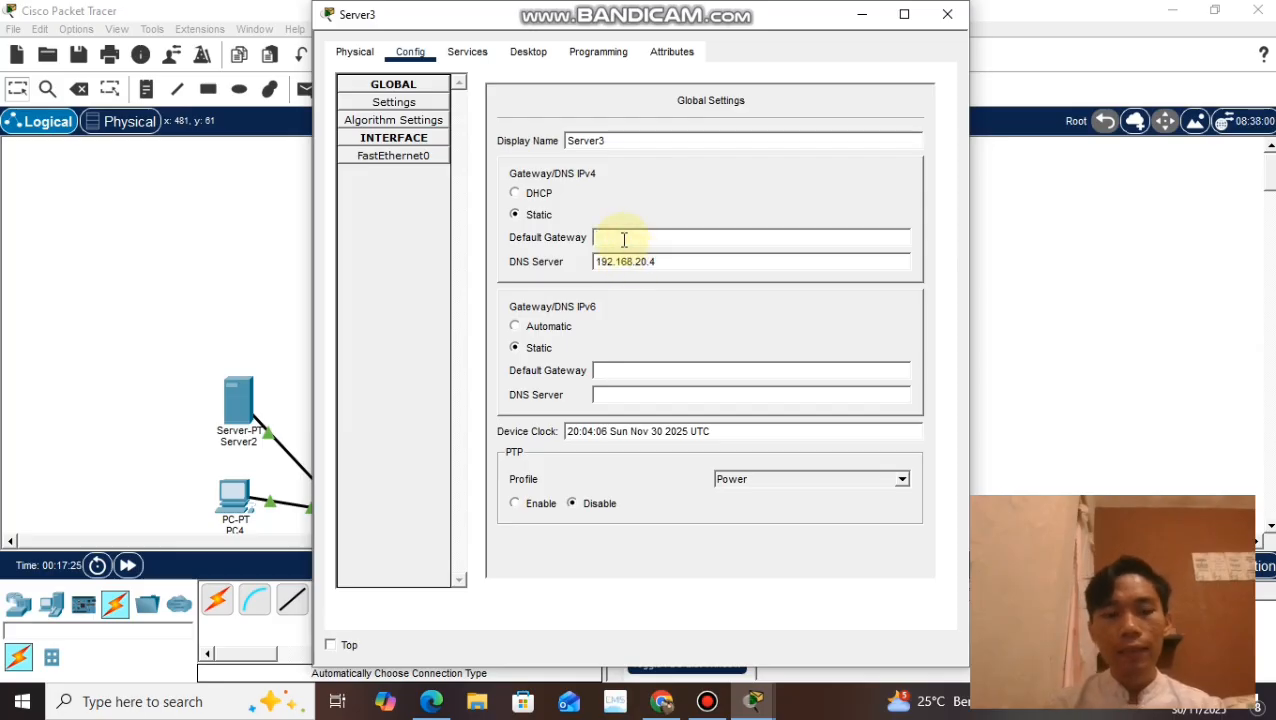
type("192")
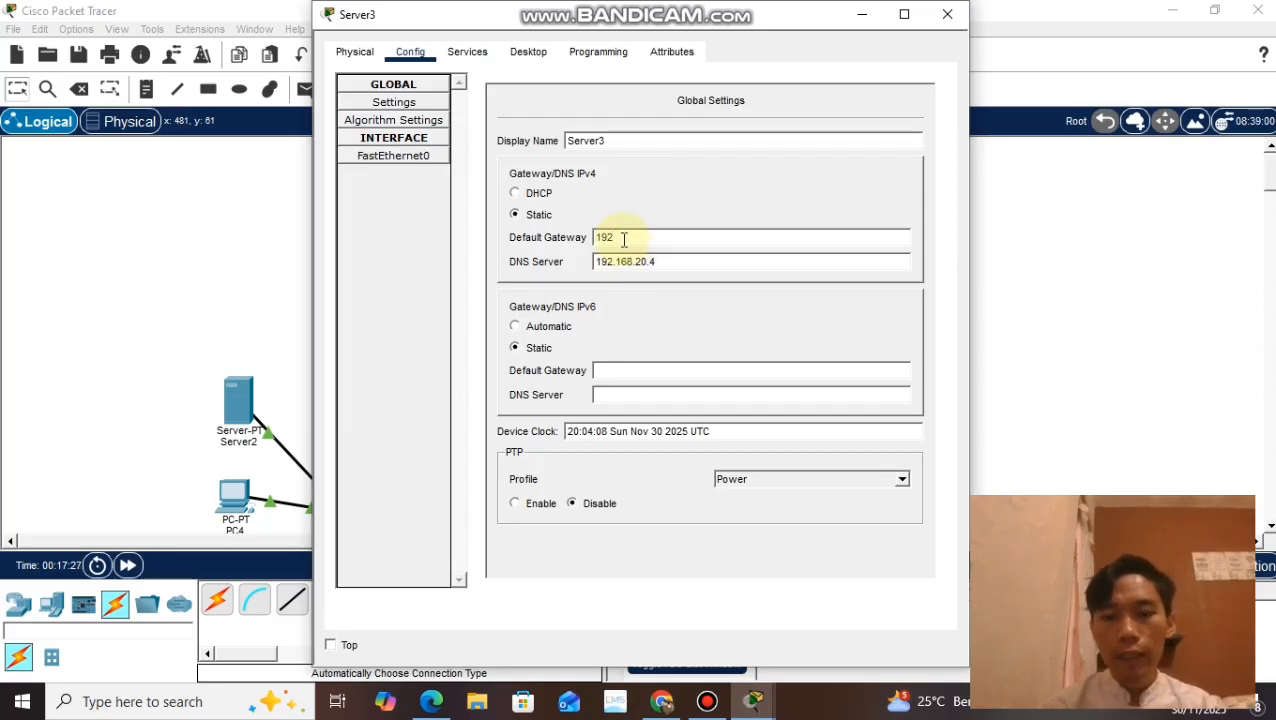
type(".168.")
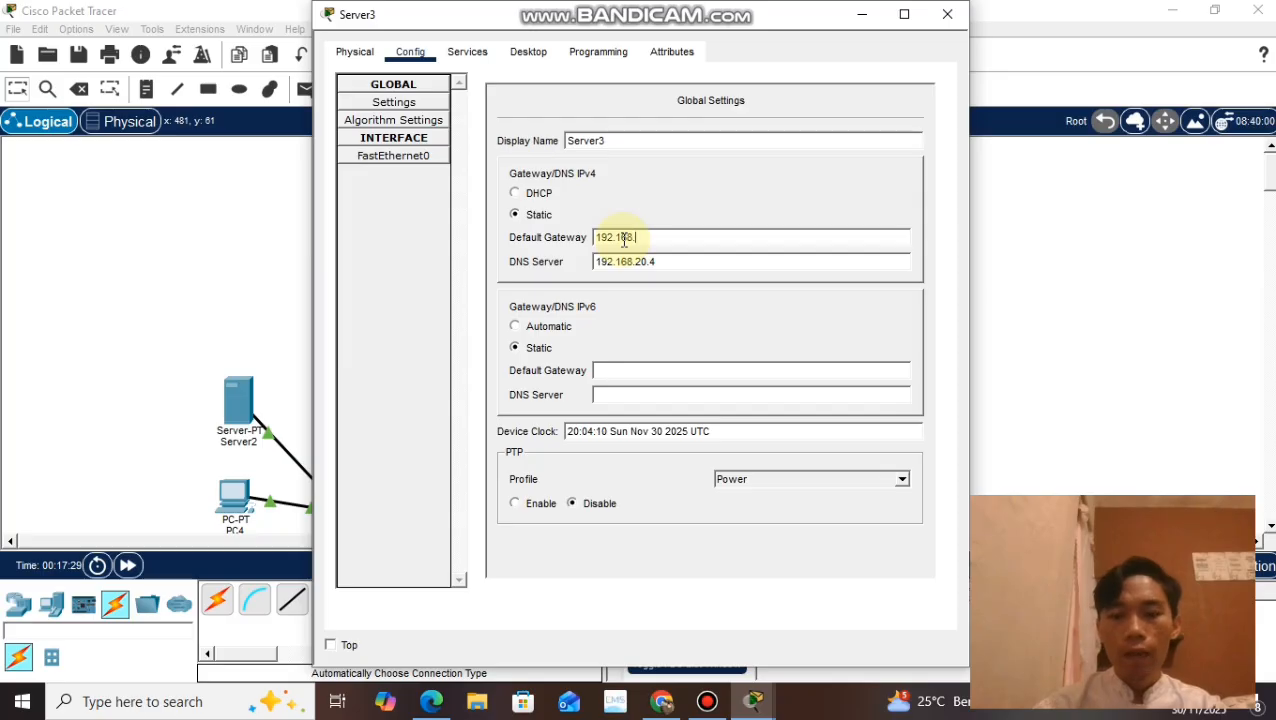
type("20.1")
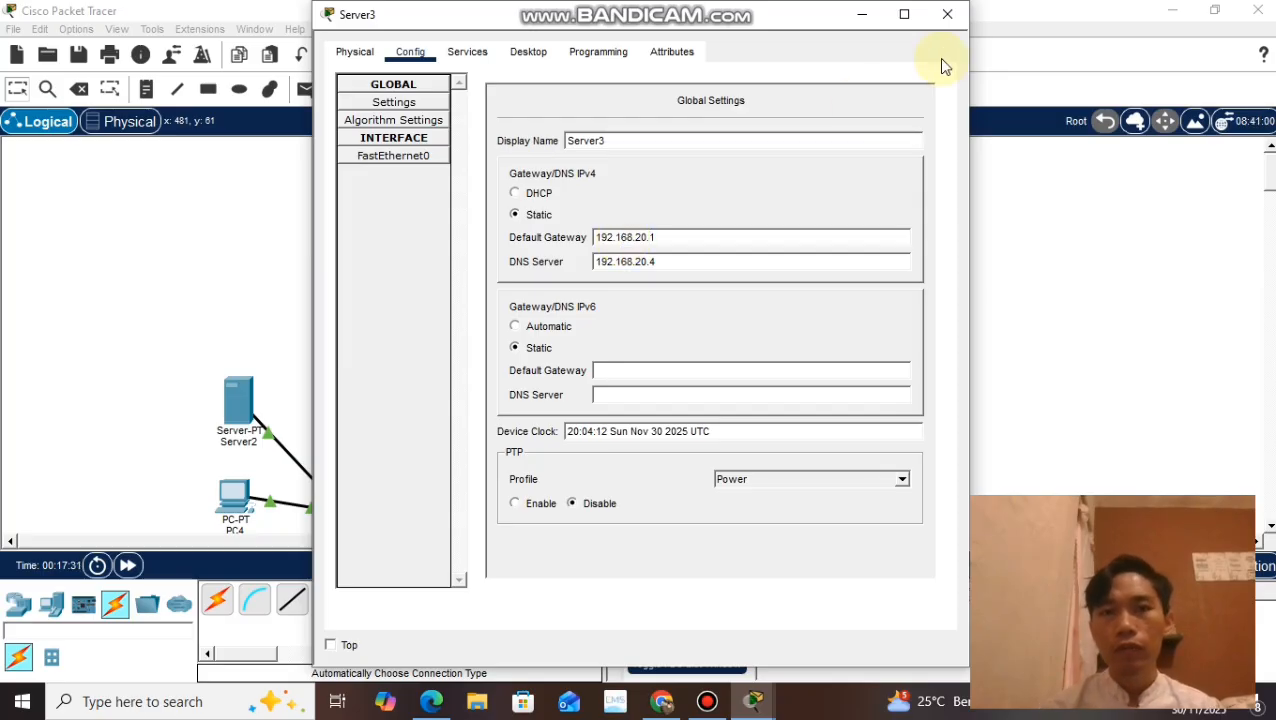
left_click(947, 14)
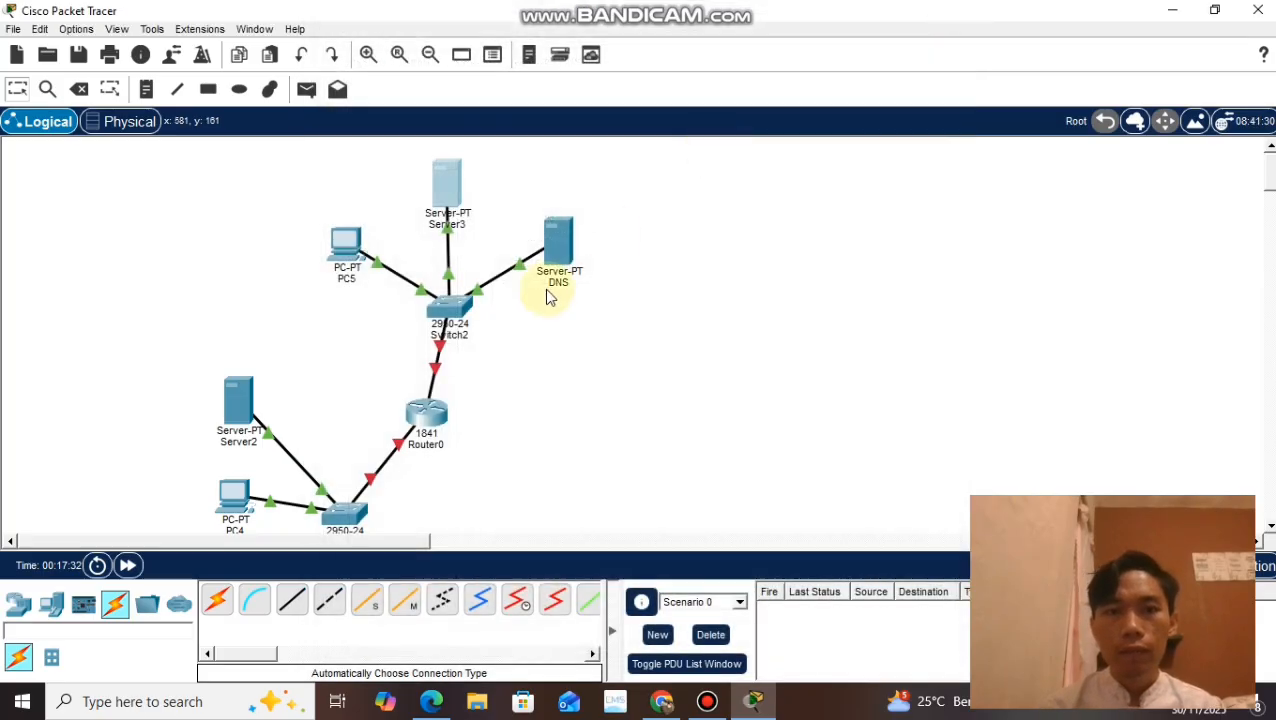
Step: Set PC5's IPv4 DNS server to 192.168.20.4 and close its settings
left_click(343, 247)
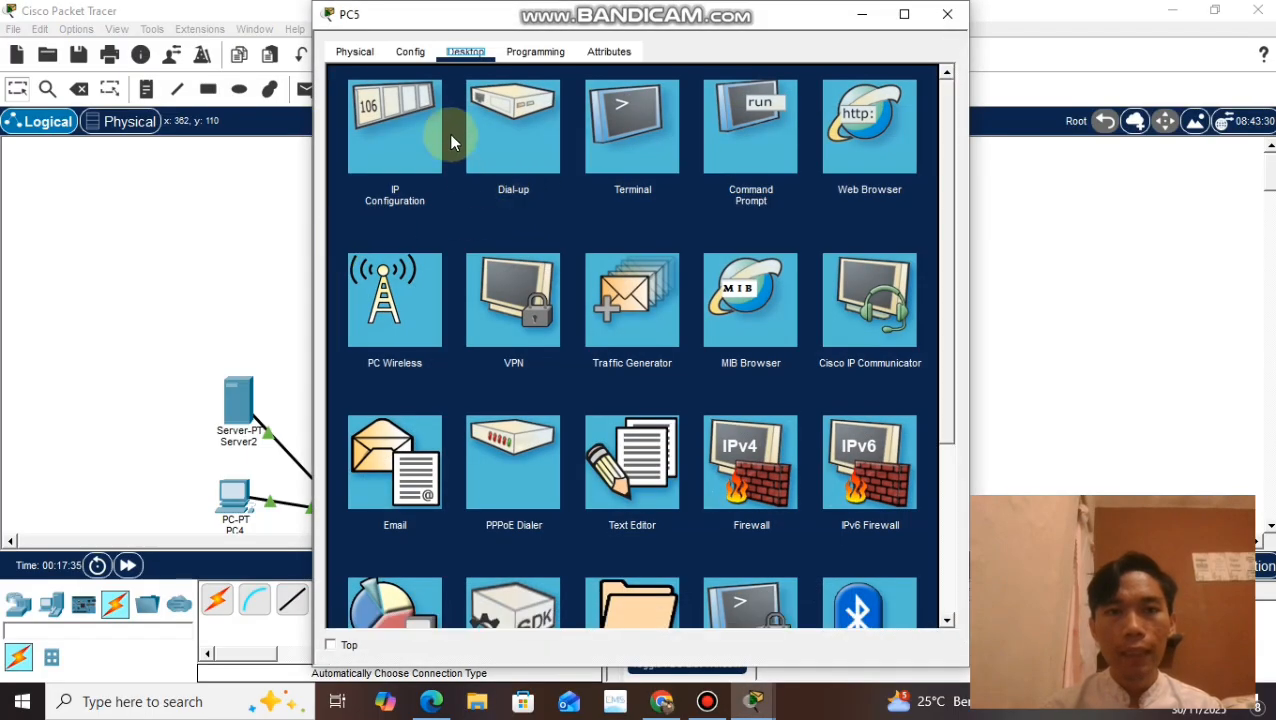
left_click(419, 51)
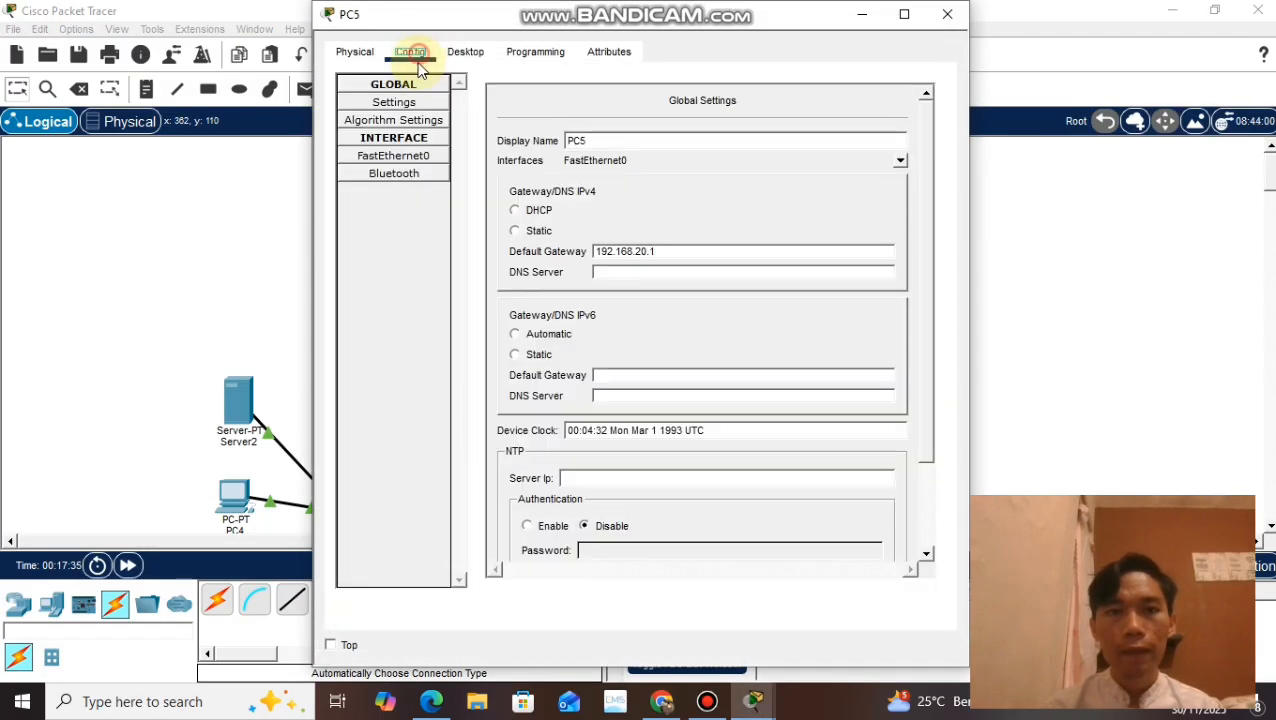
left_click(644, 279)
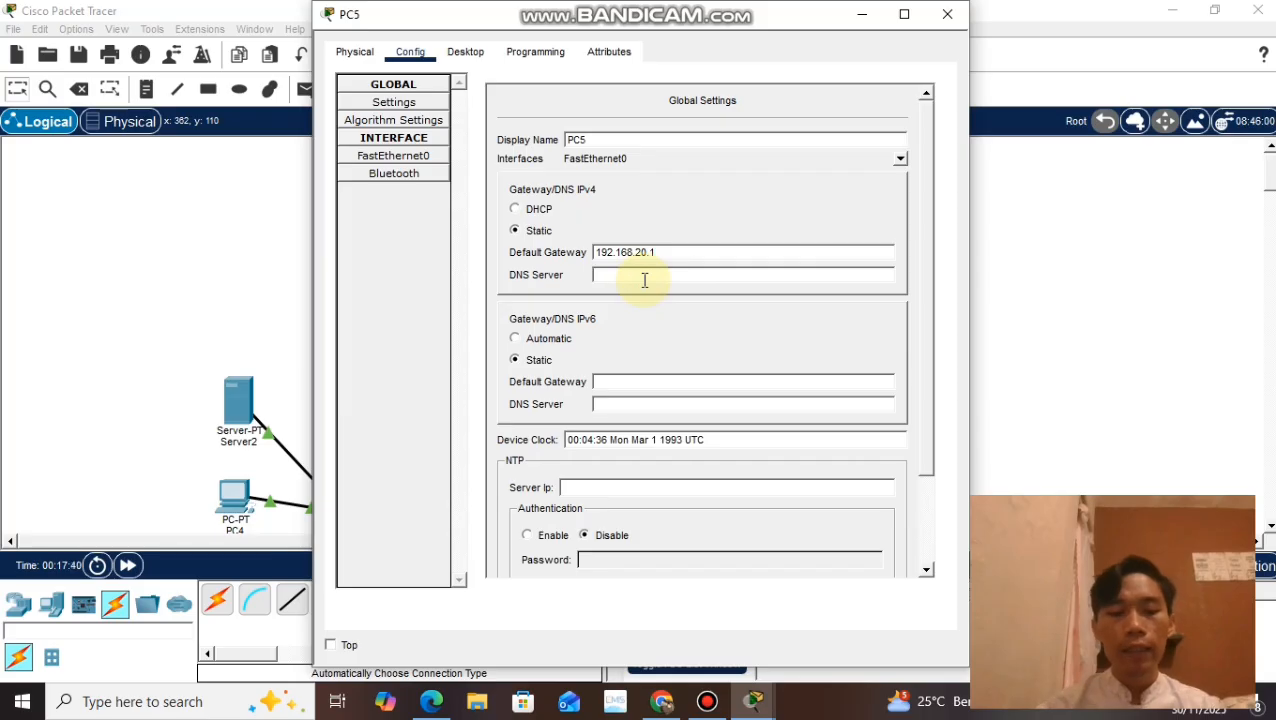
type("192.168.20.4")
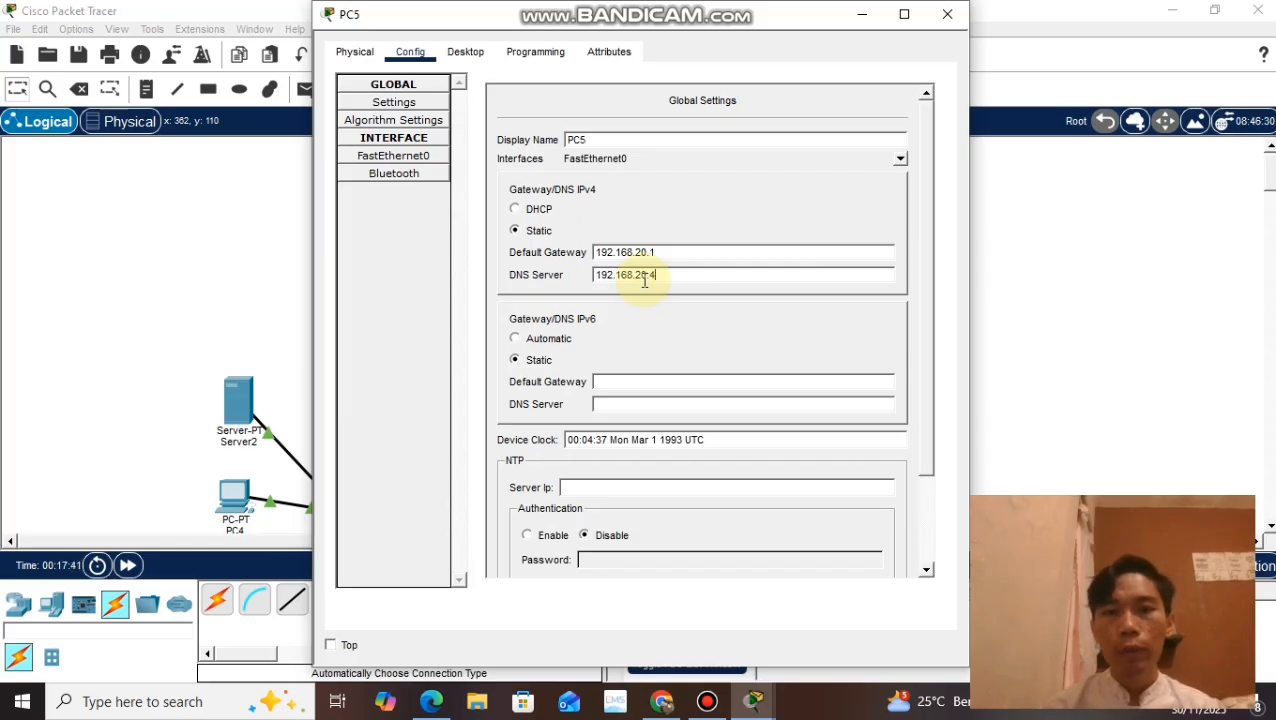
left_click(947, 14)
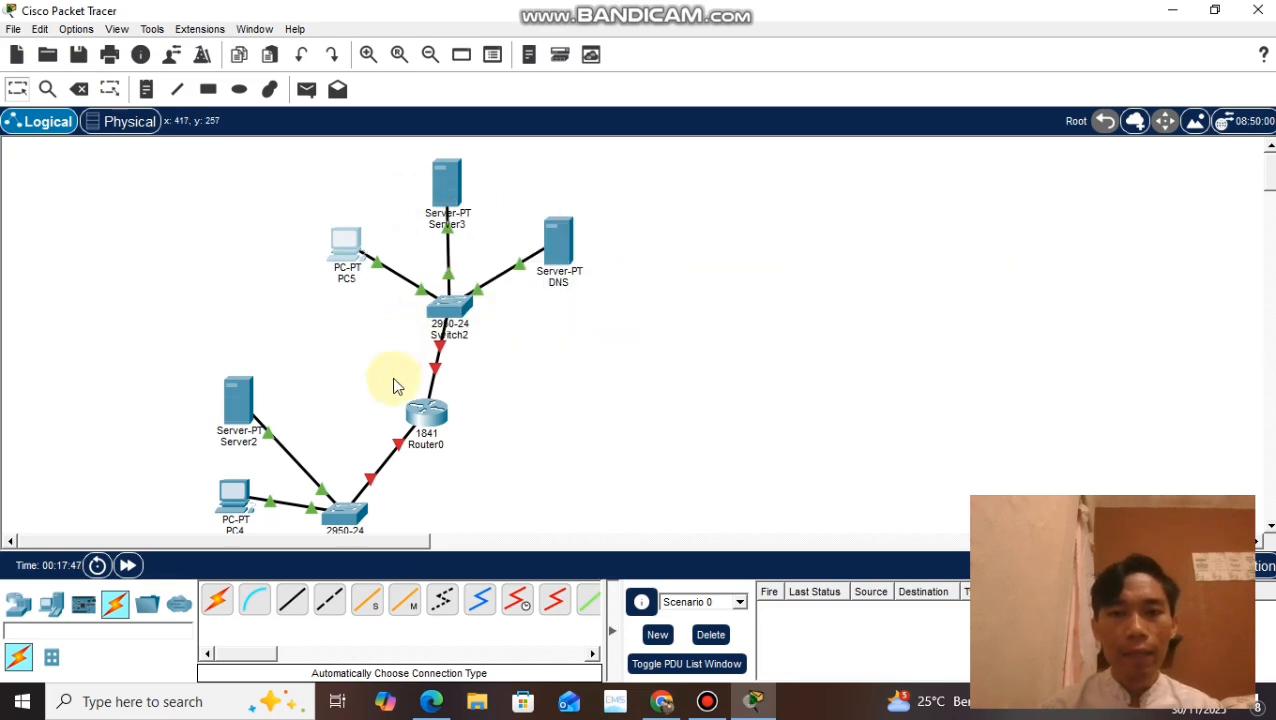
Step: Set PC4's IPv4 default gateway to 192.168.10.1 and its DNS server to 192.168.20.4
left_click(228, 508)
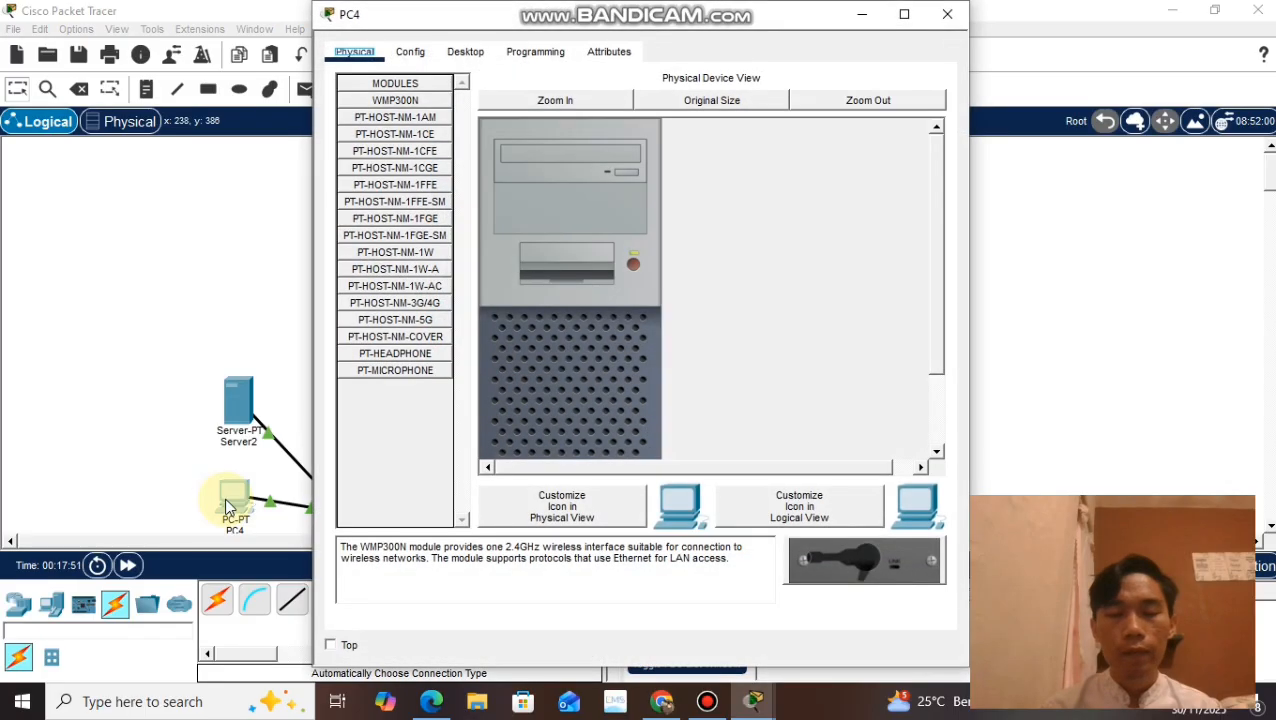
left_click(411, 52)
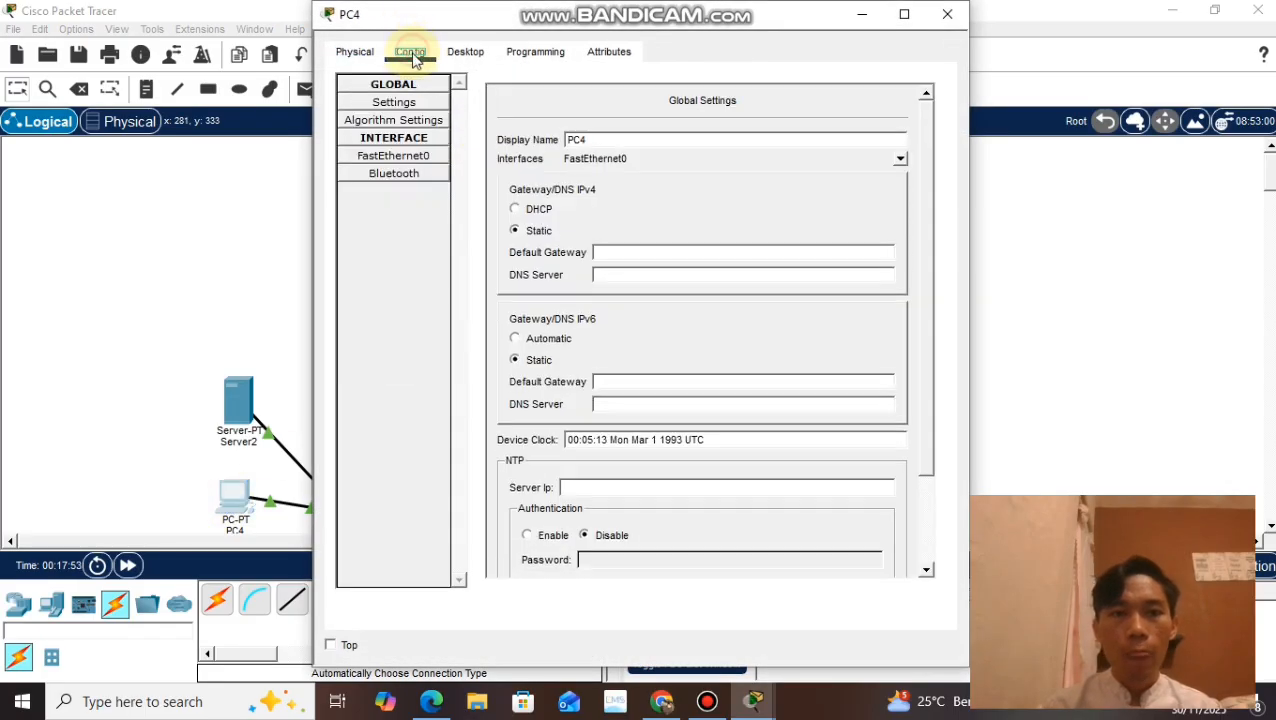
left_click(628, 256)
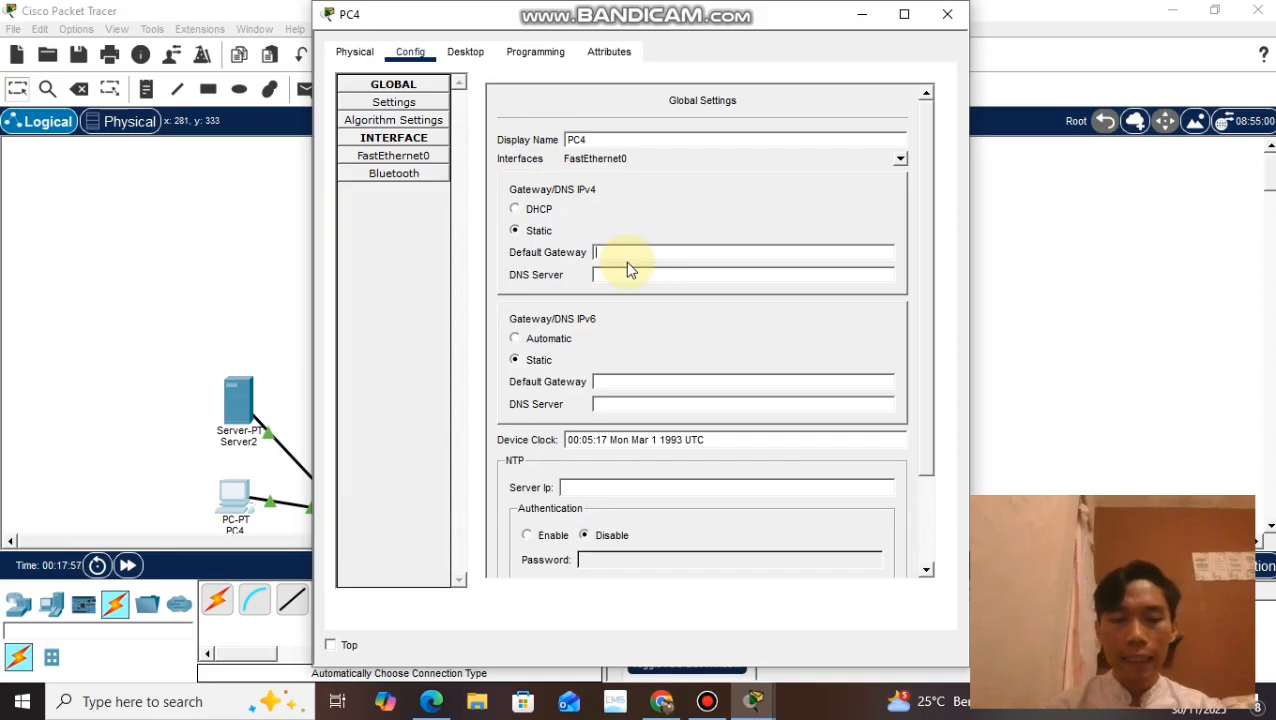
type("192.")
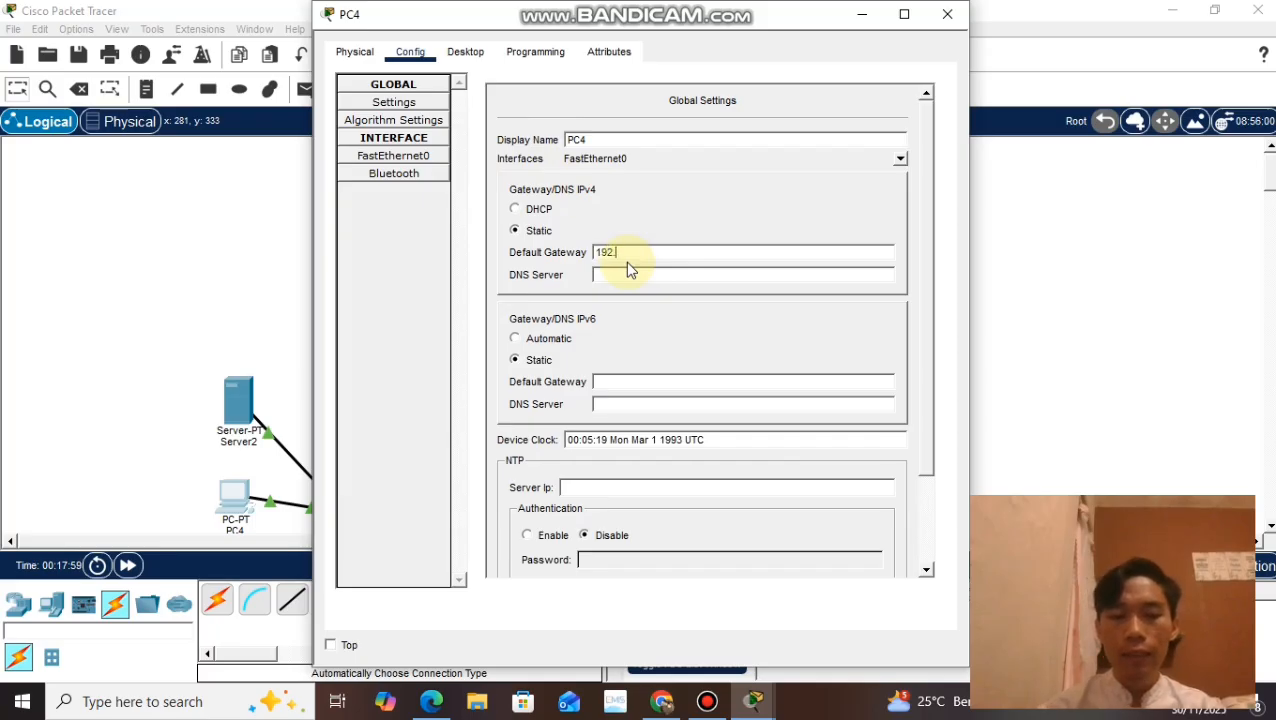
type("168")
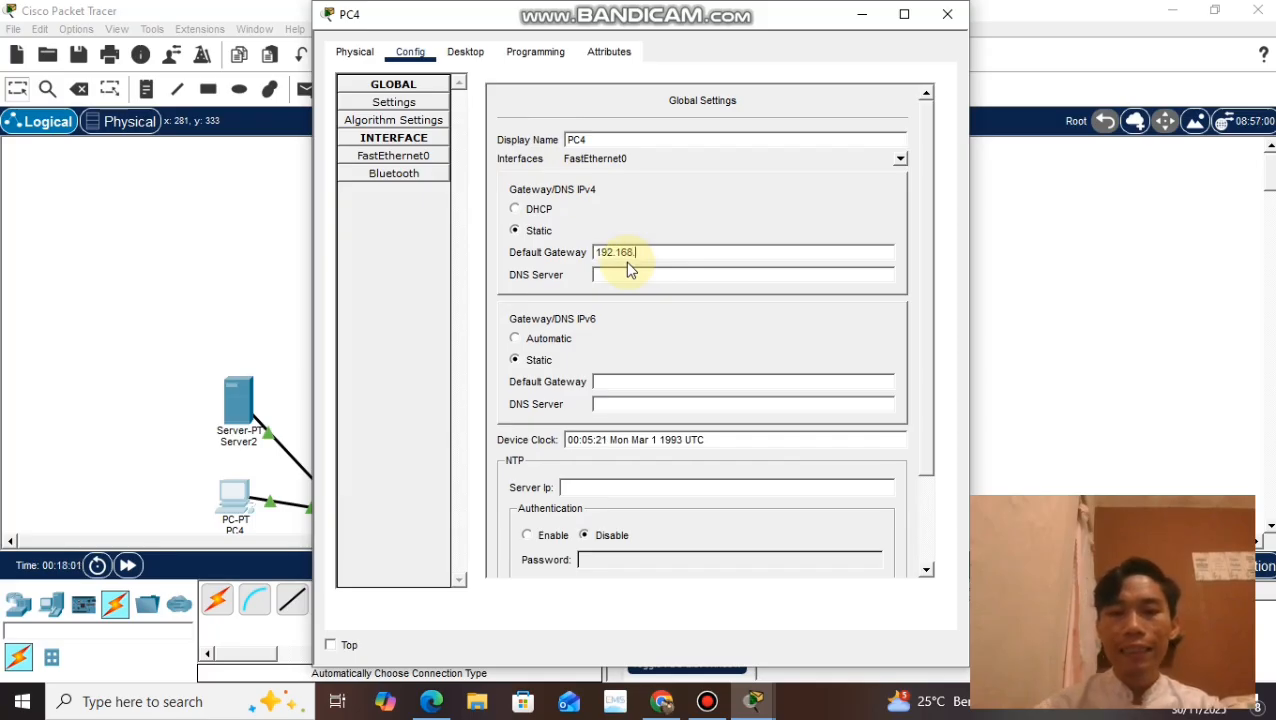
type(".10.1")
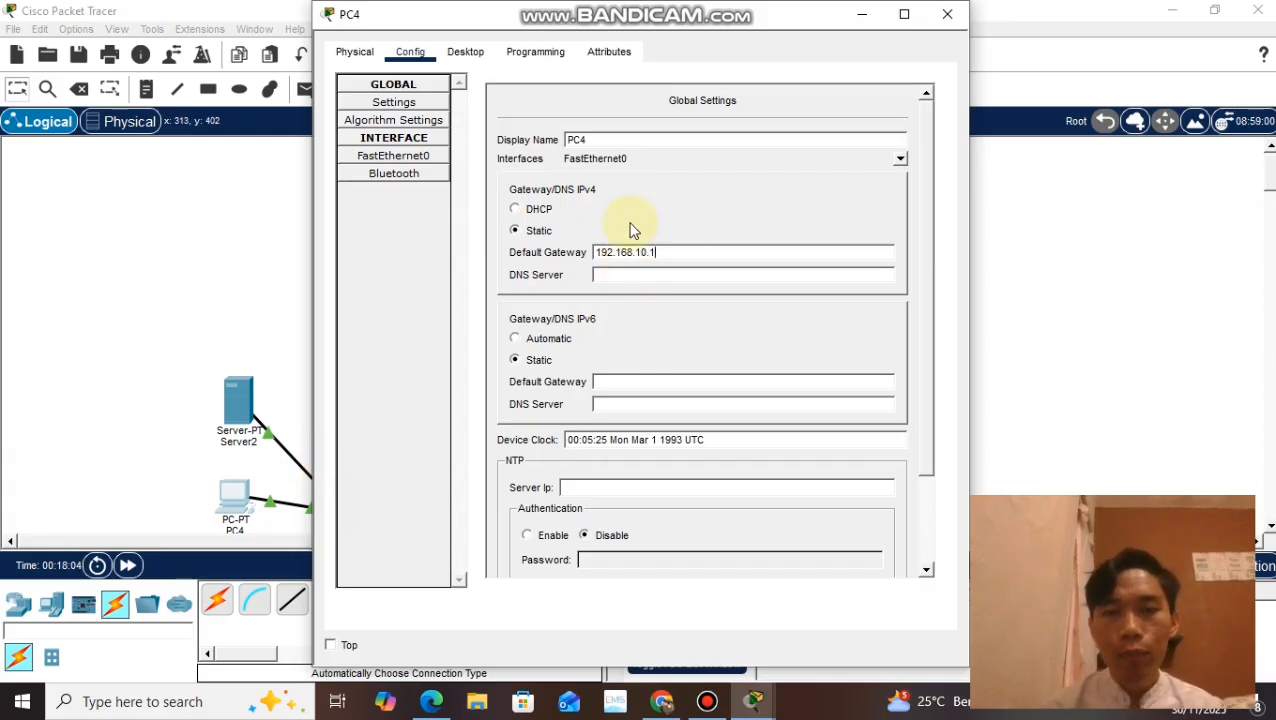
left_click(615, 279)
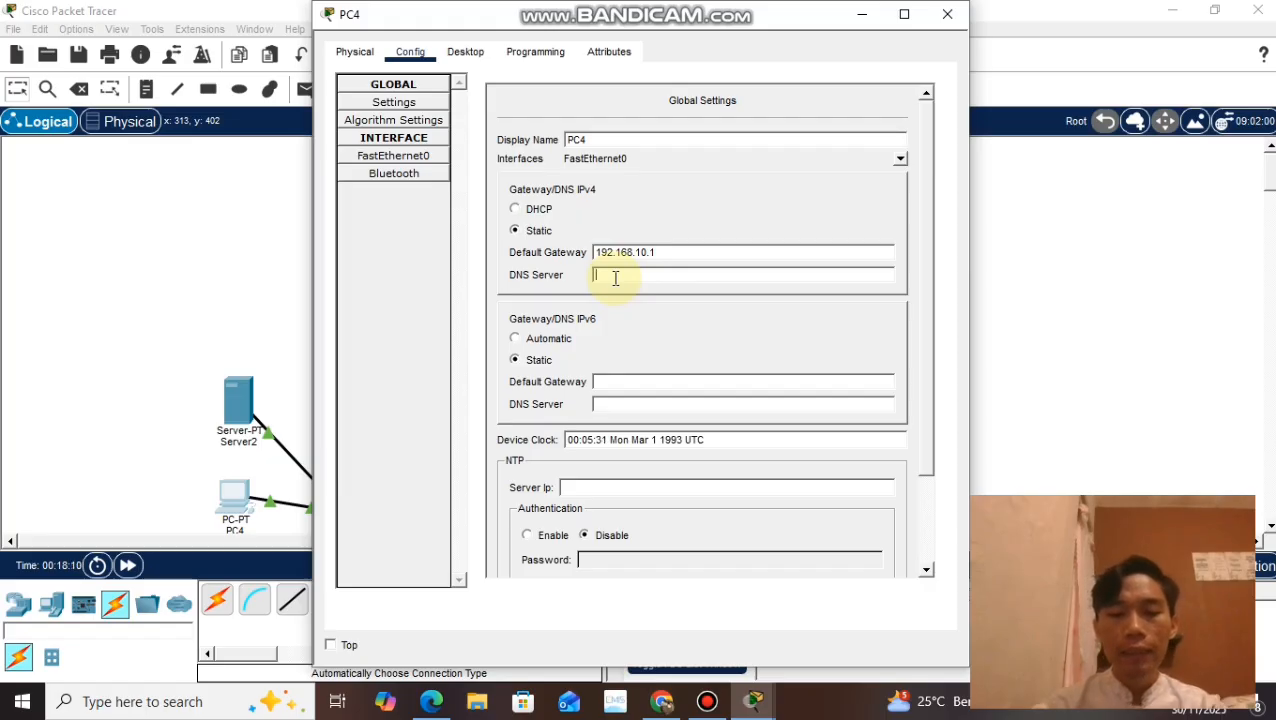
type("19")
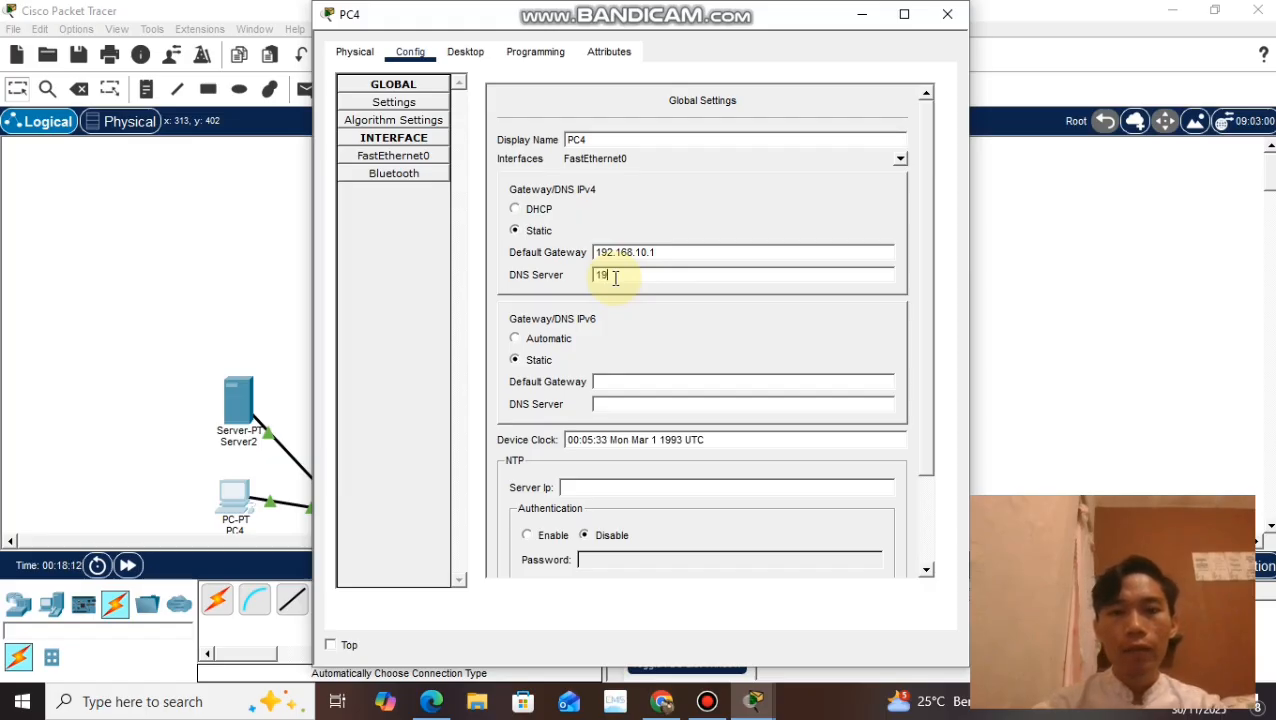
type("2.168.20.4")
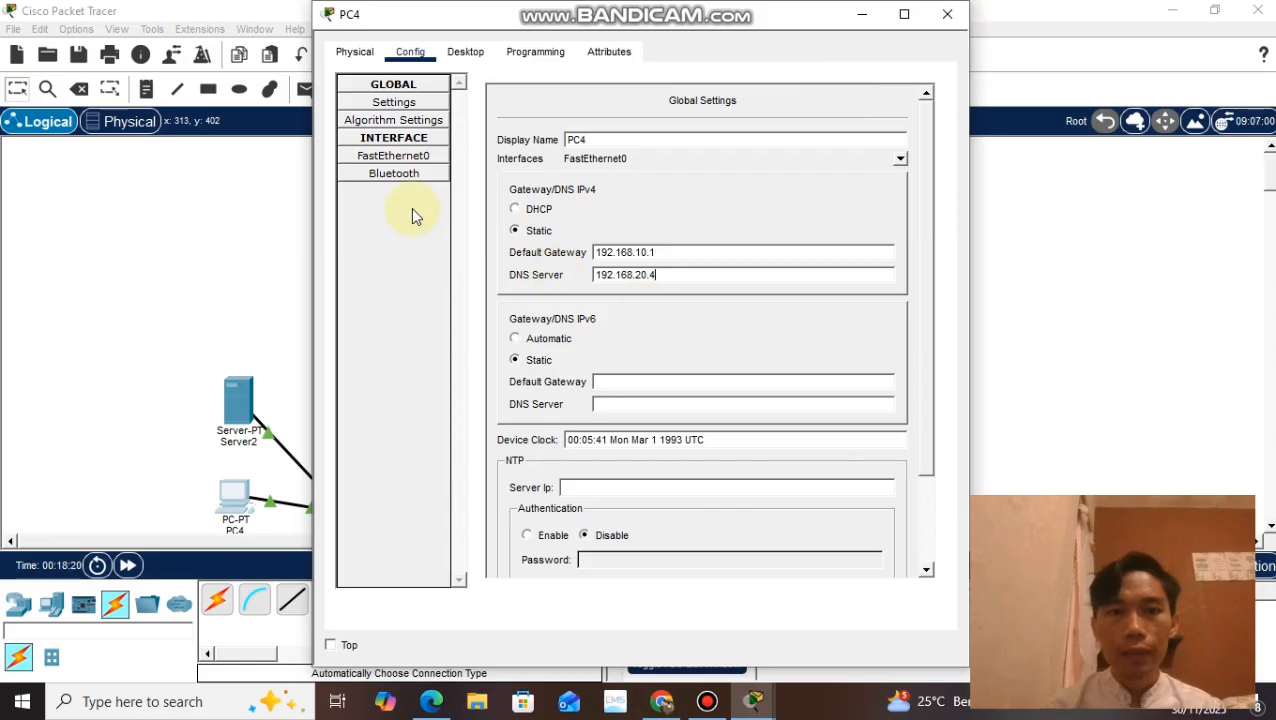
Step: Give PC4's FastEthernet0 interface the IPv4 address 192.168.10.2 with subnet mask 255.255.255.0, and close its settings
left_click(411, 162)
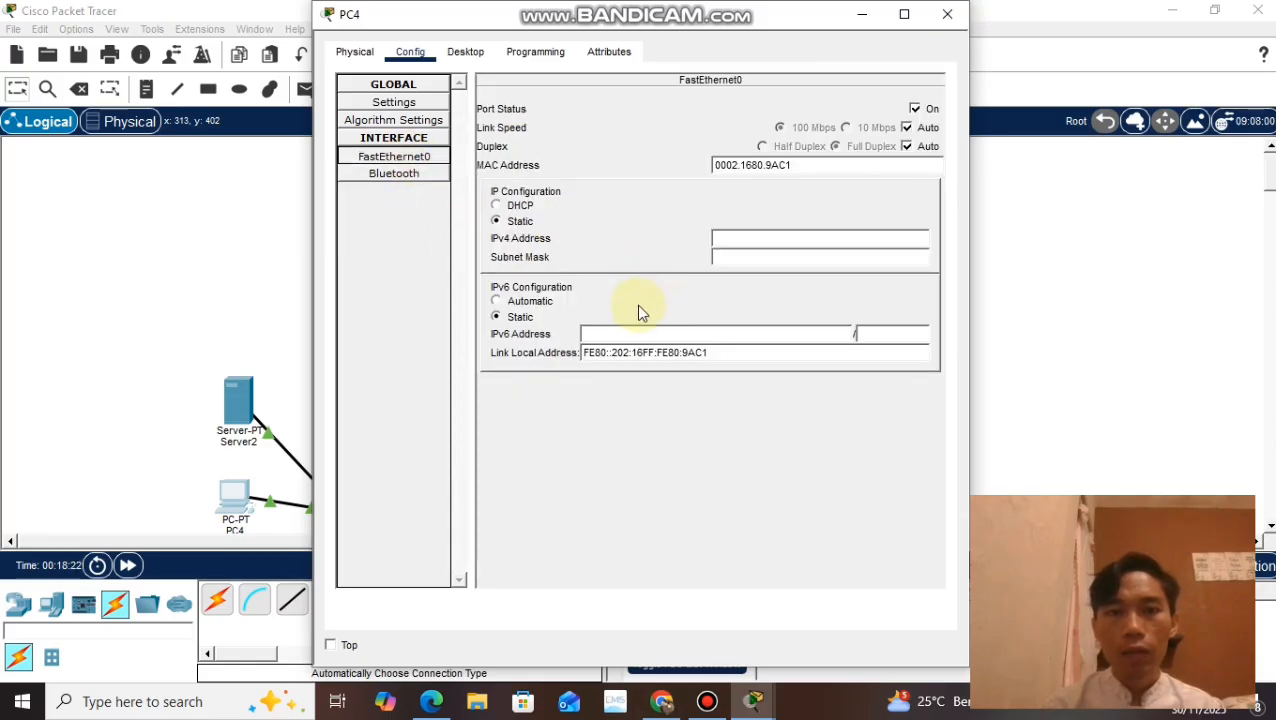
left_click(756, 240)
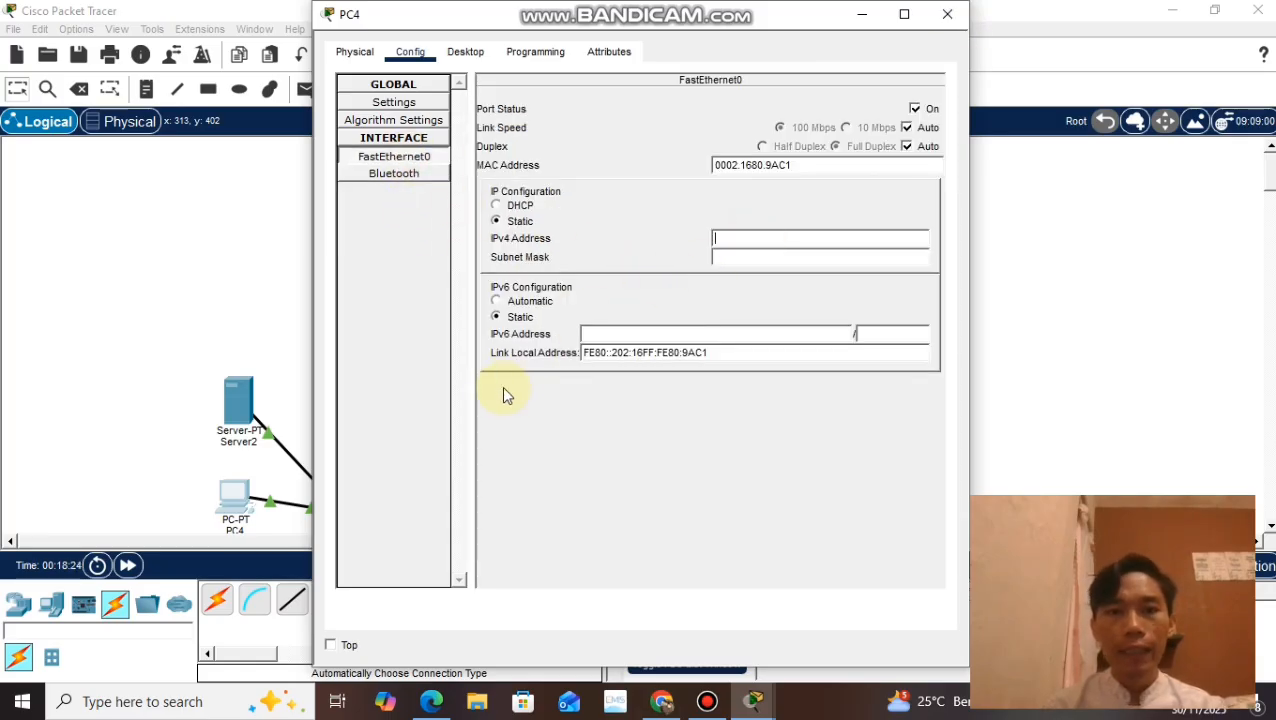
type("192")
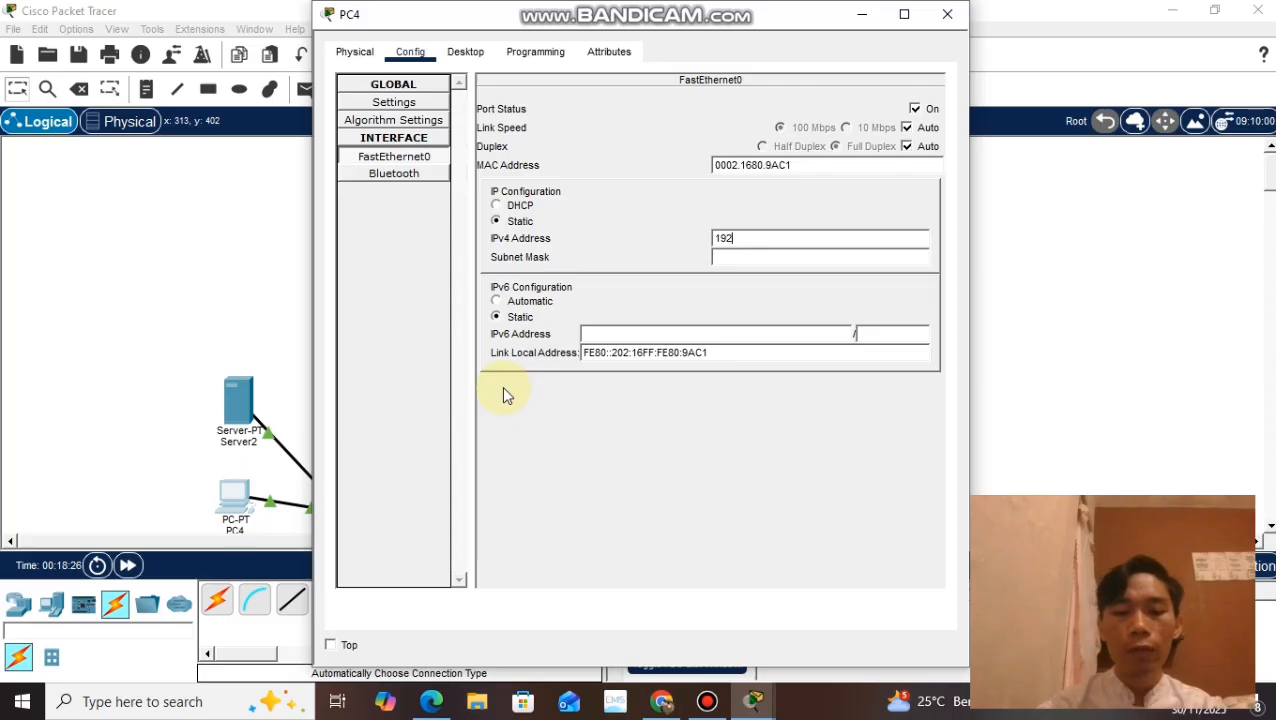
type(".168.")
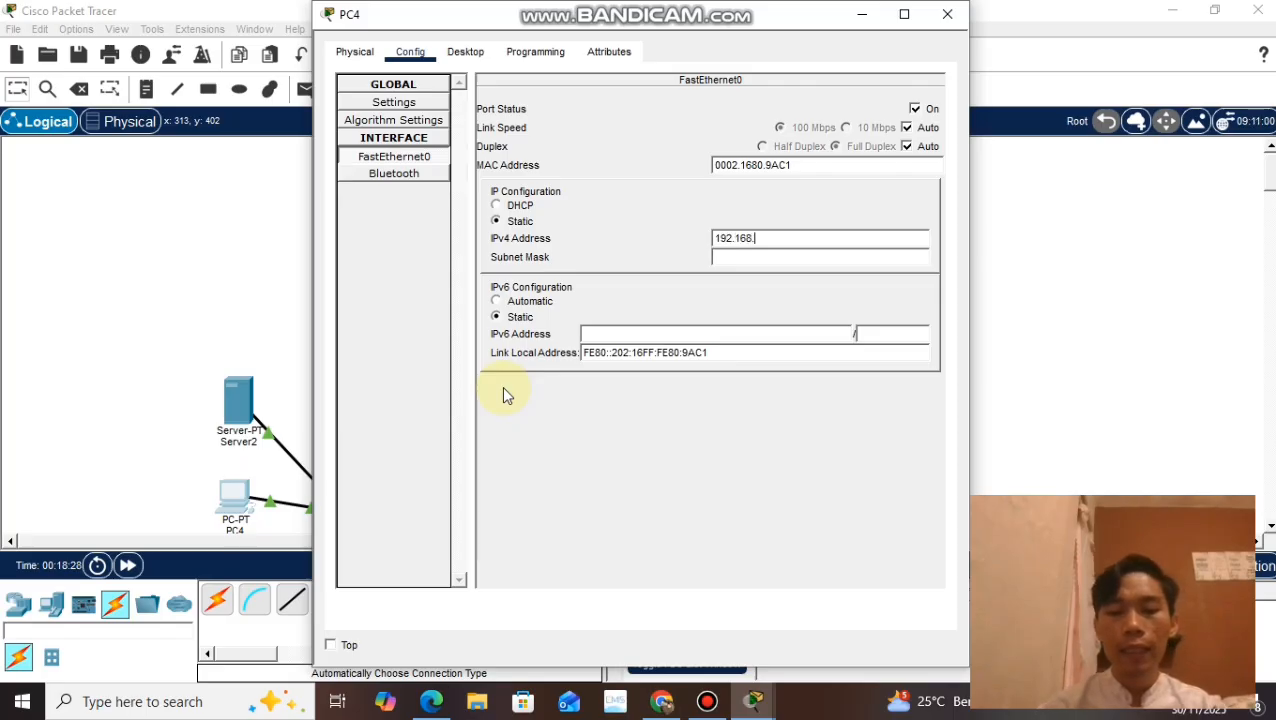
type("10.2")
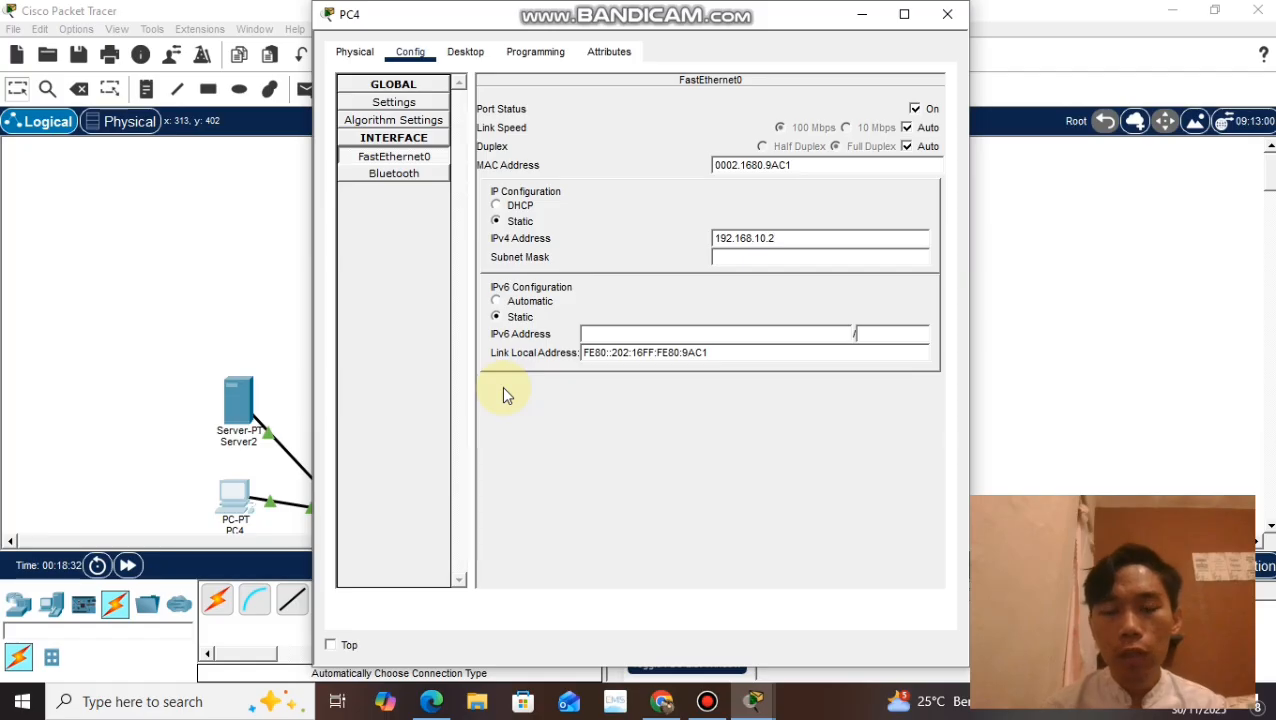
left_click(758, 258)
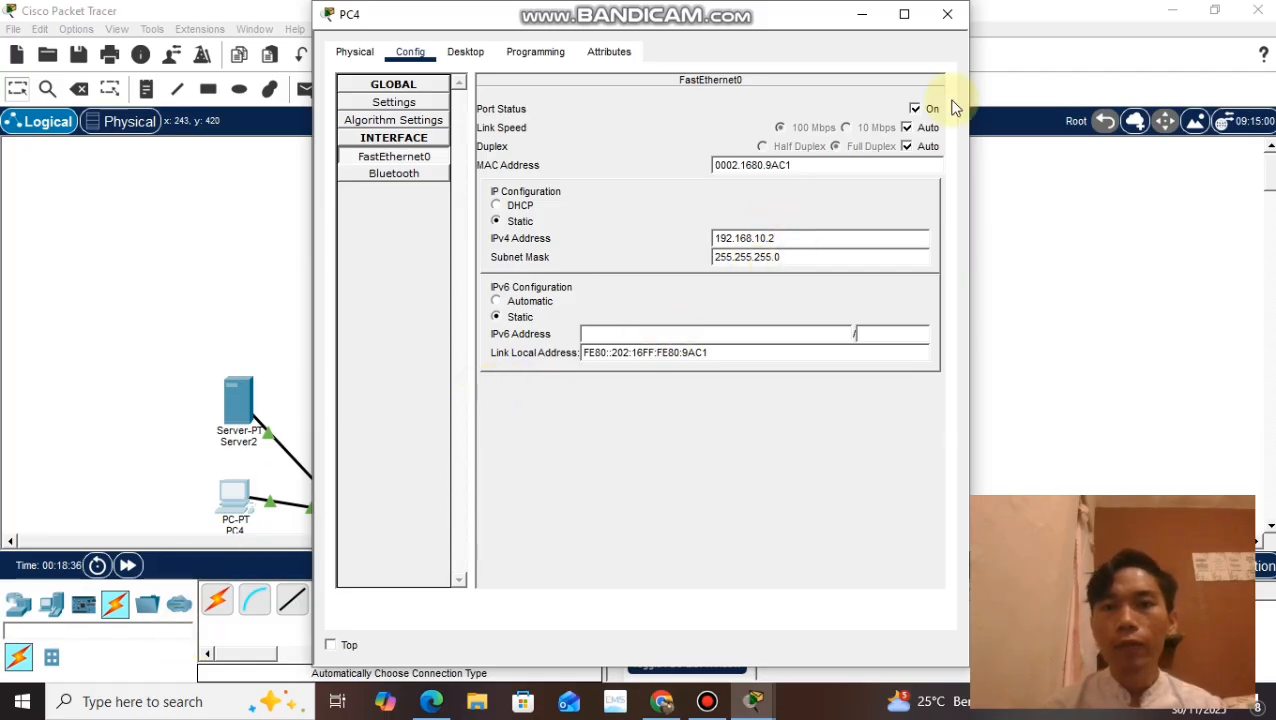
left_click(946, 18)
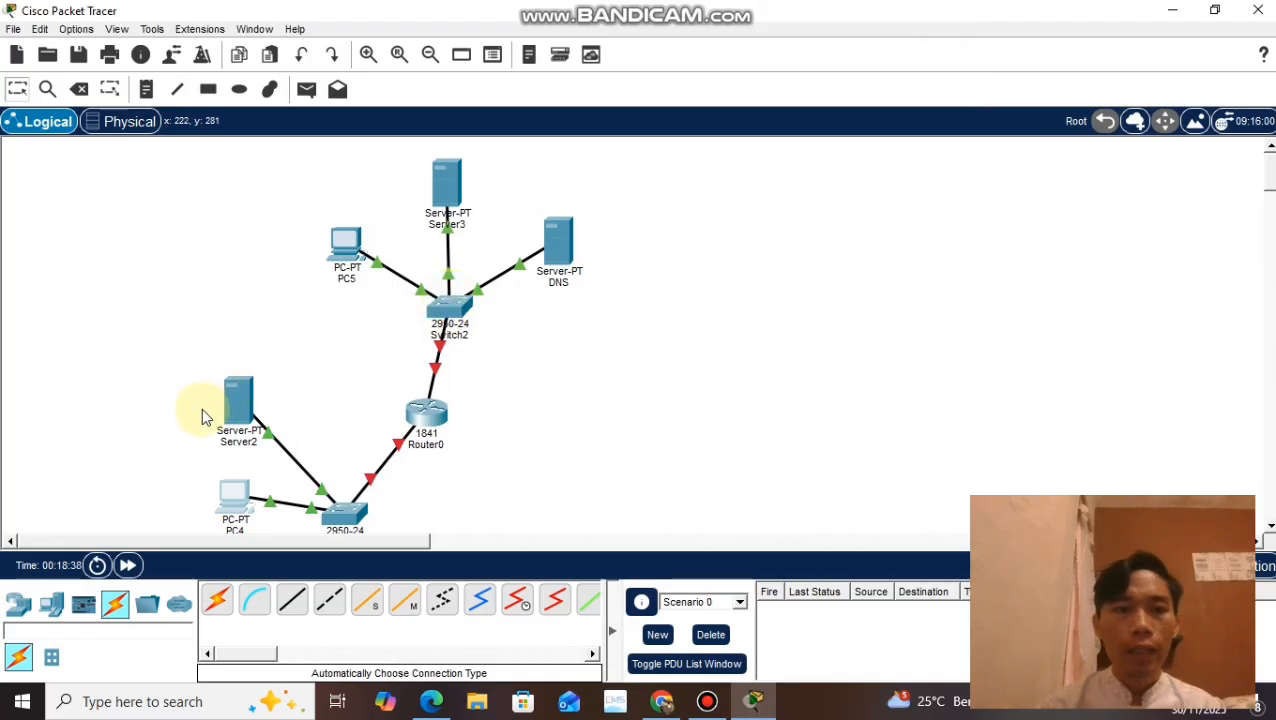
Step: Set Server2's IPv4 default gateway to 192.168.10.1 and its DNS server to 192.168.20.4
left_click(240, 416)
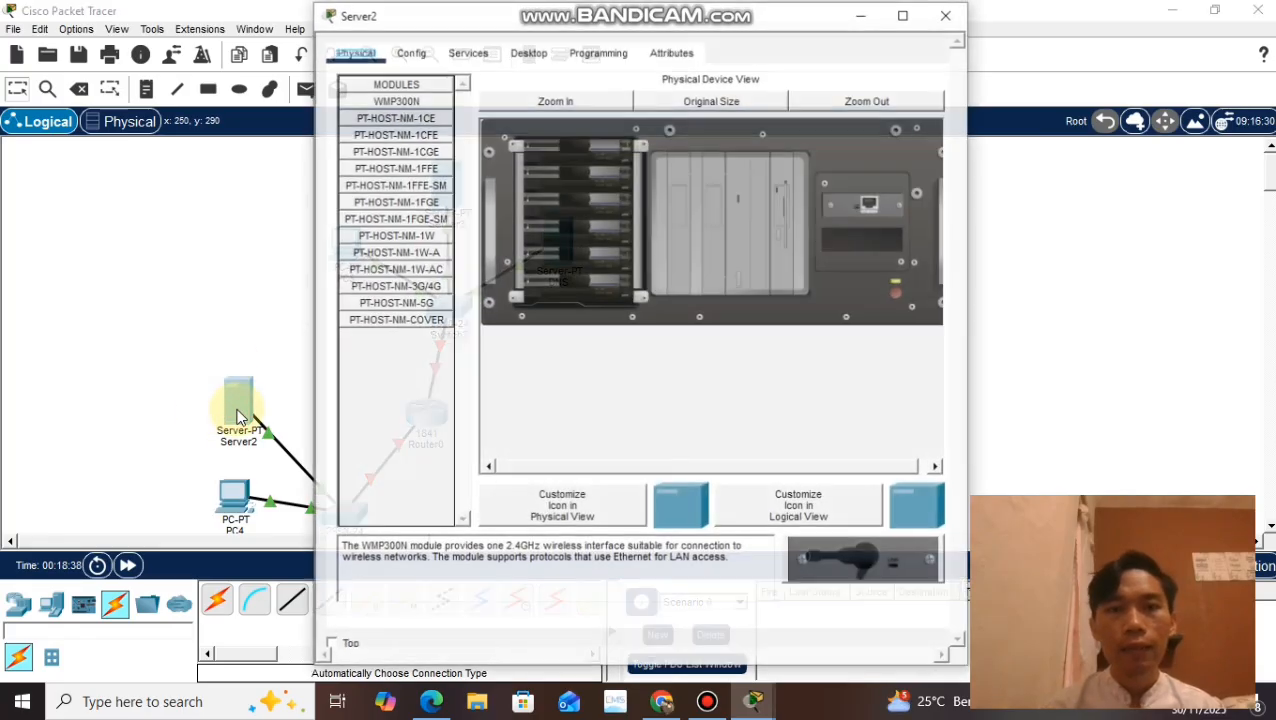
left_click(412, 55)
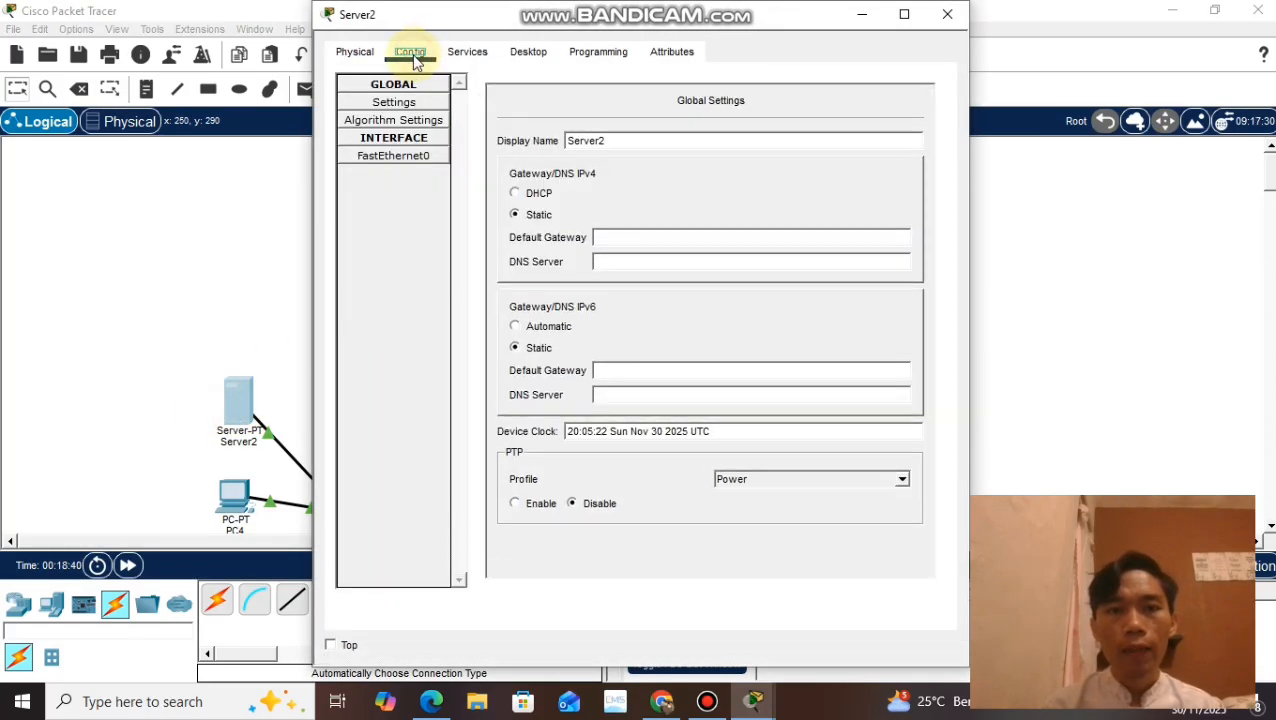
left_click(618, 237)
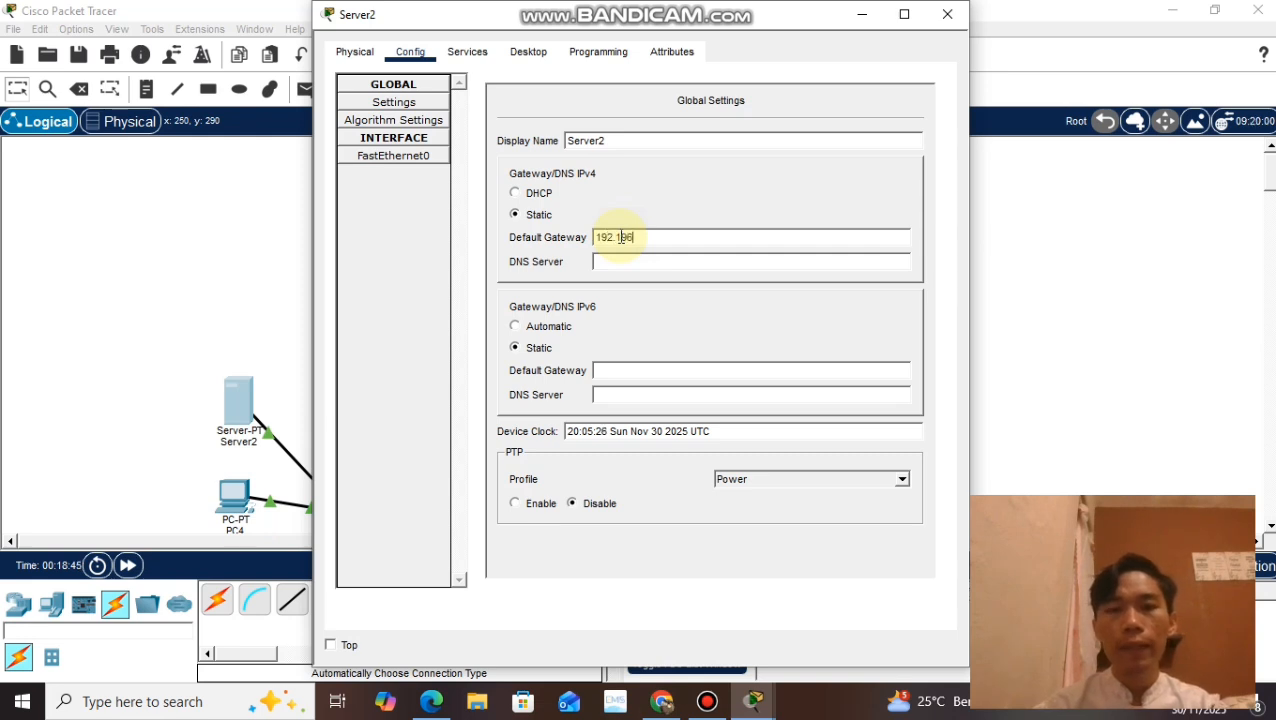
type("192.168")
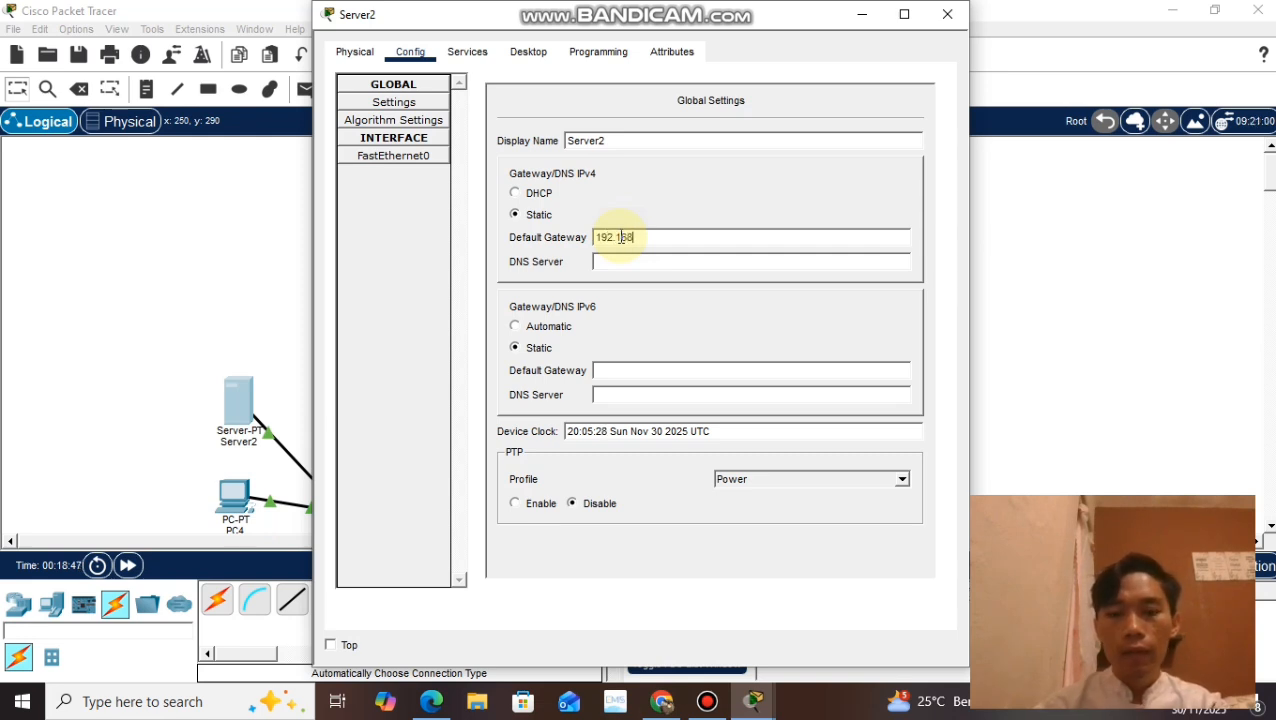
type(".10.1")
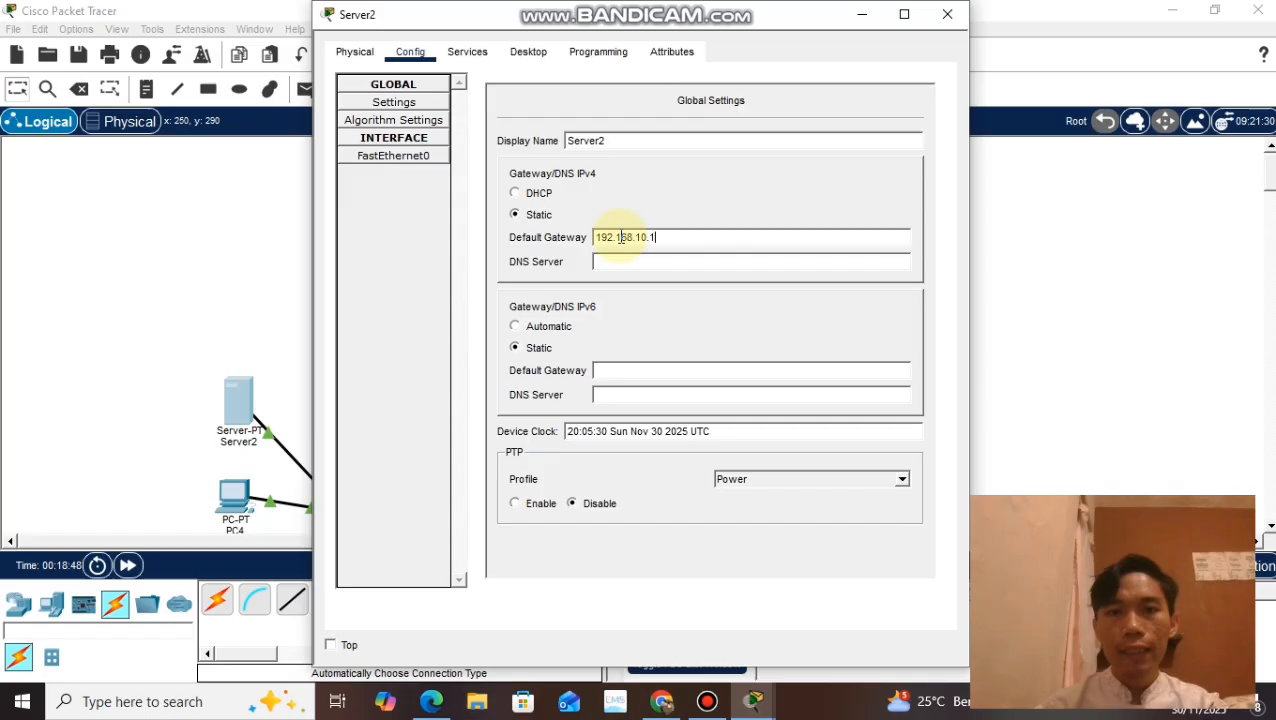
left_click(636, 264)
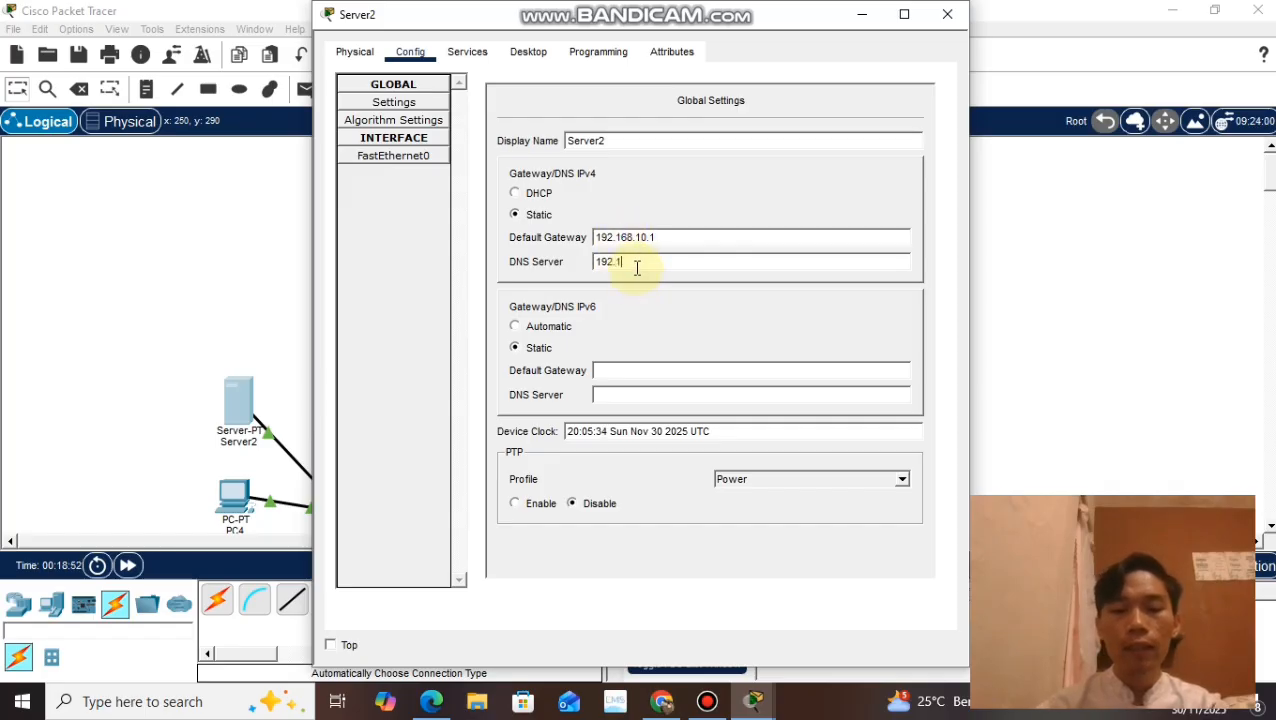
type("192.168.20.4")
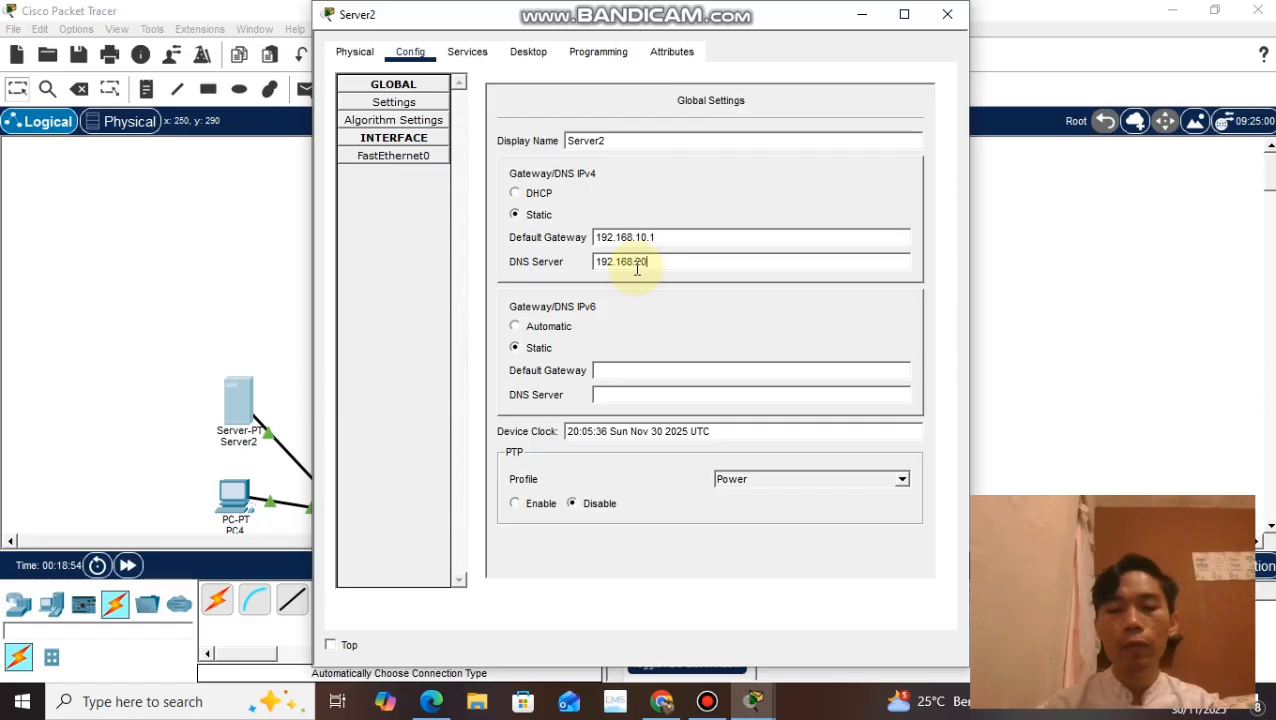
Step: Give Server2's FastEthernet0 interface the IPv4 address 192.168.10.3 with subnet mask 255.255.255.0, and close its settings
left_click(426, 171)
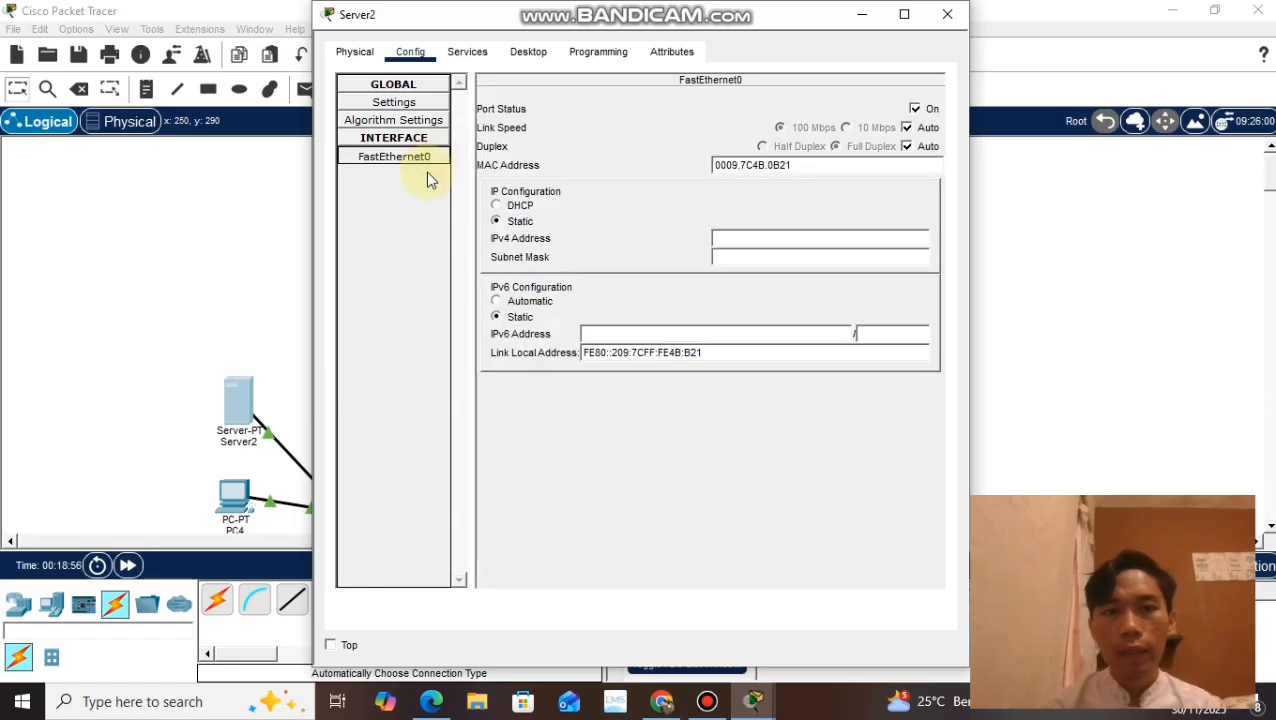
left_click(748, 240)
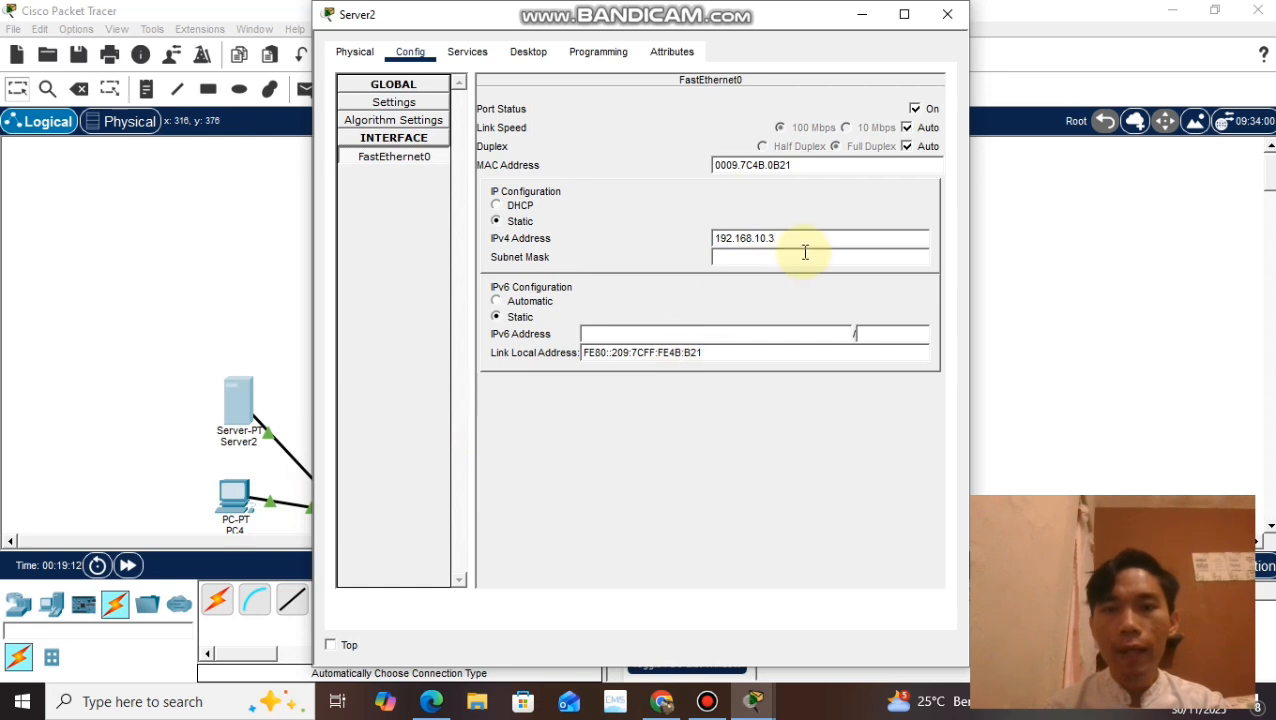
left_click(737, 260)
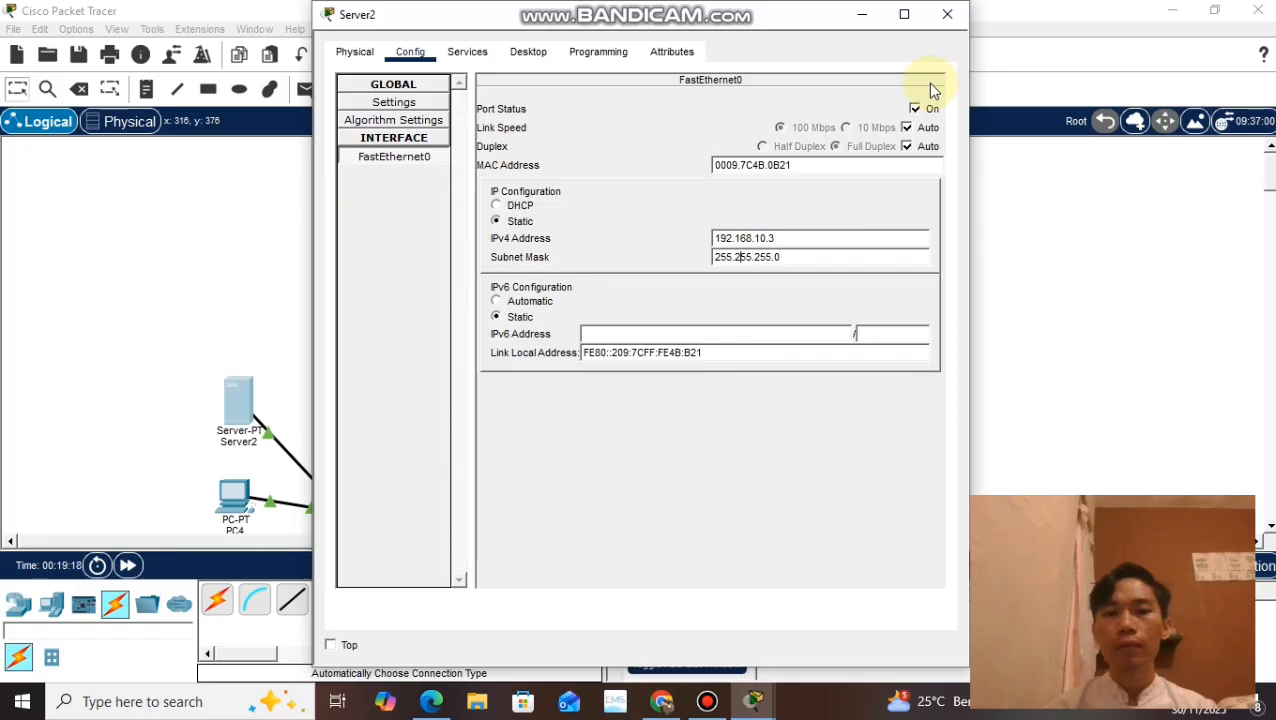
left_click(950, 16)
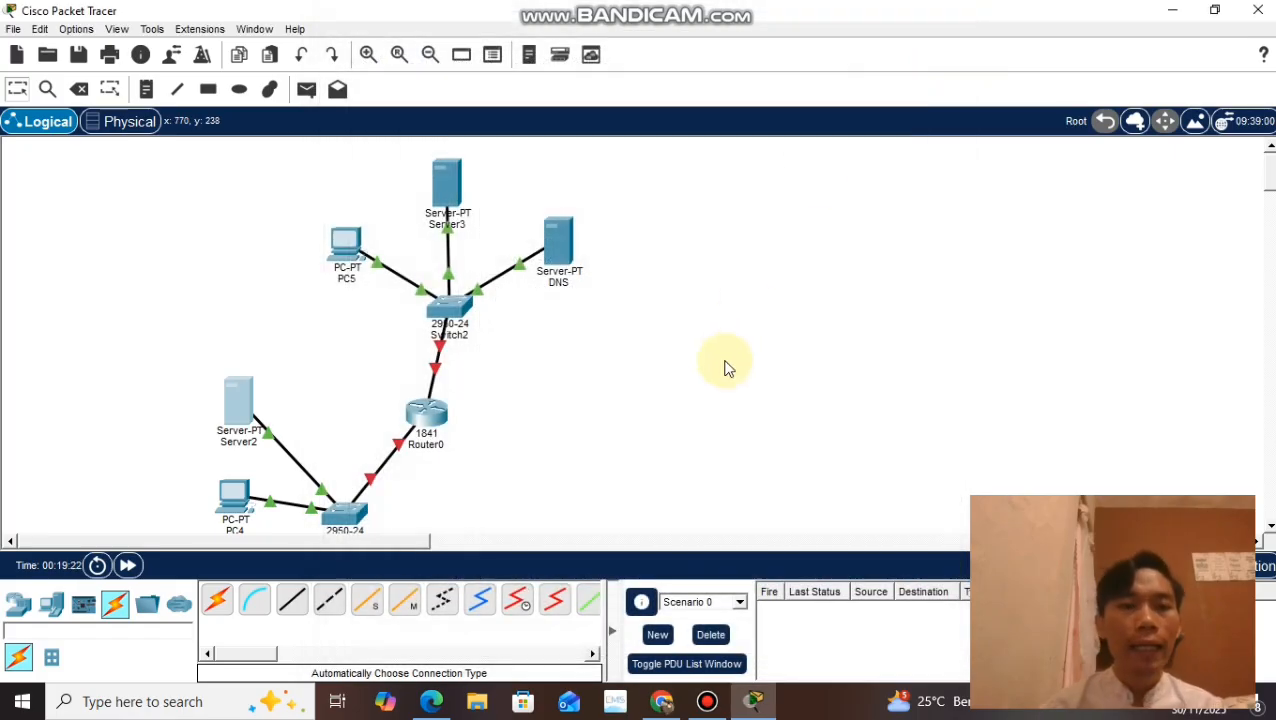
Step: Review question 4's ping and web access tasks on the assignment page in Chrome, and return to Cisco Packet Tracer
left_click(665, 704)
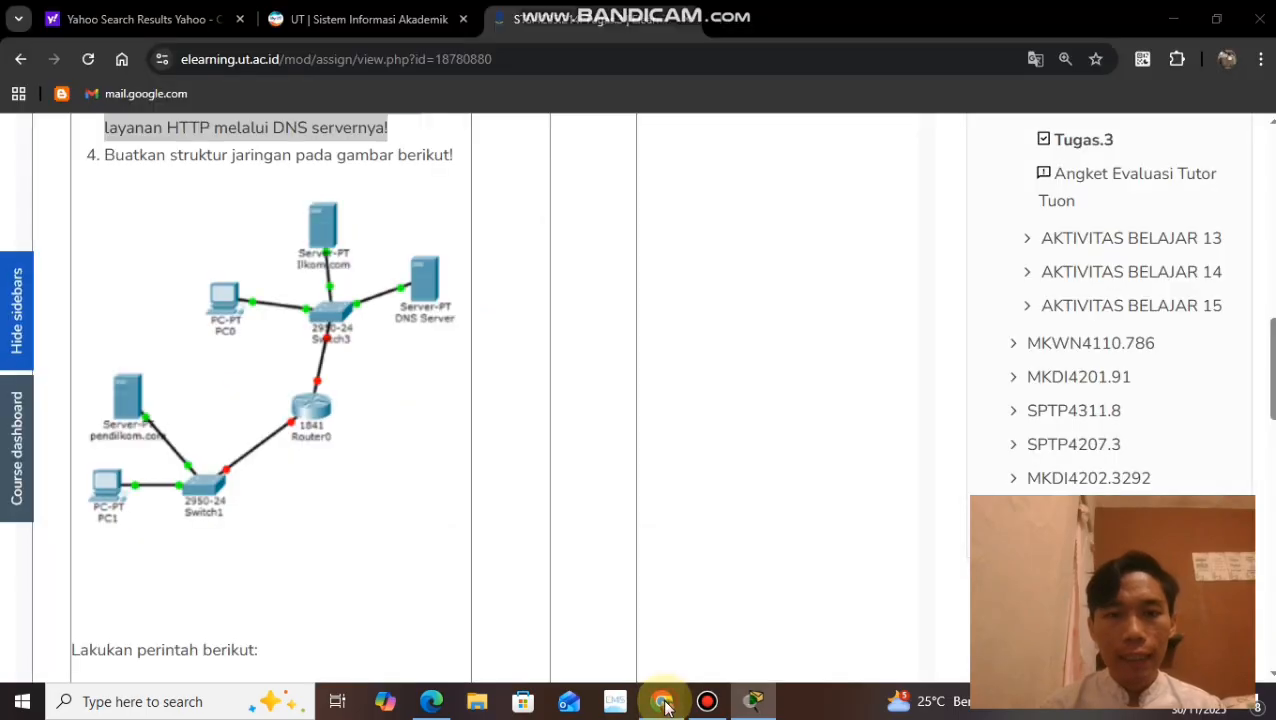
scroll(222, 360, "down", 4)
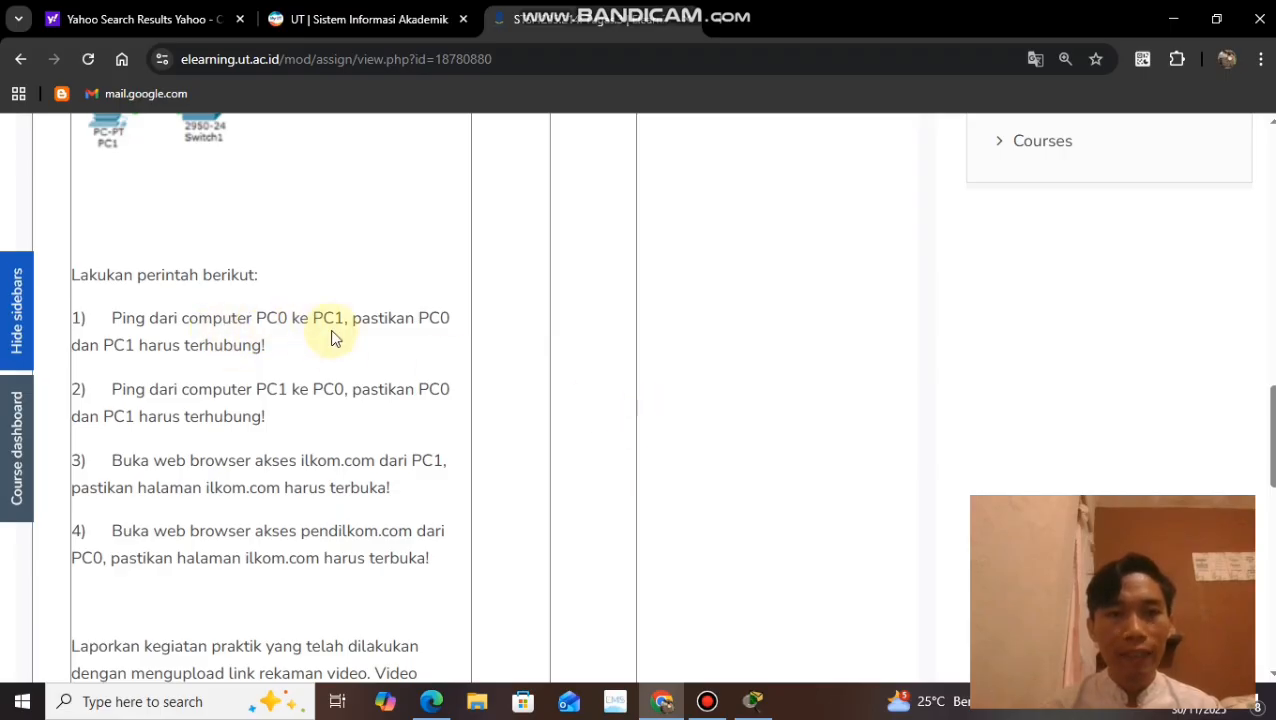
left_click(753, 702)
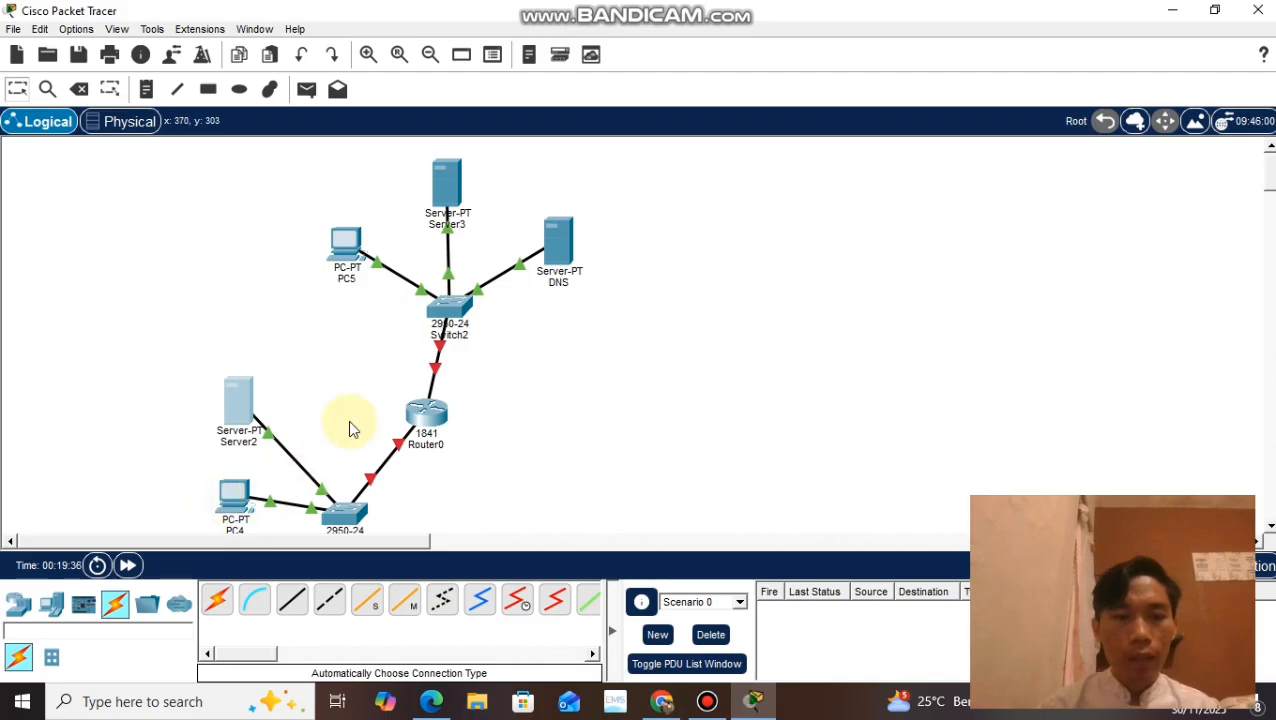
Step: Shorten the name of PC5 to PC, and minimize the Bandicam window
scroll(348, 425, "down", 2)
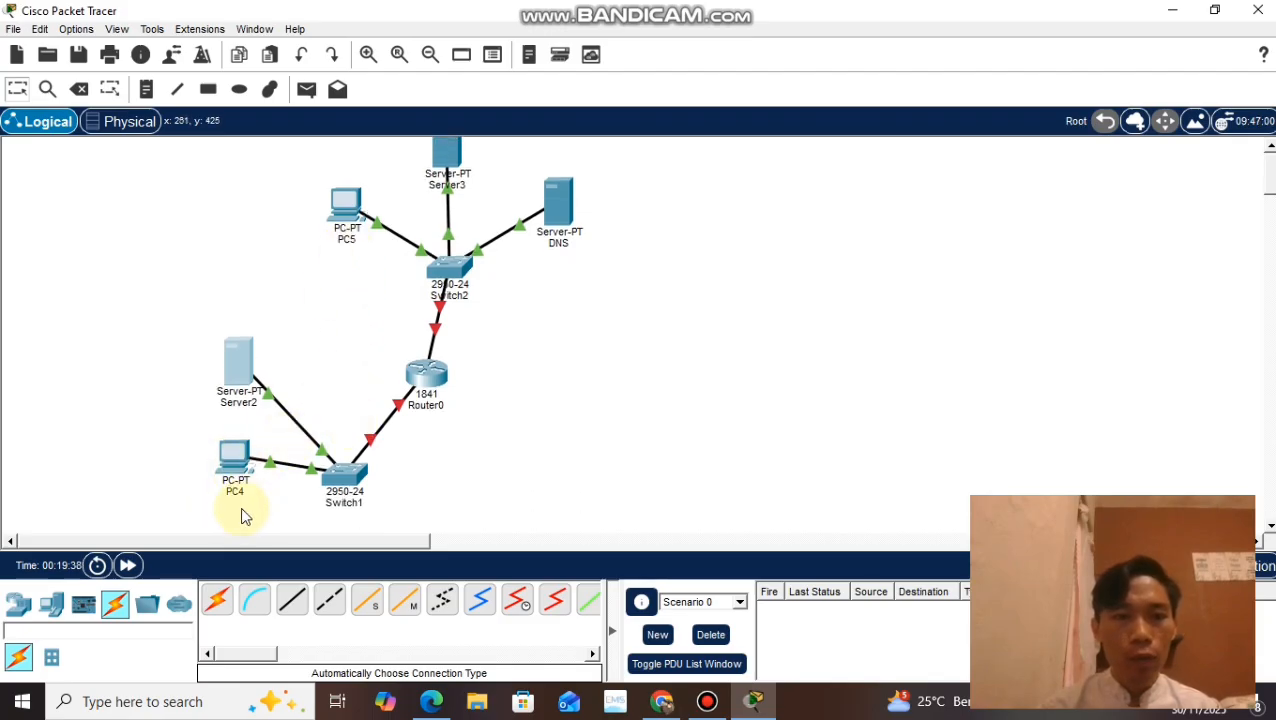
left_click(348, 239)
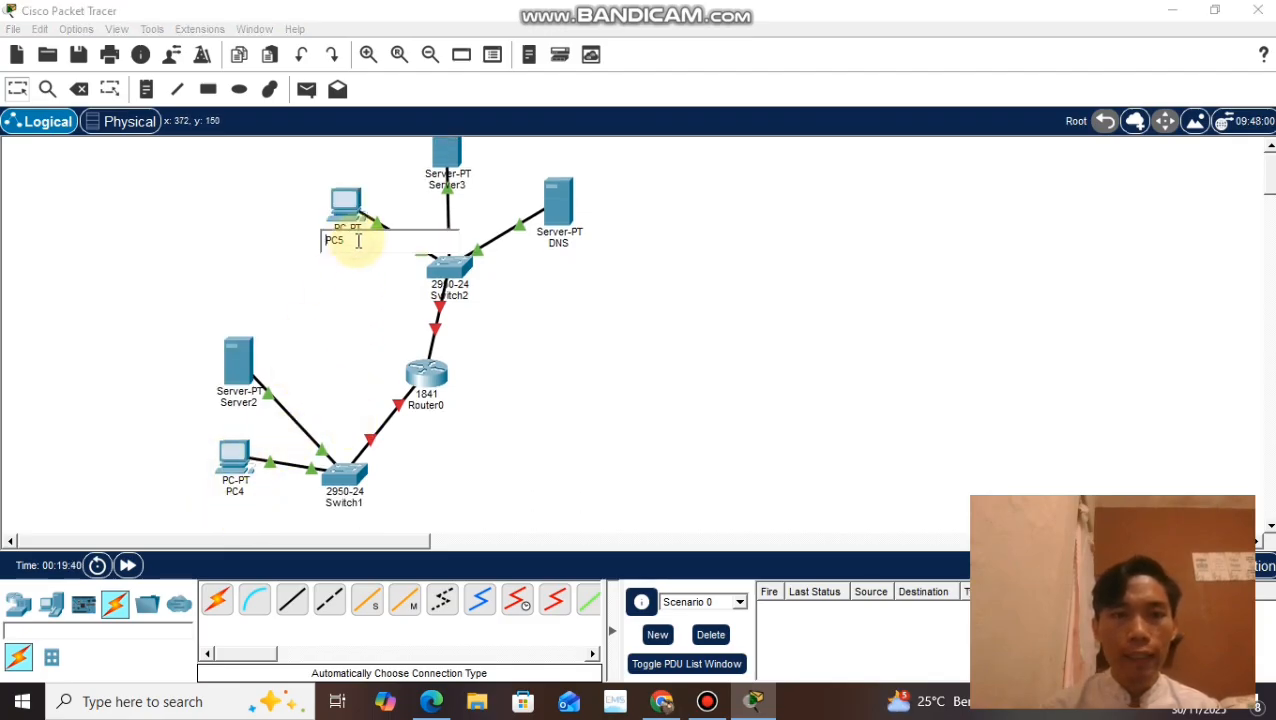
key("BackSpace")
left_click(707, 701)
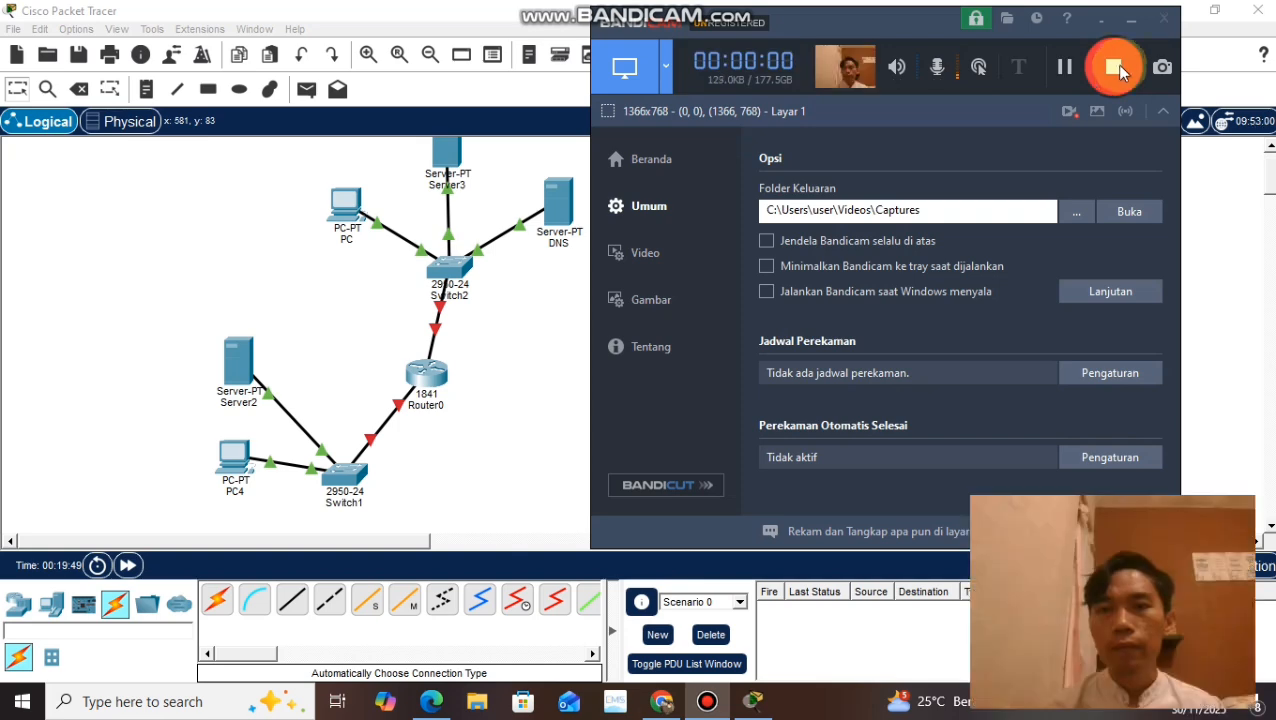
left_click(1131, 20)
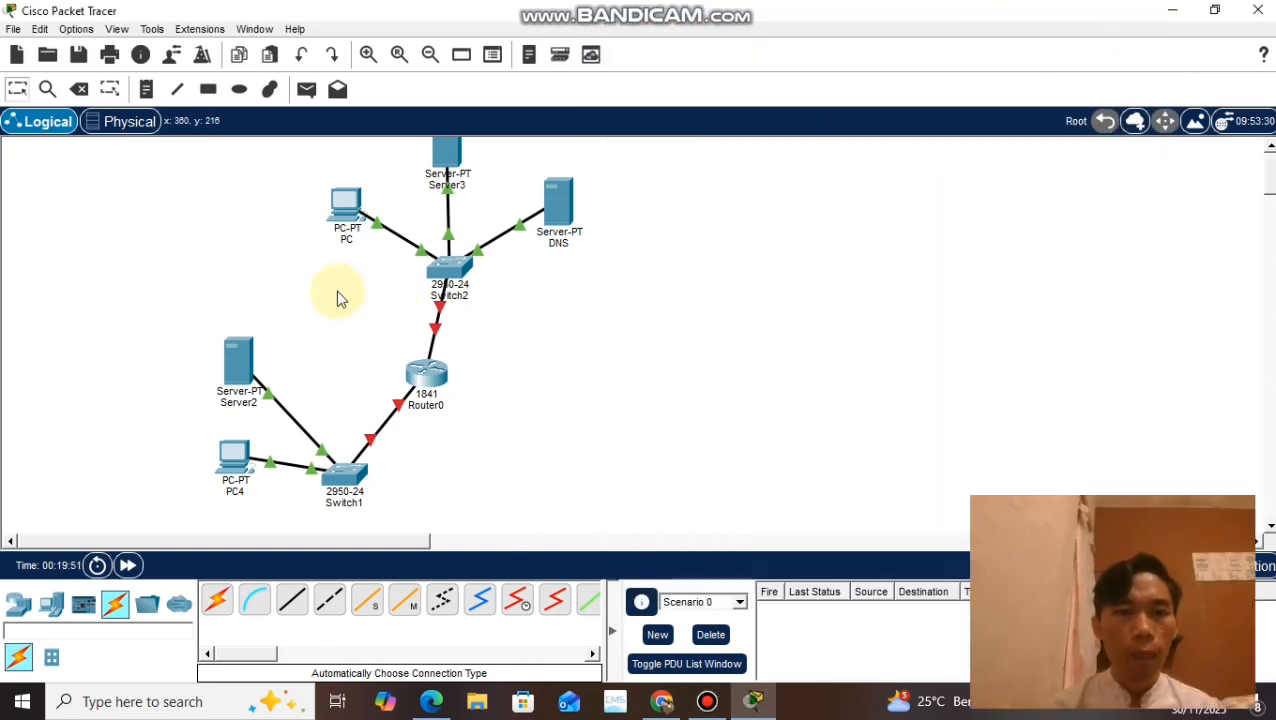
mouse_move(349, 245)
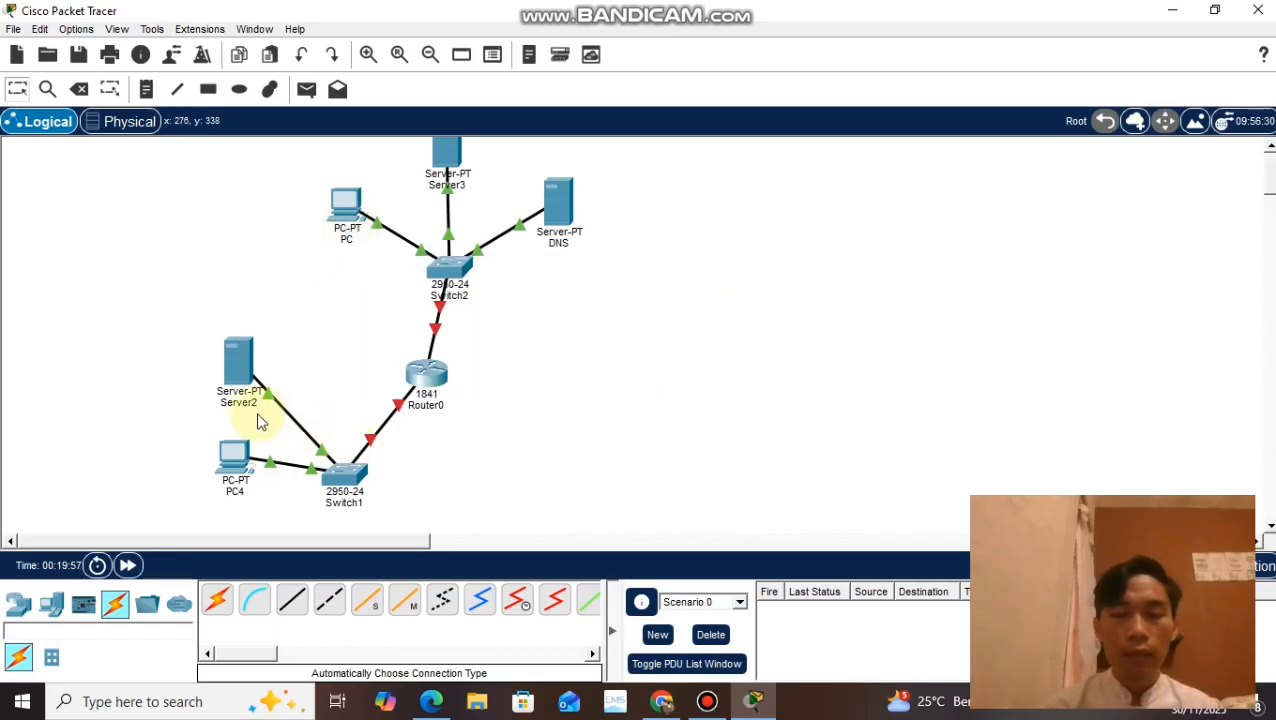
Step: Rename Server2 as pendilkom.com
mouse_move(249, 408)
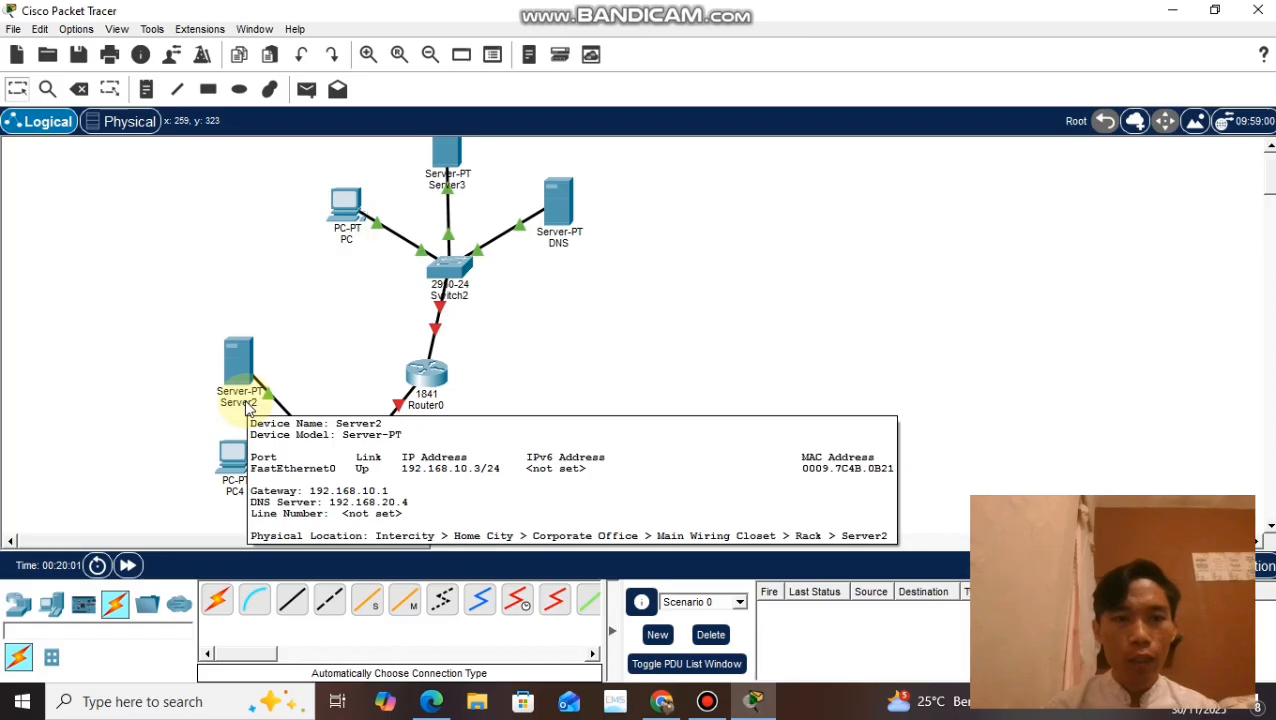
left_click(250, 403)
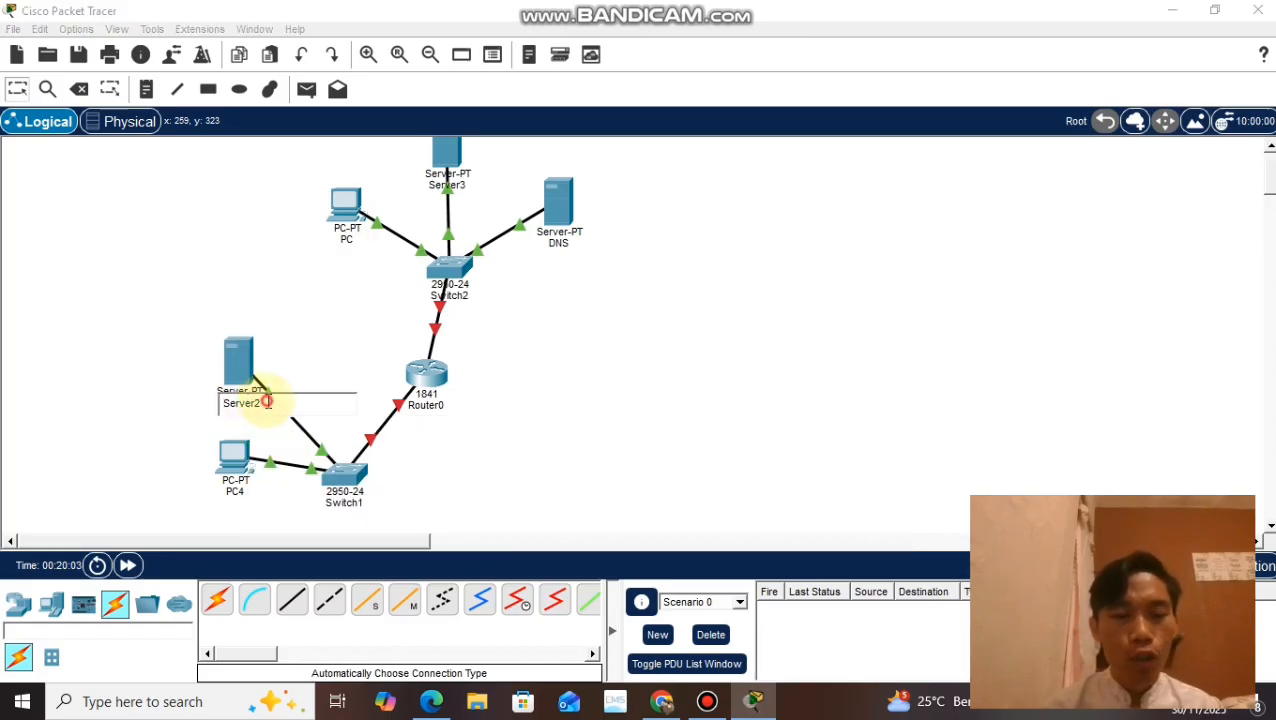
left_click_drag(266, 401, 201, 406)
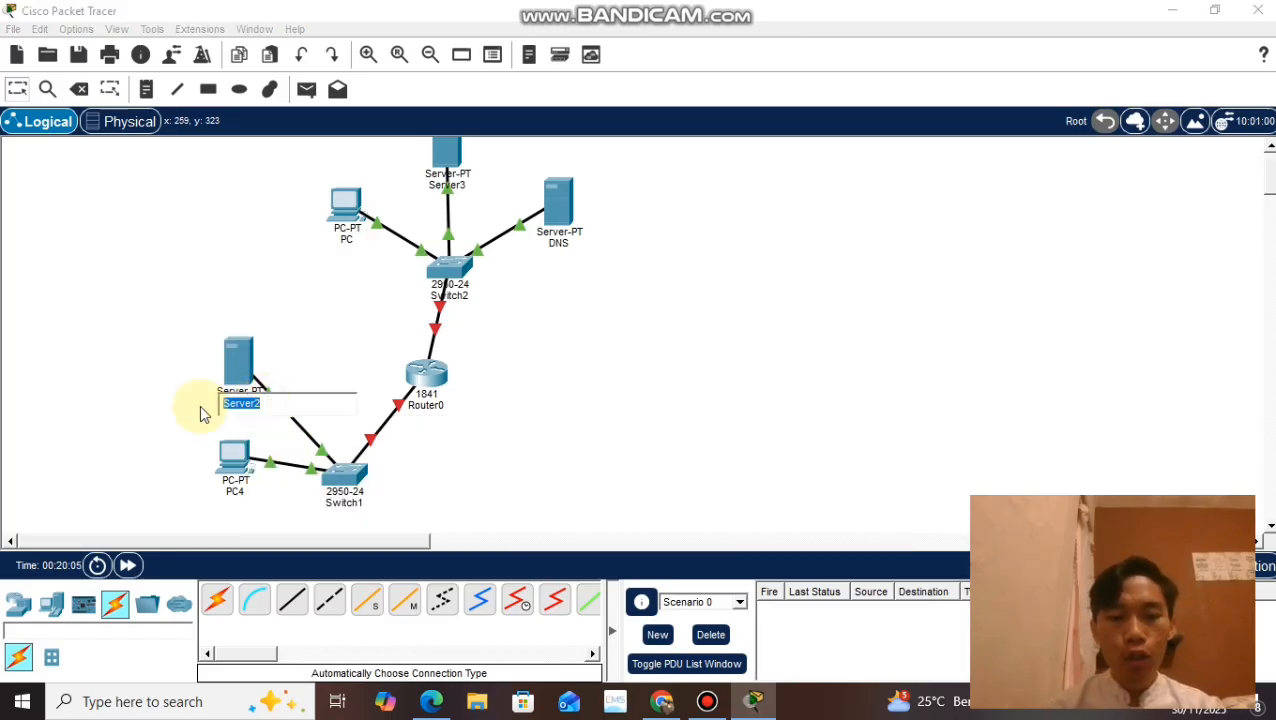
type("PENDIL")
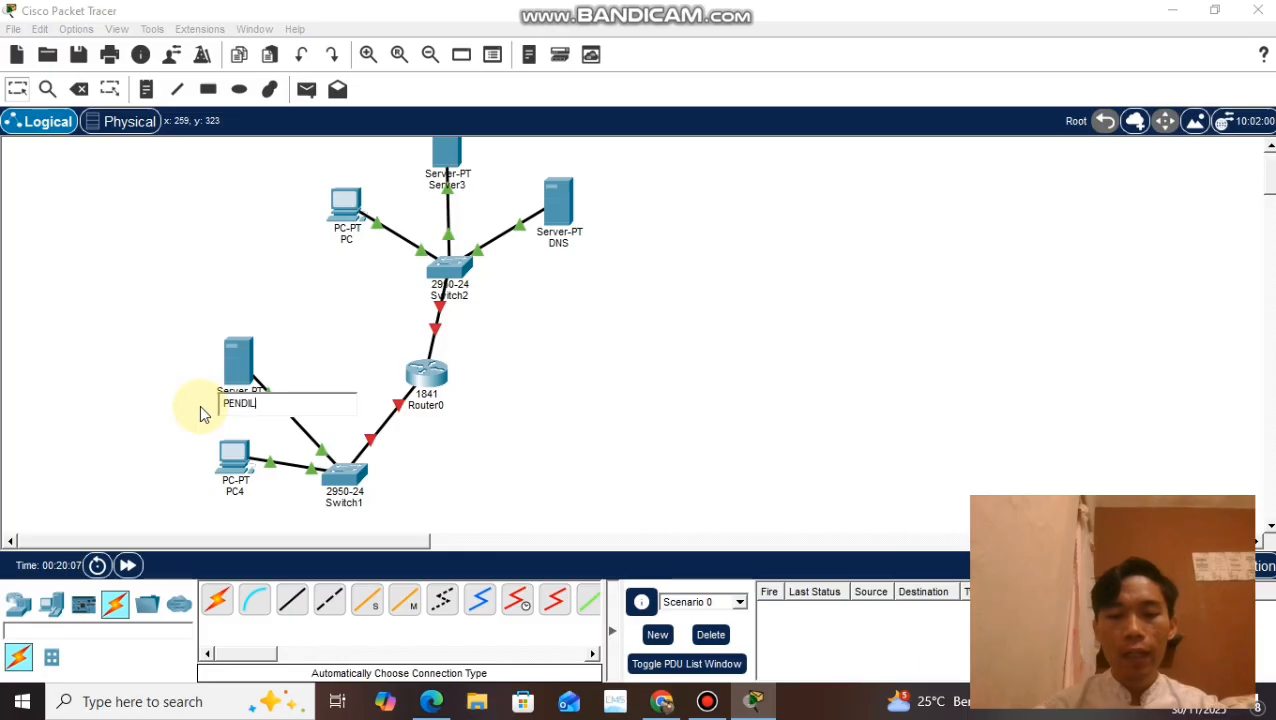
type("KO.CO")
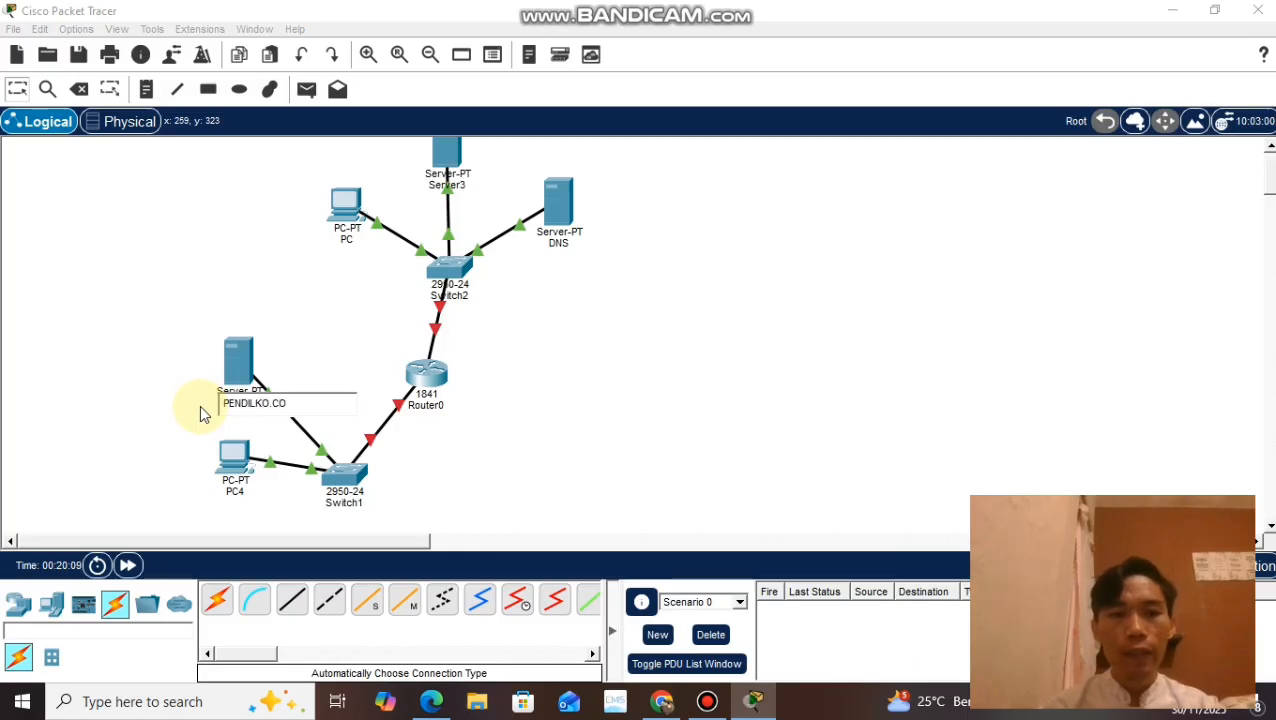
key("BackSpace")
key("BackSpace")
key("BackSpace")
key("BackSpace")
key("BackSpace")
key("BackSpace")
key("BackSpace")
key("BackSpace")
key("BackSpace")
key("BackSpace")
key("BackSpace")
type("pe")
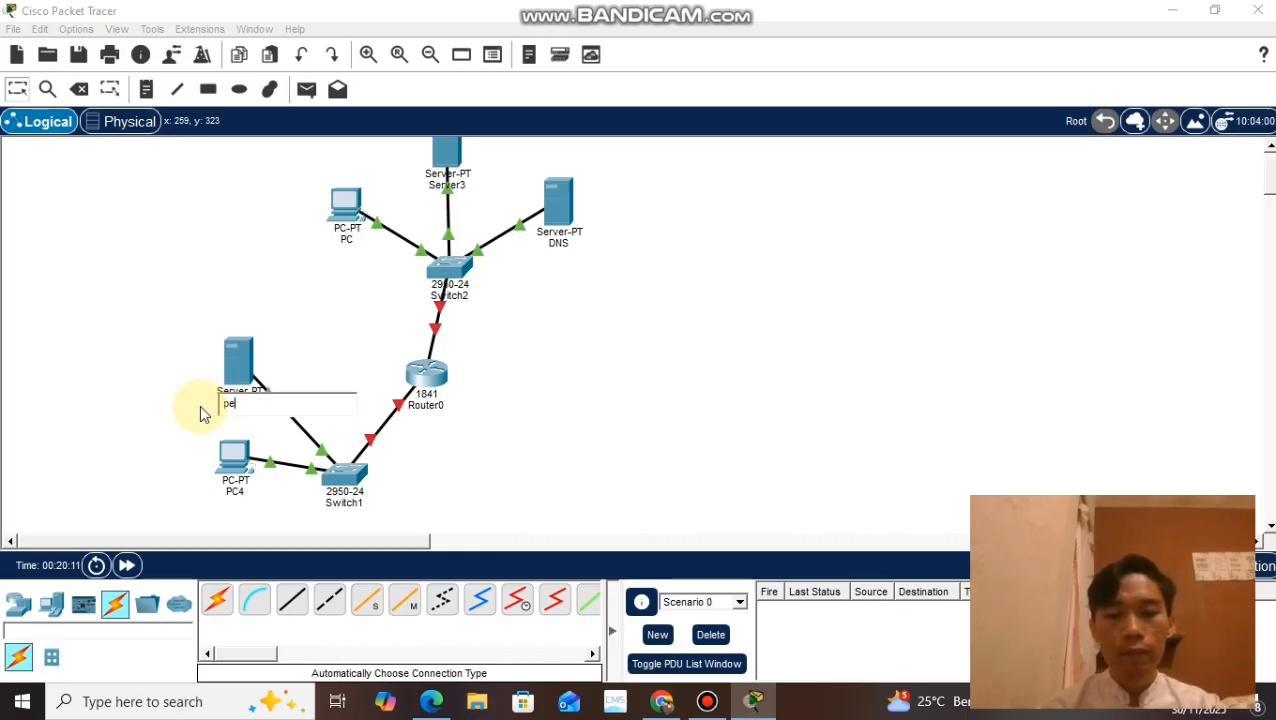
type("ndilkom.com")
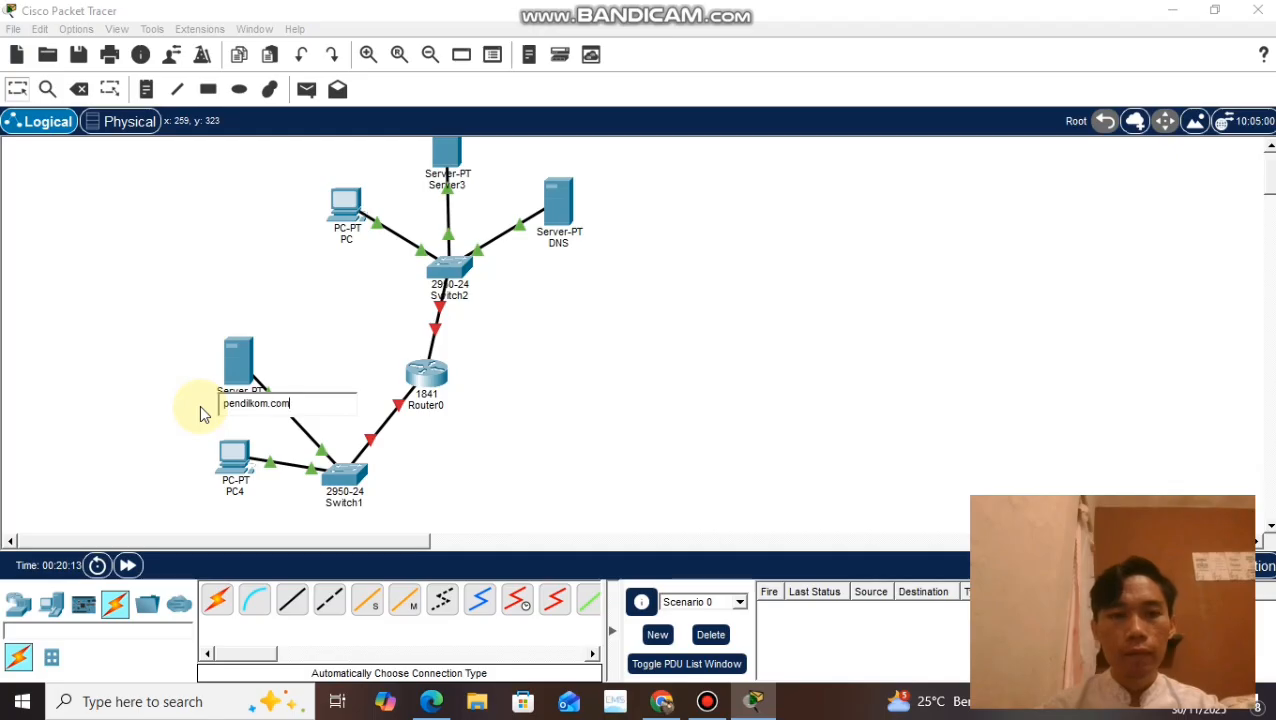
Step: Rename Server3 as ilkom.com
left_click(472, 188)
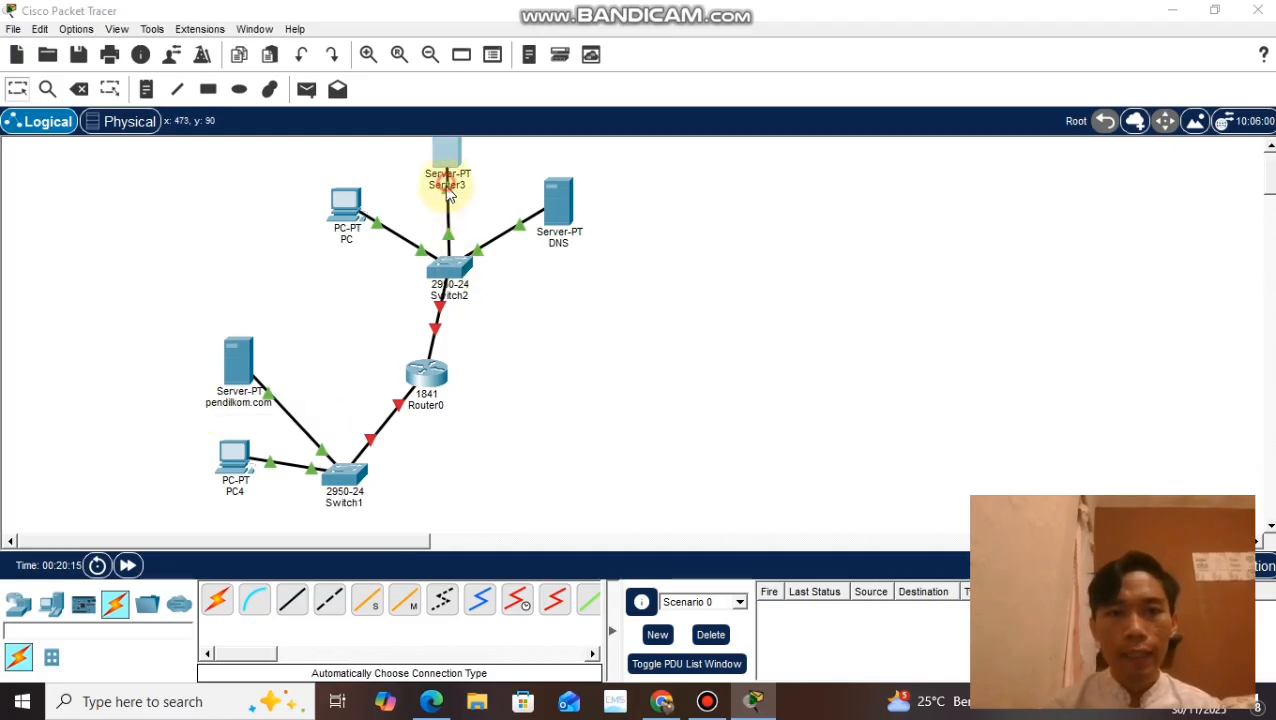
left_click_drag(482, 186, 413, 186)
type("i")
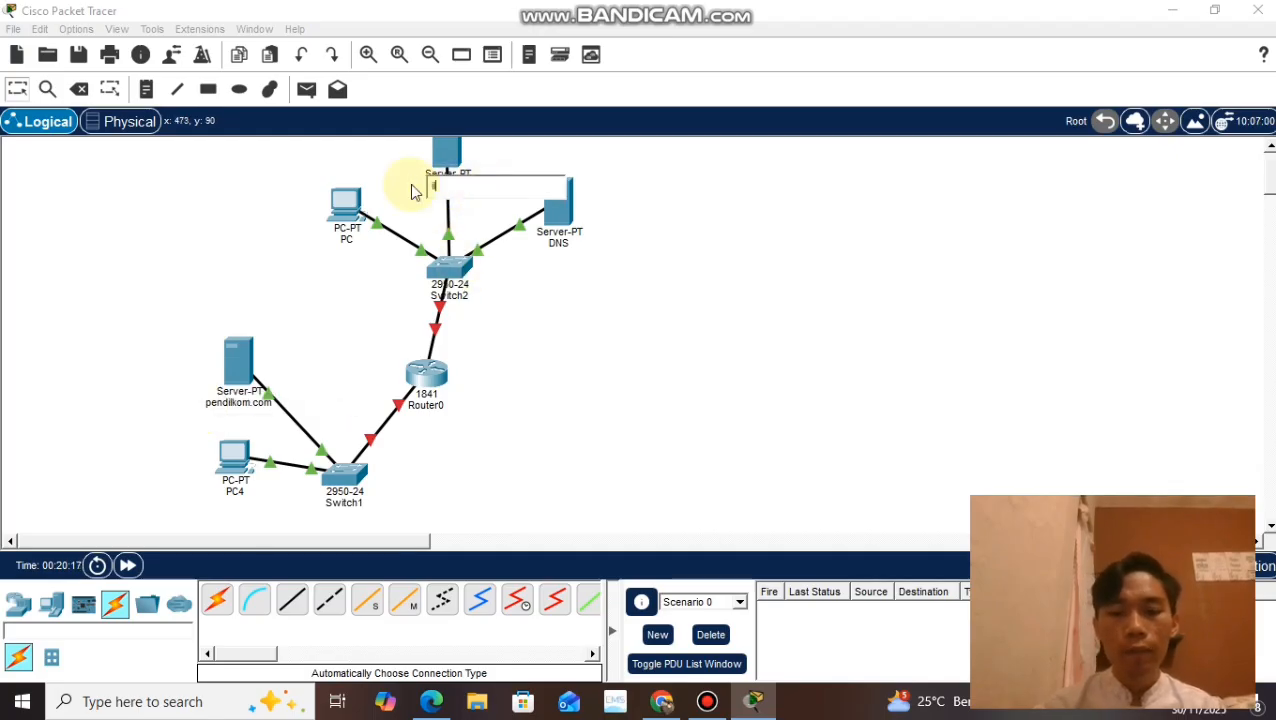
type("lkom.com")
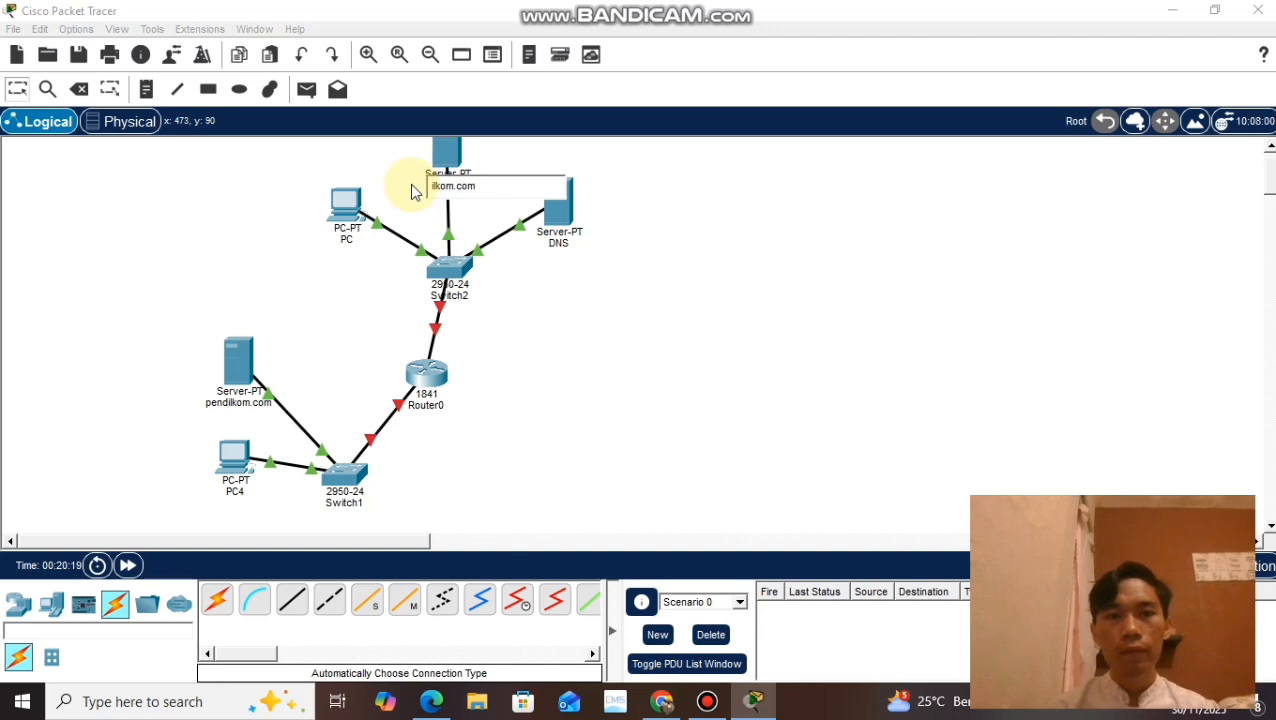
left_click(555, 332)
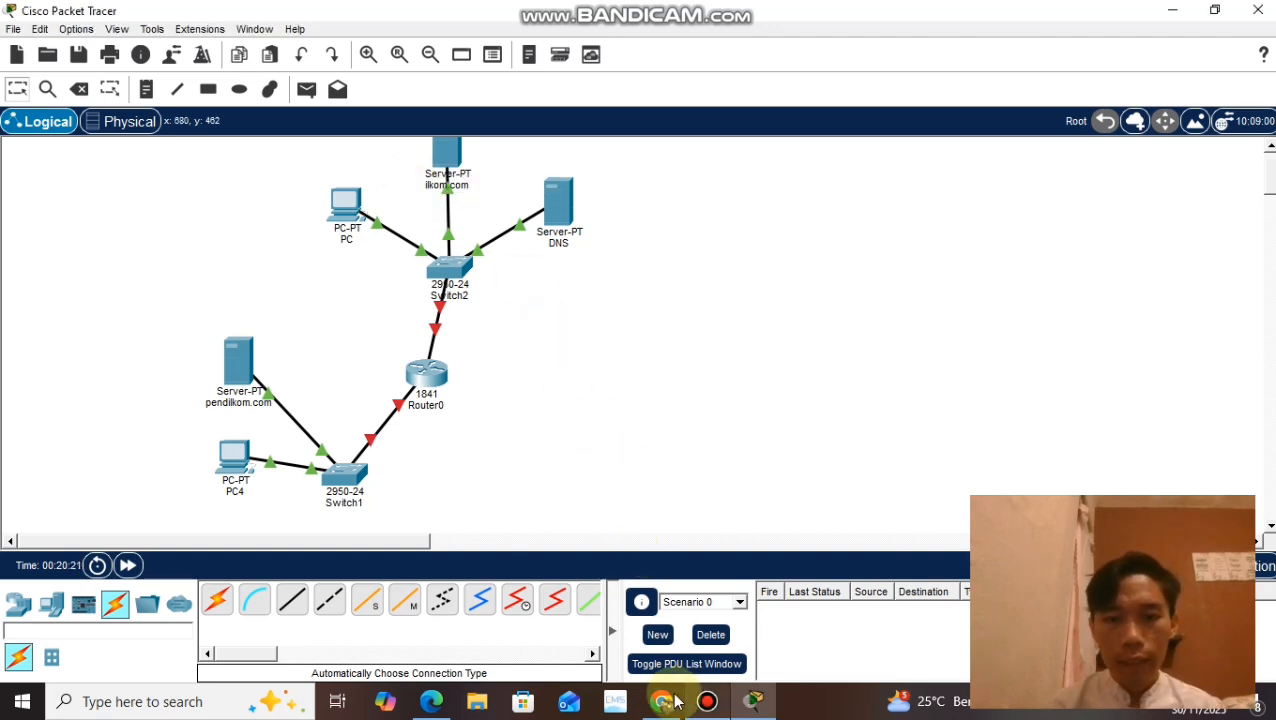
Step: Check the device names in question 4's diagram in Chrome, return to Cisco Packet Tracer, and rename the PC attached to Switch2 as PC0
left_click(661, 701)
scroll(291, 318, "up", 4)
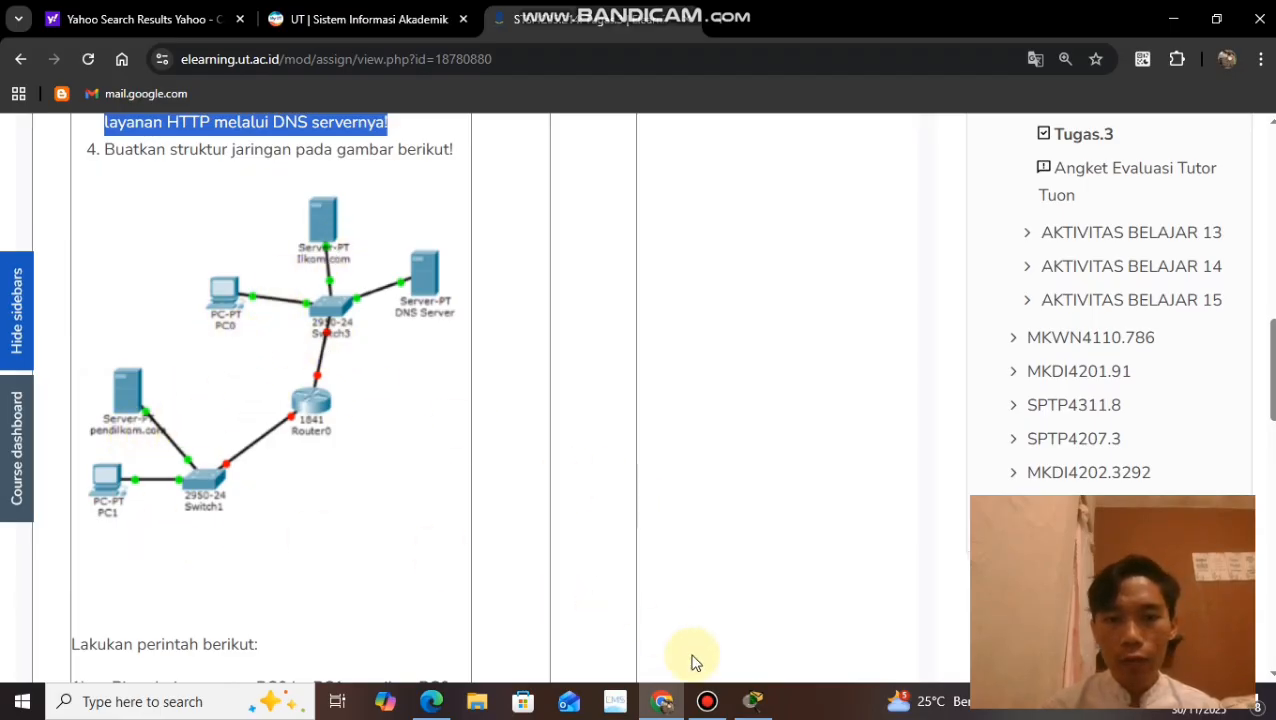
left_click(752, 702)
left_click(345, 239)
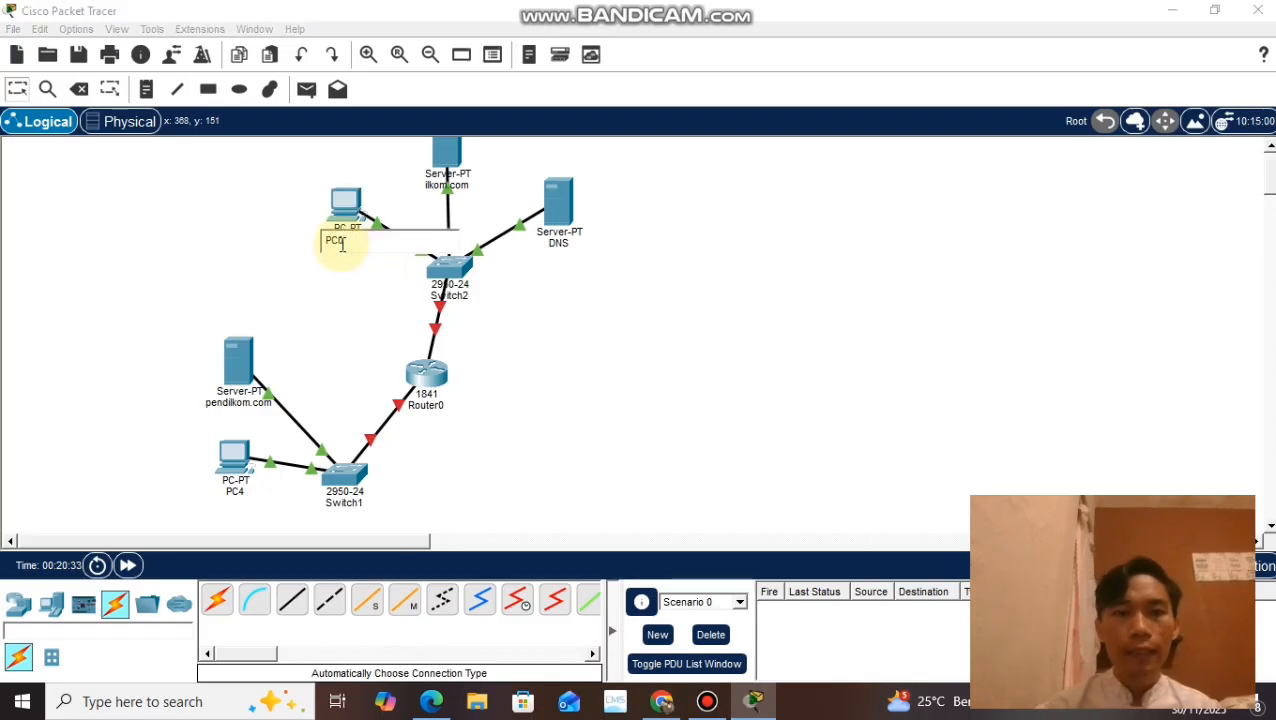
Step: Rename PC4 as PC1
left_click(238, 492)
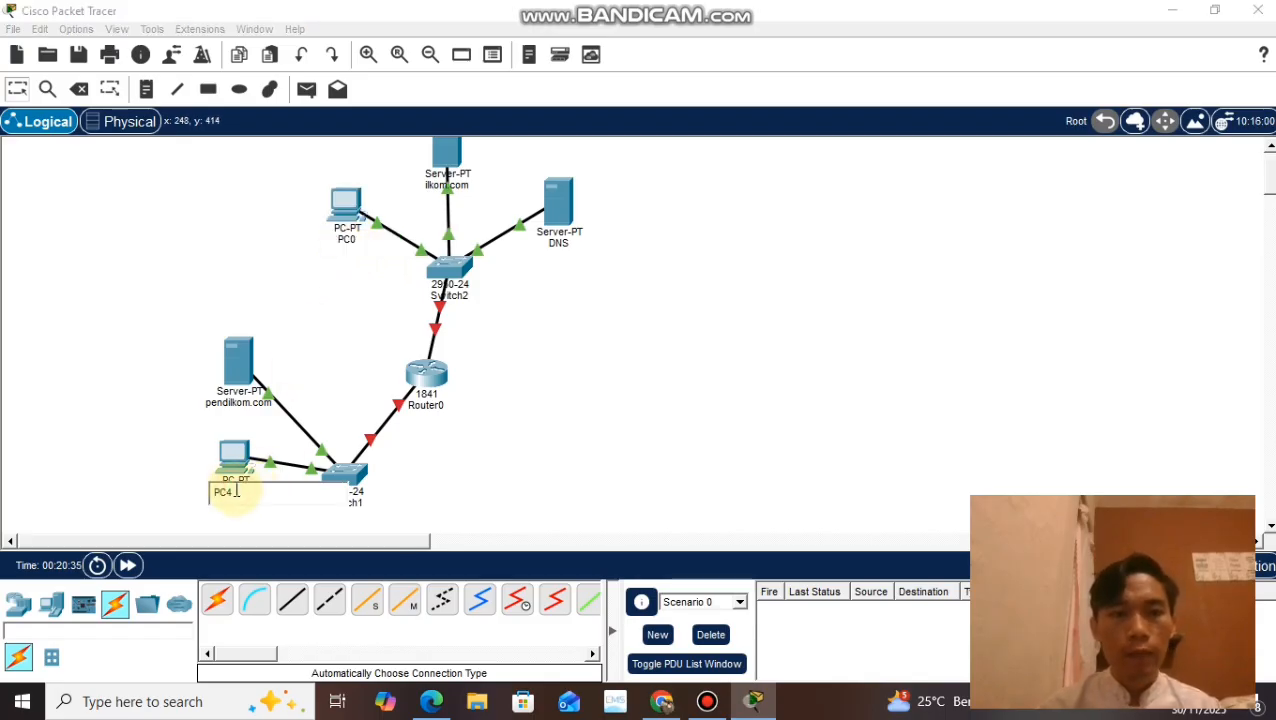
key("BackSpace")
type("1")
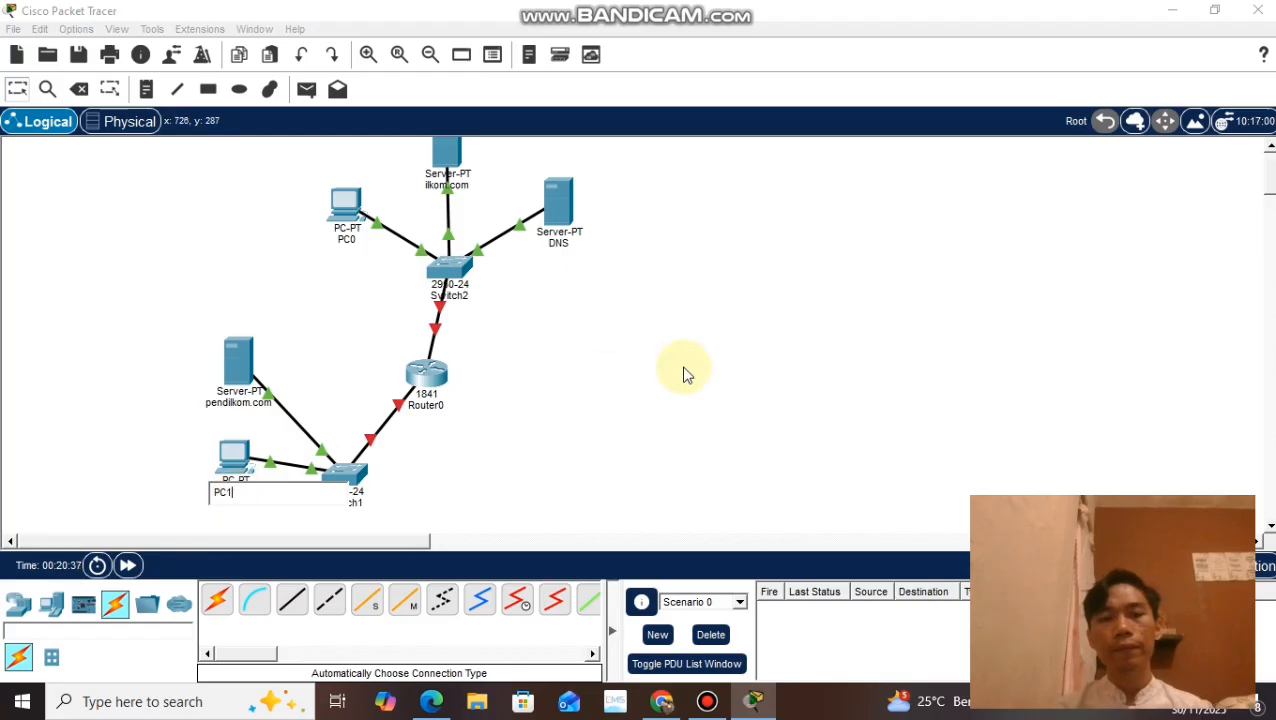
left_click(709, 363)
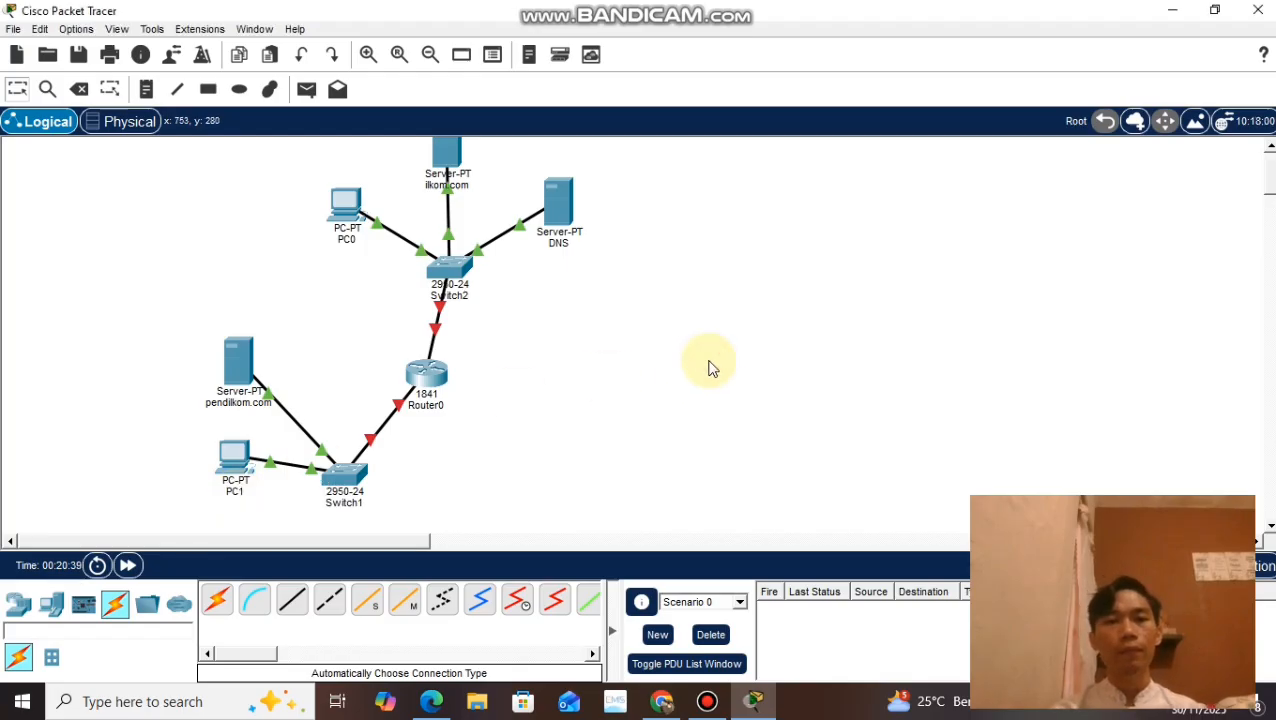
Step: Turn on the DNS service on the DNS server
scroll(709, 363, "up", 1)
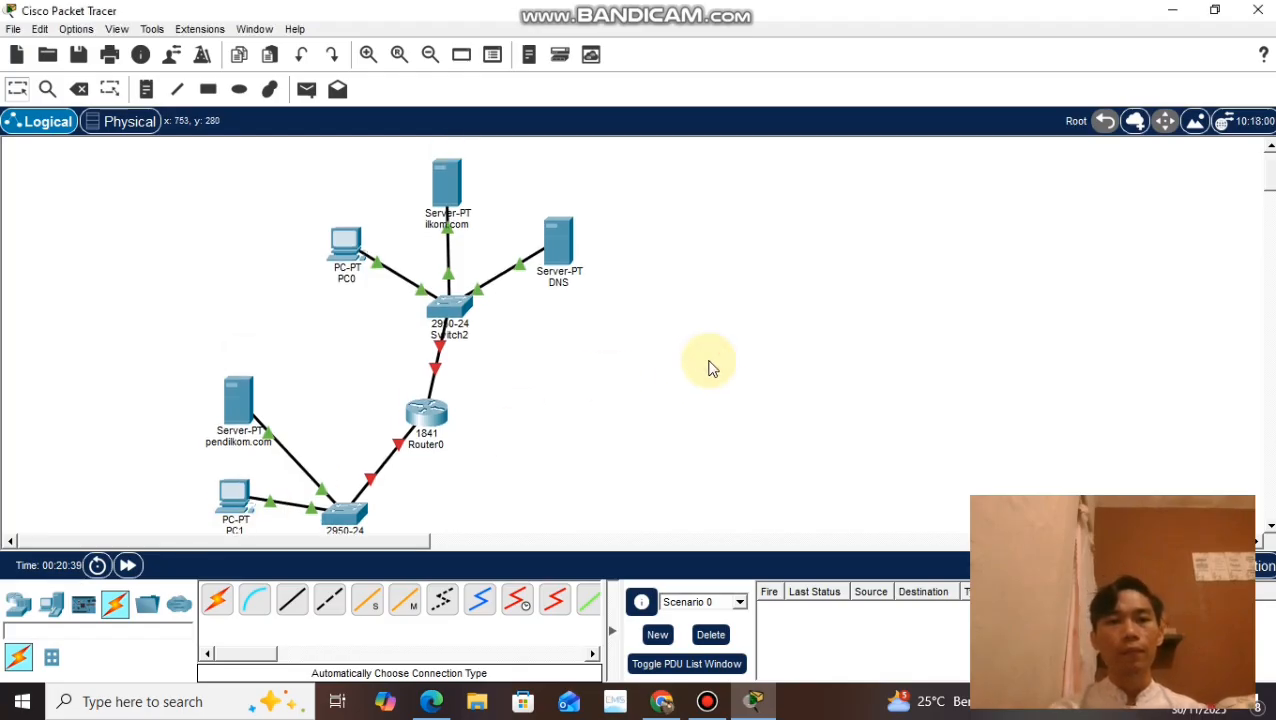
left_click(551, 258)
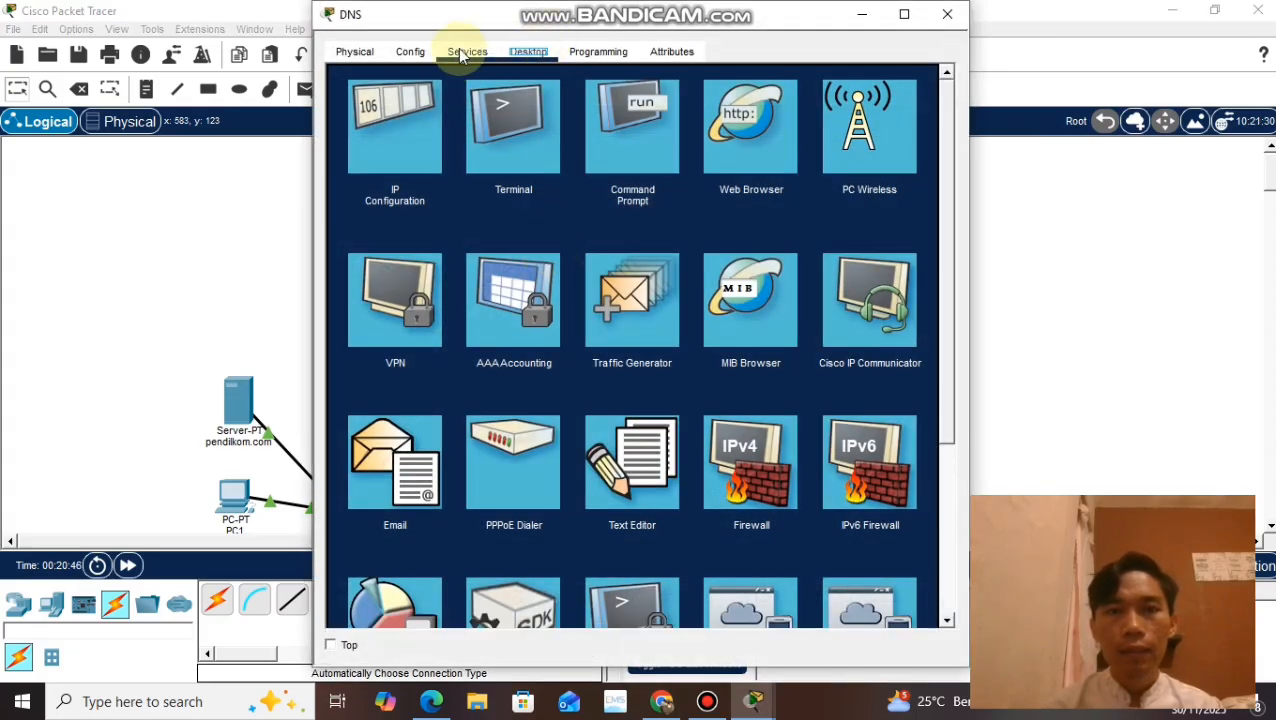
left_click(458, 52)
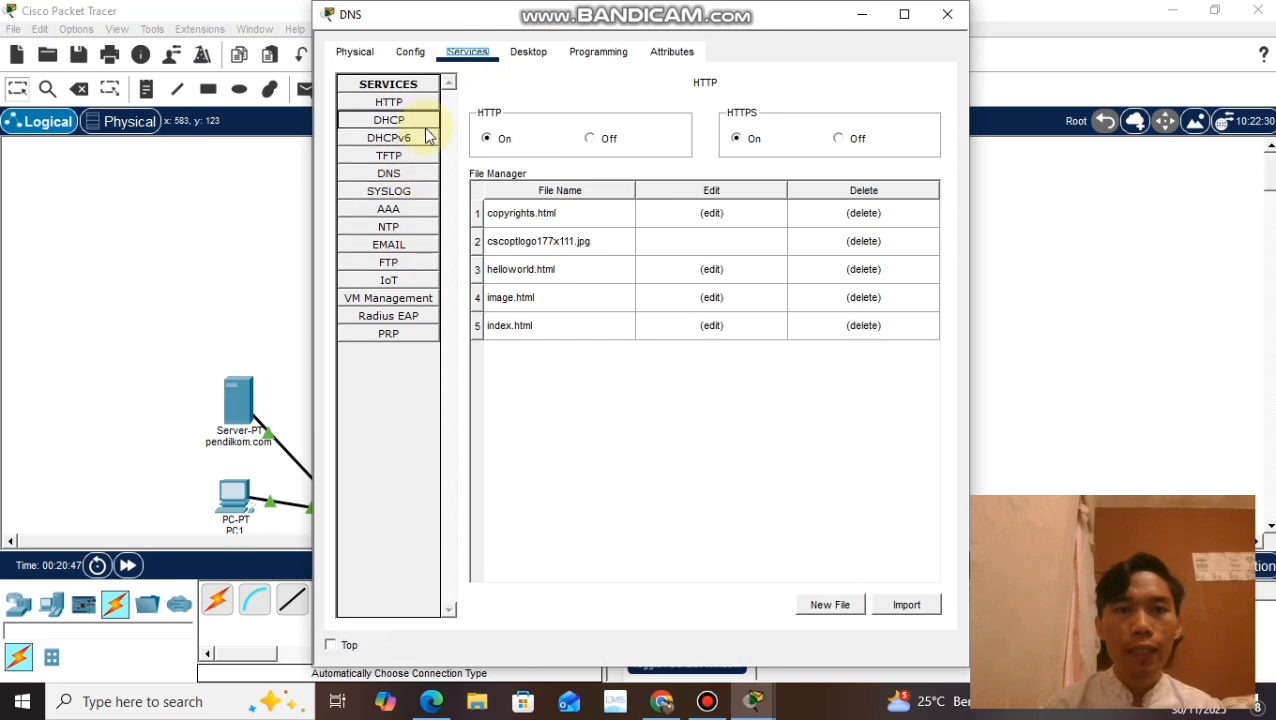
left_click(402, 175)
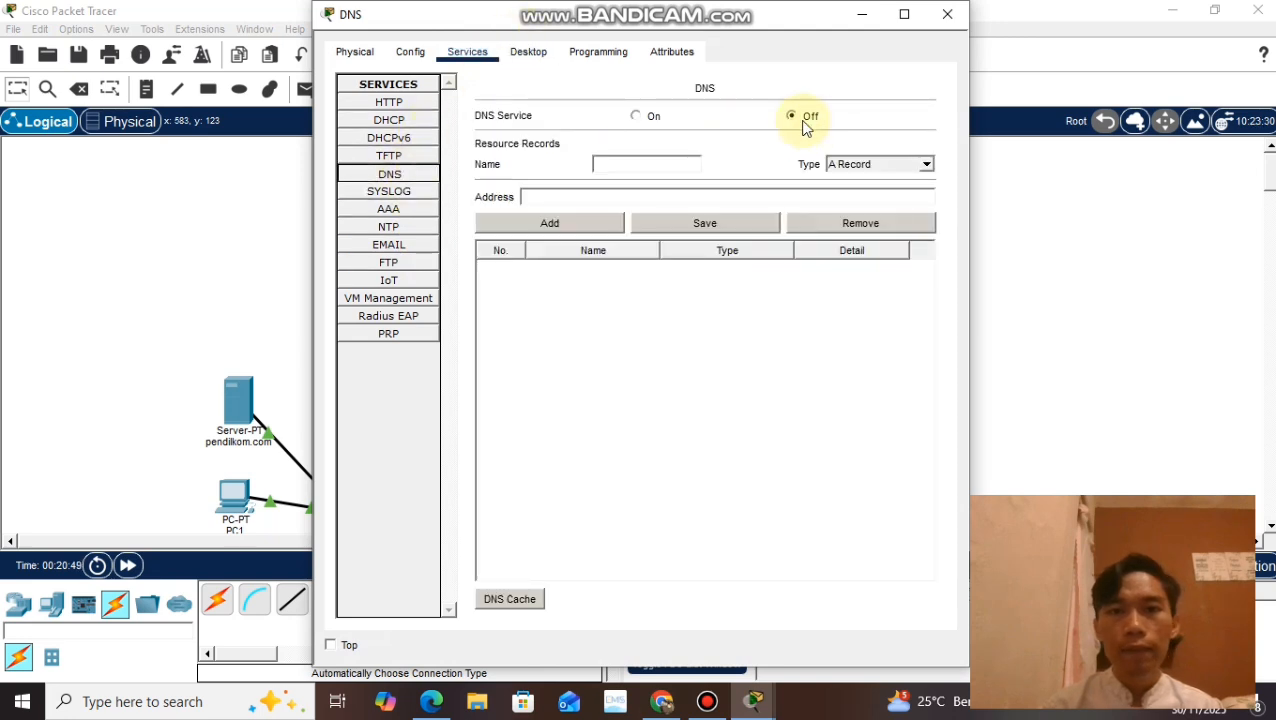
left_click(637, 117)
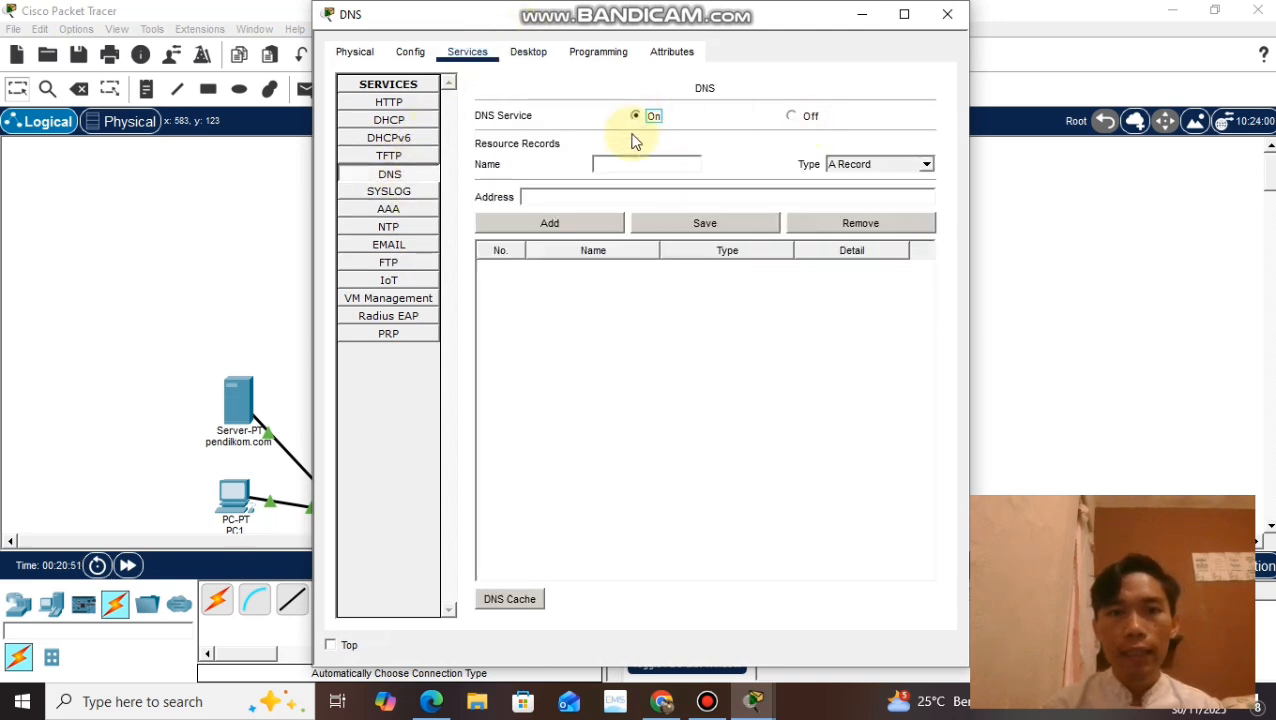
Step: Add an A record to the DNS service that maps ilkom.com to 192.168.20.3
left_click(636, 164)
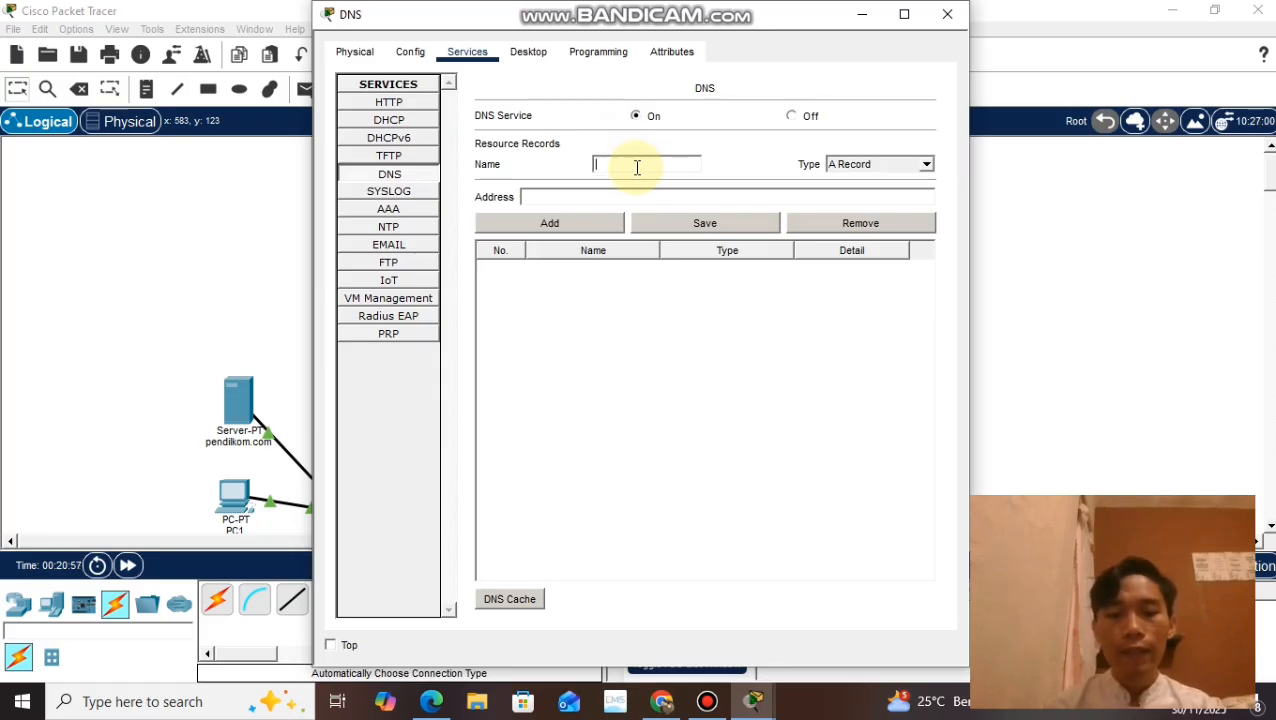
type("ilkom.com")
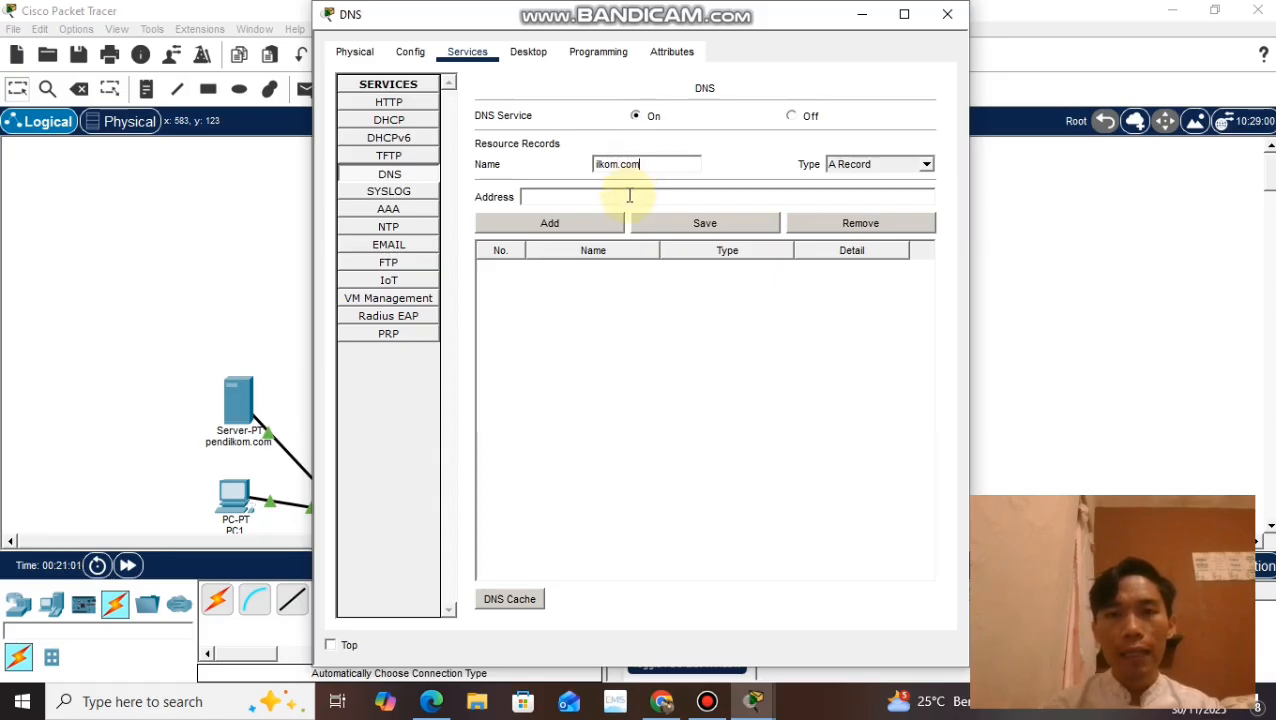
left_click(629, 196)
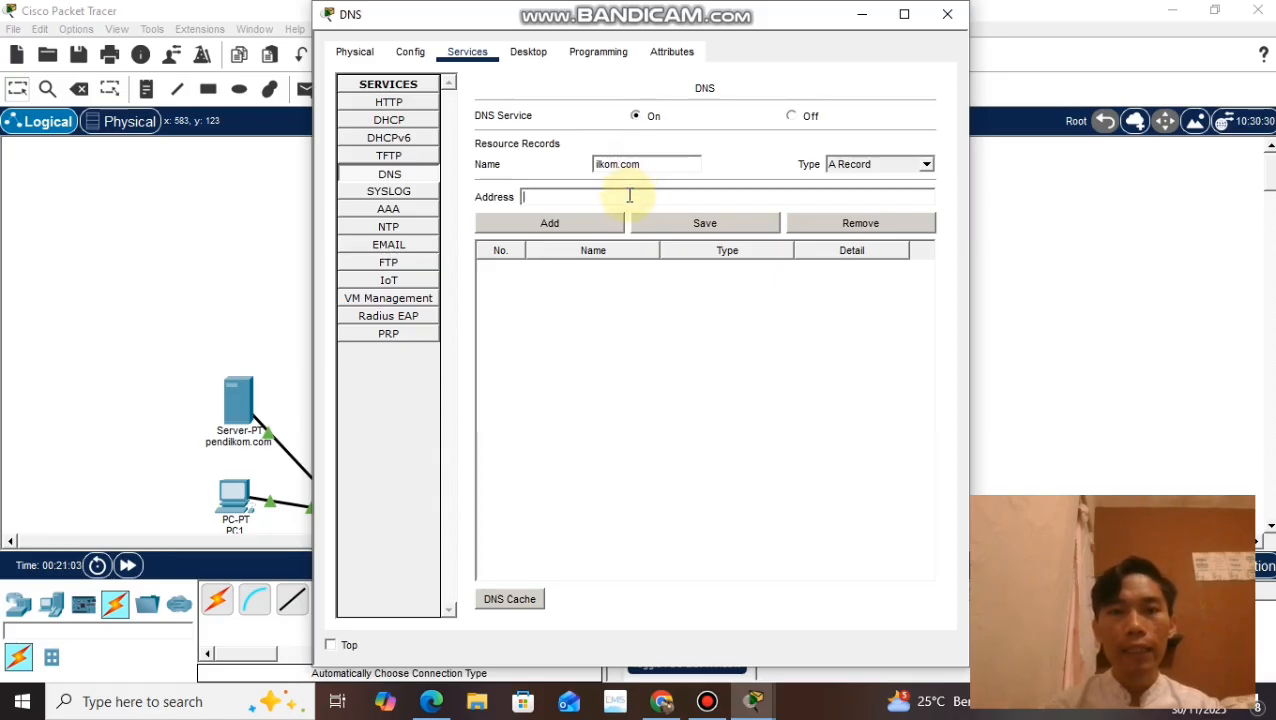
left_click_drag(789, 14, 951, 44)
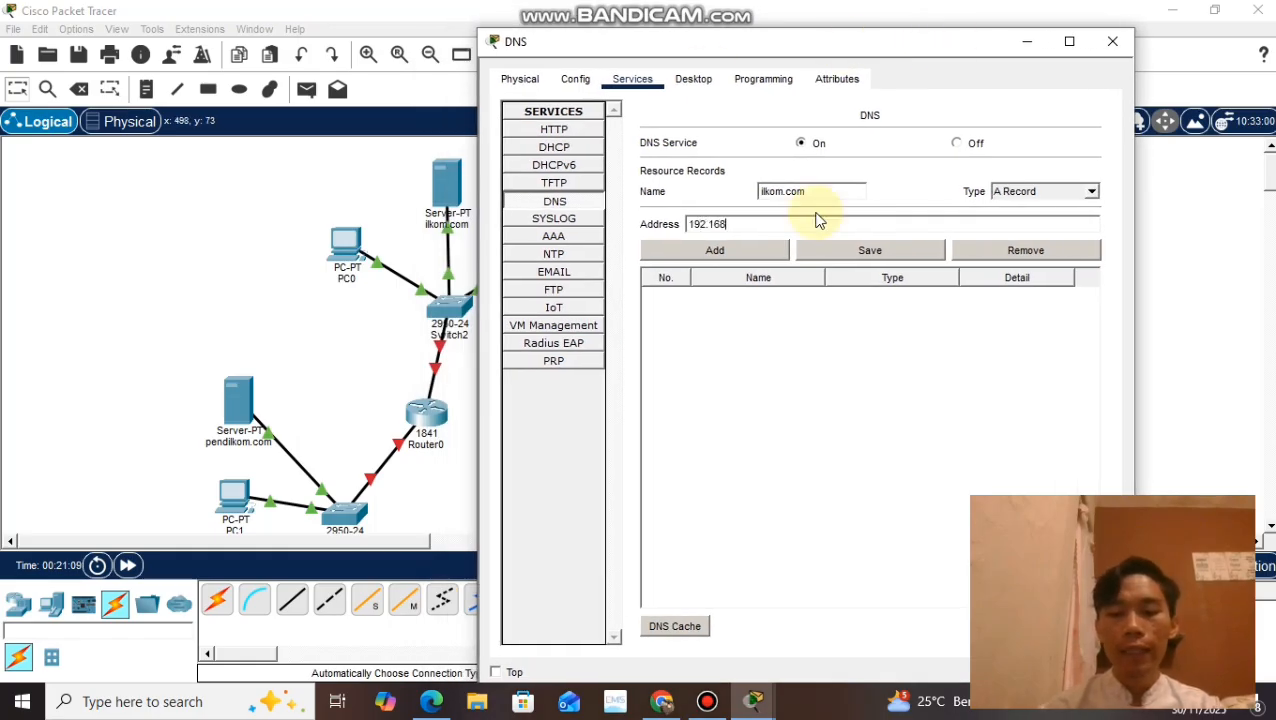
type("192.168.20")
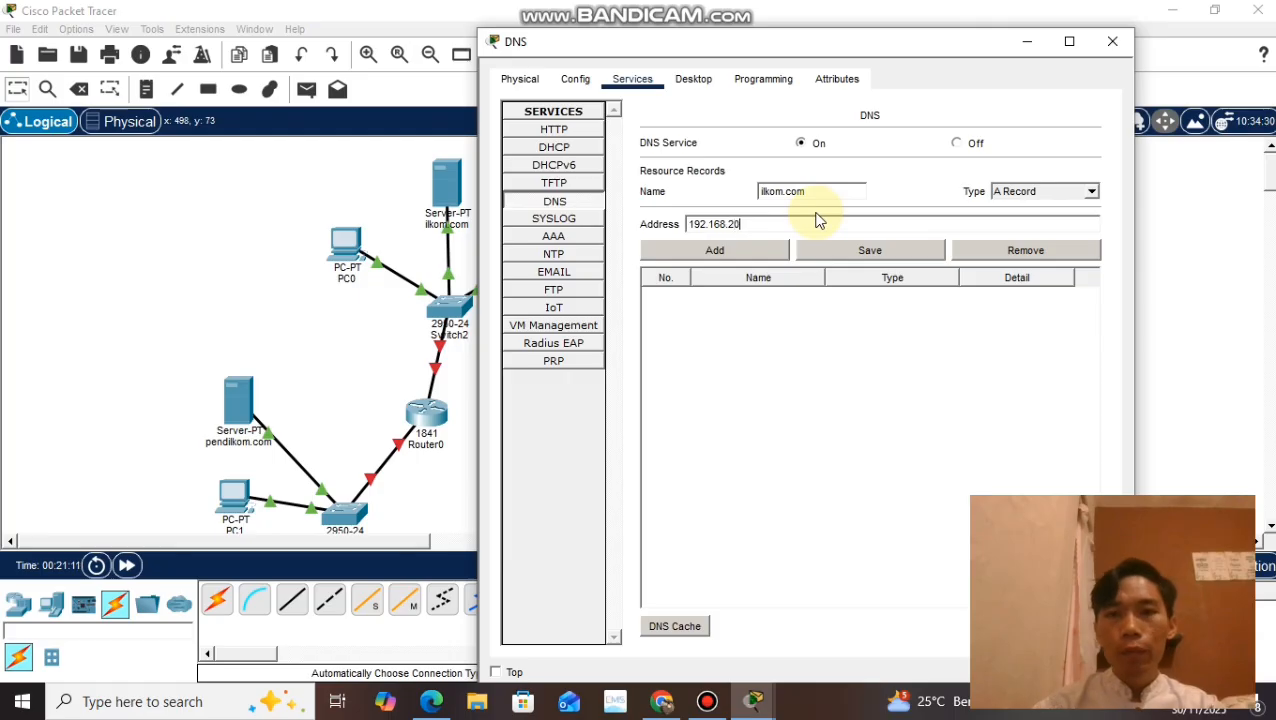
type(".3")
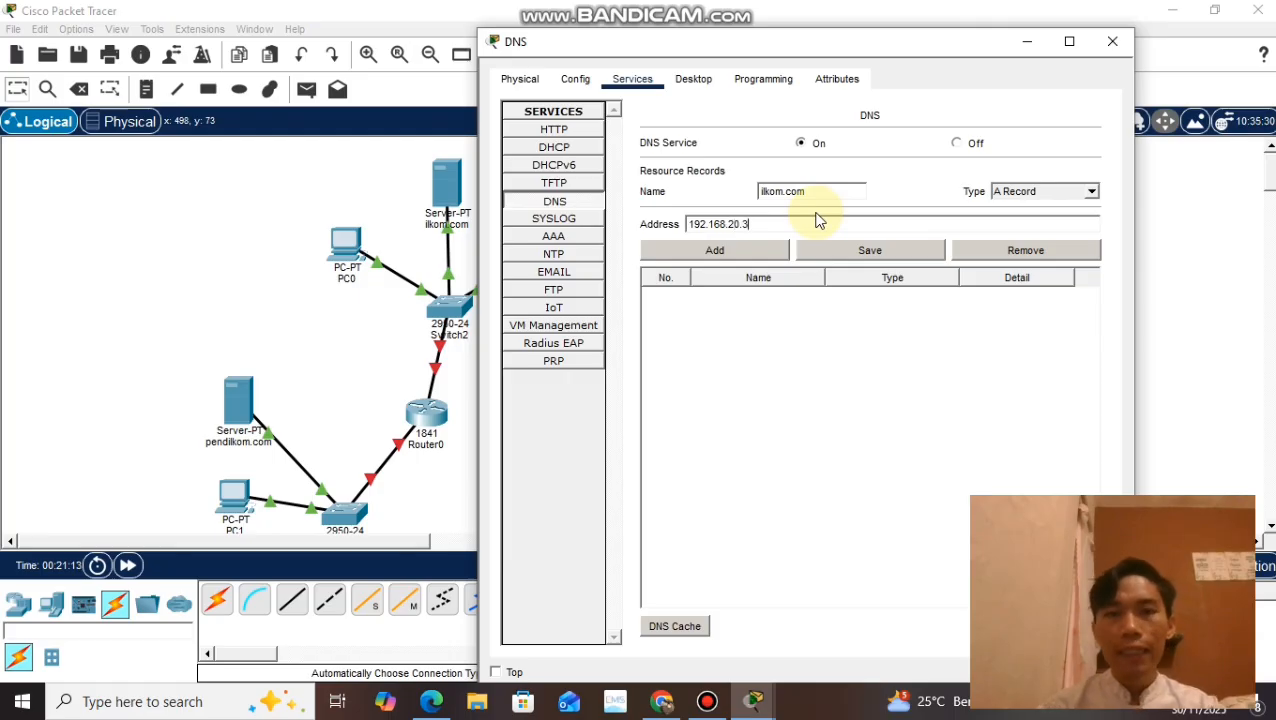
left_click(752, 256)
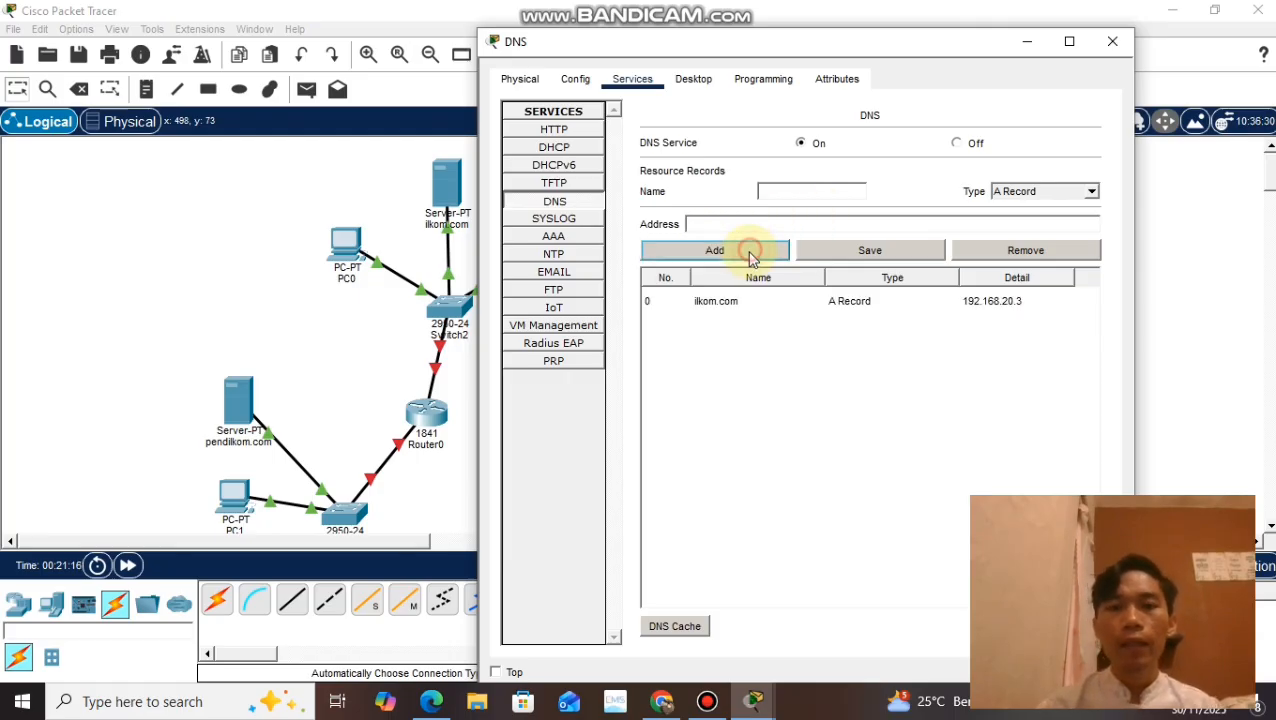
Step: Add an A record mapping pendilkom.com to 192.168.10.3 to the DNS service, and close the DNS server's settings
left_click(791, 192)
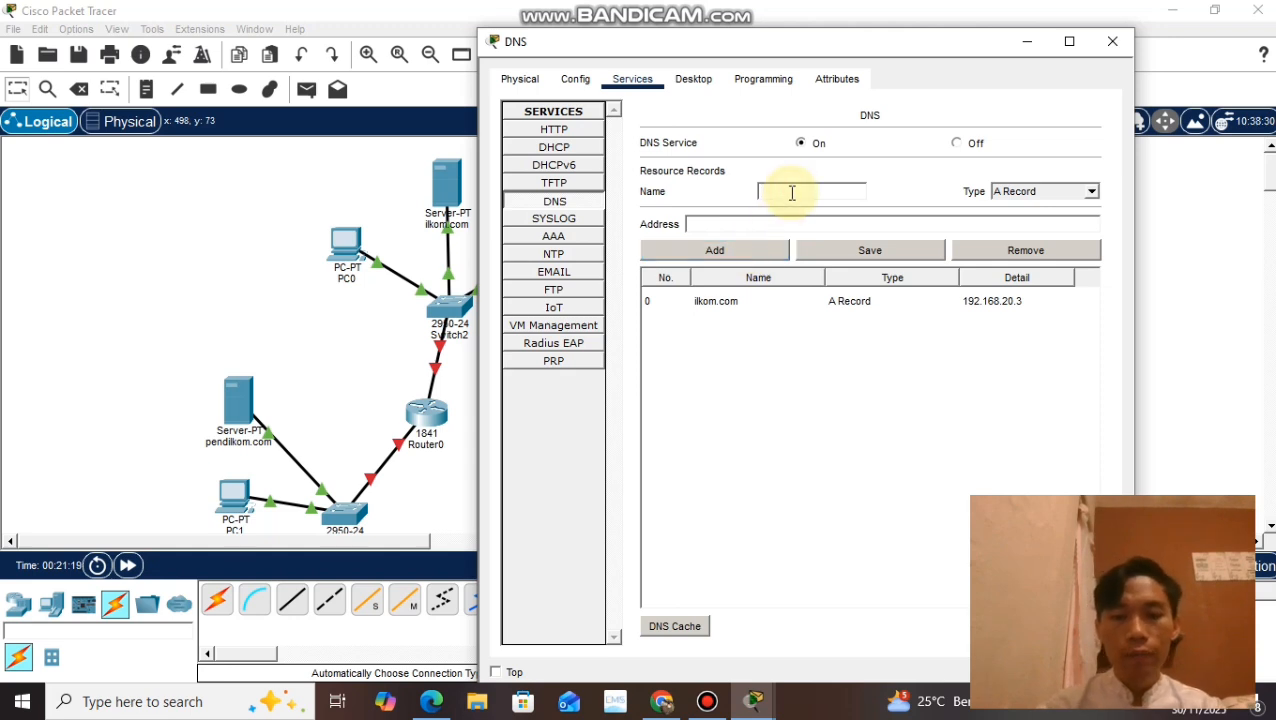
type("pendilkom.com")
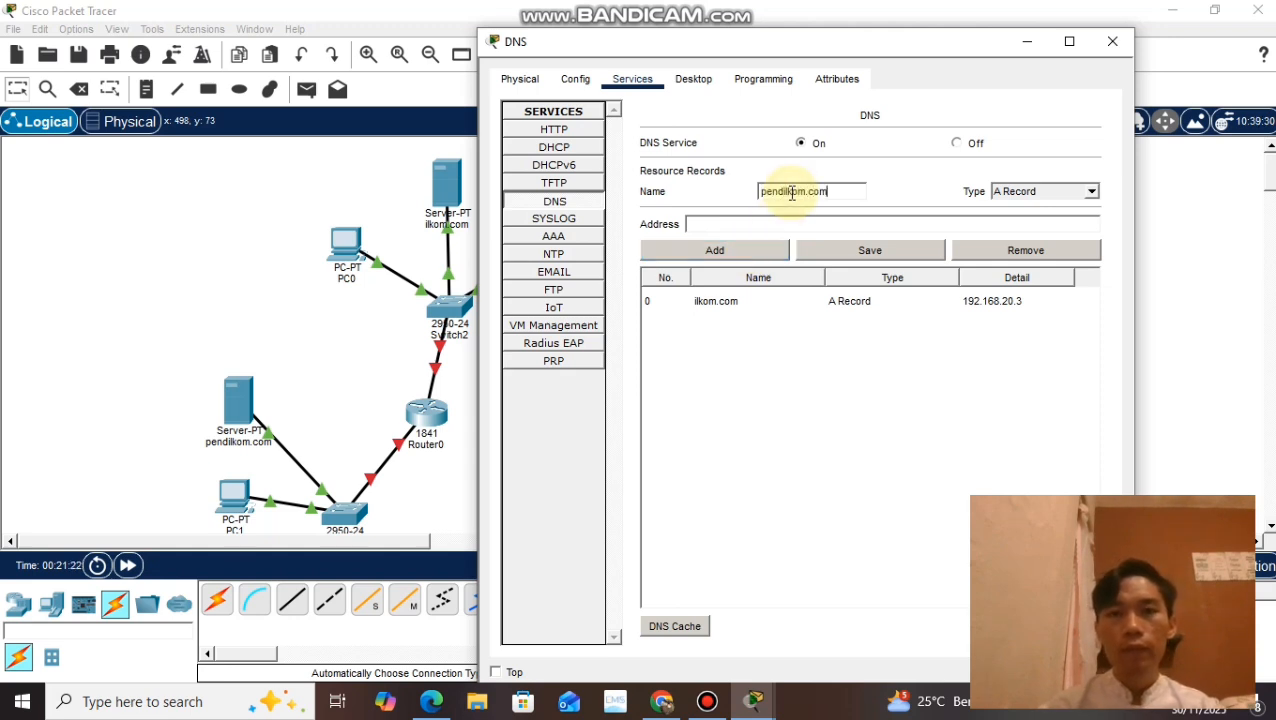
left_click(774, 225)
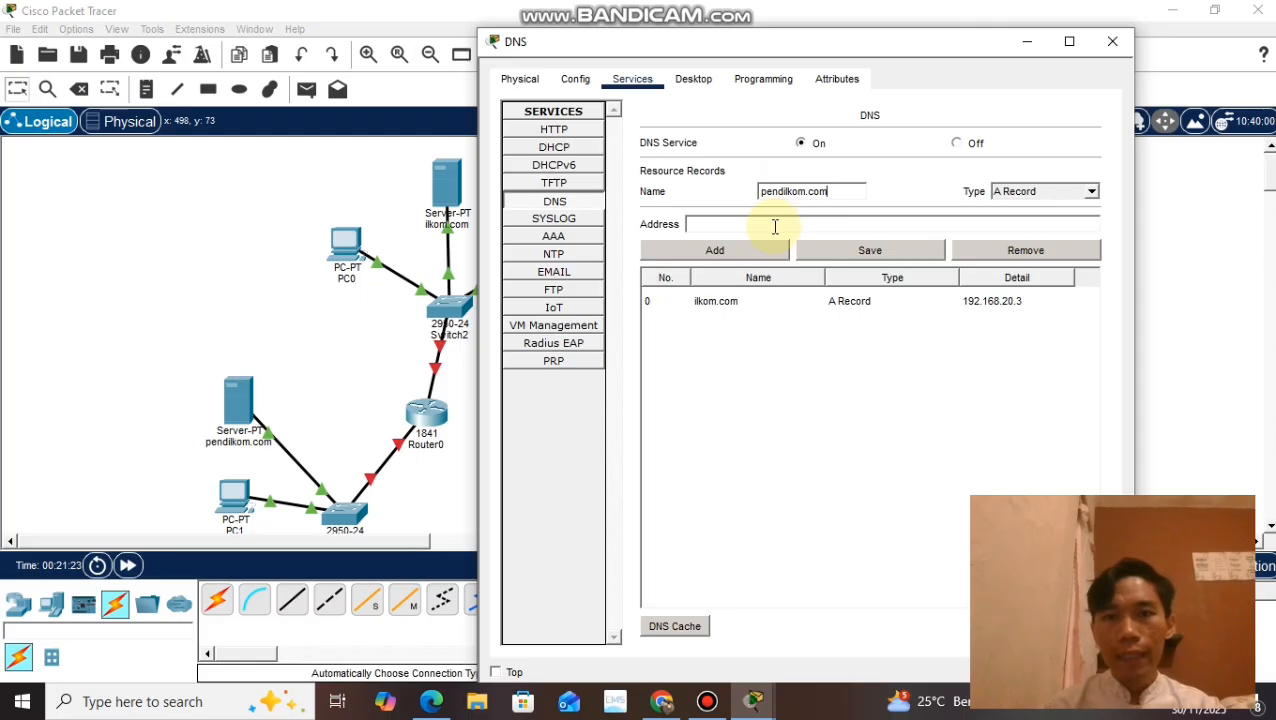
type("19")
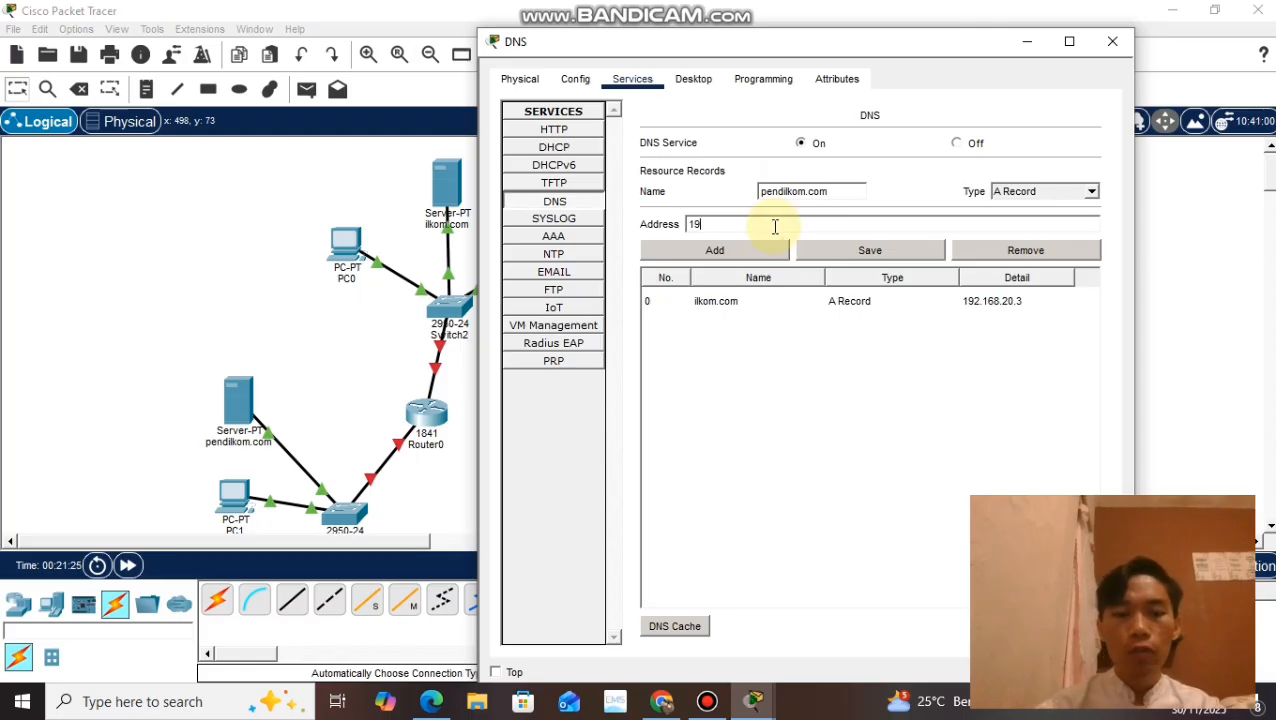
type("2.168.")
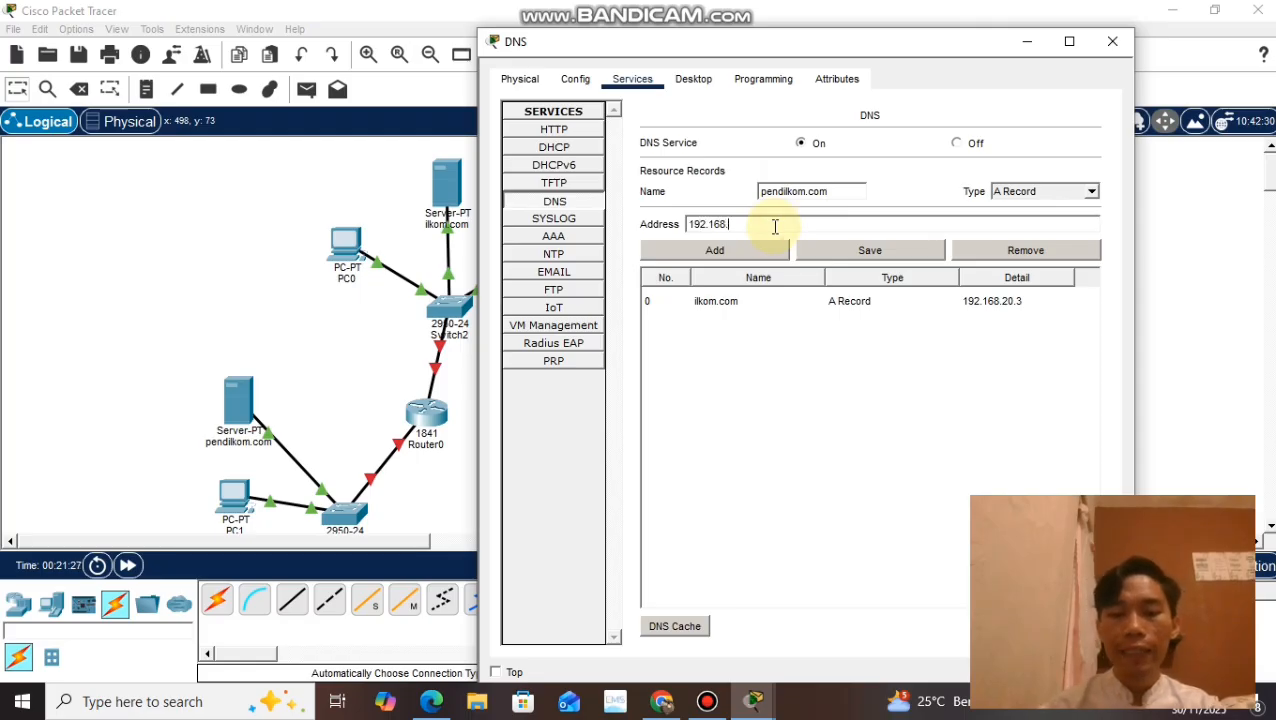
type("10.3")
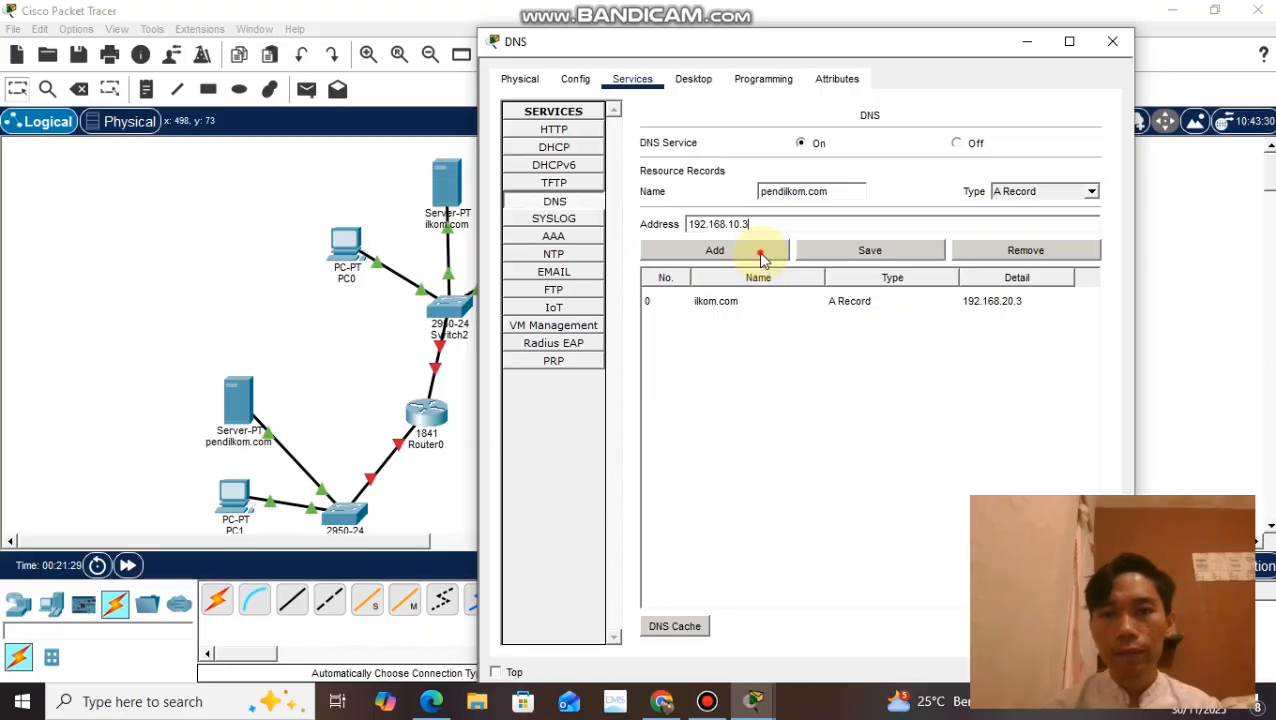
left_click(758, 256)
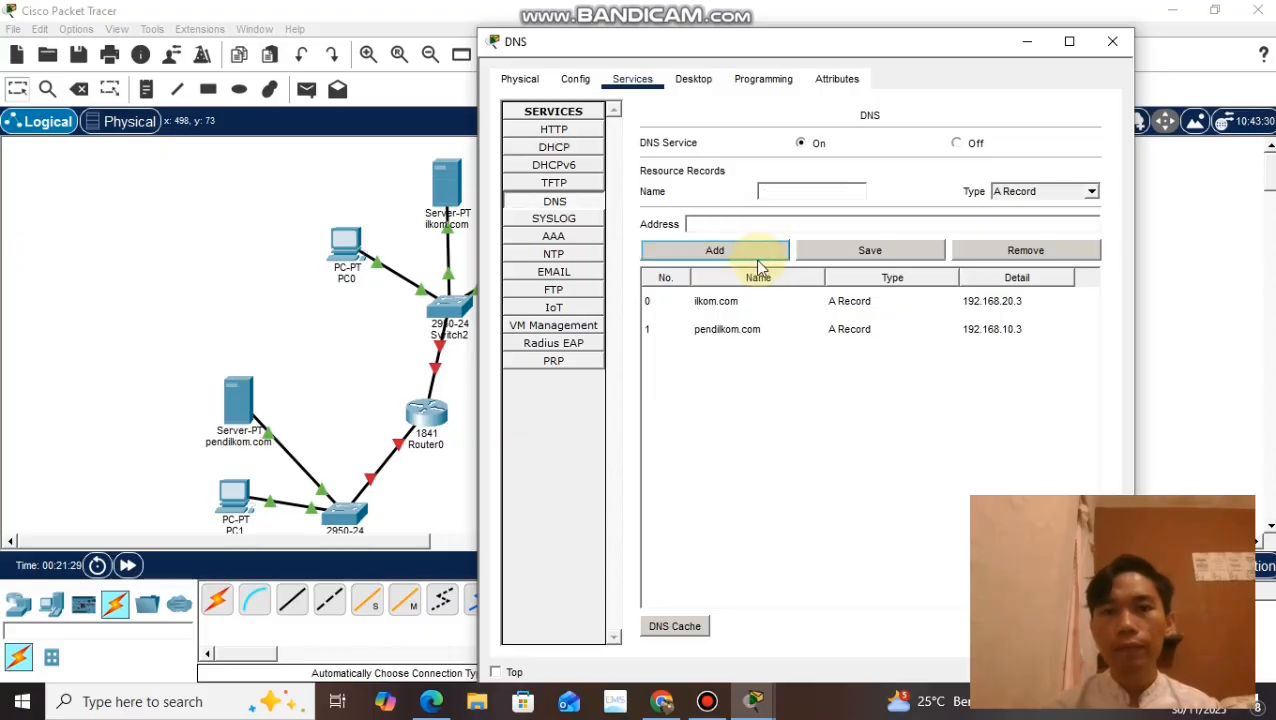
left_click(1109, 46)
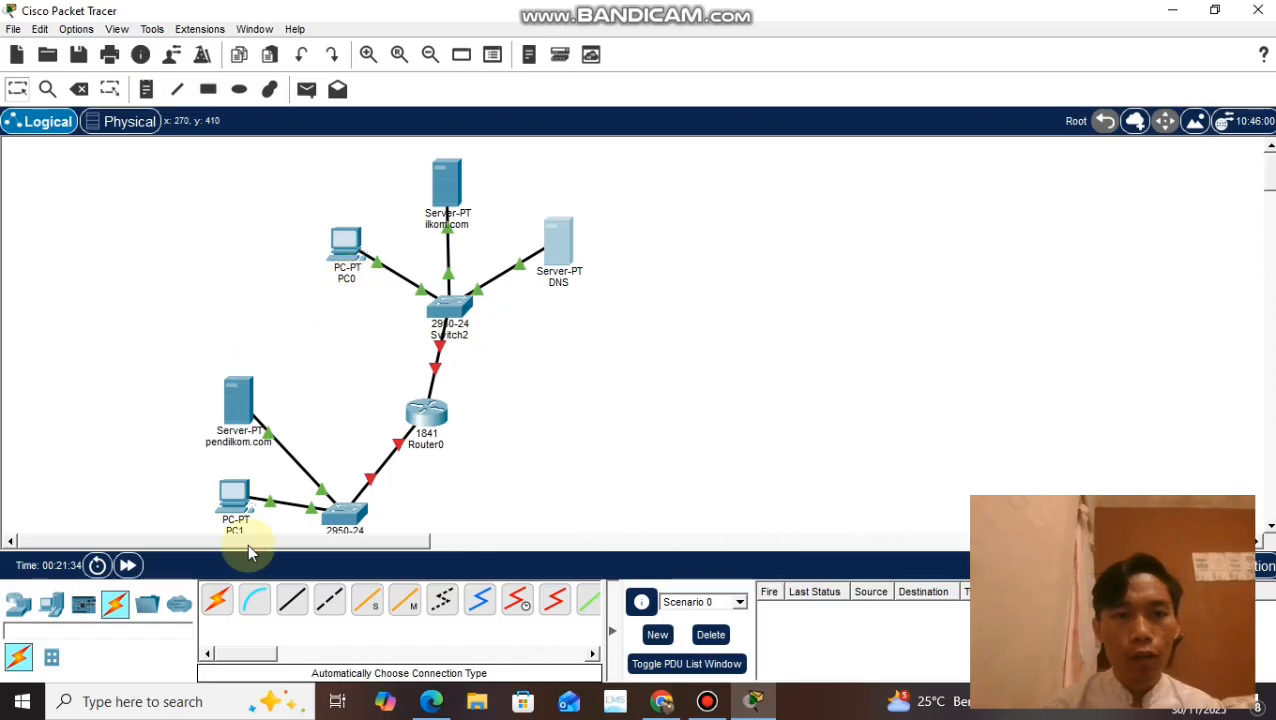
Step: Ping 192.168.10.2 from PC0's command prompt and close the PC's window
left_click(343, 258)
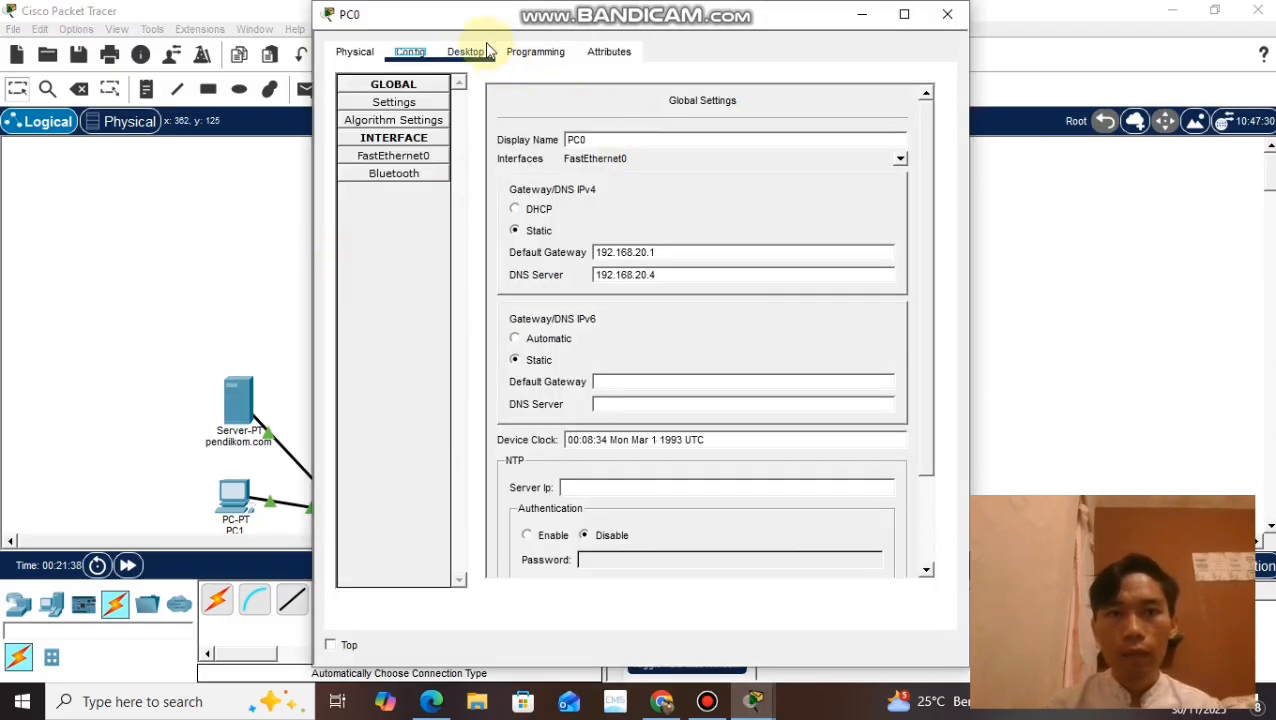
left_click(484, 51)
left_click(760, 166)
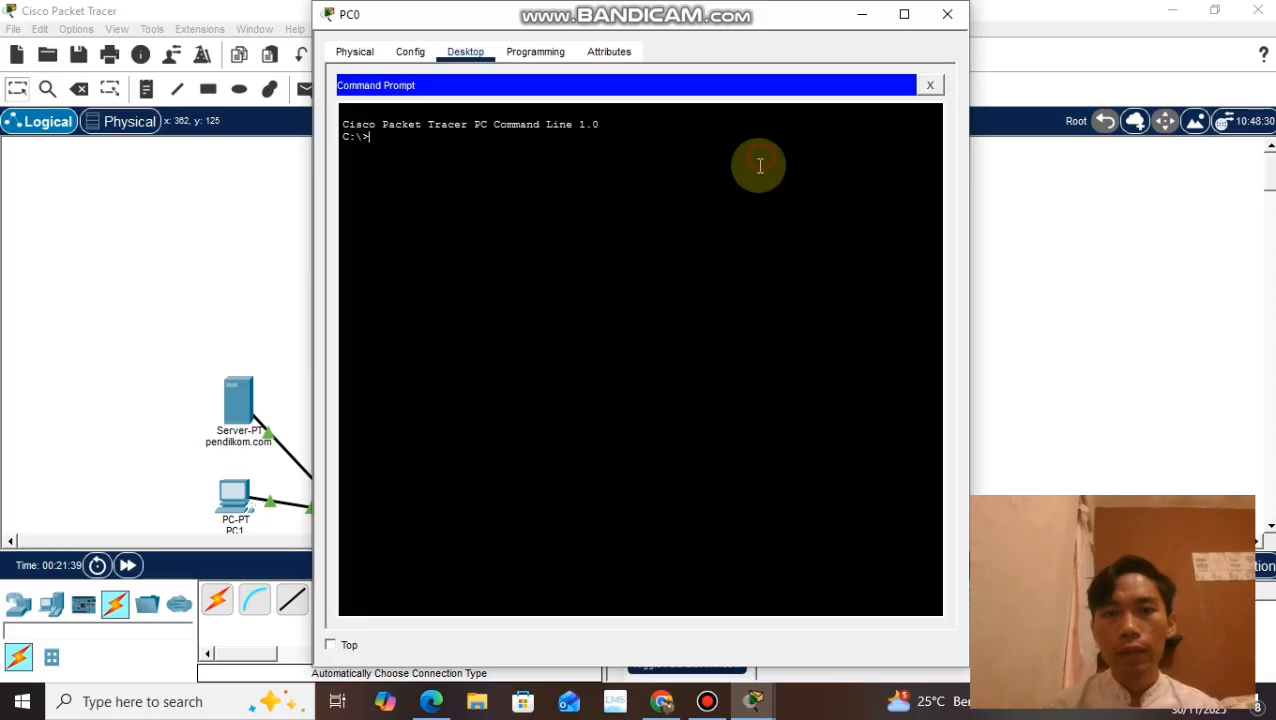
type("p")
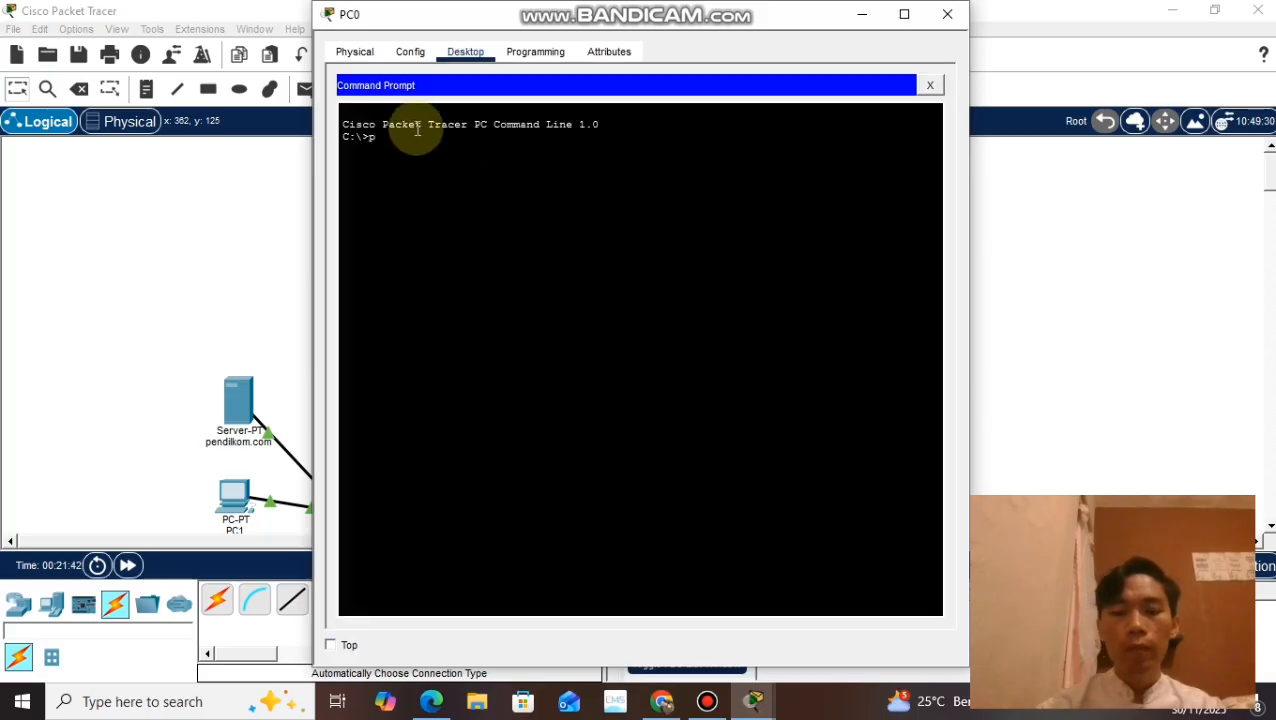
type("ing 192")
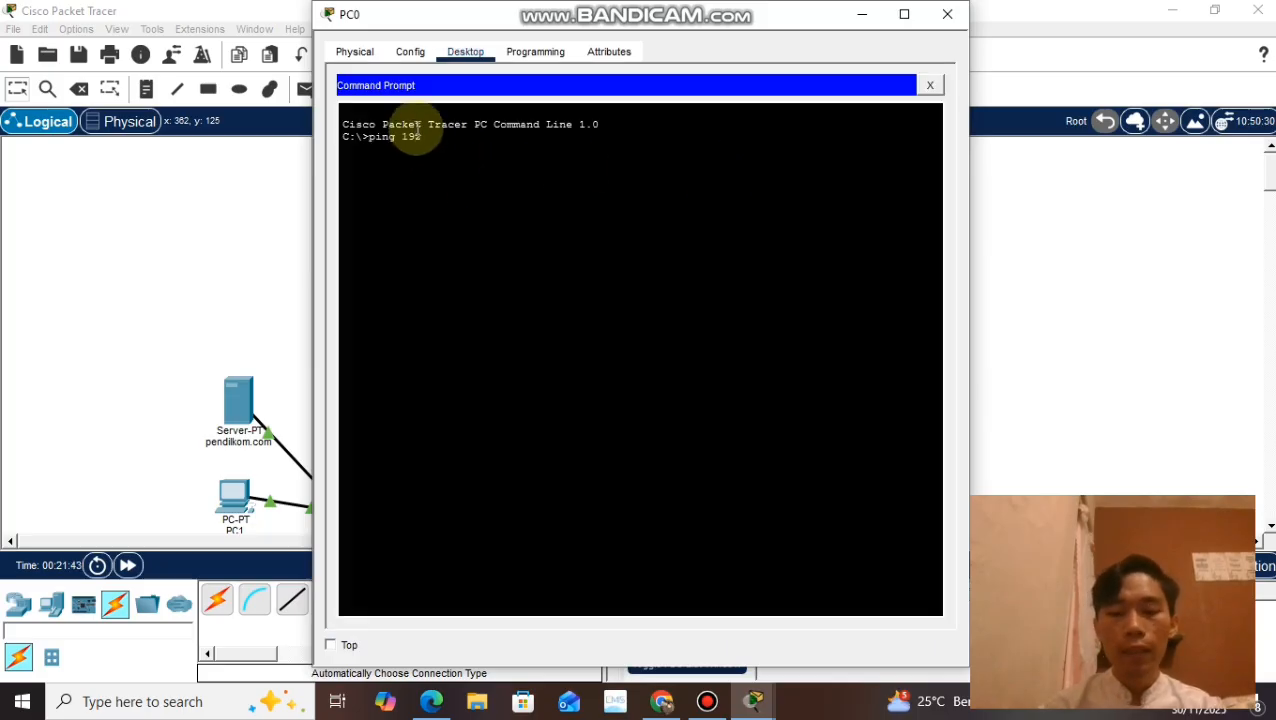
type(".168.10.2")
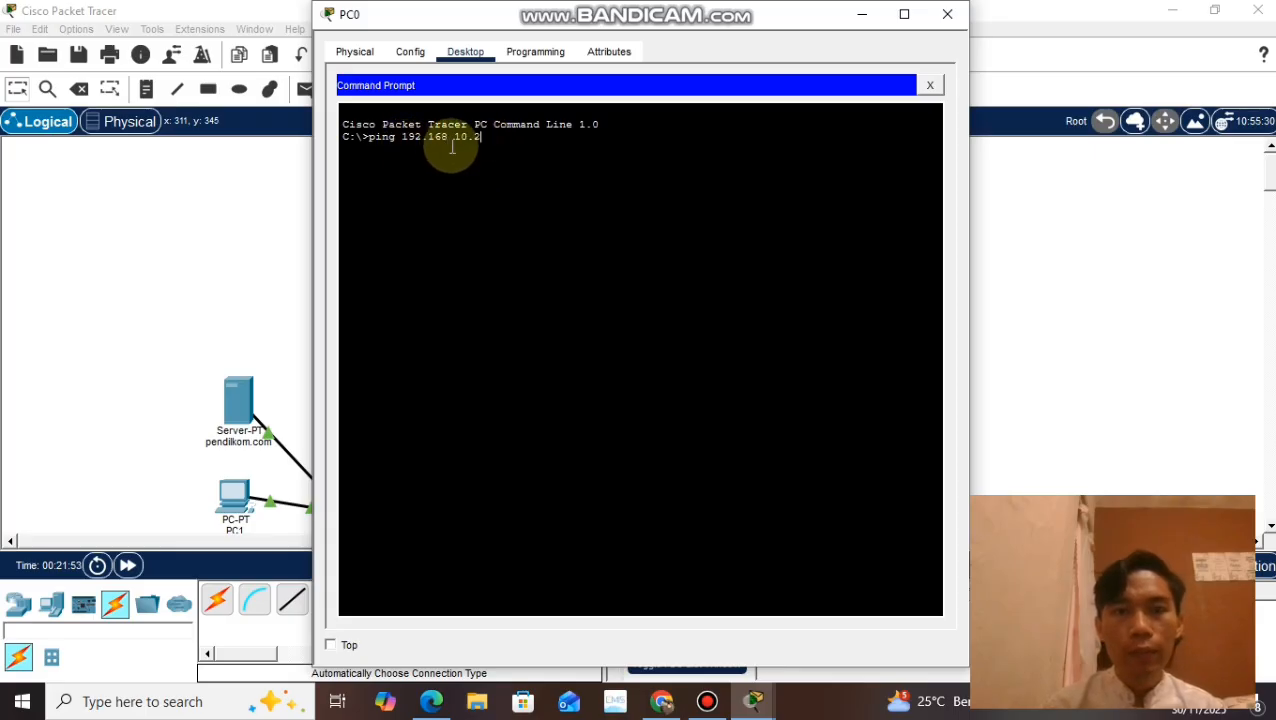
key("Return")
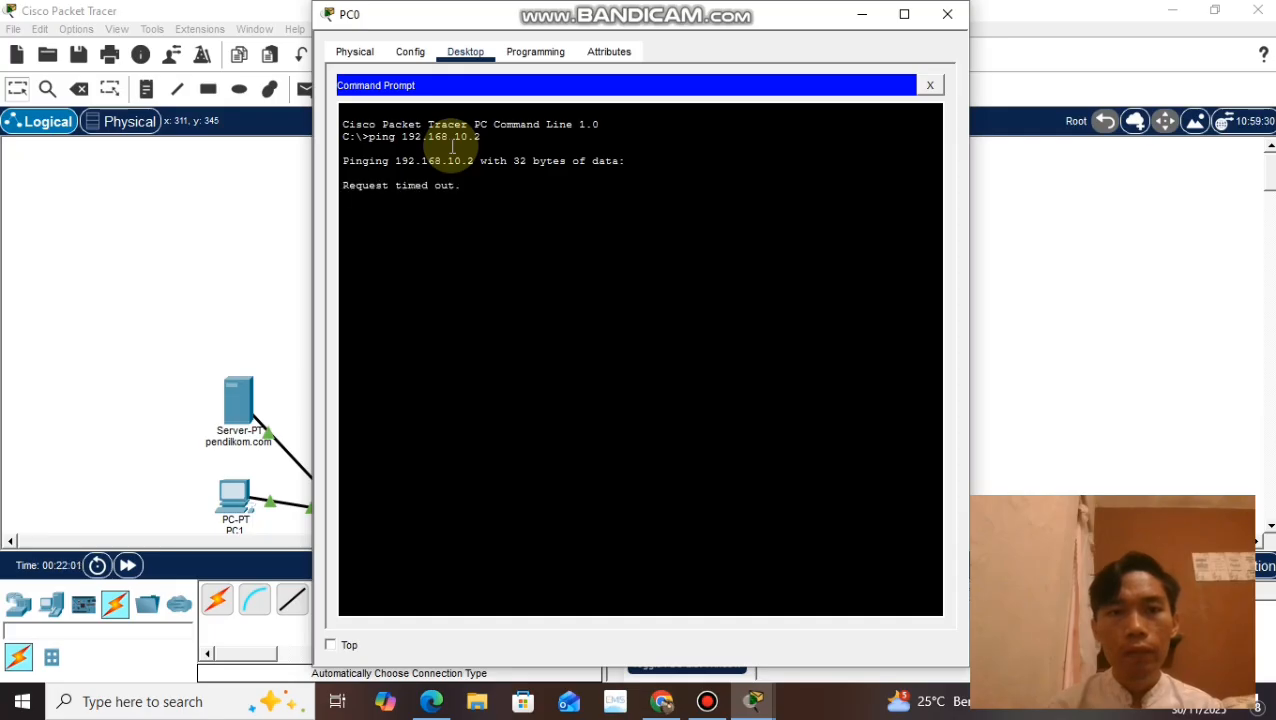
left_click_drag(458, 185, 338, 160)
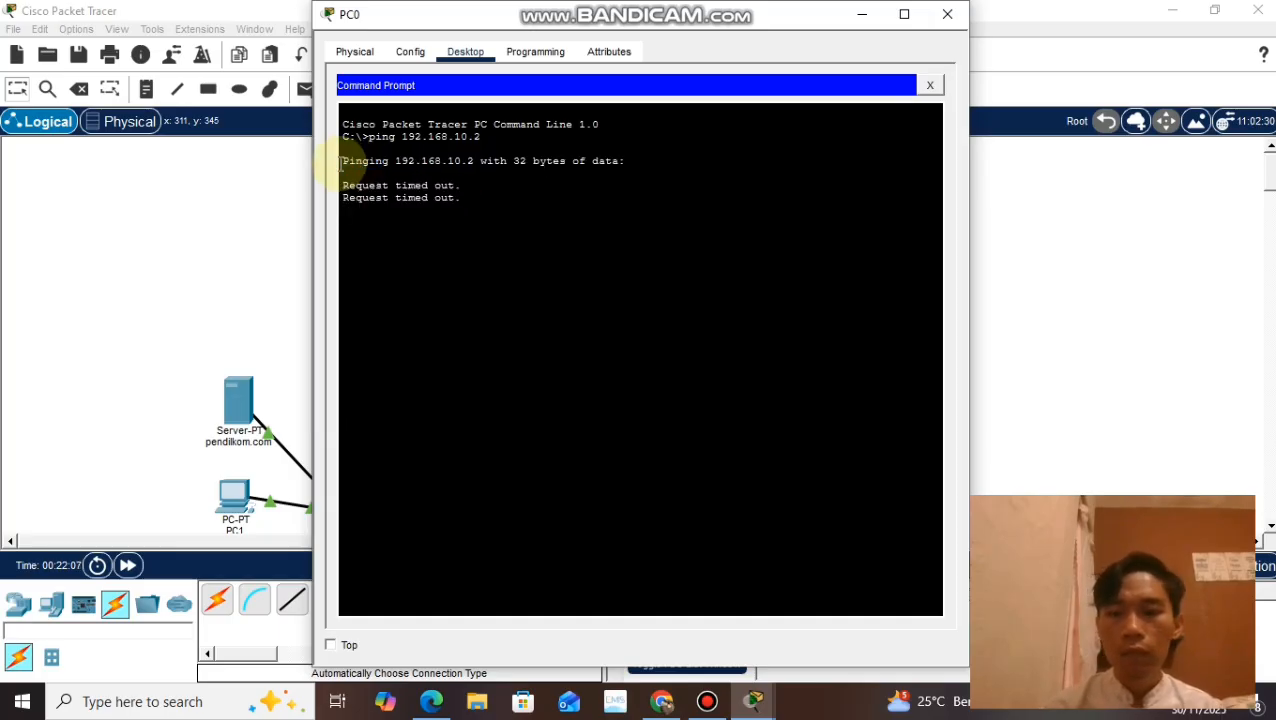
left_click(475, 200)
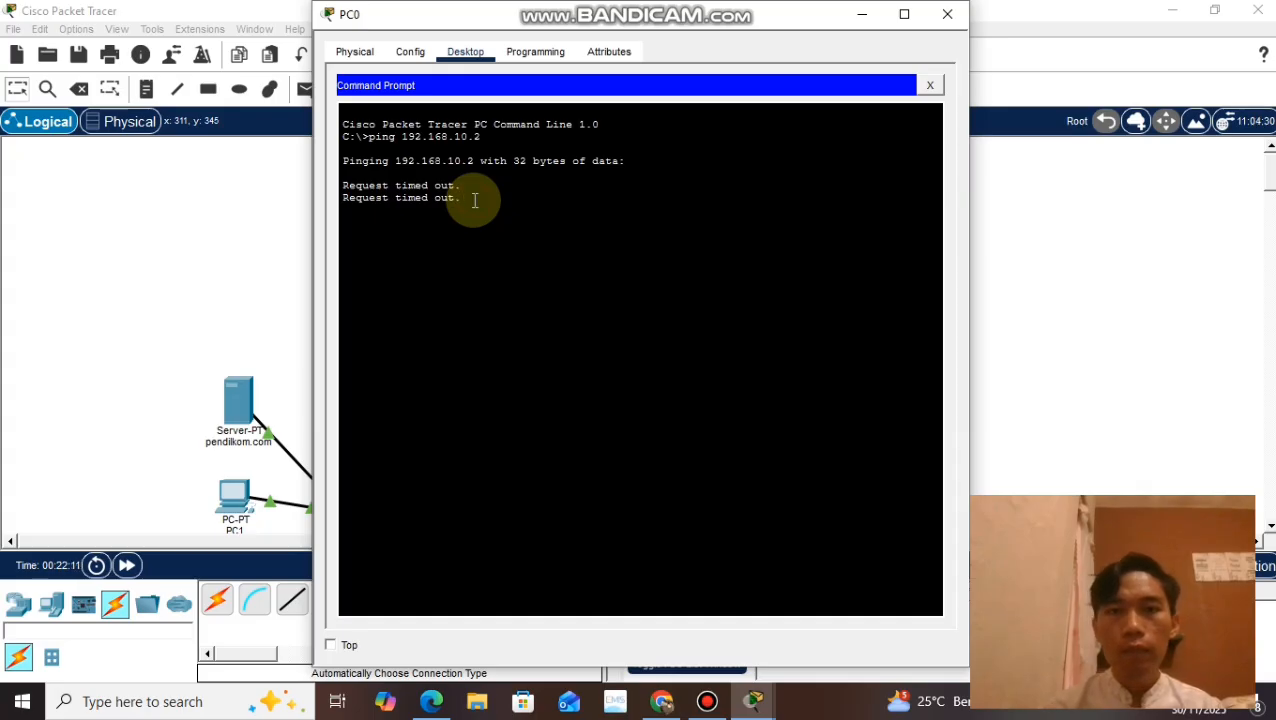
left_click(950, 16)
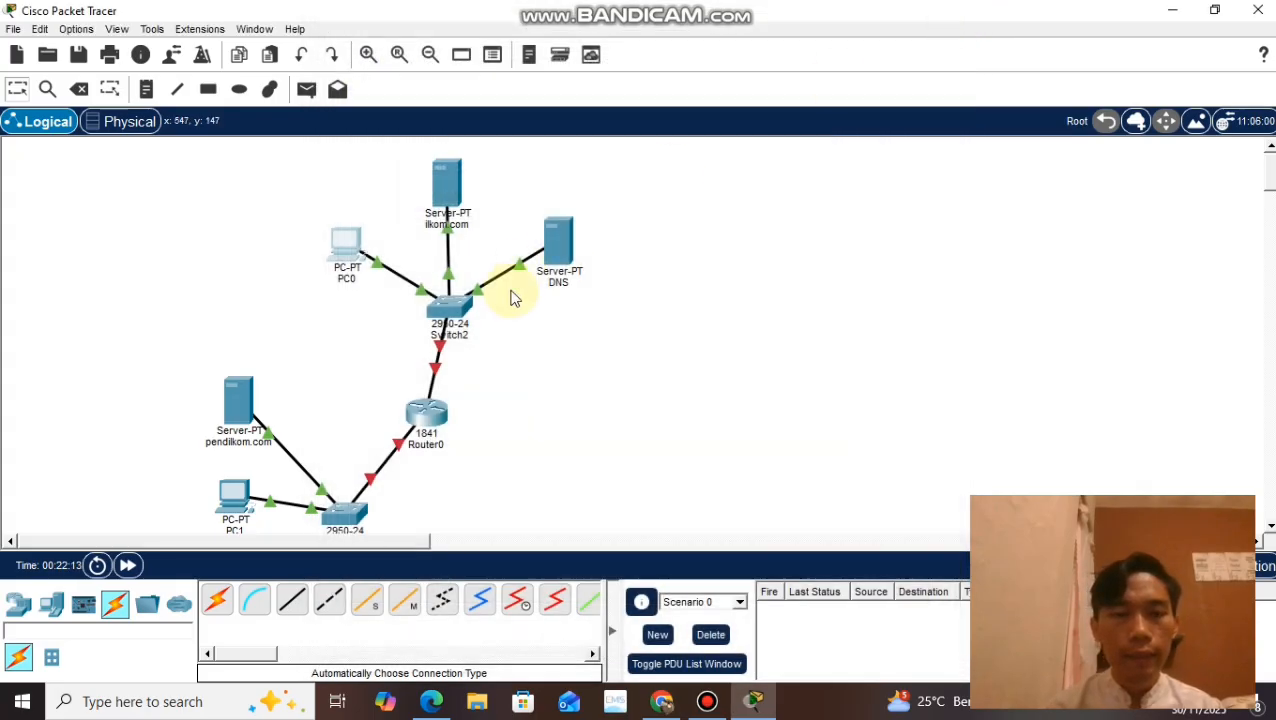
Step: Check PC1's gateway, DNS server and FastEthernet0 IP address settings
left_click(237, 512)
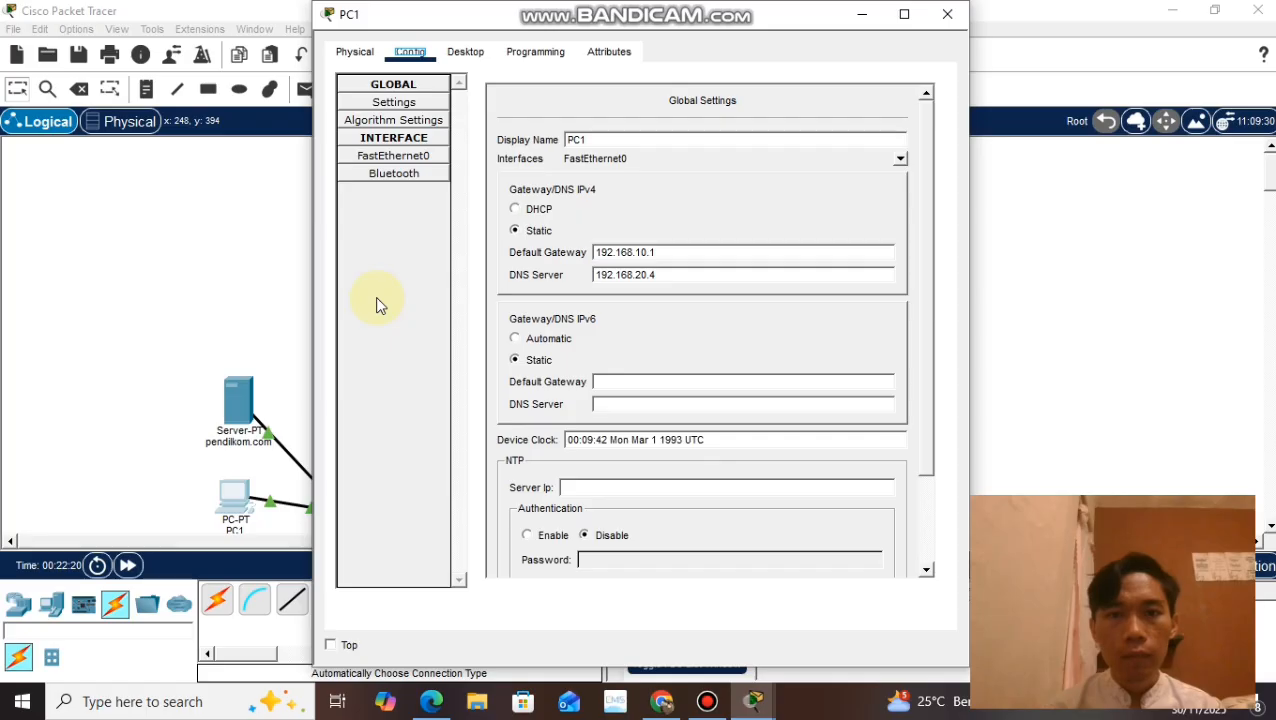
left_click(386, 157)
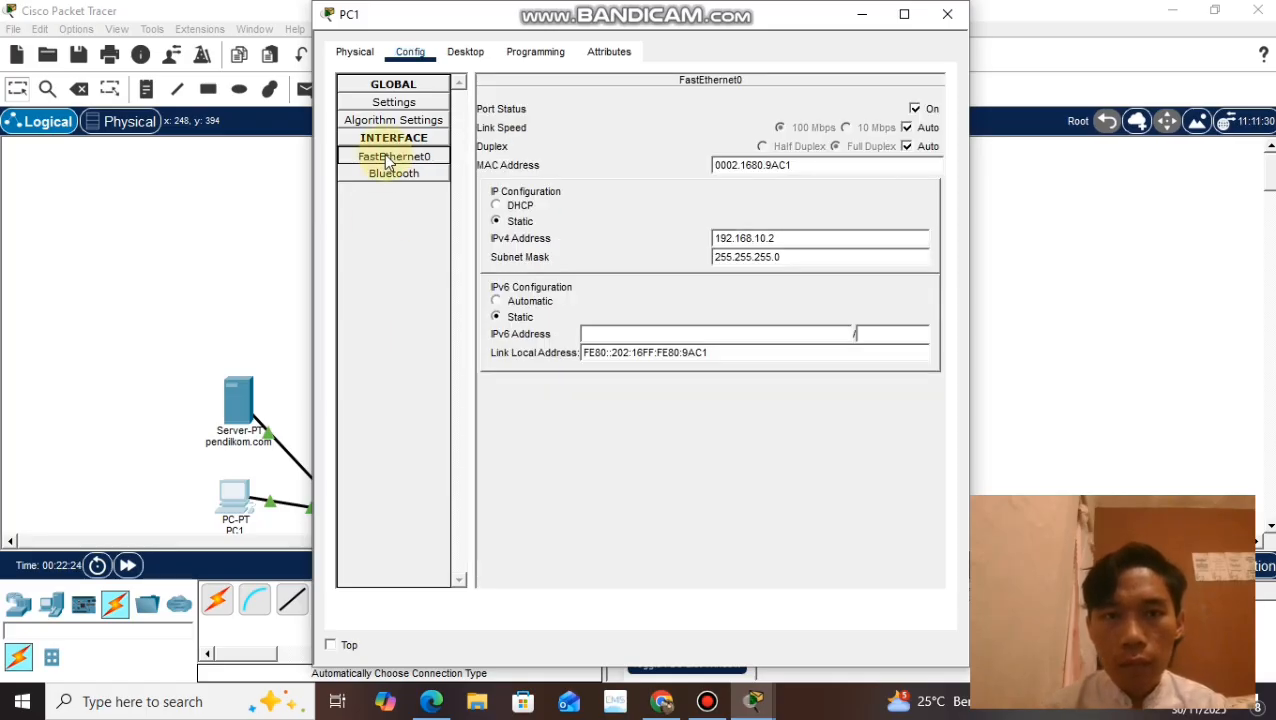
left_click(942, 14)
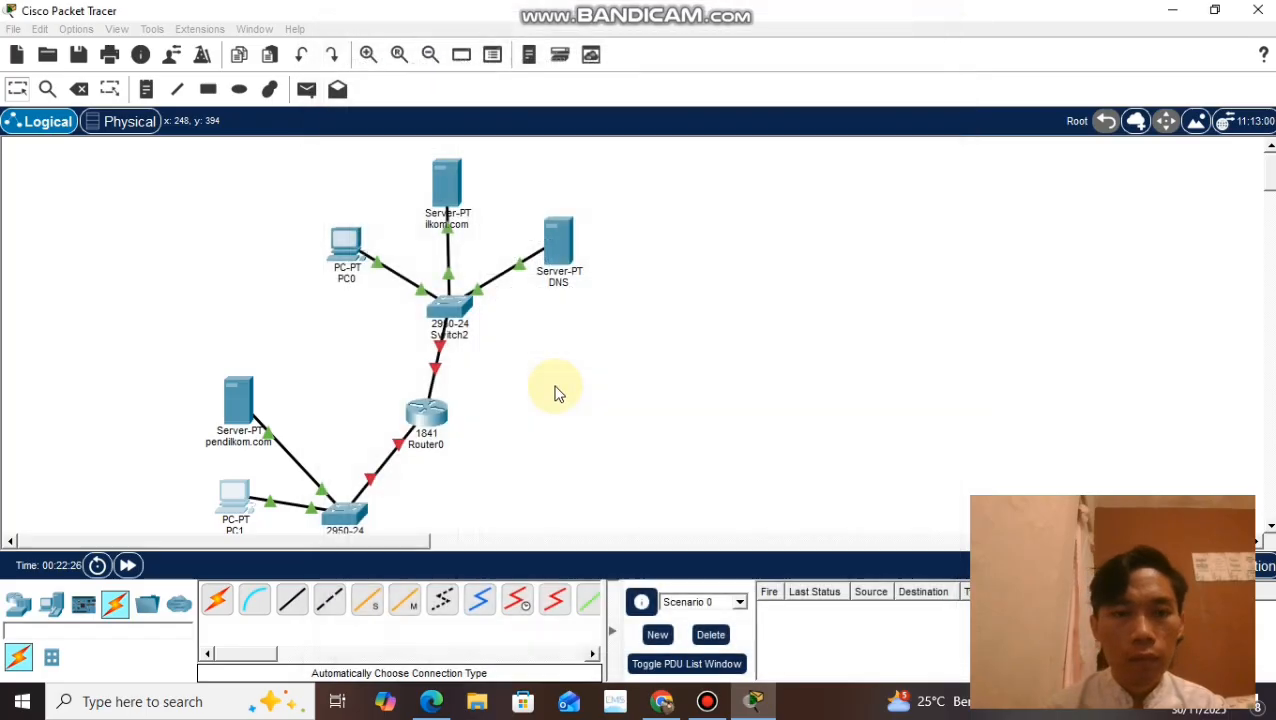
left_click(343, 256)
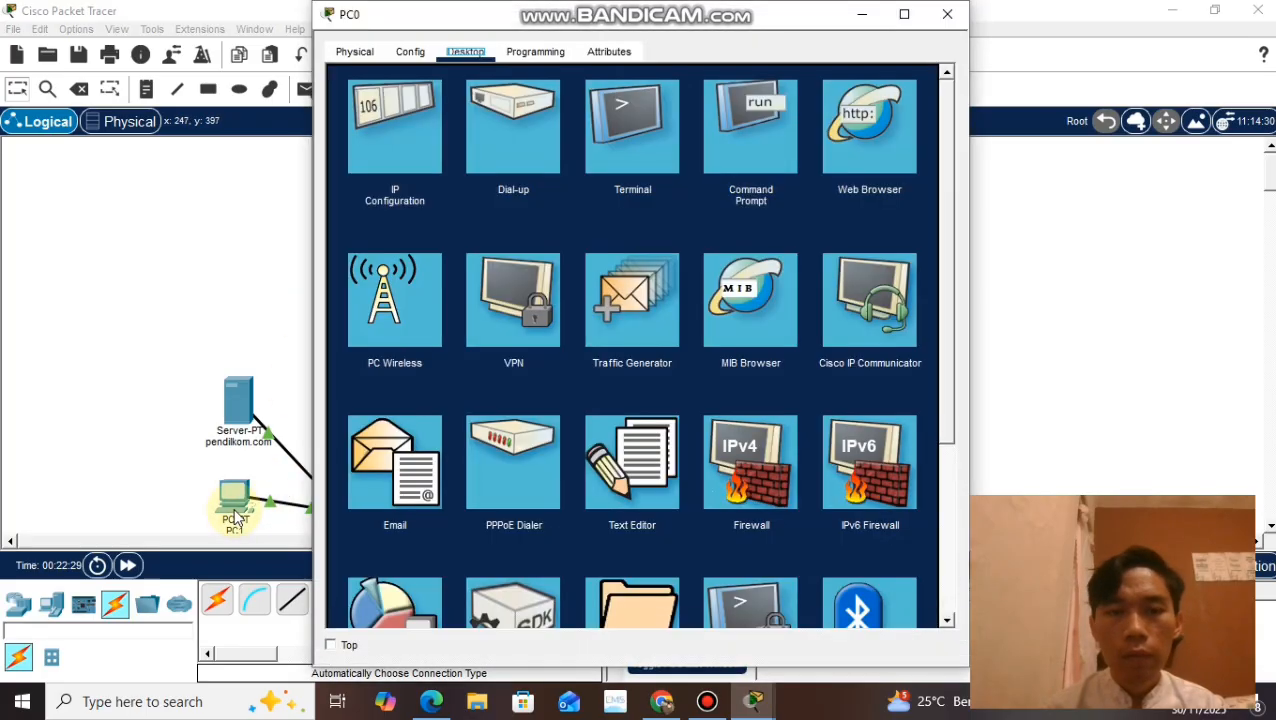
left_click(236, 516)
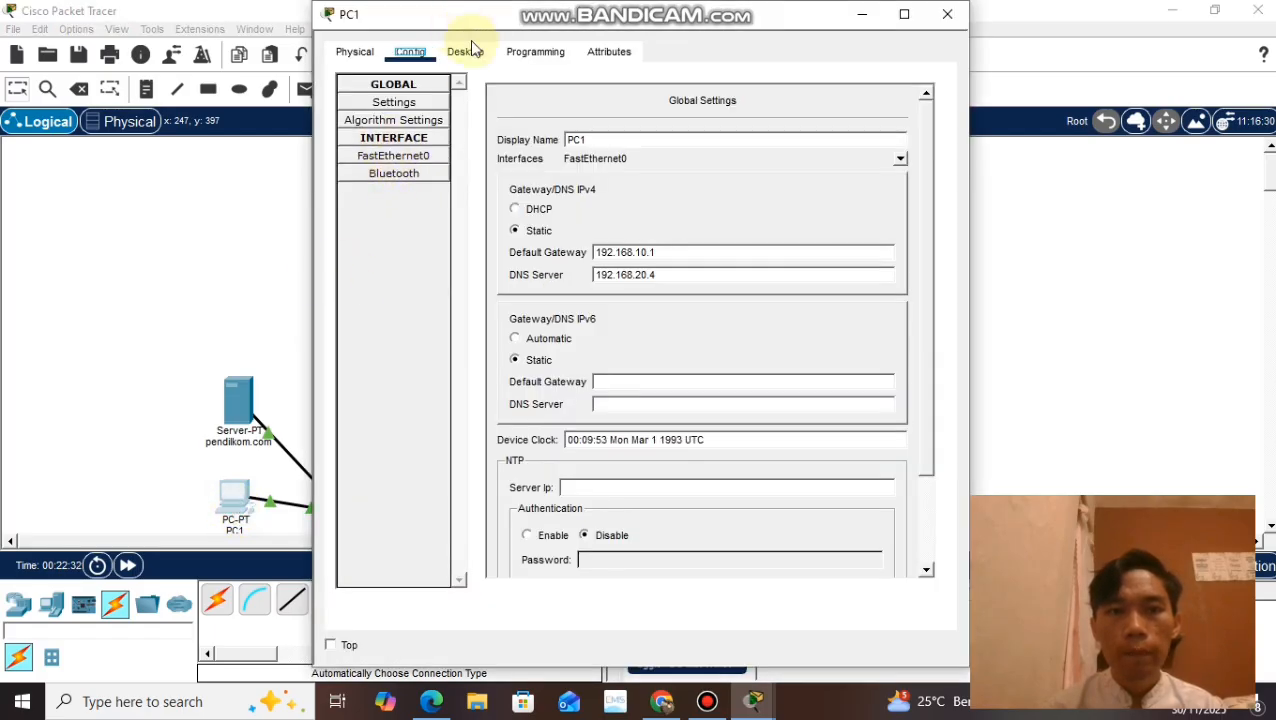
left_click(421, 104)
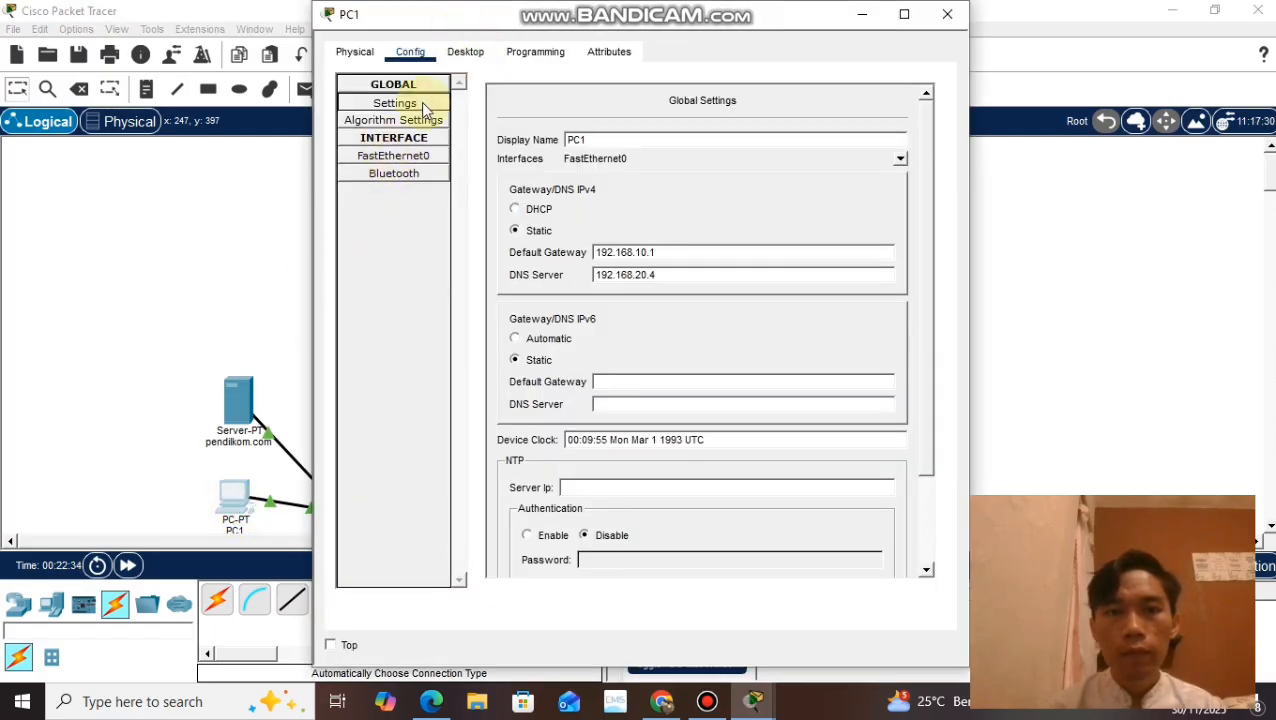
left_click(408, 156)
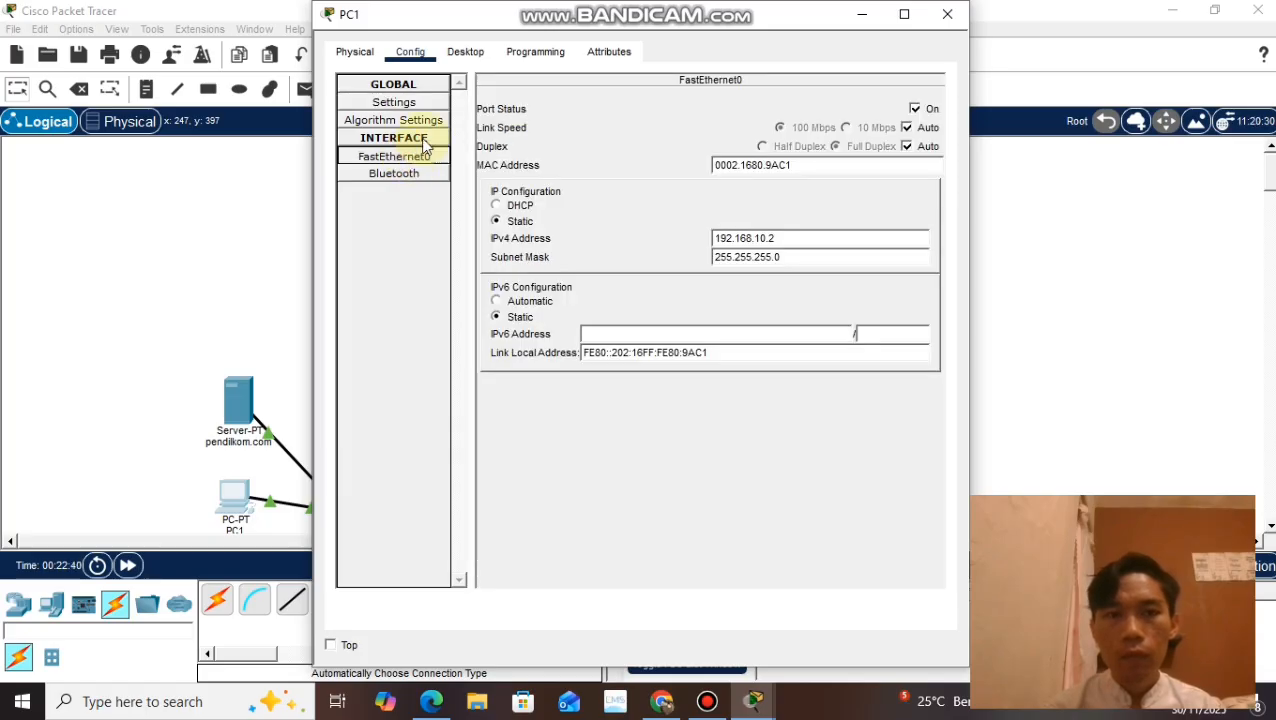
Step: Ping 192.168.20.2 from PC1's command prompt and close the PC's window
left_click(469, 55)
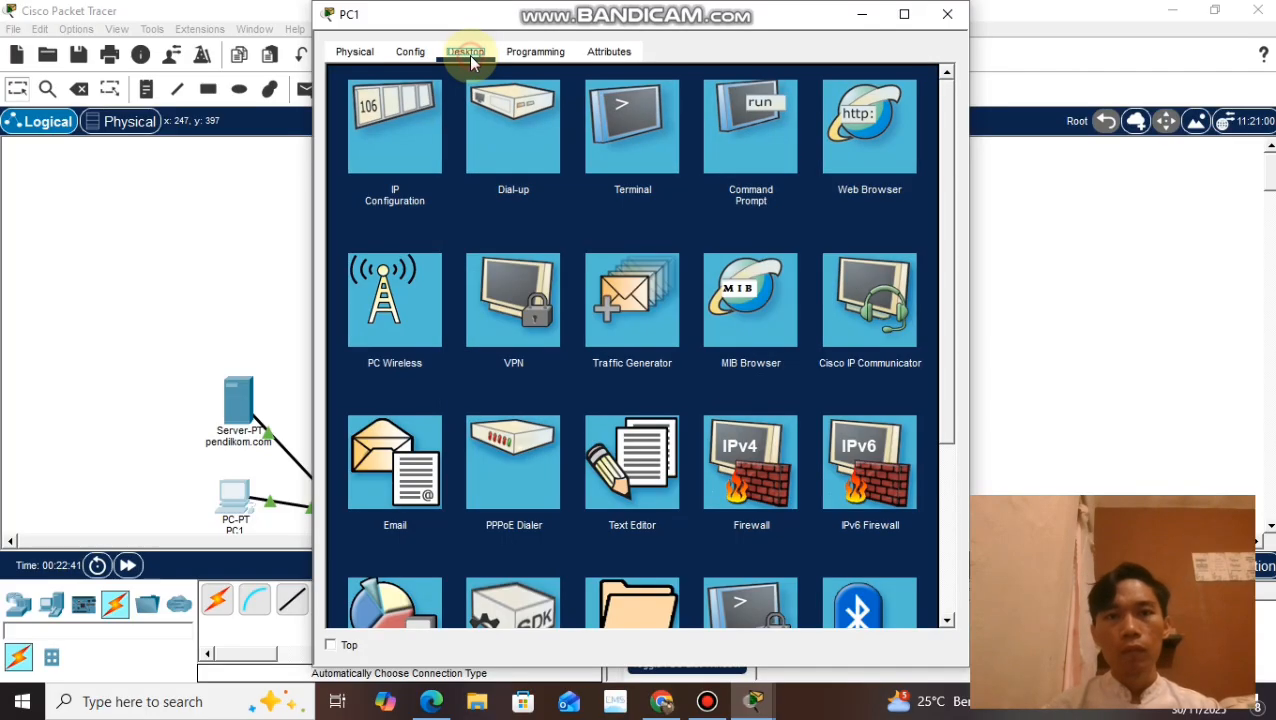
left_click(750, 142)
type("ping 192.")
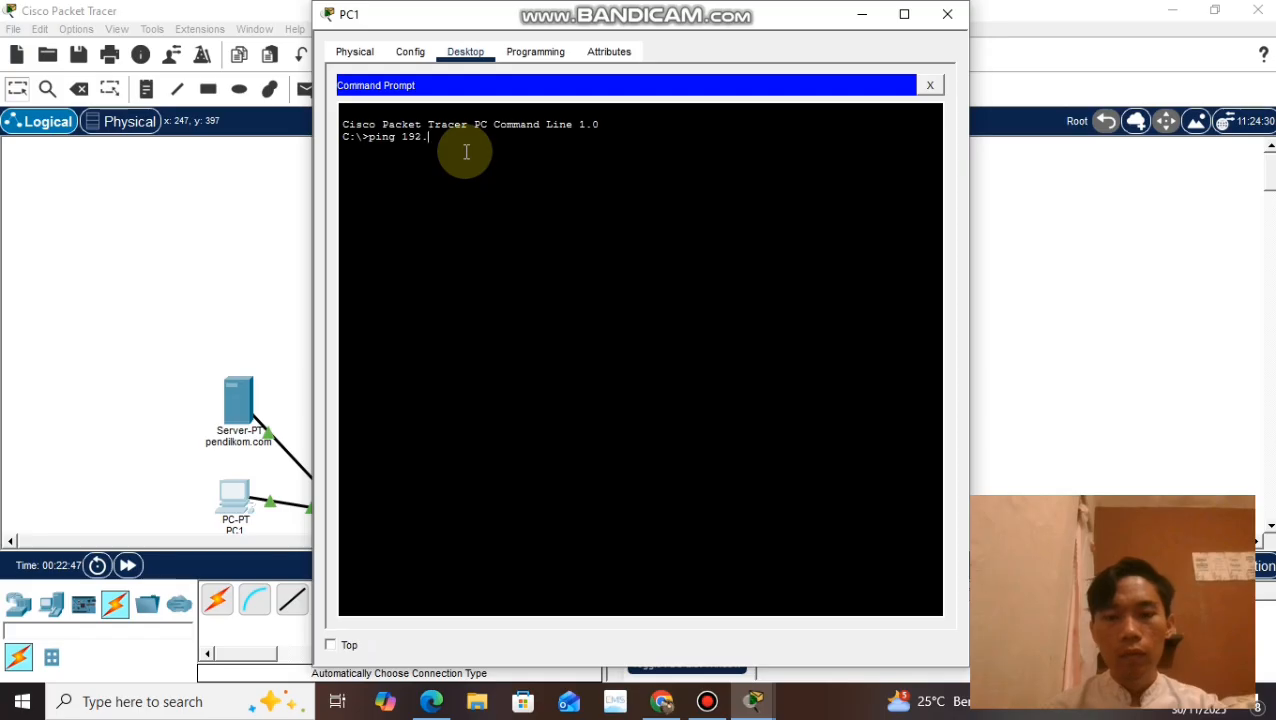
type("168.2")
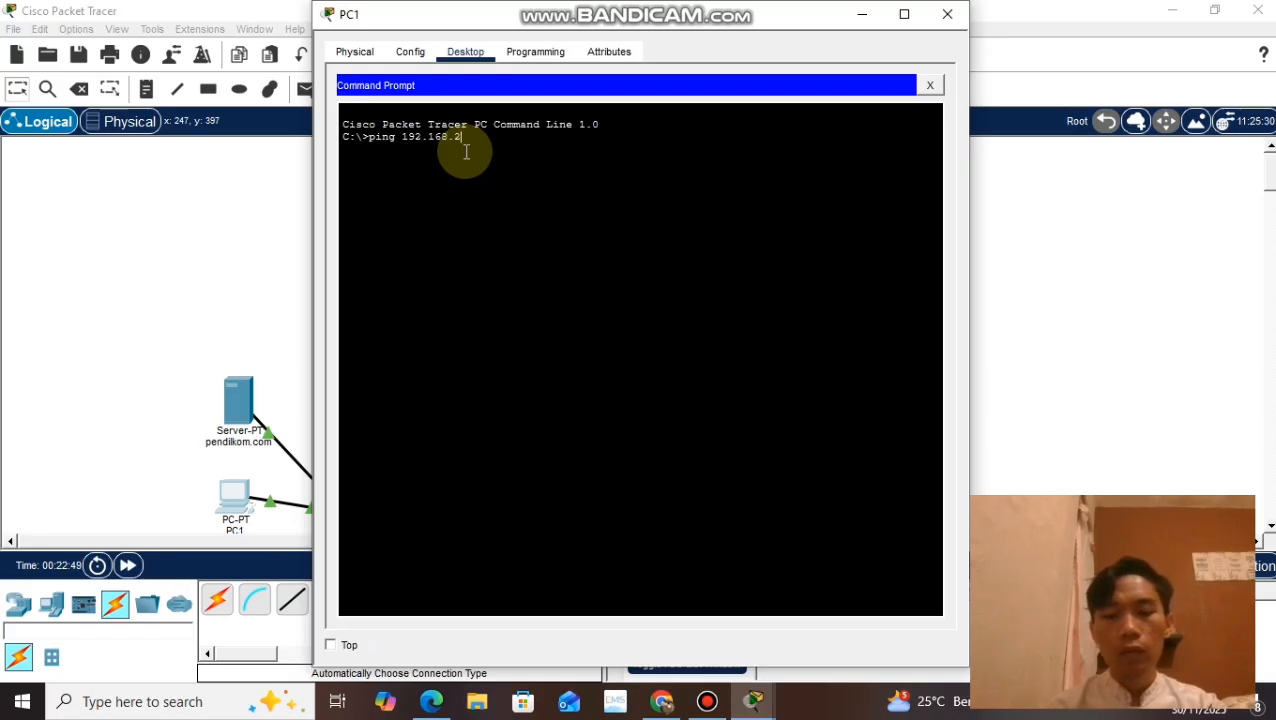
type("0.2")
key("Return")
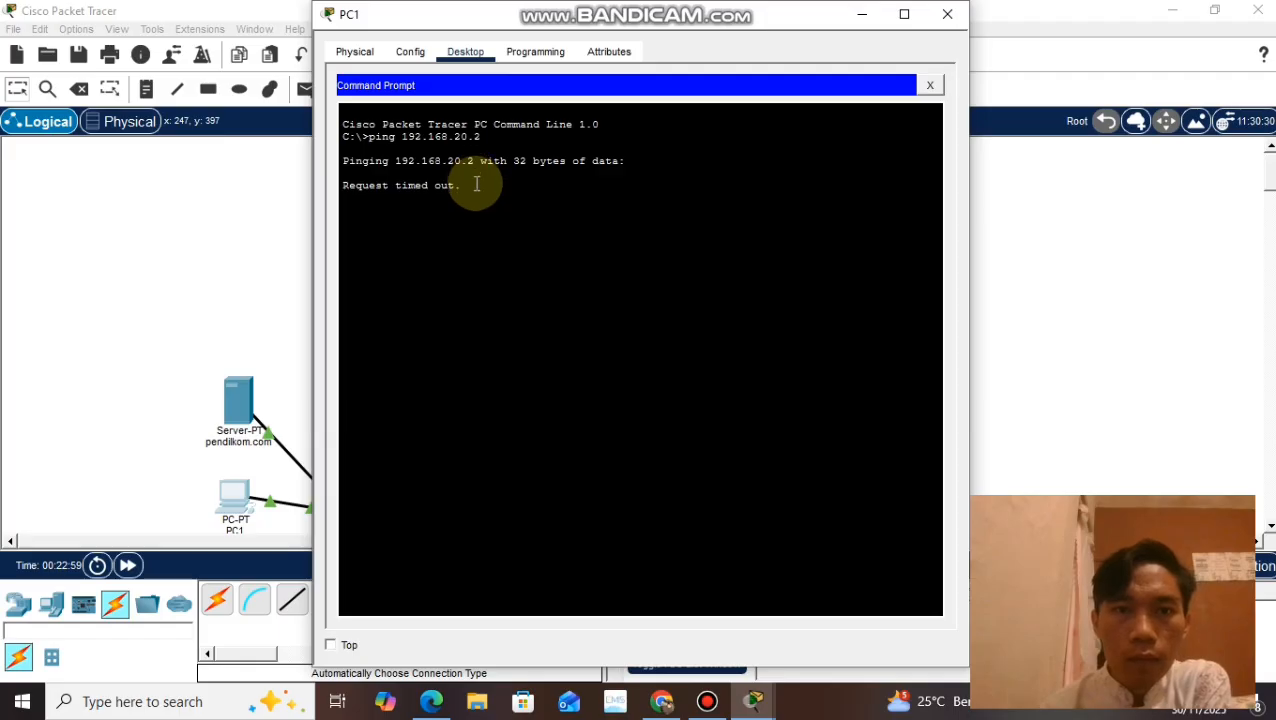
left_click_drag(473, 191, 340, 135)
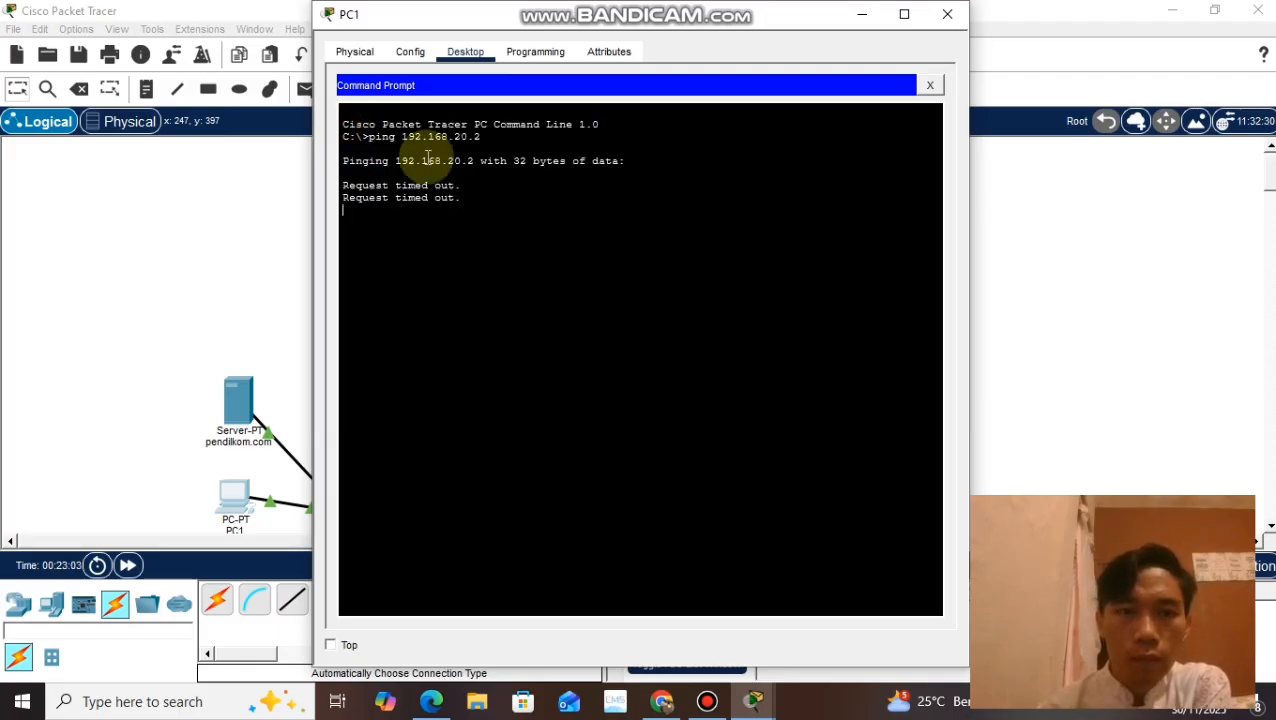
left_click_drag(460, 199, 341, 127)
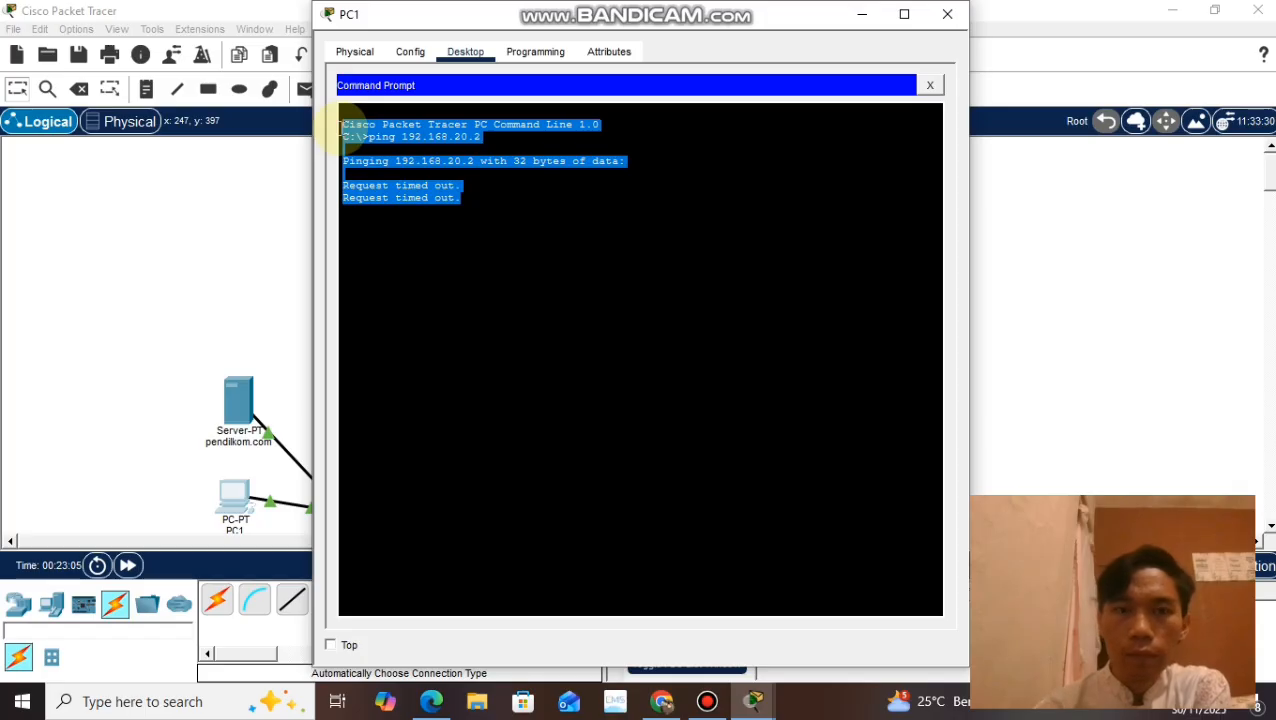
left_click(941, 20)
Step: Check Router0's FastEthernet0/0 configuration and turn on the port of its FastEthernet0/1 interface
mouse_move(337, 505)
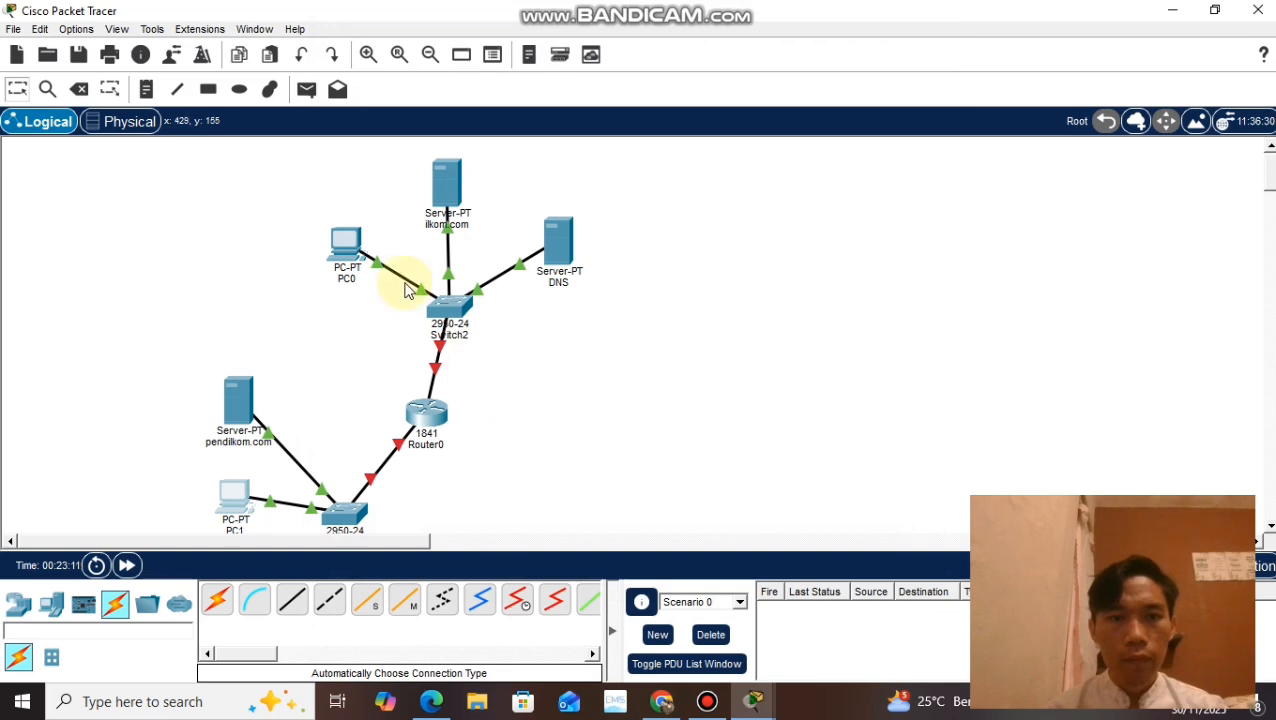
left_click(430, 416)
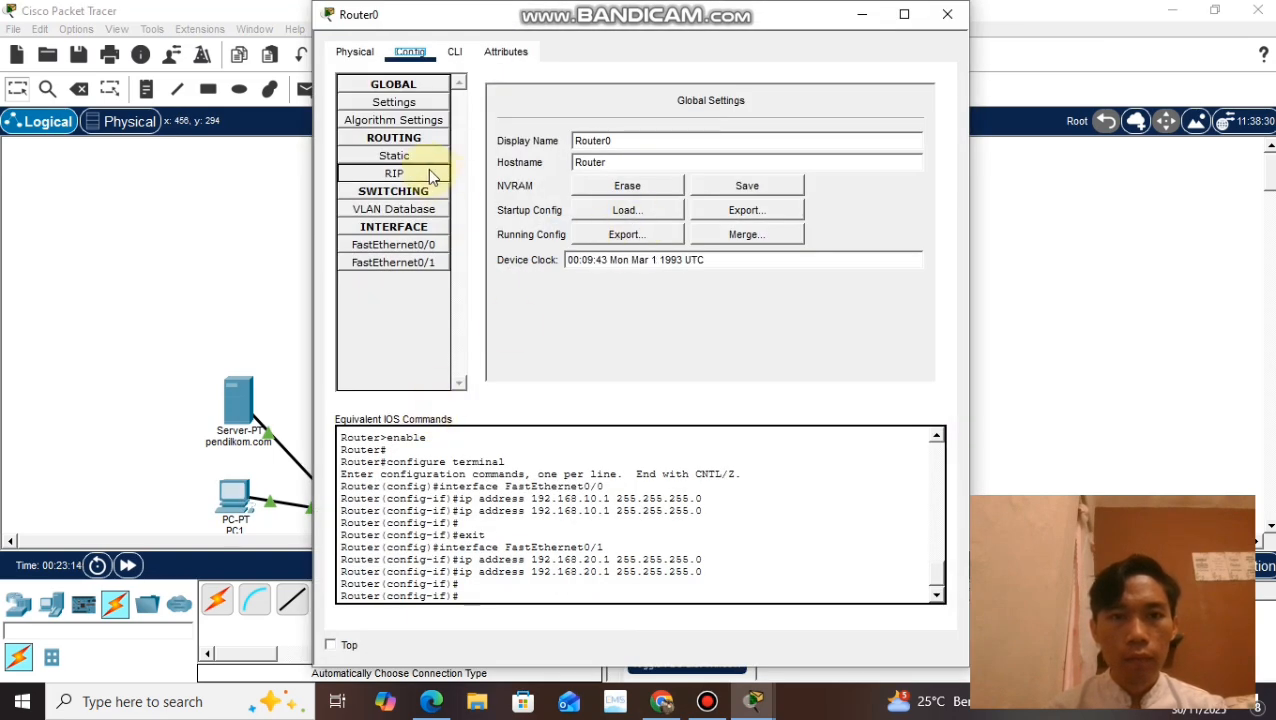
left_click(418, 245)
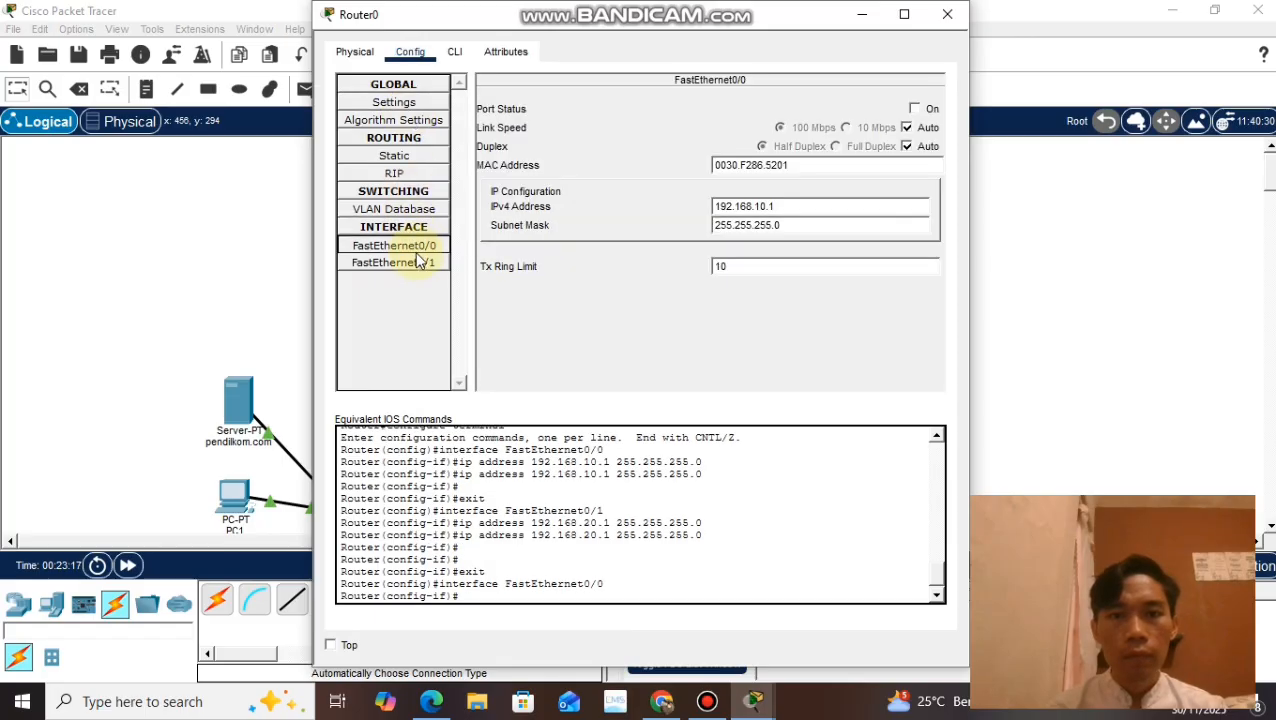
left_click(419, 263)
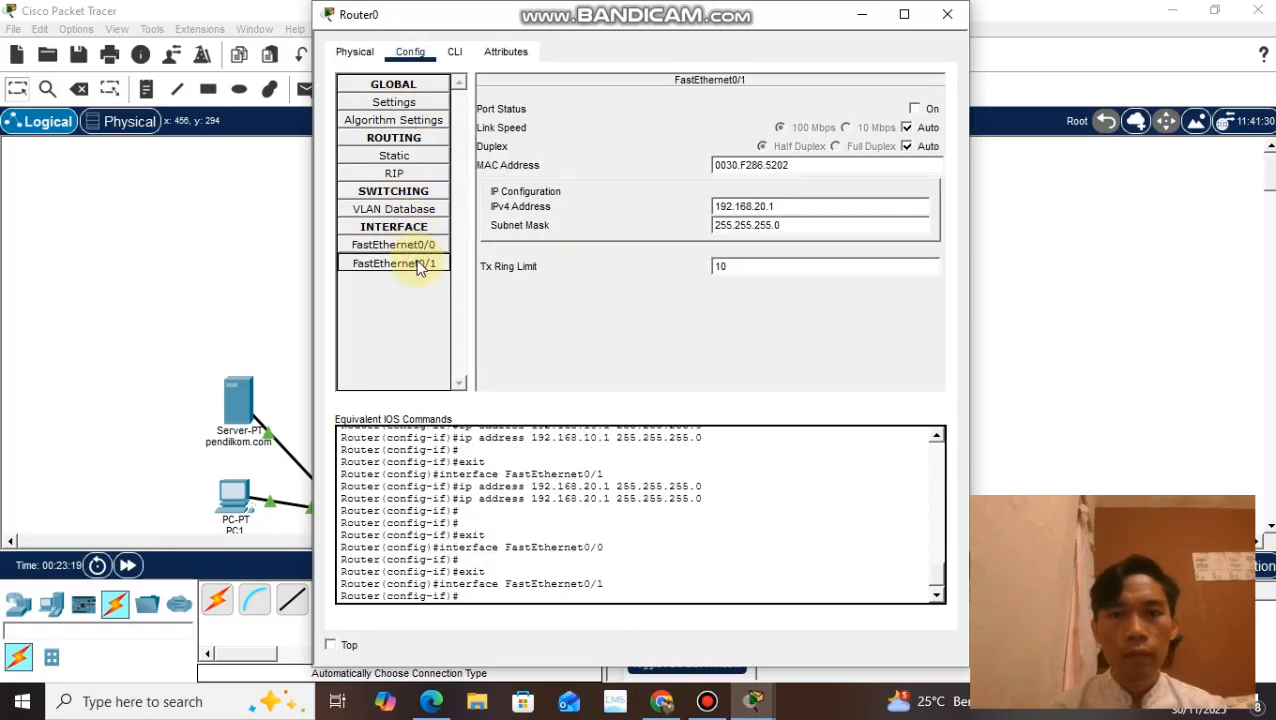
left_click(914, 109)
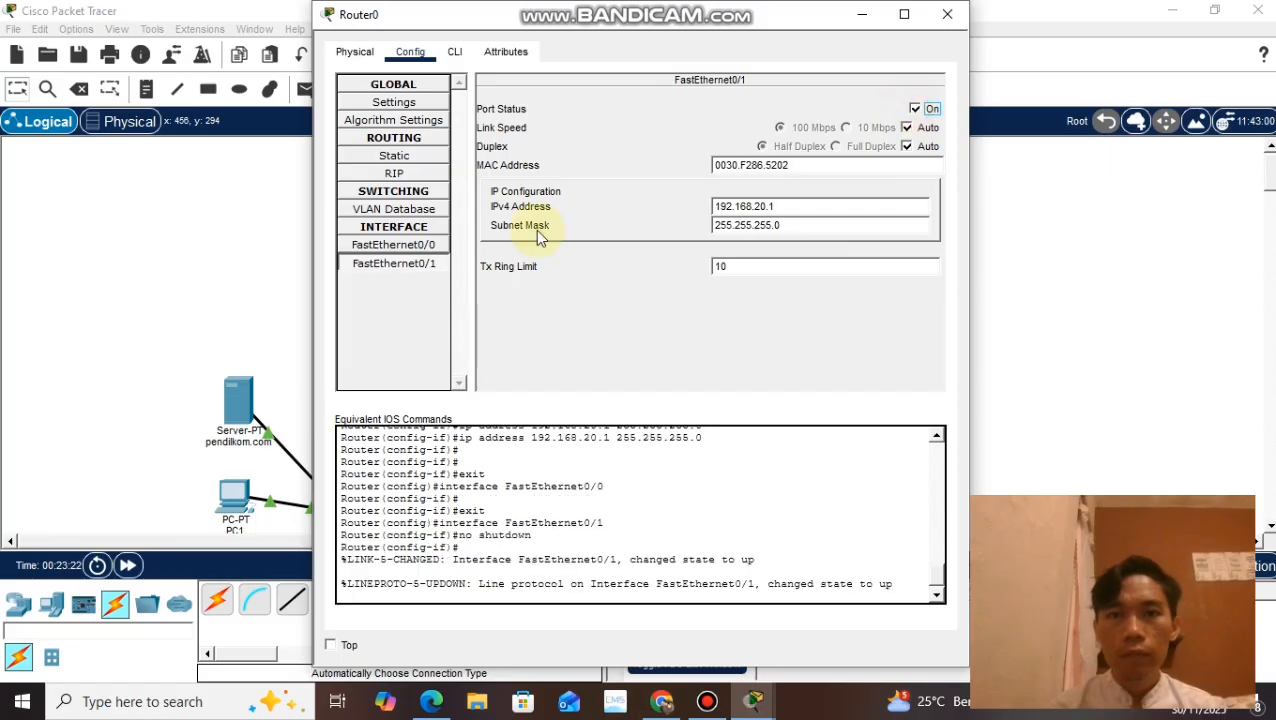
Step: Turn on the port of Router0's FastEthernet0/0 interface and close the router's window
left_click(424, 270)
left_click(421, 245)
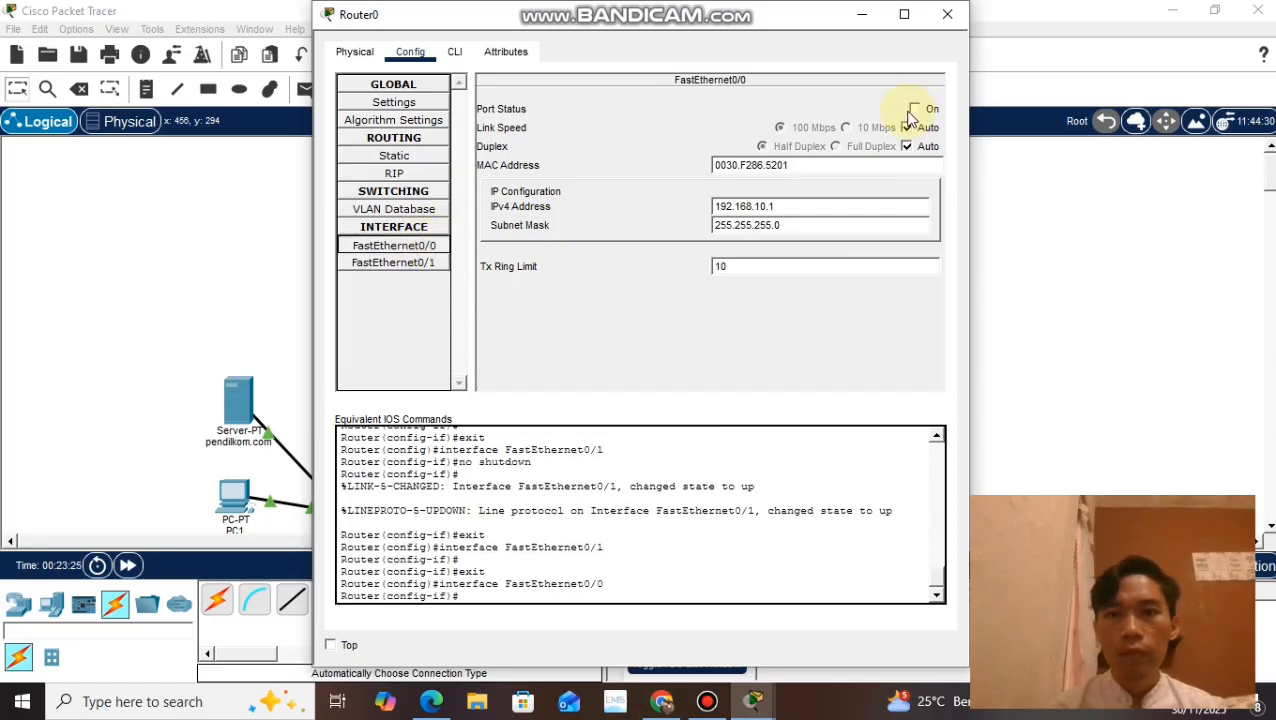
left_click(914, 109)
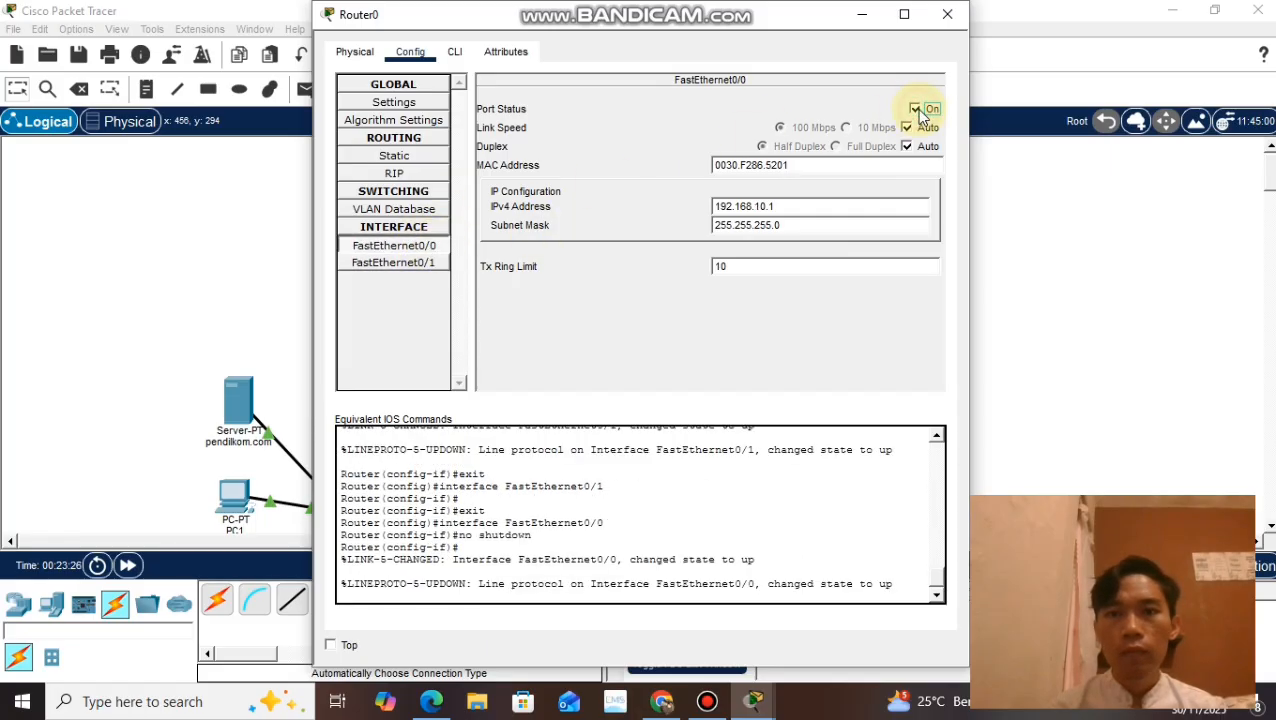
left_click(951, 16)
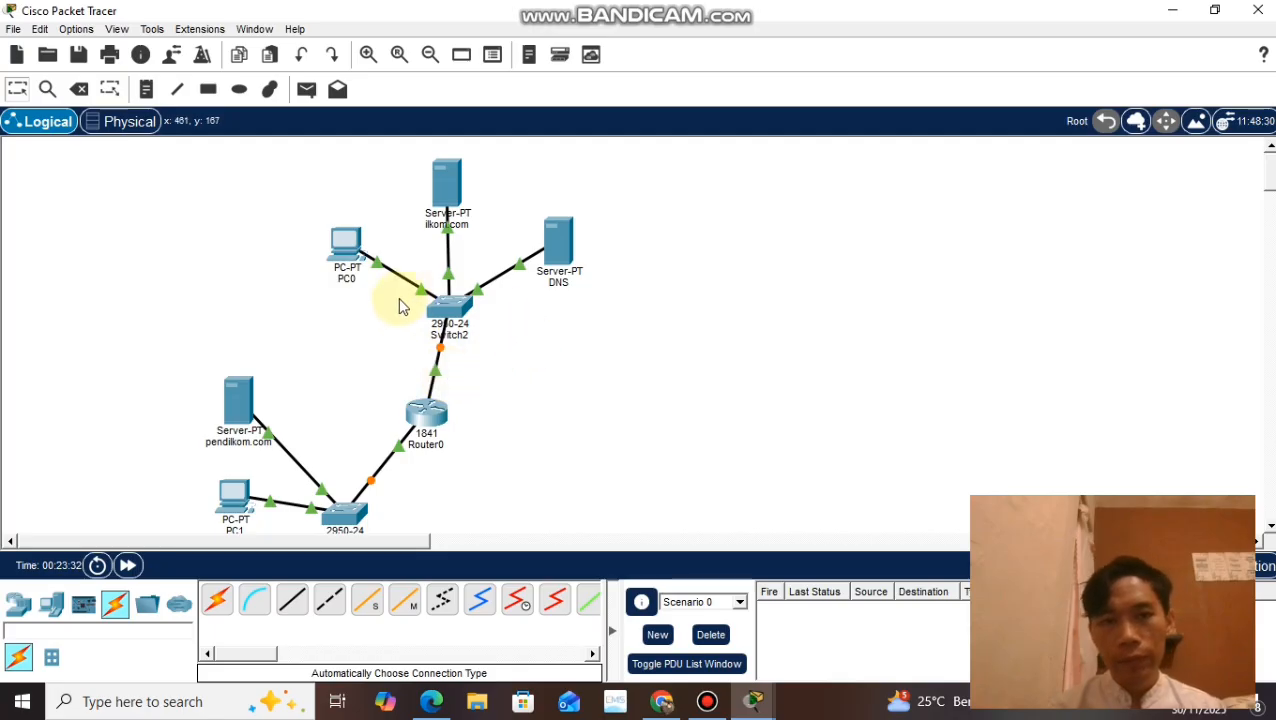
Step: Review the earlier ping output in PC0's command prompt and close the PC windows
scroll(527, 356, "down", 3)
left_click(443, 350)
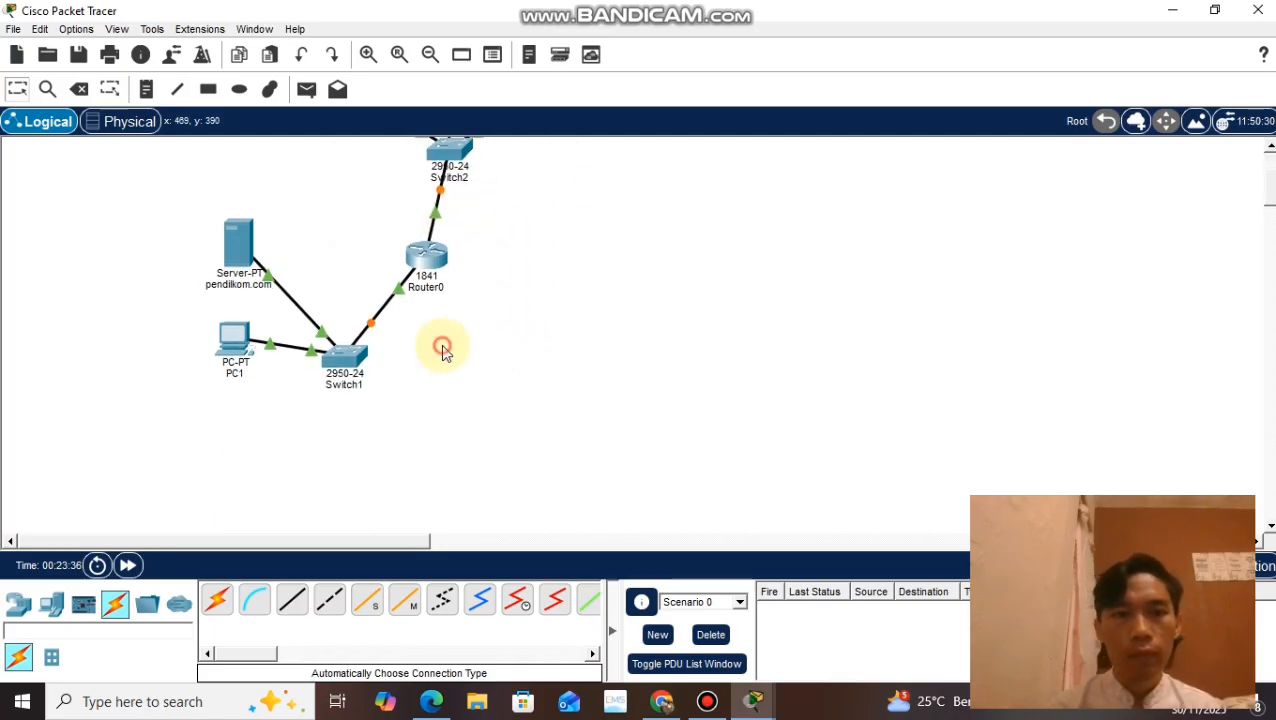
scroll(443, 346, "up", 2)
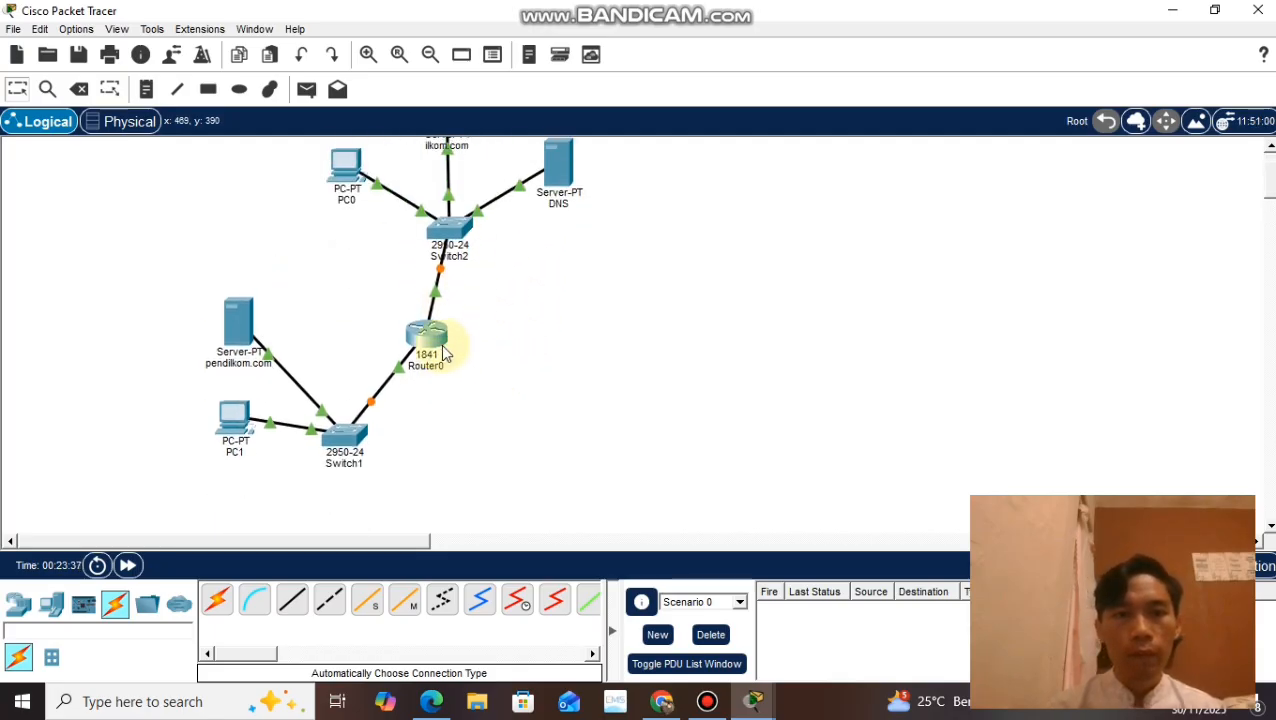
left_click(341, 172)
left_click(783, 150)
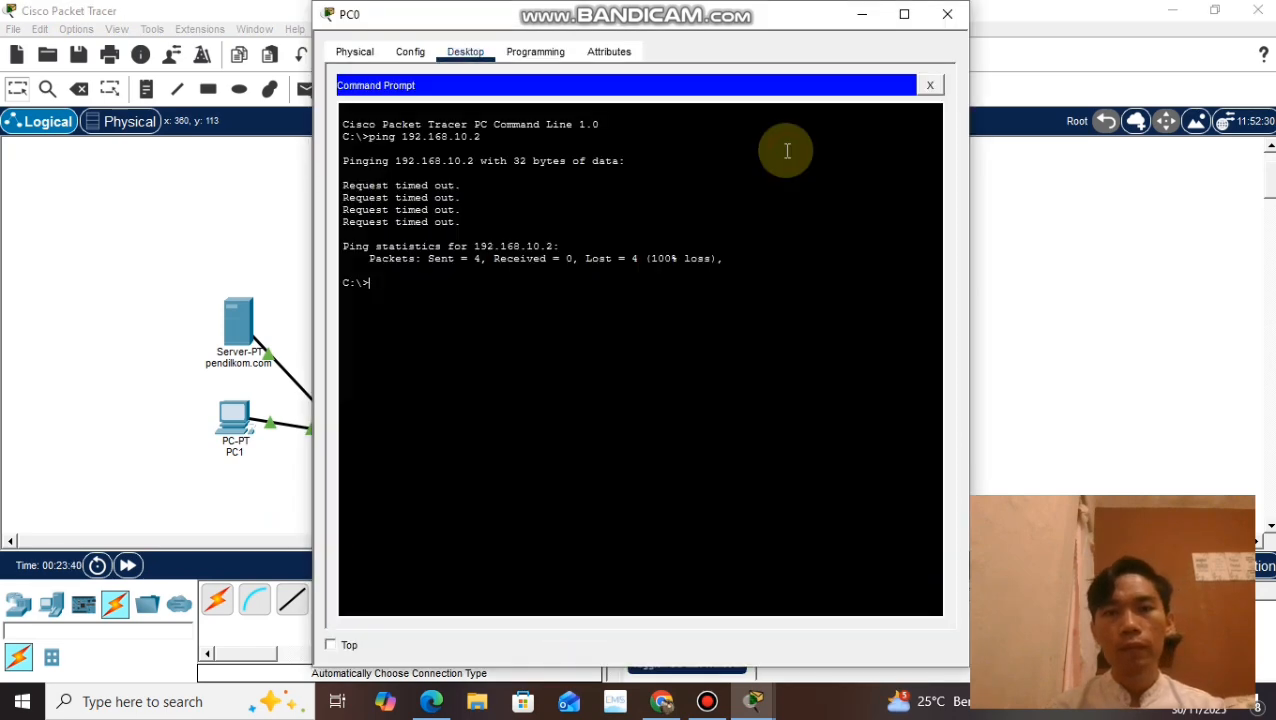
left_click_drag(427, 268, 331, 117)
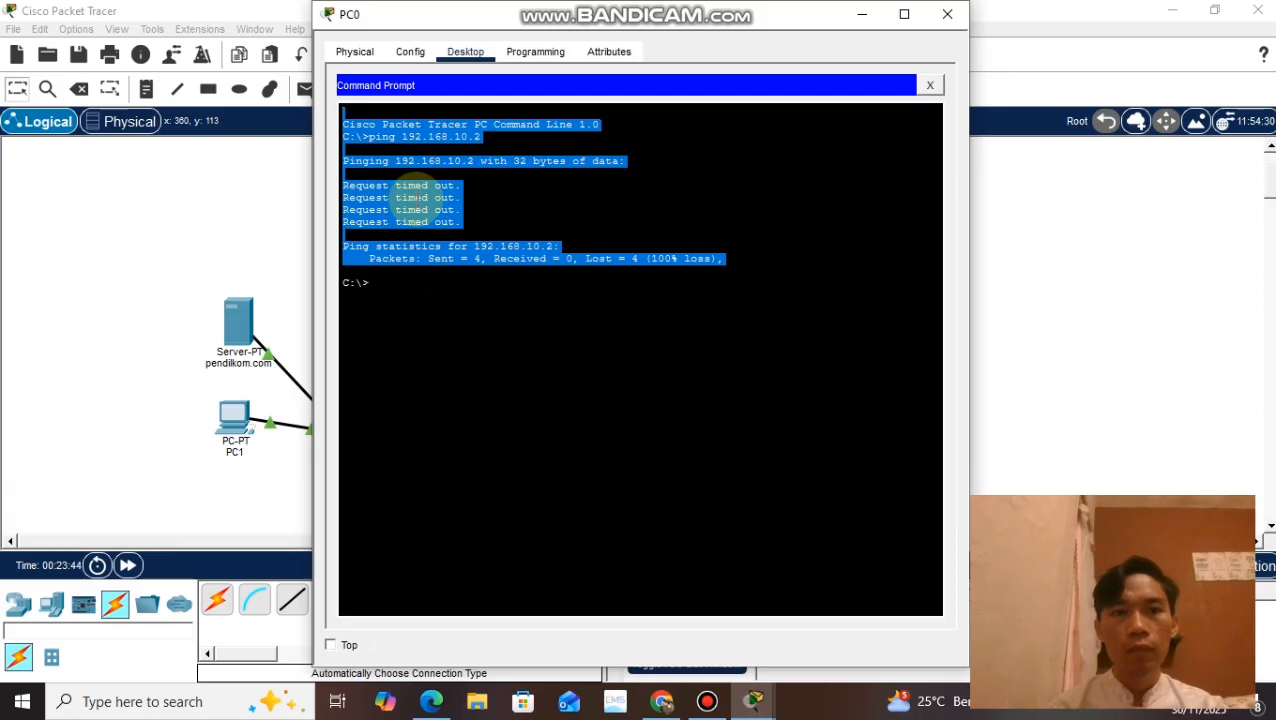
left_click(932, 87)
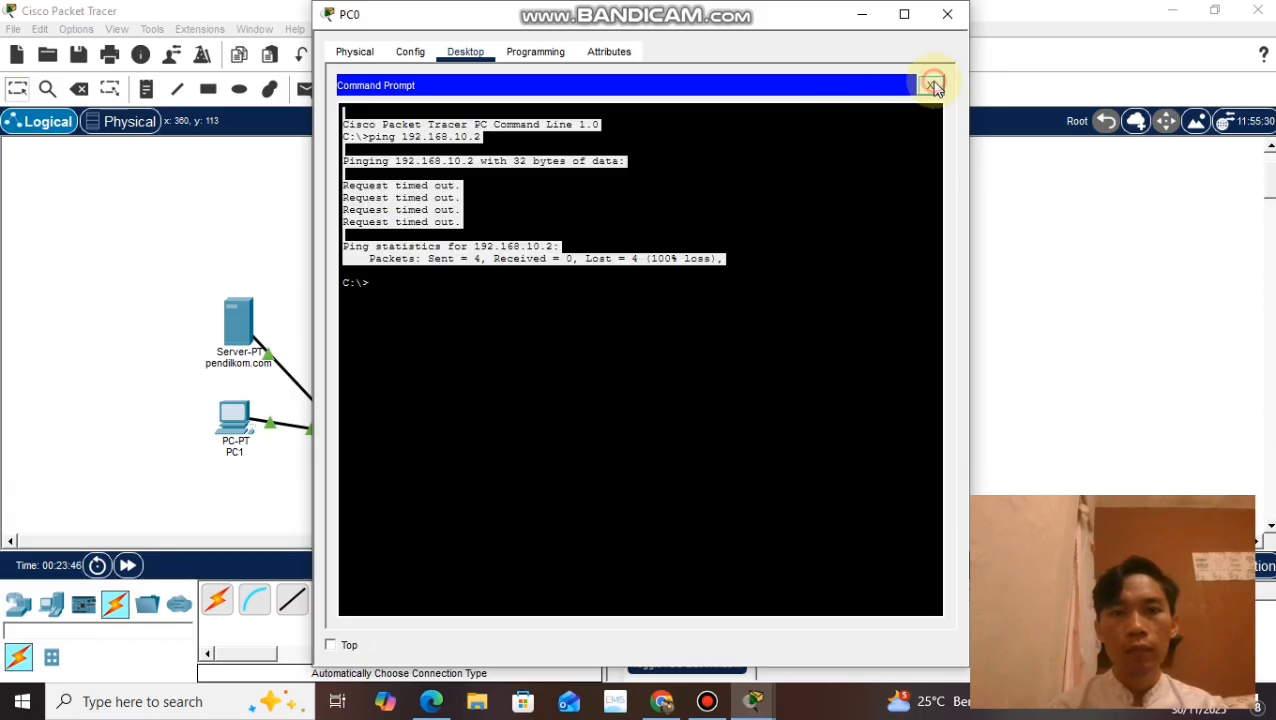
left_click(740, 147)
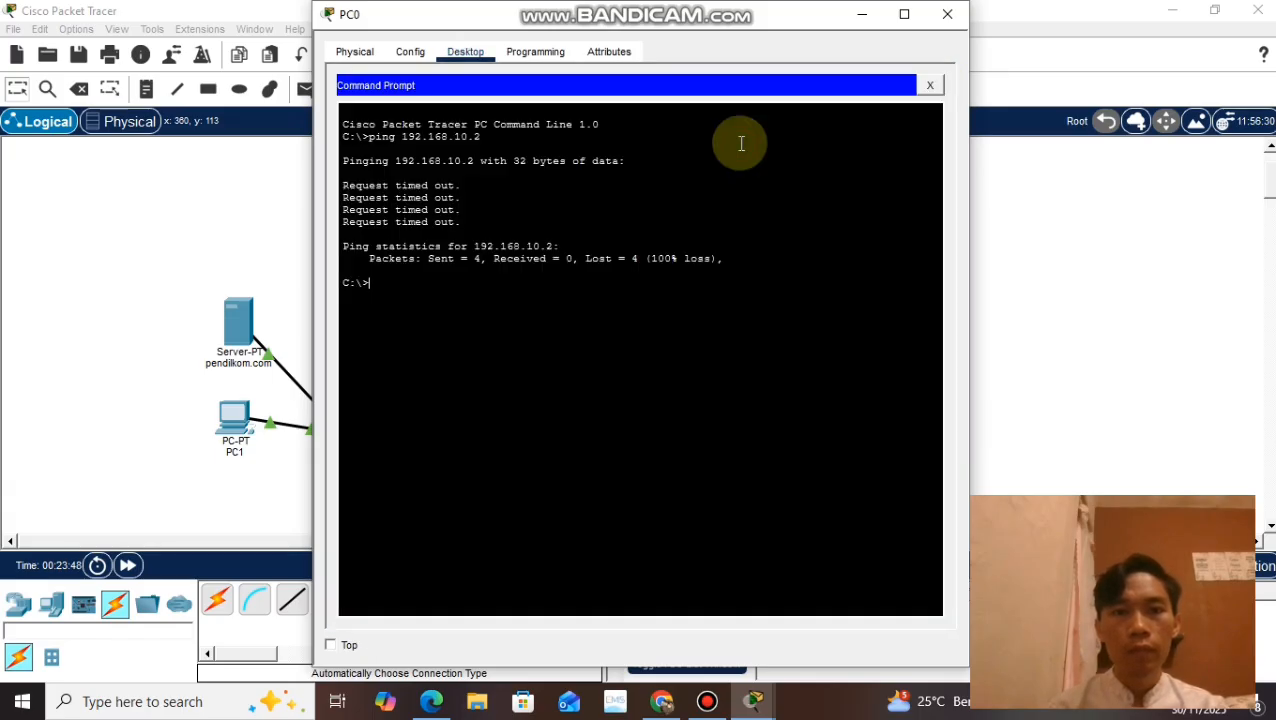
left_click(948, 14)
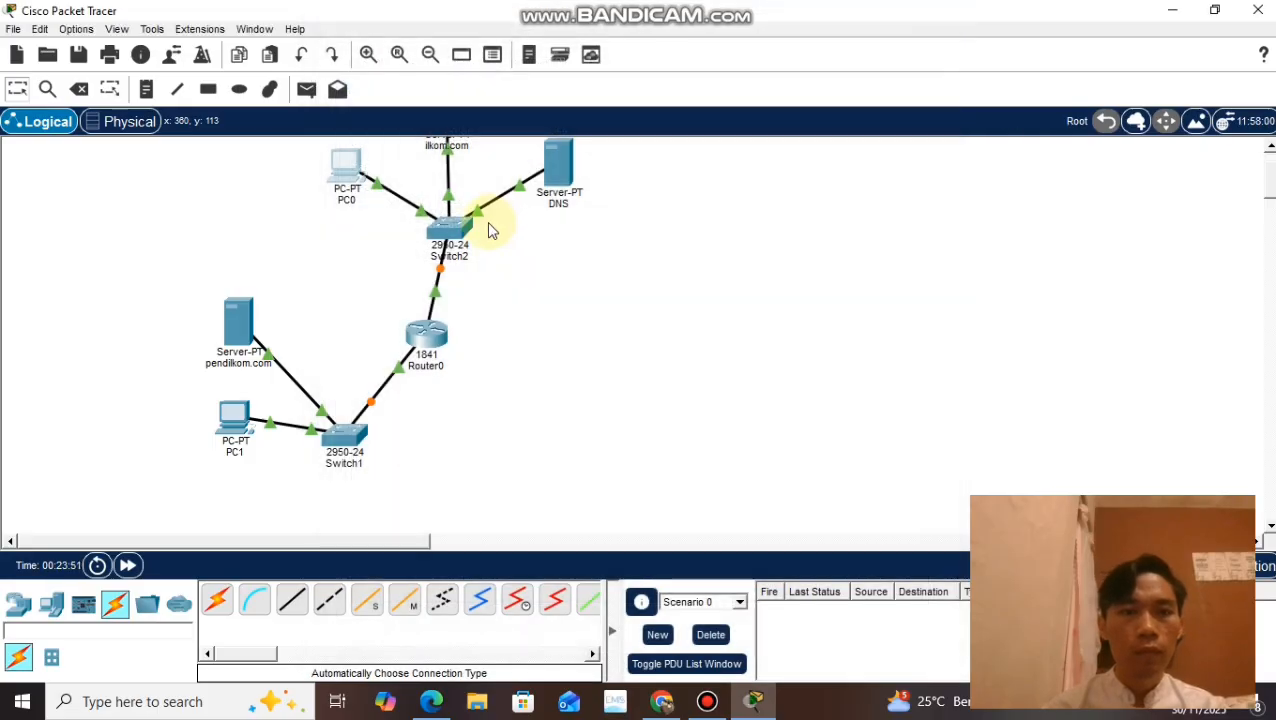
left_click(228, 437)
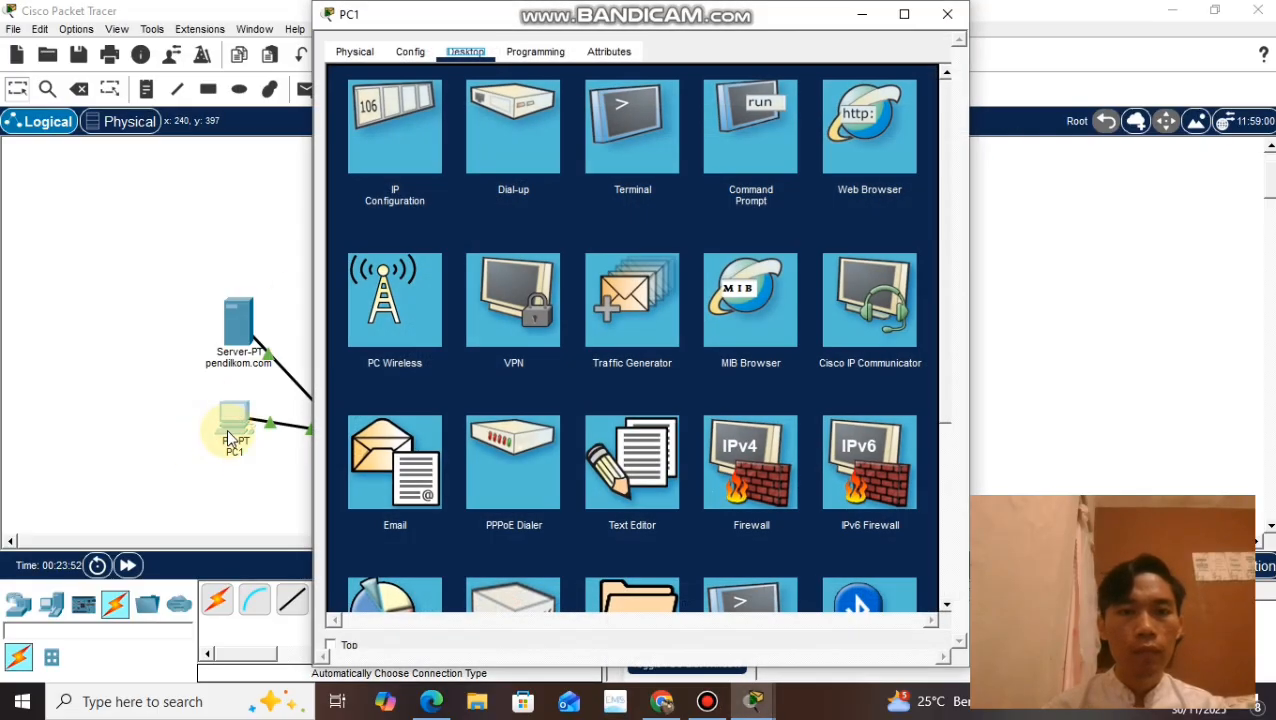
left_click(945, 16)
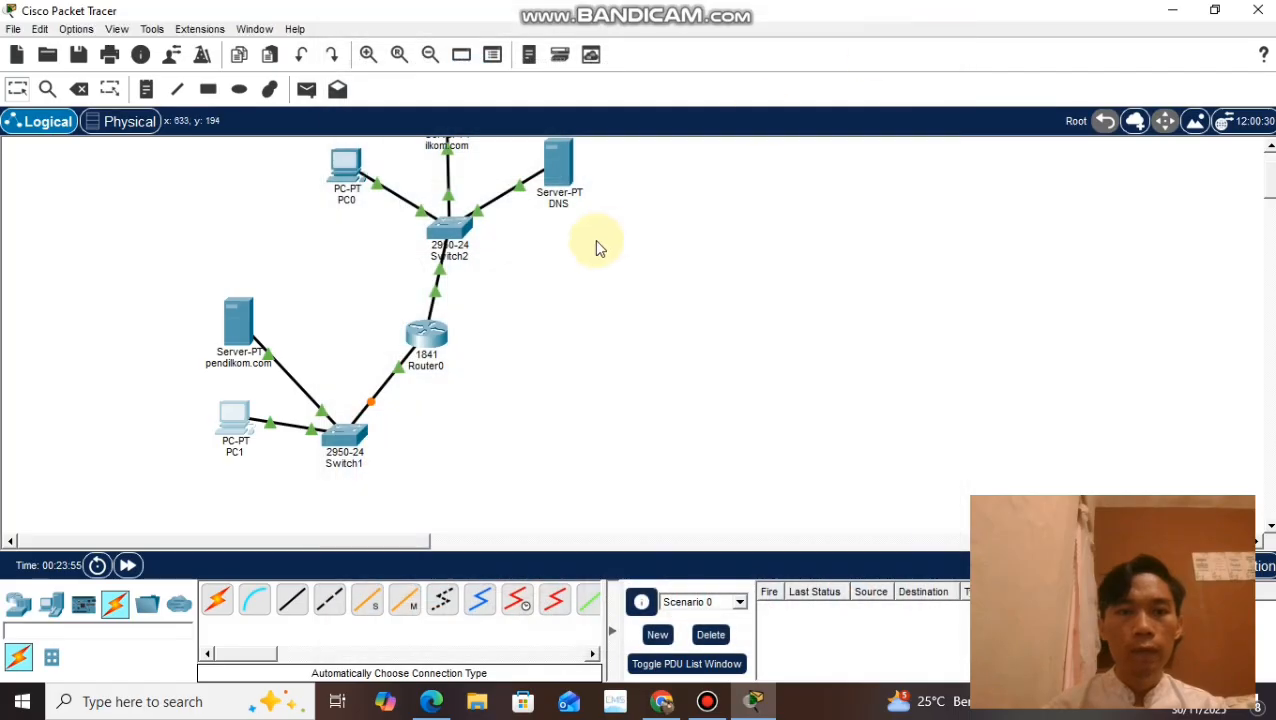
Step: Repeat the ping to 192.168.10.2 from PC0's command prompt with both router ports on, and close the window
left_click(345, 178)
left_click(345, 178)
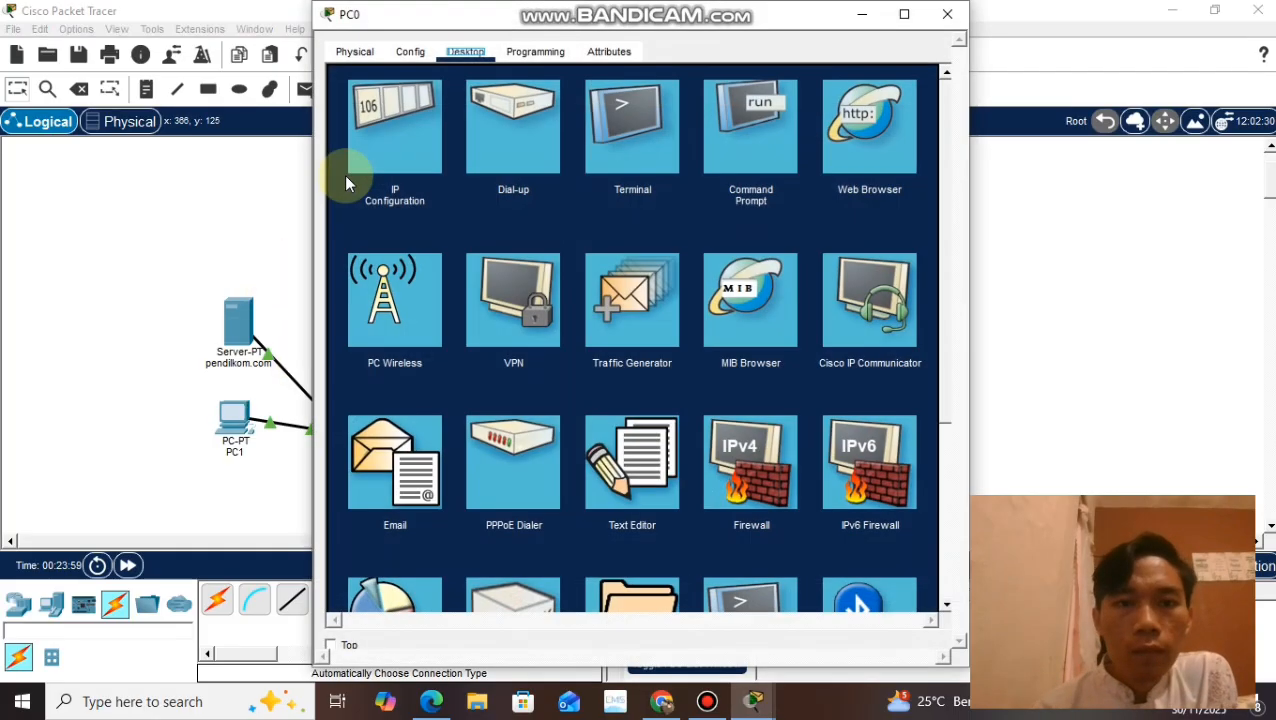
left_click(723, 176)
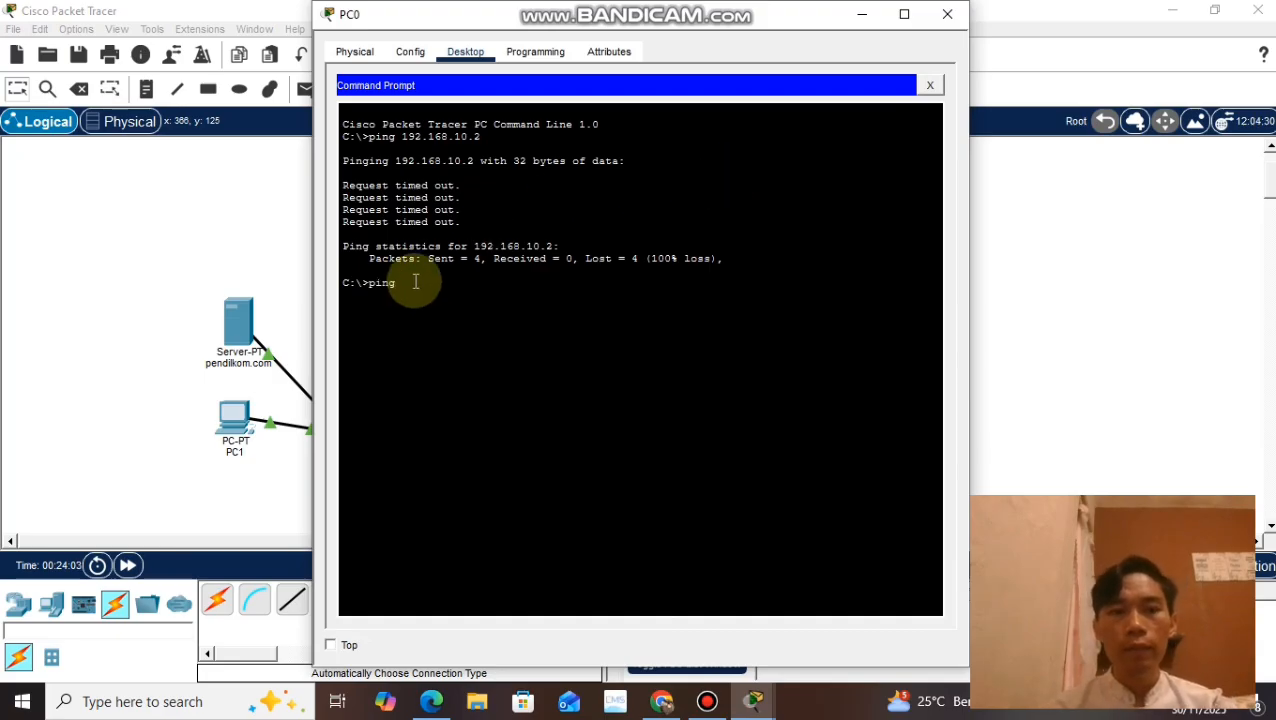
type("ping 192.168.10.")
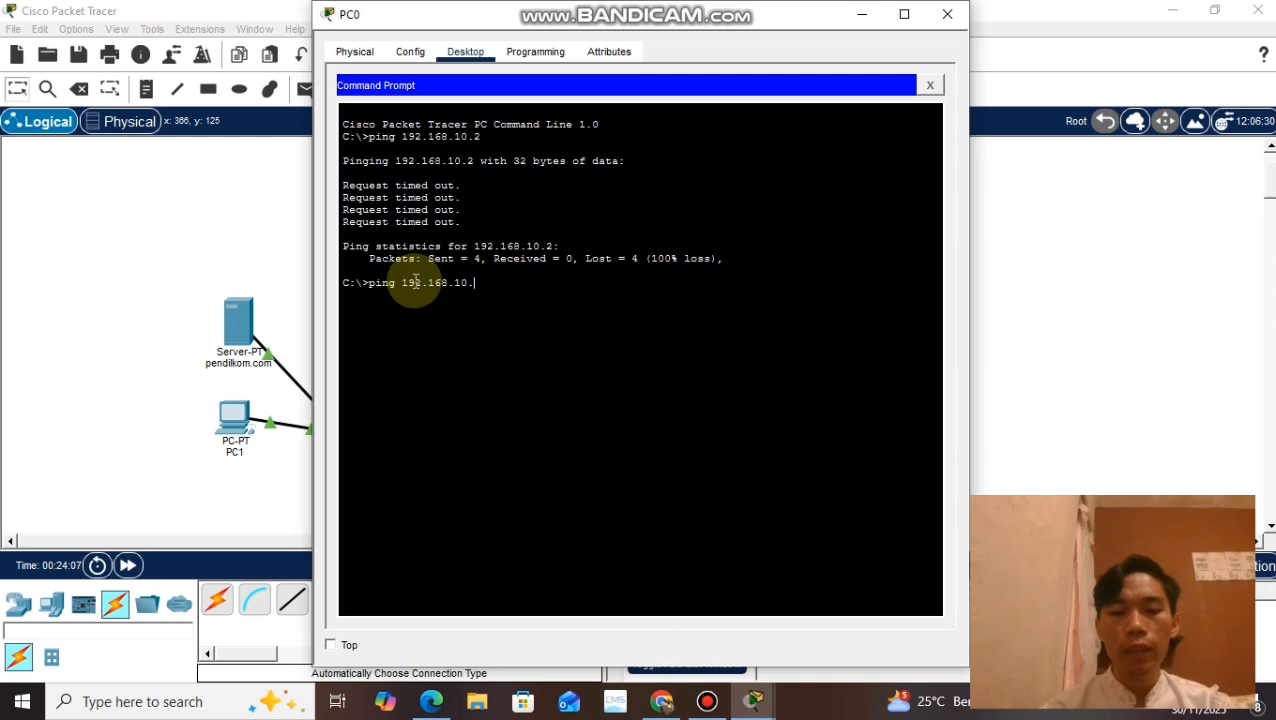
type("2")
key("Return")
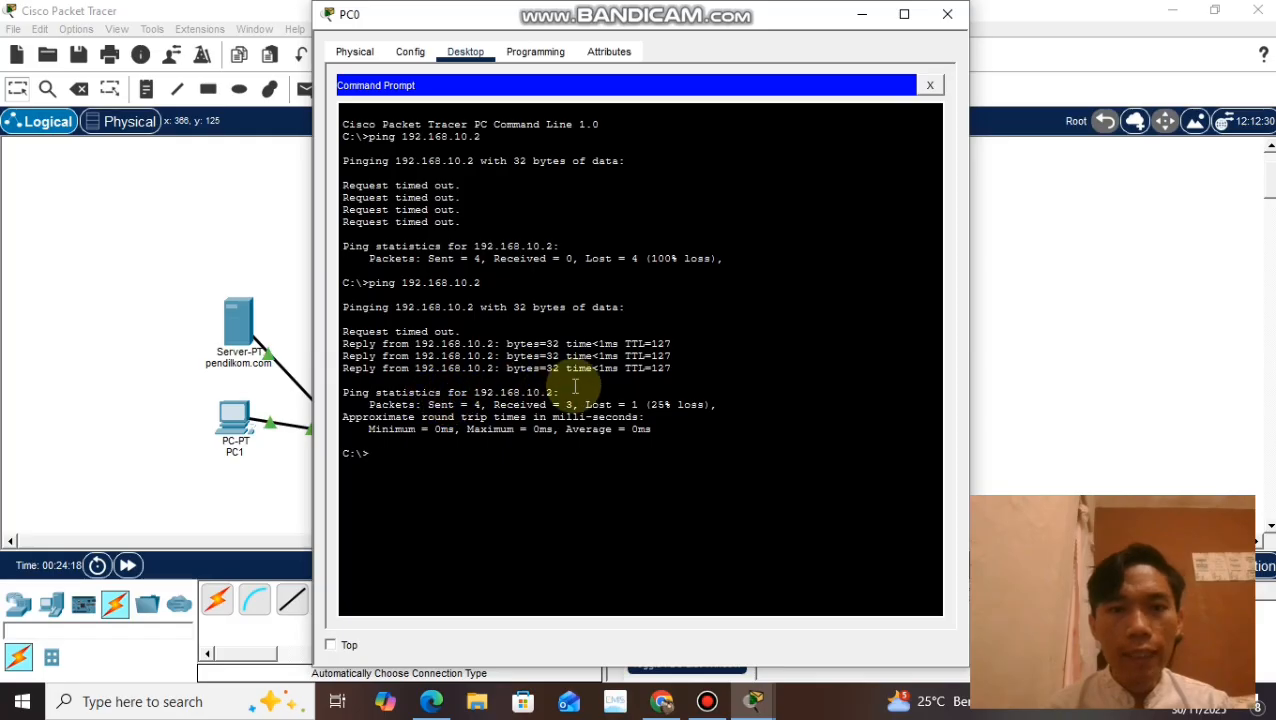
left_click(948, 15)
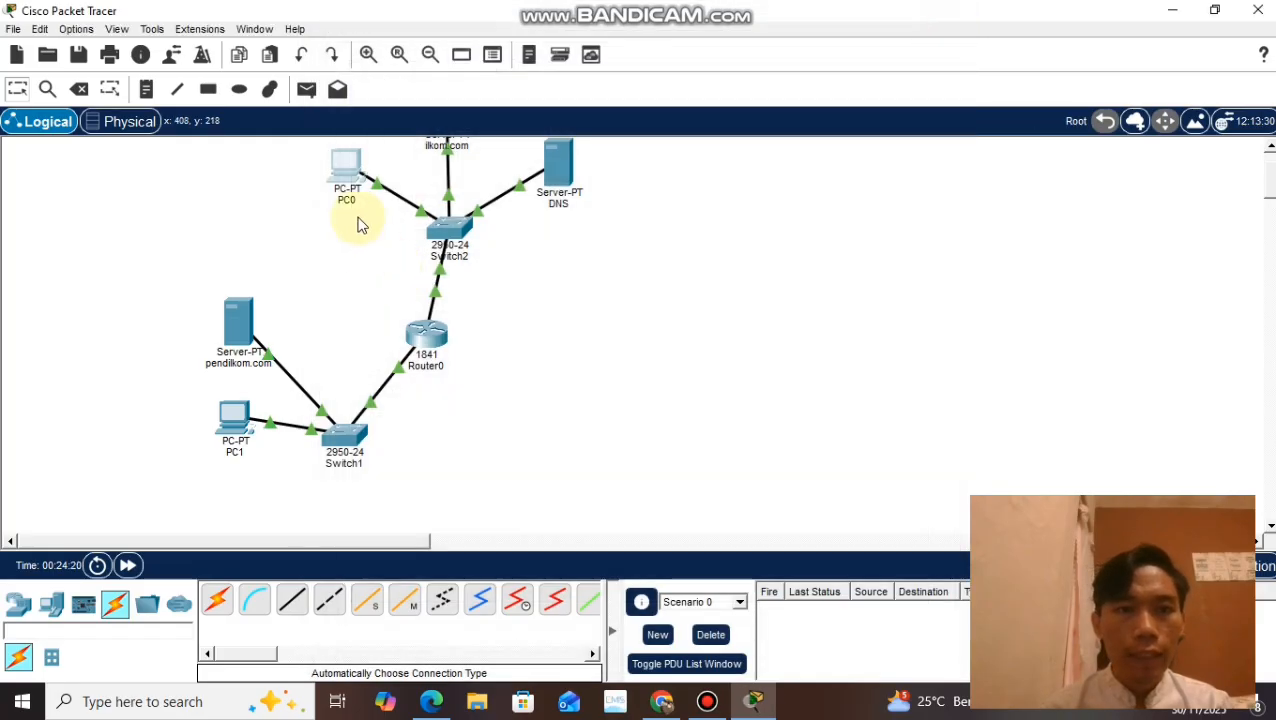
Step: Repeat the ping to 192.168.20.2 from PC1's command prompt and close the PC's window
mouse_move(347, 180)
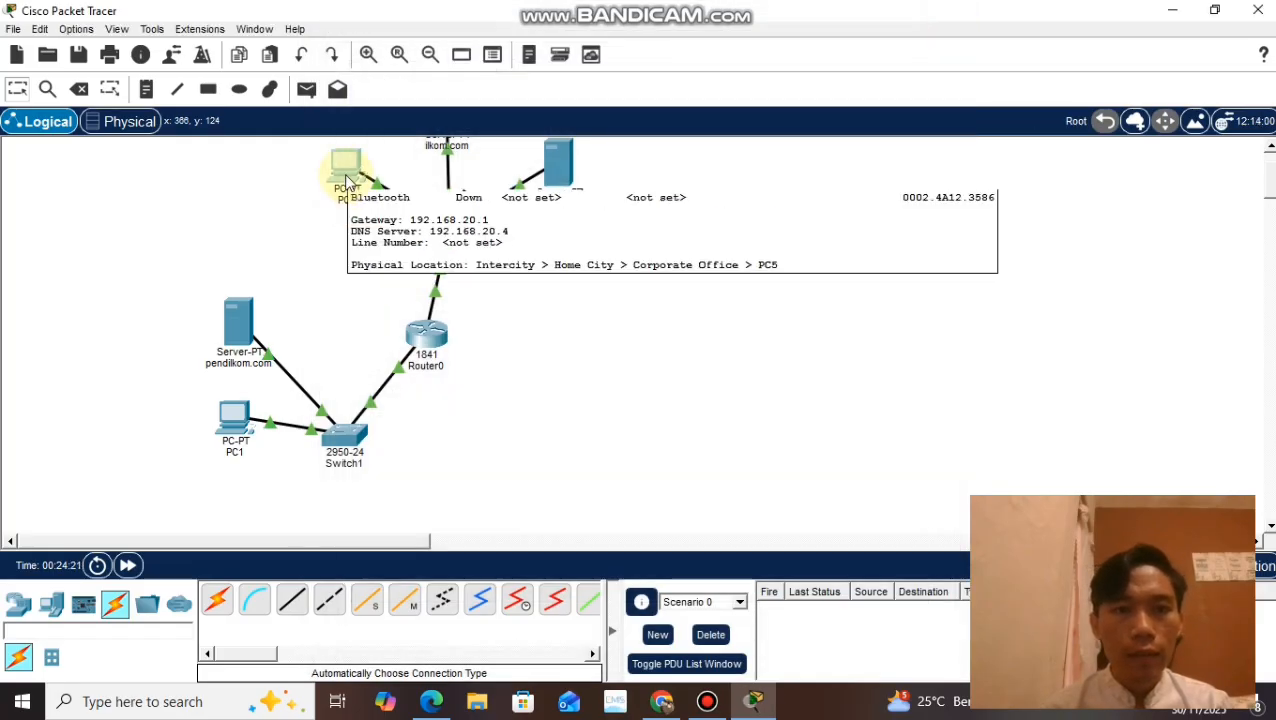
left_click(238, 428)
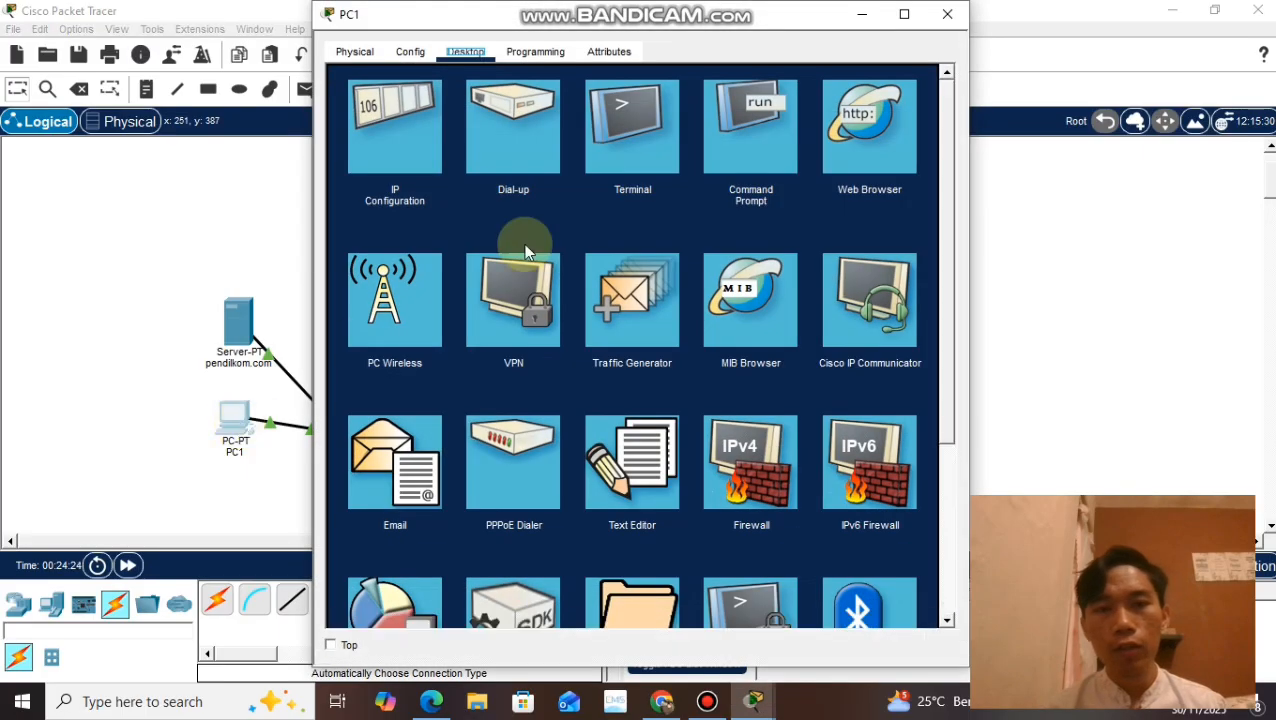
left_click(779, 152)
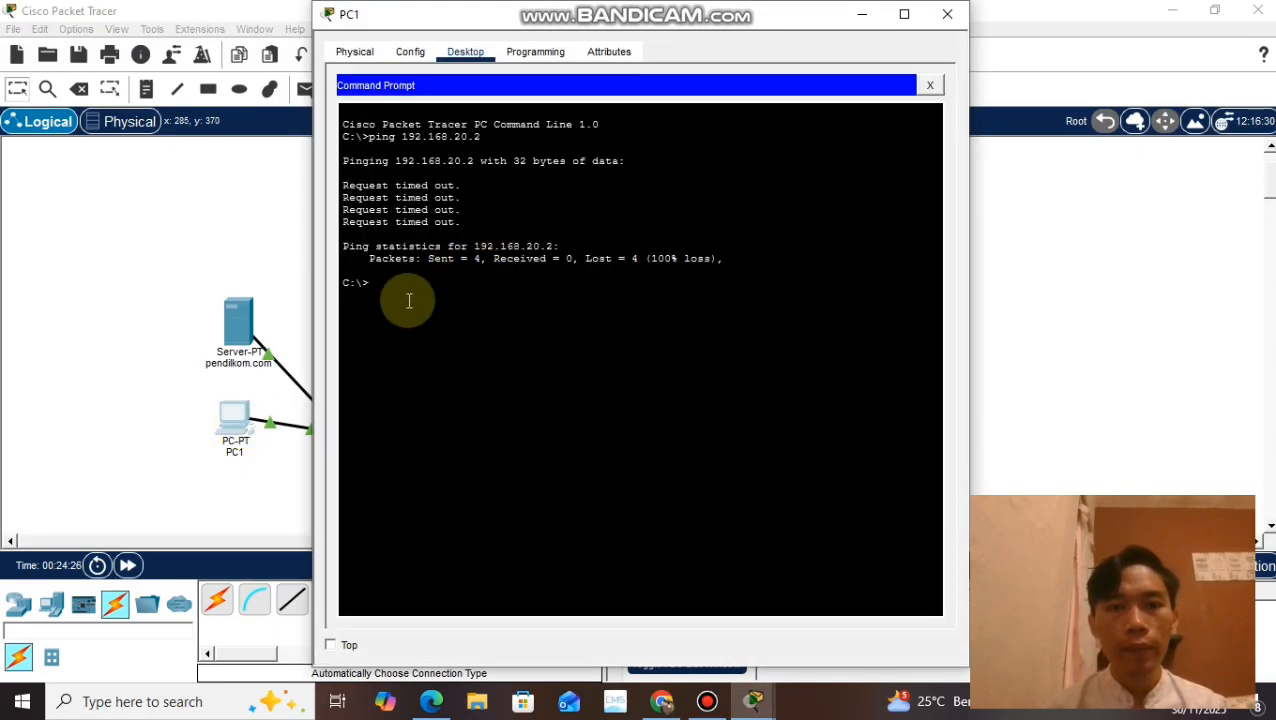
type("ping 192.168.20.2")
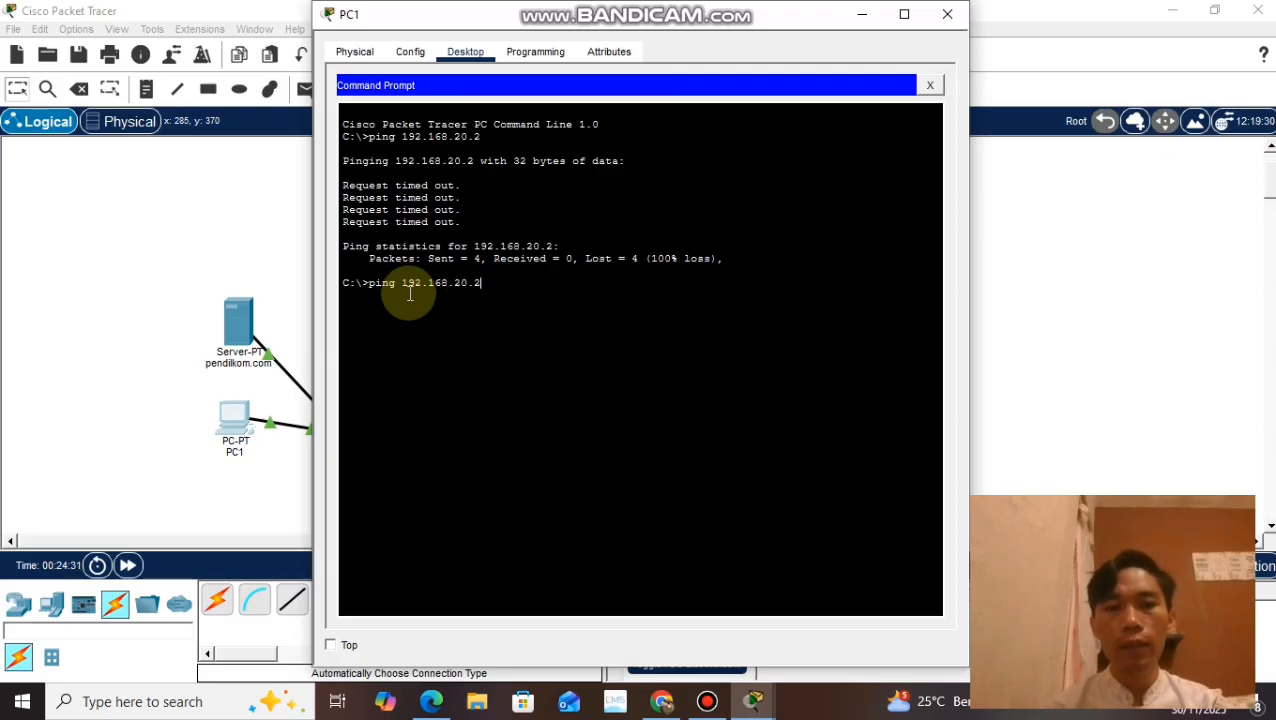
key("Return")
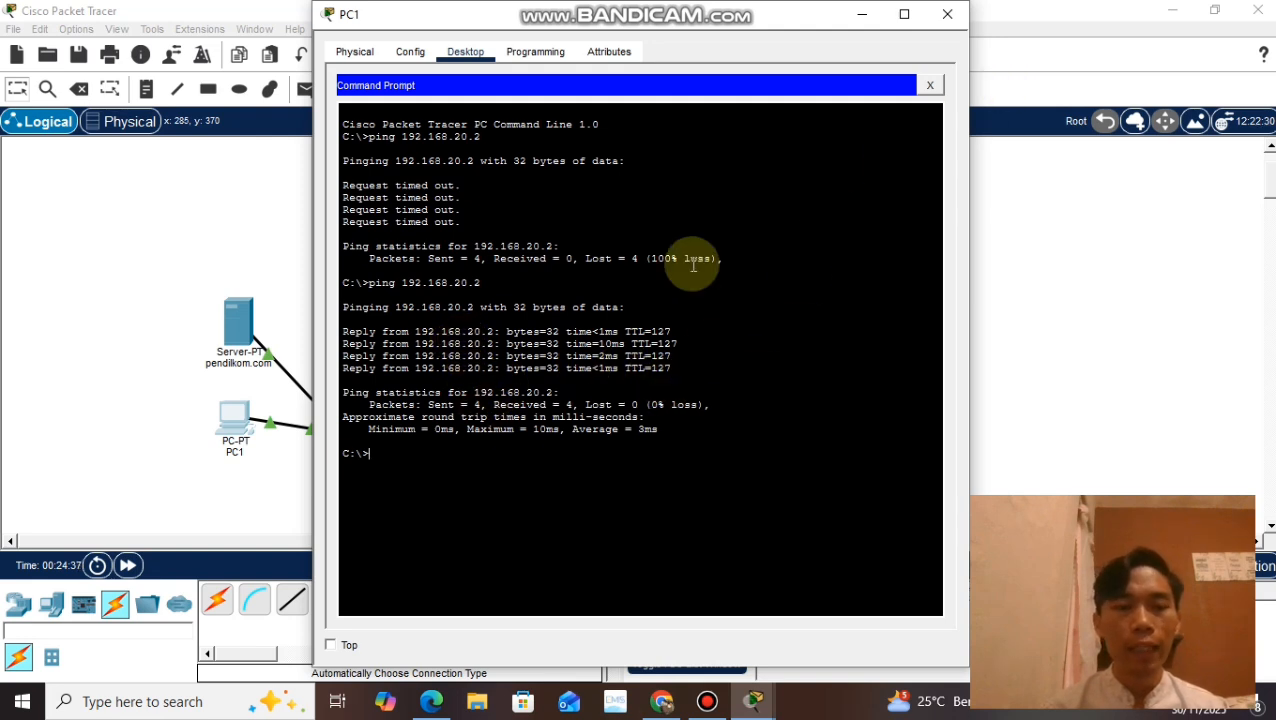
left_click(958, 20)
Step: Switch to Chrome to read the task list under question 4 of the assignment, and return to Packet Tracer
left_click(661, 701)
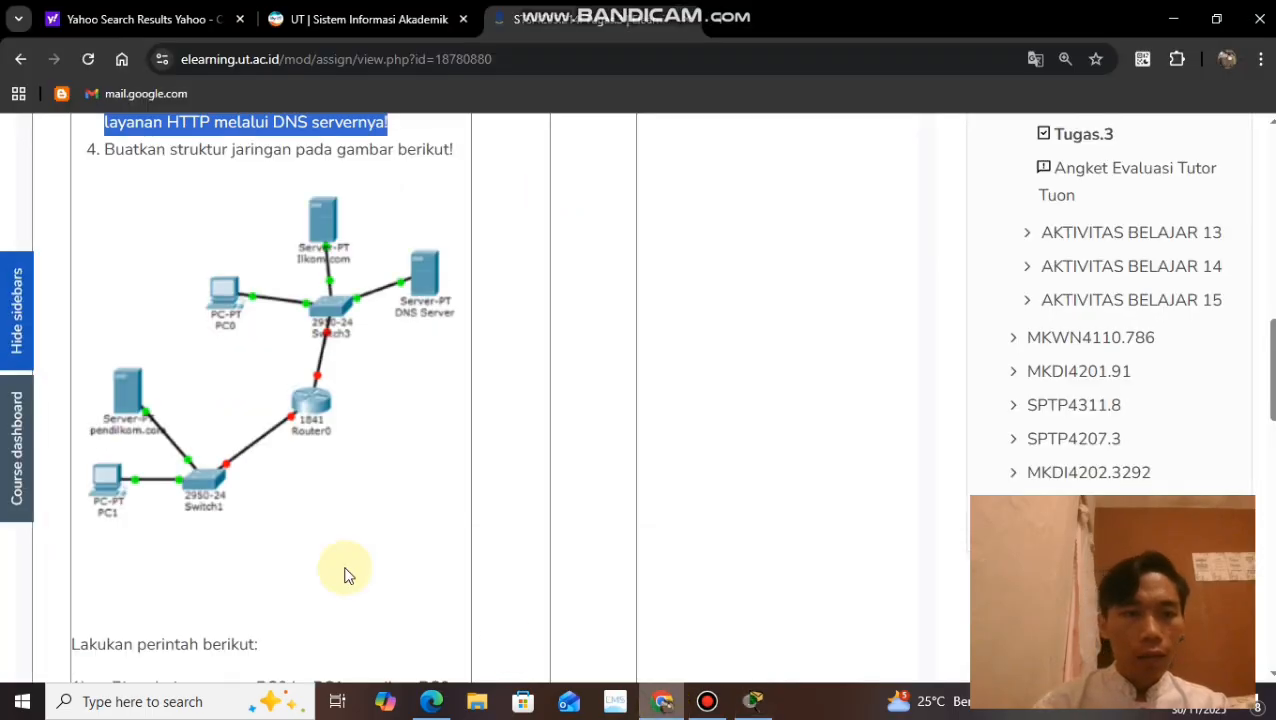
scroll(169, 478, "down", 4)
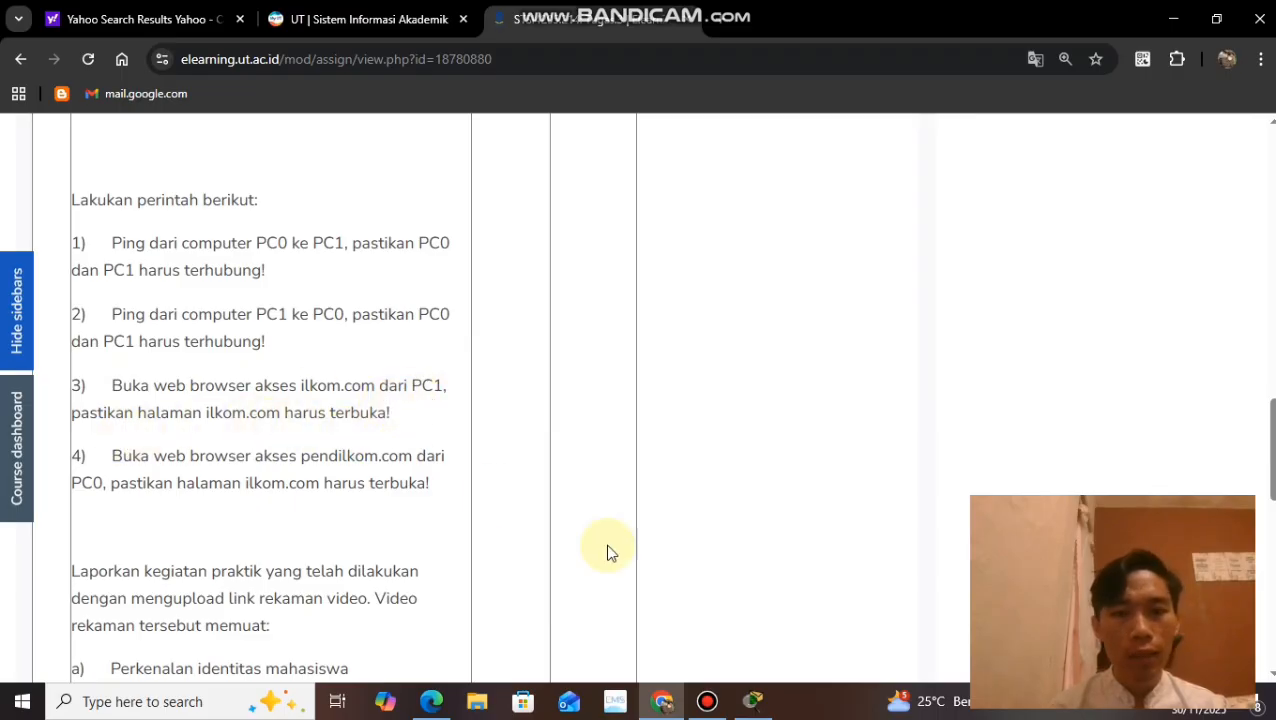
left_click(755, 700)
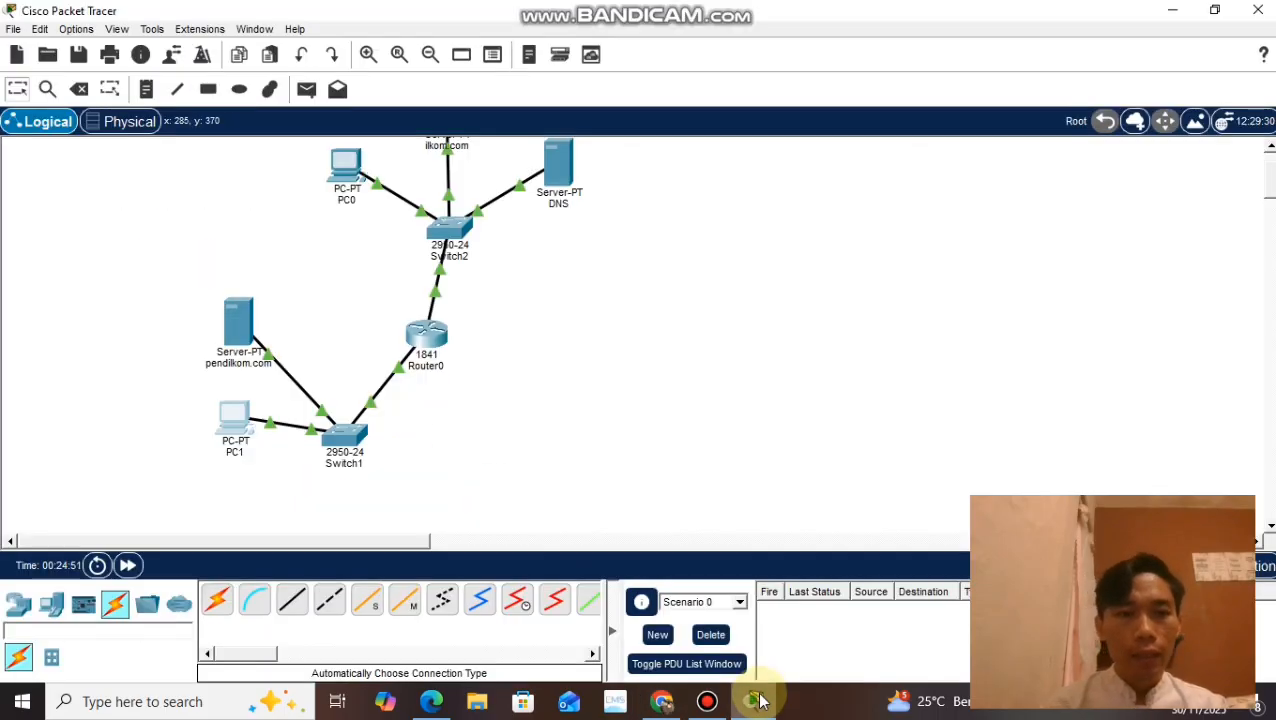
Step: Request ilkom.com in PC1's web browser
scroll(484, 382, "up", 2)
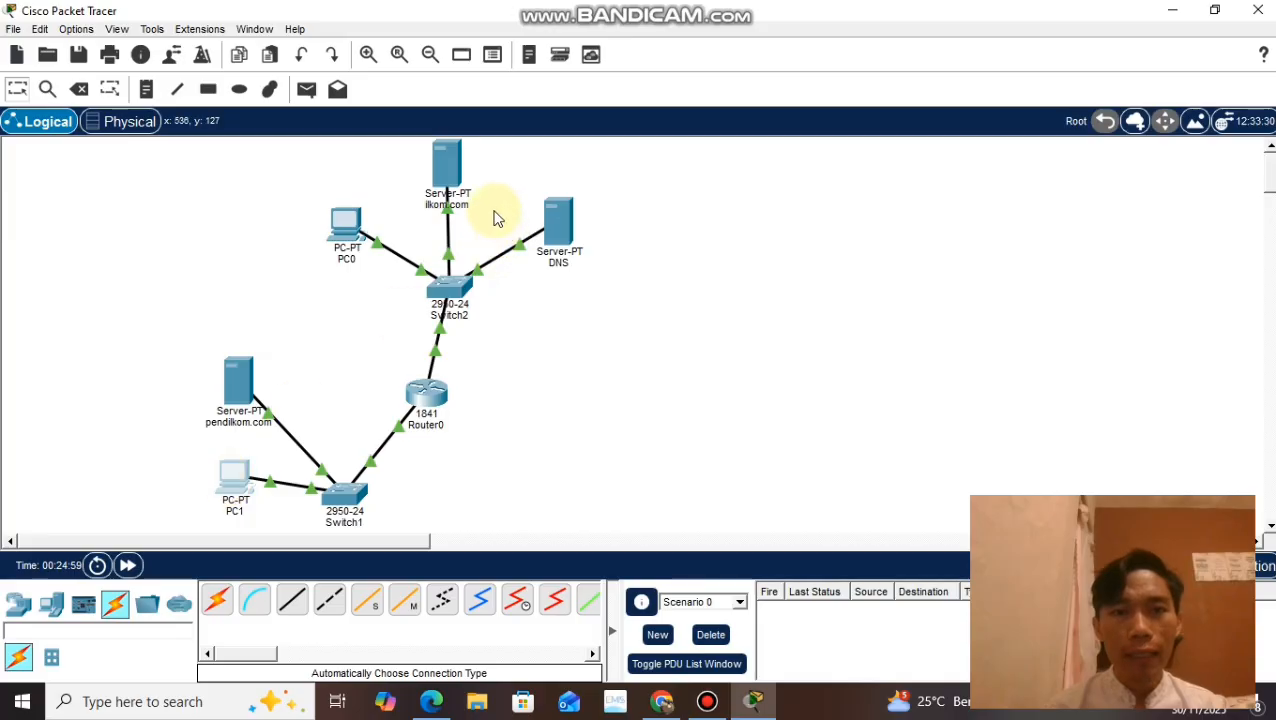
left_click(228, 490)
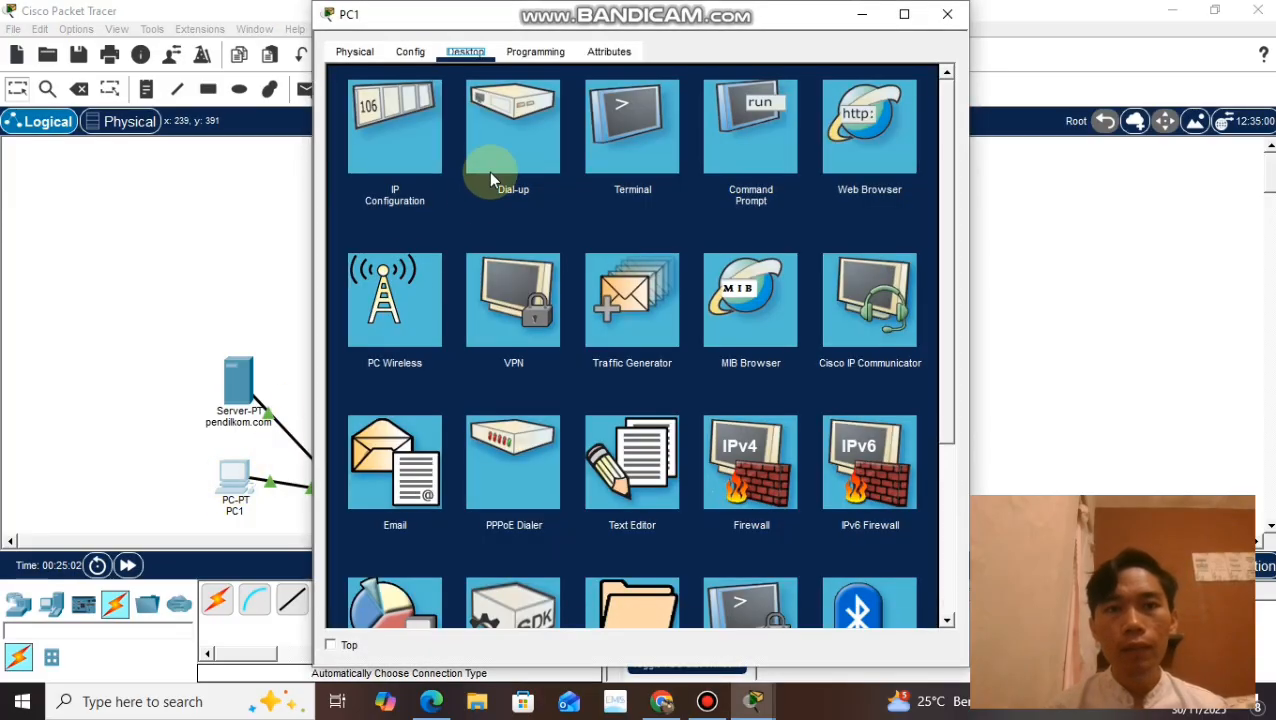
left_click(838, 143)
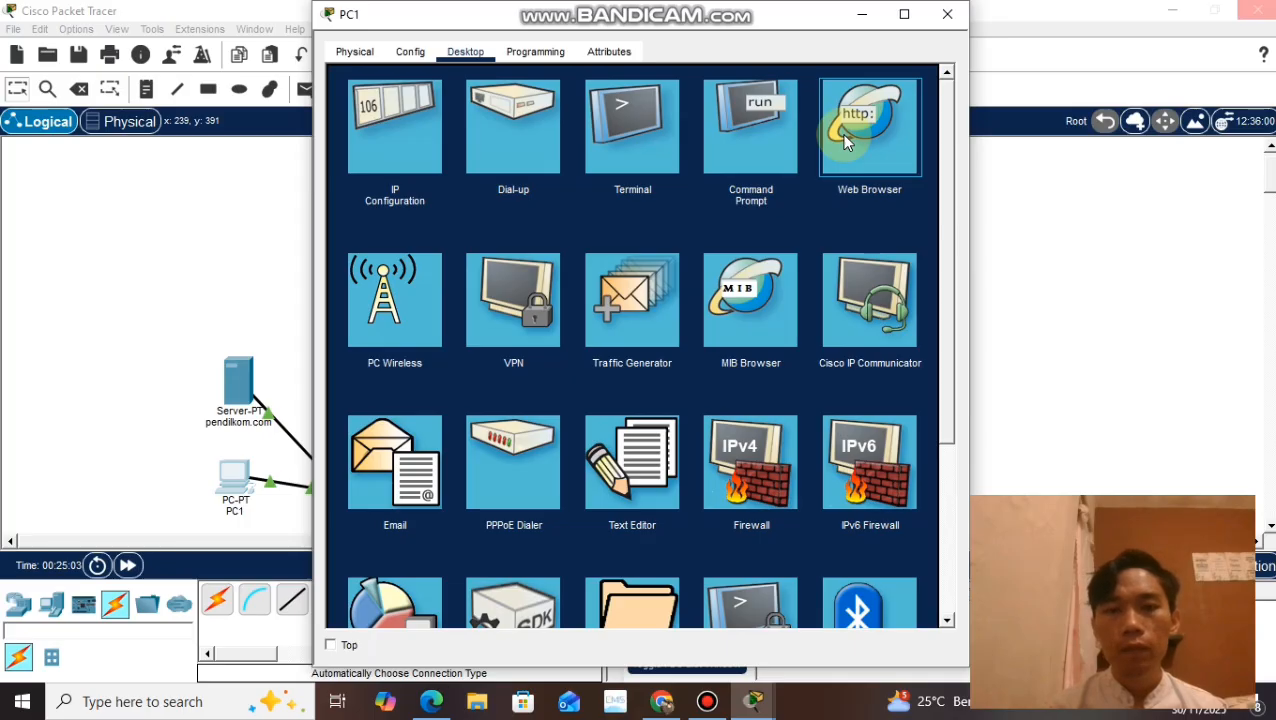
left_click(843, 141)
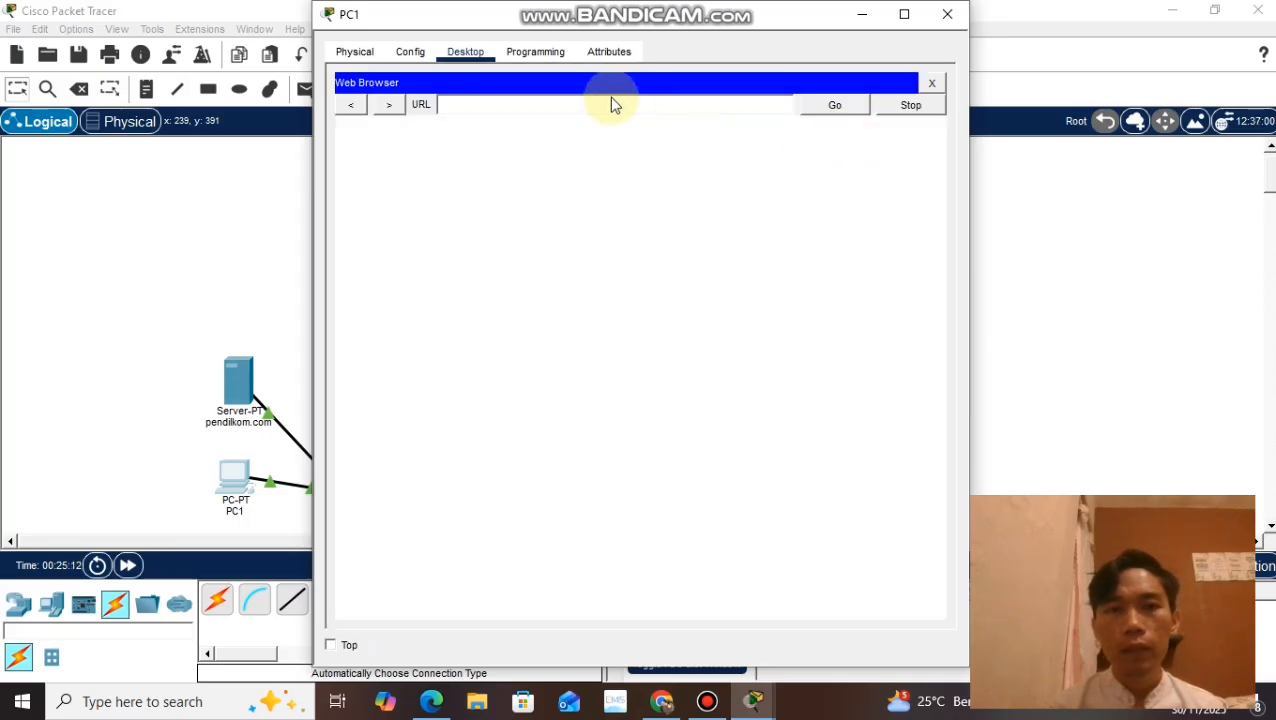
left_click(607, 102)
type("il")
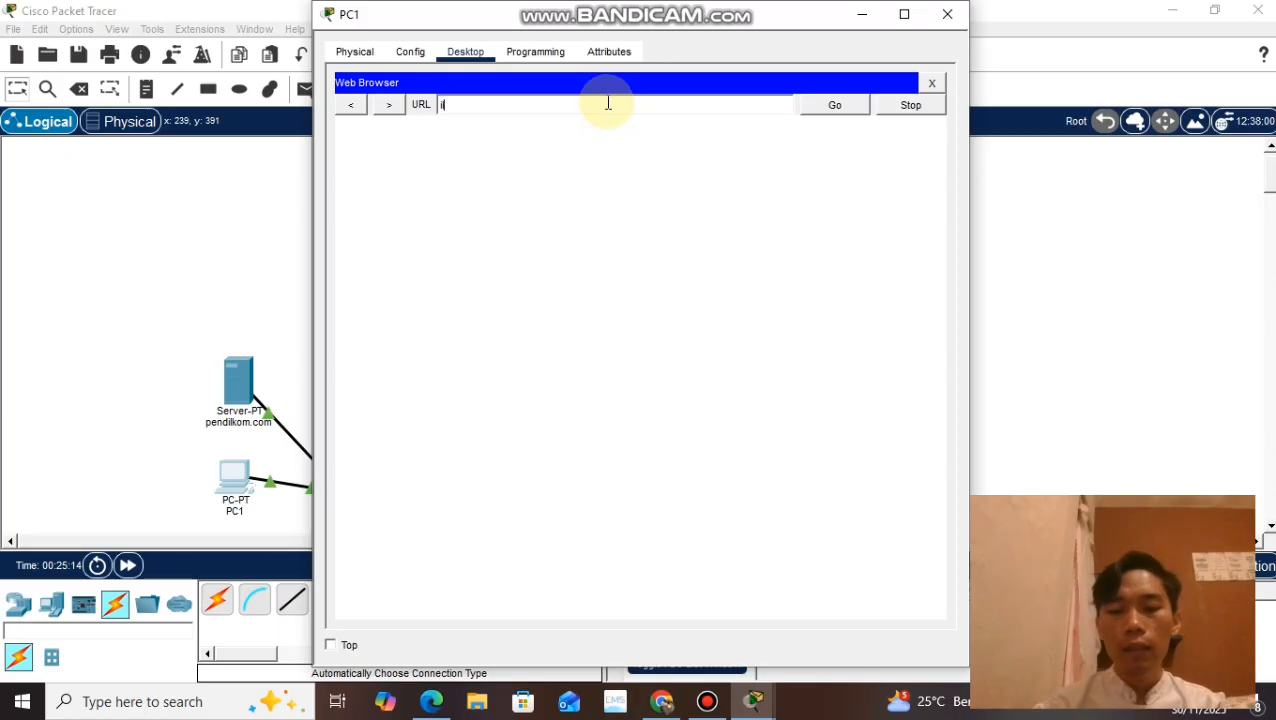
type("kom.com")
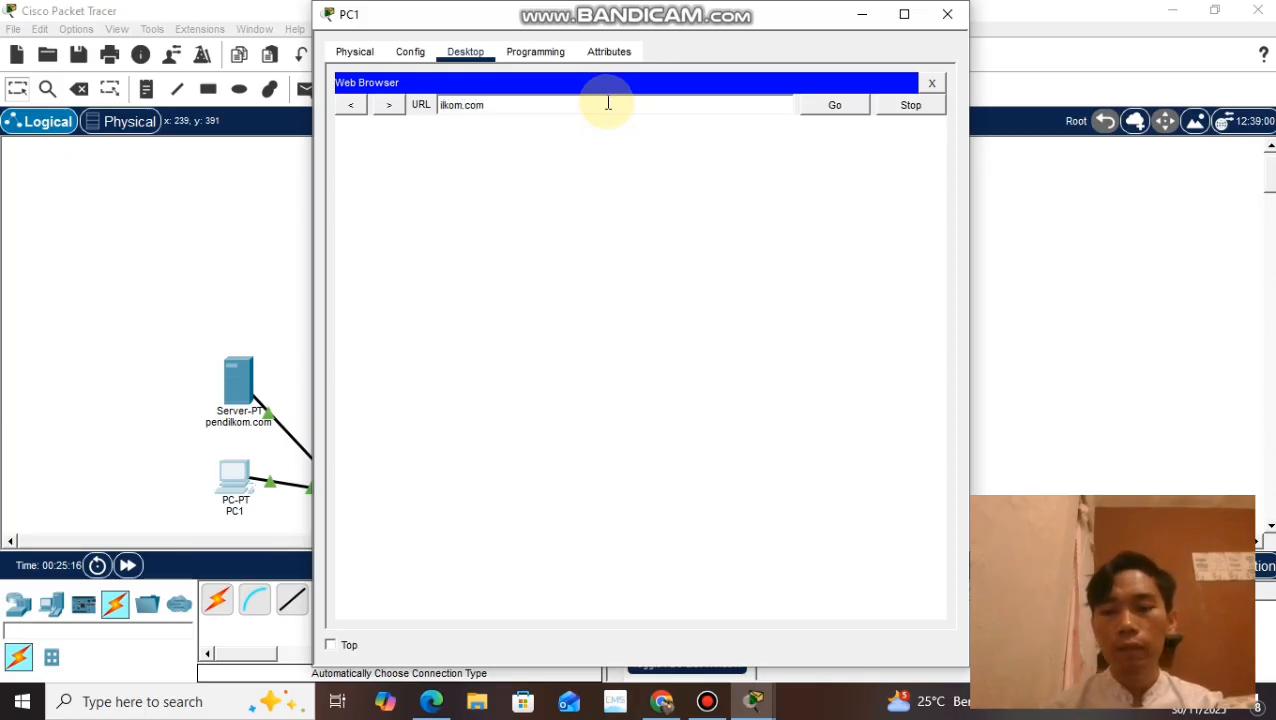
key("Return")
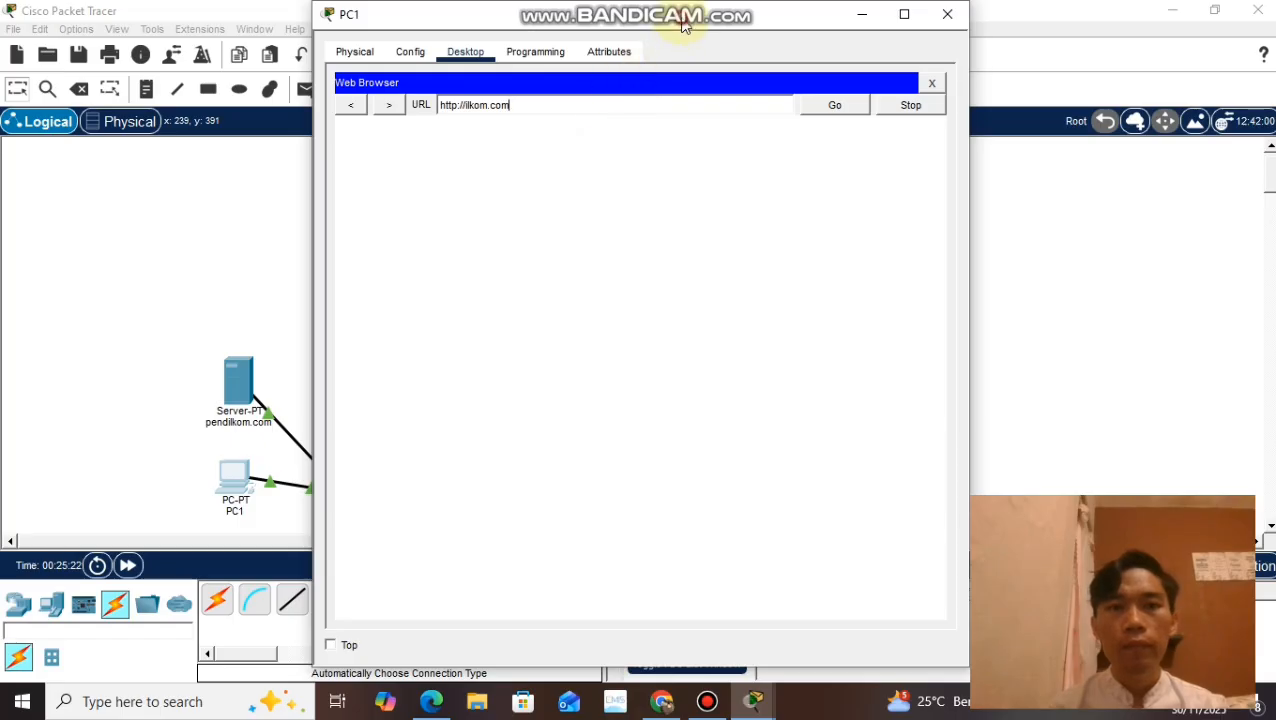
Step: Move PC1's window aside at its normal size to uncover the network topology
left_click_drag(684, 20, 995, 8)
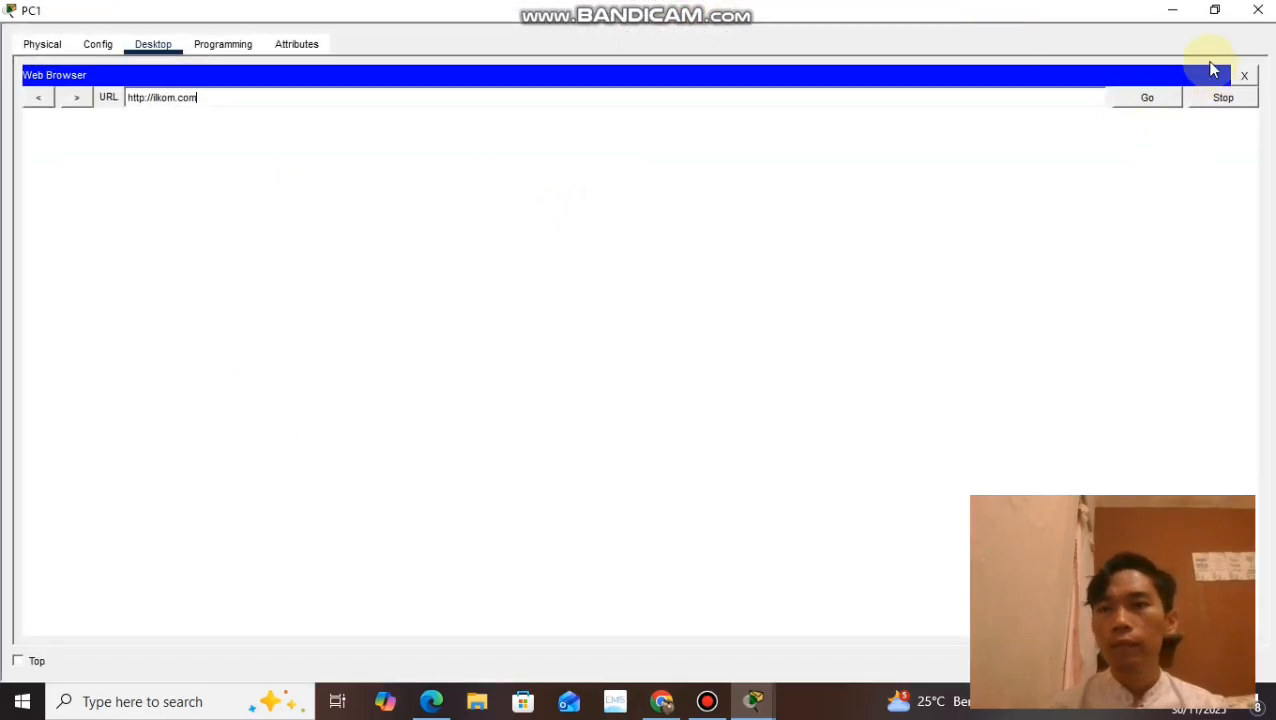
left_click(1213, 12)
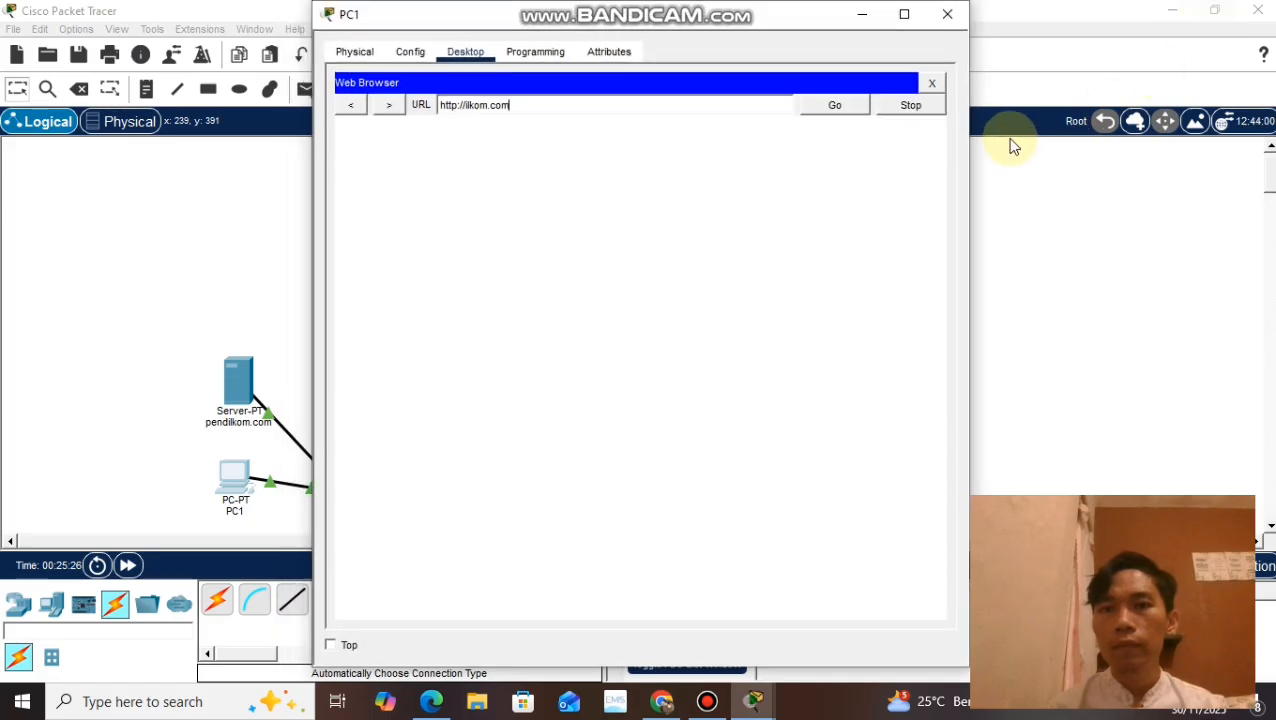
left_click_drag(818, 25, 1022, 68)
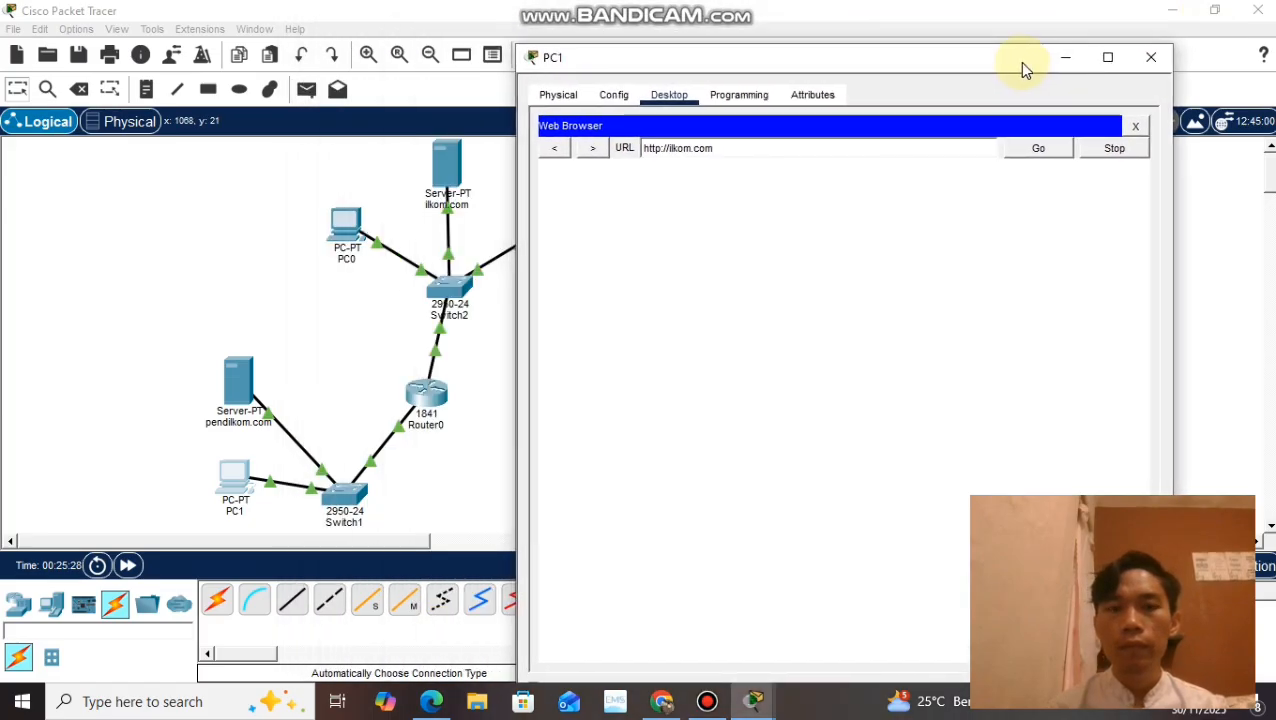
Step: Load ilkom.com in PC1's web browser and close the PC's window
left_click(1030, 150)
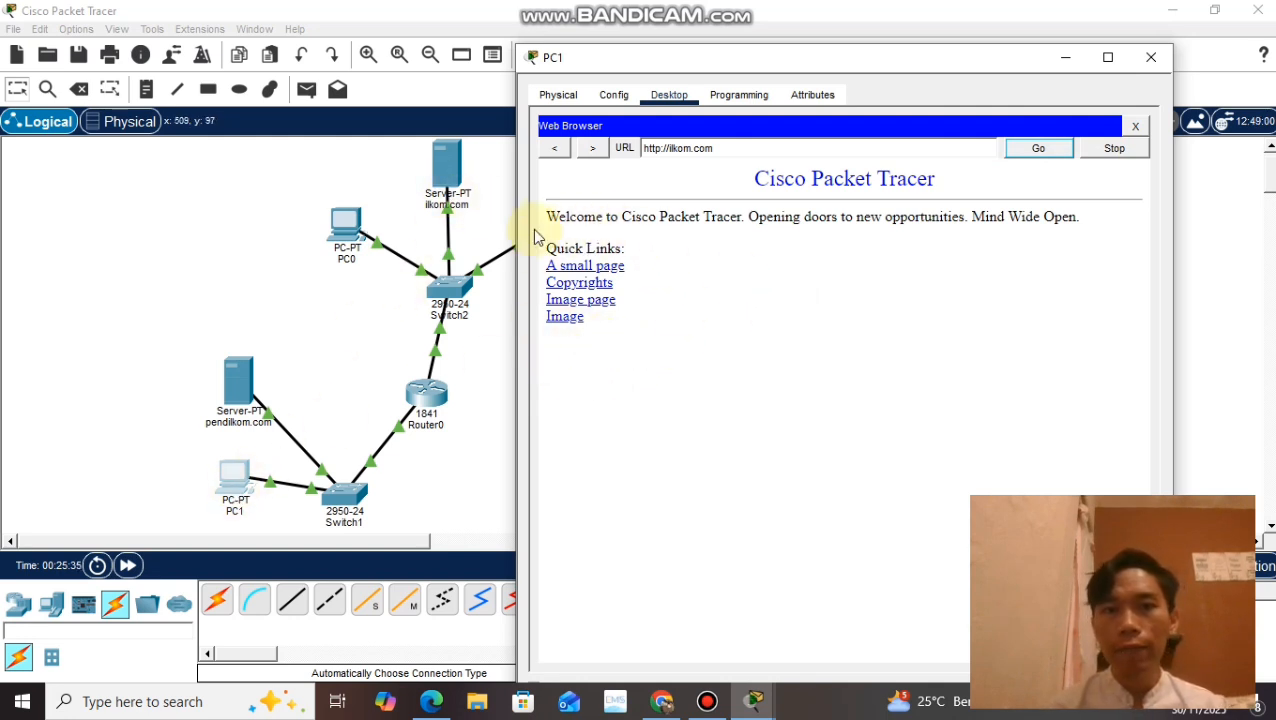
left_click(1151, 57)
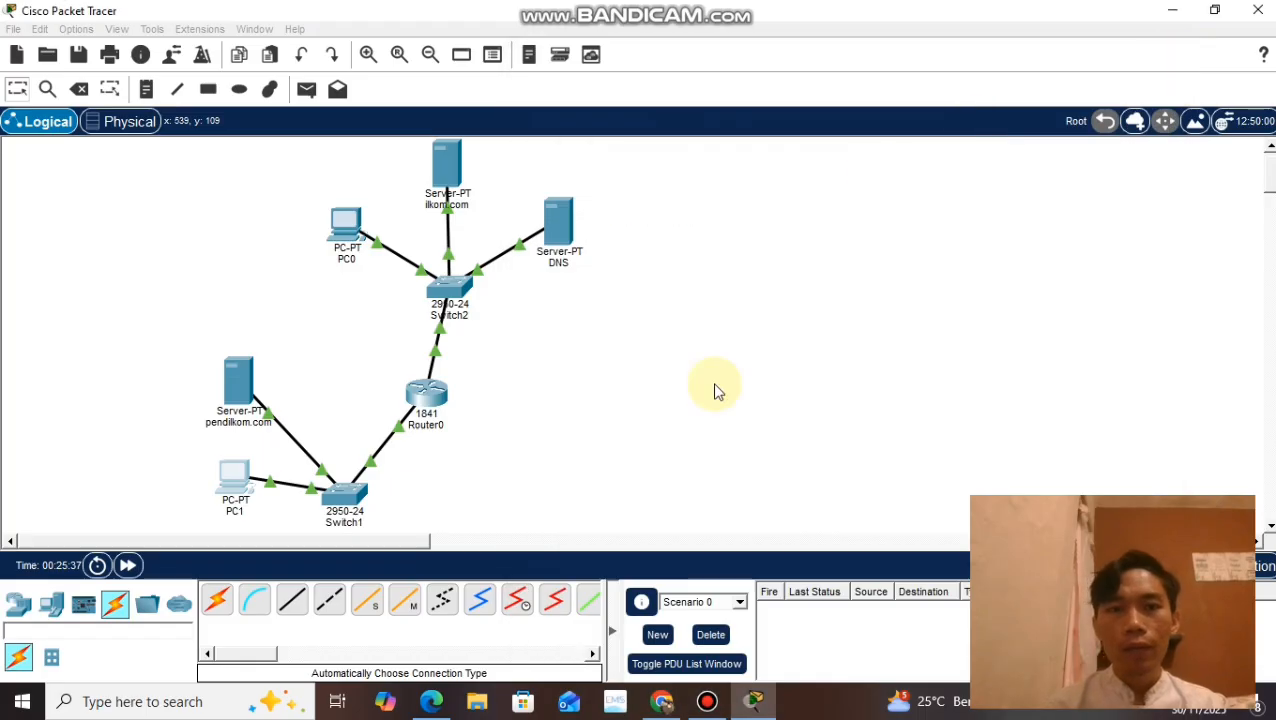
Step: Switch to Chrome to read the fourth task of the assignment, and return to Packet Tracer
left_click(662, 701)
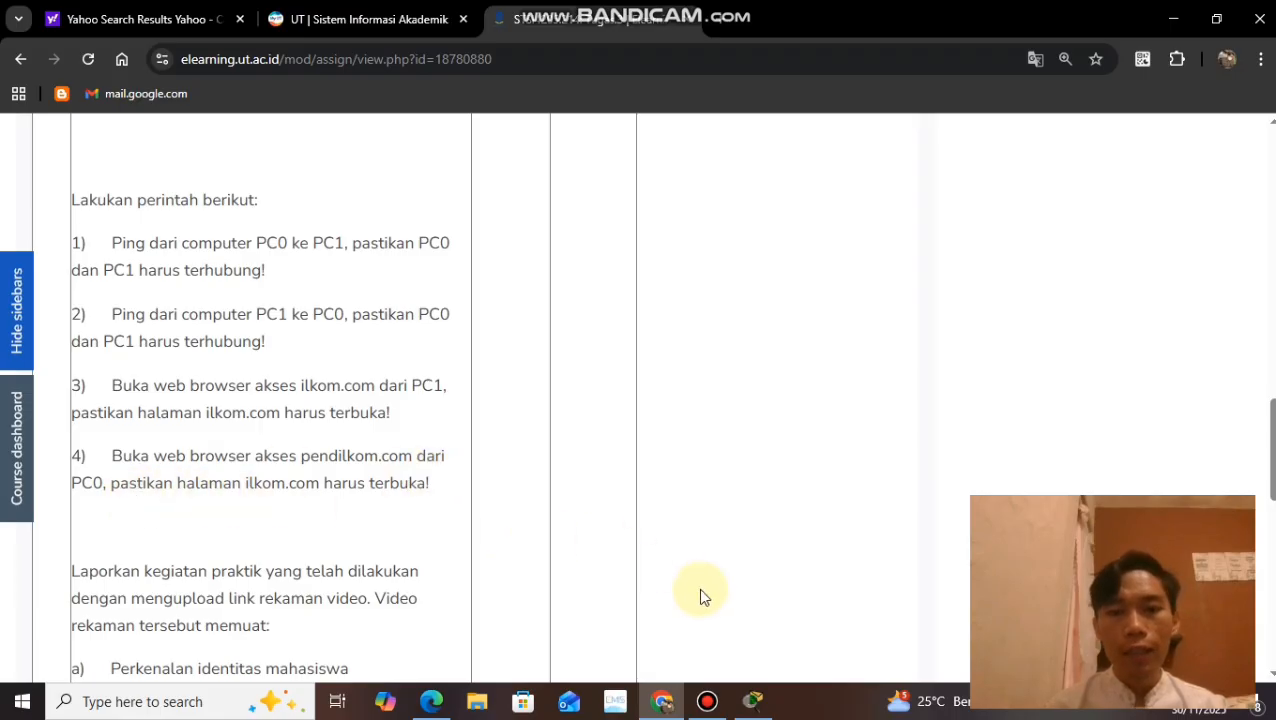
left_click(753, 701)
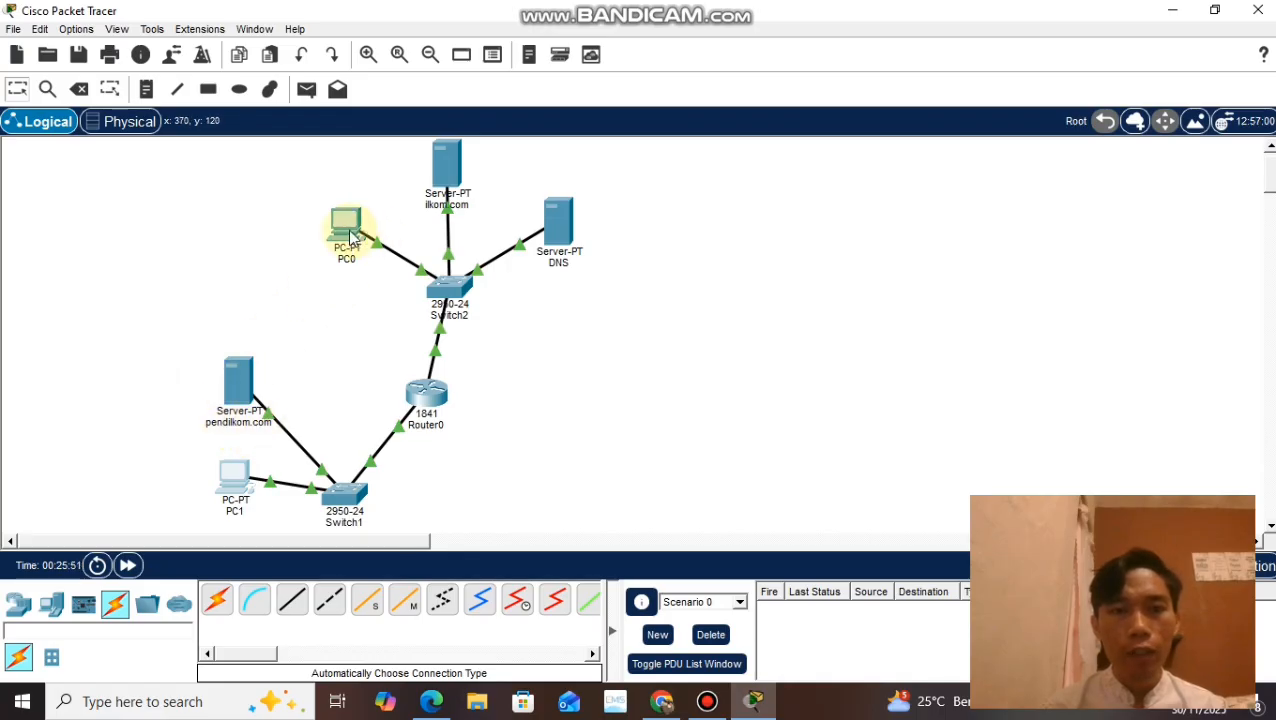
Step: Open pendilkom.com in PC0's web browser and close the PC's window
mouse_move(352, 236)
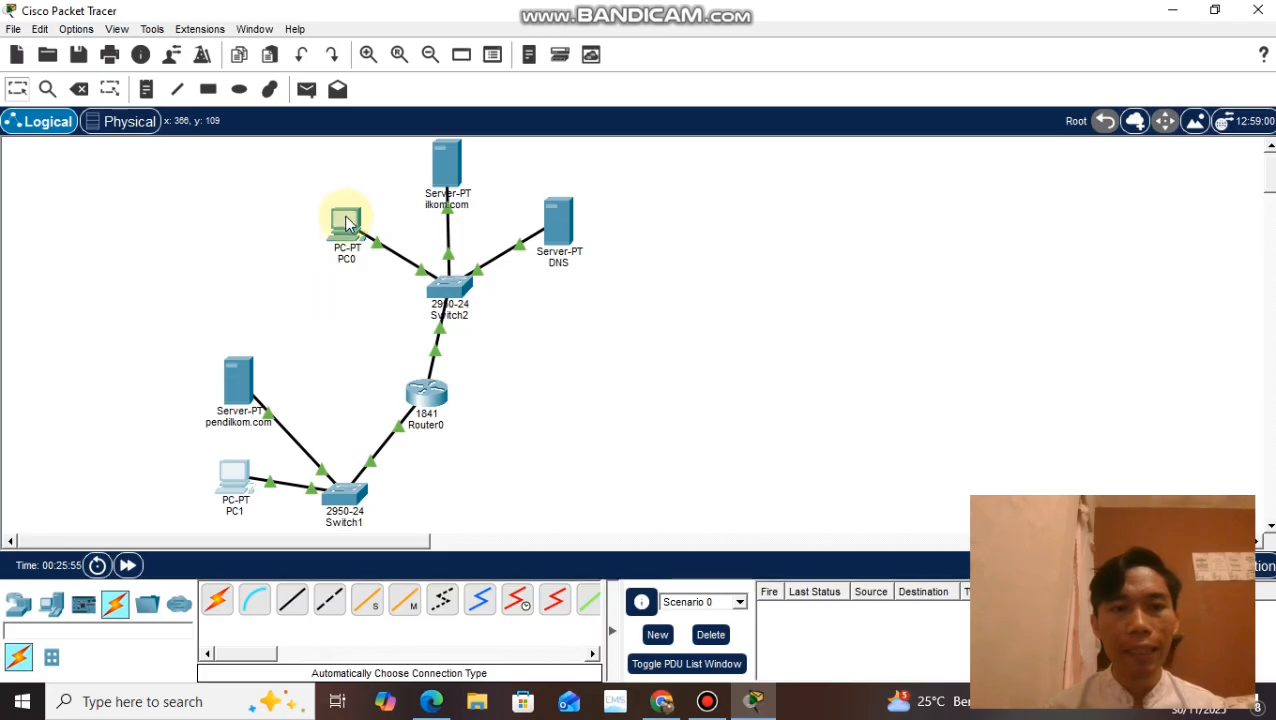
left_click(345, 227)
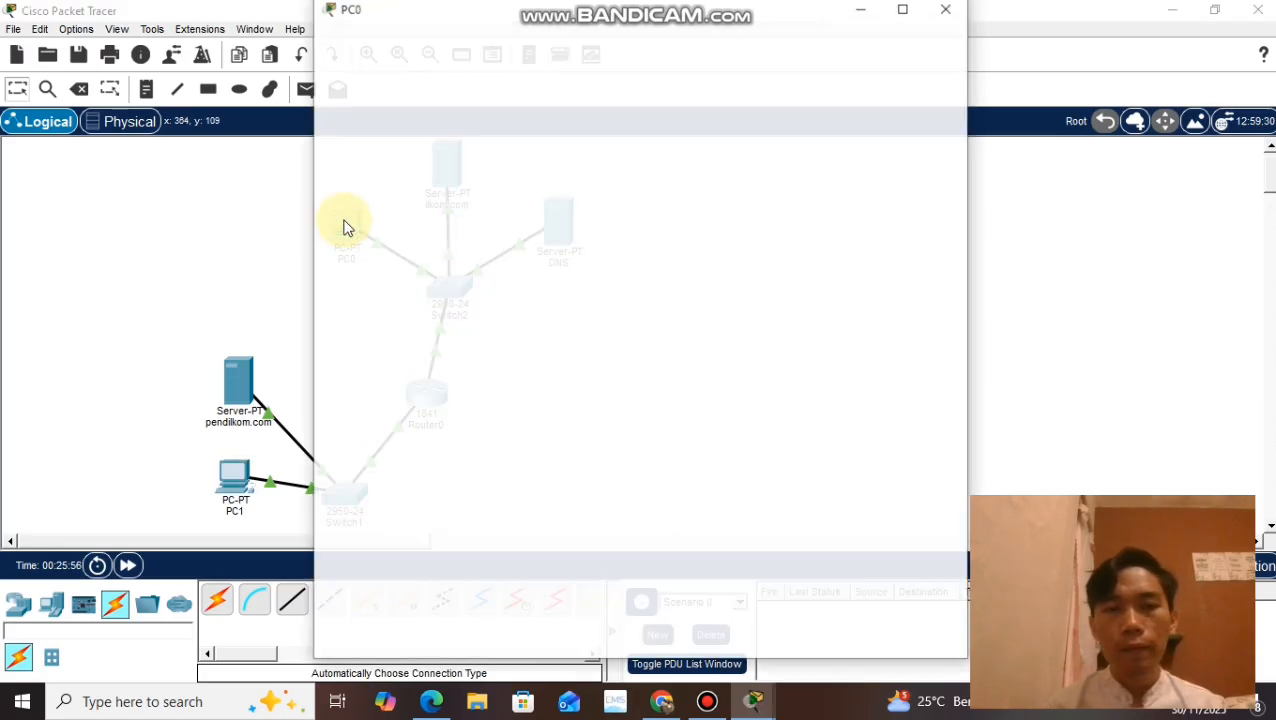
left_click(846, 140)
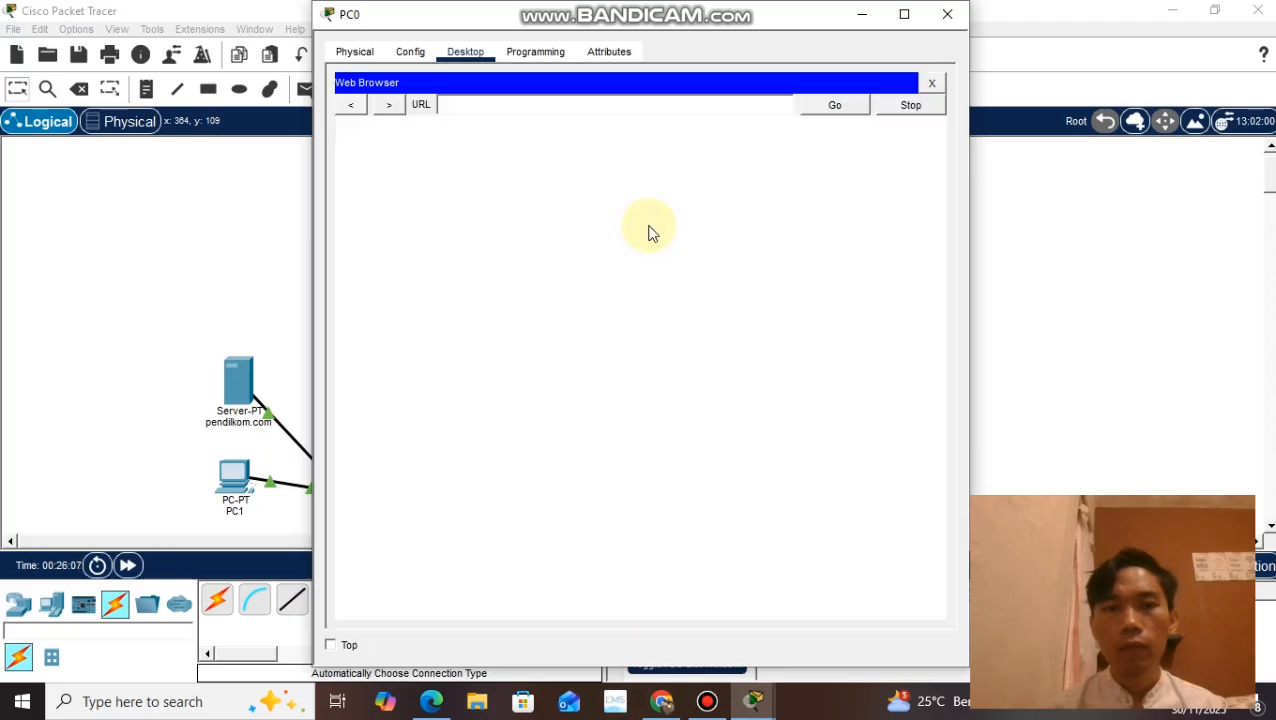
left_click(558, 107)
type("pe")
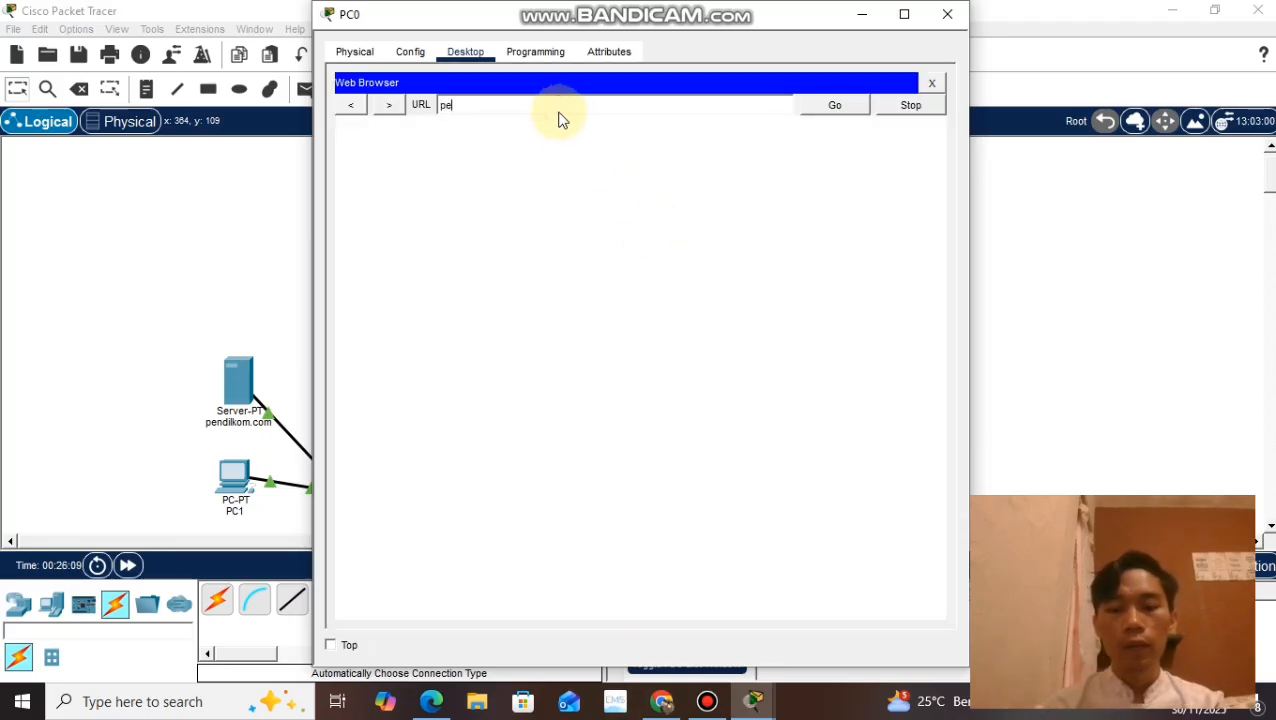
type("ndilkom.com")
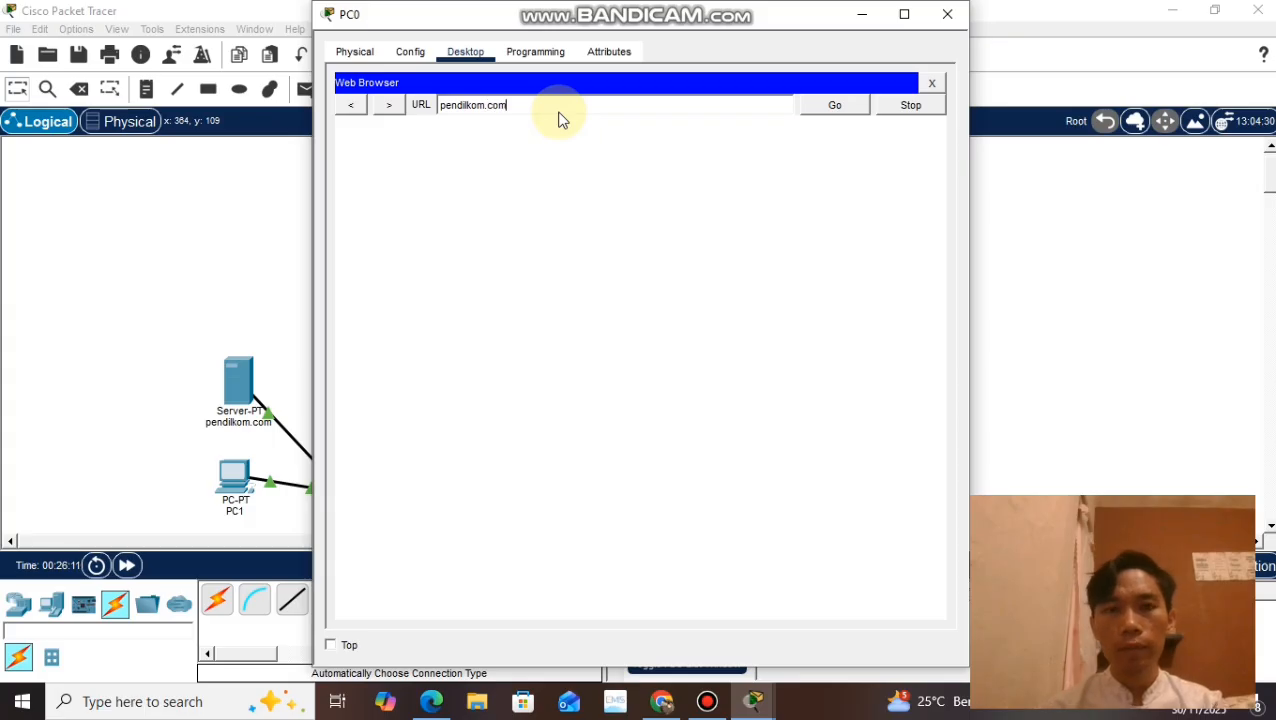
key("Return")
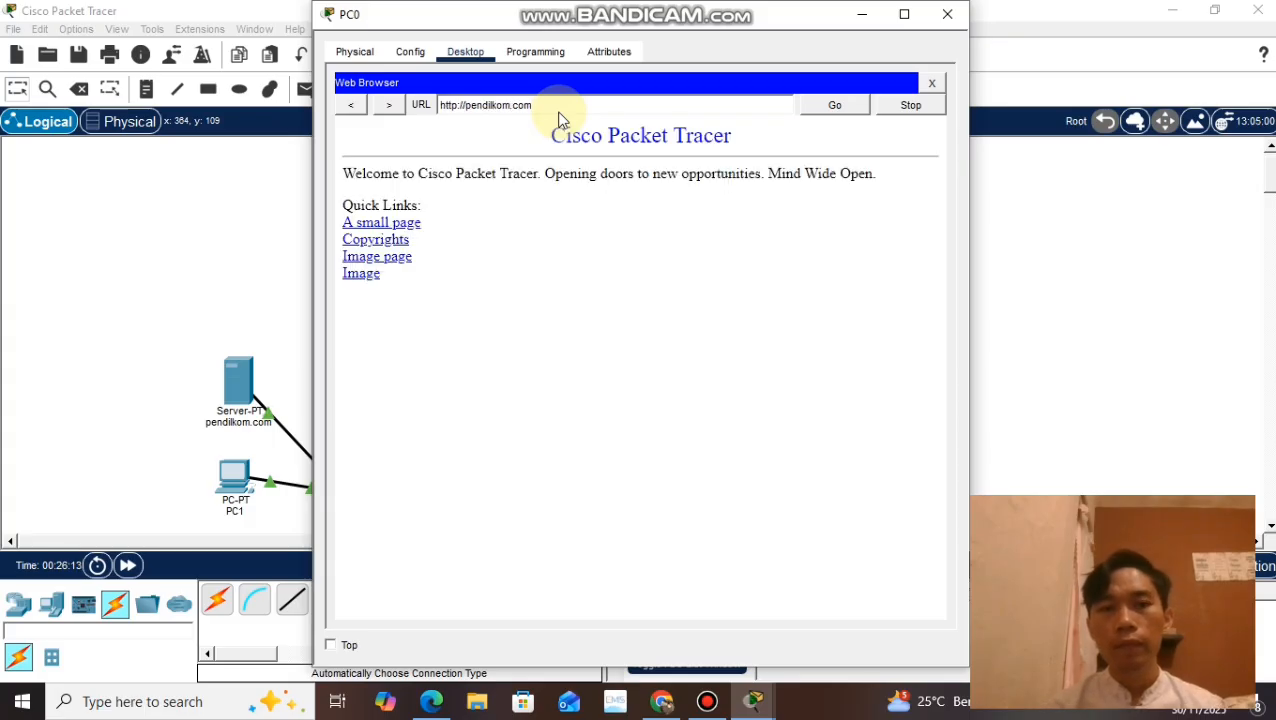
left_click(948, 15)
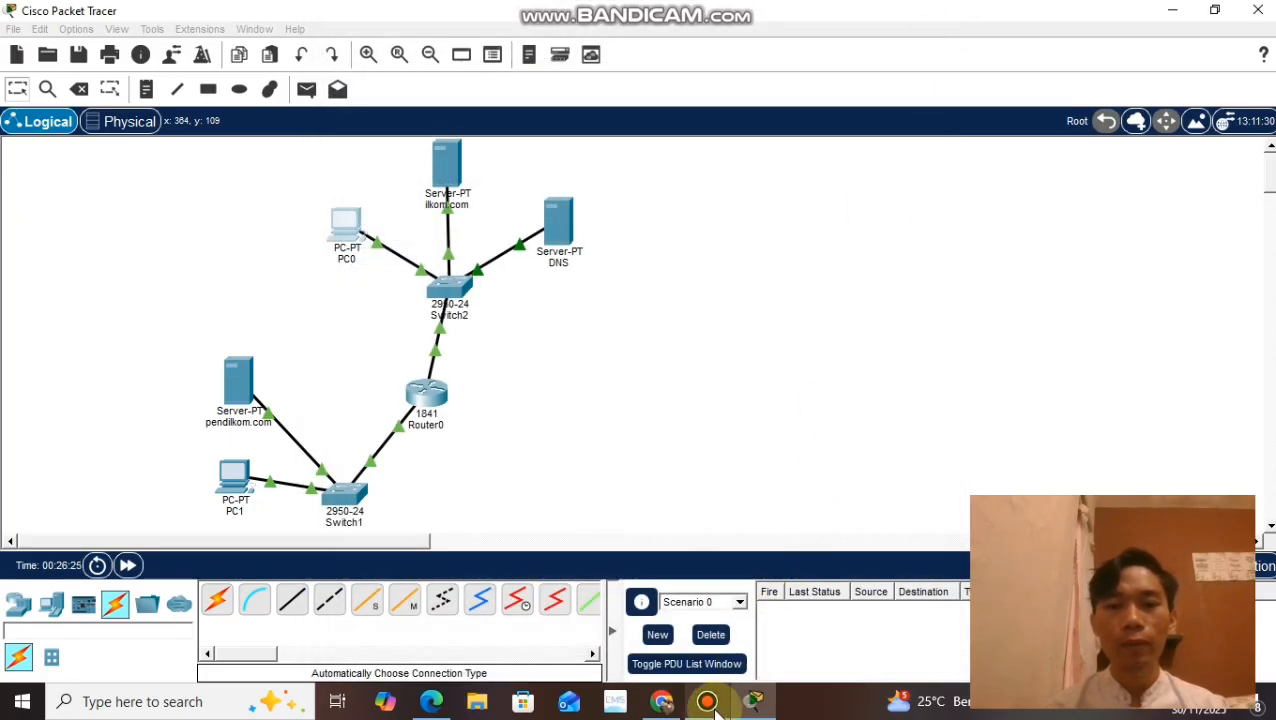